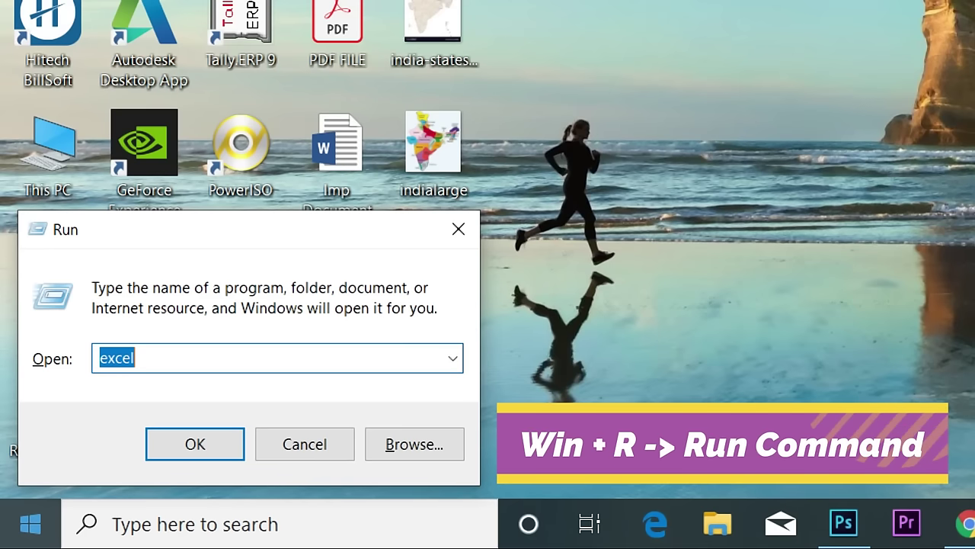
Launch PowerPoint from the Run dialog by typing 'power' and choosing the POWERPNT suggestion
{"action": "type", "text": "power"}
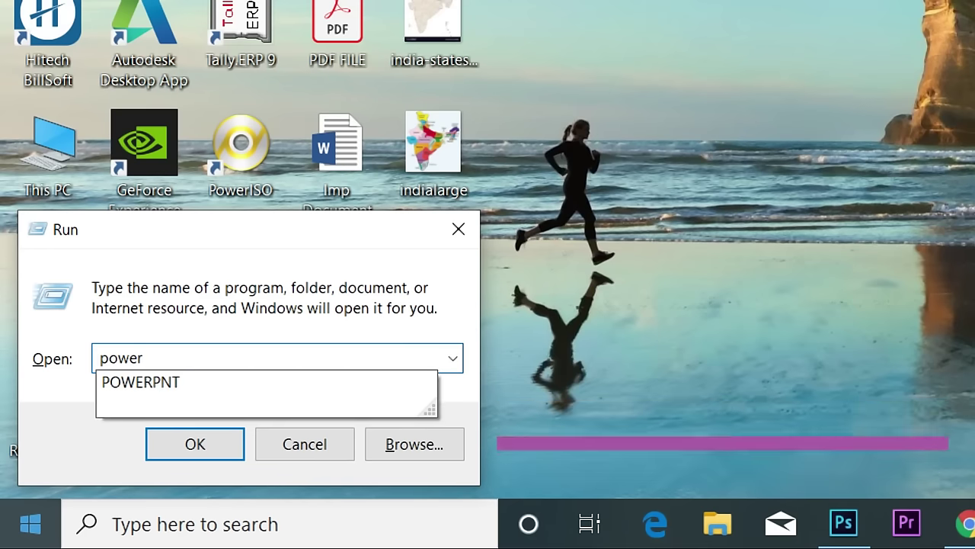
{"action": "key", "text": "Down"}
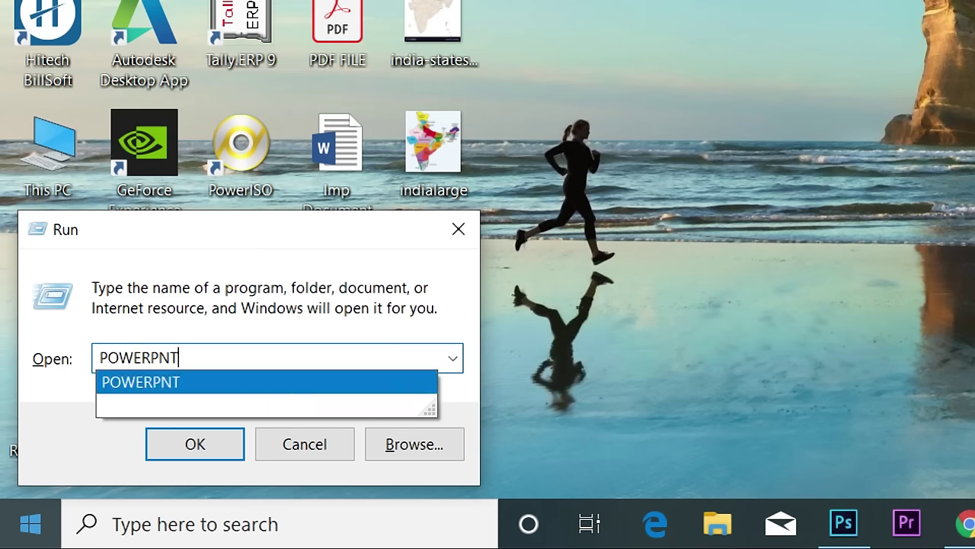
{"action": "key", "text": "Return"}
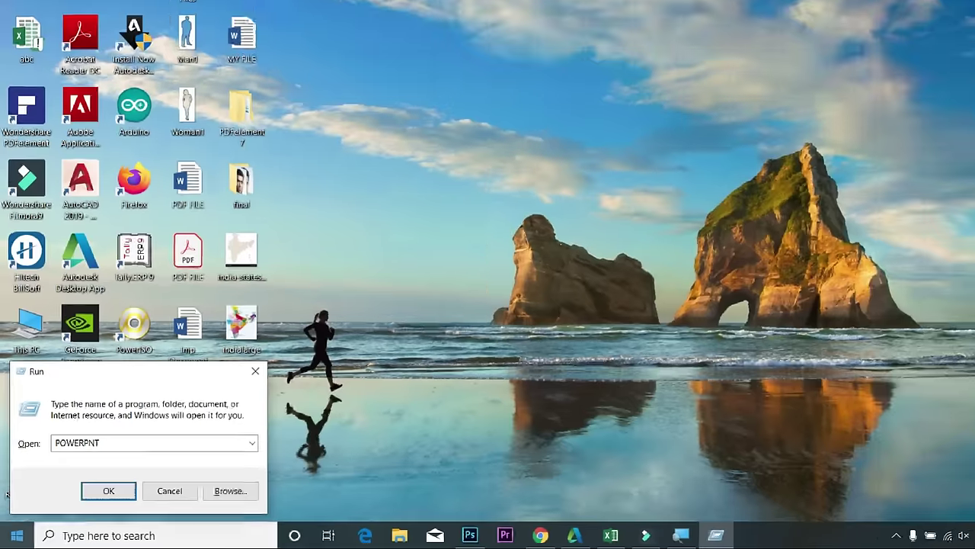
{"action": "key", "text": "Return"}
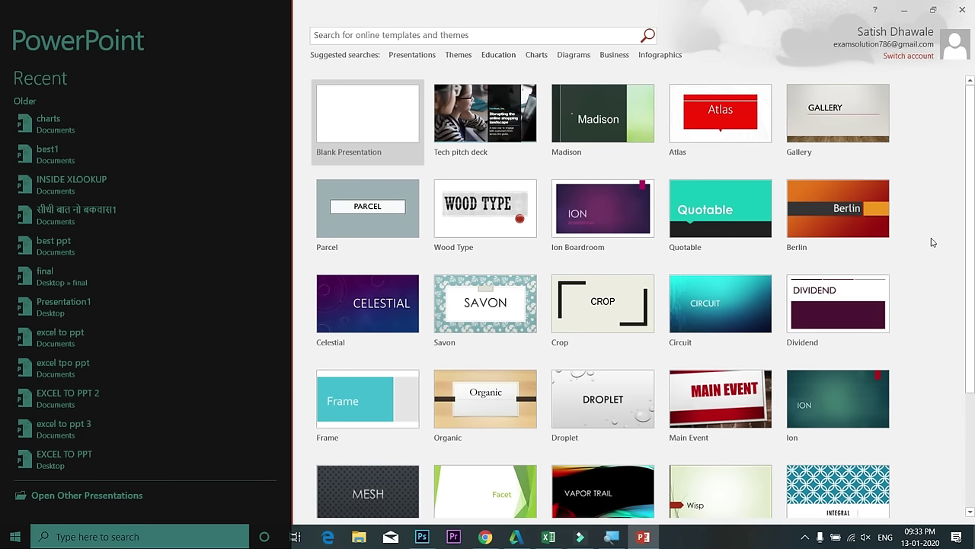
Scroll down and back up through the template thumbnails on PowerPoint's start screen
{"action": "scroll", "coordinate": [928, 236], "scroll_direction": "down", "scroll_amount": 3}
{"action": "scroll", "coordinate": [927, 251], "scroll_direction": "up", "scroll_amount": 3}
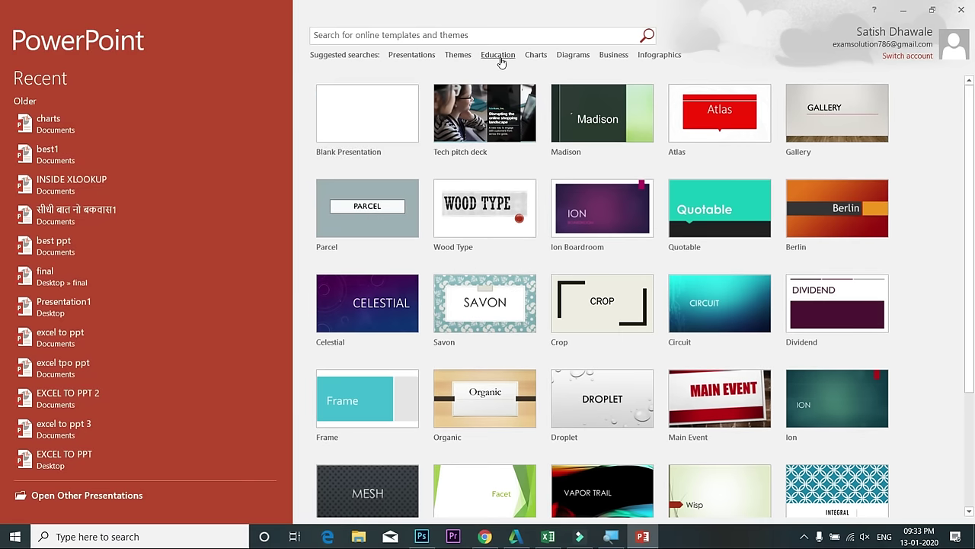
Browse the Education template results, then go back to the default template gallery
{"action": "left_click", "coordinate": [501, 58]}
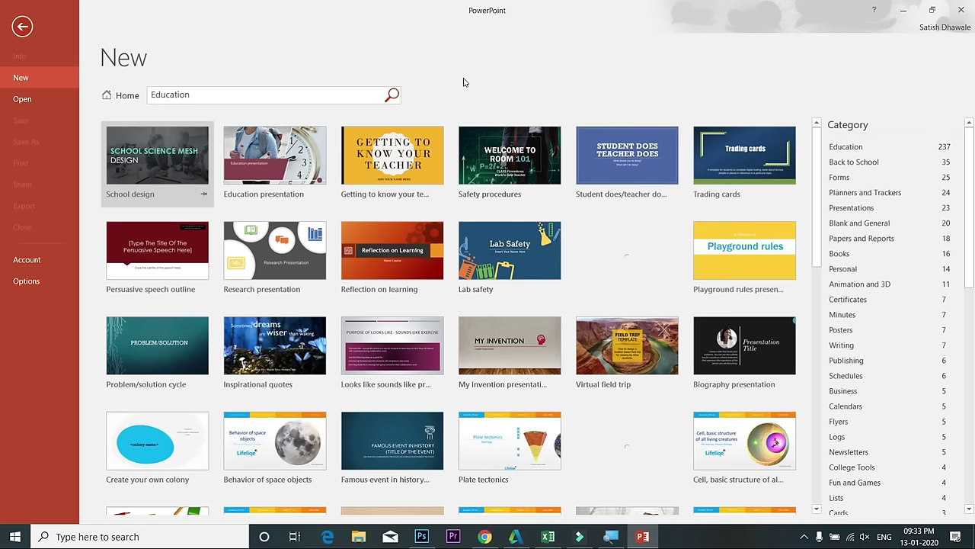
{"action": "scroll", "coordinate": [400, 252], "scroll_direction": "down", "scroll_amount": 2}
{"action": "scroll", "coordinate": [400, 253], "scroll_direction": "up", "scroll_amount": 2}
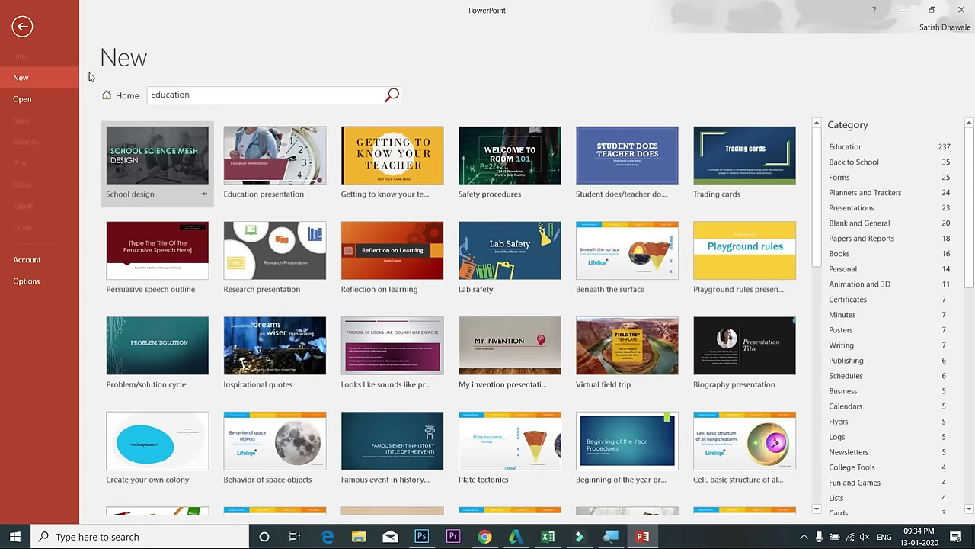
{"action": "left_click", "coordinate": [124, 96]}
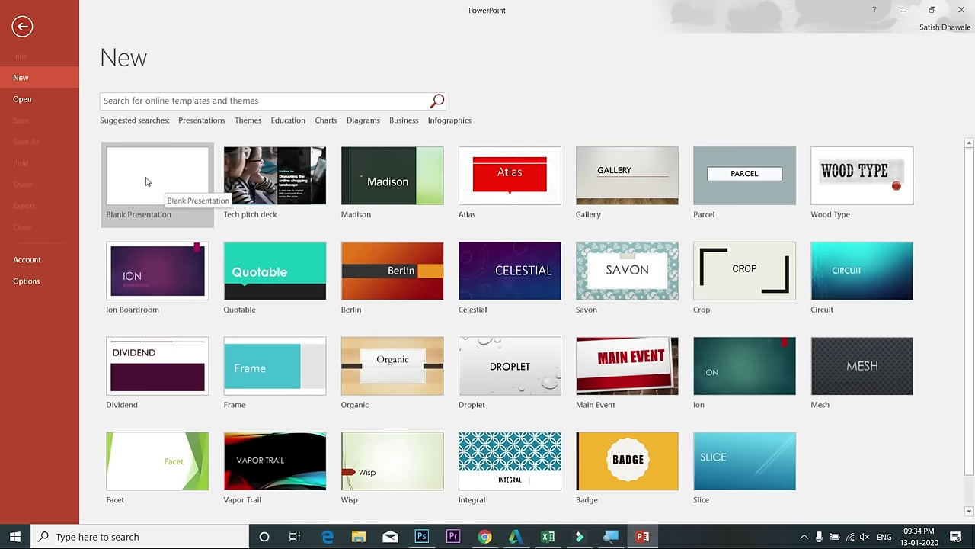
Create a blank presentation and look through the Transitions, Animations and Slide Show tabs
{"action": "left_click", "coordinate": [147, 181]}
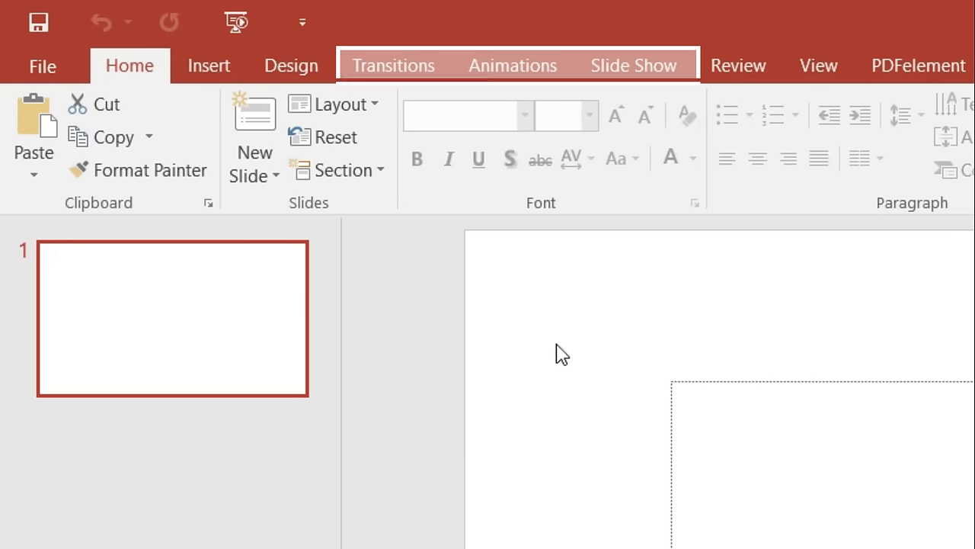
{"action": "left_click", "coordinate": [412, 76]}
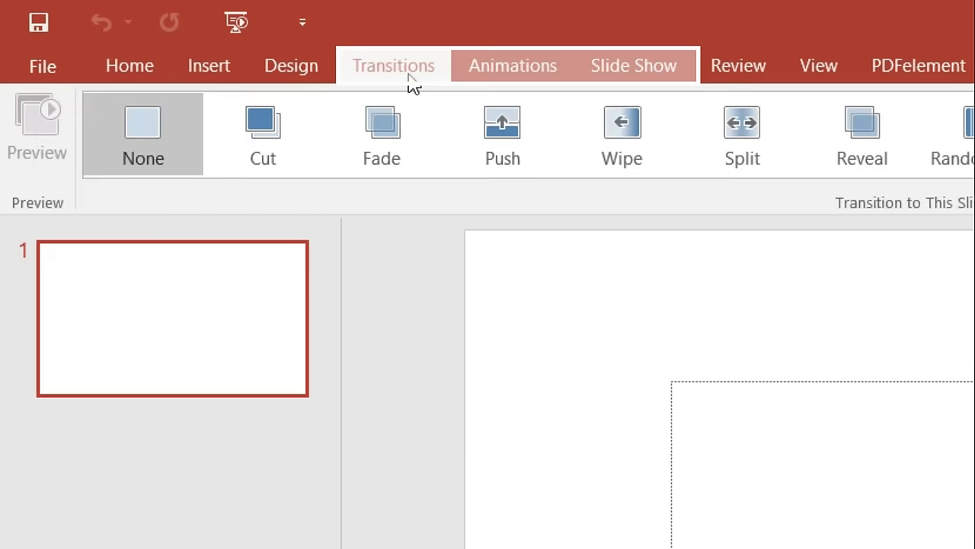
{"action": "left_click", "coordinate": [492, 71]}
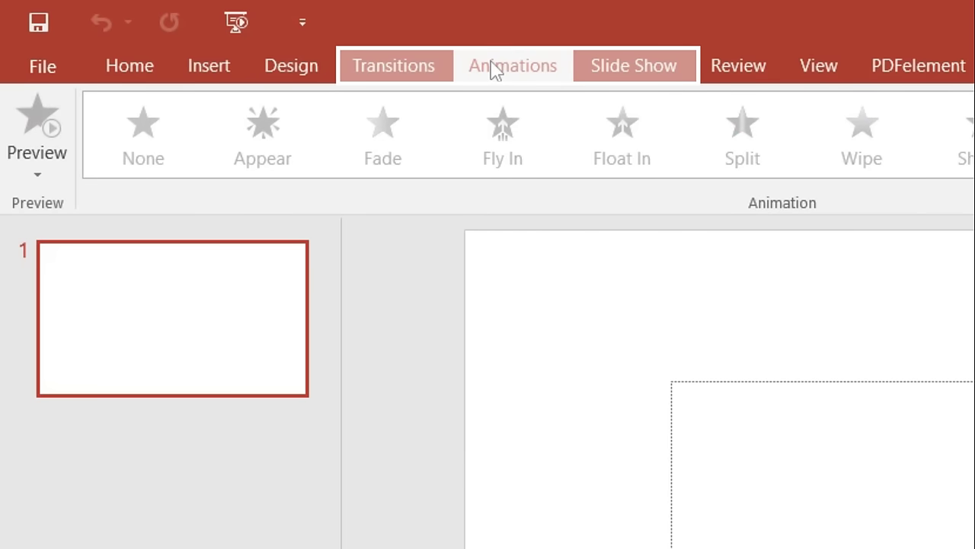
{"action": "left_click", "coordinate": [607, 68]}
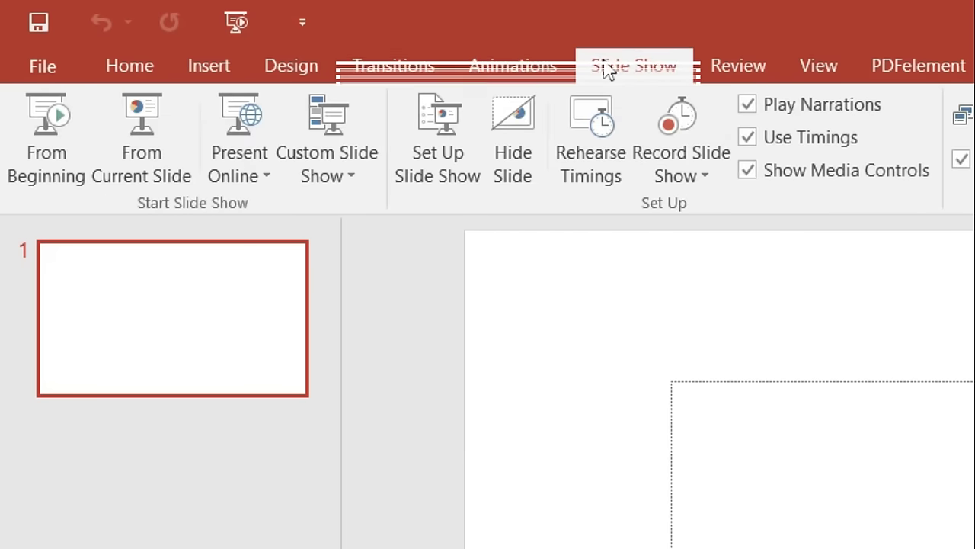
{"action": "left_click", "coordinate": [388, 67]}
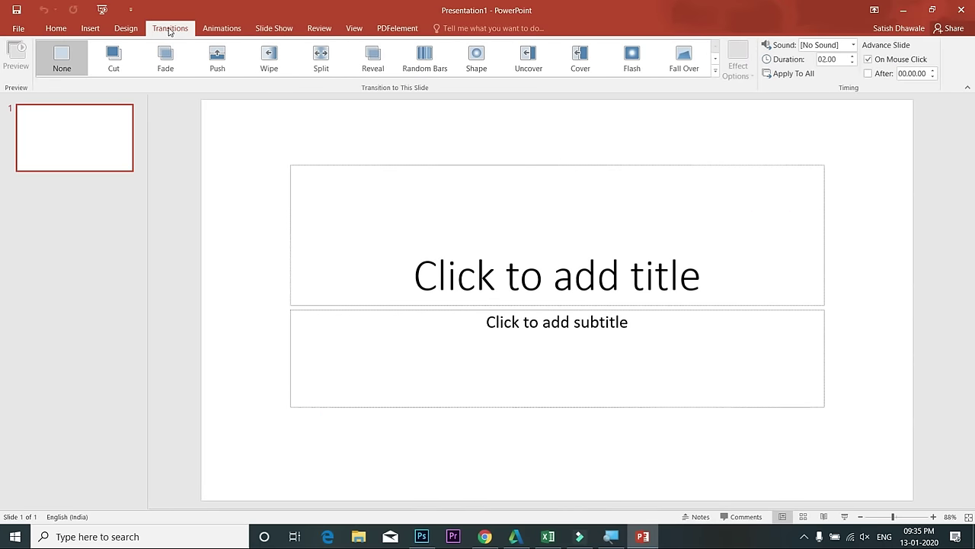
{"action": "left_click", "coordinate": [214, 29]}
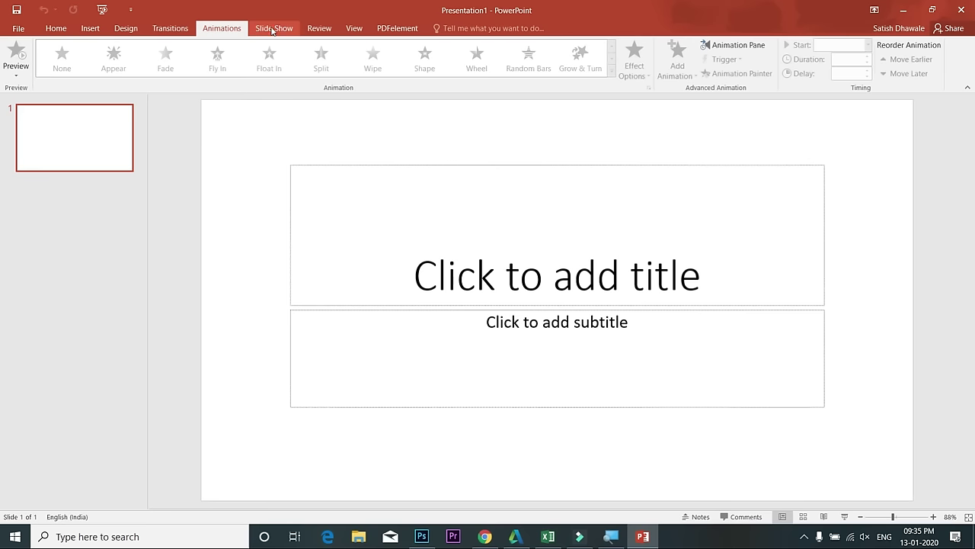
{"action": "left_click", "coordinate": [276, 28]}
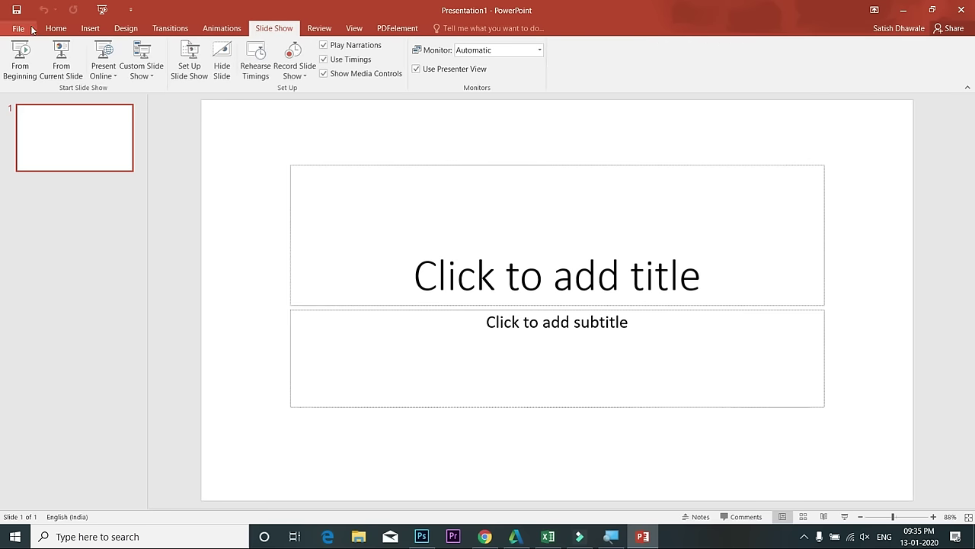
Return to the Home tab and preview the New Slide layout list without adding a slide
{"action": "left_click", "coordinate": [56, 28]}
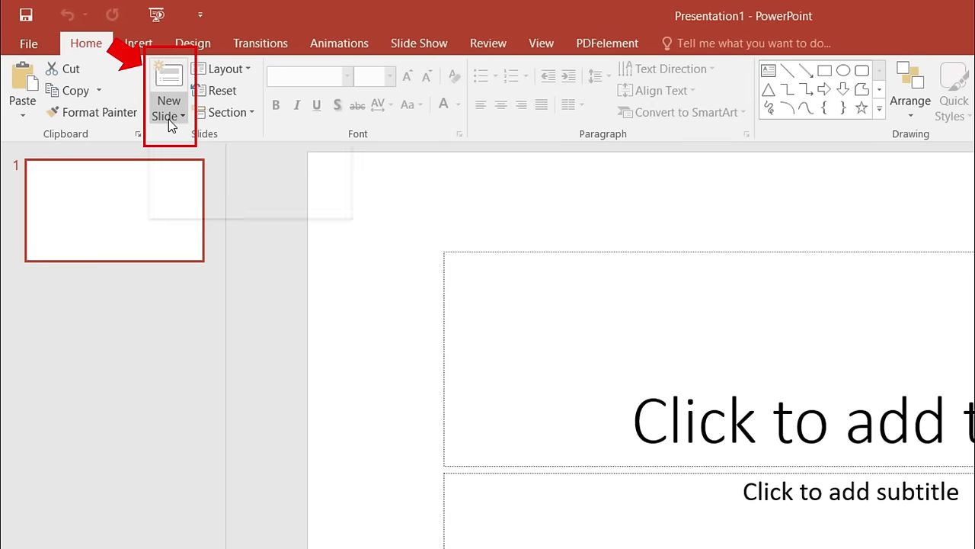
{"action": "left_click", "coordinate": [184, 118]}
{"action": "left_click", "coordinate": [183, 118]}
{"action": "left_click", "coordinate": [184, 118]}
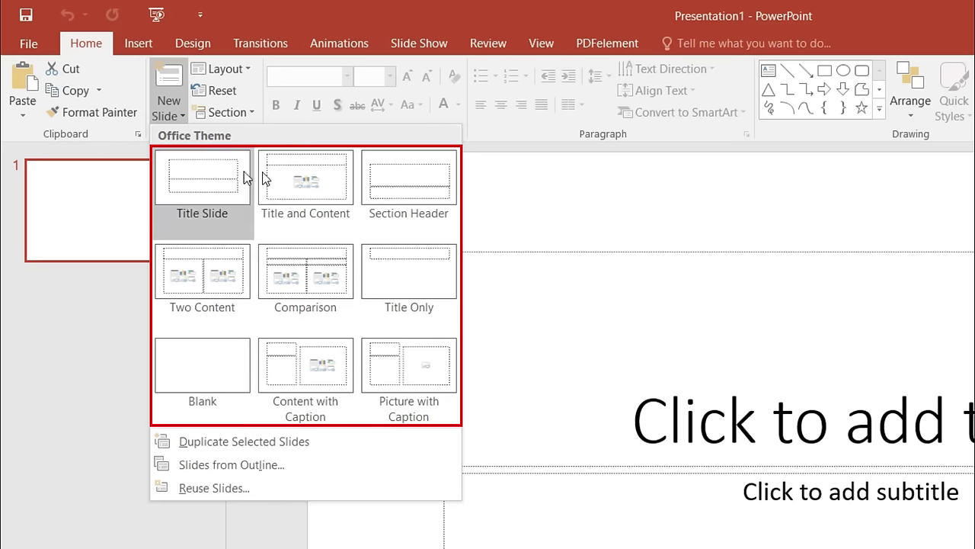
{"action": "left_click", "coordinate": [104, 302]}
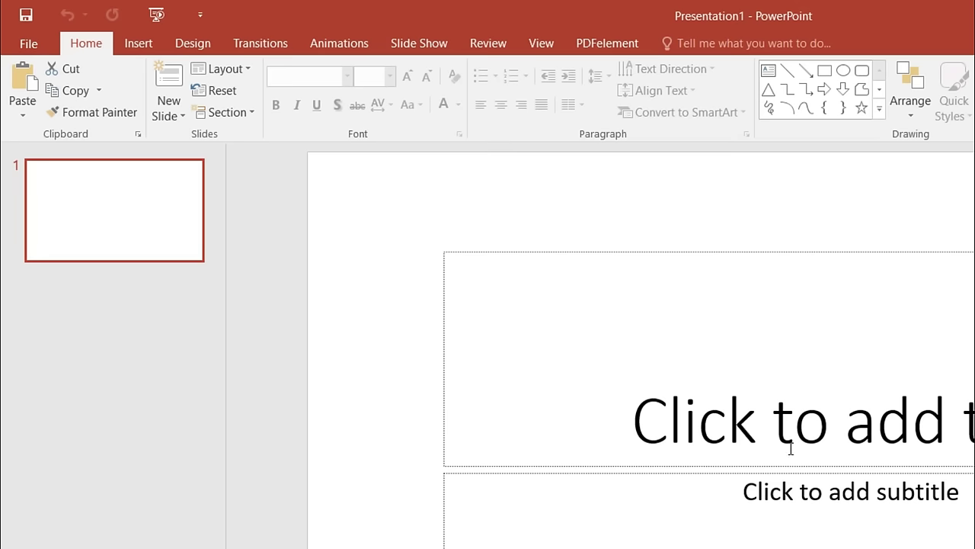
{"action": "left_click", "coordinate": [152, 183]}
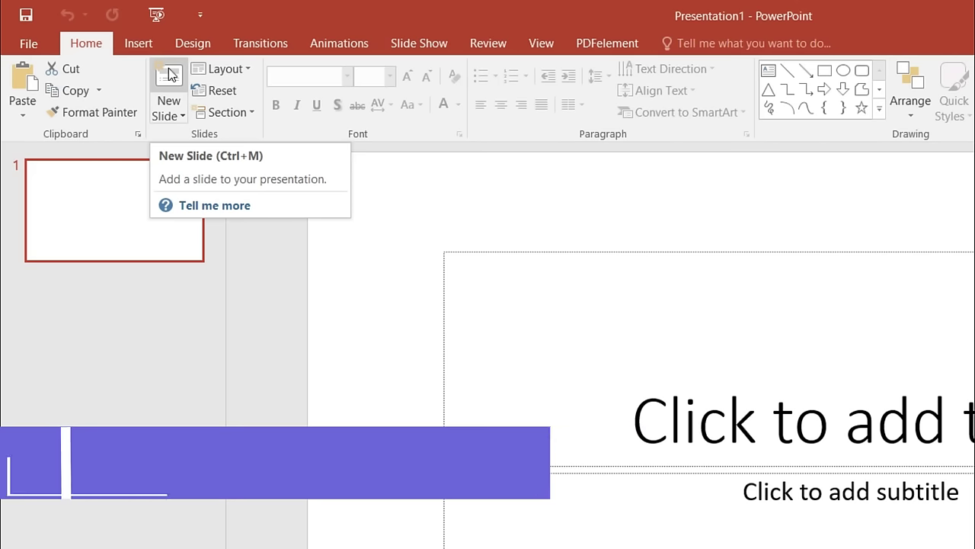
Add a second slide with Ctrl+M, switch between slides 1 and 2, and show the layout list
{"action": "key", "text": "ctrl+m"}
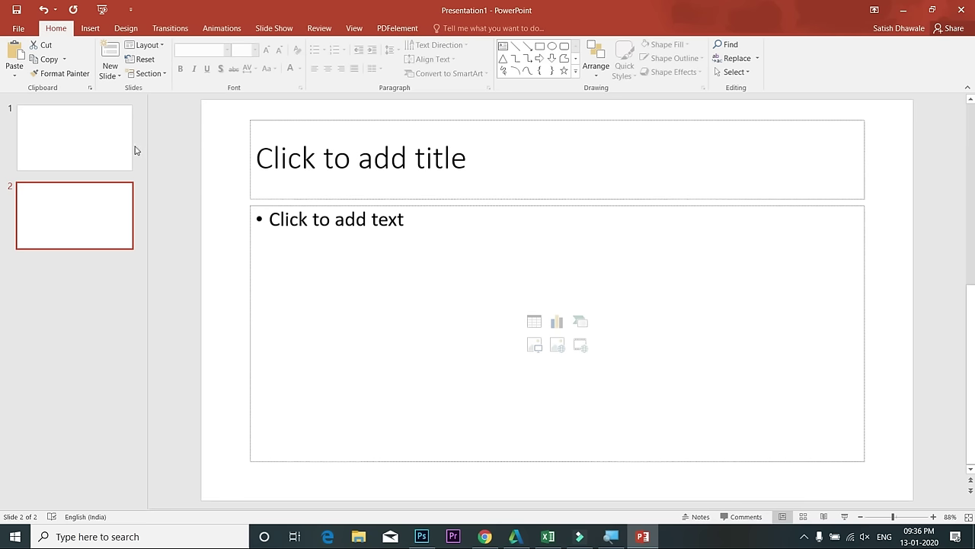
{"action": "left_click", "coordinate": [101, 151]}
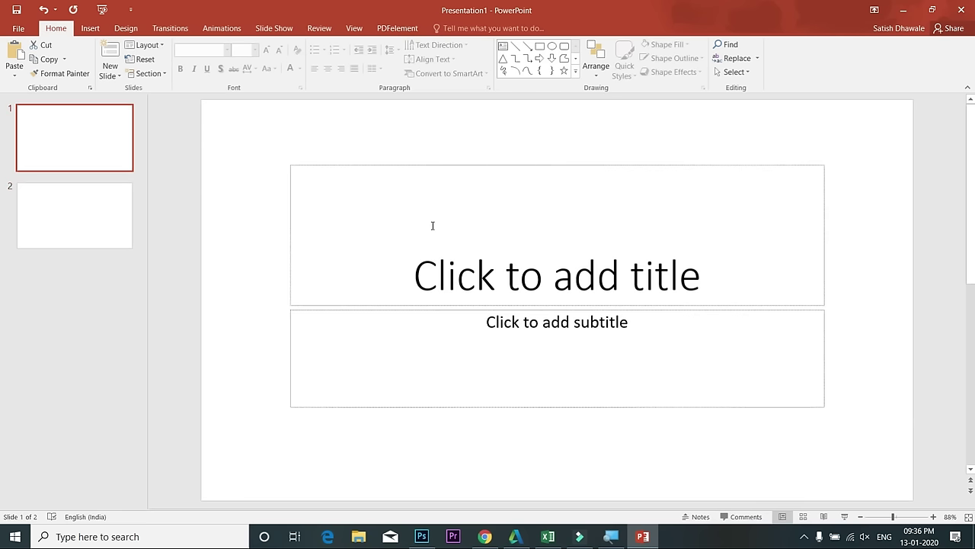
{"action": "left_click", "coordinate": [106, 219]}
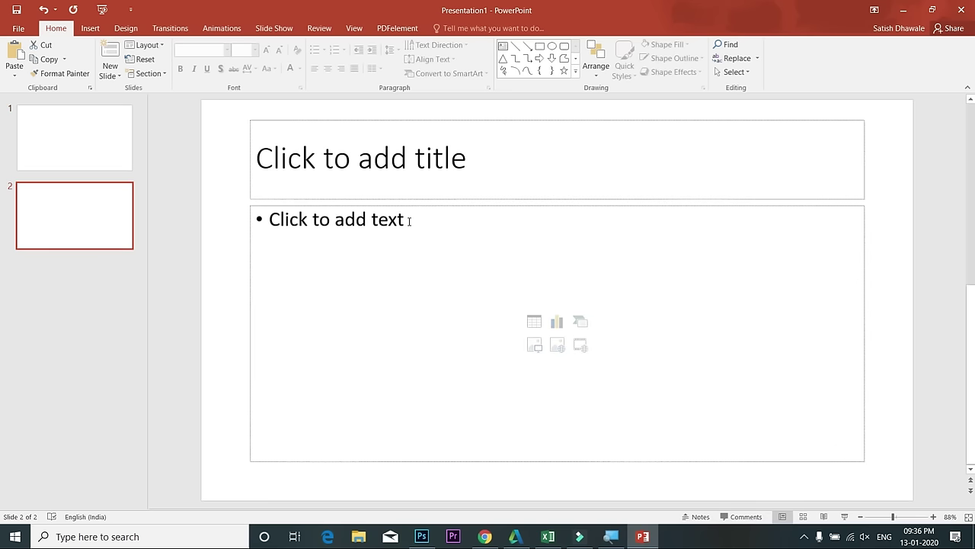
{"action": "left_click", "coordinate": [96, 144]}
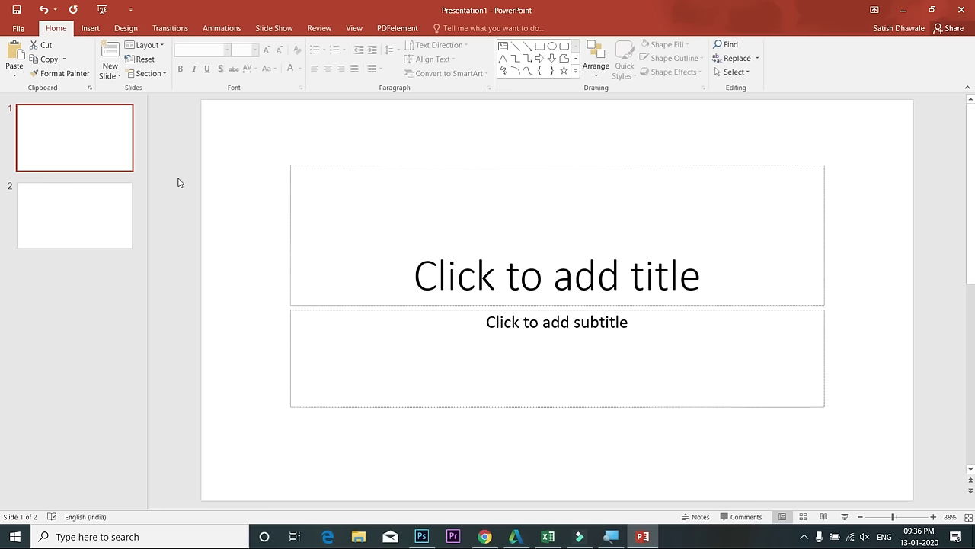
{"action": "left_click", "coordinate": [116, 209]}
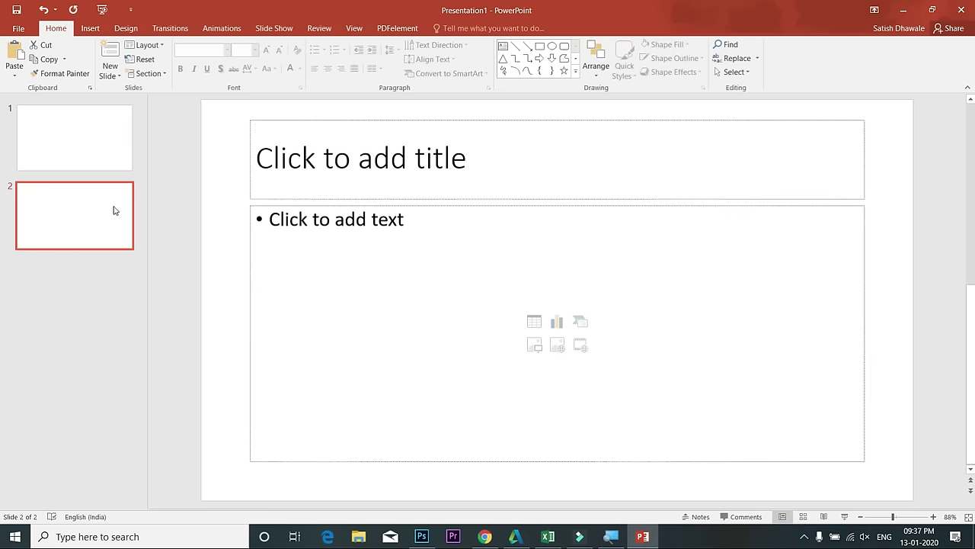
{"action": "left_click", "coordinate": [111, 164]}
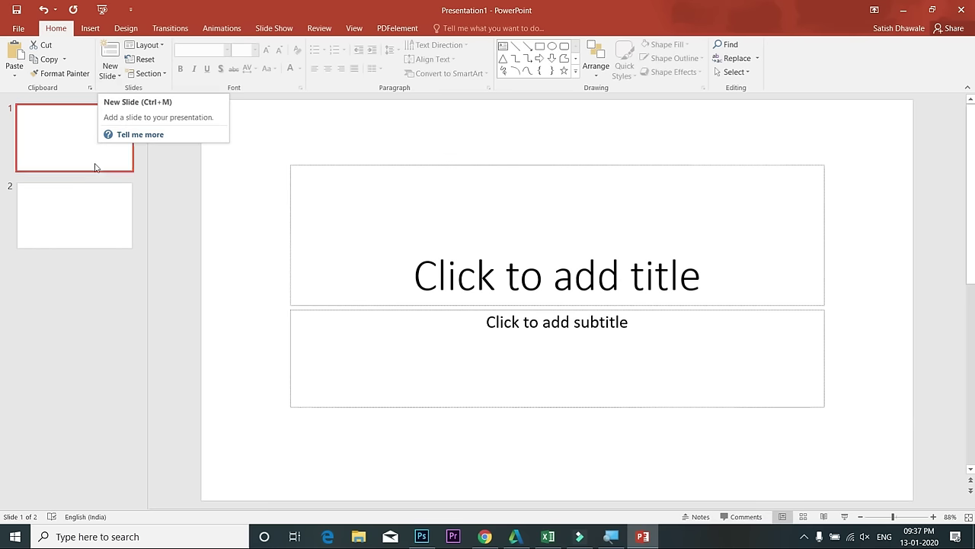
{"action": "left_click", "coordinate": [84, 221]}
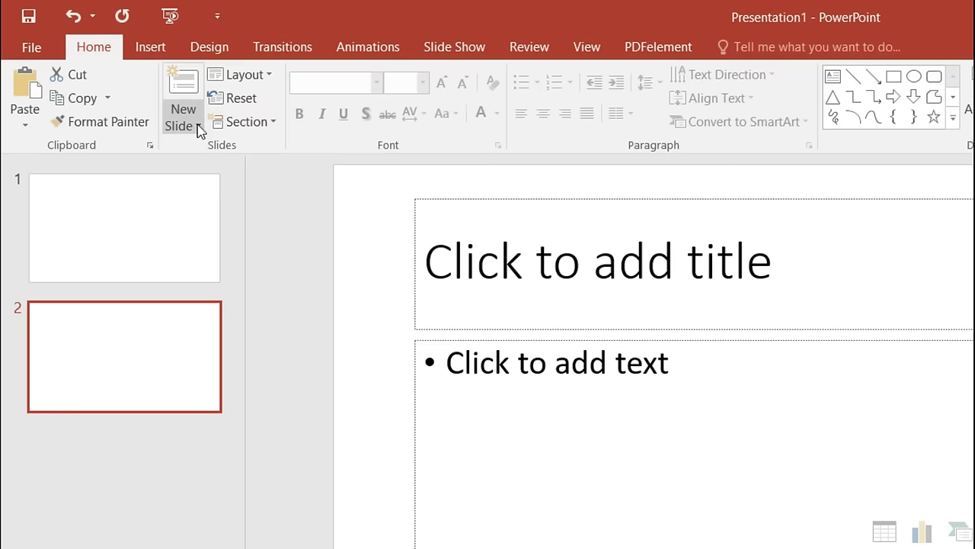
{"action": "left_click", "coordinate": [198, 126]}
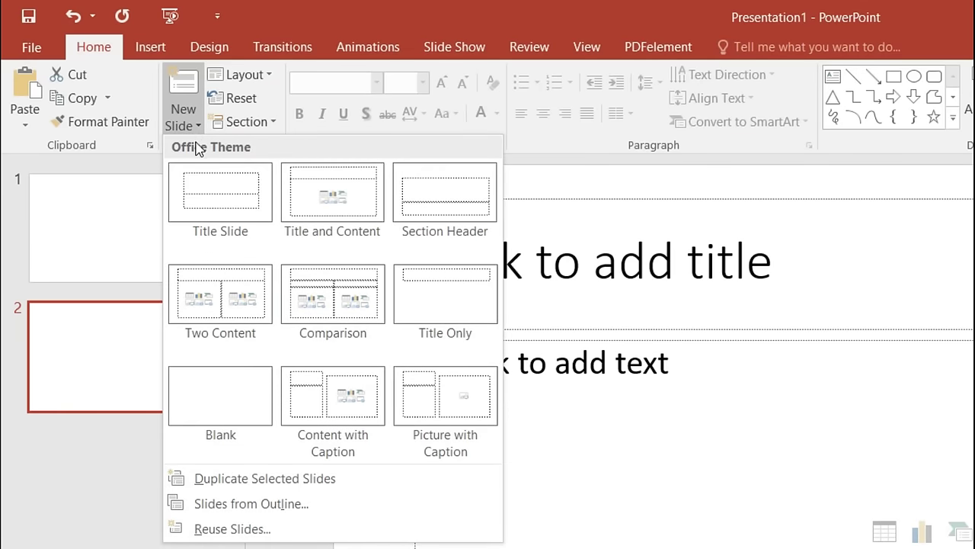
Add Title Only, Two Content, Comparison and Blank layout slides to the end of the deck
{"action": "left_click", "coordinate": [430, 309]}
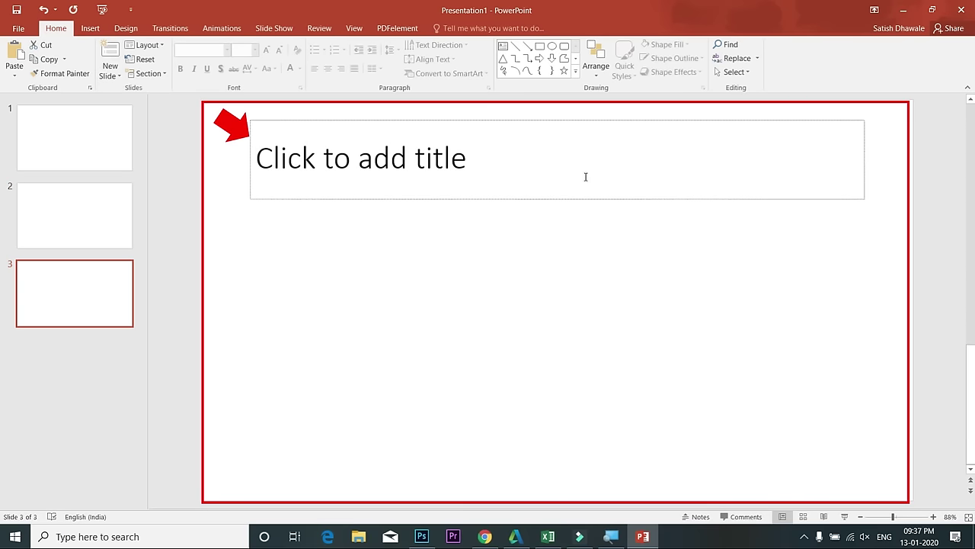
{"action": "left_click", "coordinate": [116, 76]}
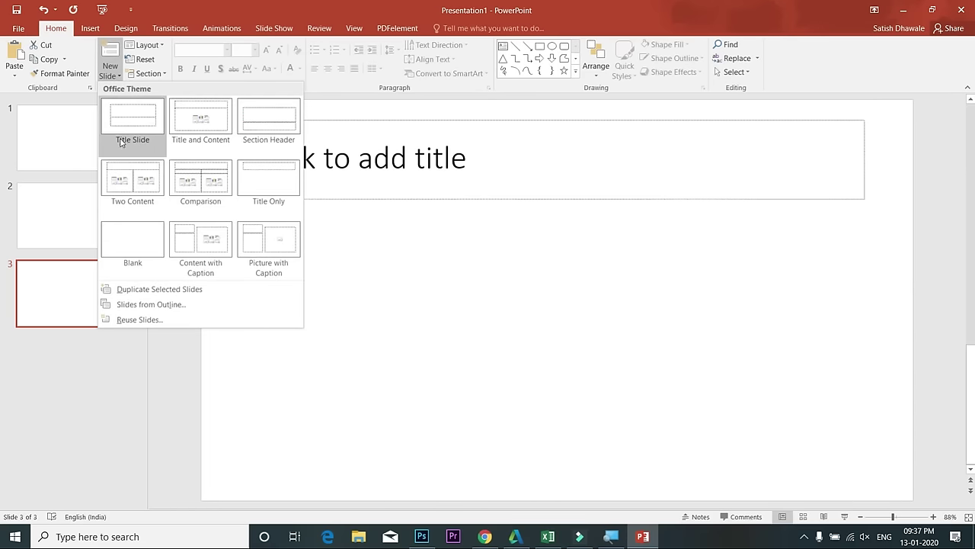
{"action": "left_click", "coordinate": [124, 179]}
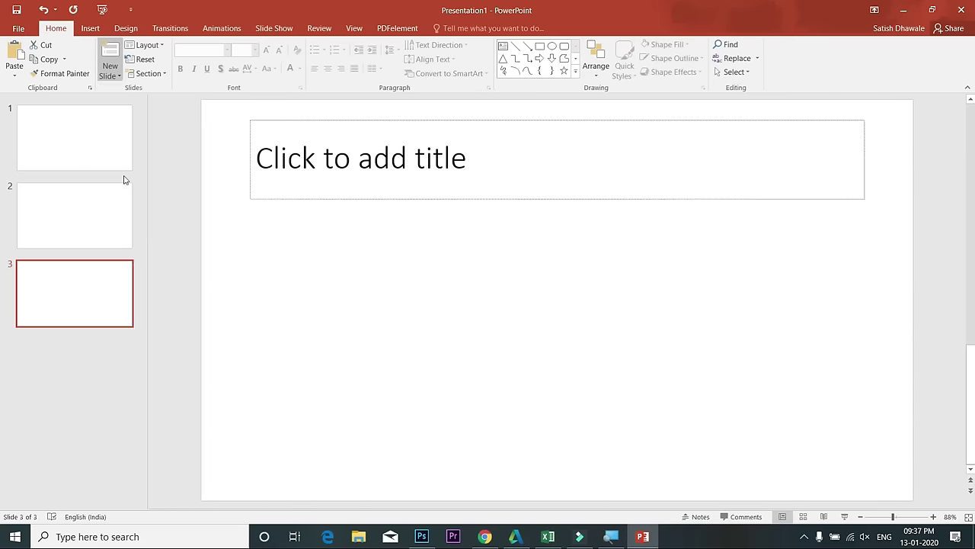
{"action": "left_click", "coordinate": [118, 80]}
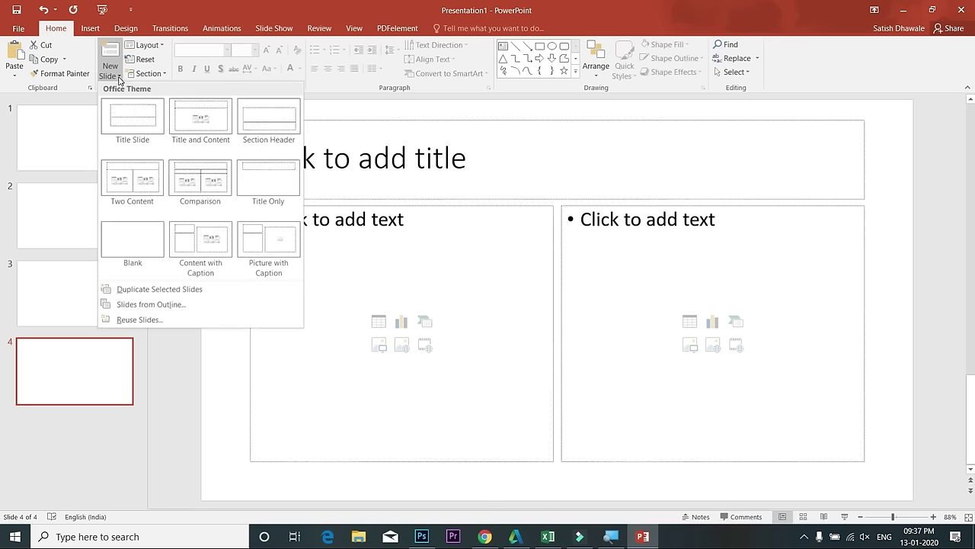
{"action": "left_click", "coordinate": [186, 191]}
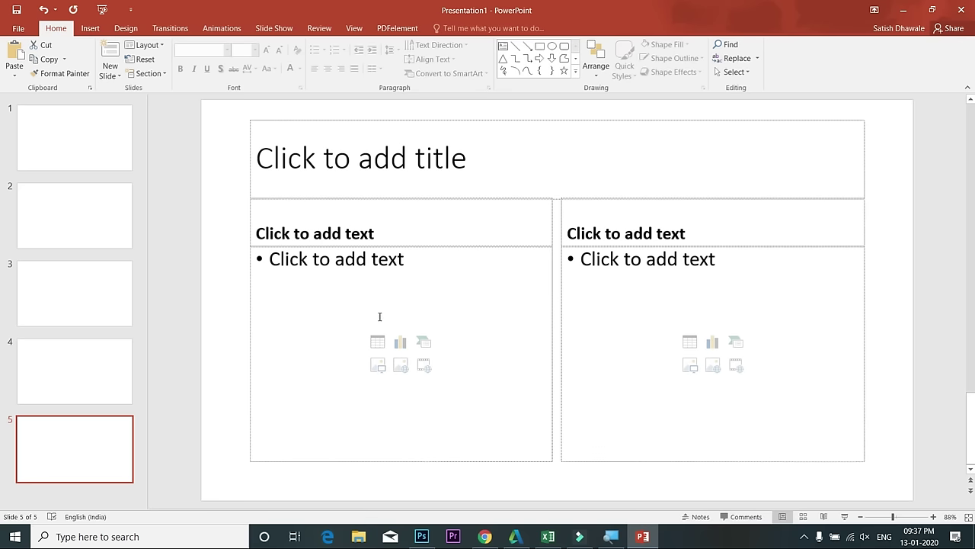
{"action": "left_click", "coordinate": [115, 76]}
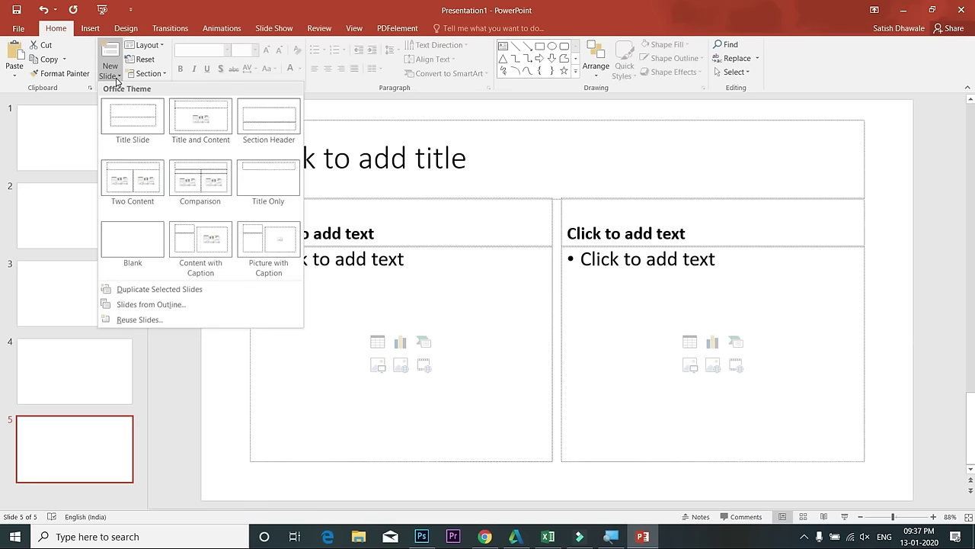
{"action": "left_click", "coordinate": [143, 239]}
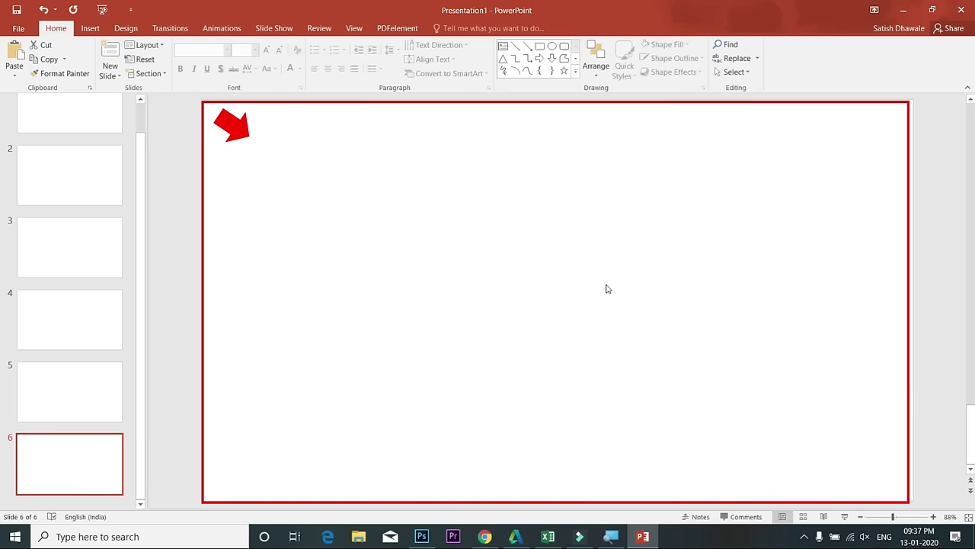
{"action": "left_click", "coordinate": [73, 388]}
Flip through slides 1 to 4 to review the deck
{"action": "left_click", "coordinate": [94, 308]}
{"action": "left_click", "coordinate": [98, 255]}
{"action": "left_click", "coordinate": [85, 183]}
{"action": "left_click", "coordinate": [75, 136]}
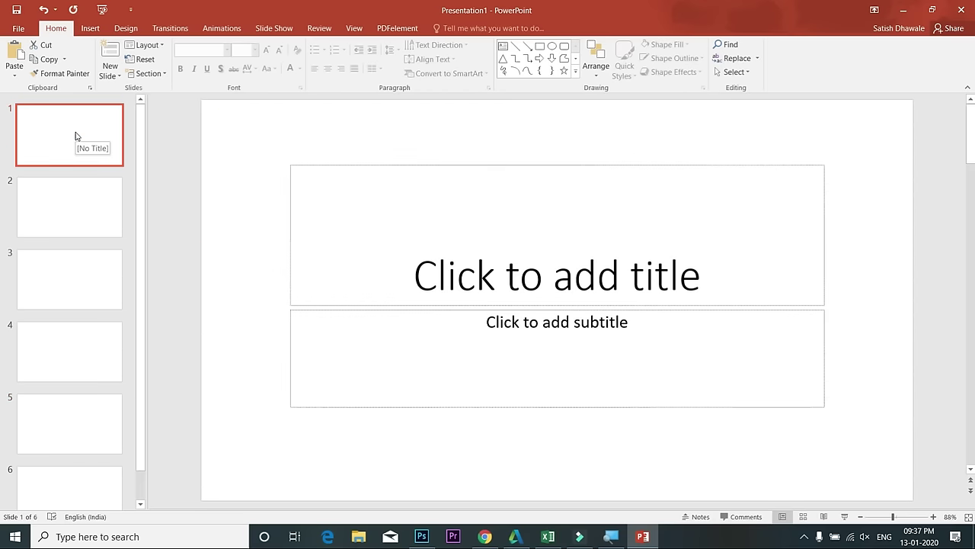
{"action": "left_click", "coordinate": [81, 191]}
{"action": "left_click", "coordinate": [68, 267]}
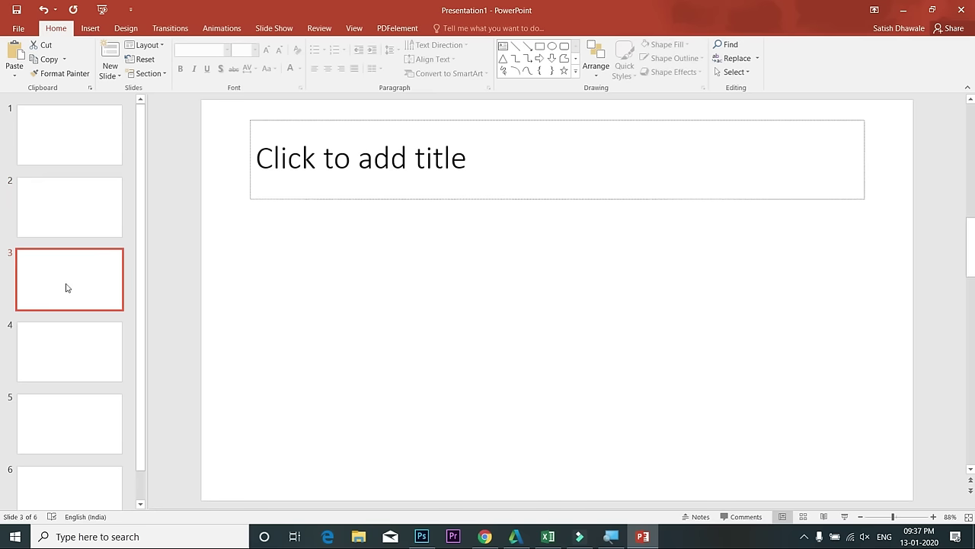
Delete the Title and Content slide 2
{"action": "left_click", "coordinate": [58, 215]}
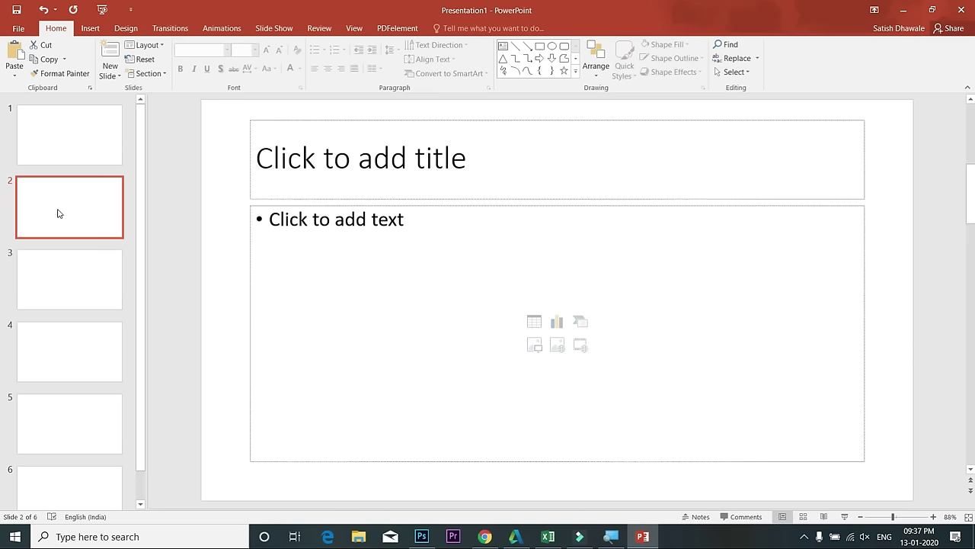
{"action": "right_click", "coordinate": [58, 214]}
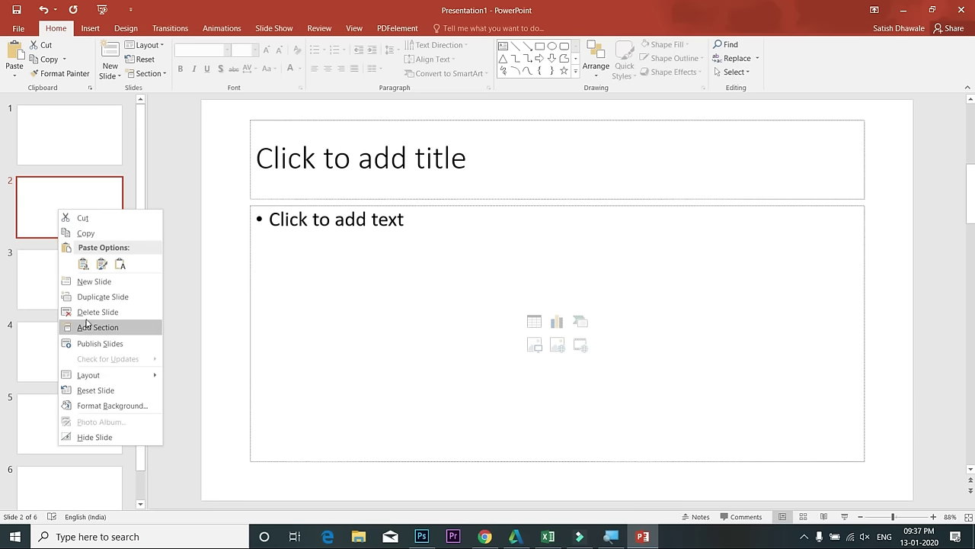
{"action": "left_click", "coordinate": [50, 198]}
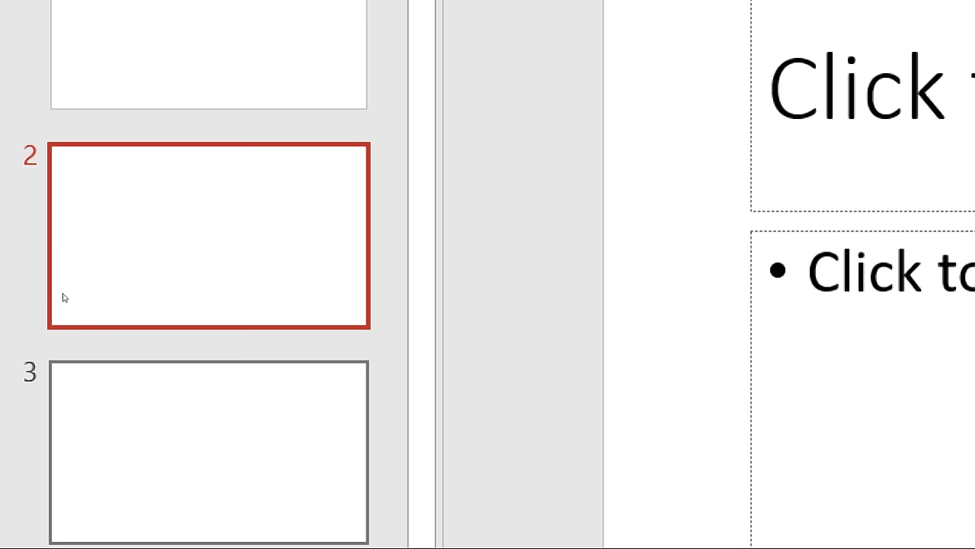
{"action": "key", "text": "Down"}
{"action": "left_click", "coordinate": [72, 215]}
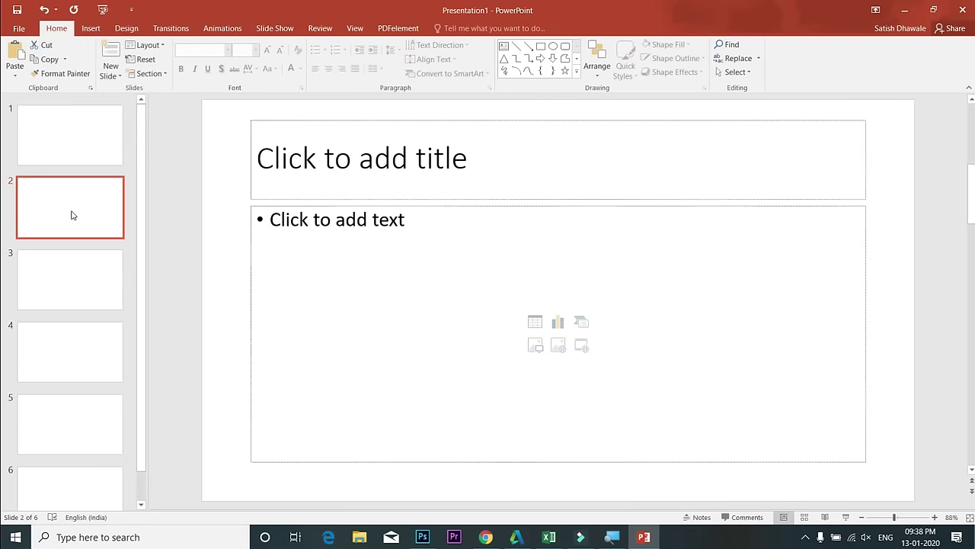
{"action": "key", "text": "Delete"}
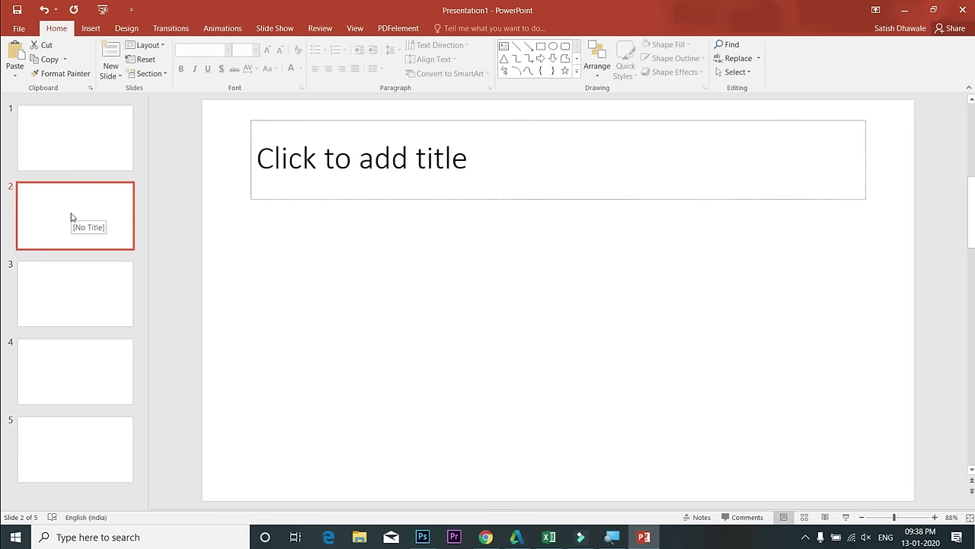
Insert a Content with Caption slide directly after the title slide
{"action": "left_click", "coordinate": [83, 160]}
{"action": "left_click", "coordinate": [120, 76]}
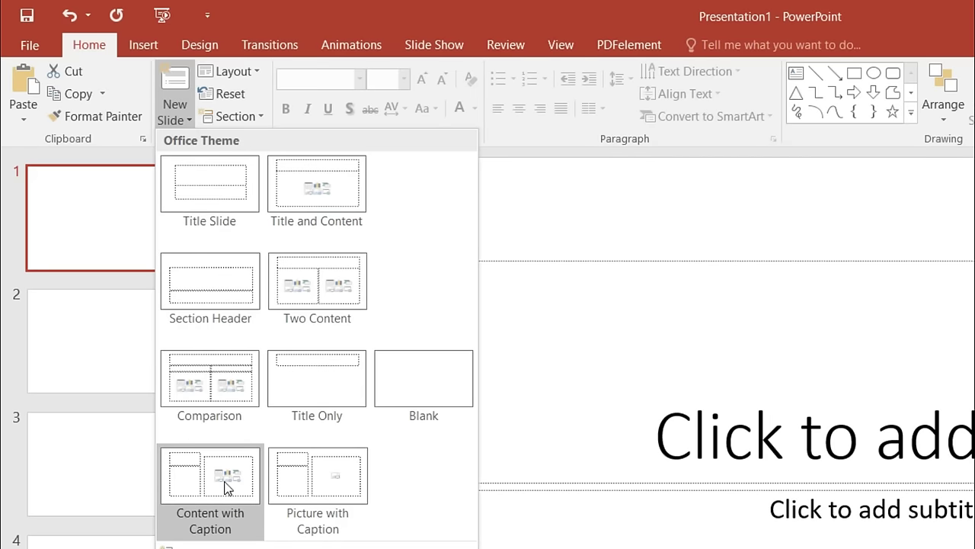
{"action": "left_click", "coordinate": [226, 488]}
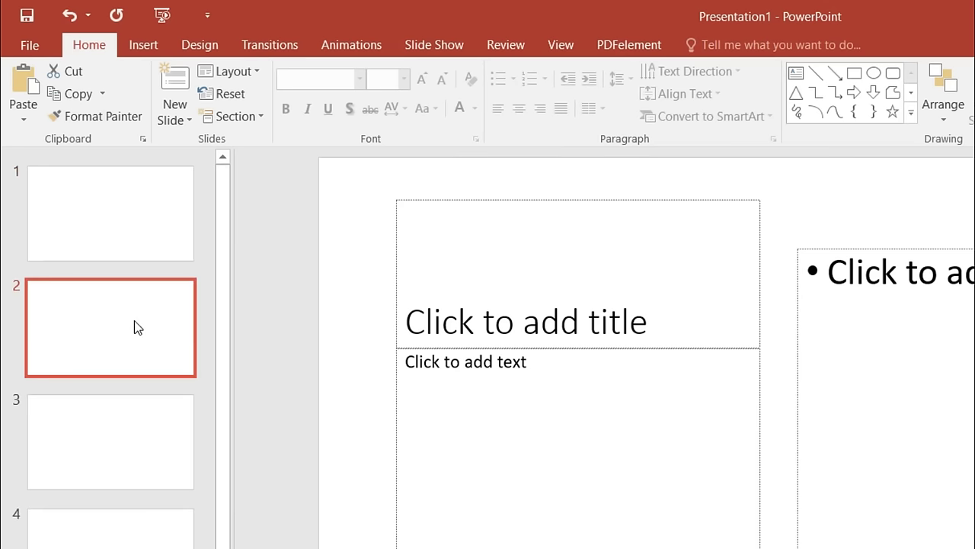
{"action": "left_click", "coordinate": [133, 241]}
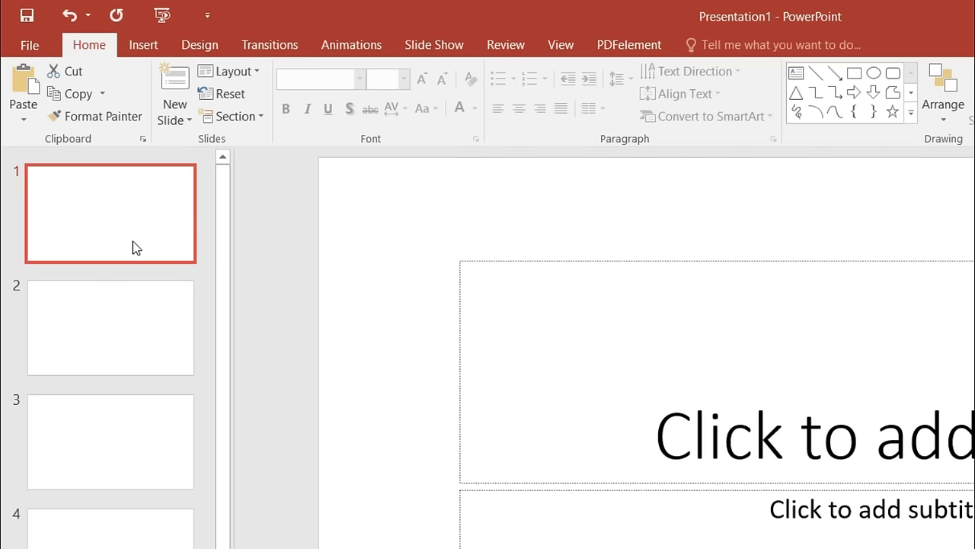
{"action": "left_click", "coordinate": [190, 122]}
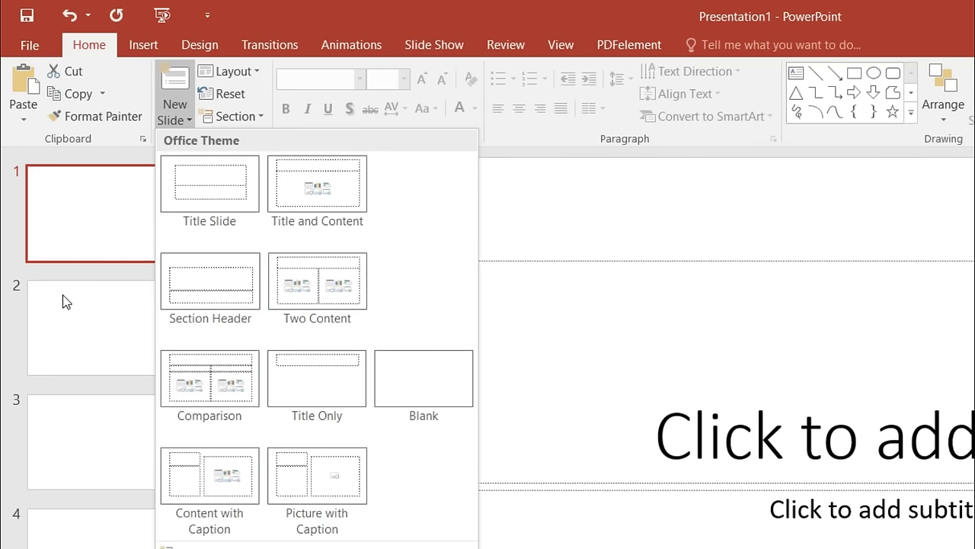
{"action": "left_click", "coordinate": [95, 235]}
Review the new caption slide and the blank last slide, then place the insertion point before slide 1
{"action": "left_click", "coordinate": [100, 313]}
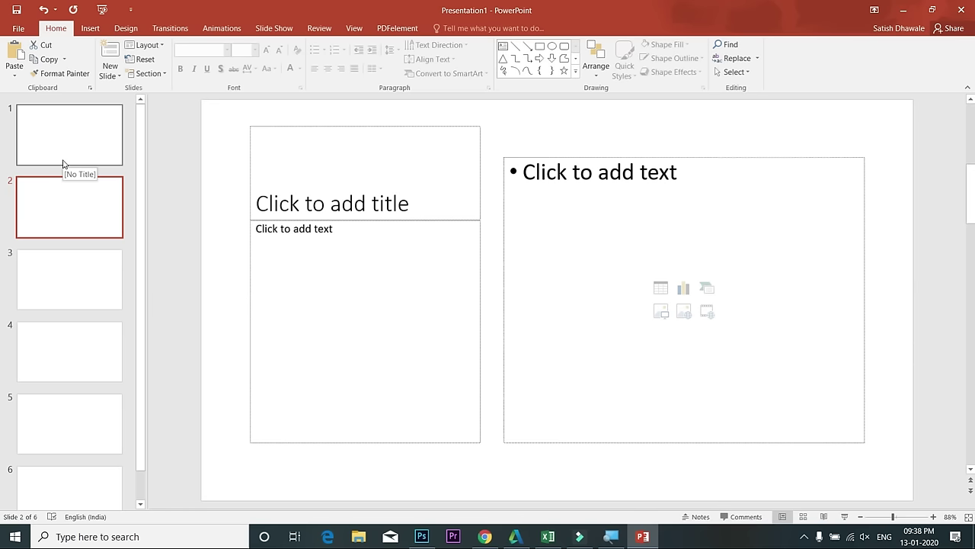
{"action": "scroll", "coordinate": [69, 236], "scroll_direction": "down", "scroll_amount": 1}
{"action": "left_click", "coordinate": [71, 465]}
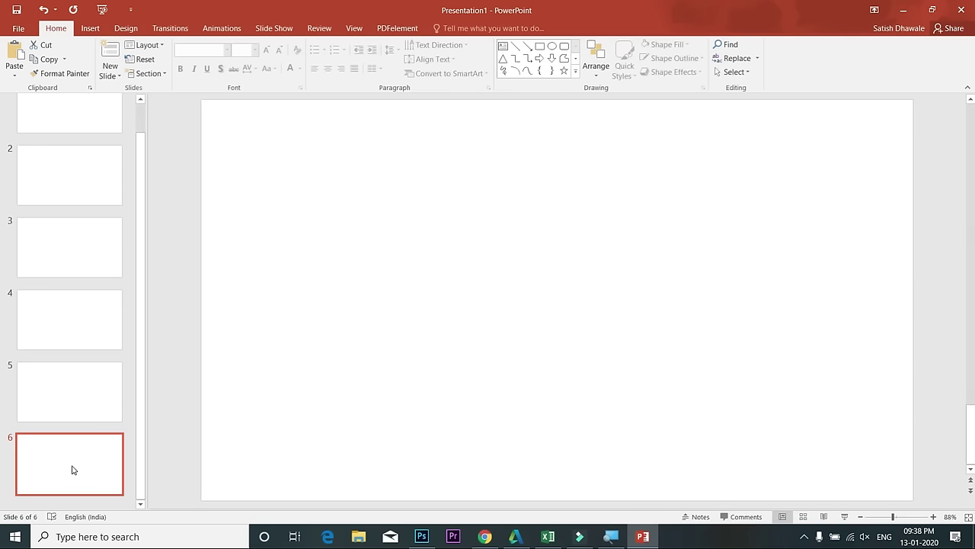
{"action": "scroll", "coordinate": [92, 409], "scroll_direction": "up", "scroll_amount": 1}
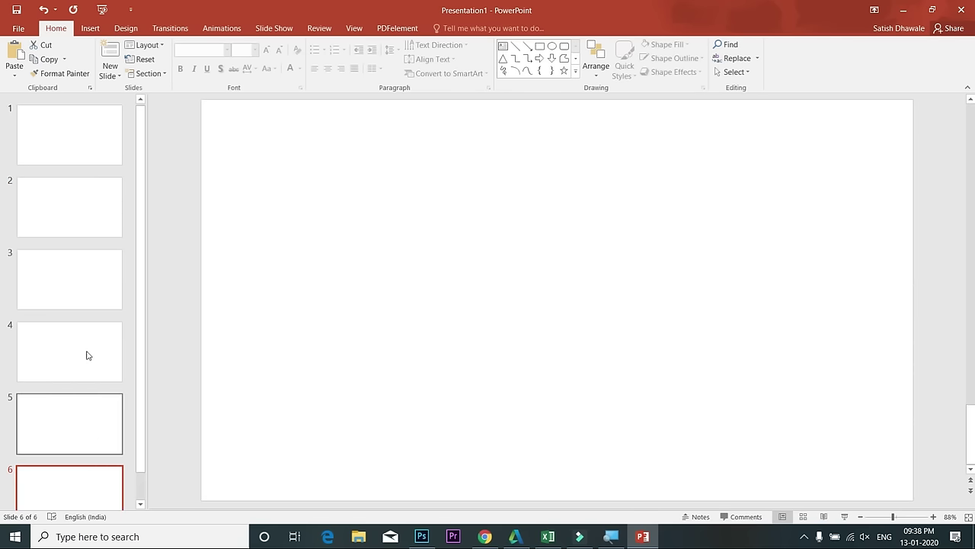
{"action": "left_click", "coordinate": [67, 122]}
{"action": "left_click", "coordinate": [76, 99]}
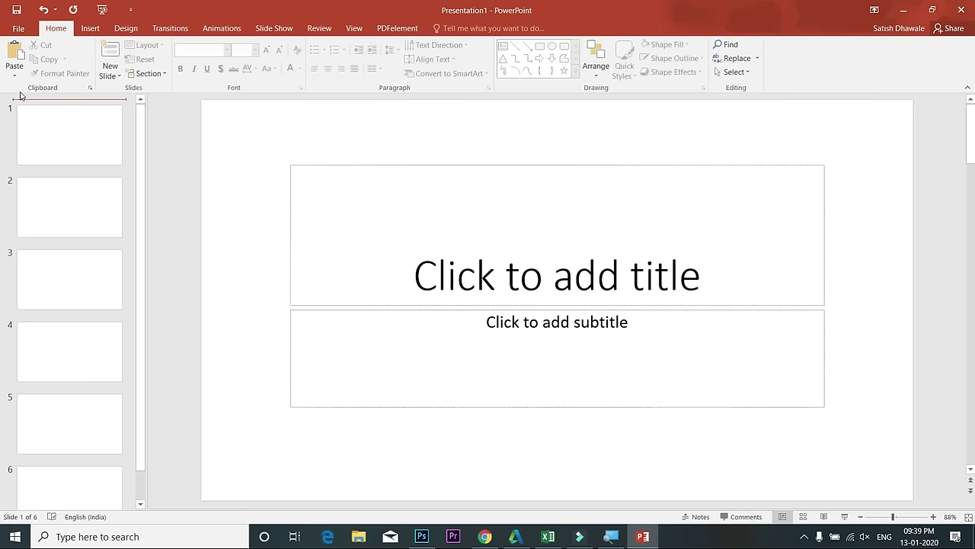
Insert a Title Only slide at the start of the deck and review slides 1 to 5
{"action": "left_click", "coordinate": [113, 75]}
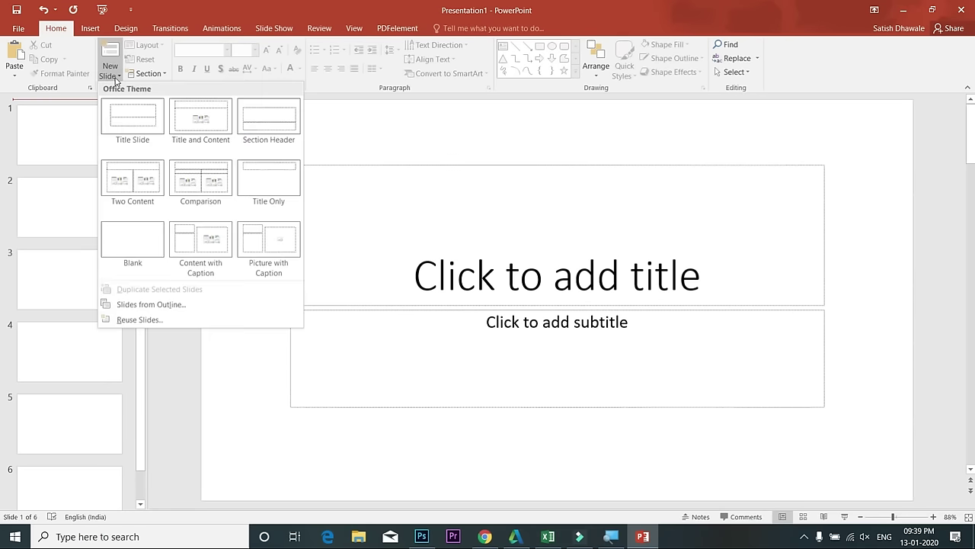
{"action": "left_click", "coordinate": [264, 189]}
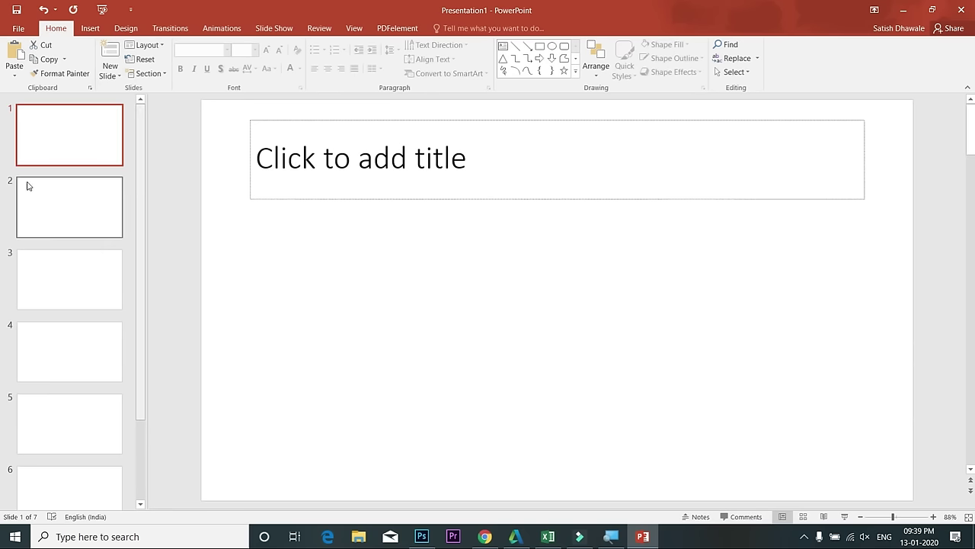
{"action": "left_click", "coordinate": [84, 216]}
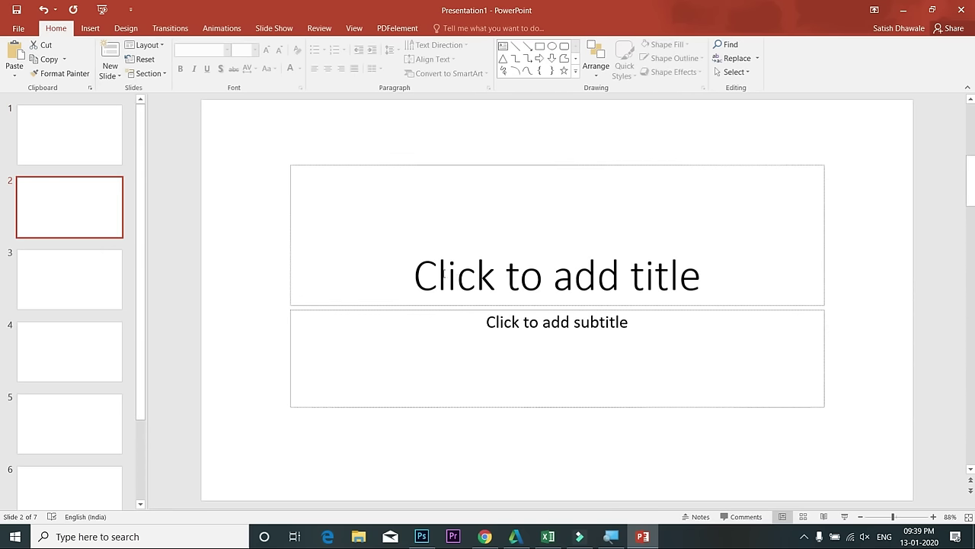
{"action": "left_click", "coordinate": [89, 173]}
{"action": "left_click", "coordinate": [84, 244]}
{"action": "left_click", "coordinate": [73, 319]}
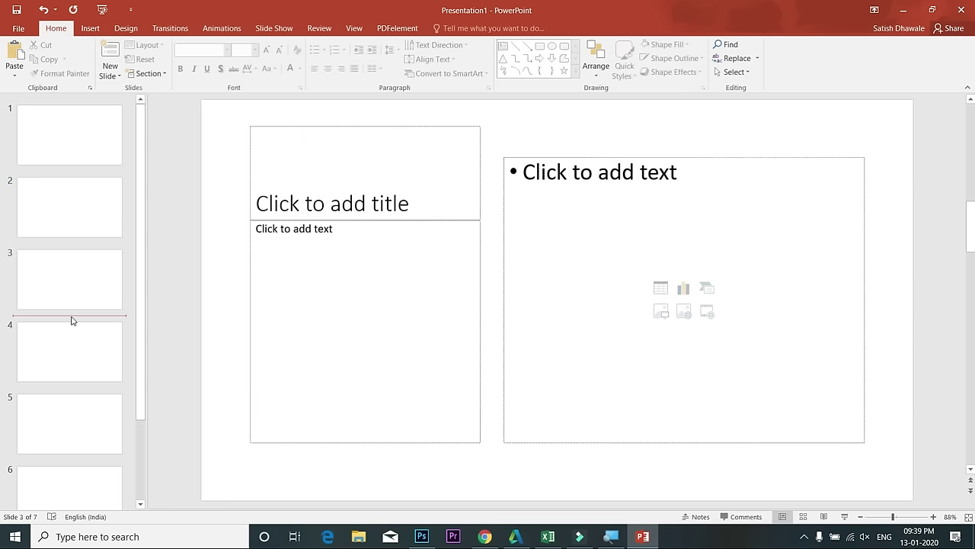
{"action": "left_click", "coordinate": [80, 390]}
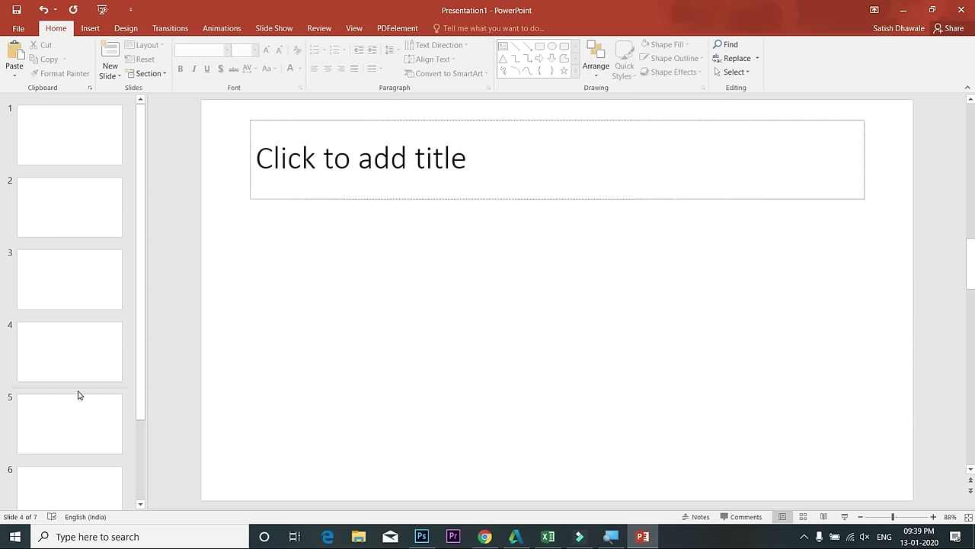
{"action": "left_click", "coordinate": [68, 464]}
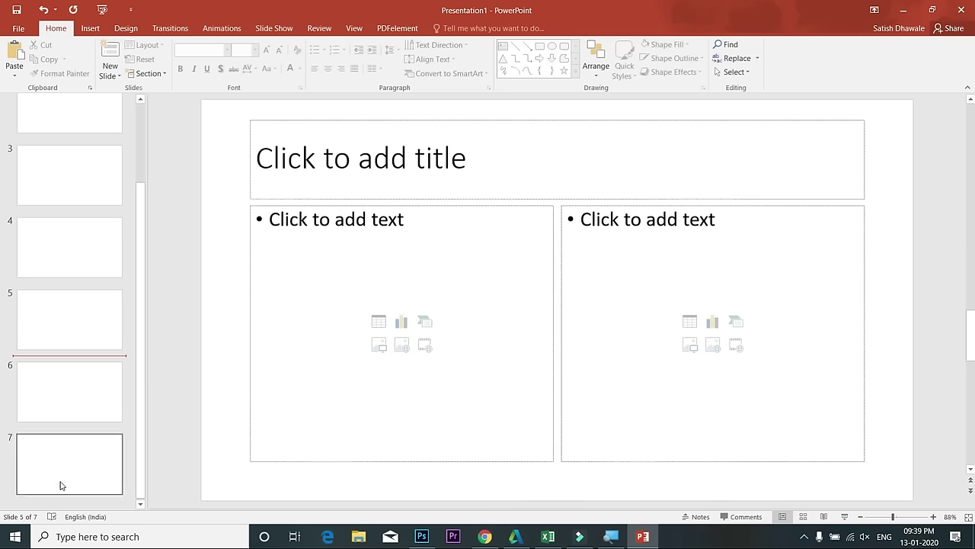
Delete the blank last slide 7 and return to the top of the deck
{"action": "left_click", "coordinate": [56, 501]}
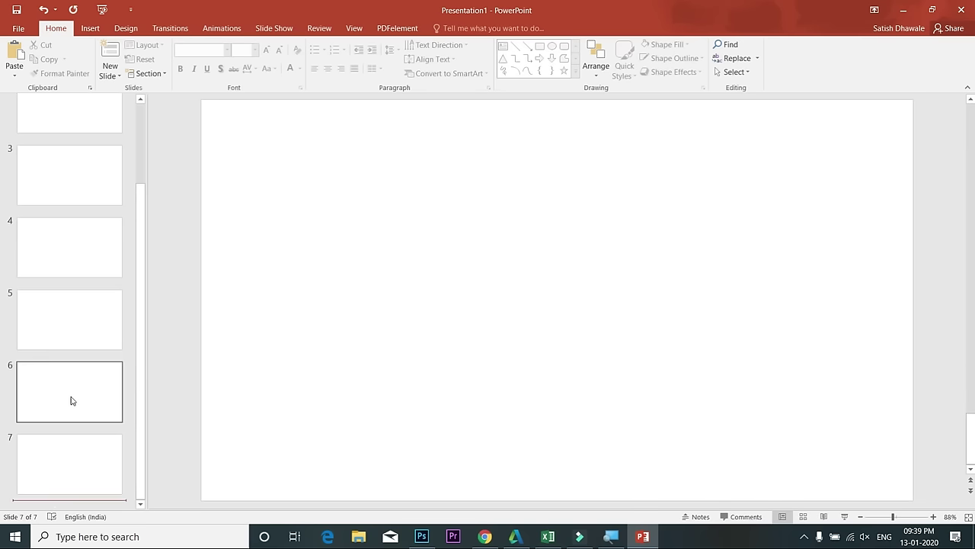
{"action": "left_click", "coordinate": [72, 450]}
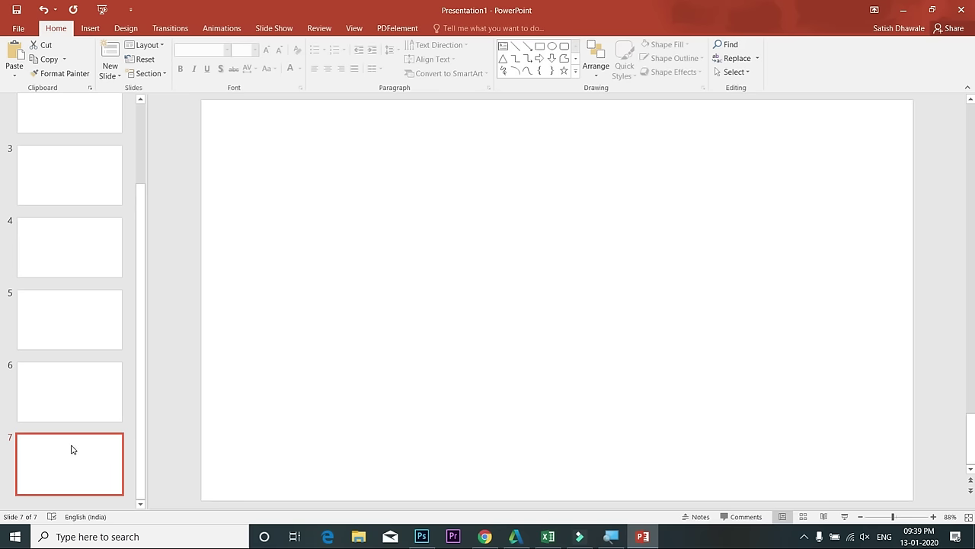
{"action": "right_click", "coordinate": [72, 456]}
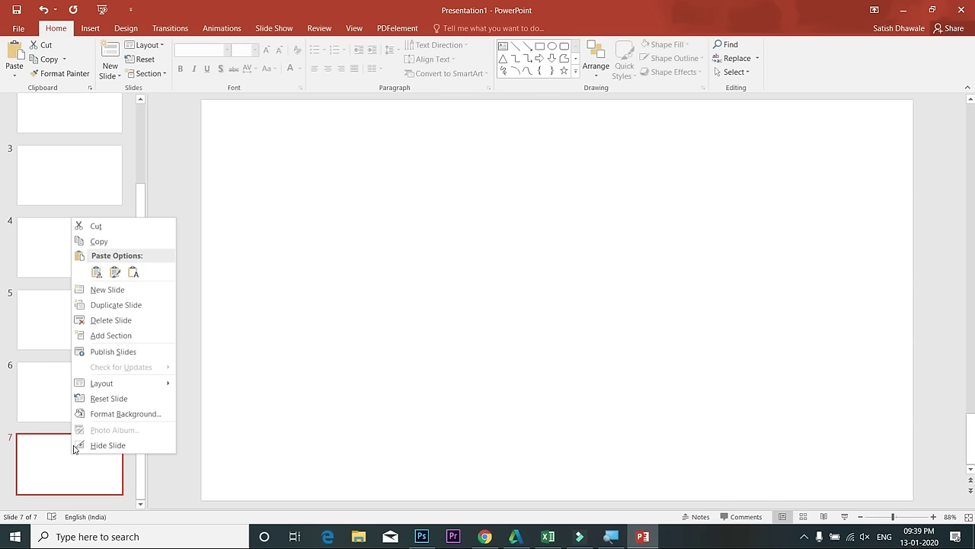
{"action": "left_click", "coordinate": [106, 320]}
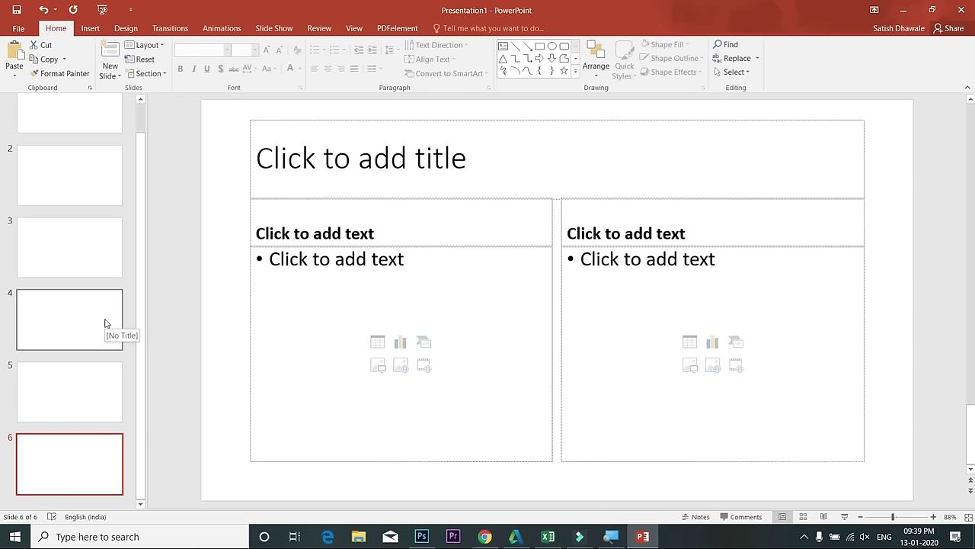
{"action": "scroll", "coordinate": [174, 309], "scroll_direction": "up", "scroll_amount": 3}
{"action": "scroll", "coordinate": [48, 196], "scroll_direction": "up", "scroll_amount": 2}
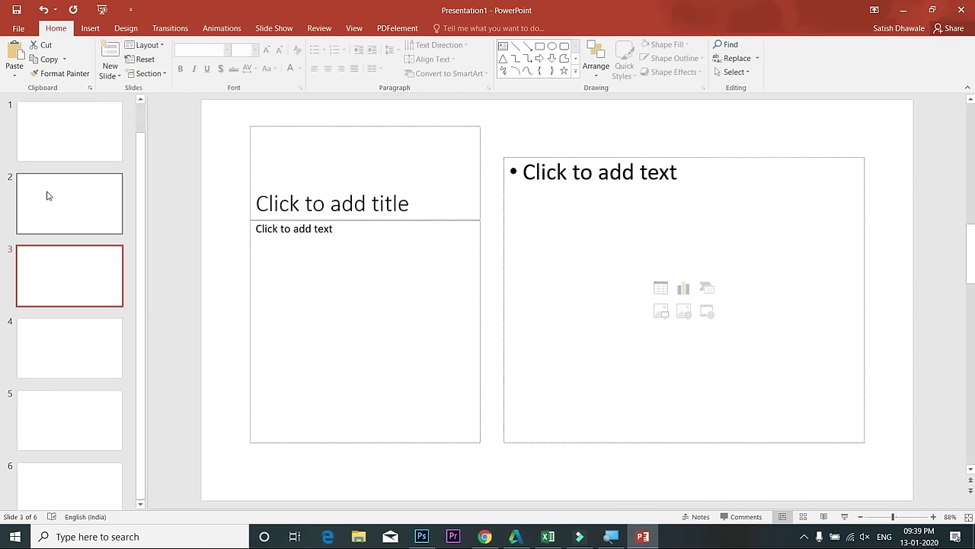
{"action": "left_click", "coordinate": [76, 137]}
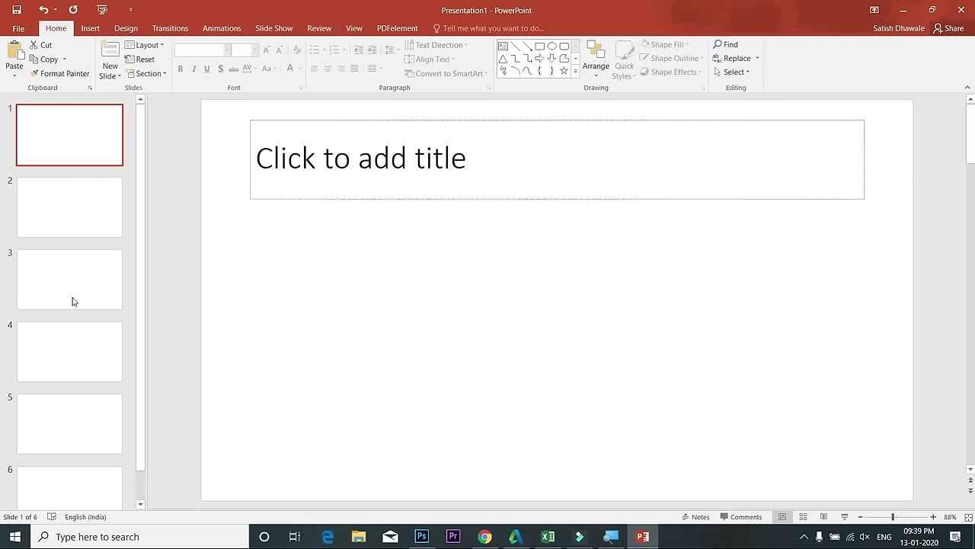
{"action": "right_click", "coordinate": [69, 221]}
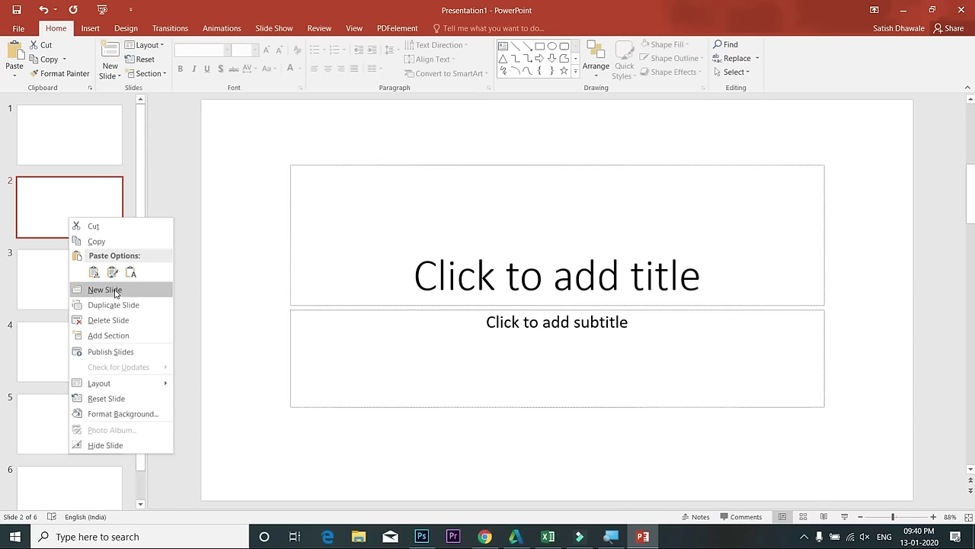
Insert a new slide after slide 2 and check slides 3 to 5
{"action": "left_click", "coordinate": [116, 294]}
{"action": "left_click", "coordinate": [89, 205]}
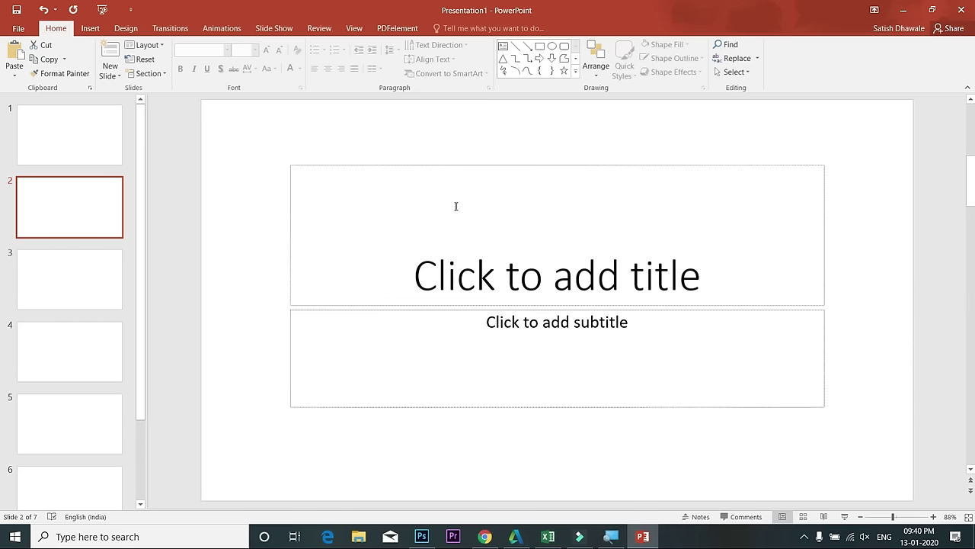
{"action": "left_click", "coordinate": [76, 268]}
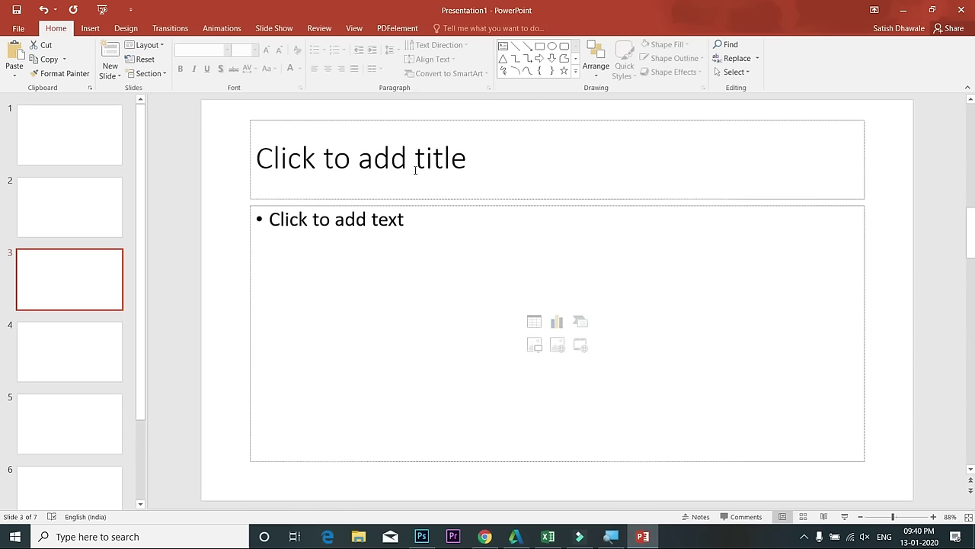
{"action": "left_click", "coordinate": [92, 221]}
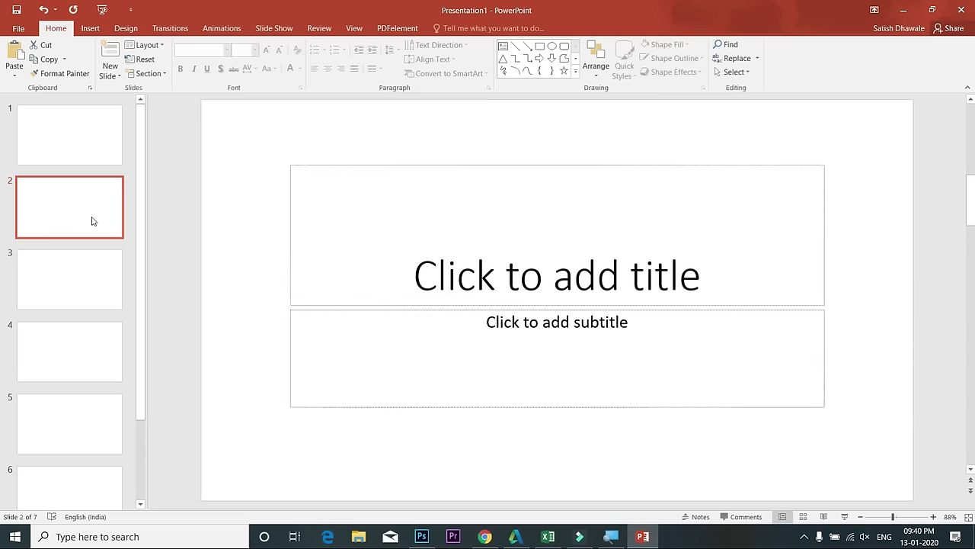
{"action": "left_click", "coordinate": [77, 280]}
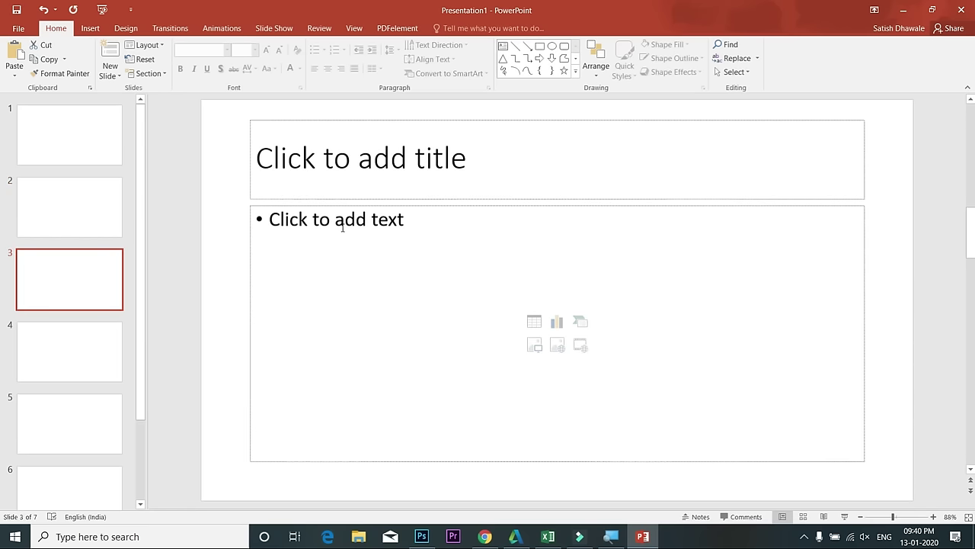
{"action": "left_click", "coordinate": [73, 381]}
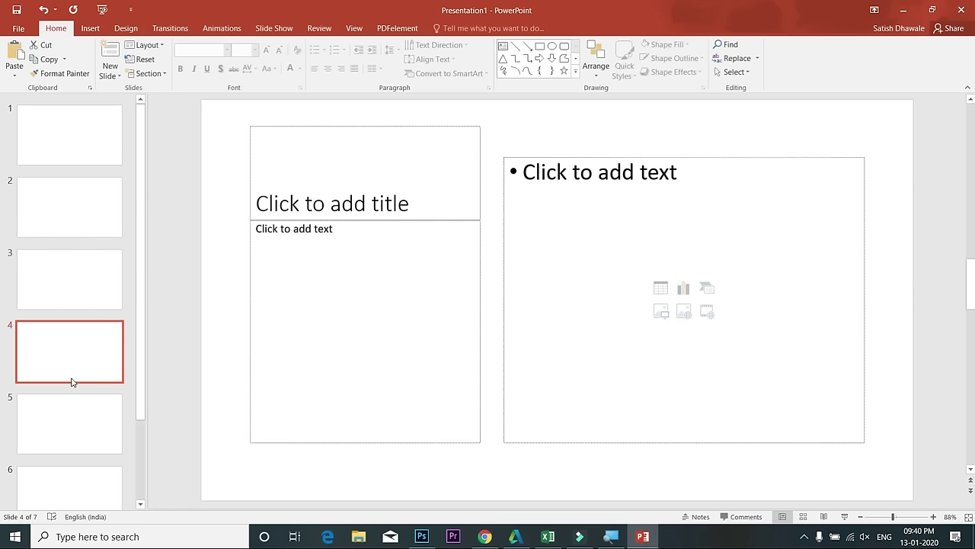
{"action": "left_click", "coordinate": [71, 423]}
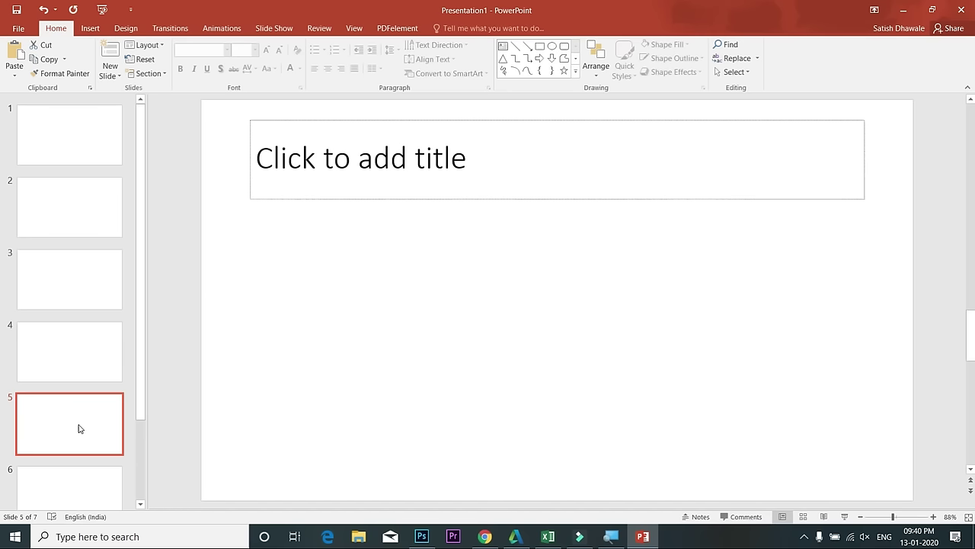
Insert a new slide after slide 5
{"action": "right_click", "coordinate": [80, 428]}
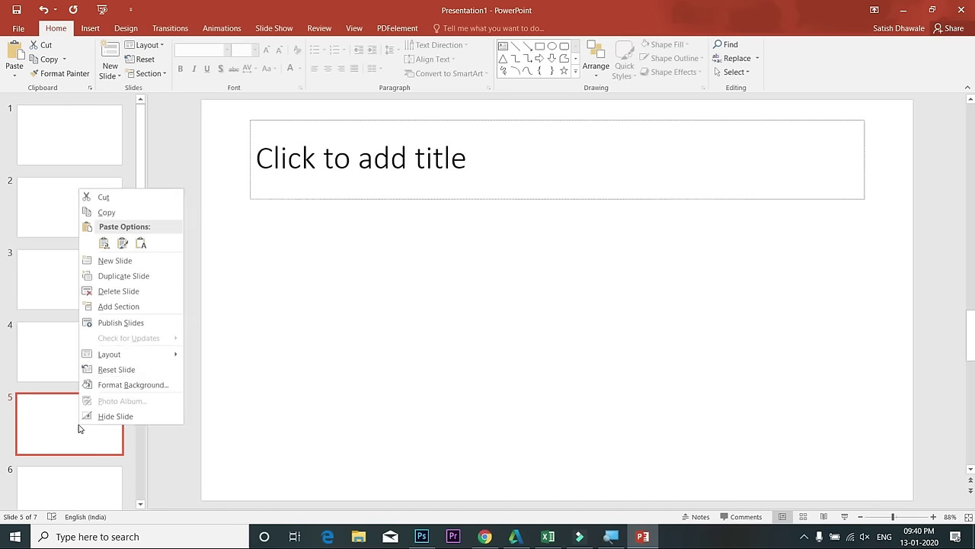
{"action": "left_click", "coordinate": [121, 261]}
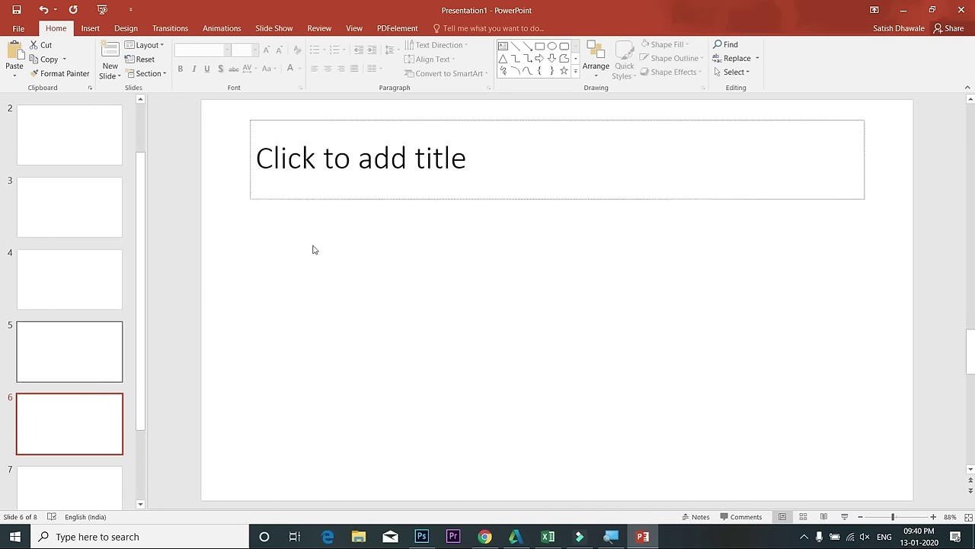
{"action": "left_click", "coordinate": [83, 371]}
{"action": "left_click", "coordinate": [85, 411]}
{"action": "left_click", "coordinate": [99, 369]}
{"action": "scroll", "coordinate": [95, 251], "scroll_direction": "up", "scroll_amount": 2}
{"action": "left_click", "coordinate": [83, 214]}
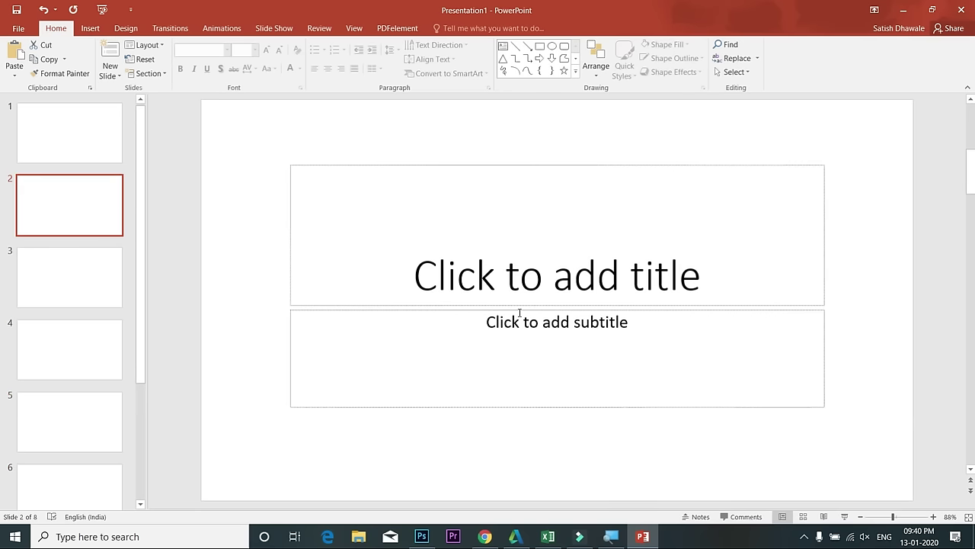
Insert new slides after slide 2 and after slide 9, bringing the deck to ten slides
{"action": "right_click", "coordinate": [90, 216]}
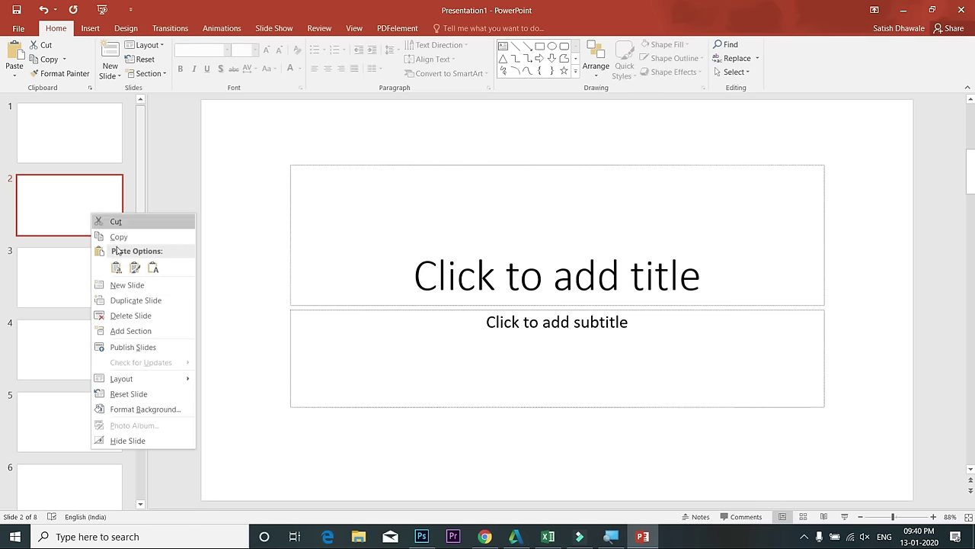
{"action": "left_click", "coordinate": [127, 285]}
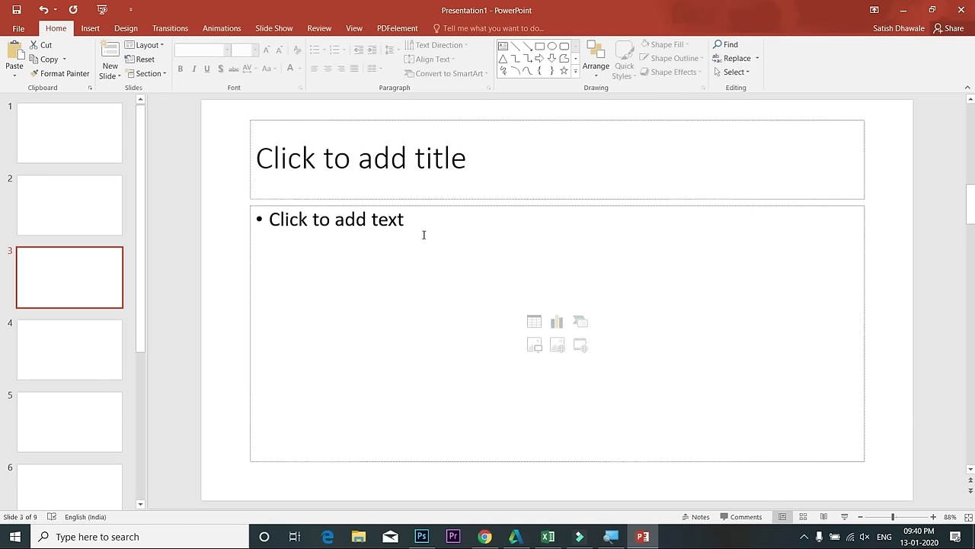
{"action": "scroll", "coordinate": [23, 373], "scroll_direction": "down", "scroll_amount": 5}
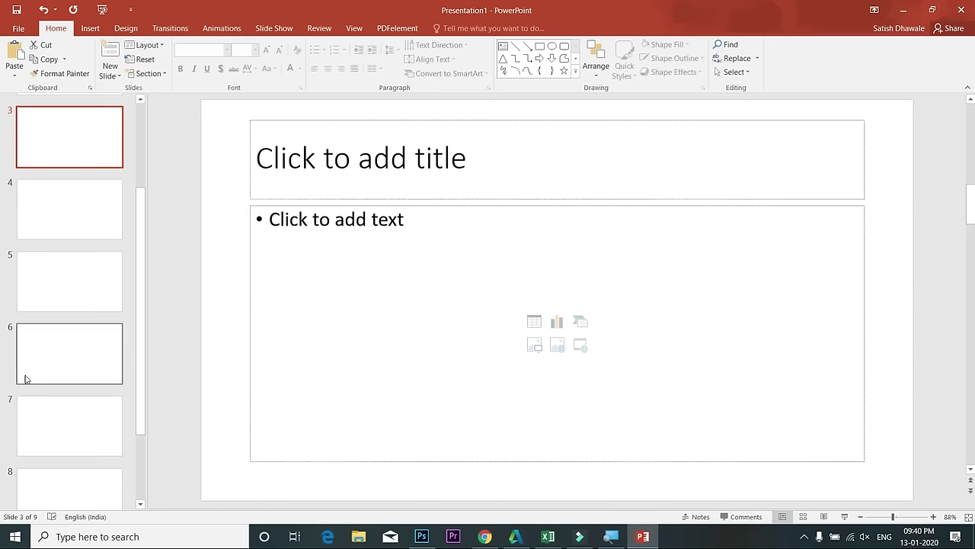
{"action": "left_click", "coordinate": [65, 469]}
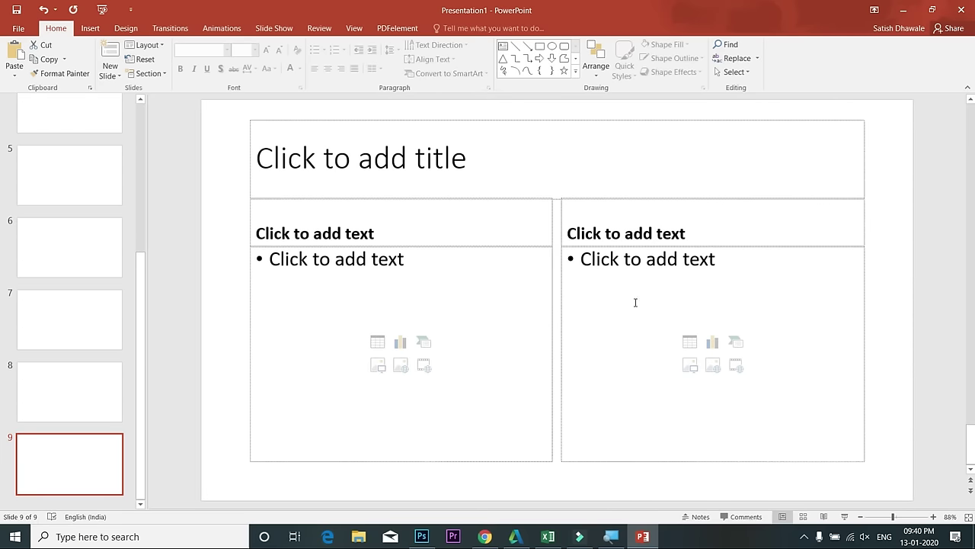
{"action": "right_click", "coordinate": [64, 461]}
{"action": "left_click", "coordinate": [113, 299]}
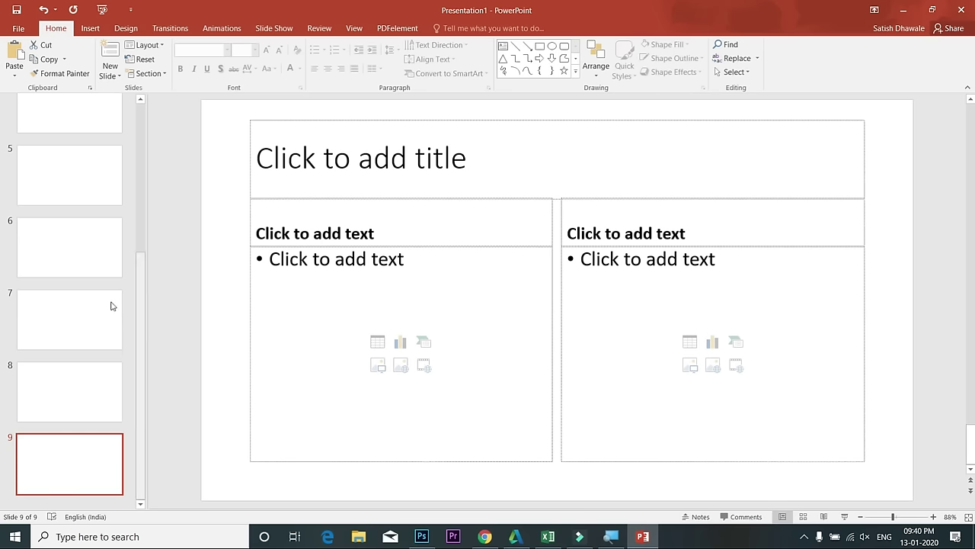
{"action": "left_click", "coordinate": [77, 419]}
{"action": "left_click", "coordinate": [72, 468]}
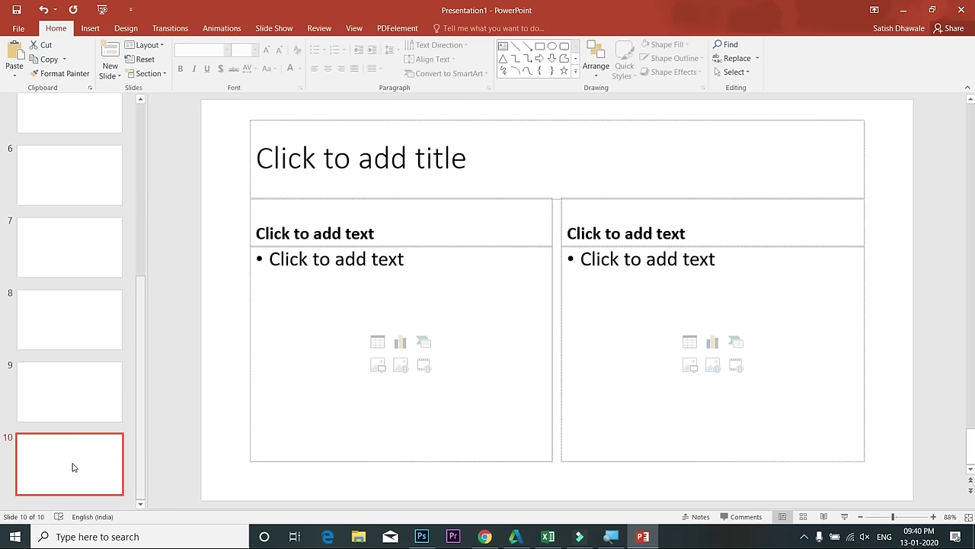
{"action": "left_click", "coordinate": [76, 415]}
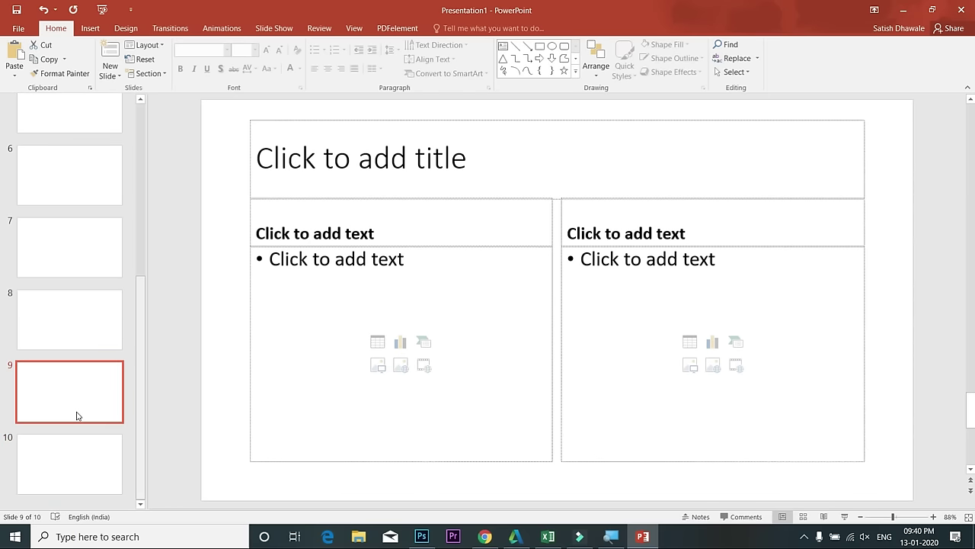
{"action": "right_click", "coordinate": [78, 400]}
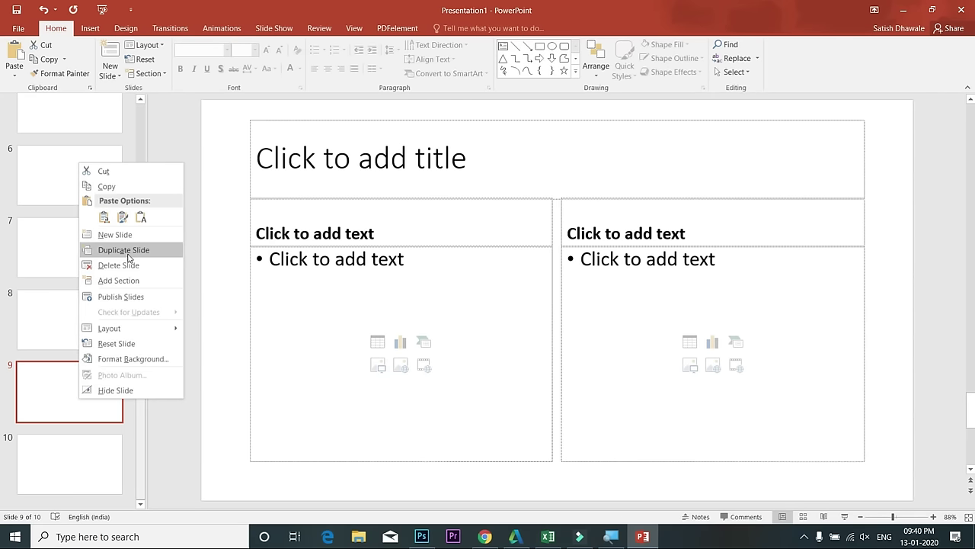
Browse the thumbnails from slide 5 up to slide 2, then down to slide 10
{"action": "left_click", "coordinate": [61, 144]}
{"action": "left_click", "coordinate": [82, 118]}
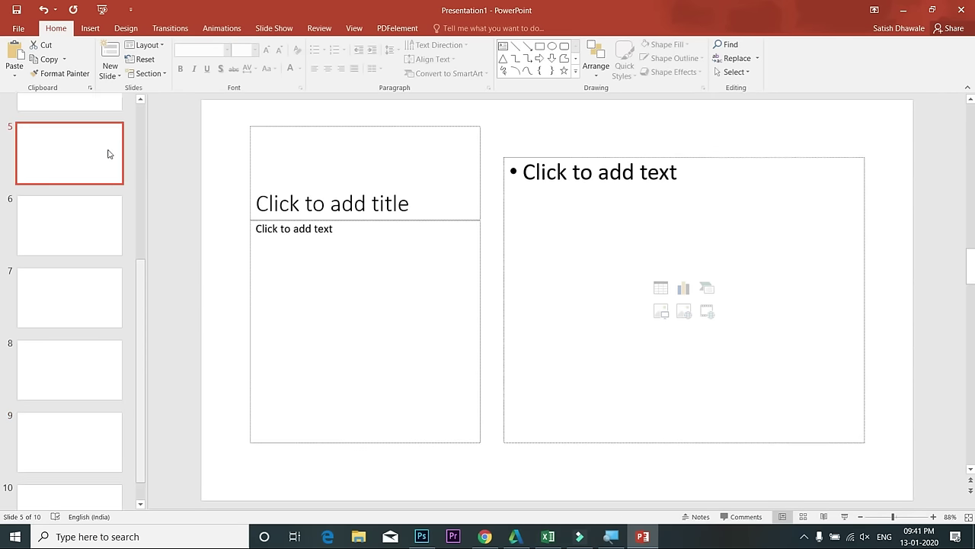
{"action": "scroll", "coordinate": [79, 170], "scroll_direction": "up", "scroll_amount": 1}
{"action": "left_click", "coordinate": [74, 149]}
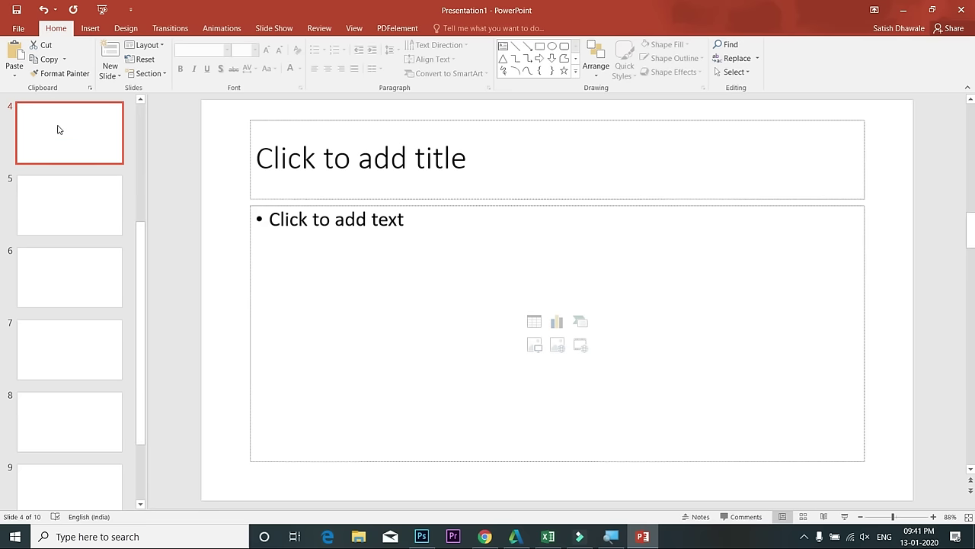
{"action": "scroll", "coordinate": [76, 153], "scroll_direction": "up", "scroll_amount": 1}
{"action": "left_click", "coordinate": [80, 145]}
{"action": "scroll", "coordinate": [114, 175], "scroll_direction": "up", "scroll_amount": 1}
{"action": "left_click", "coordinate": [87, 145]}
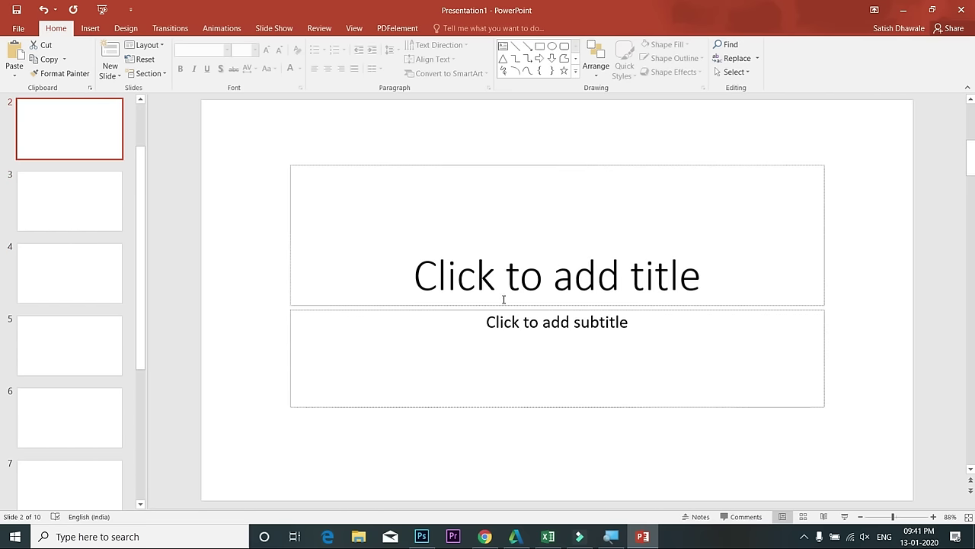
{"action": "left_click", "coordinate": [68, 211]}
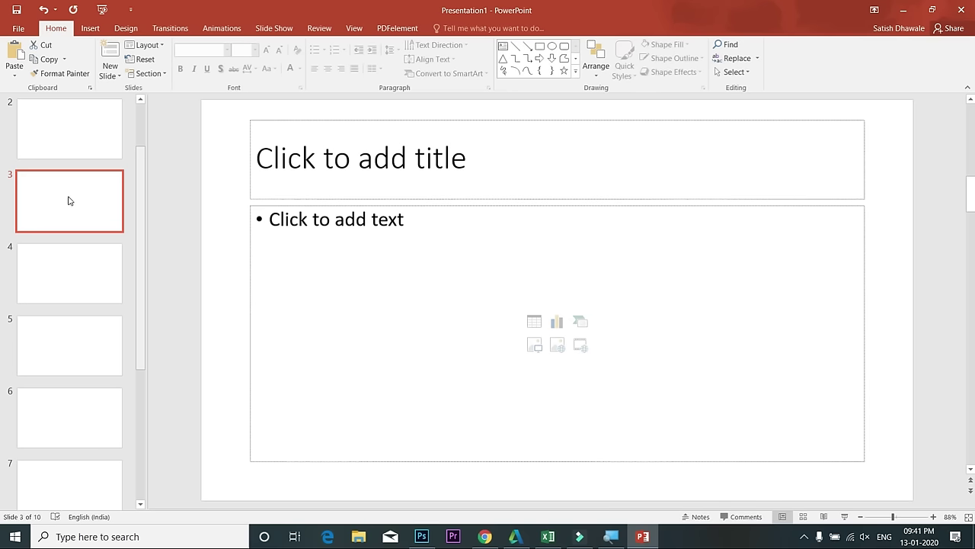
{"action": "scroll", "coordinate": [69, 202], "scroll_direction": "down", "scroll_amount": 1}
{"action": "scroll", "coordinate": [84, 244], "scroll_direction": "down", "scroll_amount": 2}
{"action": "scroll", "coordinate": [87, 259], "scroll_direction": "down", "scroll_amount": 1}
{"action": "left_click", "coordinate": [91, 458]}
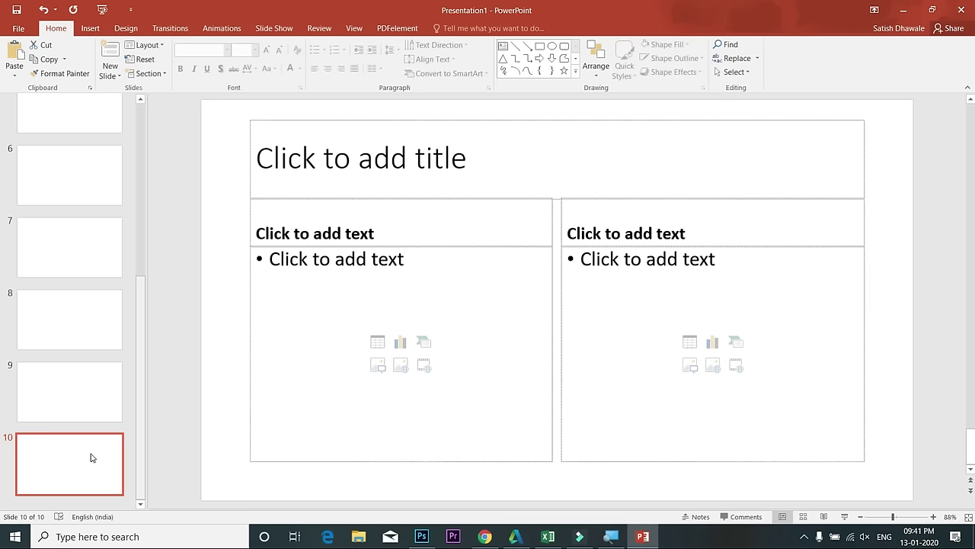
Duplicate slide 10, then delete the extra copy so the deck stays at ten slides
{"action": "right_click", "coordinate": [90, 457]}
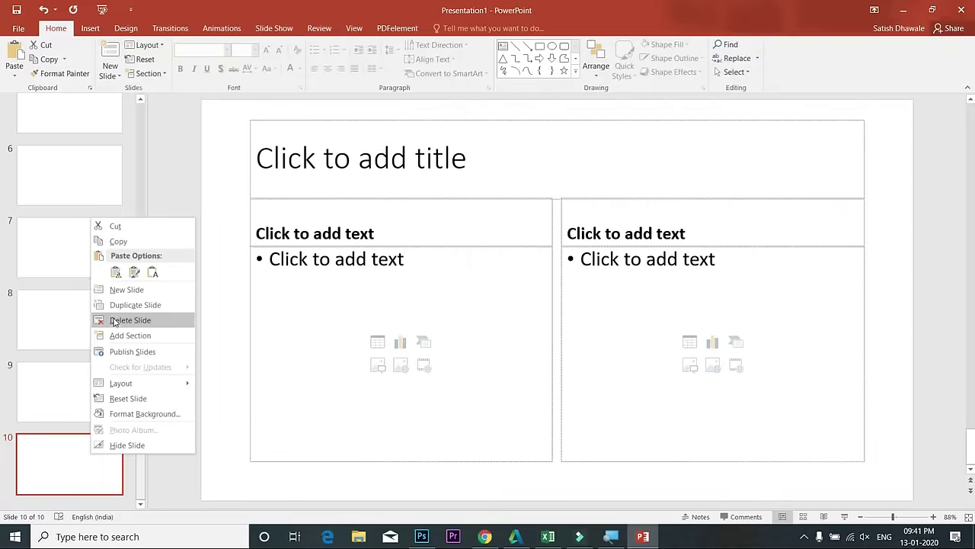
{"action": "left_click", "coordinate": [121, 313]}
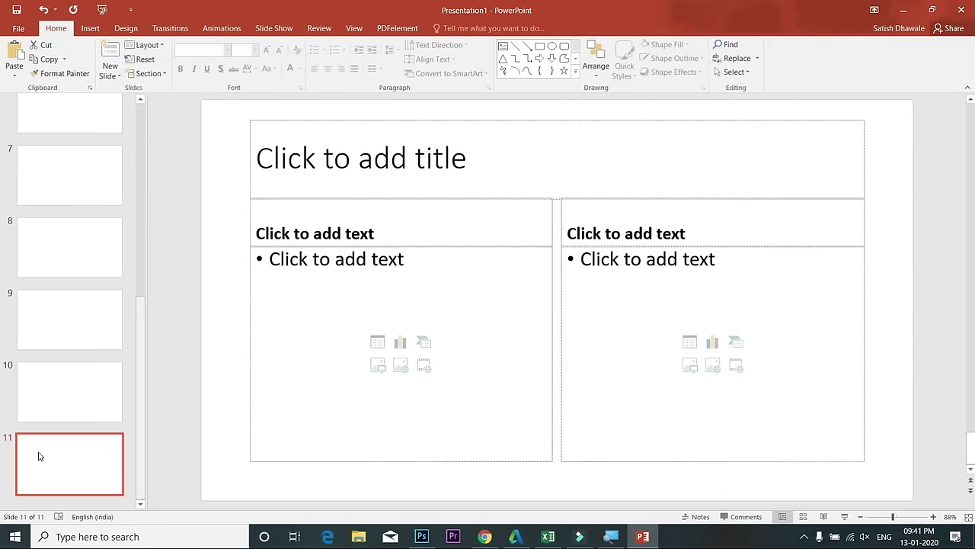
{"action": "key", "text": "Delete"}
{"action": "right_click", "coordinate": [51, 466]}
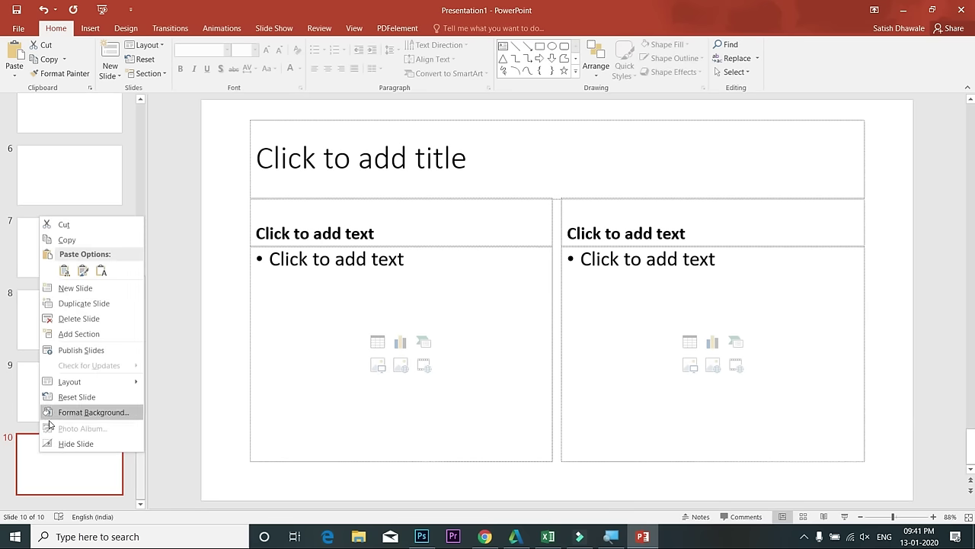
{"action": "mouse_move", "coordinate": [90, 380]}
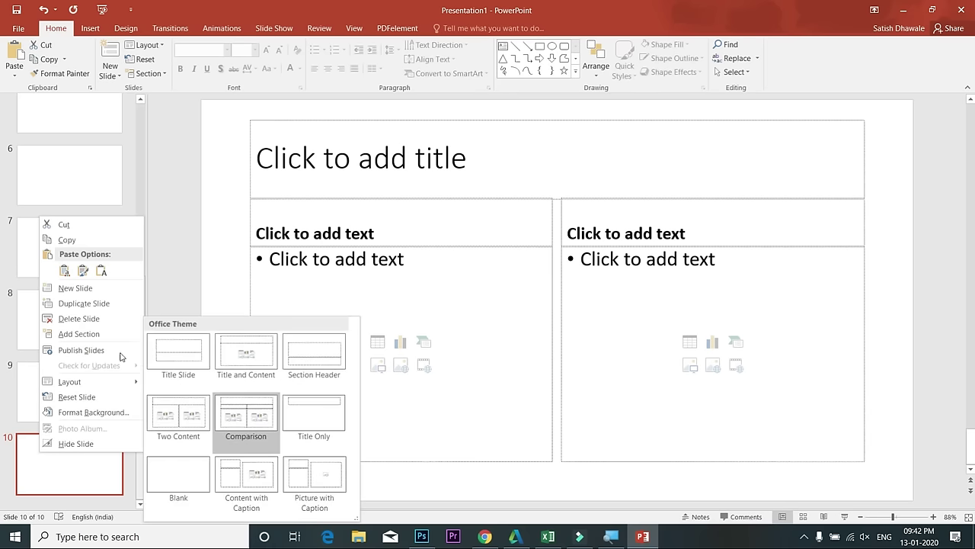
{"action": "left_click", "coordinate": [49, 476]}
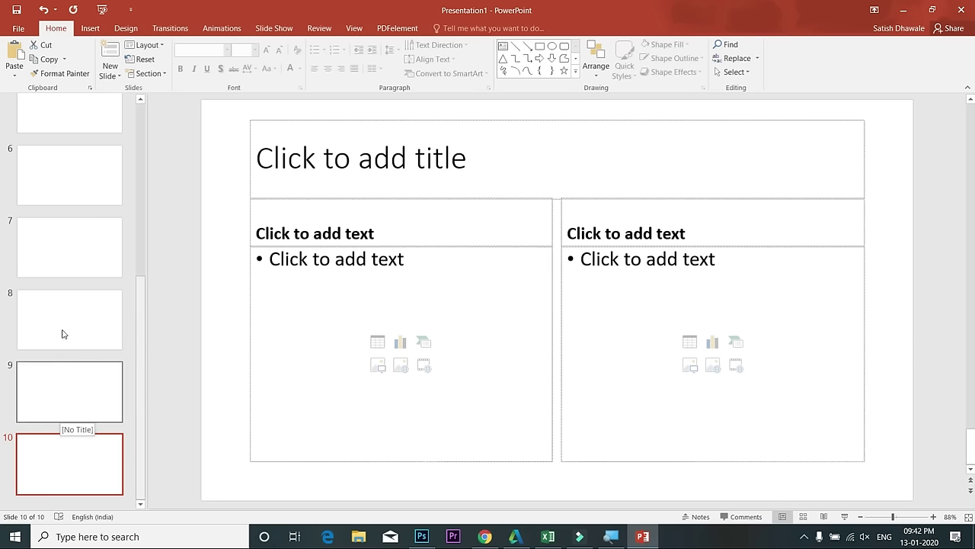
Drag the title-and-subtitle slide above the title-only slide so it becomes slide 1
{"action": "scroll", "coordinate": [63, 308], "scroll_direction": "up", "scroll_amount": 5}
{"action": "scroll", "coordinate": [65, 309], "scroll_direction": "up", "scroll_amount": 1}
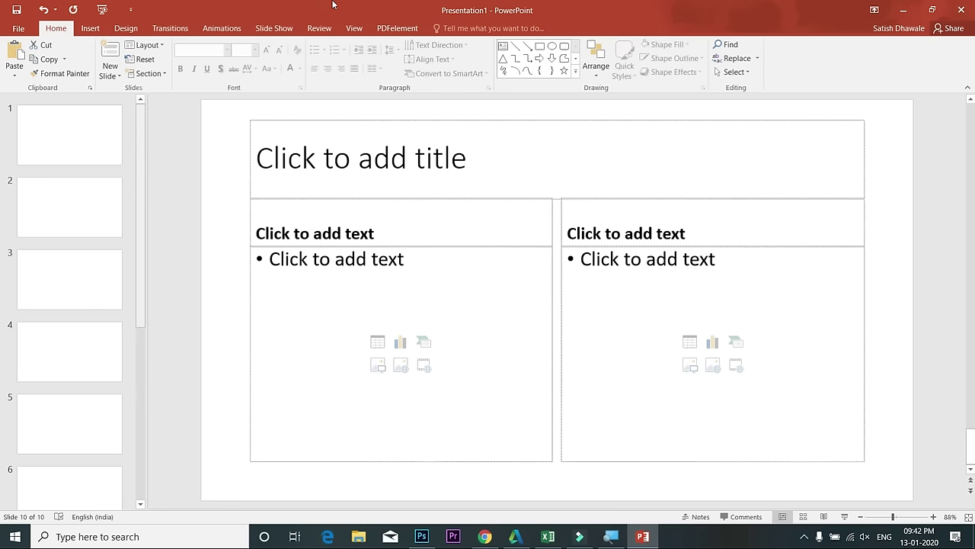
{"action": "left_click", "coordinate": [70, 140]}
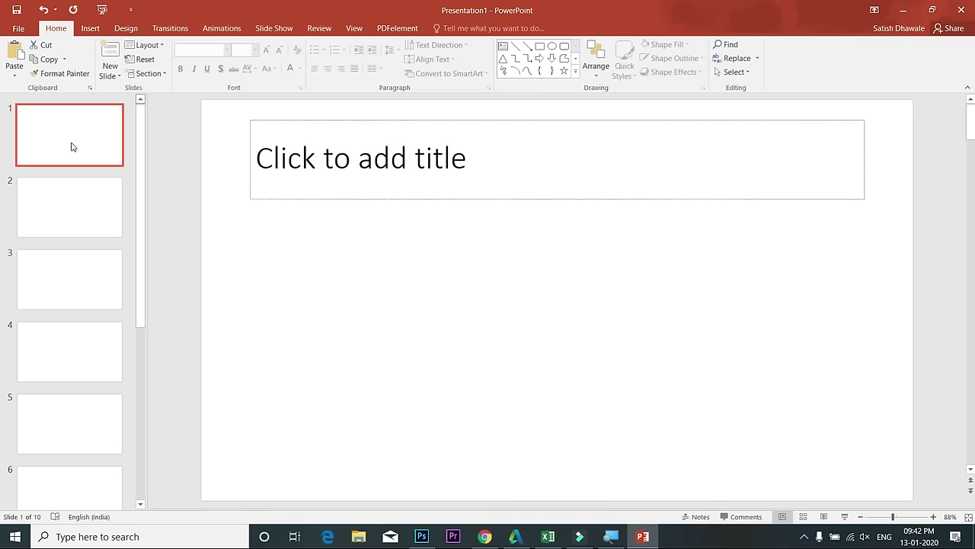
{"action": "right_click", "coordinate": [72, 146]}
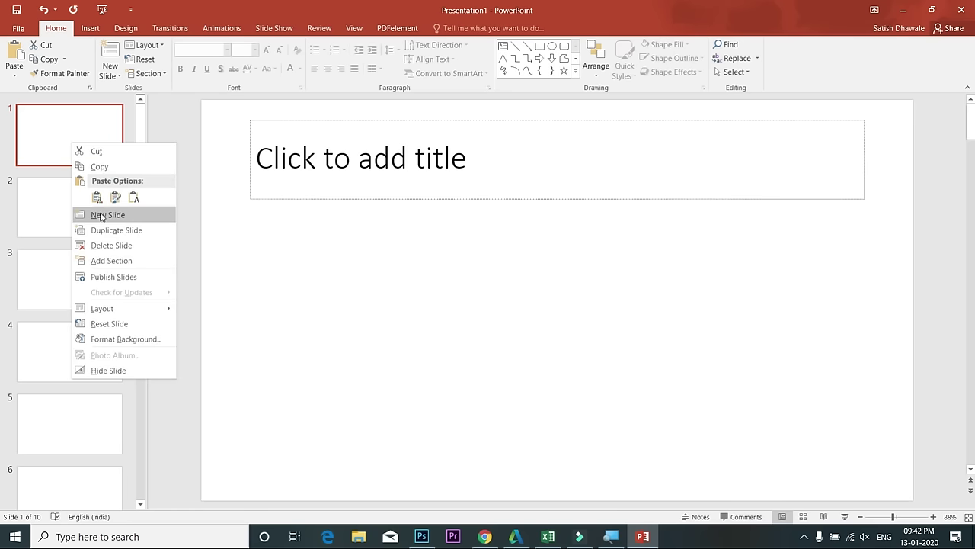
{"action": "left_click", "coordinate": [235, 277]}
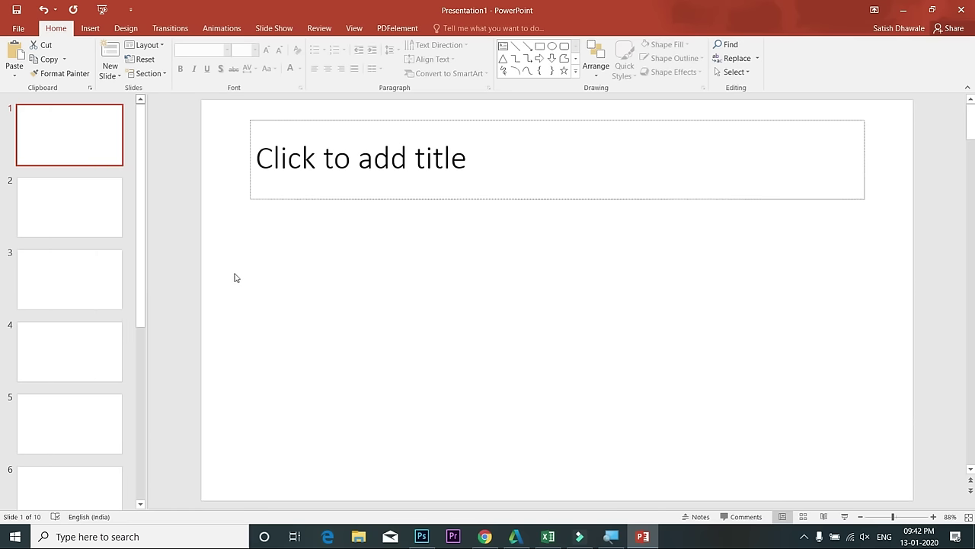
{"action": "left_click", "coordinate": [73, 208]}
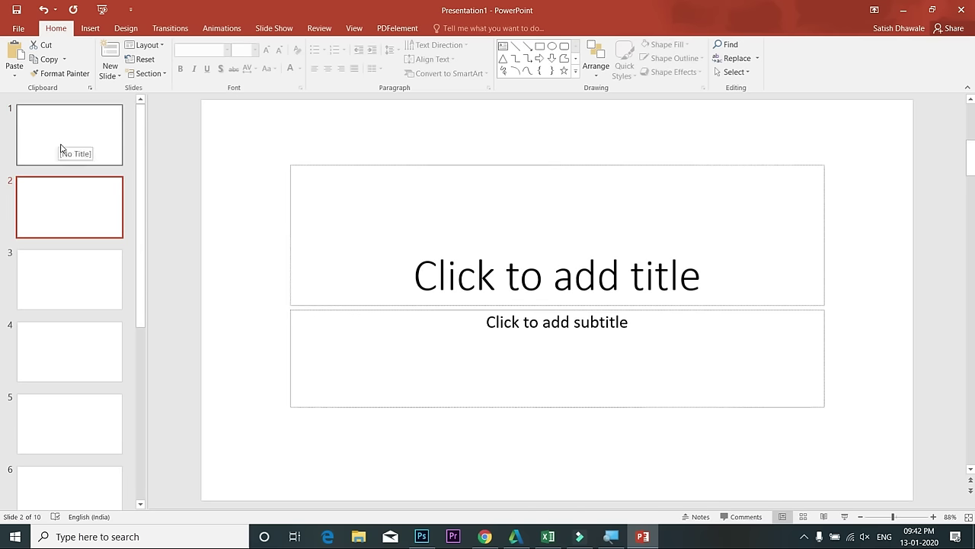
{"action": "left_click", "coordinate": [61, 149]}
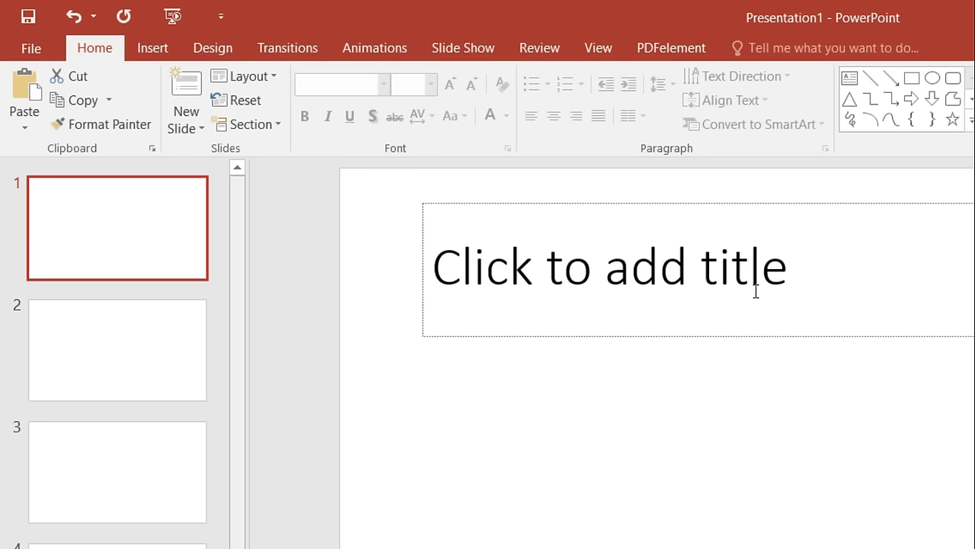
{"action": "left_click", "coordinate": [183, 330]}
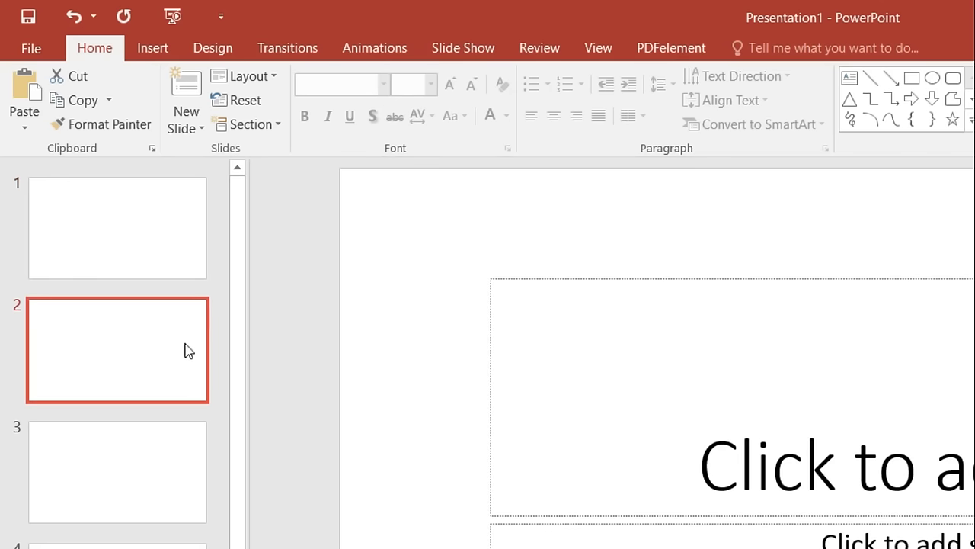
{"action": "left_click_drag", "start_coordinate": [175, 339], "coordinate": [178, 214]}
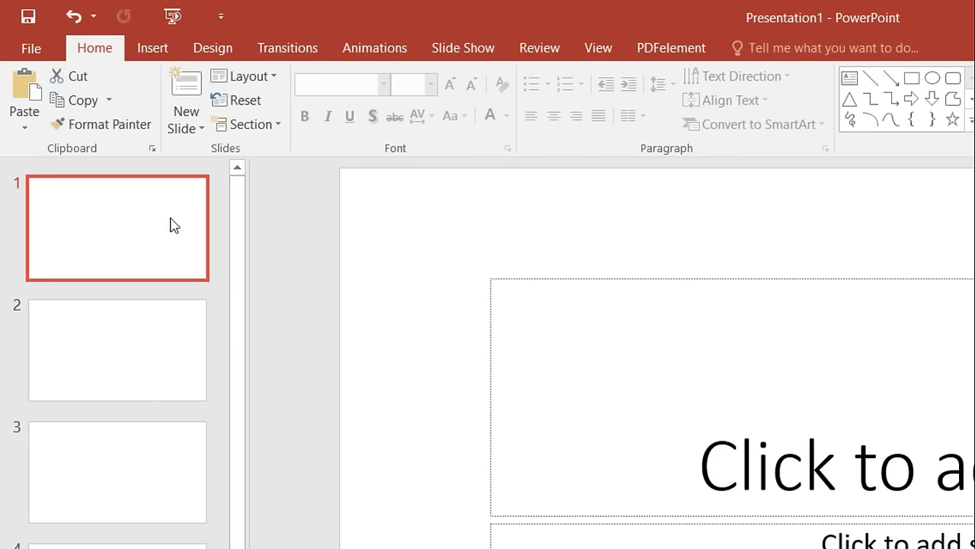
Delete slide 2 from the deck, leaving nine slides
{"action": "left_click", "coordinate": [140, 371]}
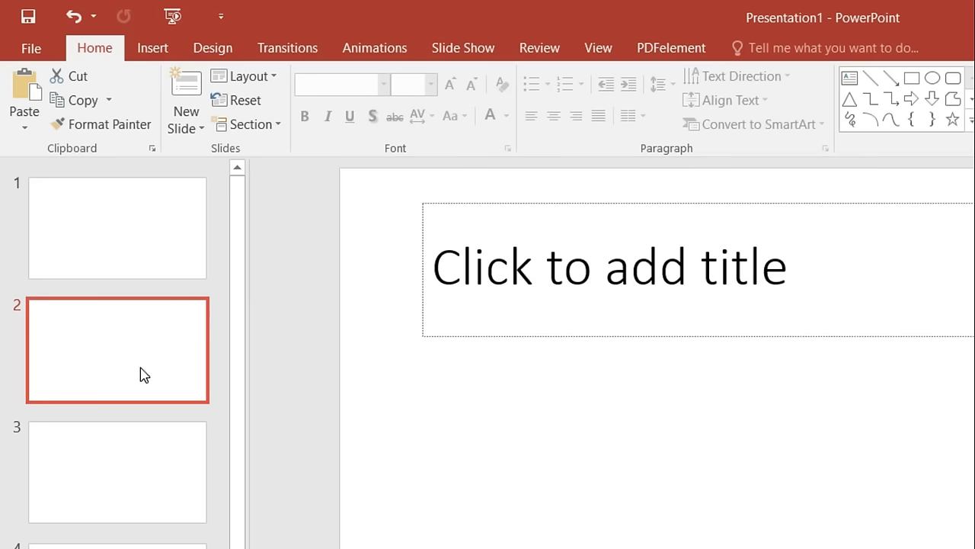
{"action": "right_click", "coordinate": [147, 356]}
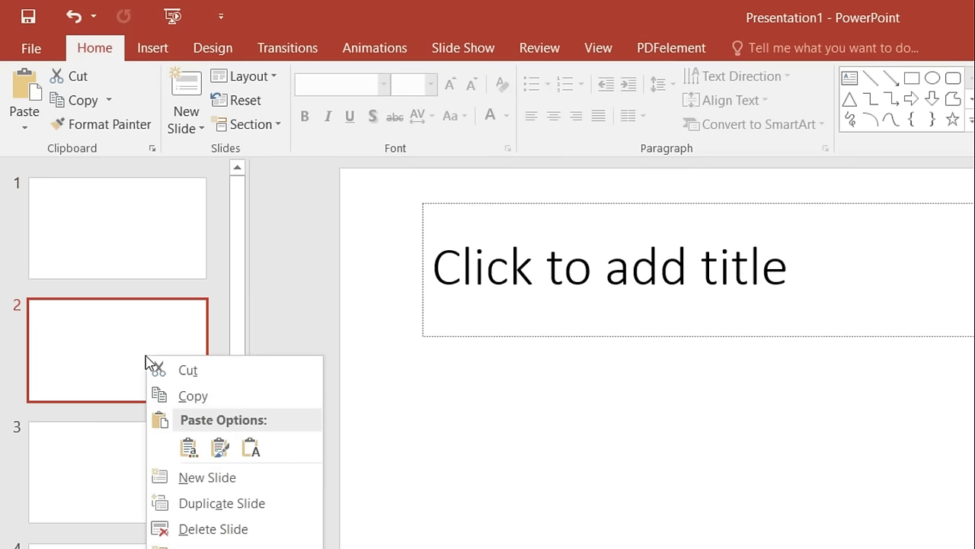
{"action": "left_click", "coordinate": [230, 531]}
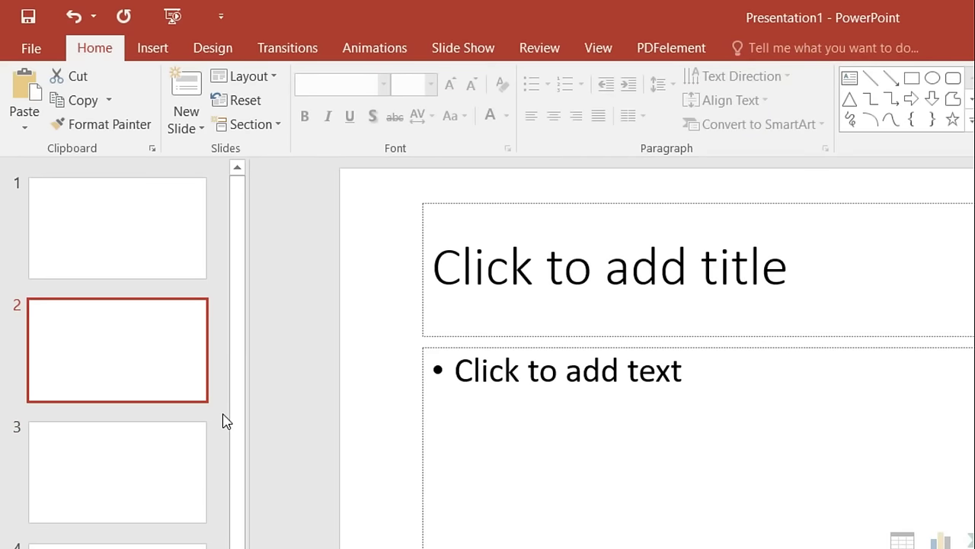
Drag the title slide down the order and back, keeping it as slide 1
{"action": "left_click", "coordinate": [149, 242]}
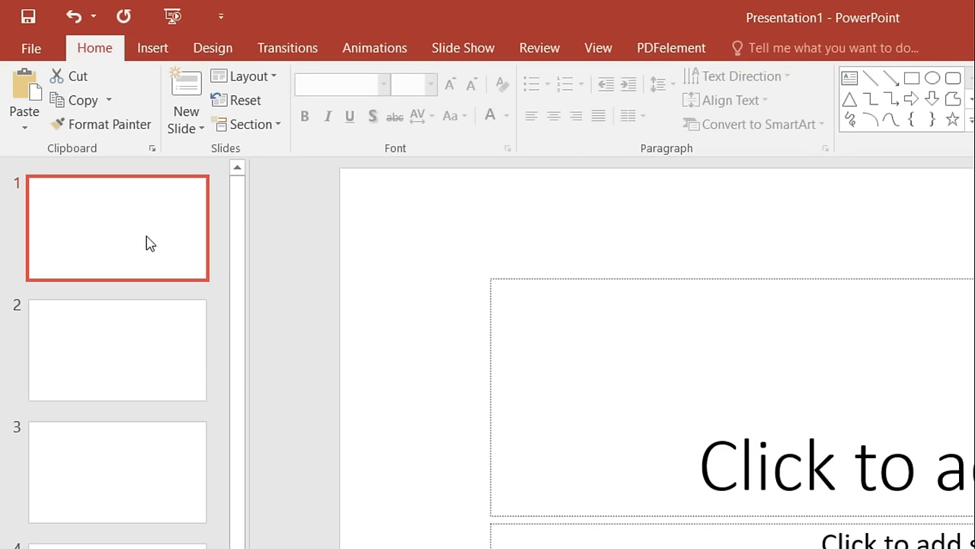
{"action": "left_click_drag", "start_coordinate": [150, 242], "coordinate": [207, 356]}
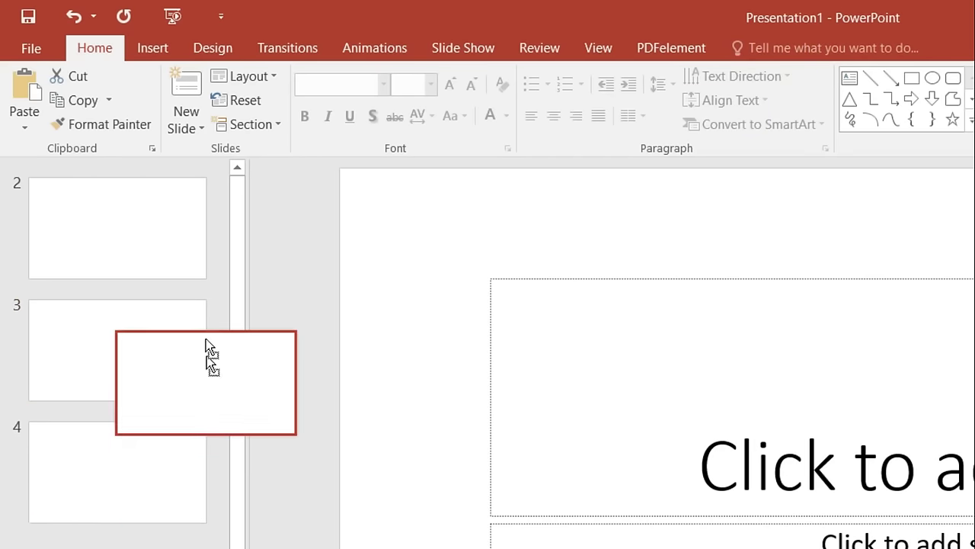
{"action": "mouse_move", "coordinate": [207, 355]}
{"action": "left_mouse_down"}
{"action": "mouse_move", "coordinate": [122, 542]}
{"action": "mouse_move", "coordinate": [115, 218]}
{"action": "left_mouse_up"}
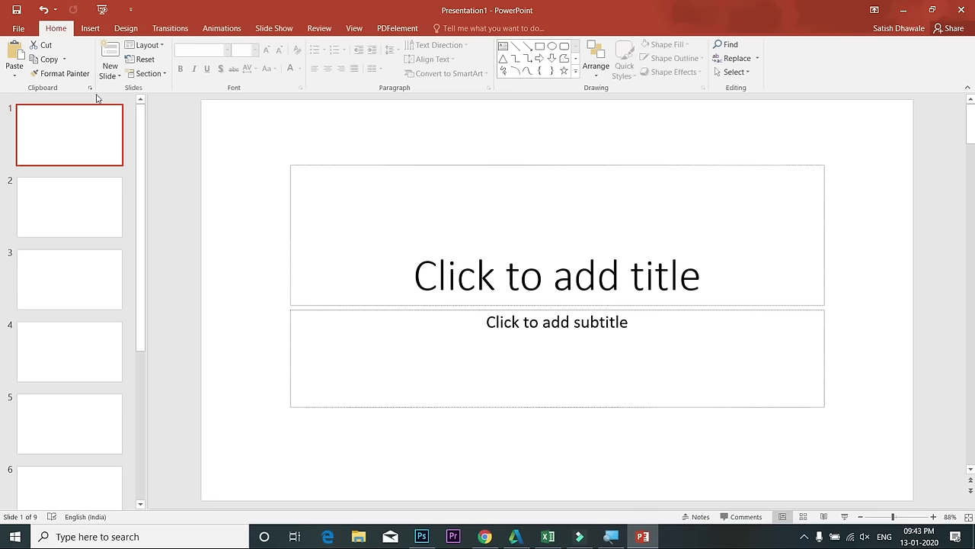
Check the New Slide layouts, then open the Layout gallery for slide 2
{"action": "left_click", "coordinate": [111, 76]}
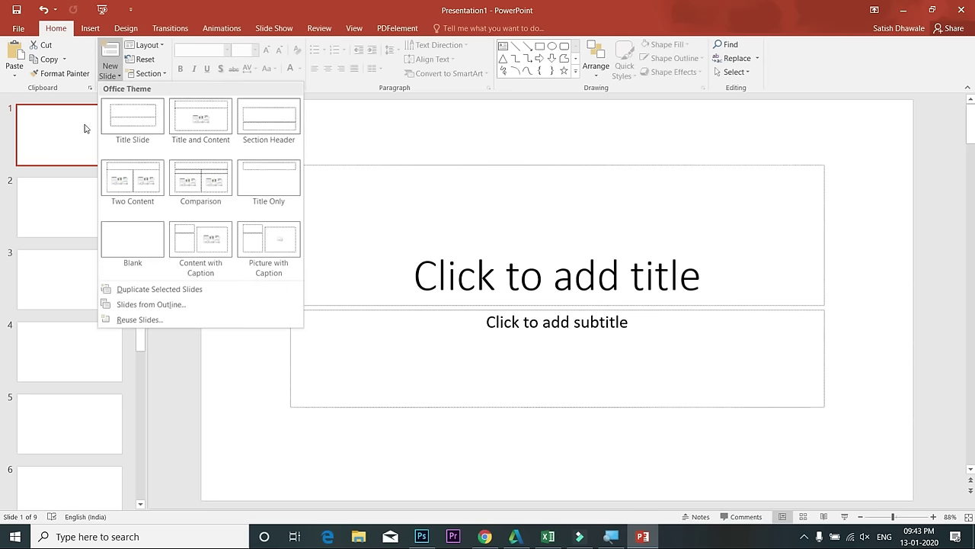
{"action": "left_click", "coordinate": [66, 210]}
{"action": "left_click", "coordinate": [64, 217]}
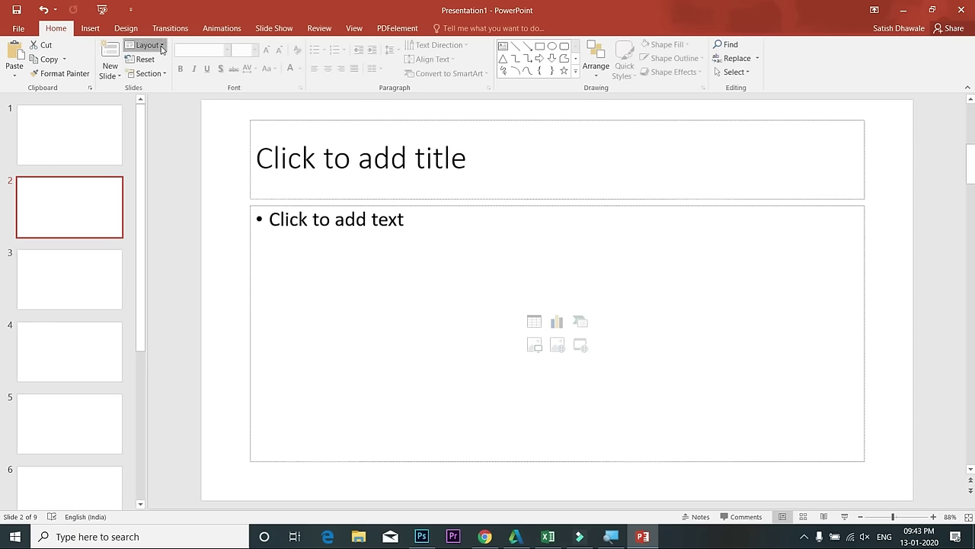
{"action": "left_click", "coordinate": [161, 50]}
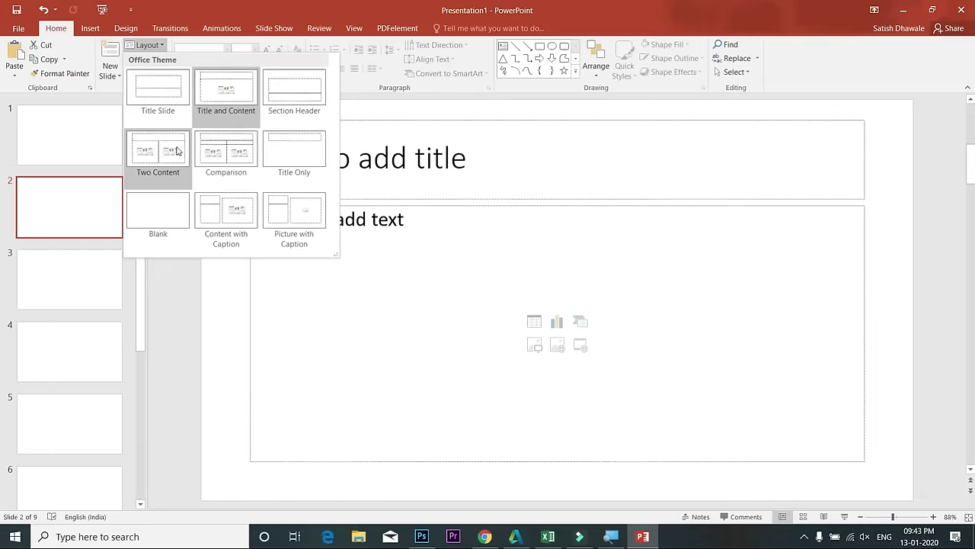
Apply the Two Content layout to slide 2, undoing and redoing it twice
{"action": "left_click", "coordinate": [179, 151]}
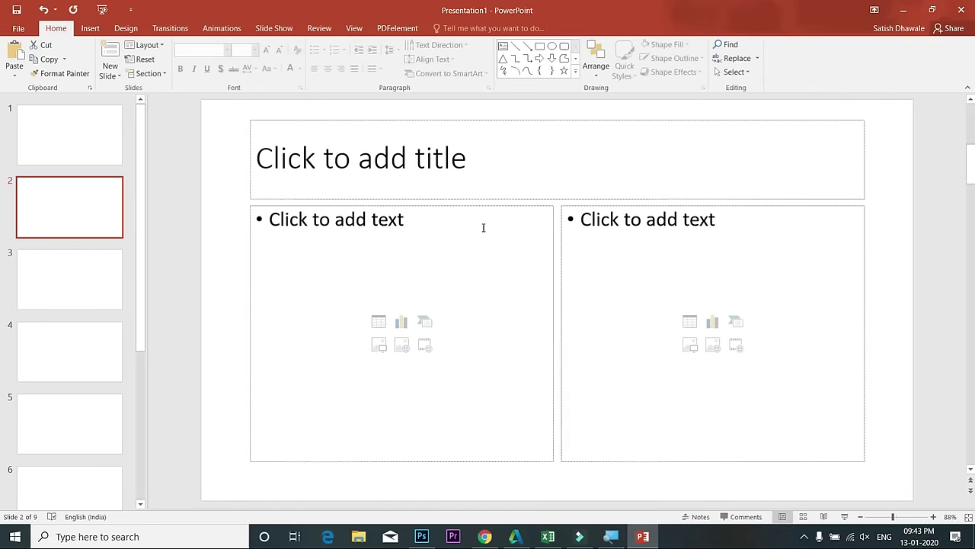
{"action": "key", "text": "ctrl+z"}
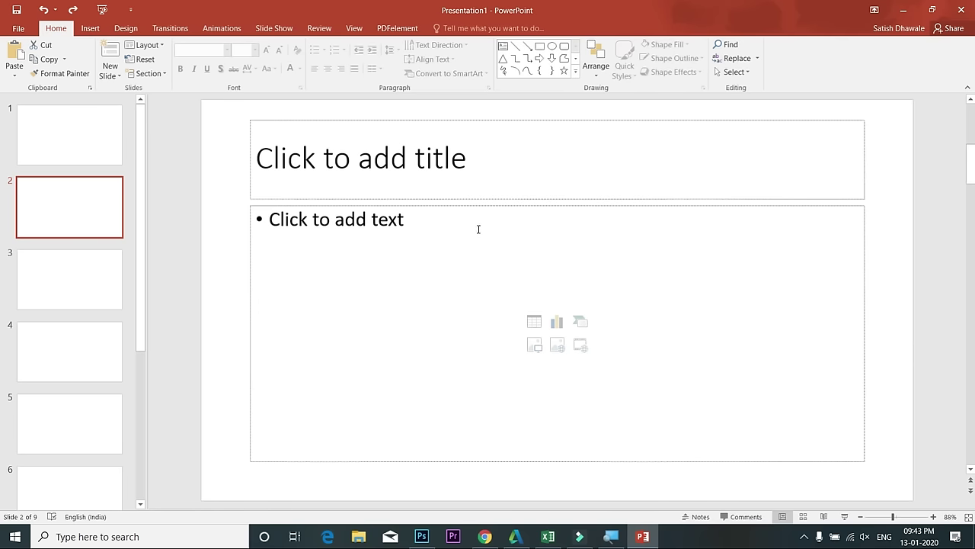
{"action": "left_click", "coordinate": [68, 141]}
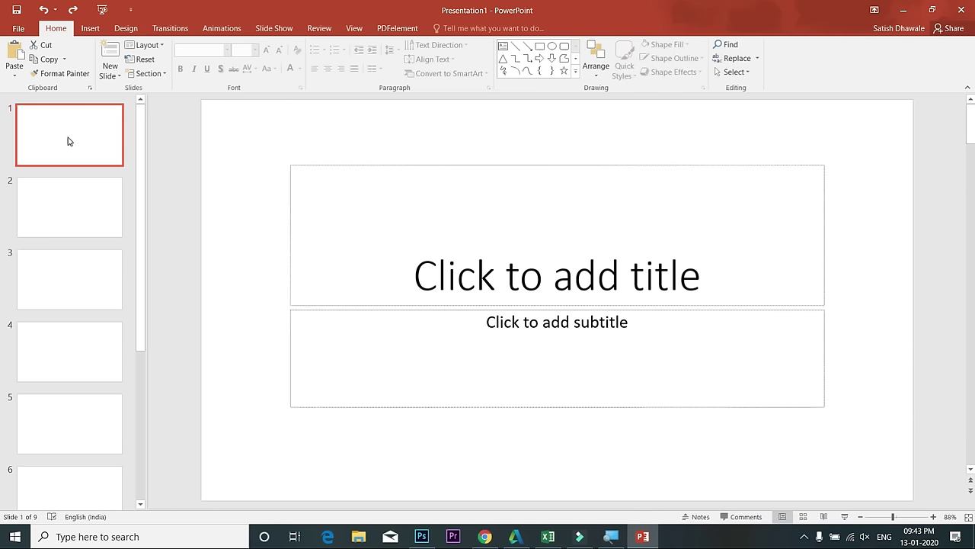
{"action": "left_click", "coordinate": [71, 212]}
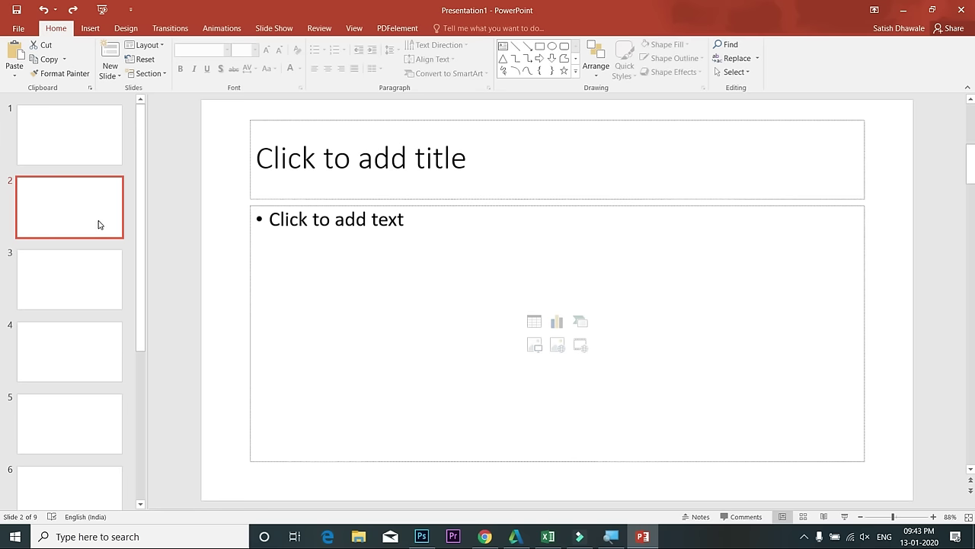
{"action": "key", "text": "ctrl+y"}
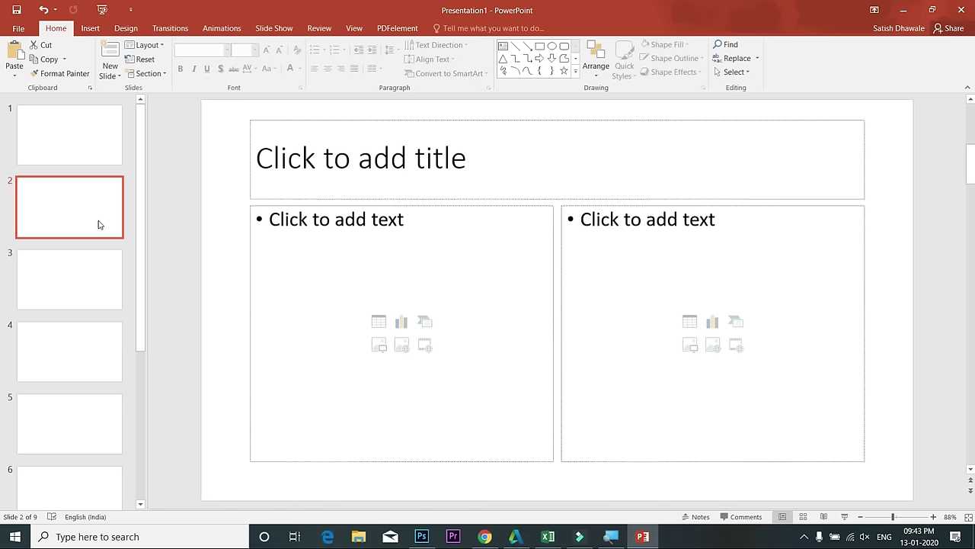
{"action": "key", "text": "ctrl+z"}
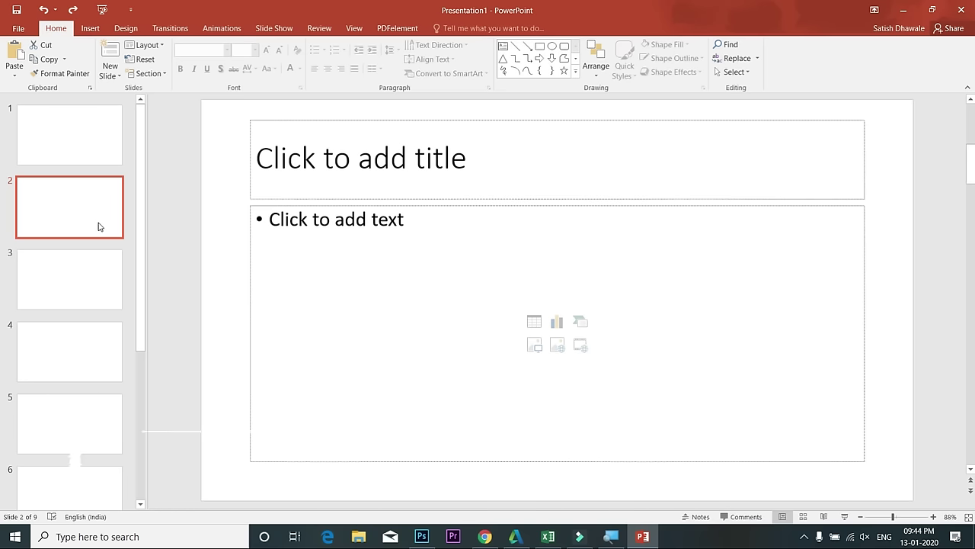
{"action": "key", "text": "ctrl+y"}
{"action": "key", "text": "ctrl+y"}
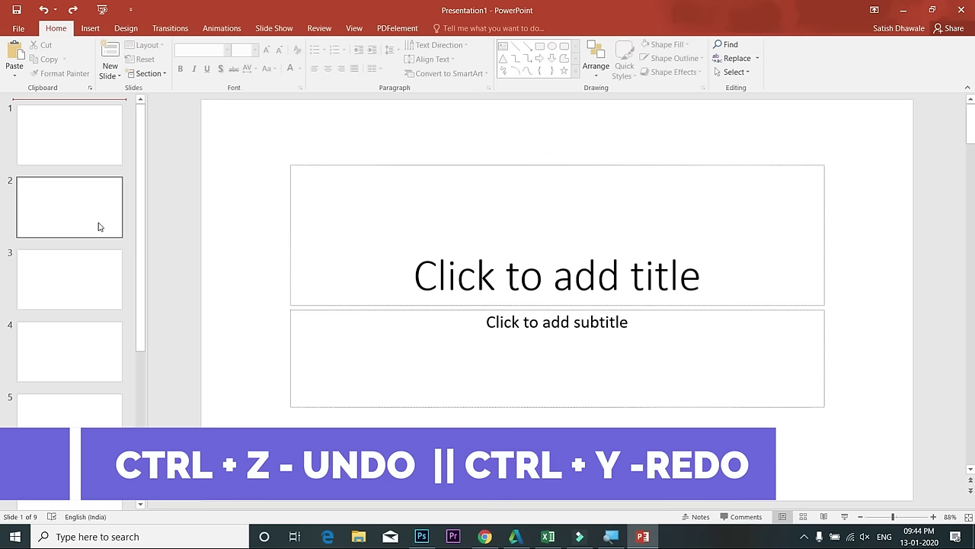
{"action": "left_click", "coordinate": [92, 215]}
{"action": "left_click", "coordinate": [81, 156]}
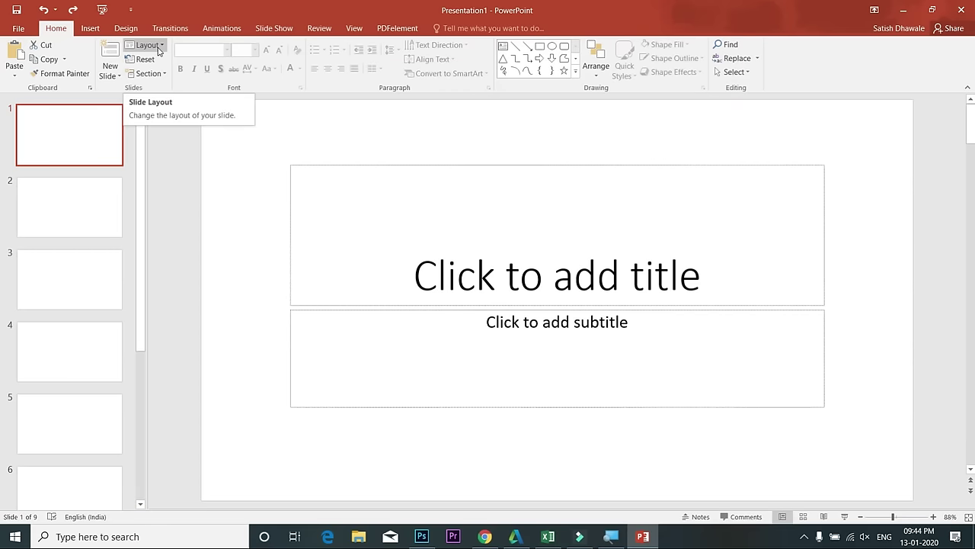
{"action": "left_click", "coordinate": [108, 76]}
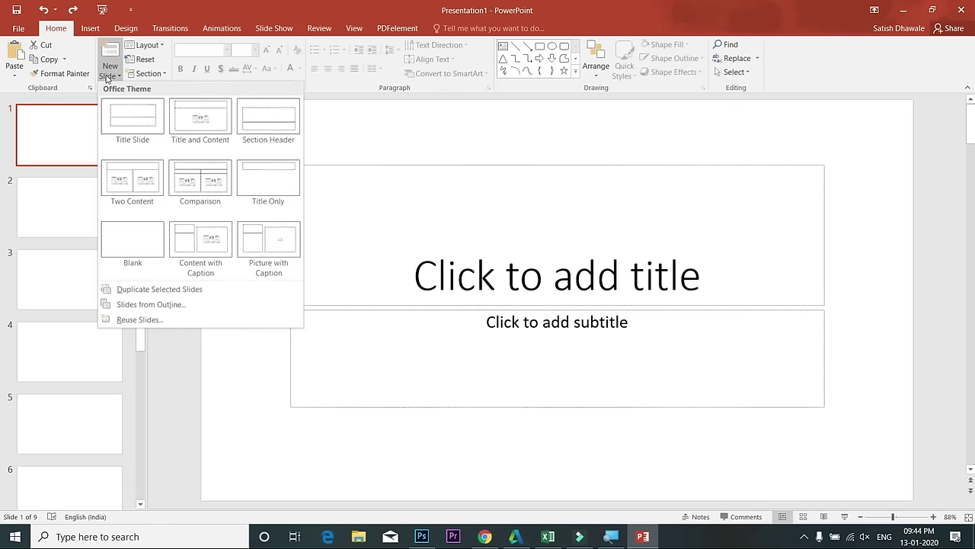
{"action": "left_click", "coordinate": [167, 57]}
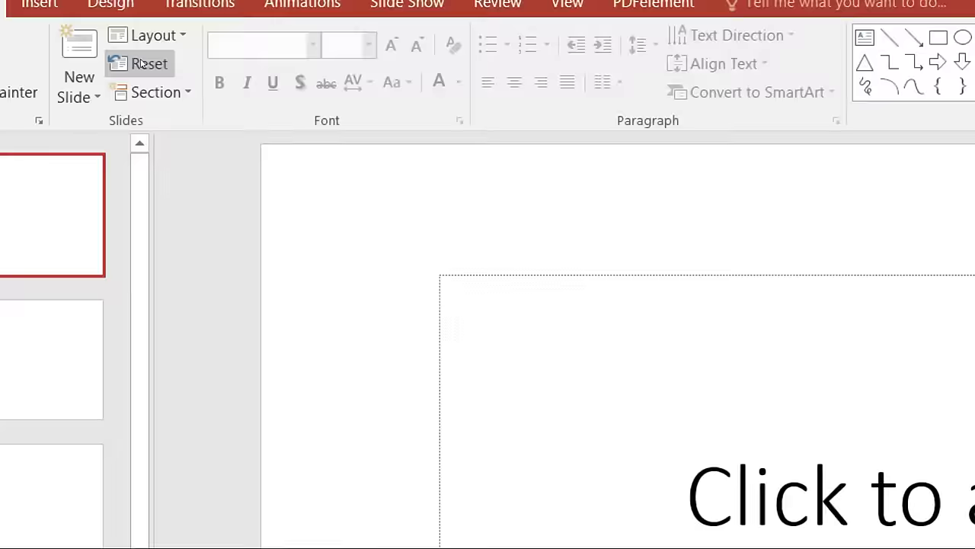
{"action": "left_click", "coordinate": [455, 211]}
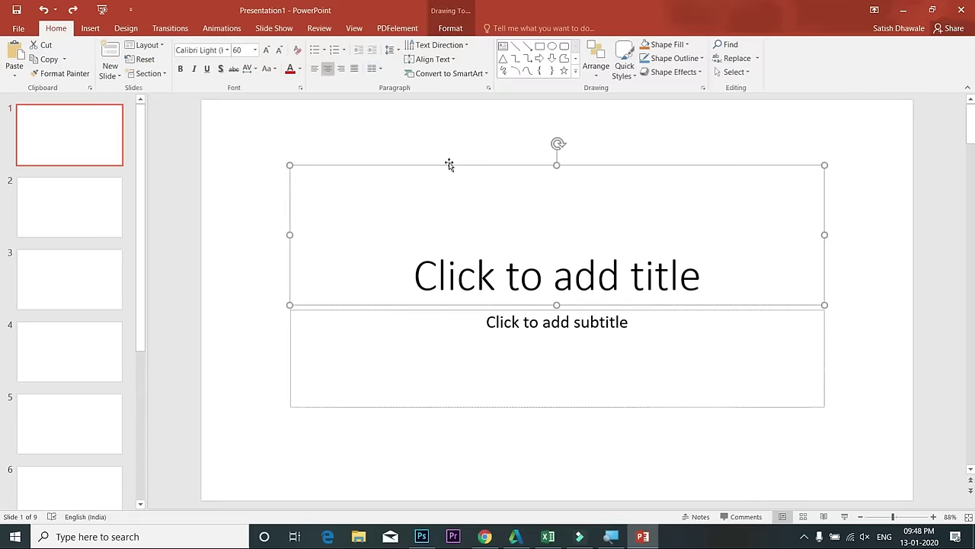
{"action": "left_click_drag", "start_coordinate": [449, 165], "coordinate": [382, 125]}
{"action": "left_click", "coordinate": [413, 317]}
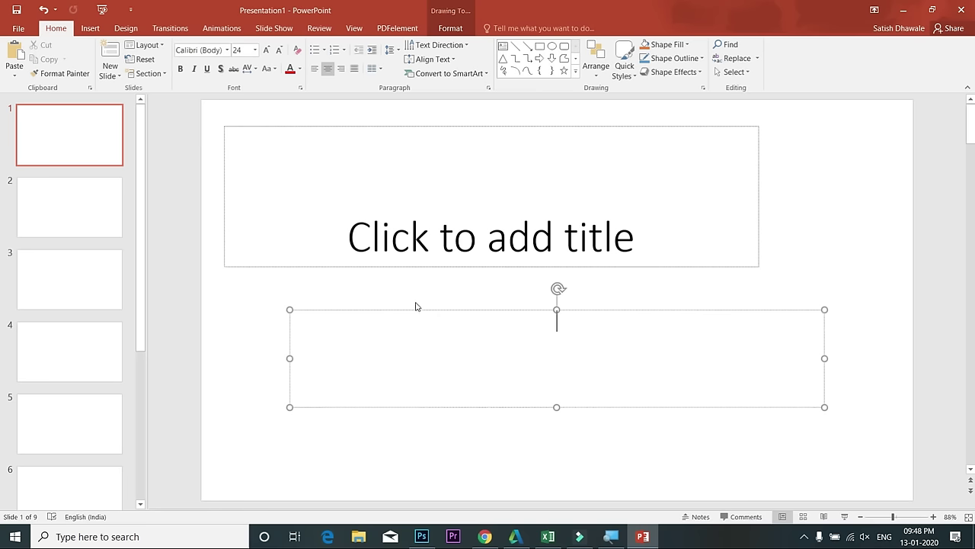
{"action": "left_click_drag", "start_coordinate": [416, 308], "coordinate": [480, 382]}
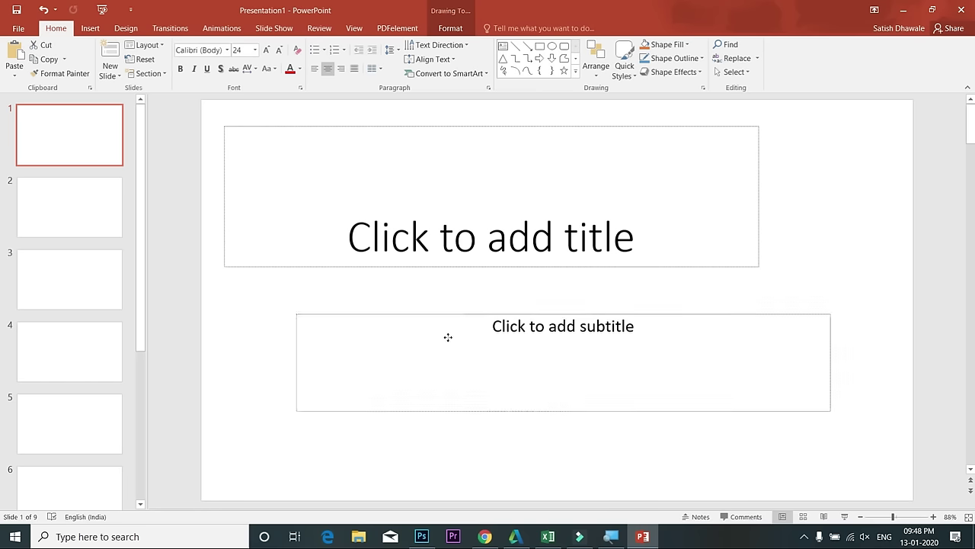
{"action": "left_click", "coordinate": [489, 247]}
{"action": "left_click_drag", "start_coordinate": [492, 266], "coordinate": [492, 237]}
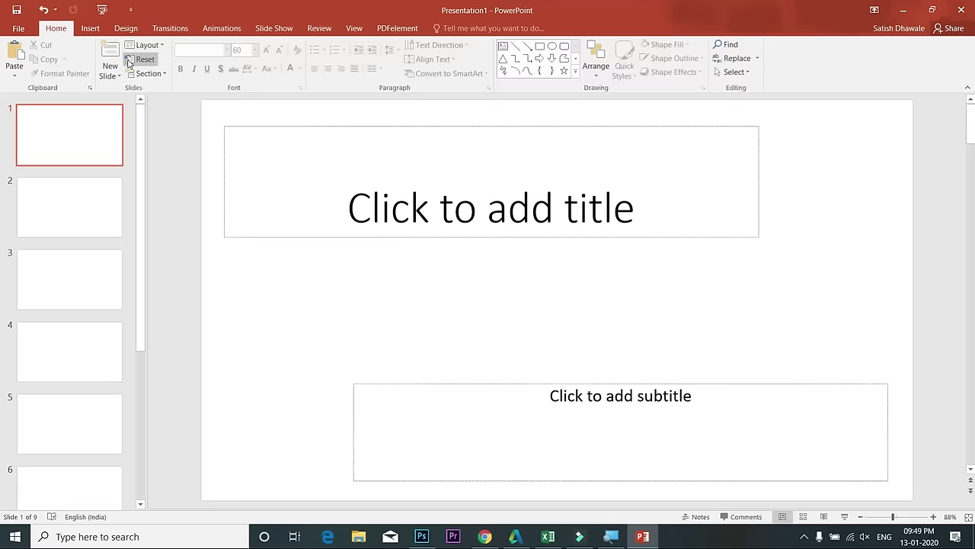
{"action": "left_click", "coordinate": [129, 63]}
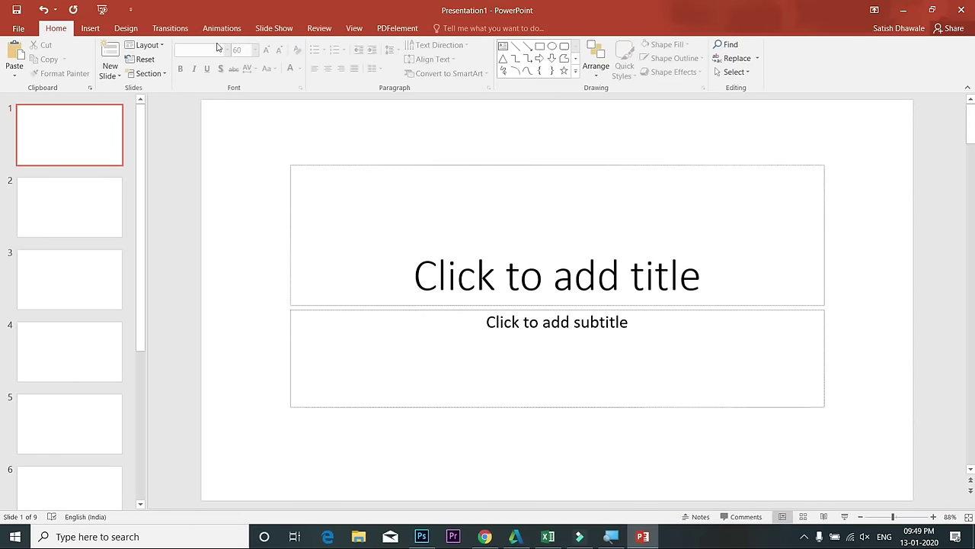
{"action": "left_click", "coordinate": [503, 222]}
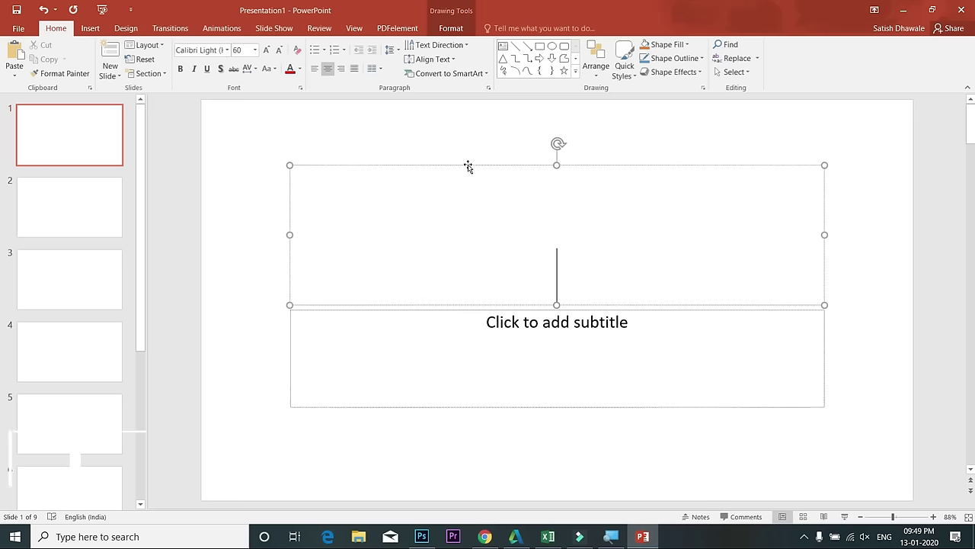
{"action": "left_click_drag", "start_coordinate": [480, 165], "coordinate": [444, 114]}
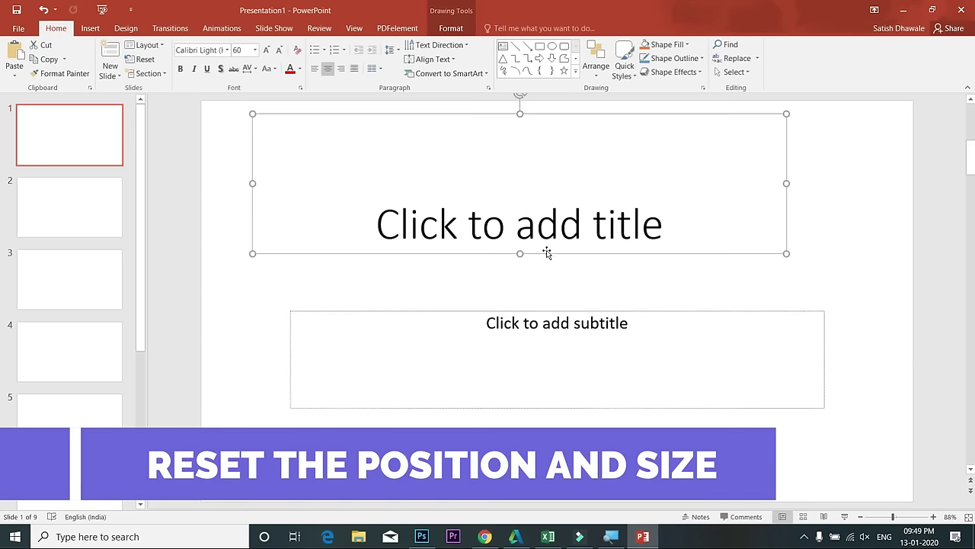
{"action": "left_click", "coordinate": [137, 61]}
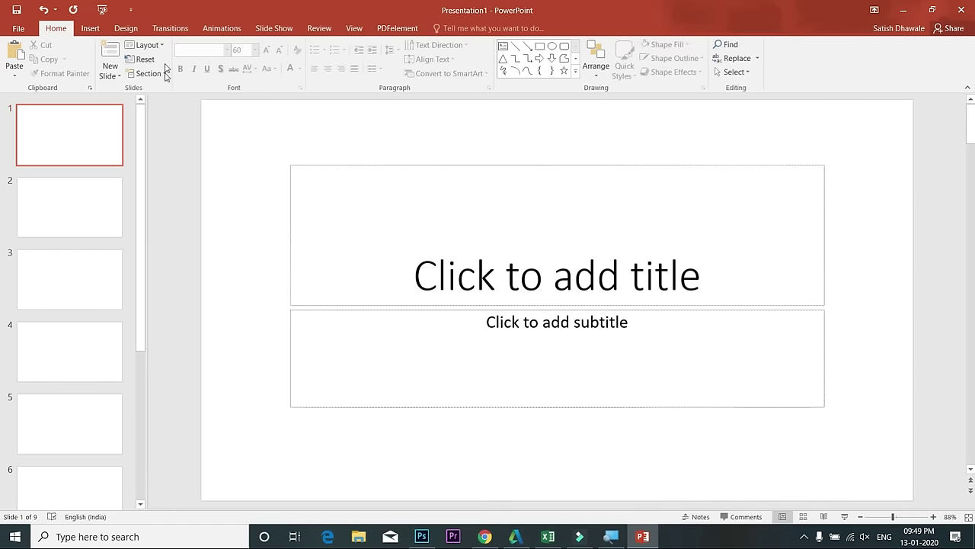
Add an Untitled Section holding all nine slides, collapse and expand it, and open its options
{"action": "left_click", "coordinate": [164, 74]}
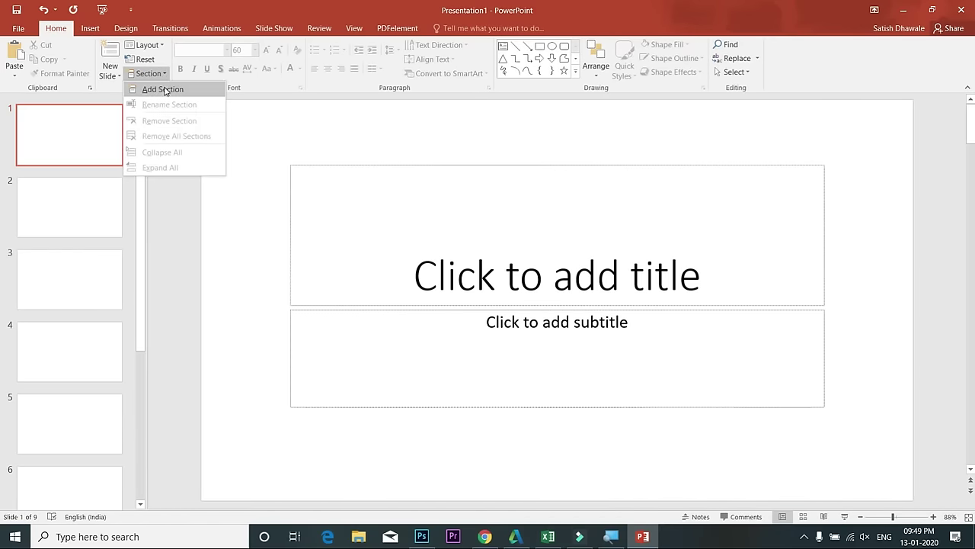
{"action": "left_click", "coordinate": [164, 91]}
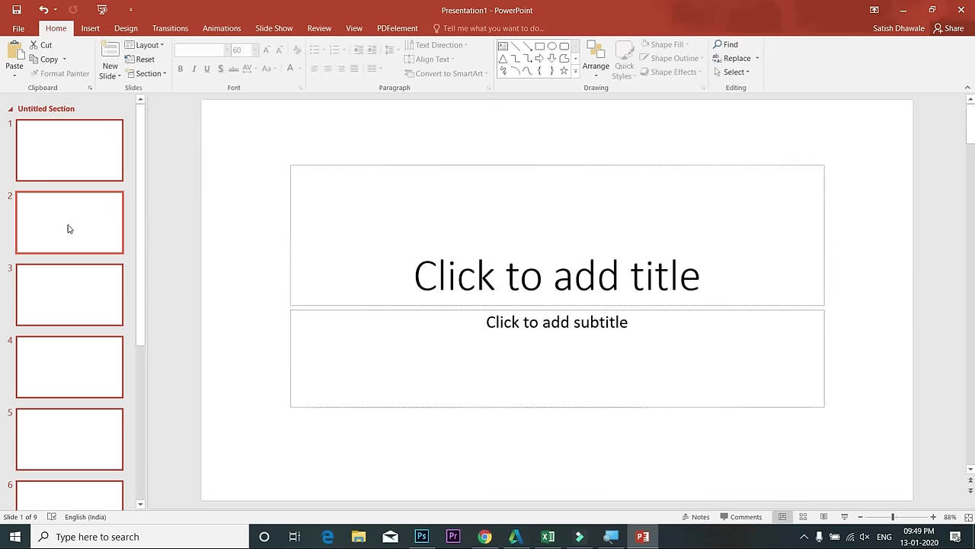
{"action": "double_click", "coordinate": [54, 110]}
{"action": "double_click", "coordinate": [55, 111]}
{"action": "double_click", "coordinate": [55, 110]}
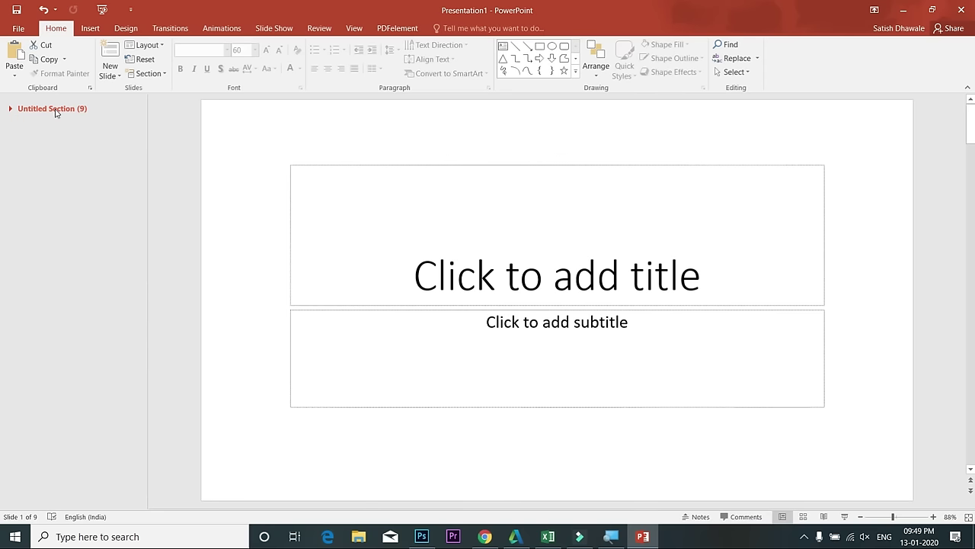
{"action": "double_click", "coordinate": [53, 112]}
{"action": "right_click", "coordinate": [18, 113]}
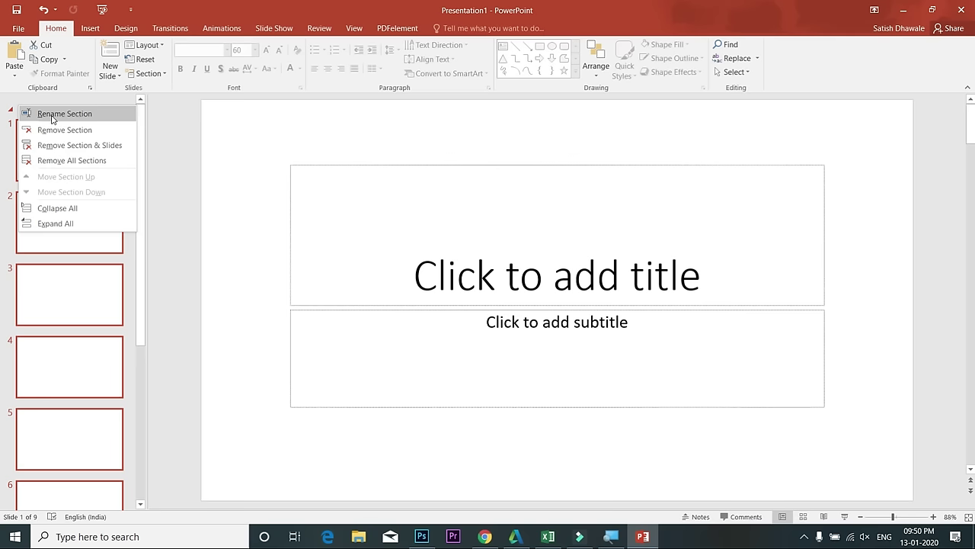
Rename the section to 'FIRST PPT'
{"action": "left_click", "coordinate": [54, 119]}
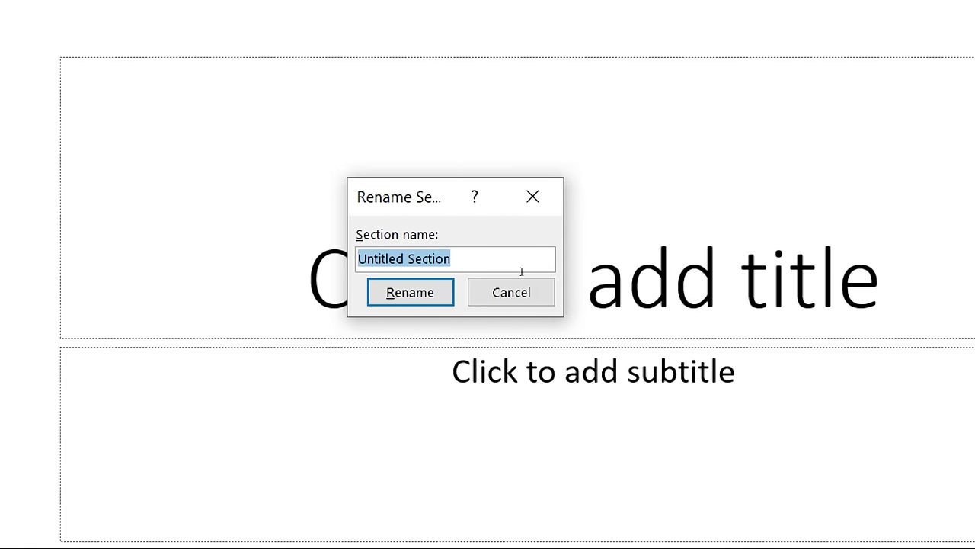
{"action": "type", "text": "FIRST PPT"}
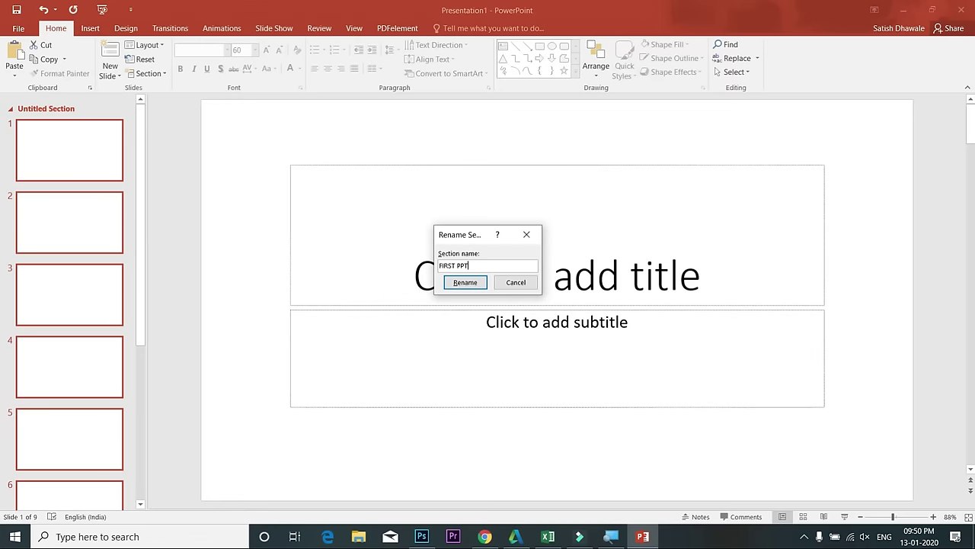
{"action": "left_click", "coordinate": [465, 281]}
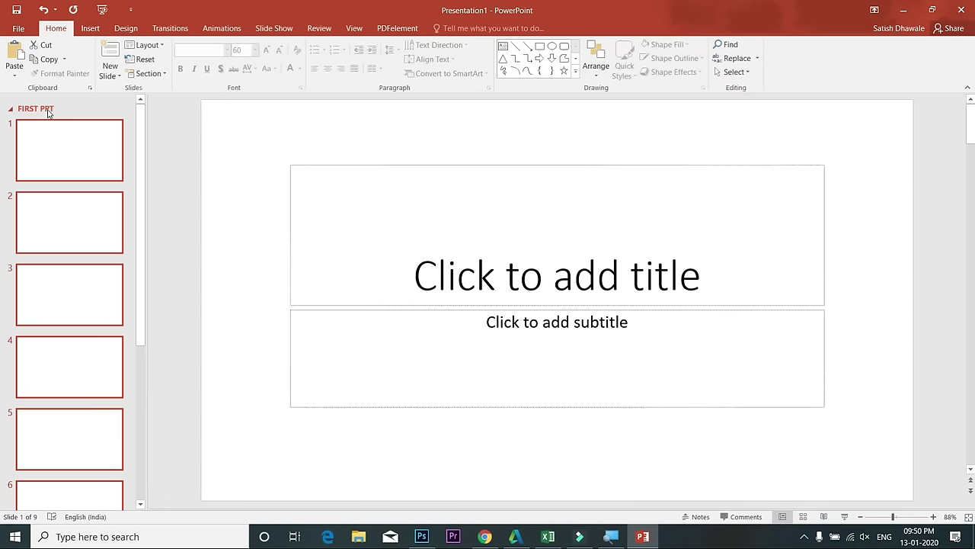
{"action": "scroll", "coordinate": [99, 251], "scroll_direction": "down", "scroll_amount": 4}
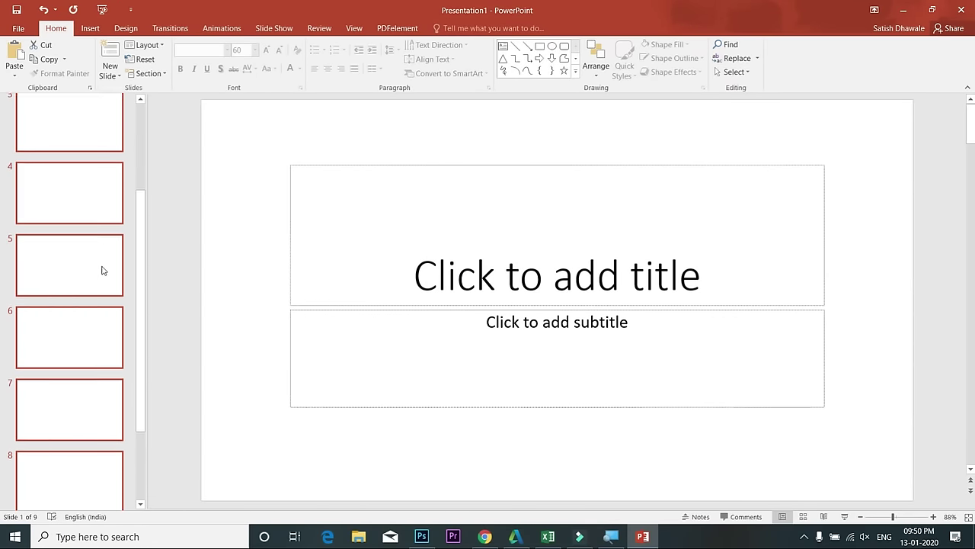
Add a new empty section after slide 9 and collapse it
{"action": "left_click", "coordinate": [100, 503]}
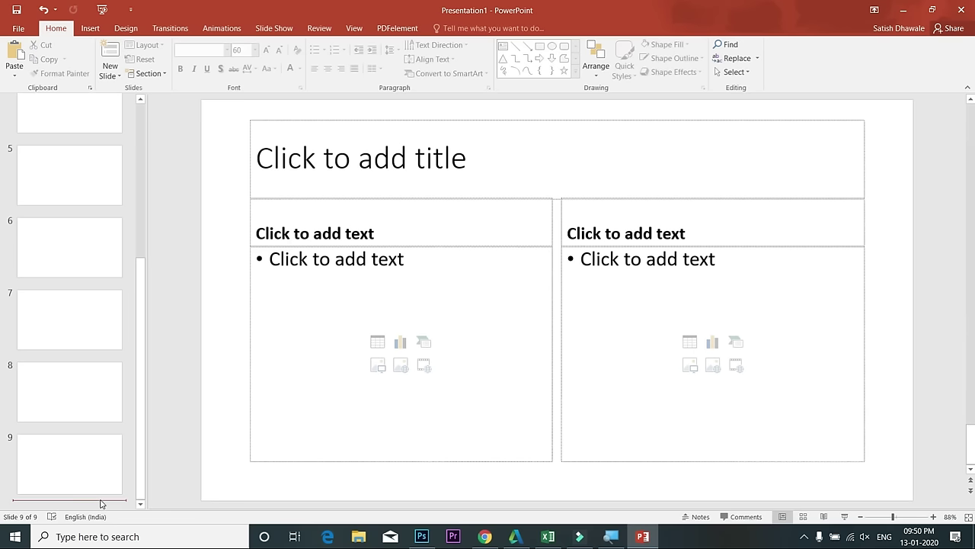
{"action": "left_click", "coordinate": [155, 74]}
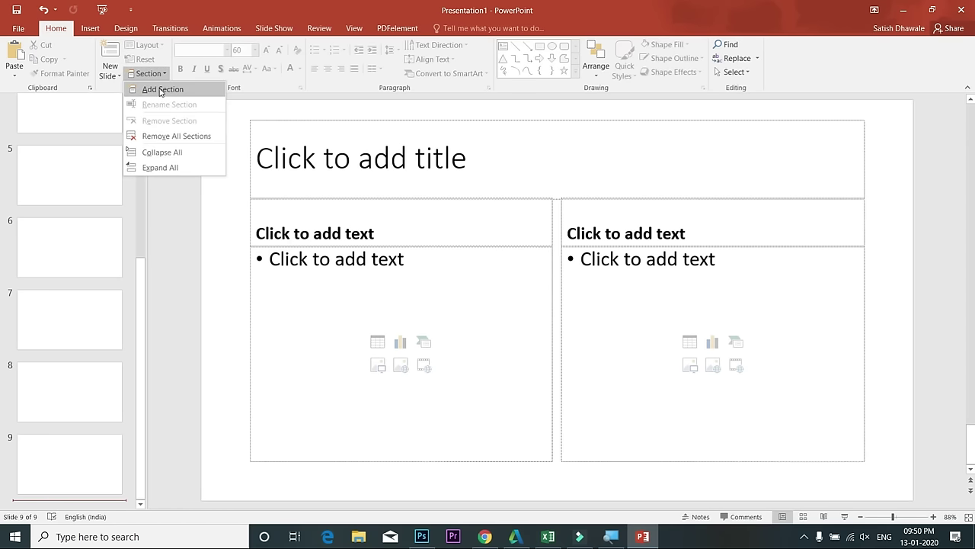
{"action": "left_click", "coordinate": [161, 90]}
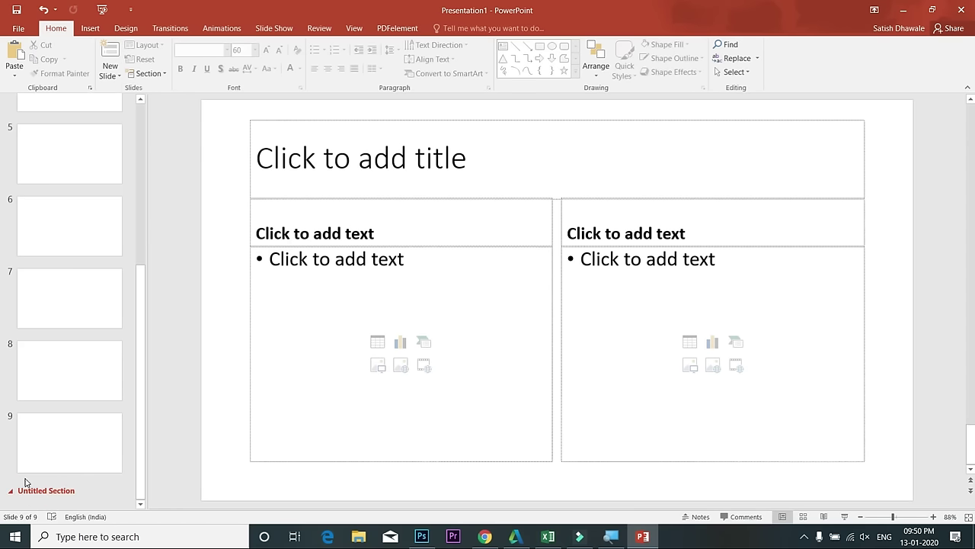
{"action": "double_click", "coordinate": [32, 491]}
Start renaming the new section, entering the SECOND PPT name
{"action": "right_click", "coordinate": [33, 493]}
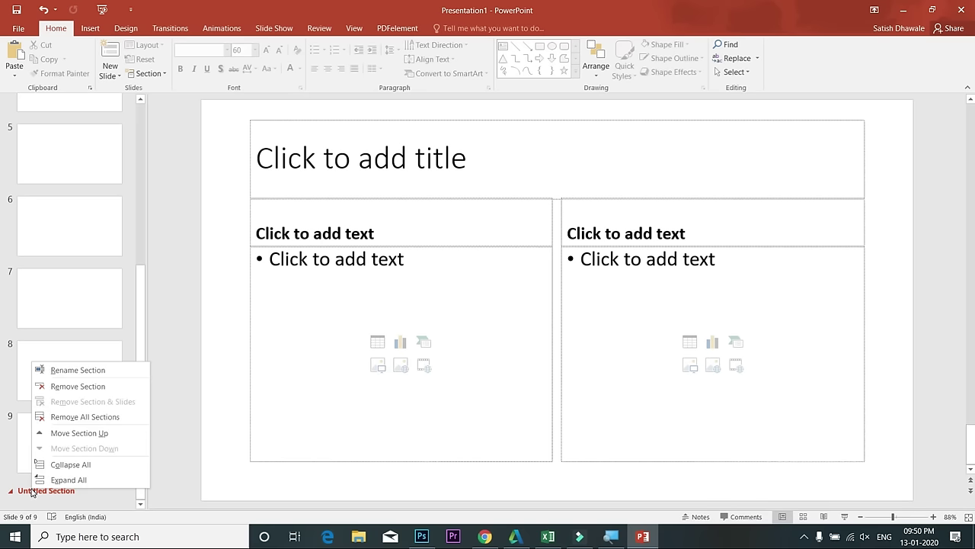
{"action": "left_click", "coordinate": [64, 371]}
{"action": "type", "text": "SECOND"}
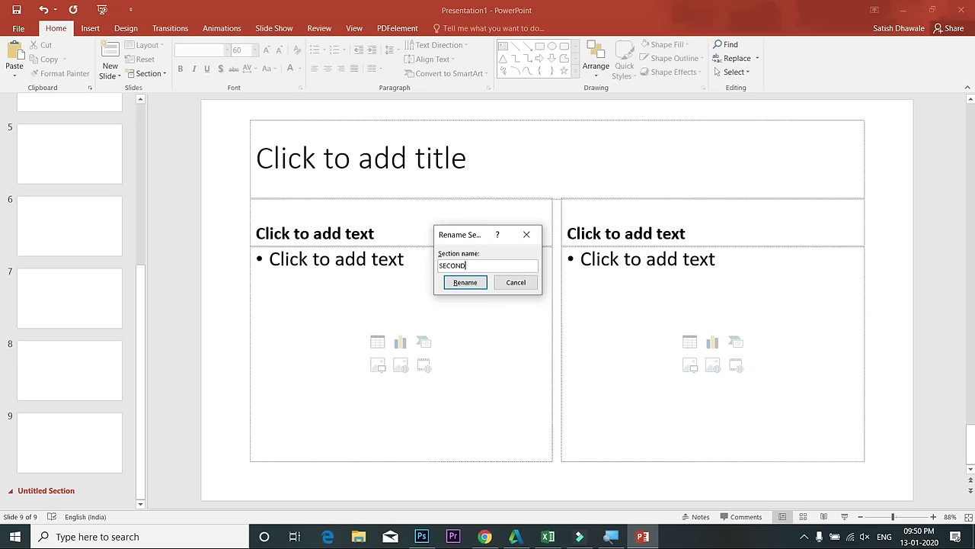
{"action": "type", "text": "PT"}
Confirm the SECOND PPT name and add three new slides to that section
{"action": "key", "text": "Return"}
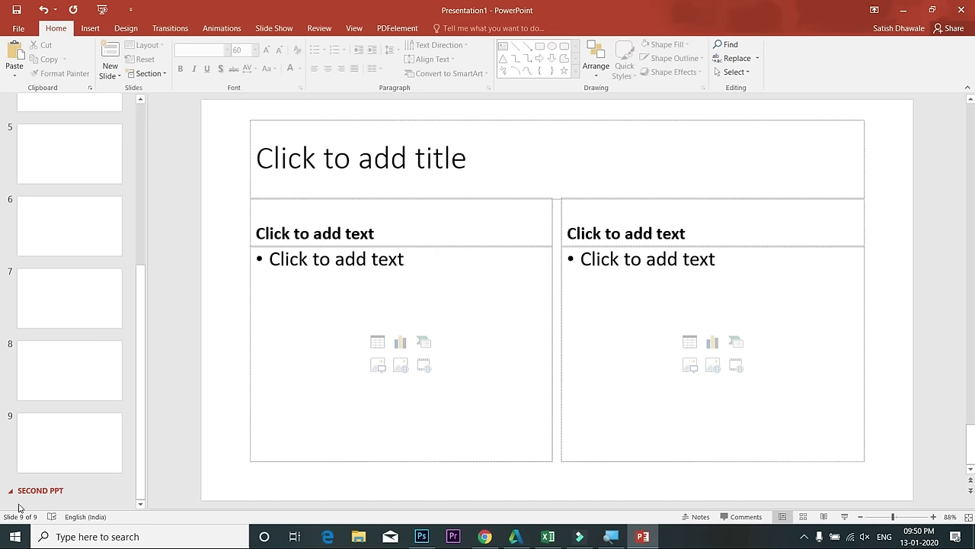
{"action": "left_click", "coordinate": [11, 504]}
{"action": "left_click", "coordinate": [114, 53]}
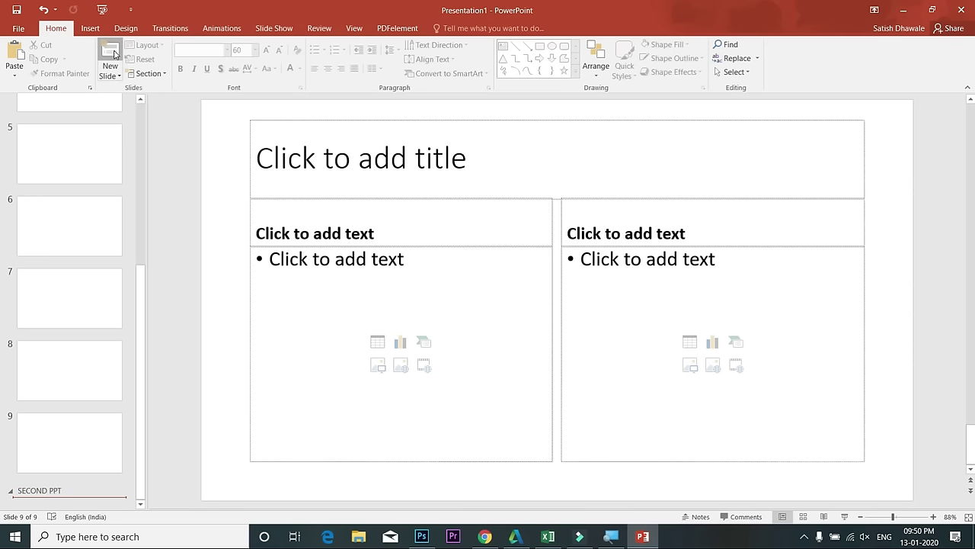
{"action": "left_click", "coordinate": [115, 54]}
{"action": "left_click", "coordinate": [114, 53]}
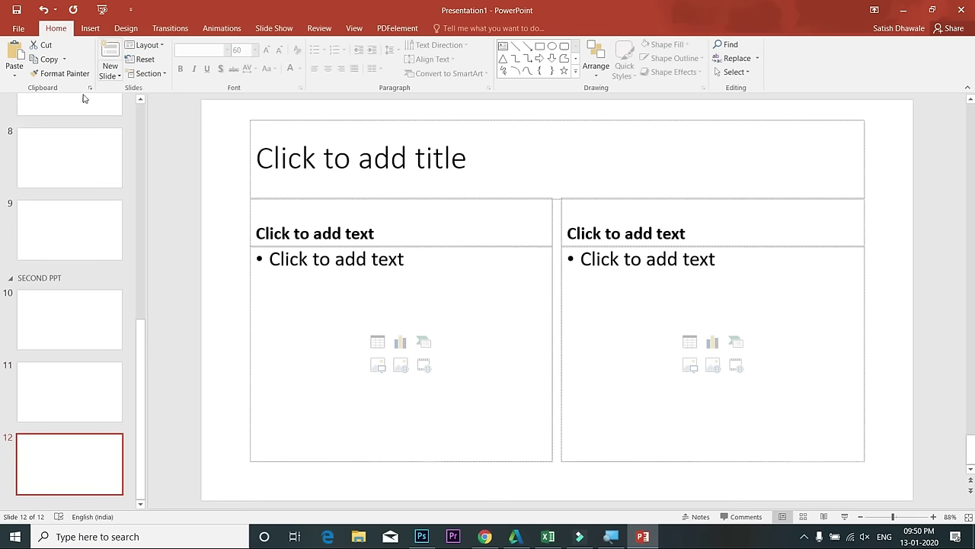
Review the new slides 10, 11 and 12 in the thumbnail pane
{"action": "left_click", "coordinate": [61, 315]}
{"action": "left_click", "coordinate": [58, 391]}
{"action": "left_click", "coordinate": [55, 462]}
{"action": "scroll", "coordinate": [59, 320], "scroll_direction": "up", "scroll_amount": 2}
{"action": "scroll", "coordinate": [55, 305], "scroll_direction": "up", "scroll_amount": 3}
{"action": "scroll", "coordinate": [52, 301], "scroll_direction": "up", "scroll_amount": 3}
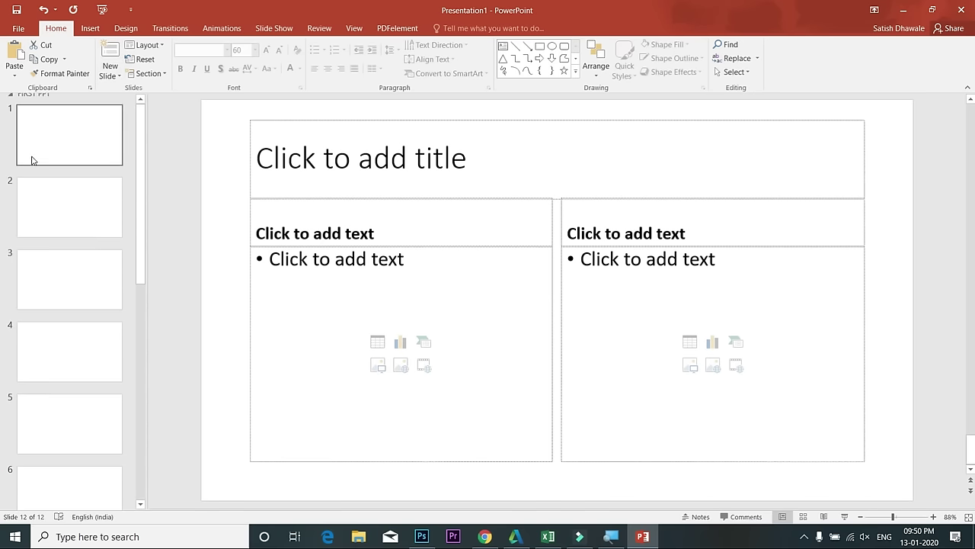
{"action": "scroll", "coordinate": [30, 191], "scroll_direction": "down", "scroll_amount": 5}
{"action": "scroll", "coordinate": [35, 228], "scroll_direction": "down", "scroll_amount": 2}
{"action": "left_click", "coordinate": [53, 324]}
{"action": "left_click", "coordinate": [64, 398]}
{"action": "left_click", "coordinate": [55, 458]}
{"action": "left_click", "coordinate": [56, 407]}
{"action": "left_click", "coordinate": [69, 338]}
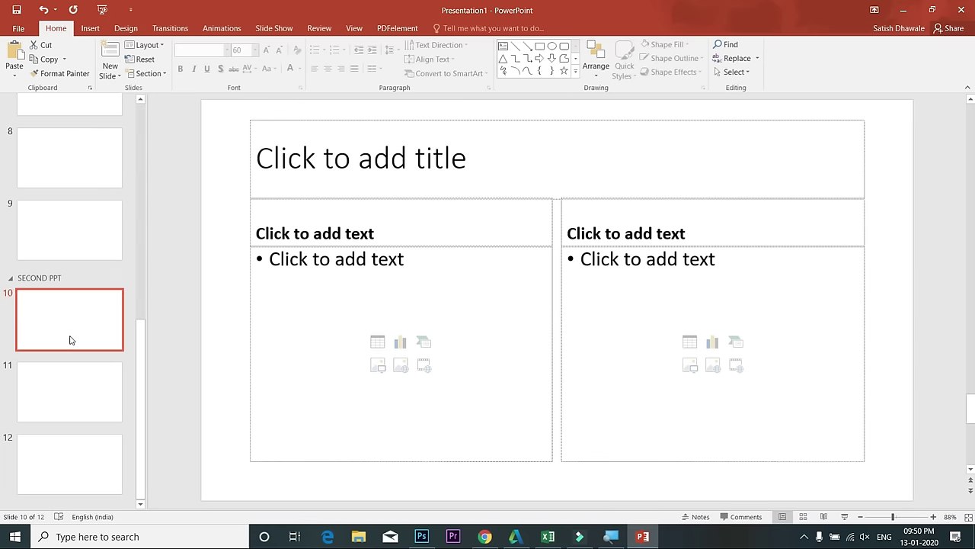
{"action": "scroll", "coordinate": [69, 339], "scroll_direction": "up", "scroll_amount": 4}
{"action": "scroll", "coordinate": [69, 339], "scroll_direction": "up", "scroll_amount": 3}
{"action": "scroll", "coordinate": [69, 339], "scroll_direction": "up", "scroll_amount": 1}
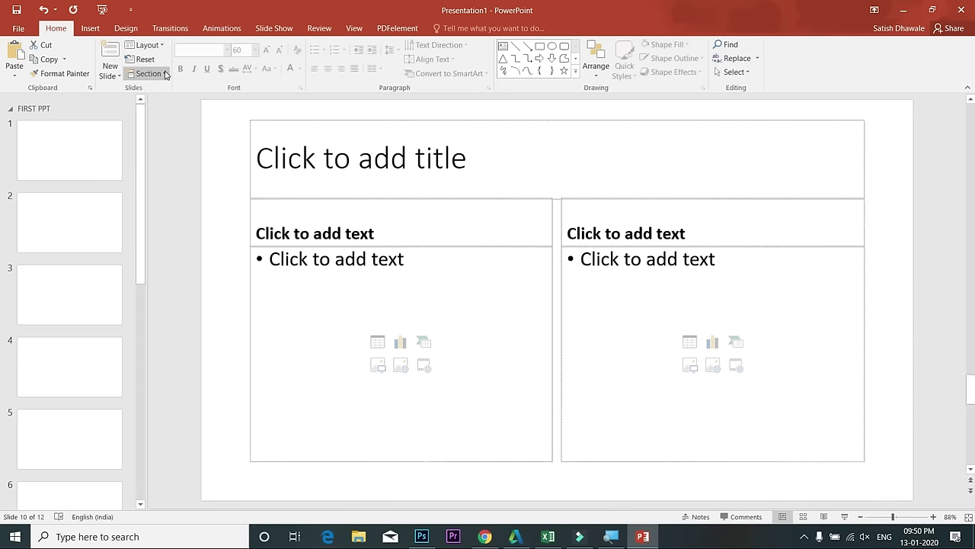
Remove all sections from the FIRST PPT header, then check the ungrouped twelve-slide list
{"action": "right_click", "coordinate": [28, 109]}
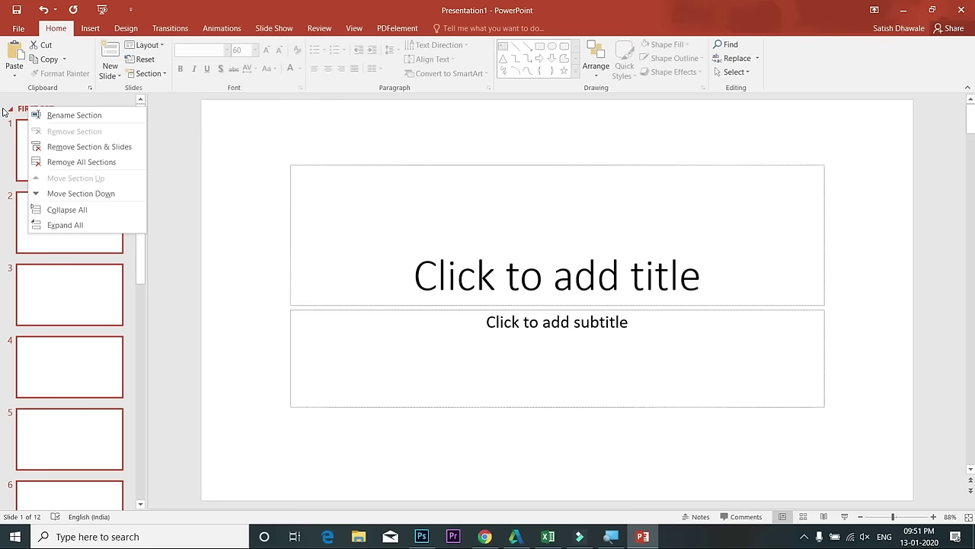
{"action": "left_click", "coordinate": [51, 165]}
{"action": "scroll", "coordinate": [51, 168], "scroll_direction": "down", "scroll_amount": 1}
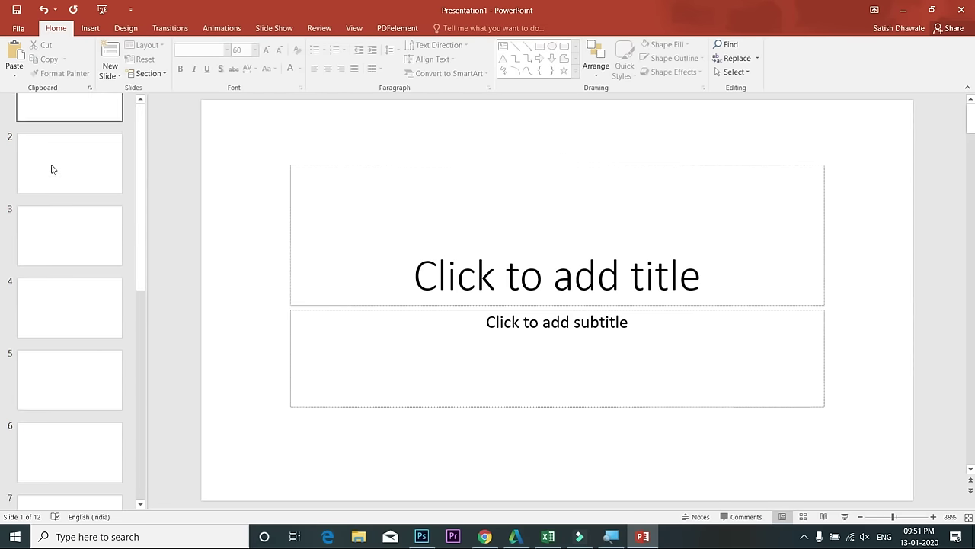
{"action": "scroll", "coordinate": [55, 179], "scroll_direction": "down", "scroll_amount": 4}
{"action": "scroll", "coordinate": [60, 193], "scroll_direction": "down", "scroll_amount": 1}
{"action": "scroll", "coordinate": [91, 235], "scroll_direction": "up", "scroll_amount": 3}
{"action": "scroll", "coordinate": [94, 238], "scroll_direction": "up", "scroll_amount": 3}
{"action": "scroll", "coordinate": [94, 238], "scroll_direction": "up", "scroll_amount": 1}
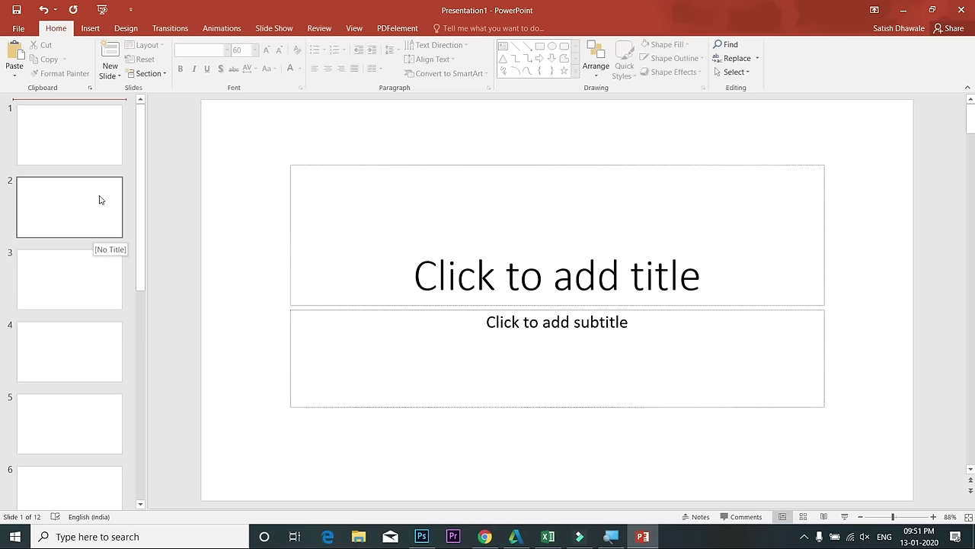
{"action": "key", "text": "Down"}
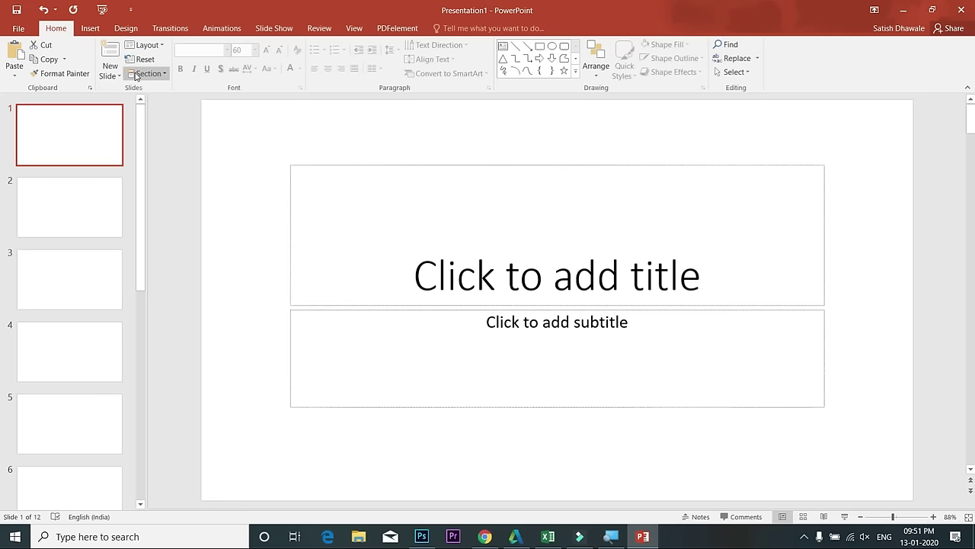
Undo twice from slide 2 to strip out the extra slides
{"action": "left_click", "coordinate": [81, 216]}
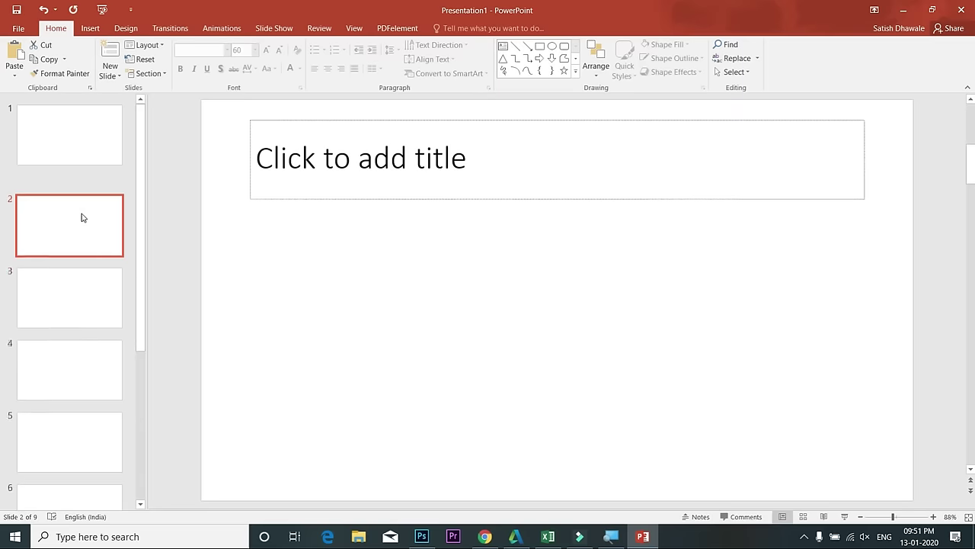
{"action": "key", "text": "ctrl+z"}
{"action": "key", "text": "ctrl+z"}
{"action": "key", "text": "ctrl+z"}
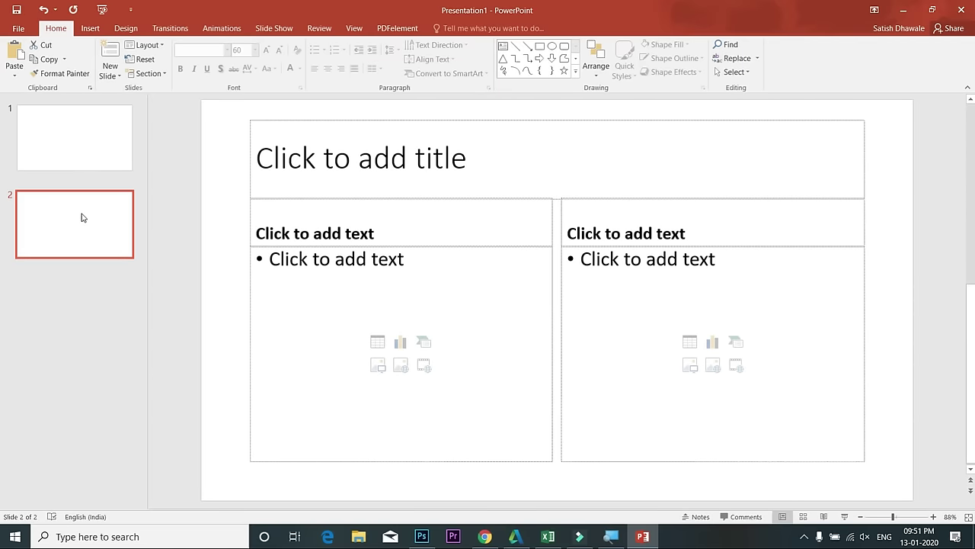
{"action": "key", "text": "ctrl+z"}
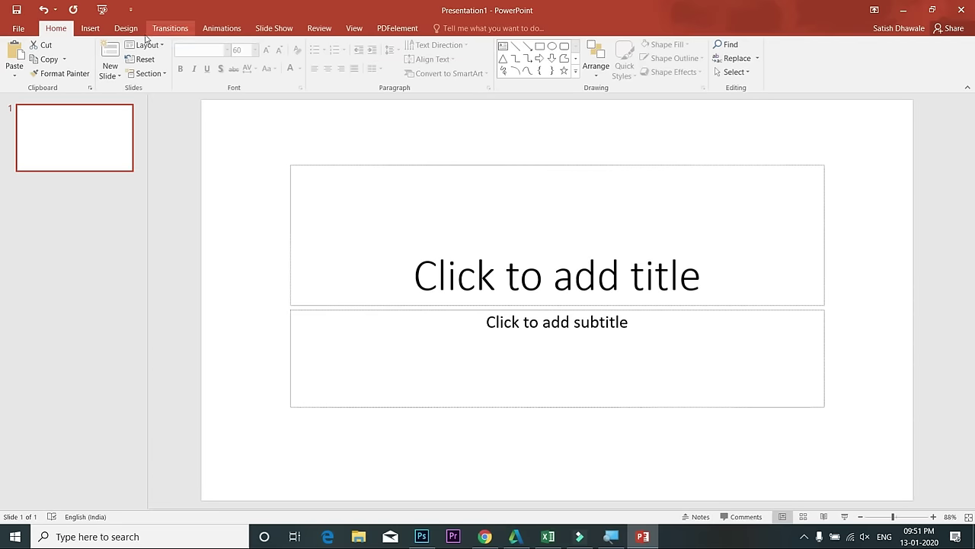
Add new title-and-content slides until the deck has five, then return to slide 1
{"action": "left_click", "coordinate": [108, 56]}
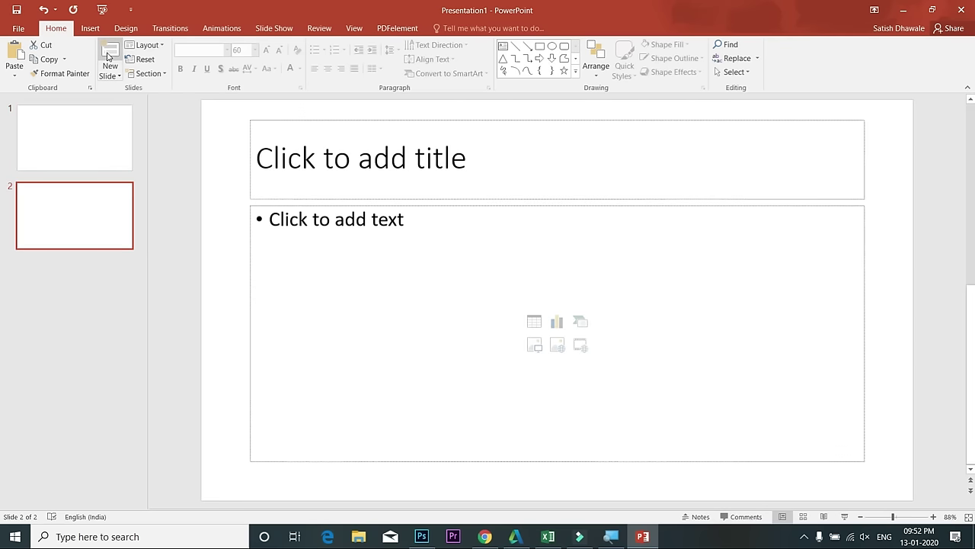
{"action": "key", "text": "ctrl+z"}
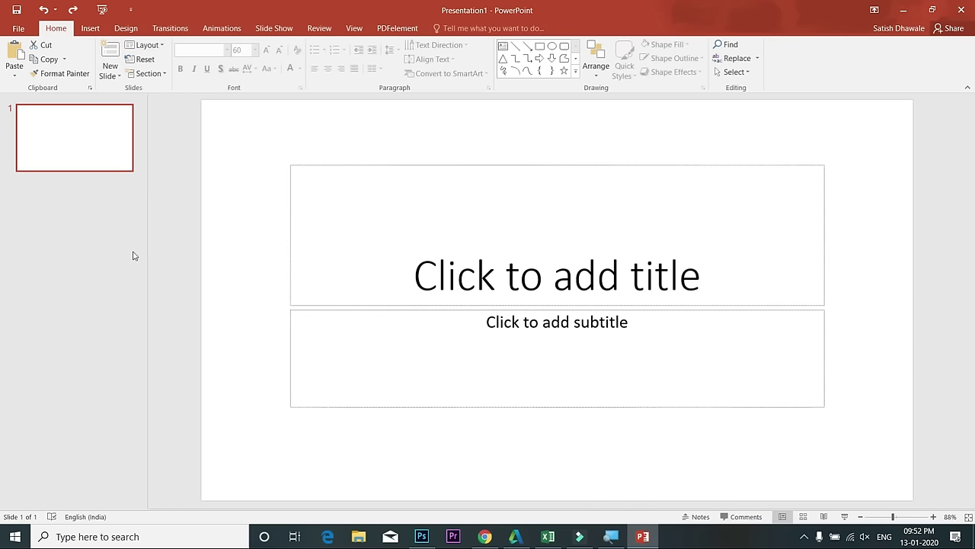
{"action": "key", "text": "ctrl+y"}
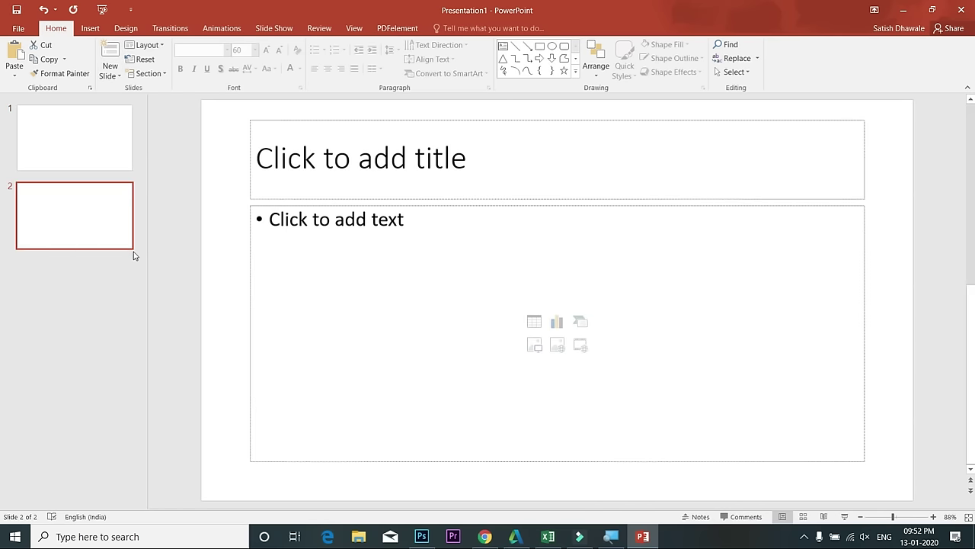
{"action": "key", "text": "ctrl+m"}
{"action": "key", "text": "ctrl+m"}
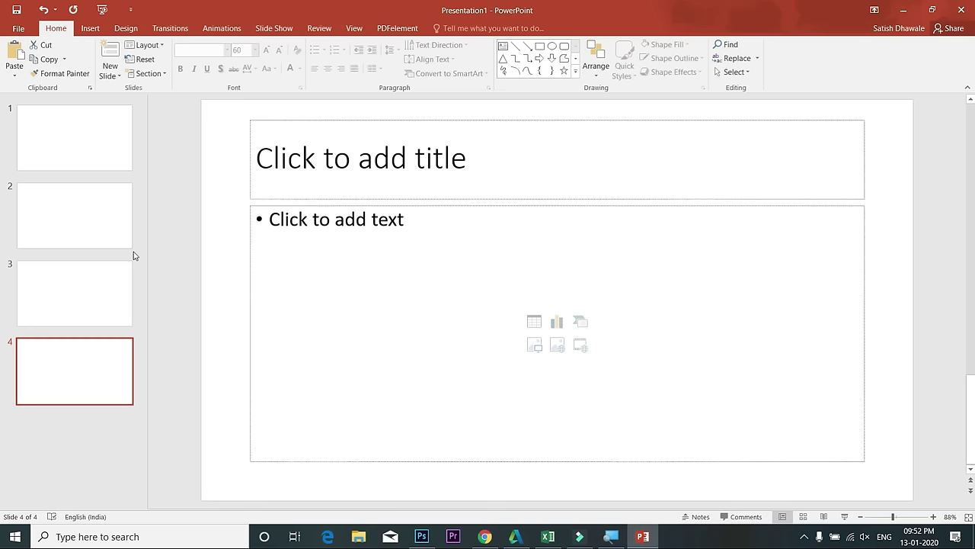
{"action": "key", "text": "ctrl+m"}
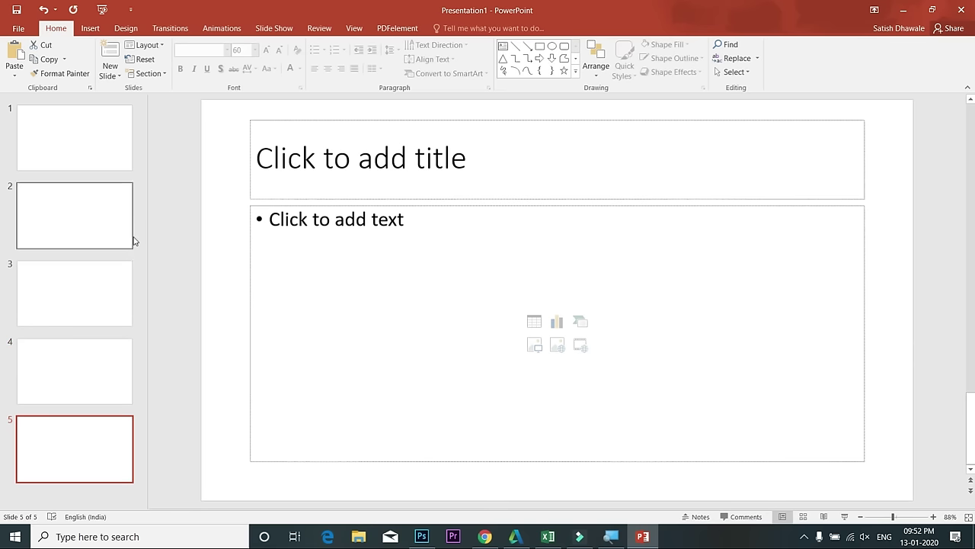
{"action": "left_click", "coordinate": [106, 158]}
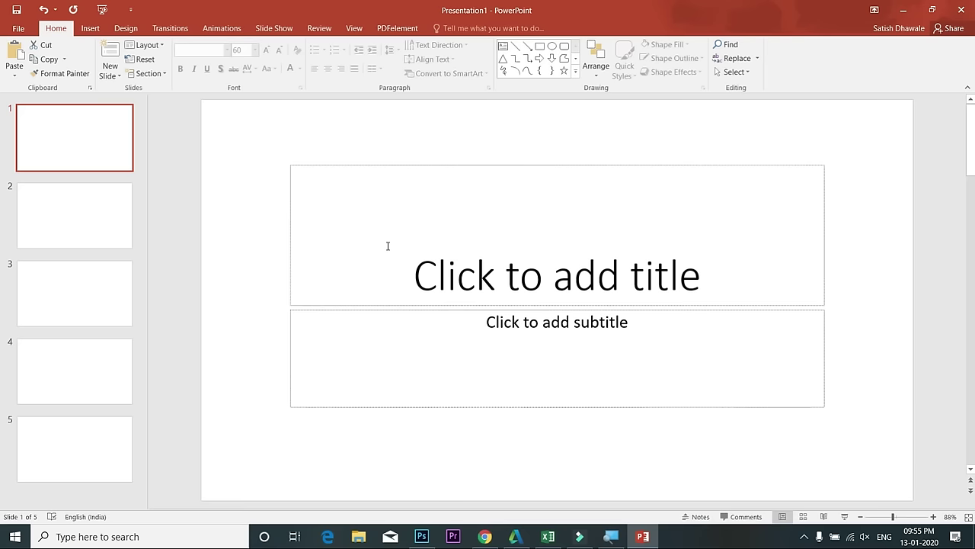
Title the first slide LEARN MORE
{"action": "left_click", "coordinate": [625, 278]}
{"action": "type", "text": "le"}
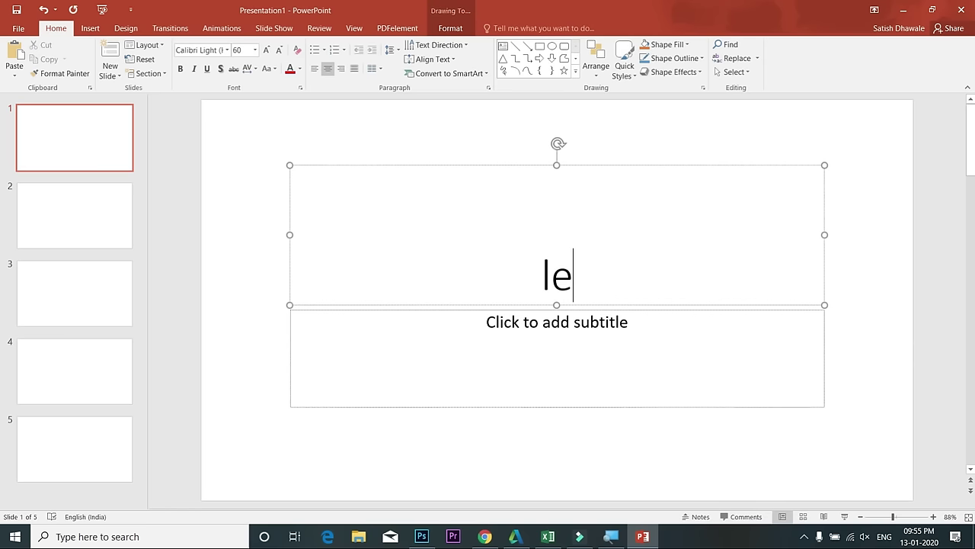
{"action": "key", "text": "BackSpace"}
{"action": "key", "text": "BackSpace"}
{"action": "type", "text": "LEARN MORE"}
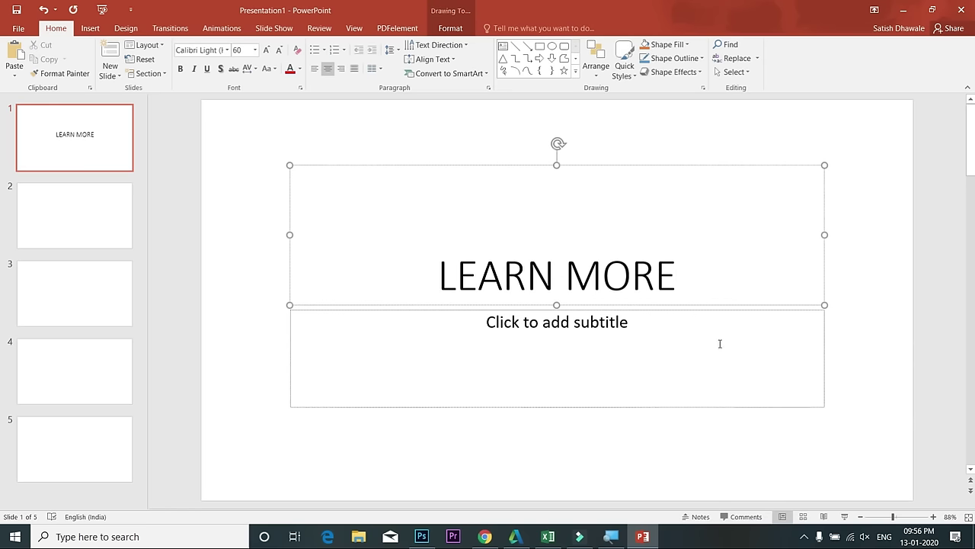
Add the subtitle 'Learn More ...Earn More...Fun More' beneath the title and review both text boxes
{"action": "left_click", "coordinate": [720, 343]}
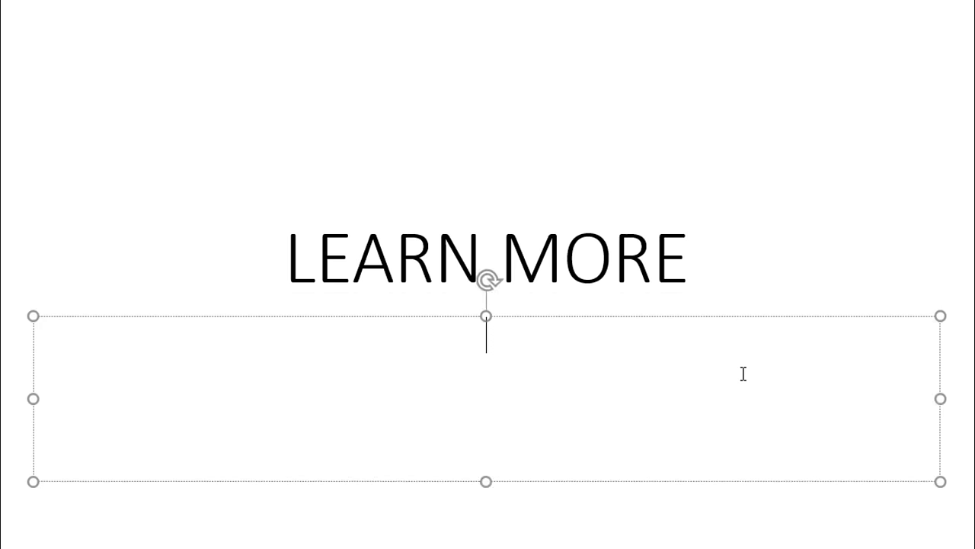
{"action": "type", "text": "lEAR"}
{"action": "key", "text": "BackSpace"}
{"action": "key", "text": "BackSpace"}
{"action": "key", "text": "BackSpace"}
{"action": "key", "text": "BackSpace"}
{"action": "type", "text": "Learn More "}
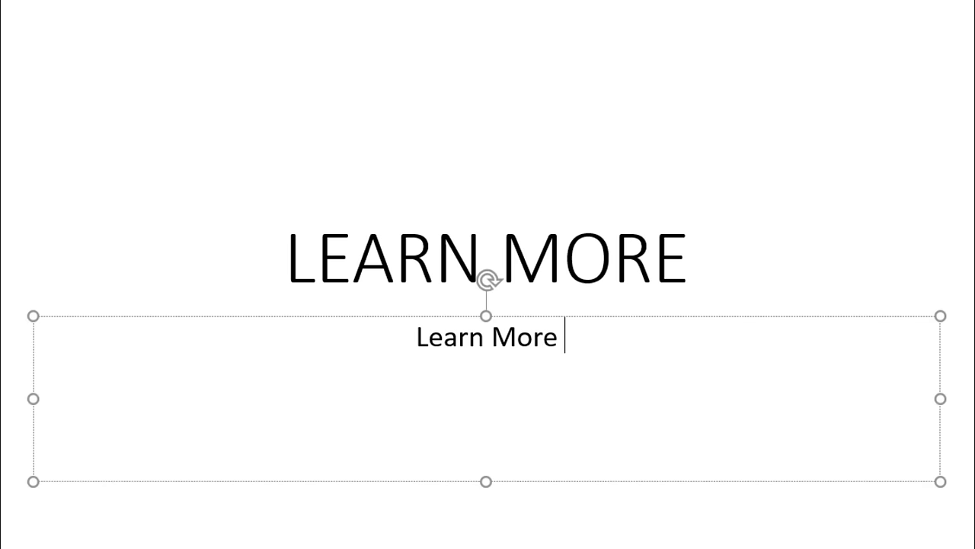
{"action": "type", "text": "."}
{"action": "type", "text": "..Earn More"}
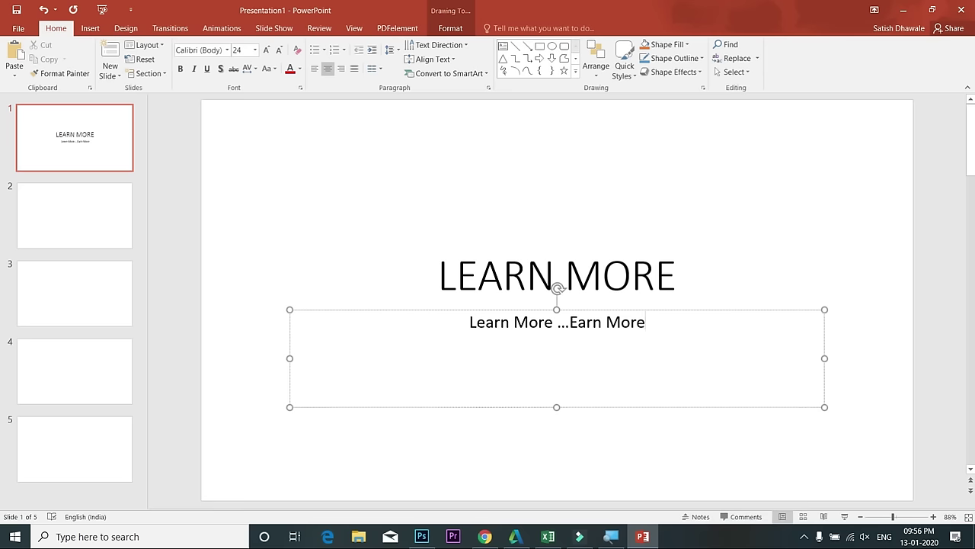
{"action": "type", "text": "...Fun More"}
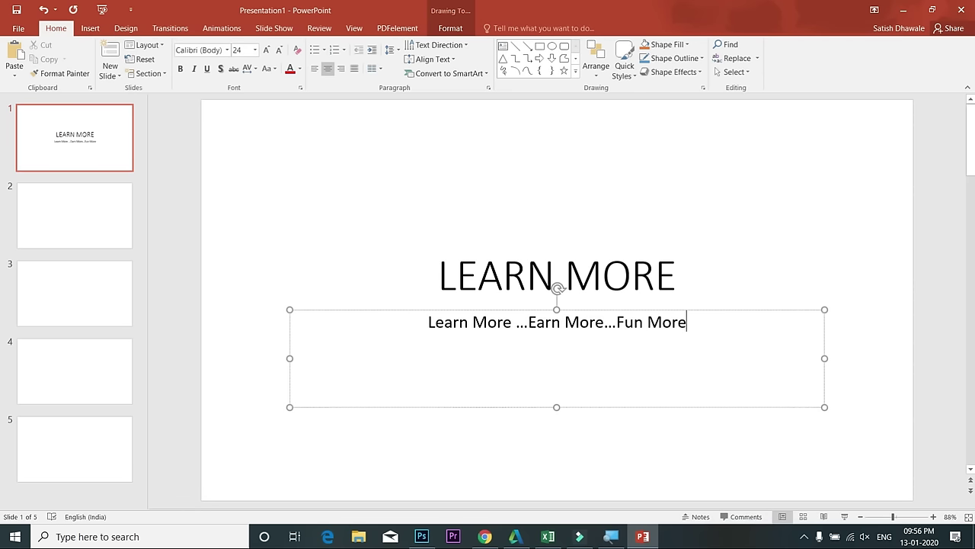
{"action": "left_click", "coordinate": [787, 457]}
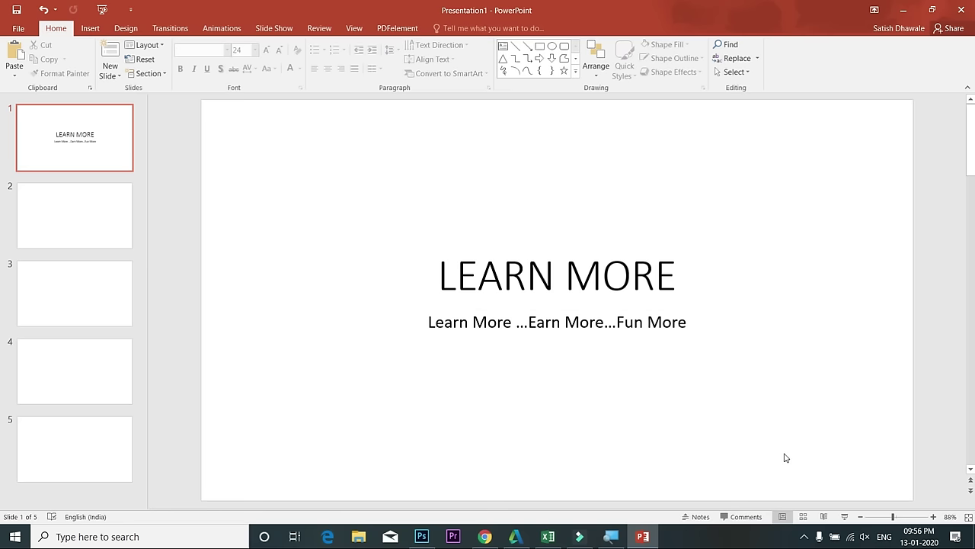
{"action": "left_click", "coordinate": [648, 323]}
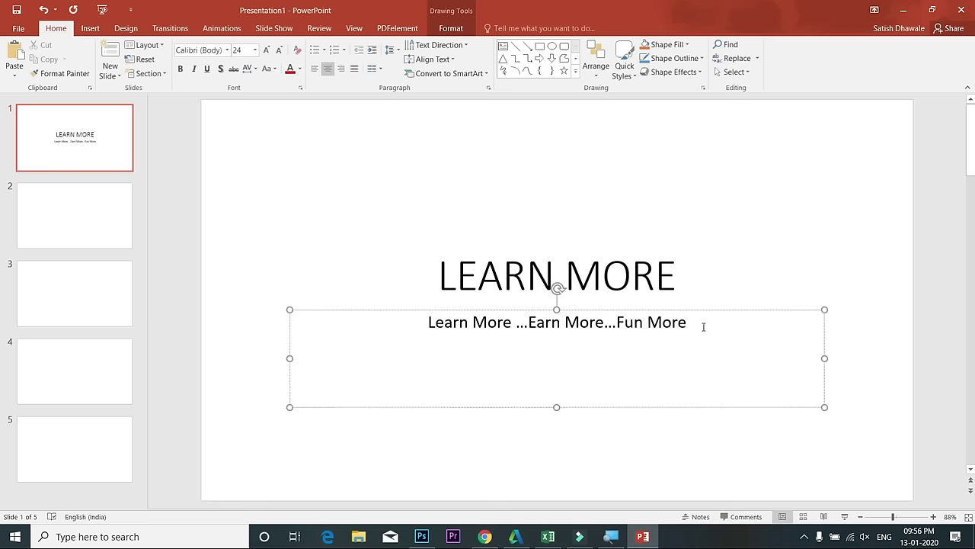
{"action": "left_click_drag", "start_coordinate": [701, 326], "coordinate": [395, 308]}
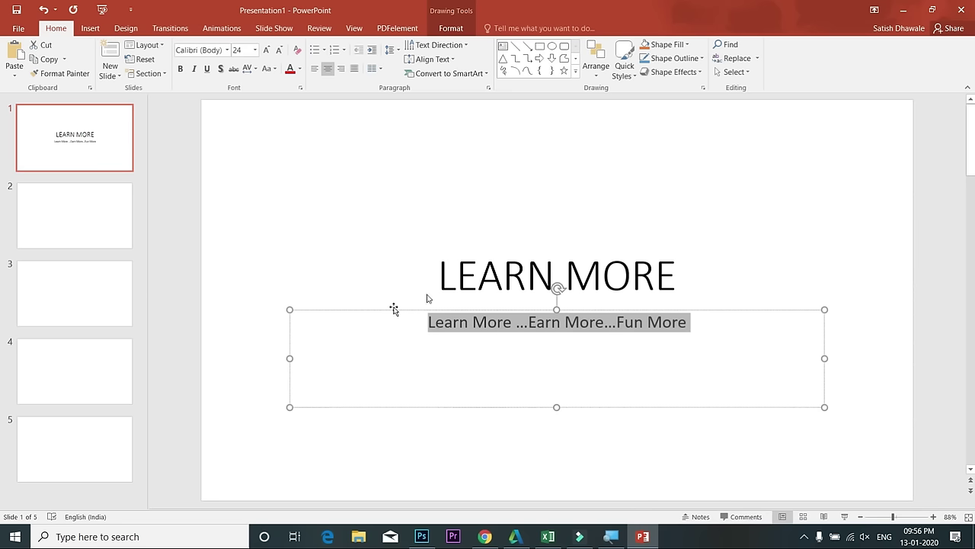
{"action": "left_click", "coordinate": [525, 276]}
{"action": "left_click", "coordinate": [240, 260]}
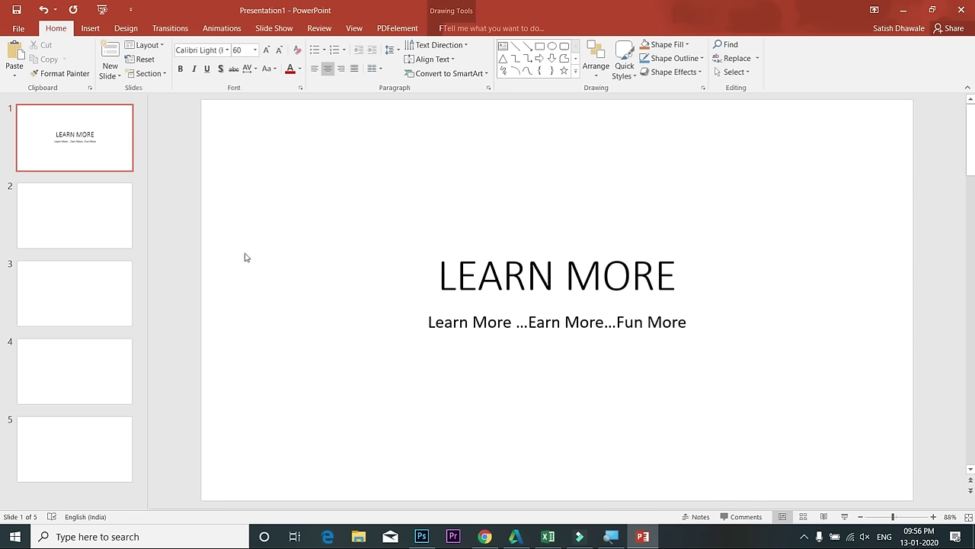
{"action": "left_click", "coordinate": [480, 276]}
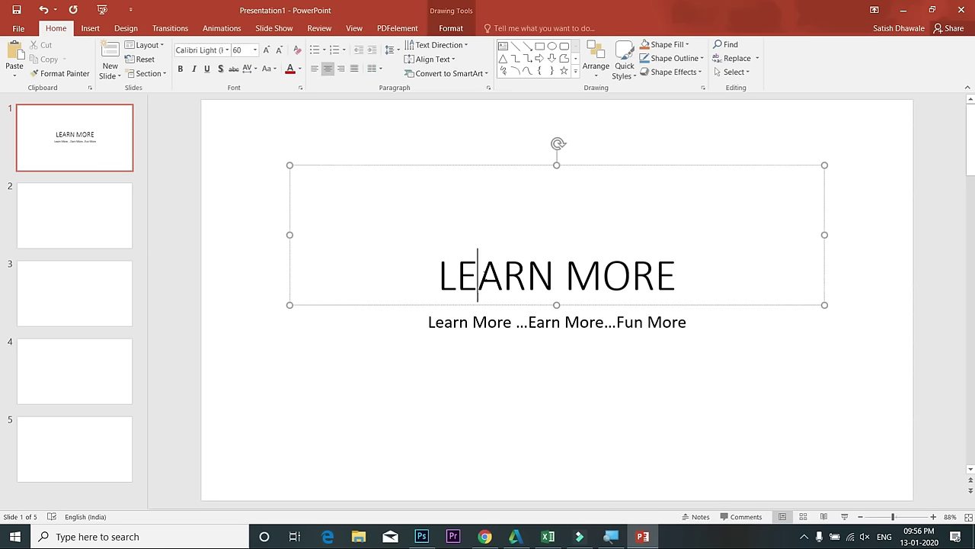
{"action": "left_click", "coordinate": [470, 335]}
Type 'What you will learn?' as slide 2's title and leave its body placeholder empty
{"action": "left_click", "coordinate": [70, 208]}
{"action": "left_click", "coordinate": [326, 176]}
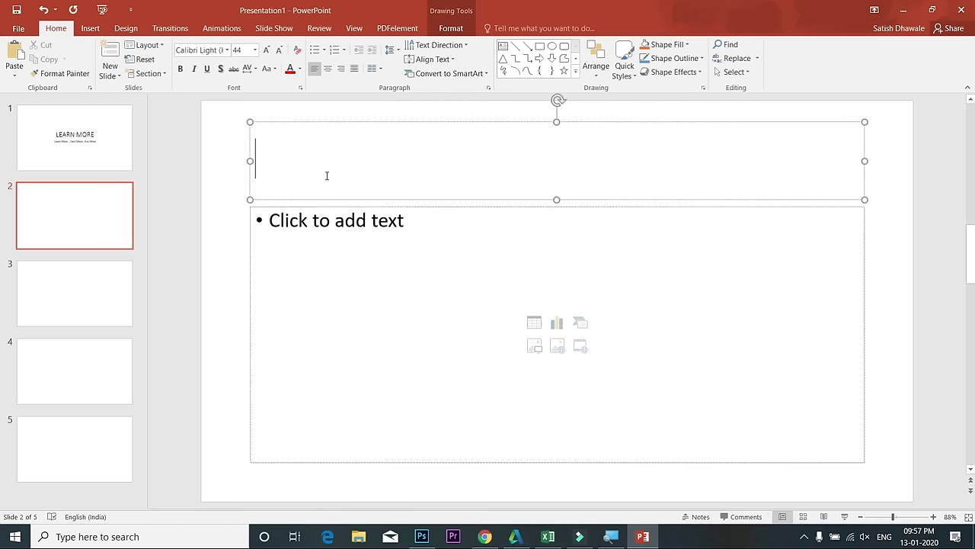
{"action": "type", "text": "What you will "}
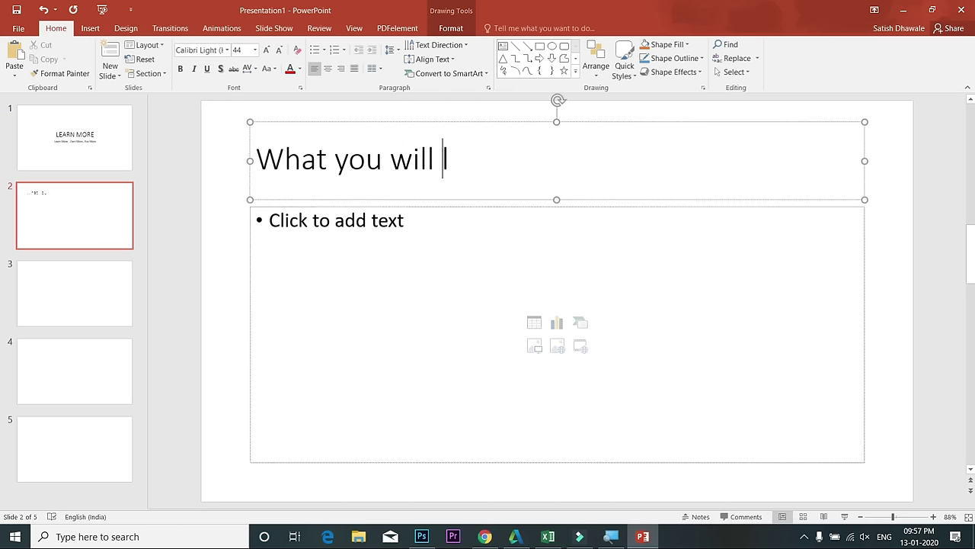
{"action": "type", "text": "learn?"}
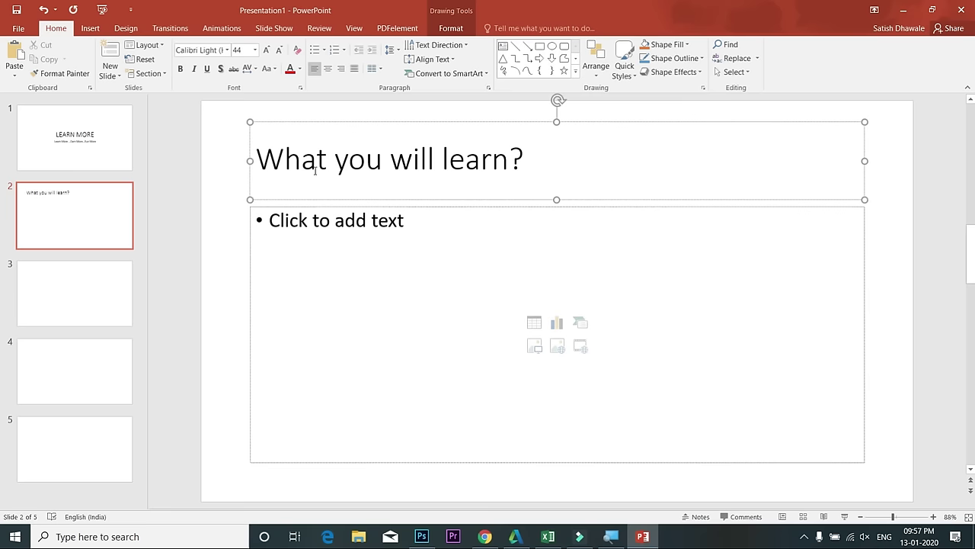
{"action": "left_click", "coordinate": [74, 169]}
{"action": "left_click", "coordinate": [87, 220]}
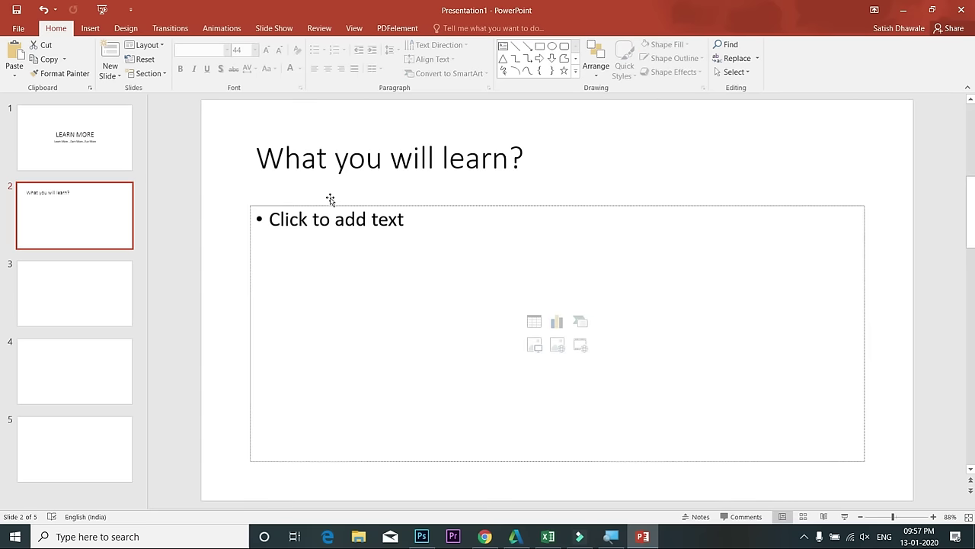
{"action": "left_click", "coordinate": [317, 159]}
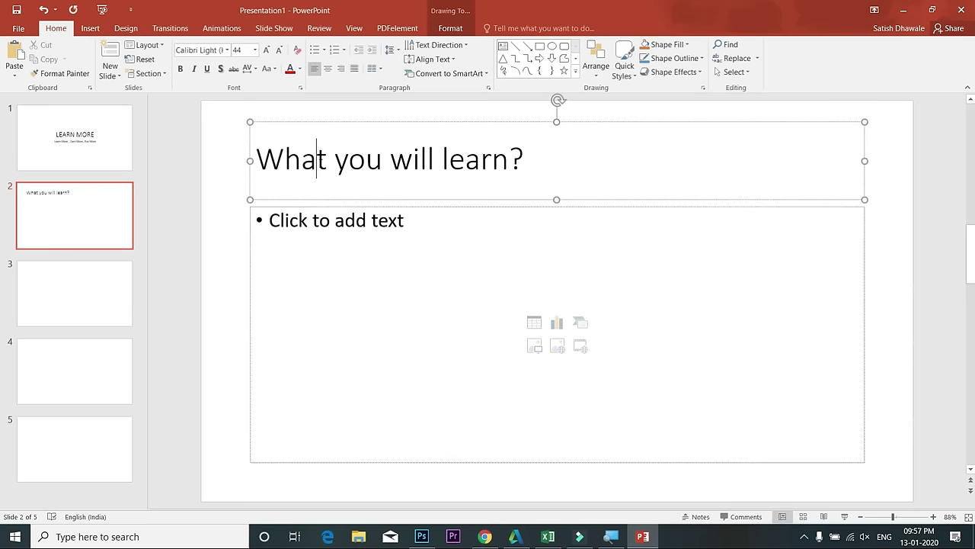
{"action": "left_click", "coordinate": [347, 229]}
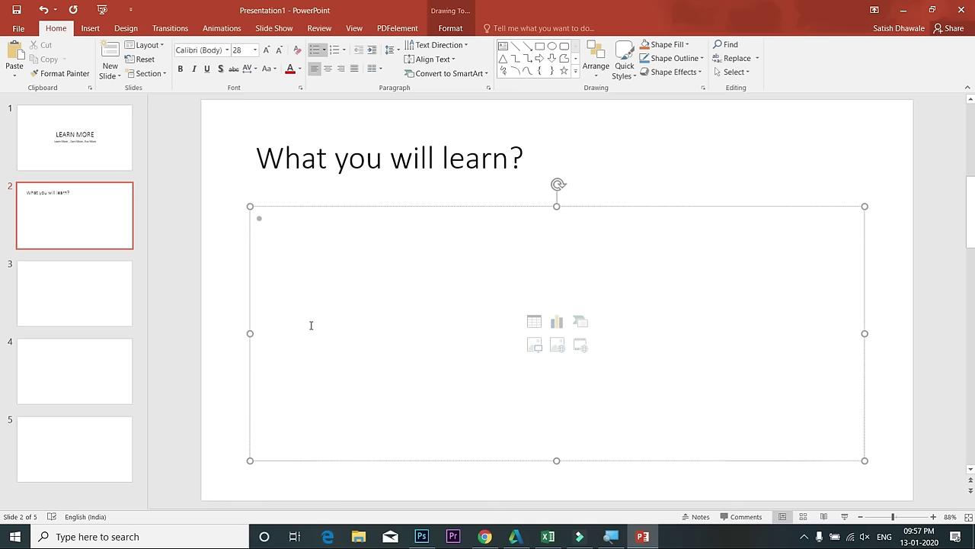
{"action": "left_click", "coordinate": [83, 149]}
{"action": "left_click", "coordinate": [87, 218]}
{"action": "left_click", "coordinate": [288, 229]}
{"action": "left_click", "coordinate": [223, 317]}
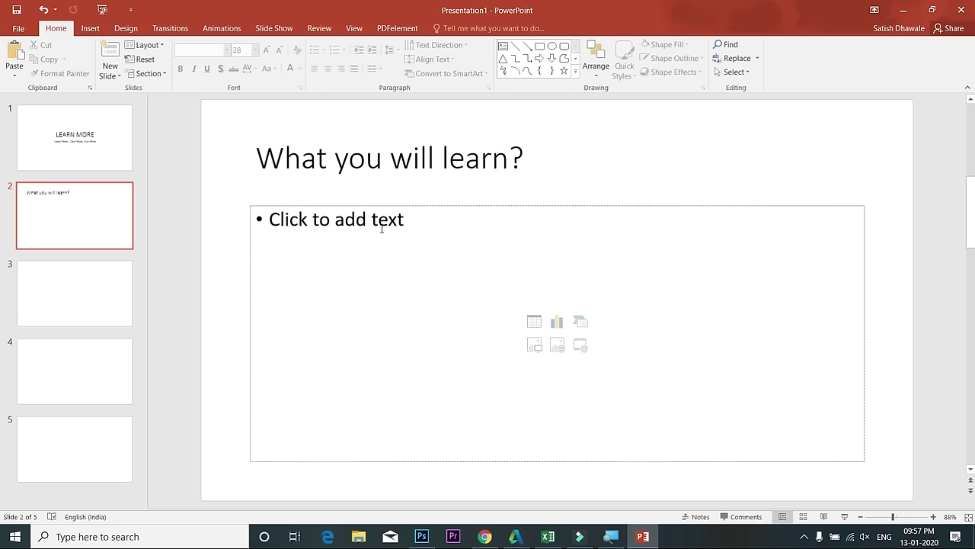
Browse slides 2 through 5 in the thumbnail pane, then move back up to slide 1
{"action": "left_click", "coordinate": [87, 230]}
{"action": "left_click", "coordinate": [84, 290]}
{"action": "left_click", "coordinate": [64, 377]}
{"action": "left_click", "coordinate": [67, 460]}
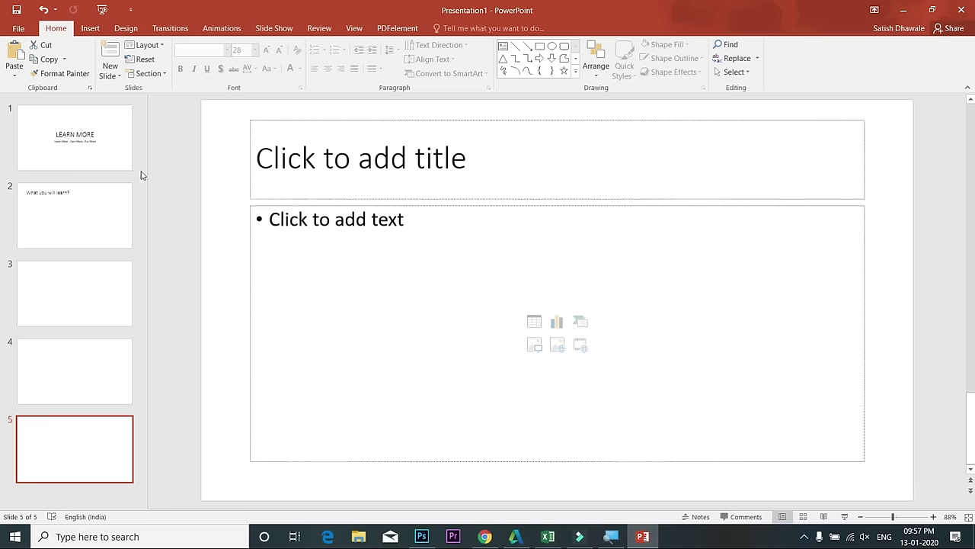
{"action": "left_click", "coordinate": [77, 233]}
{"action": "left_click", "coordinate": [84, 305]}
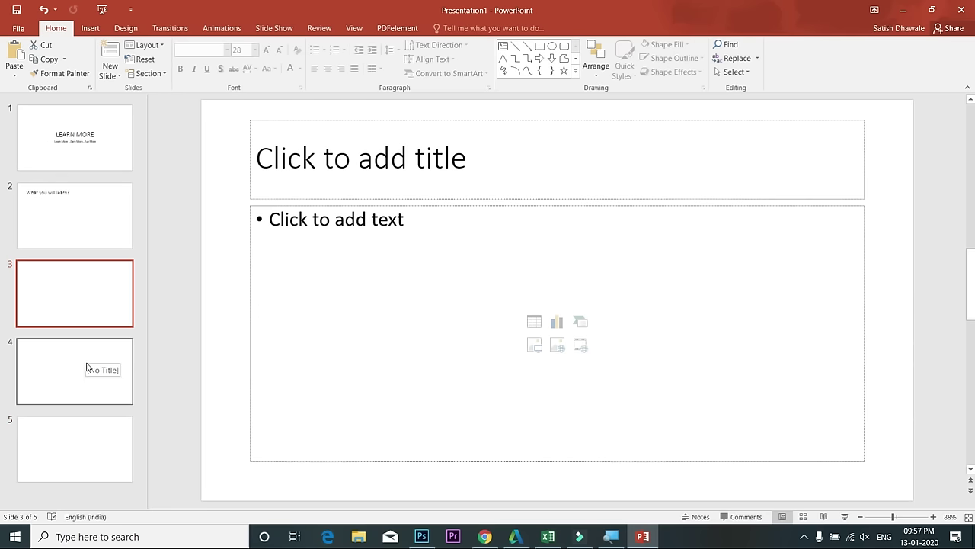
{"action": "left_click", "coordinate": [88, 370]}
{"action": "left_click", "coordinate": [89, 444]}
{"action": "left_click", "coordinate": [109, 232]}
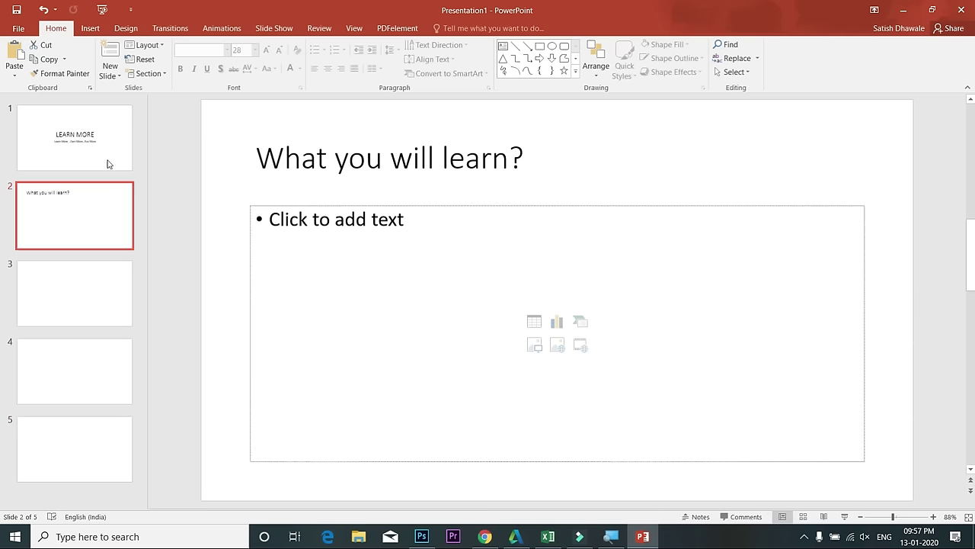
{"action": "key", "text": "Up"}
Replace the first slide's LEARN MORE title with ZANDU BALM
{"action": "left_click", "coordinate": [520, 309]}
{"action": "left_click", "coordinate": [537, 273]}
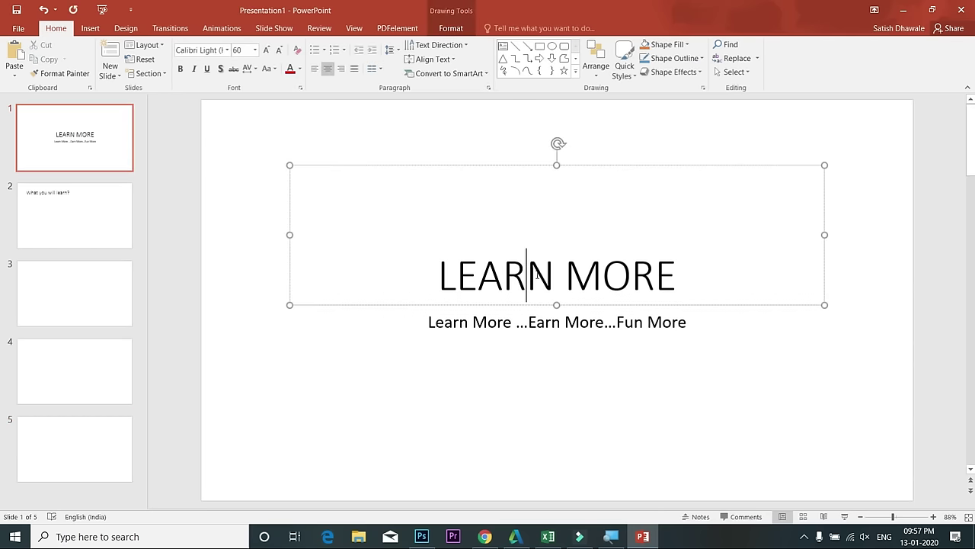
{"action": "triple_click", "coordinate": [537, 274]}
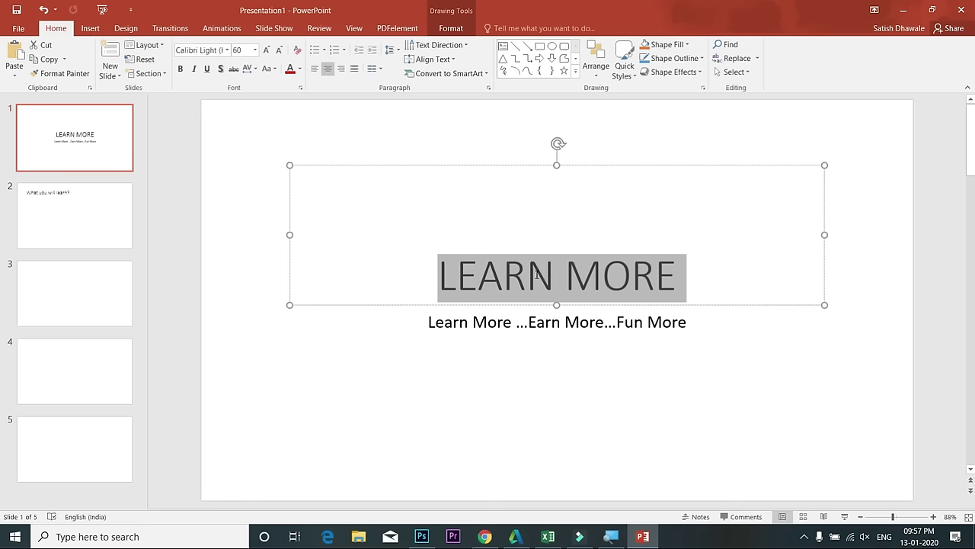
{"action": "key", "text": "Delete"}
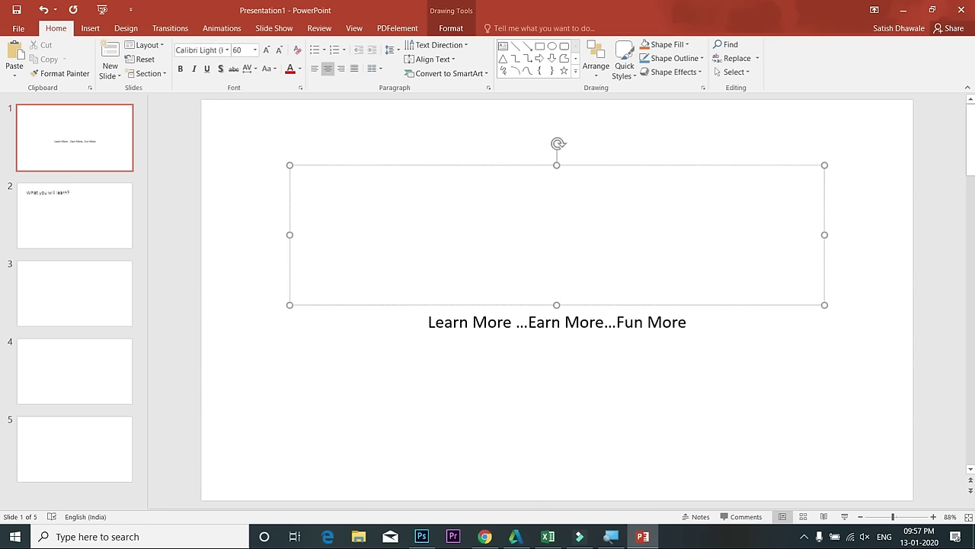
{"action": "type", "text": "Z"}
{"action": "key", "text": "BackSpace"}
{"action": "type", "text": "zan"}
{"action": "key", "text": "BackSpace"}
{"action": "key", "text": "BackSpace"}
{"action": "key", "text": "BackSpace"}
{"action": "key", "text": "BackSpace"}
{"action": "type", "text": "ZANDU B"}
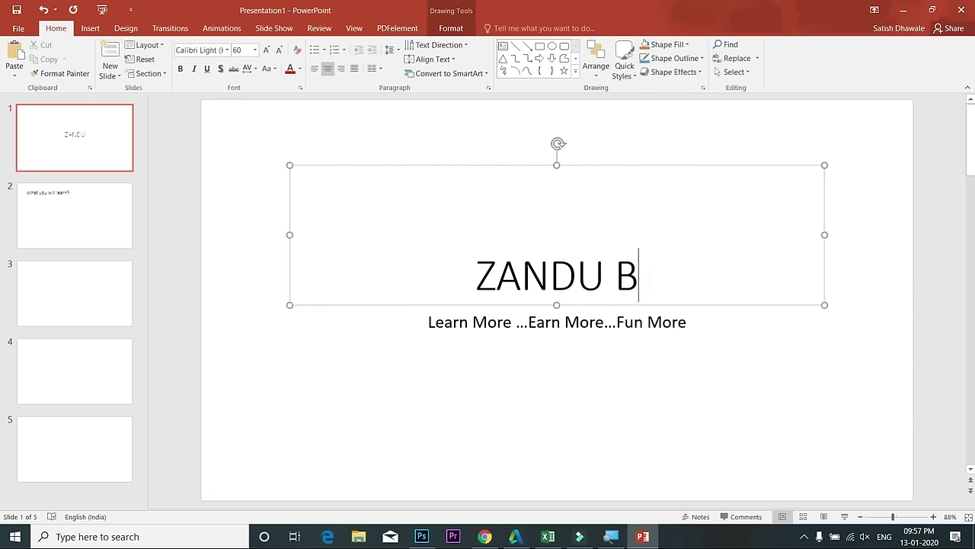
{"action": "type", "text": "ALM"}
Replace the subtitle with EK BALM TEEN KALM and review the finished title slide
{"action": "key", "text": "ctrl+Return"}
{"action": "key", "text": "ctrl+a"}
{"action": "type", "text": "EK BALM TEEN KALM"}
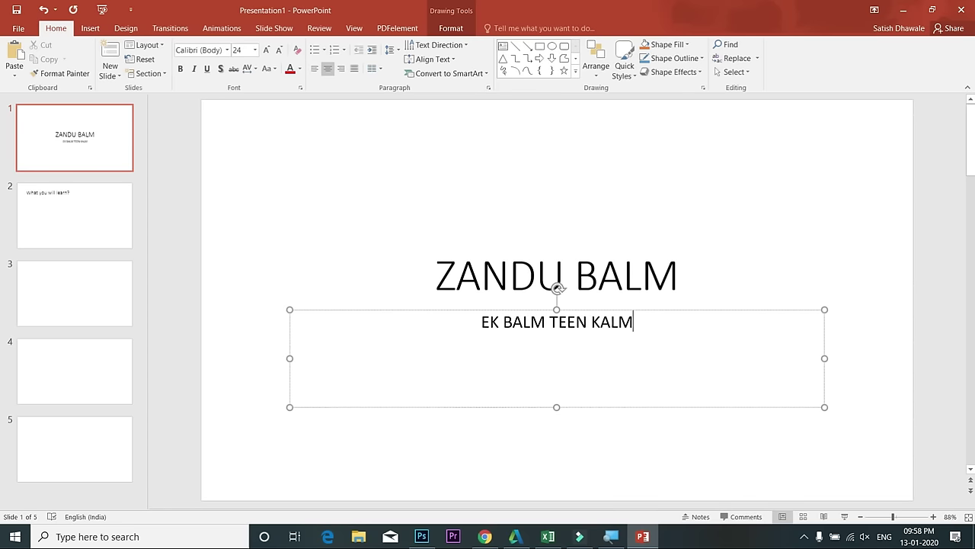
{"action": "left_click", "coordinate": [878, 280]}
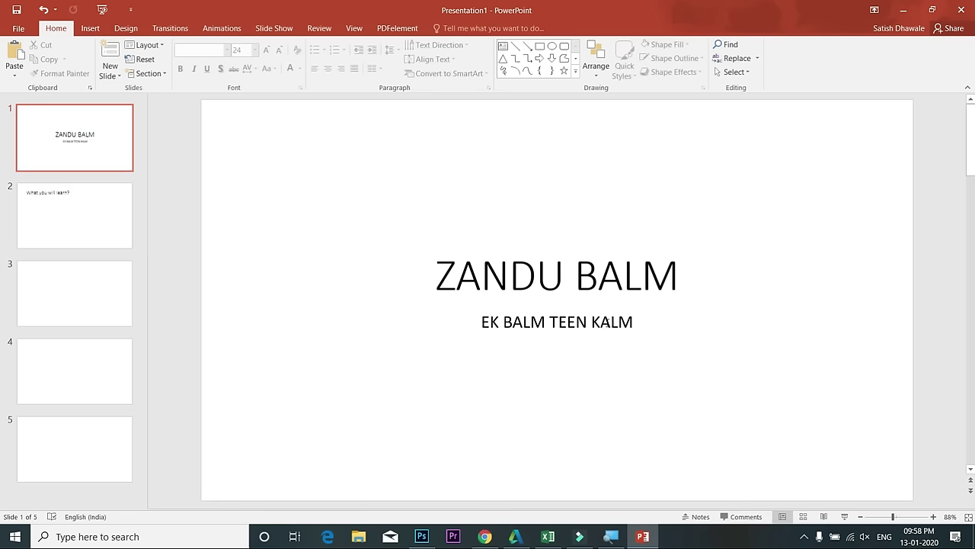
{"action": "left_click", "coordinate": [638, 321]}
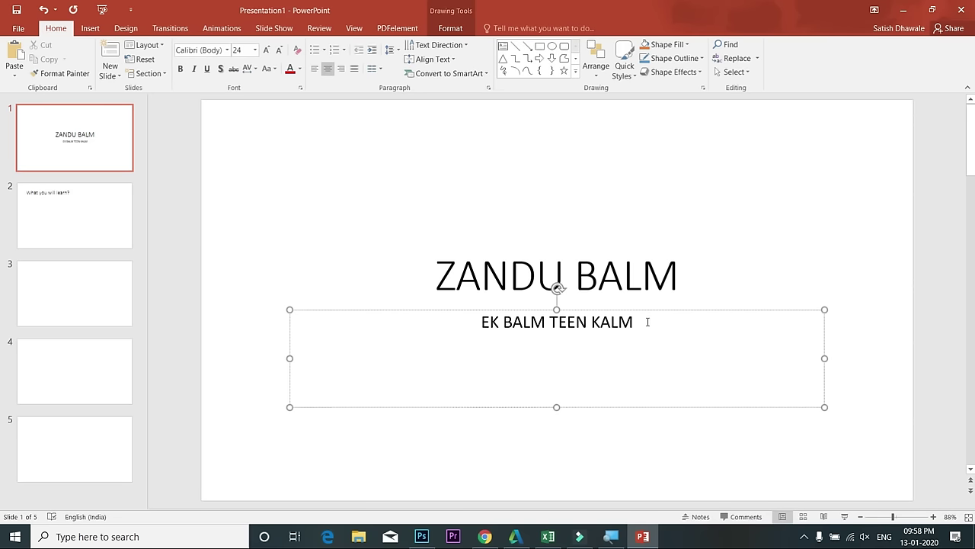
{"action": "left_click", "coordinate": [797, 252]}
{"action": "left_click", "coordinate": [637, 323]}
{"action": "left_click", "coordinate": [871, 242]}
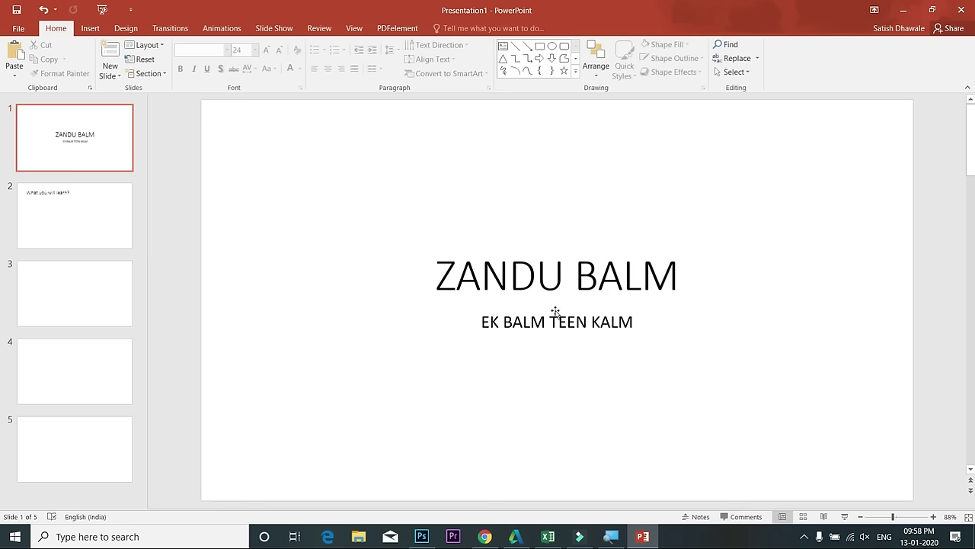
Delete slide 2's 'What you will learn?' heading and type Features in its place
{"action": "left_click", "coordinate": [73, 206]}
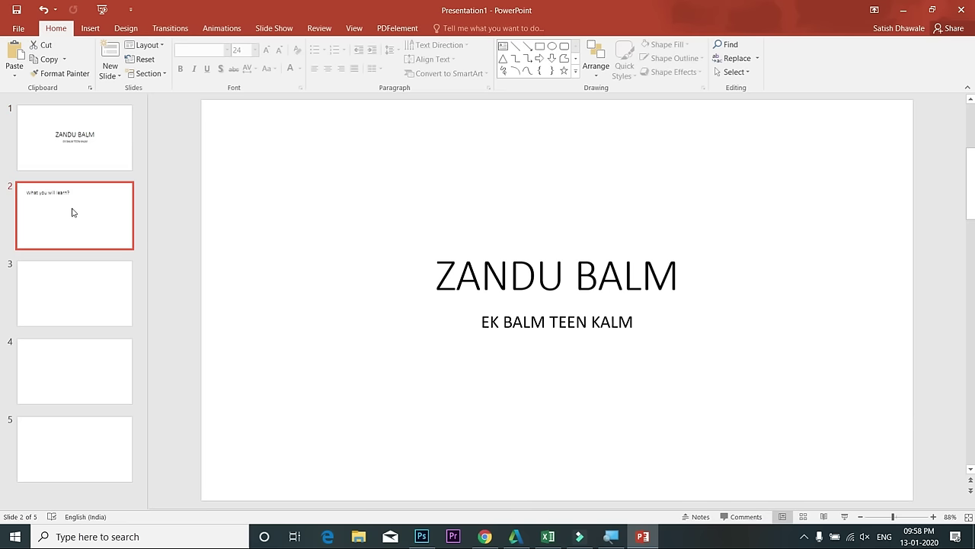
{"action": "left_click", "coordinate": [441, 160]}
{"action": "triple_click", "coordinate": [453, 165]}
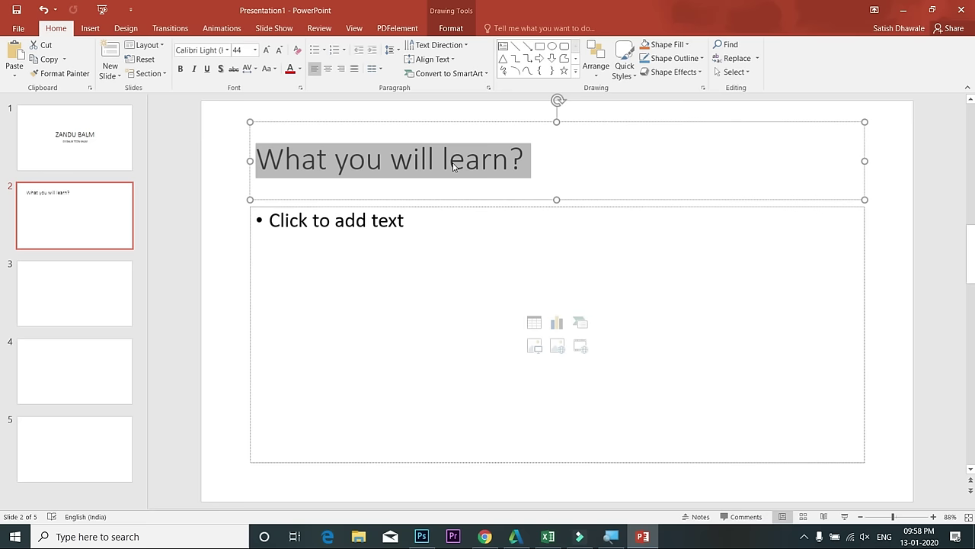
{"action": "key", "text": "BackSpace"}
{"action": "type", "text": "fEAT"}
{"action": "key", "text": "BackSpace"}
{"action": "key", "text": "BackSpace"}
{"action": "key", "text": "BackSpace"}
{"action": "key", "text": "BackSpace"}
{"action": "type", "text": "Fear"}
{"action": "key", "text": "BackSpace"}
{"action": "type", "text": "tures"}
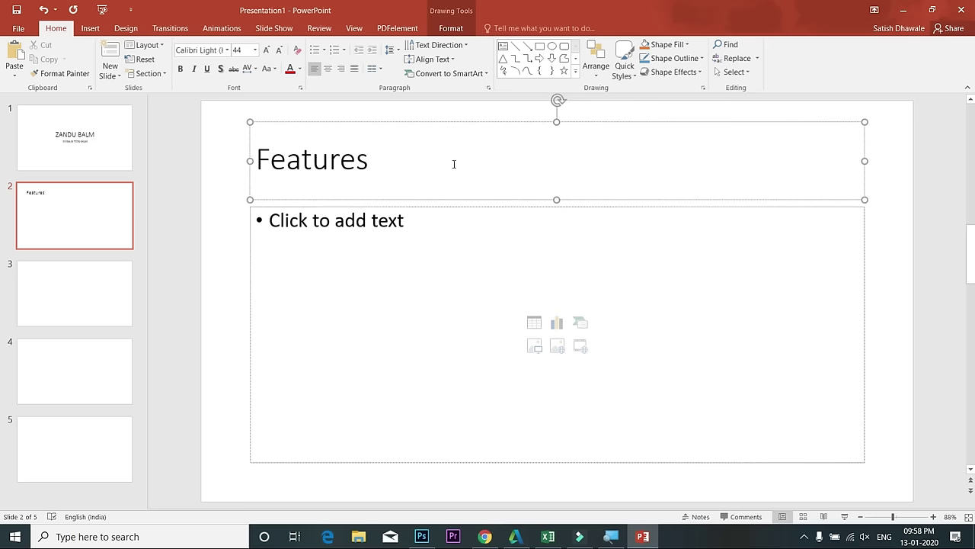
Fill slide 2's body with bullets 'Haldi aur Chandan ke guno se bhara hua.', '100% Ayurvedic', 'Sardi Sardard aur Badandard ka ant turant'
{"action": "left_click", "coordinate": [439, 223]}
{"action": "type", "text": "Haldi"}
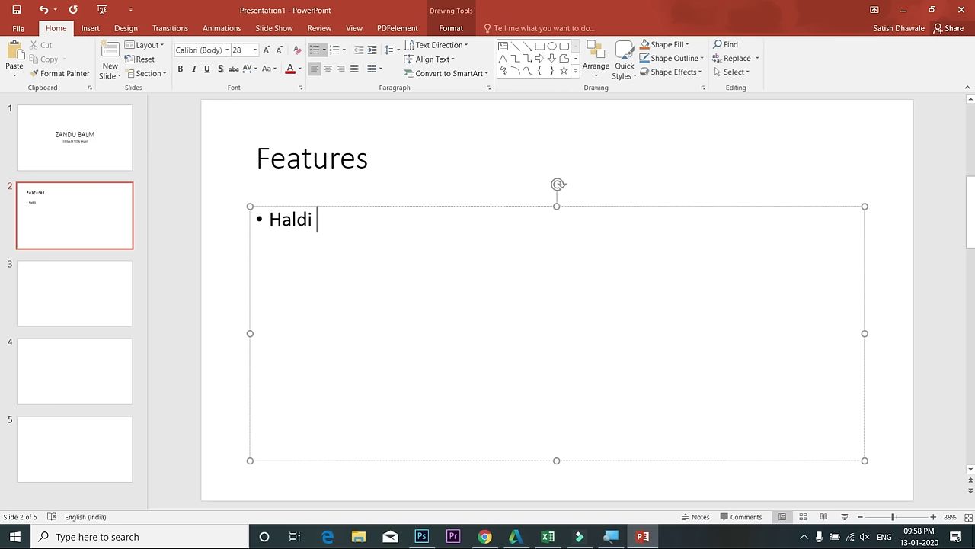
{"action": "type", "text": "aur Chandan ke guno se bhara hua"}
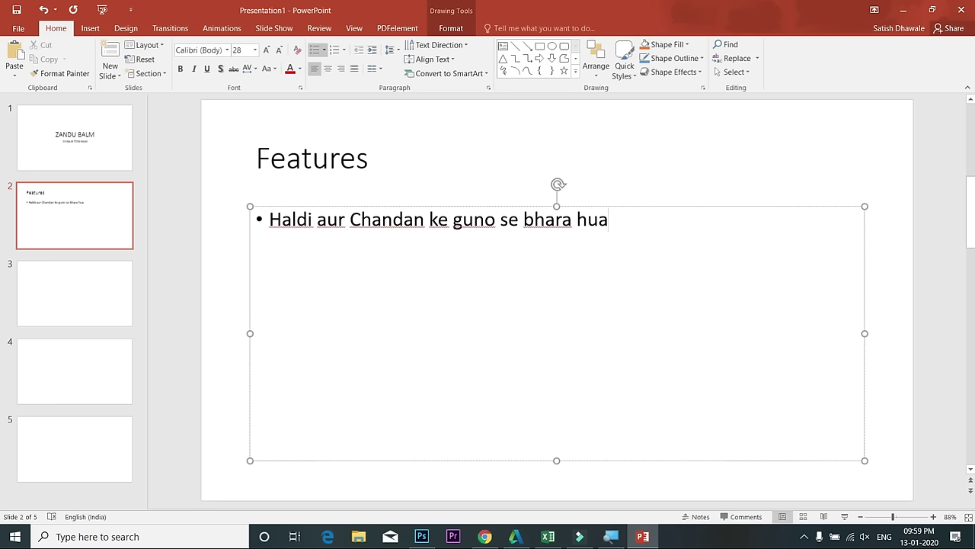
{"action": "type", "text": "."}
{"action": "key", "text": "Return"}
{"action": "type", "text": "100% Ayu"}
{"action": "key", "text": "BackSpace"}
{"action": "key", "text": "BackSpace"}
{"action": "key", "text": "BackSpace"}
{"action": "type", "text": "Aru"}
{"action": "key", "text": "BackSpace"}
{"action": "key", "text": "BackSpace"}
{"action": "type", "text": "yurvedic"}
{"action": "key", "text": "Return"}
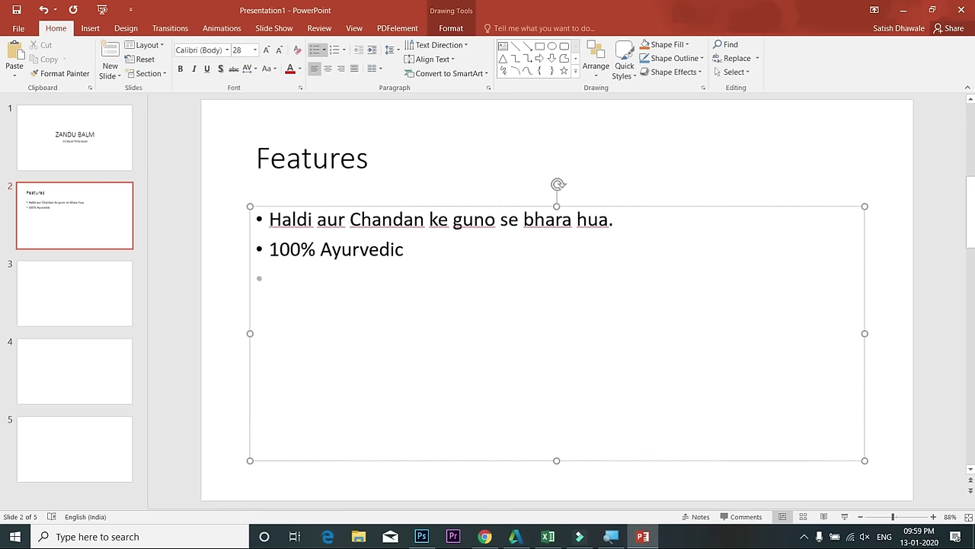
{"action": "type", "text": "Sardi Sardard aur Badandard ka ant turant"}
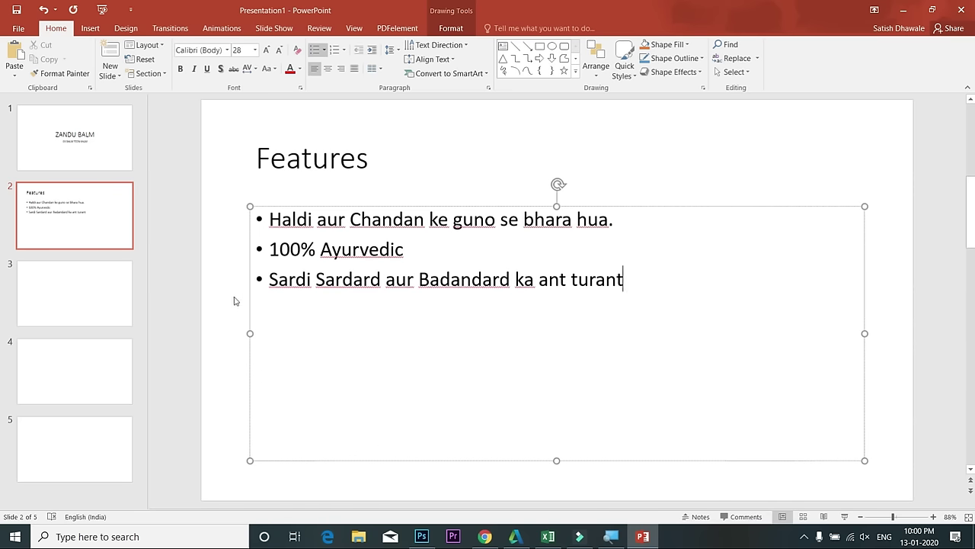
{"action": "left_click", "coordinate": [234, 302]}
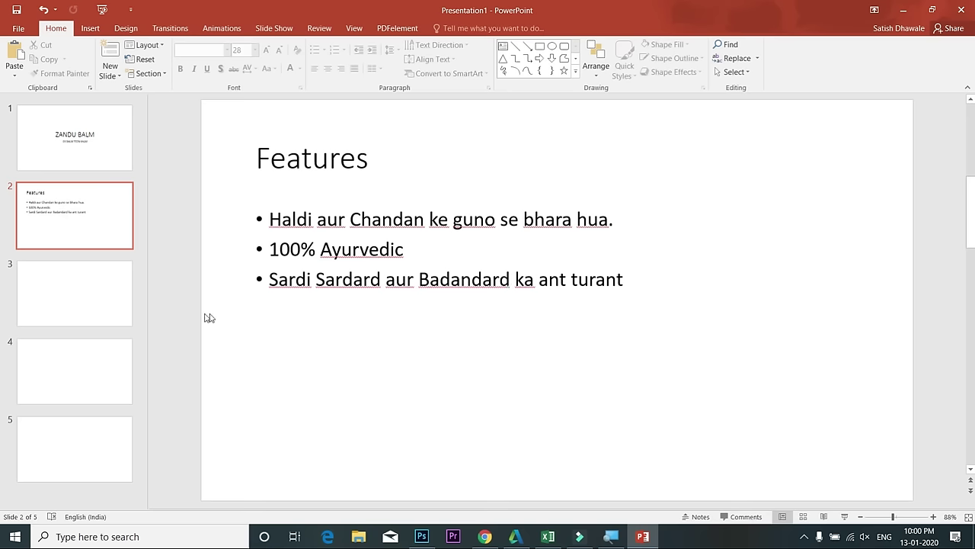
Title slide 3 Prices and switch it to the Two Content layout
{"action": "left_click", "coordinate": [100, 302]}
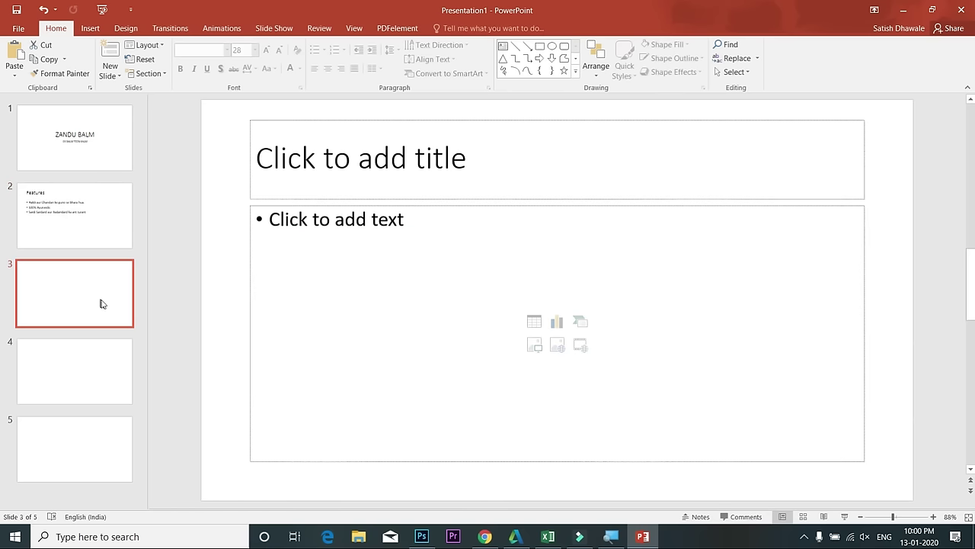
{"action": "left_click", "coordinate": [341, 160]}
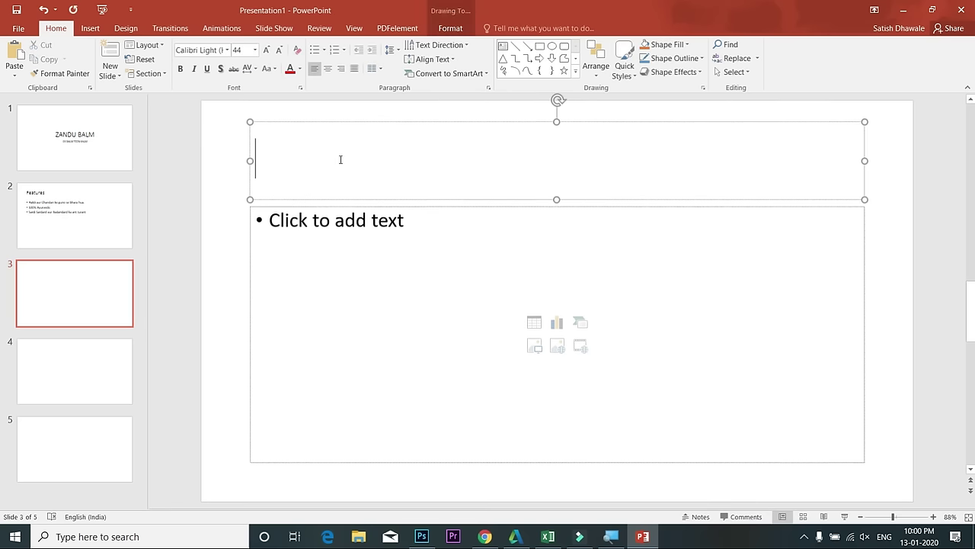
{"action": "type", "text": "Pric"}
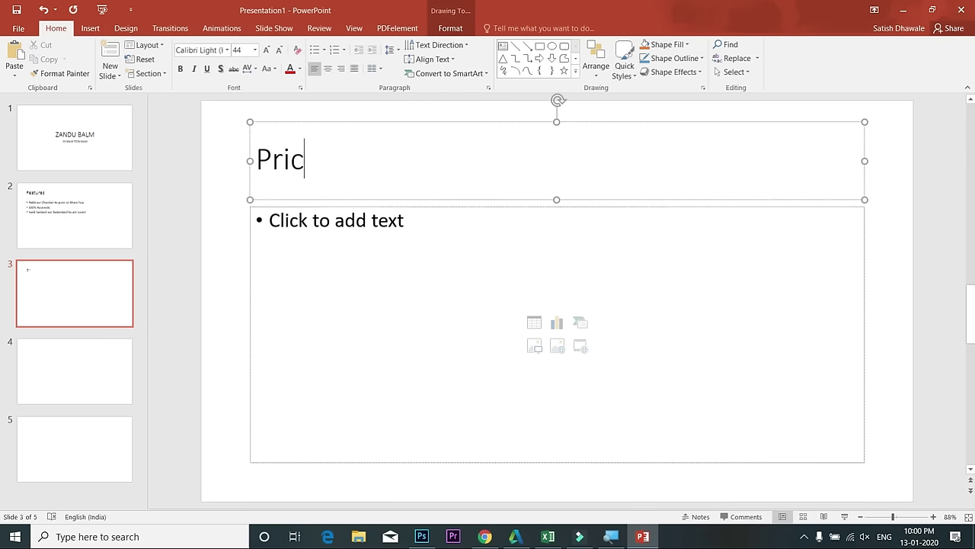
{"action": "type", "text": "es"}
{"action": "left_click", "coordinate": [162, 47]}
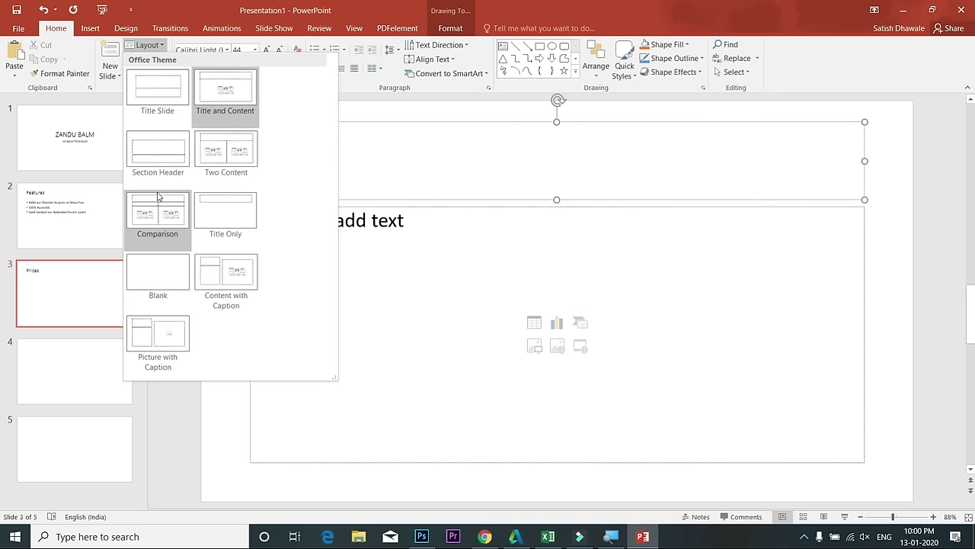
{"action": "left_click", "coordinate": [228, 173]}
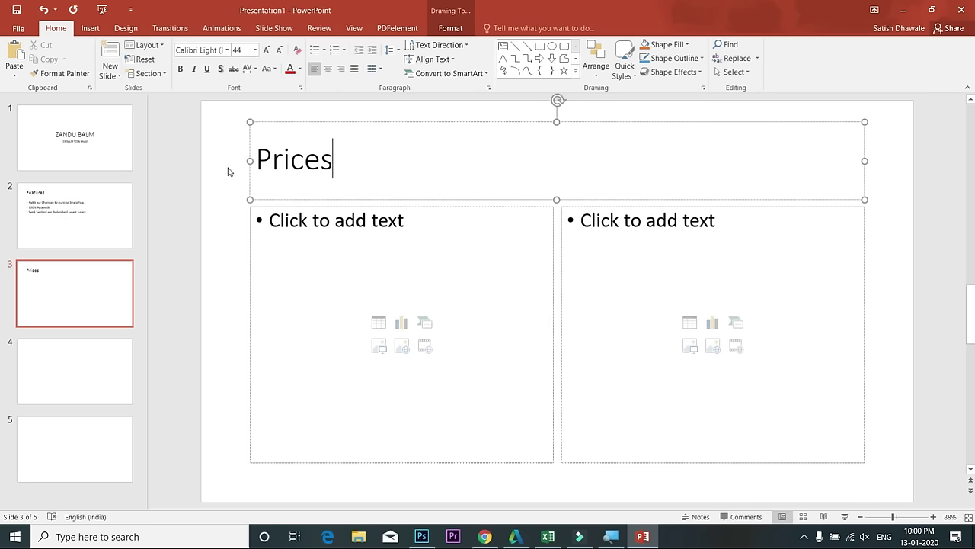
Start the left column with 50 GM
{"action": "left_click", "coordinate": [362, 251]}
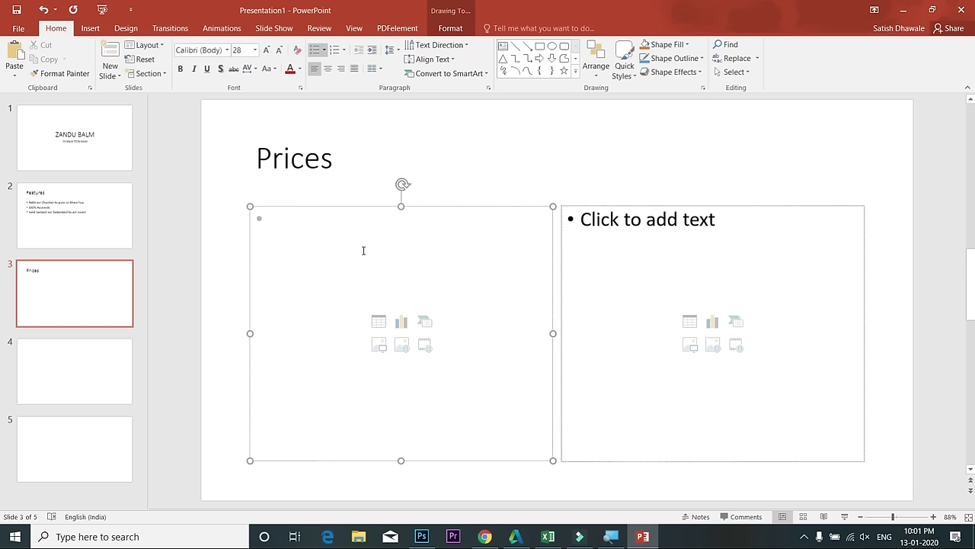
{"action": "type", "text": "500"}
{"action": "key", "text": "BackSpace"}
{"action": "key", "text": "BackSpace"}
{"action": "type", "text": "0"}
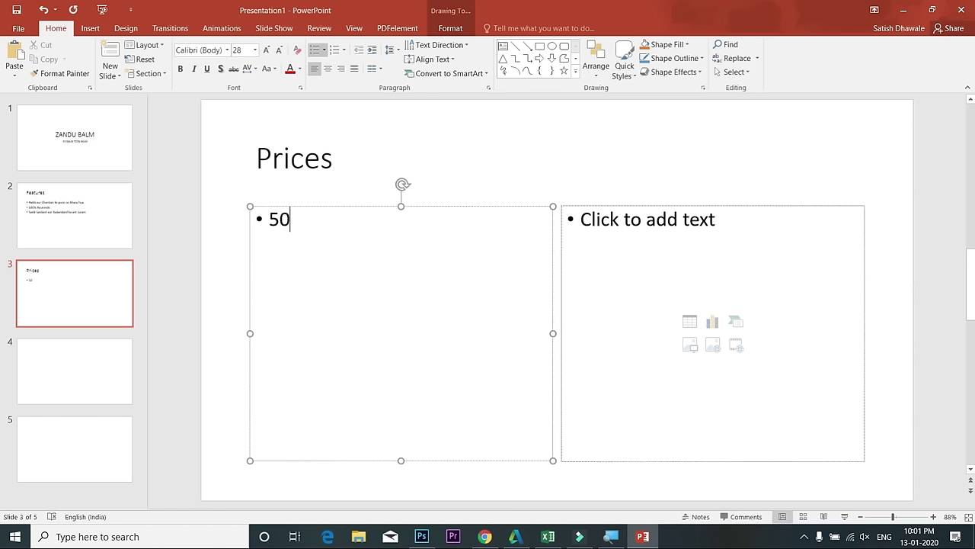
{"action": "type", "text": " GM"}
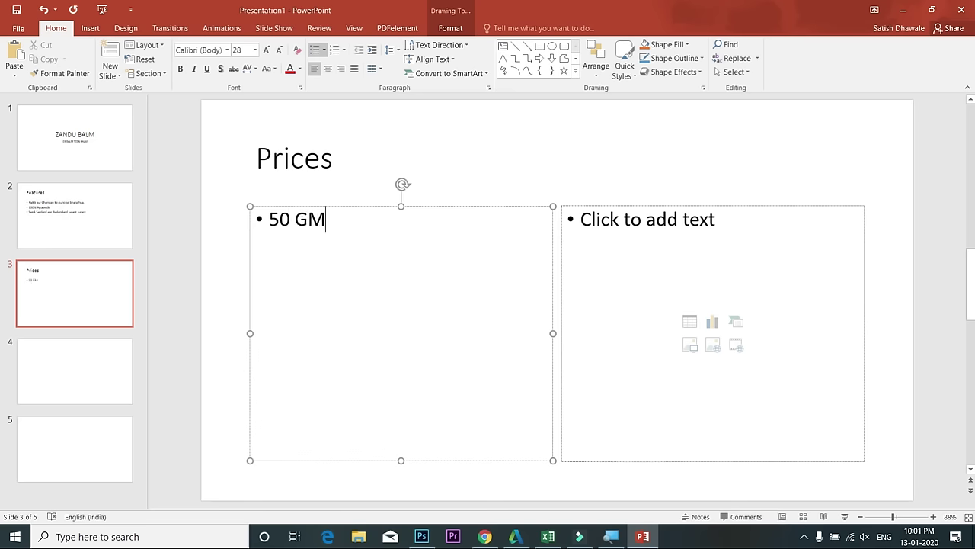
Enter Rs.50/- on the right and list 100 GM, 150 GM, 250 GM, 1 KG on the left
{"action": "left_click", "coordinate": [707, 238]}
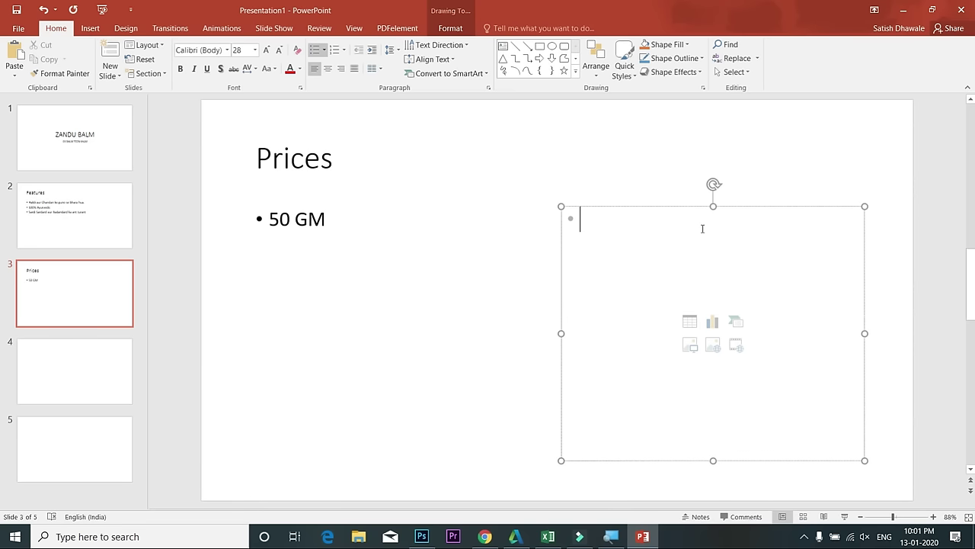
{"action": "type", "text": "Rs.50/-"}
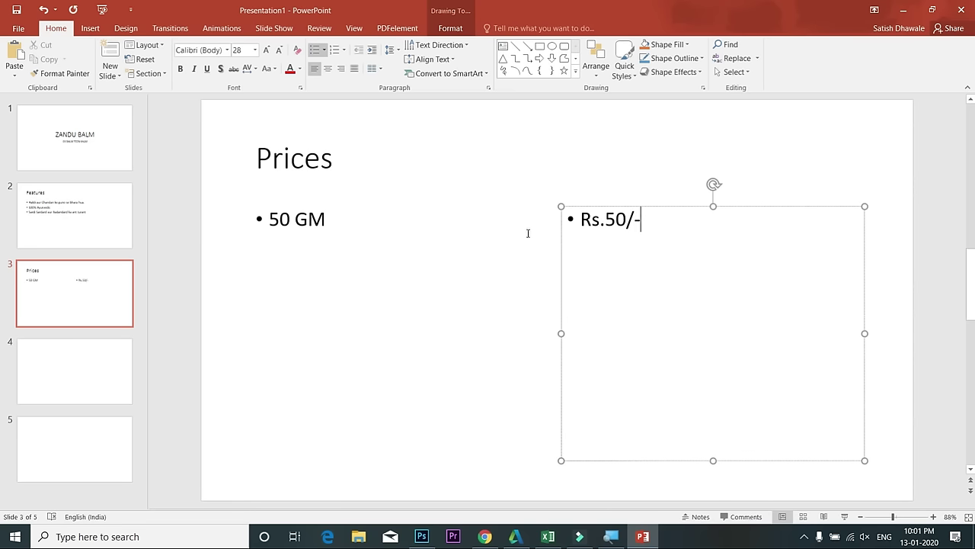
{"action": "left_click", "coordinate": [365, 228]}
{"action": "key", "text": "Return"}
{"action": "type", "text": "100 GM 150 GM 250 GM 1 KG"}
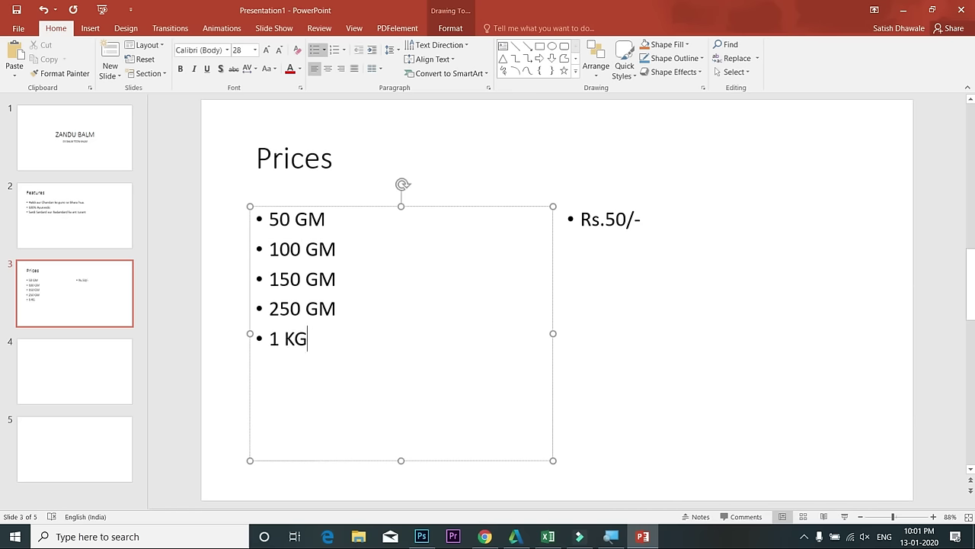
Add prices Rs.75/-, Rs.85/-, Rs.90/- and Rs.98/- below Rs.50/- in the right column
{"action": "left_click", "coordinate": [643, 227]}
{"action": "key", "text": "Return"}
{"action": "type", "text": "Rs."}
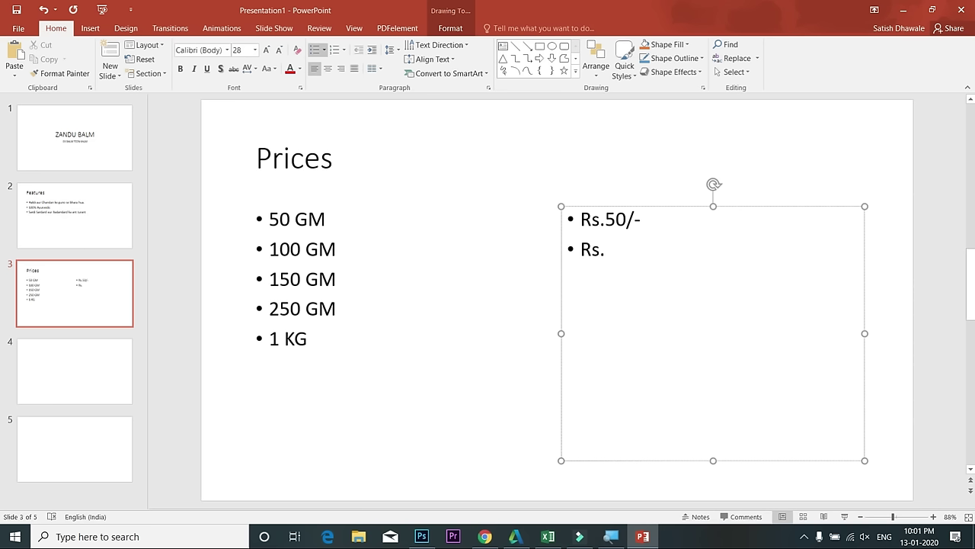
{"action": "type", "text": "75/-"}
{"action": "key", "text": "Return"}
{"action": "type", "text": "Rs."}
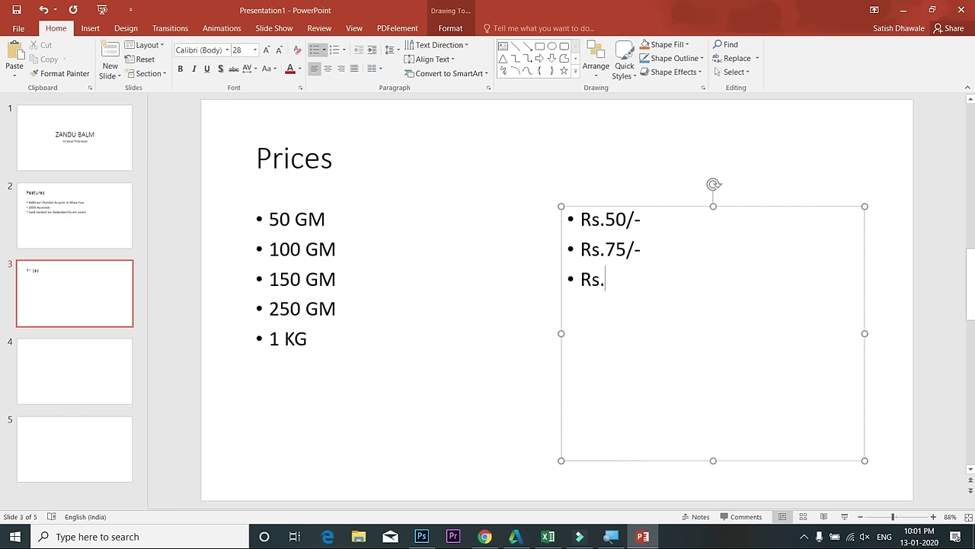
{"action": "type", "text": "85/-"}
{"action": "key", "text": "Return"}
{"action": "type", "text": "Rs.90/-"}
{"action": "key", "text": "Return"}
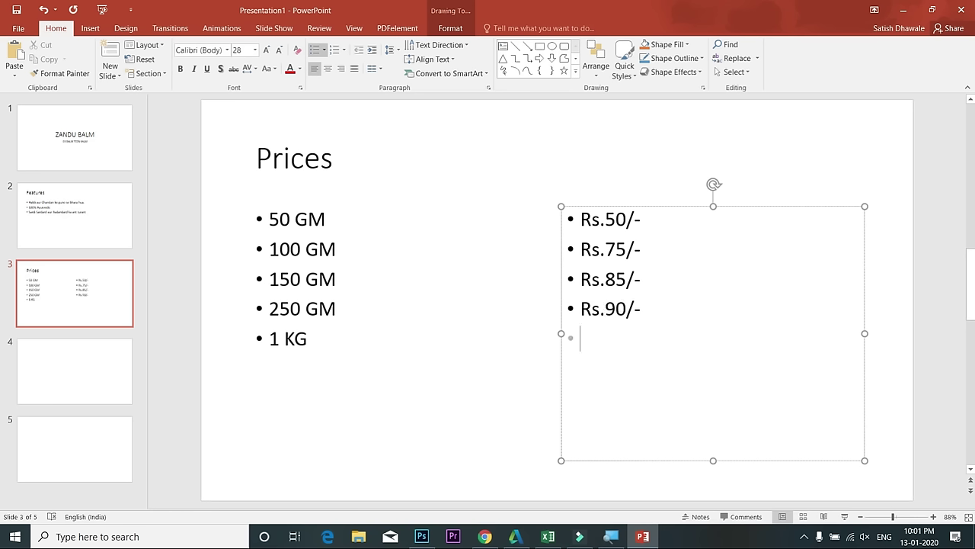
{"action": "type", "text": "Rs.98/-"}
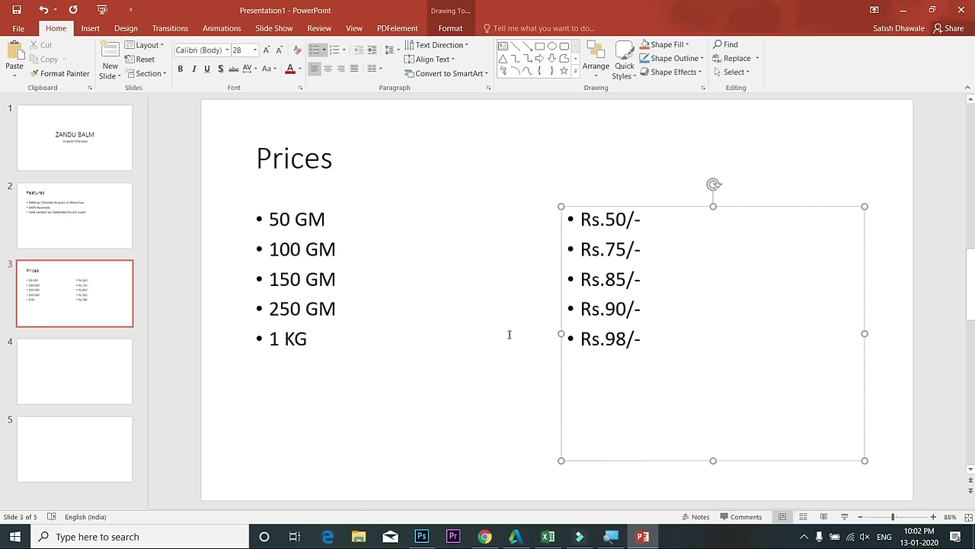
{"action": "left_click", "coordinate": [459, 427]}
{"action": "left_click", "coordinate": [889, 481]}
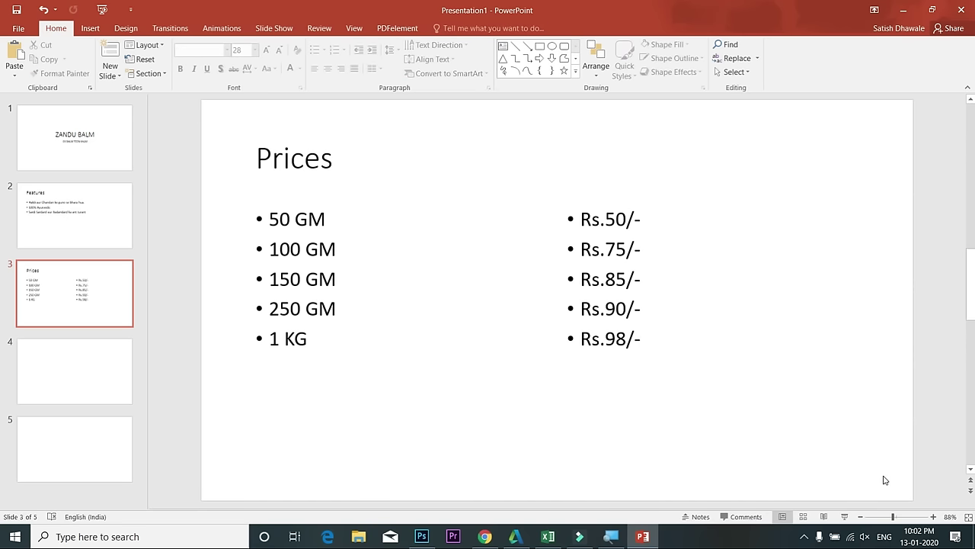
Type People Review as slide 4's title and delete the empty content placeholder below it
{"action": "left_click", "coordinate": [91, 362]}
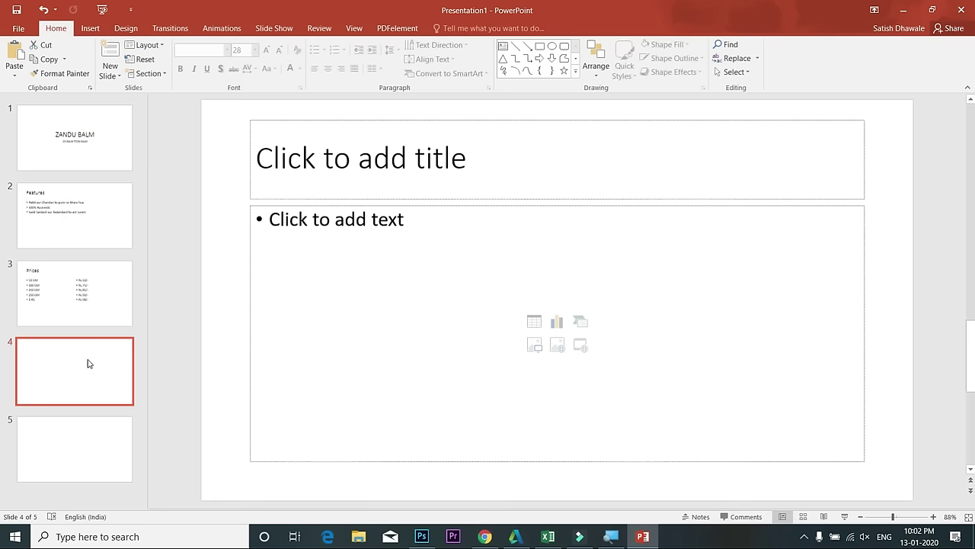
{"action": "left_click", "coordinate": [335, 176]}
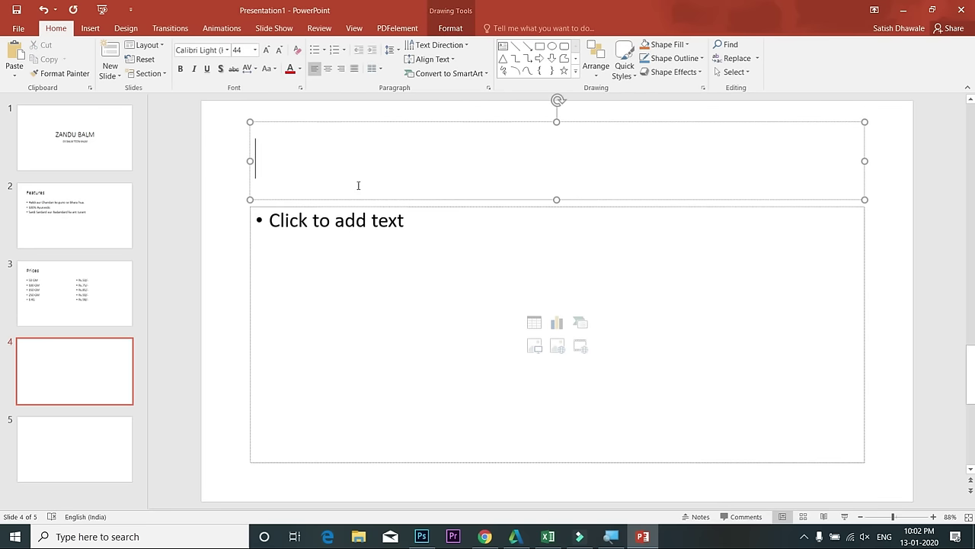
{"action": "type", "text": "People "}
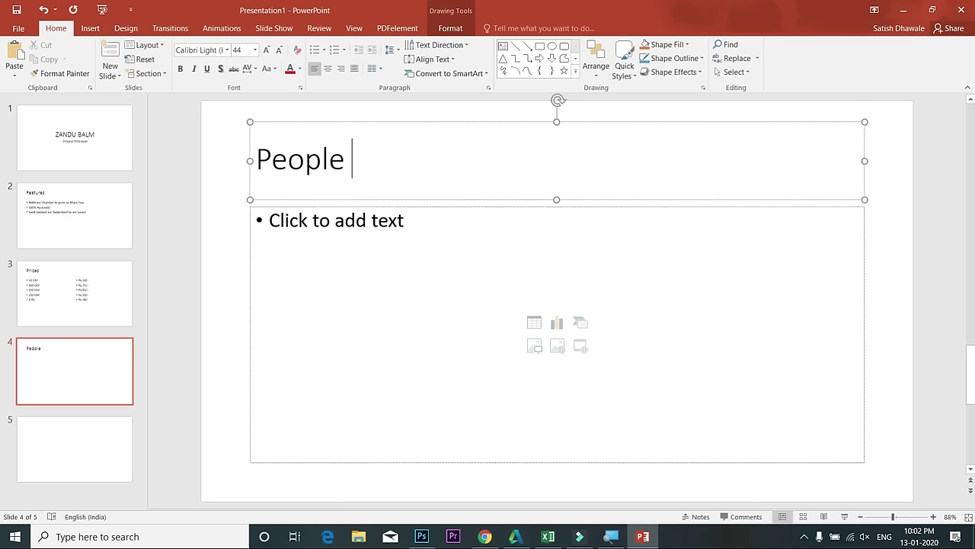
{"action": "type", "text": "Review"}
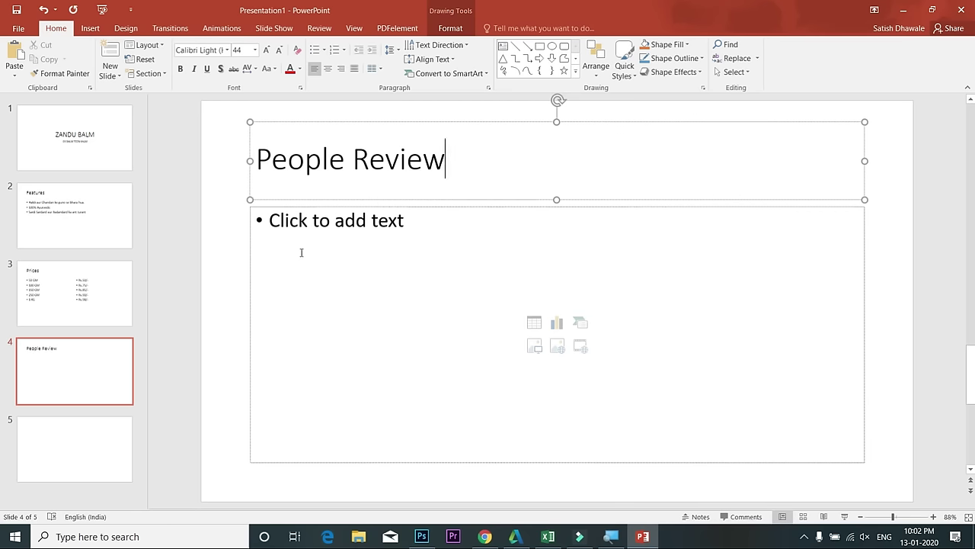
{"action": "left_click", "coordinate": [254, 279]}
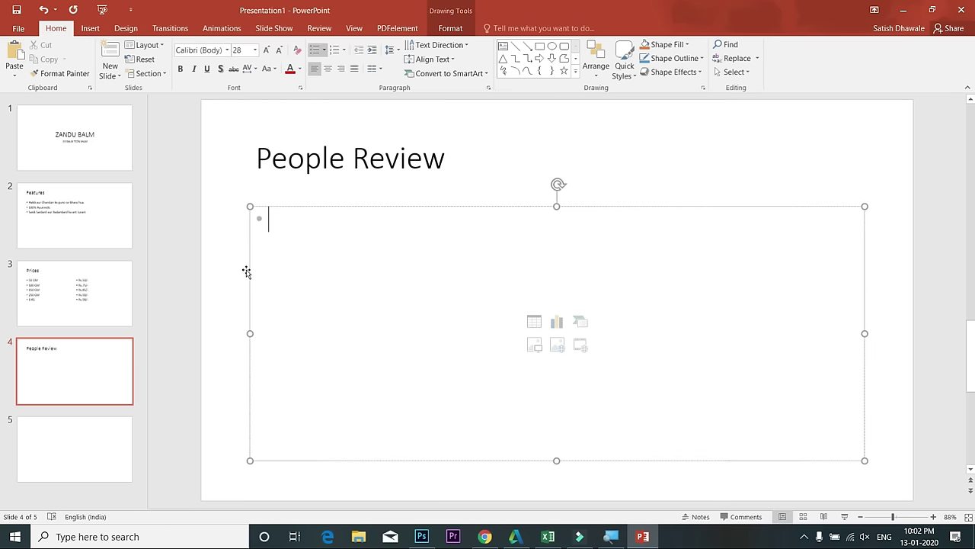
{"action": "left_click_drag", "start_coordinate": [246, 272], "coordinate": [247, 269]}
{"action": "key", "text": "Delete"}
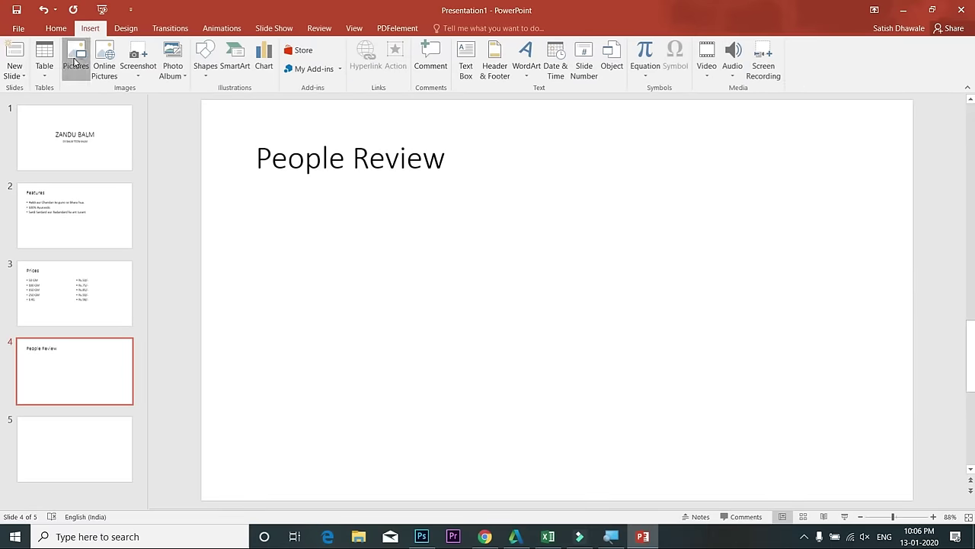
Open Insert Picture and navigate to the curasity folder in Documents
{"action": "left_click", "coordinate": [76, 61]}
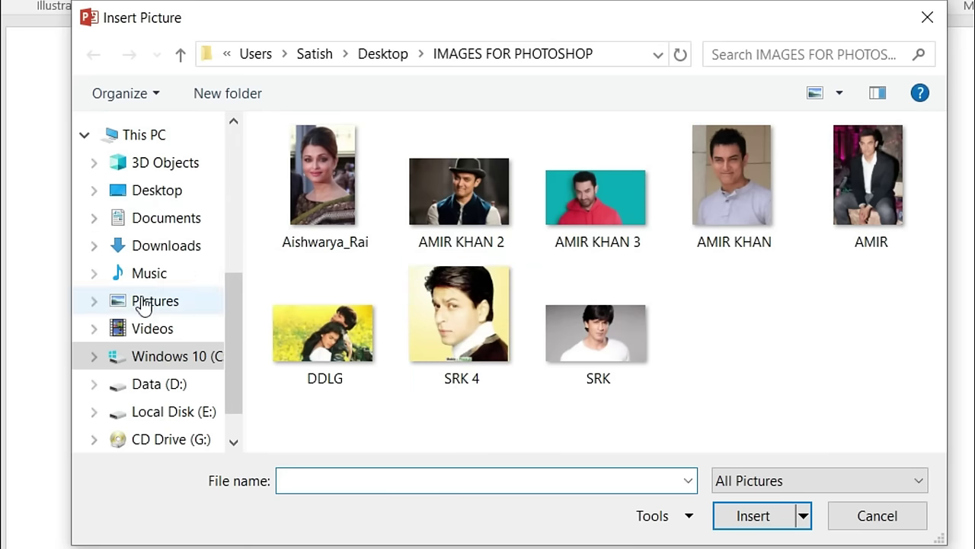
{"action": "left_click", "coordinate": [150, 221]}
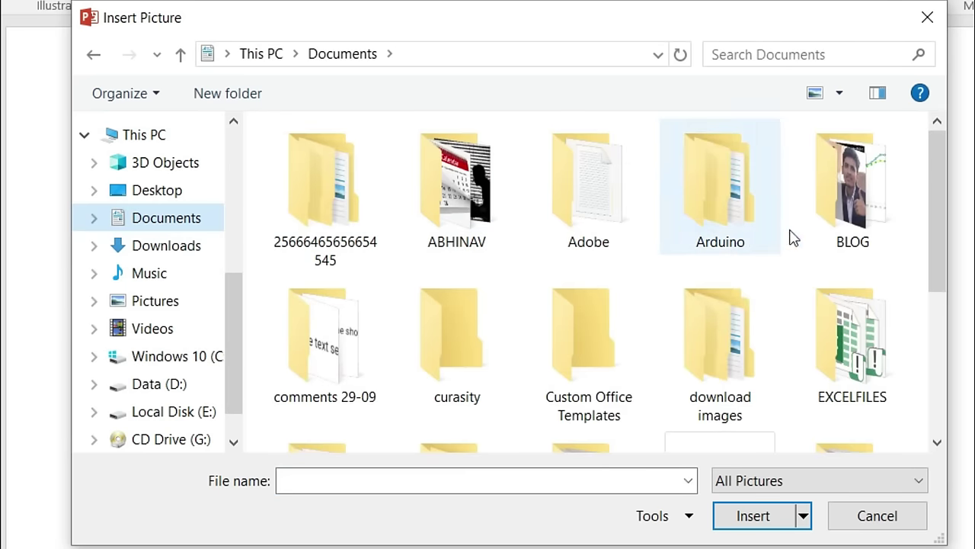
{"action": "left_click", "coordinate": [797, 236]}
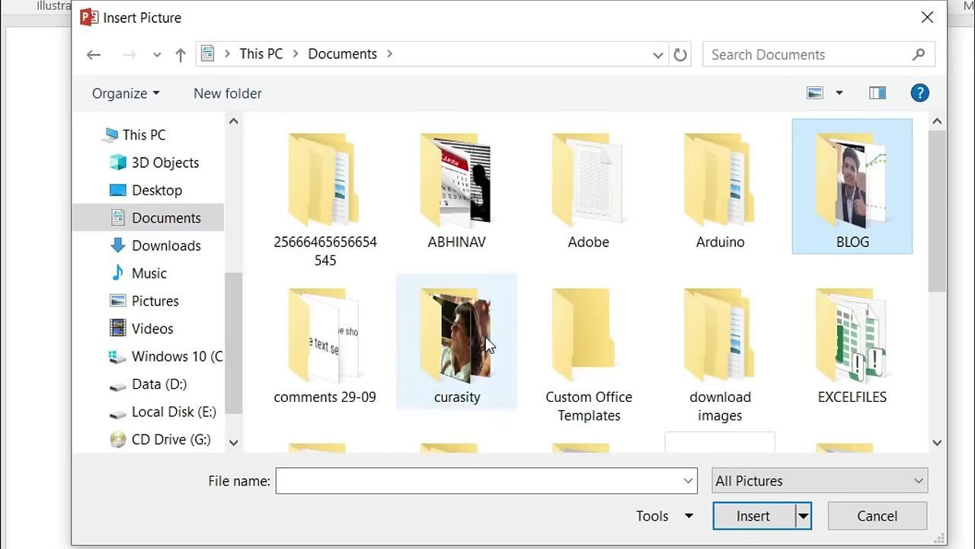
{"action": "double_click", "coordinate": [488, 345]}
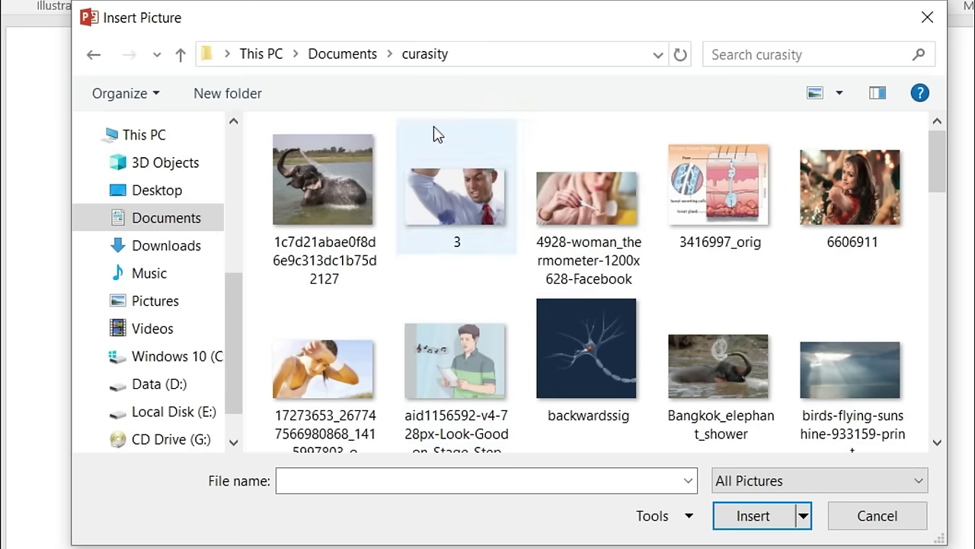
Select the pictures 6606911 and sleeping-shah1
{"action": "scroll", "coordinate": [570, 158], "scroll_direction": "down", "scroll_amount": 1}
{"action": "scroll", "coordinate": [565, 215], "scroll_direction": "down", "scroll_amount": 3}
{"action": "scroll", "coordinate": [564, 214], "scroll_direction": "up", "scroll_amount": 2}
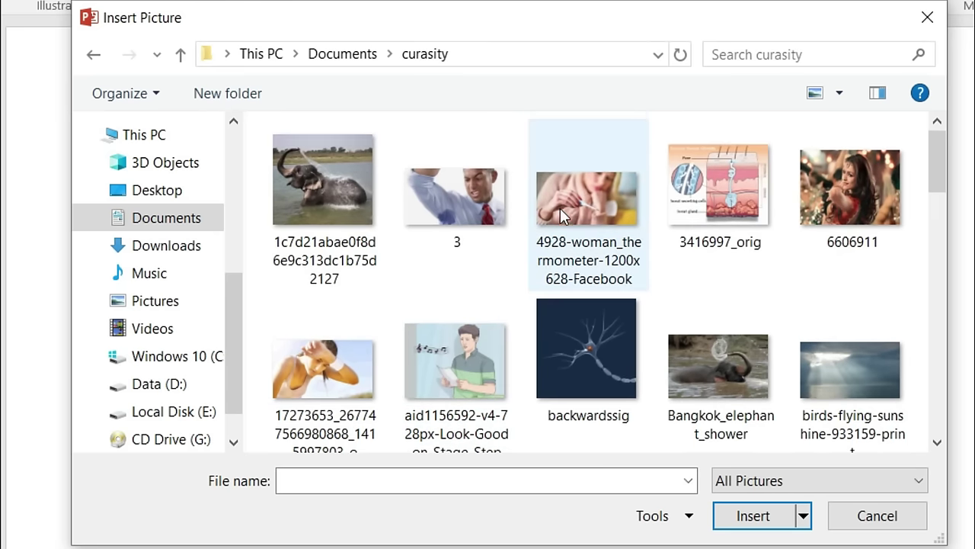
{"action": "scroll", "coordinate": [513, 218], "scroll_direction": "down", "scroll_amount": 2}
{"action": "scroll", "coordinate": [512, 226], "scroll_direction": "up", "scroll_amount": 2}
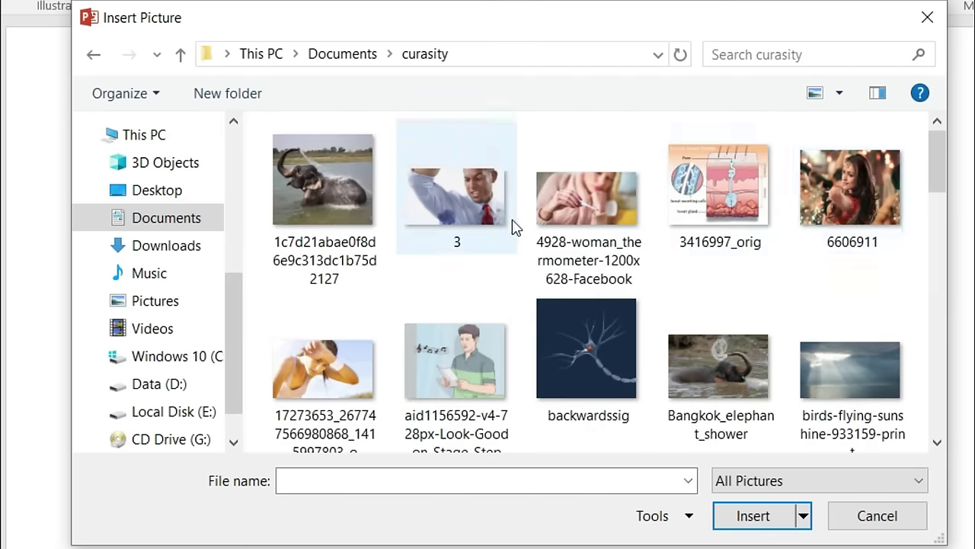
{"action": "left_click", "coordinate": [845, 197]}
{"action": "scroll", "coordinate": [845, 197], "scroll_direction": "down", "scroll_amount": 3}
{"action": "scroll", "coordinate": [820, 221], "scroll_direction": "down", "scroll_amount": 2}
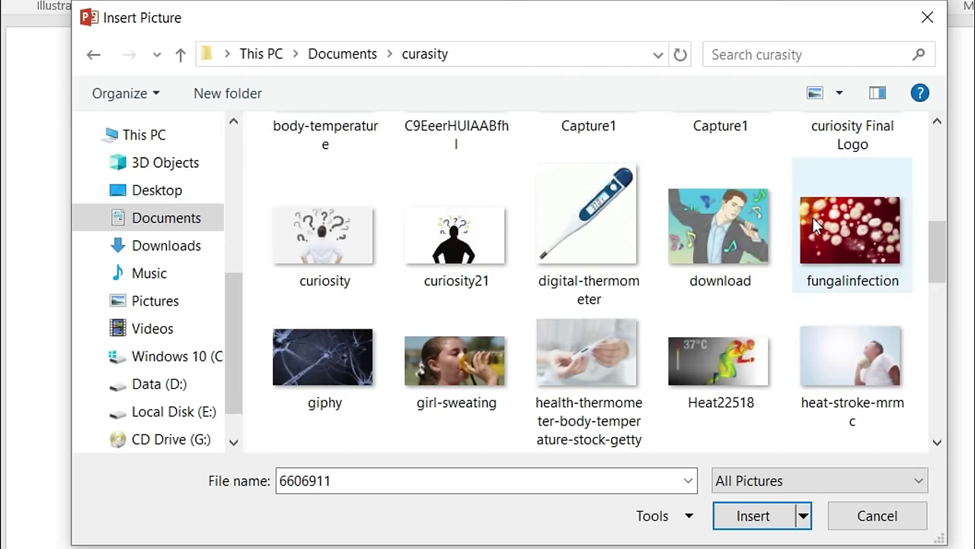
{"action": "scroll", "coordinate": [801, 224], "scroll_direction": "down", "scroll_amount": 2}
{"action": "scroll", "coordinate": [377, 214], "scroll_direction": "down", "scroll_amount": 5}
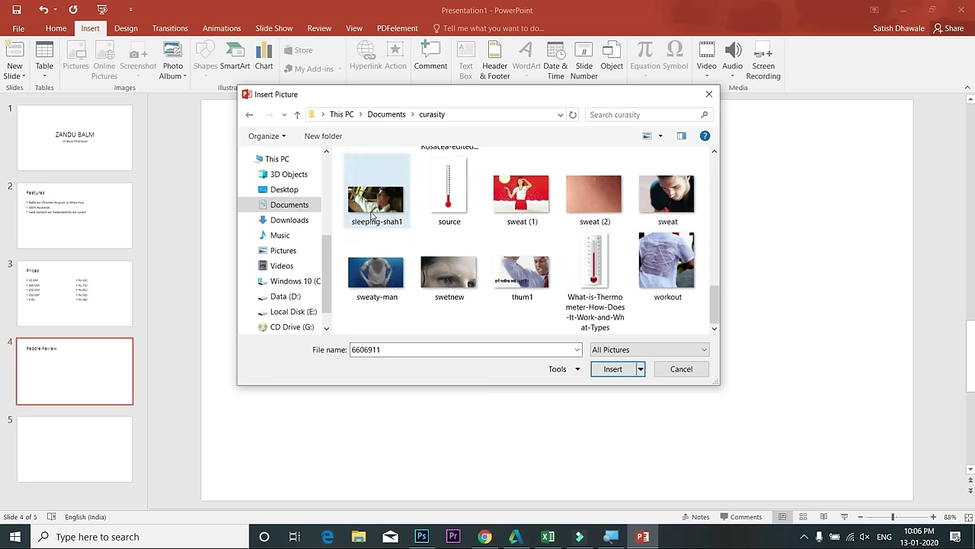
{"action": "left_click", "coordinate": [377, 200], "text": "ctrl"}
Insert both pictures and resize the sleeping man and dancing woman photos
{"action": "left_click", "coordinate": [603, 372]}
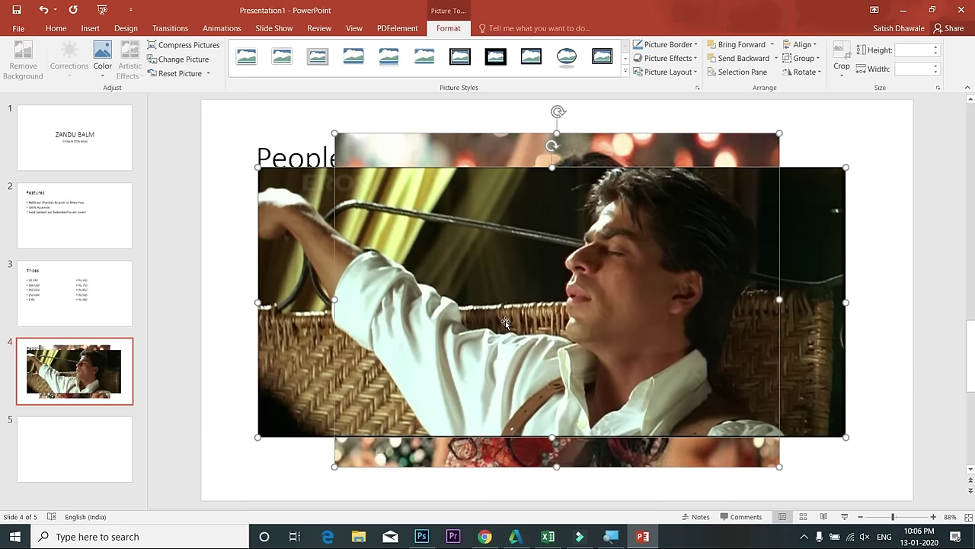
{"action": "left_click", "coordinate": [242, 241]}
{"action": "left_click", "coordinate": [715, 289]}
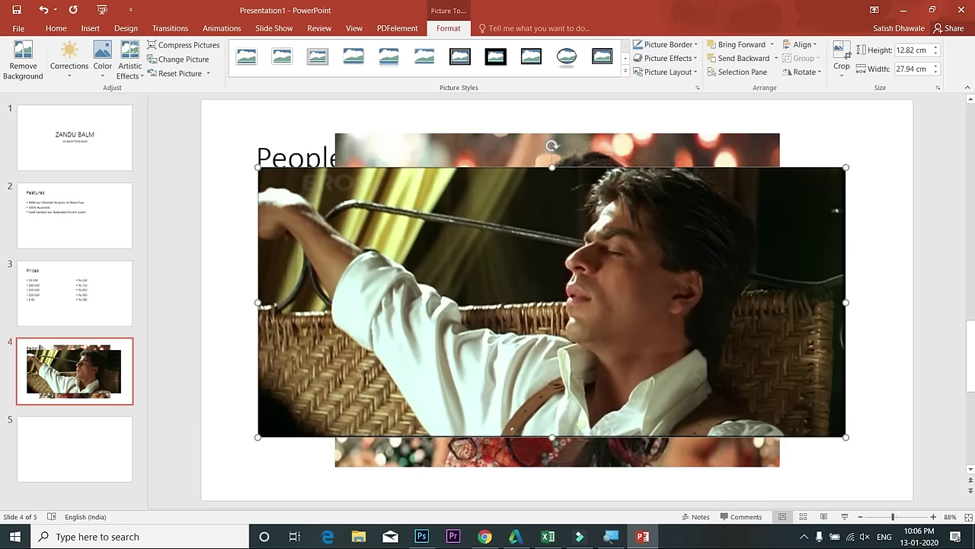
{"action": "left_click_drag", "start_coordinate": [846, 167], "coordinate": [519, 317]}
{"action": "left_click", "coordinate": [455, 292]}
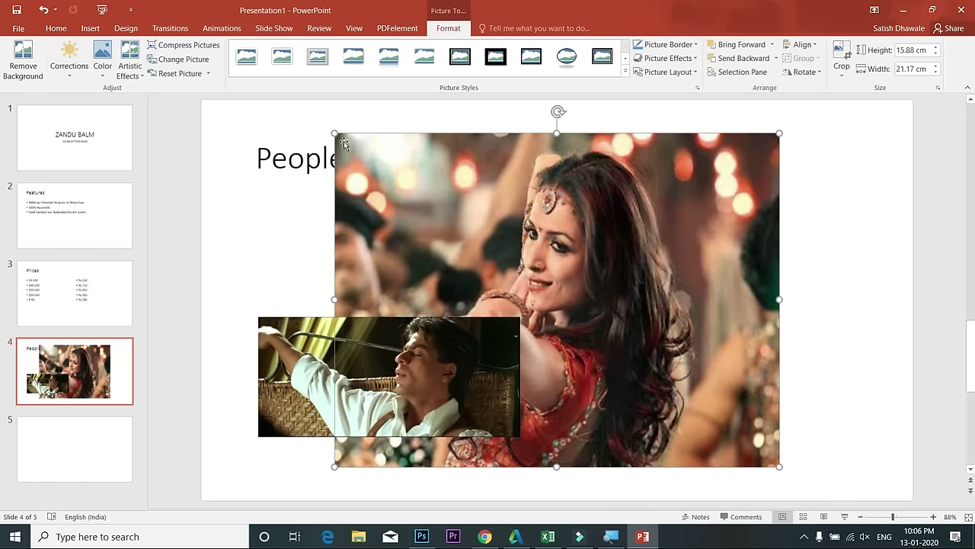
{"action": "left_click_drag", "start_coordinate": [336, 135], "coordinate": [573, 311]}
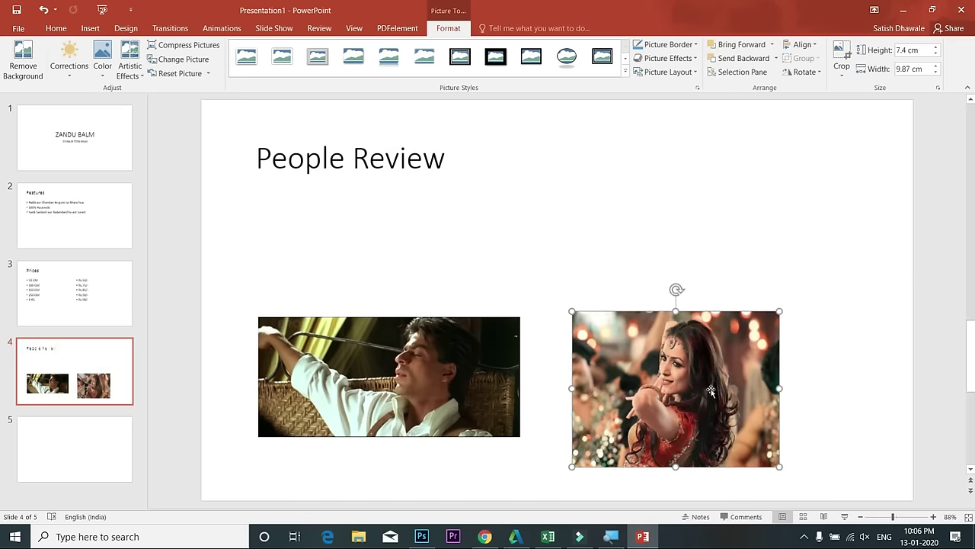
{"action": "left_click_drag", "start_coordinate": [710, 391], "coordinate": [753, 325]}
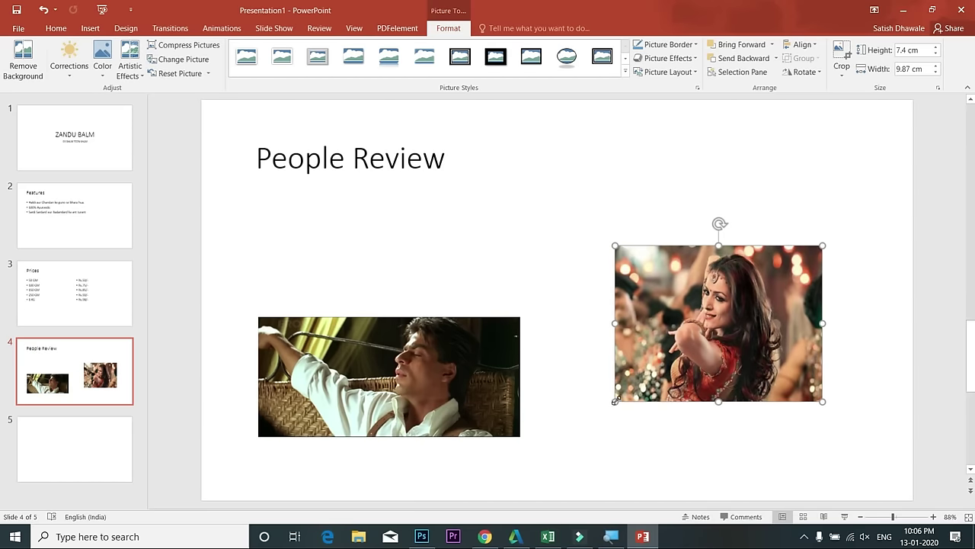
{"action": "left_click_drag", "start_coordinate": [615, 400], "coordinate": [553, 448]}
Enlarge the man's photo and spread the two photos side by side
{"action": "left_click", "coordinate": [490, 410]}
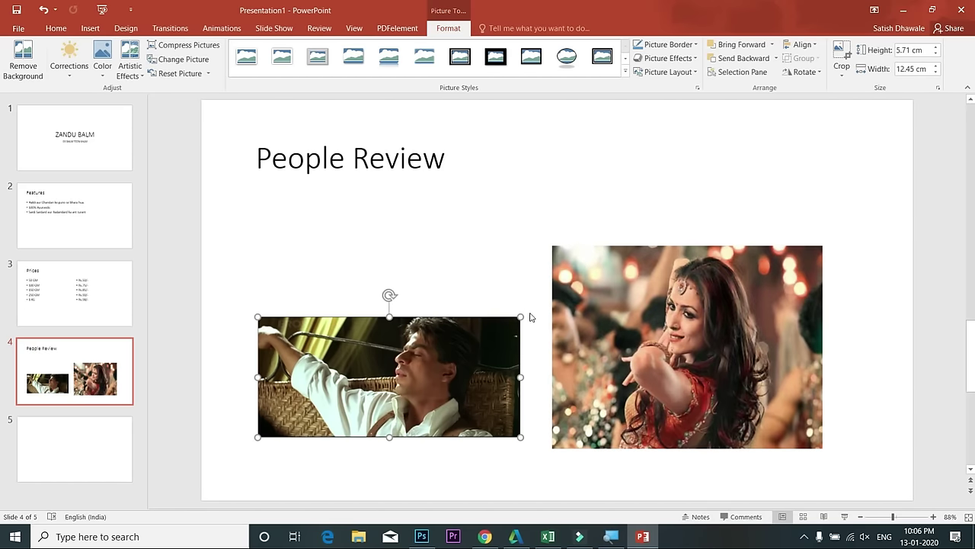
{"action": "left_click_drag", "start_coordinate": [520, 317], "coordinate": [640, 261]}
{"action": "left_click_drag", "start_coordinate": [487, 336], "coordinate": [449, 335]}
{"action": "left_click_drag", "start_coordinate": [711, 402], "coordinate": [774, 390]}
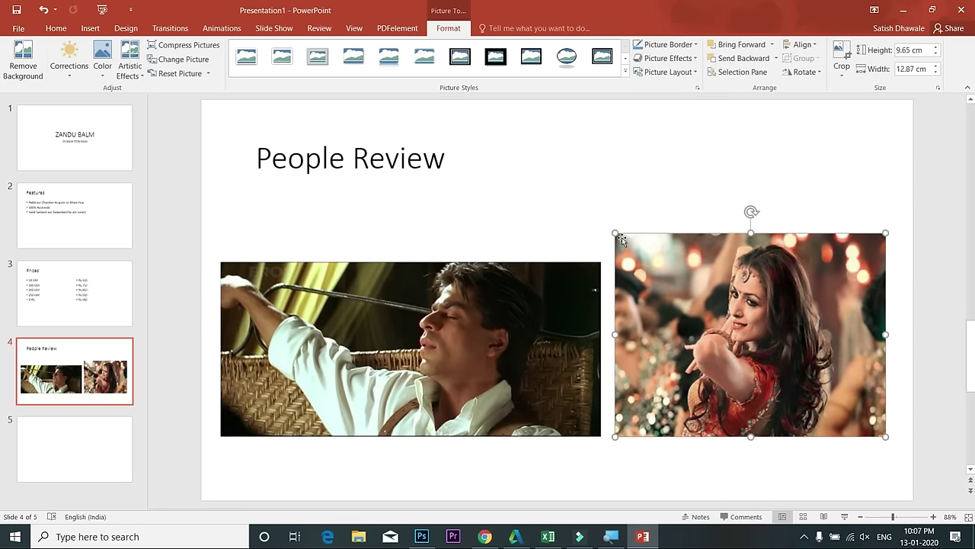
Crop a strip off the top of the woman's photo in two passes, bringing its height to 8.23 cm
{"action": "left_click", "coordinate": [841, 57]}
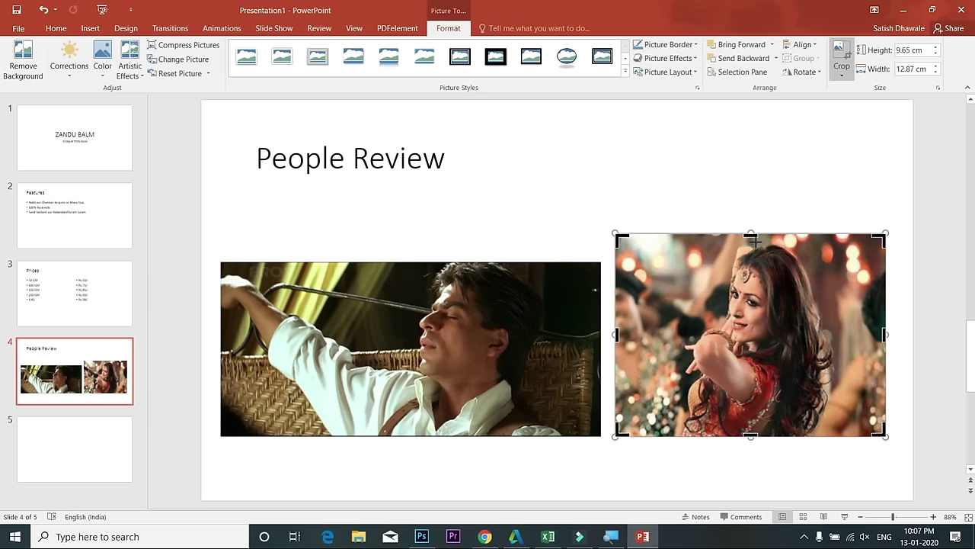
{"action": "left_click_drag", "start_coordinate": [753, 241], "coordinate": [753, 262]}
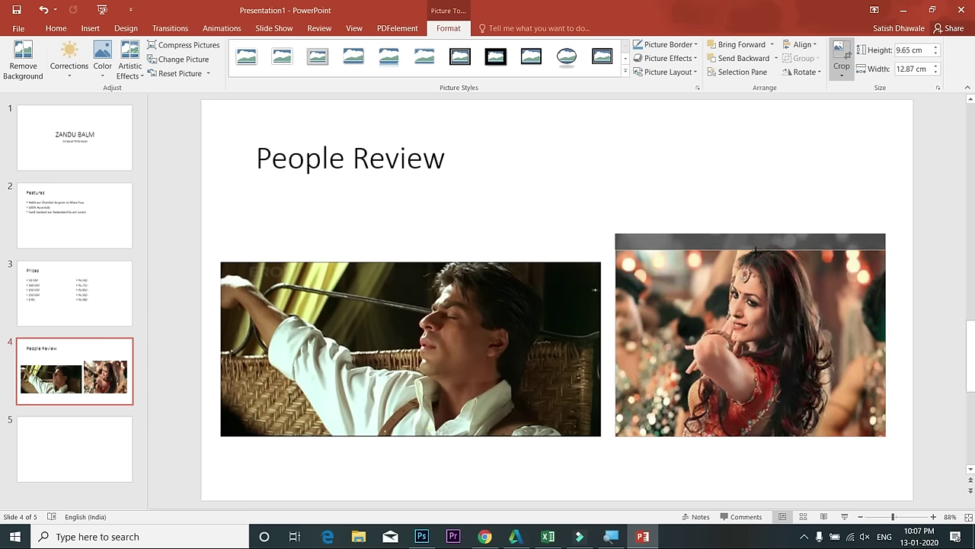
{"action": "left_click", "coordinate": [751, 210]}
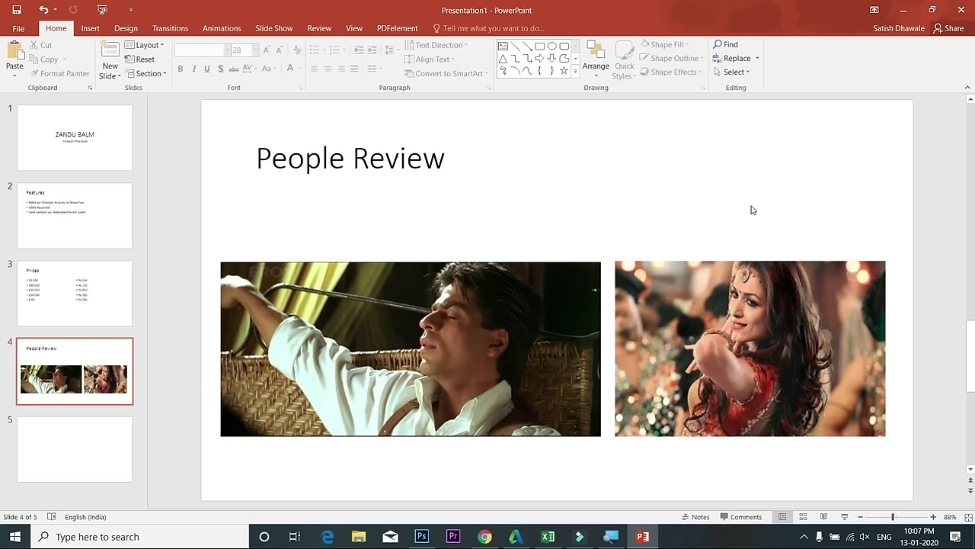
{"action": "left_click", "coordinate": [765, 321]}
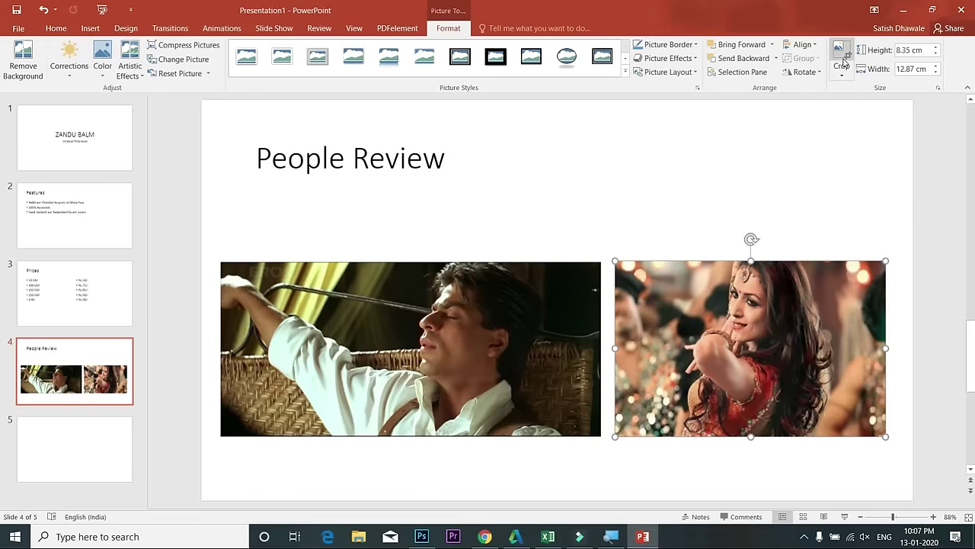
{"action": "left_click", "coordinate": [842, 60]}
{"action": "left_click_drag", "start_coordinate": [751, 263], "coordinate": [752, 265]}
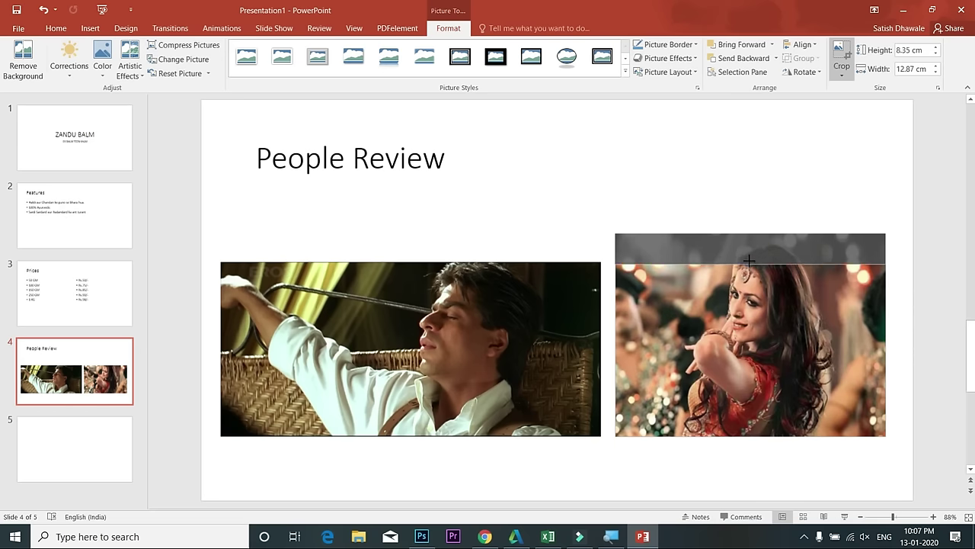
{"action": "left_click", "coordinate": [758, 213]}
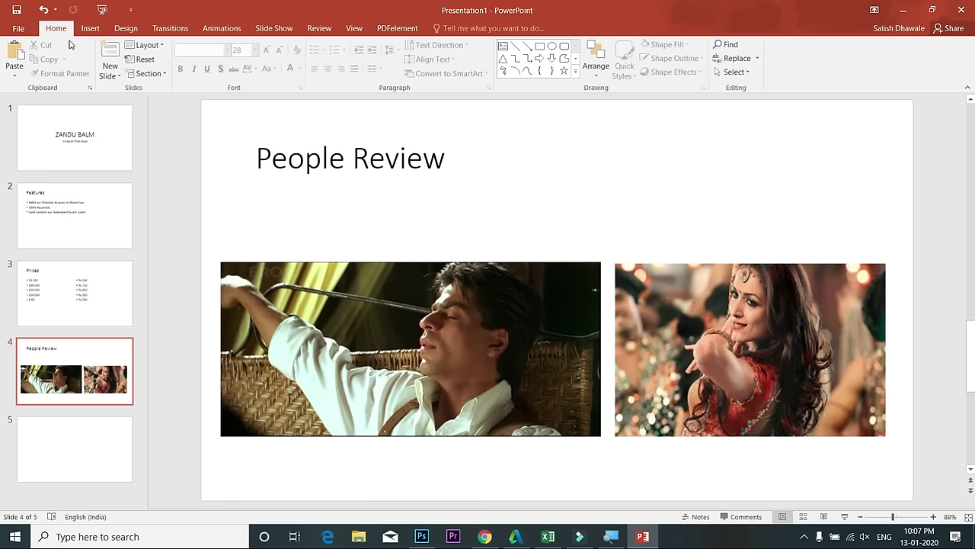
{"action": "left_click", "coordinate": [99, 28]}
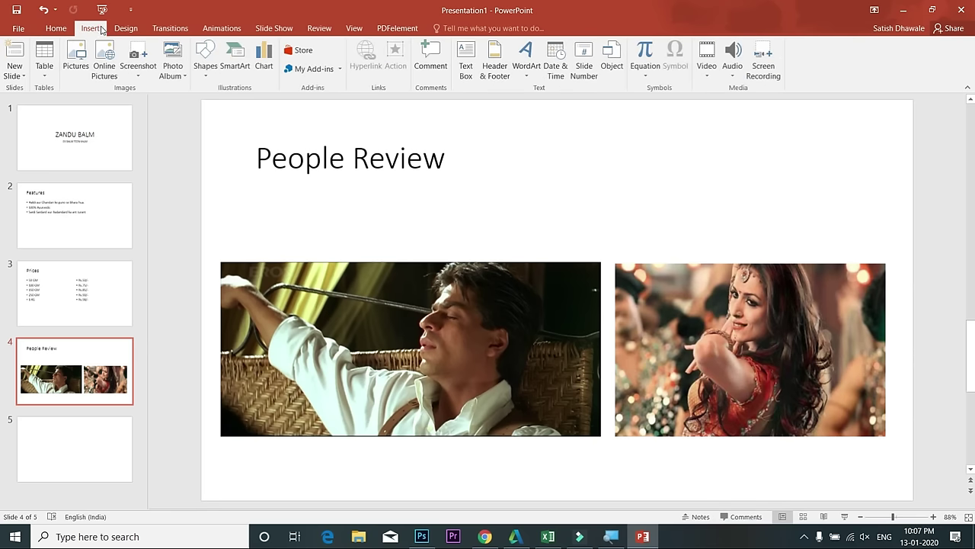
Draw an oval callout above the man's photo reading 'Heee..Zandu Balm thanks a lot'
{"action": "left_click", "coordinate": [203, 77]}
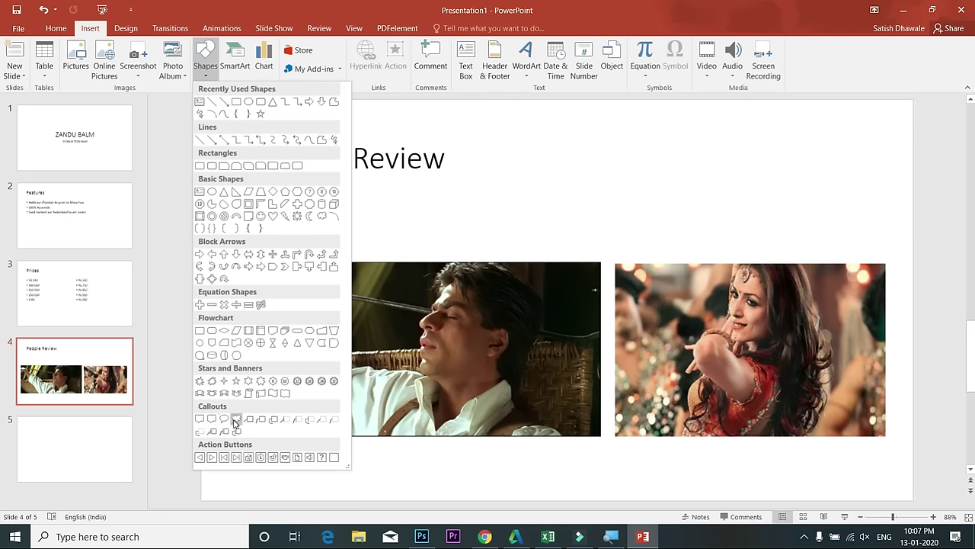
{"action": "left_click", "coordinate": [236, 420]}
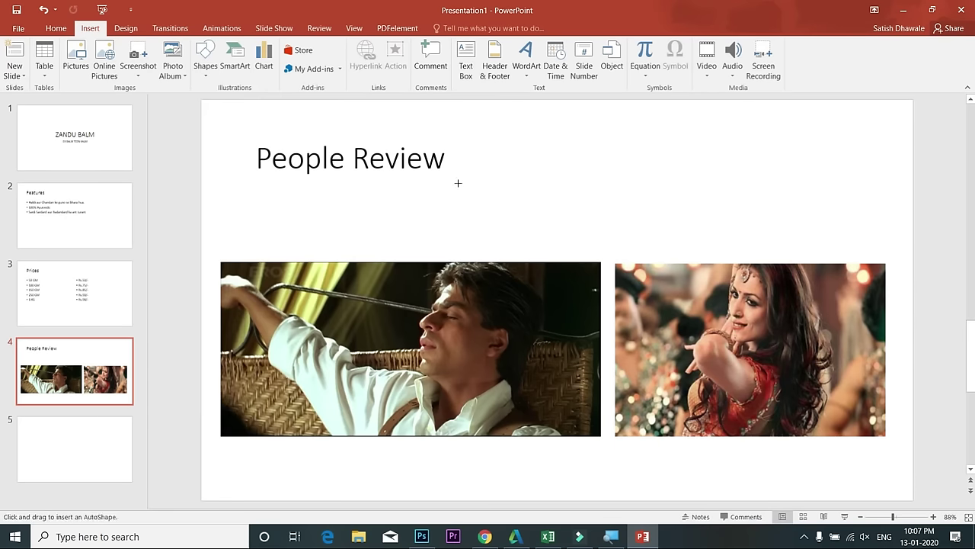
{"action": "left_click_drag", "start_coordinate": [453, 164], "coordinate": [571, 273]}
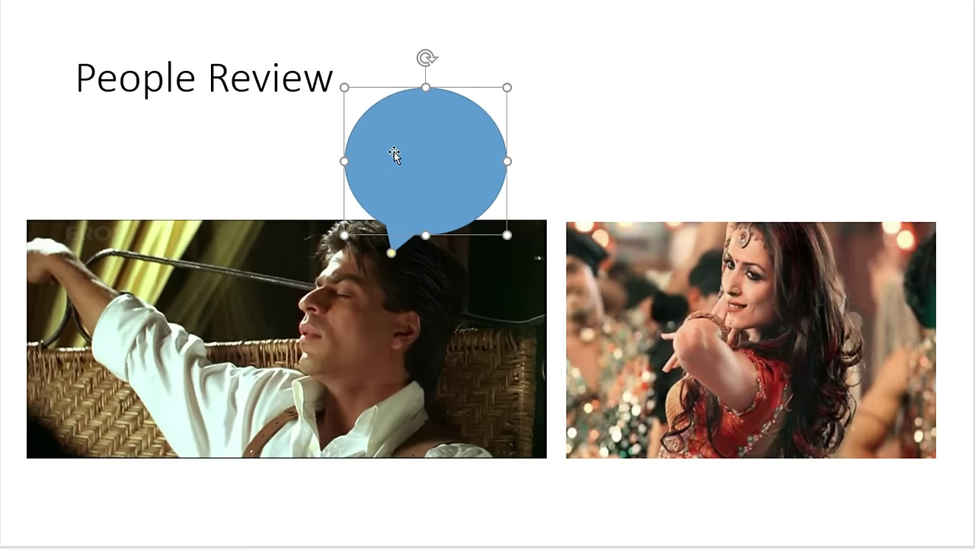
{"action": "right_click", "coordinate": [392, 152]}
{"action": "left_click", "coordinate": [446, 249]}
{"action": "type", "text": "du Balm thanks a lot"}
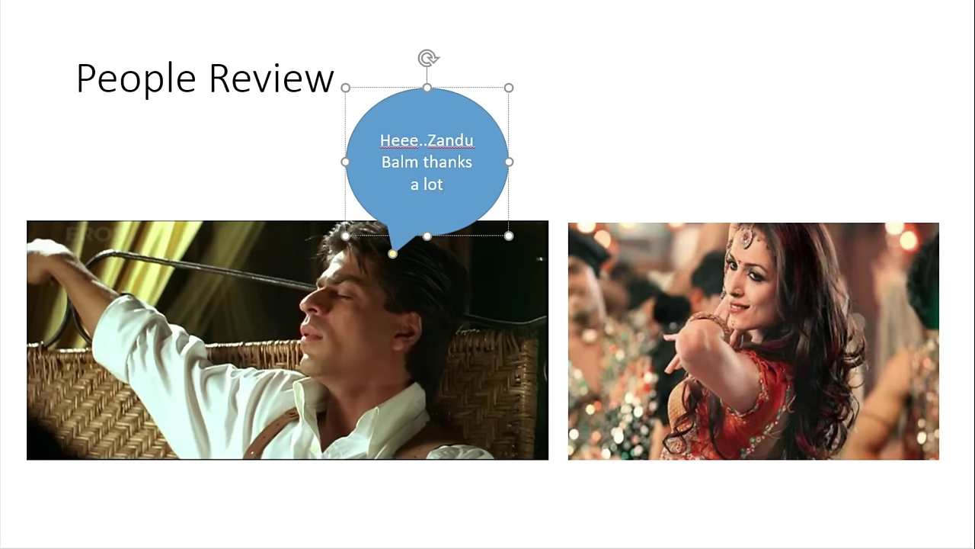
{"action": "left_click", "coordinate": [619, 150]}
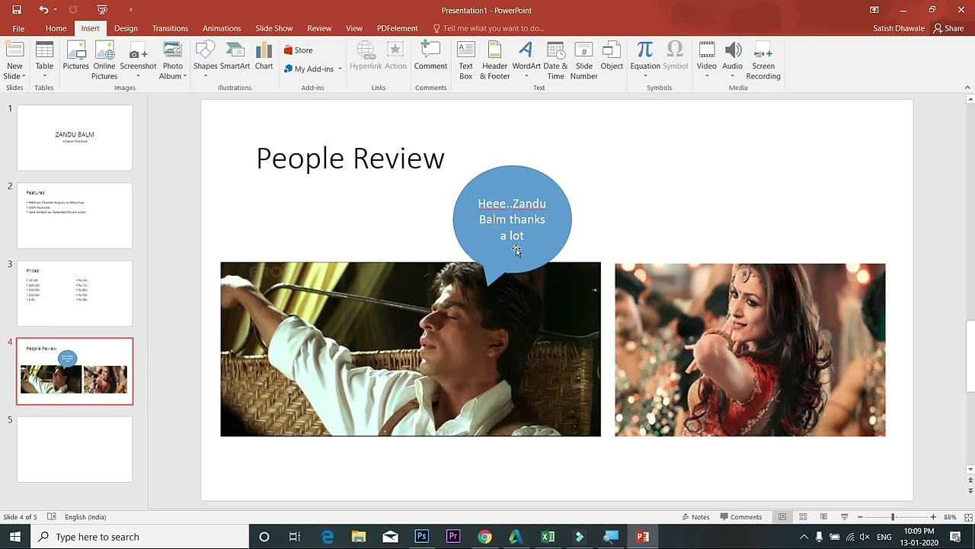
Draw a thought-cloud callout above the woman's photo with its tail pointing down at her
{"action": "left_click", "coordinate": [205, 59]}
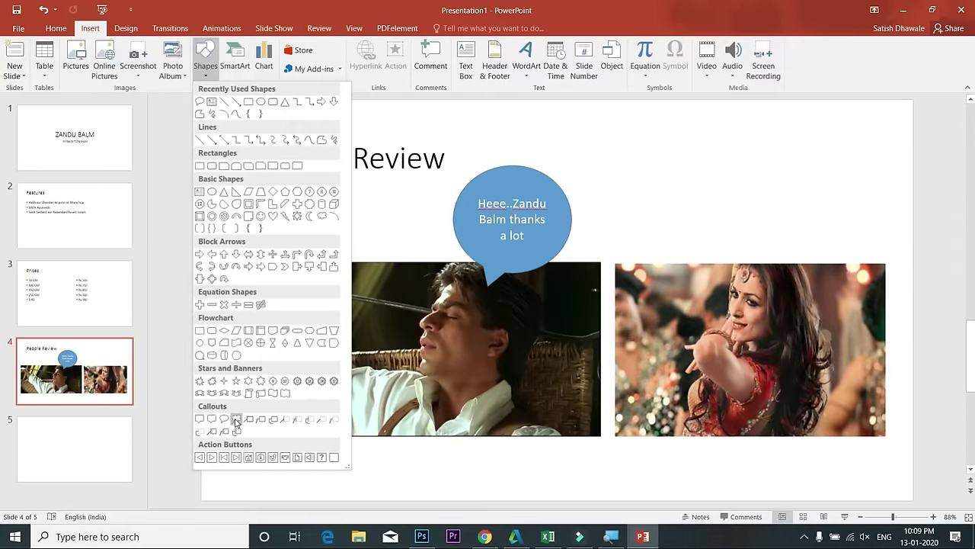
{"action": "left_click", "coordinate": [236, 420]}
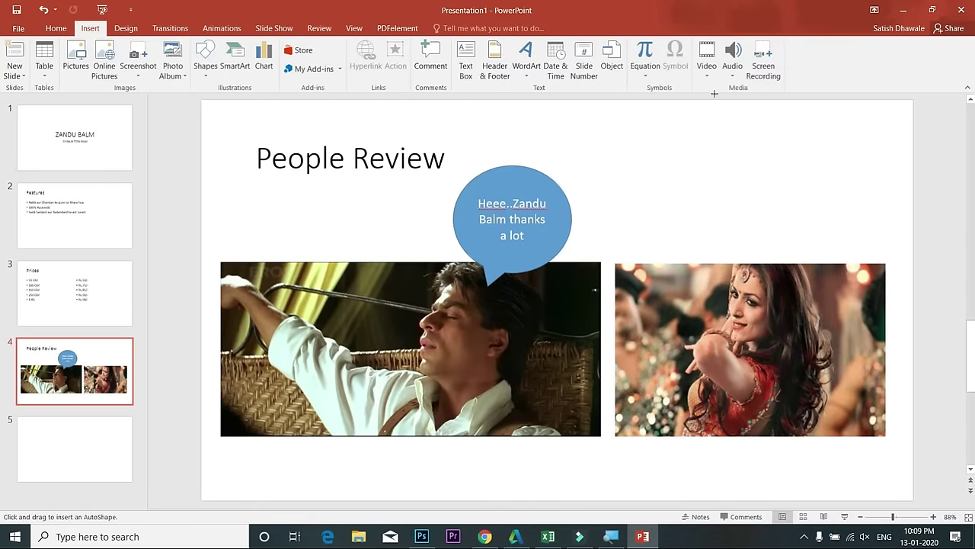
{"action": "left_click_drag", "start_coordinate": [808, 230], "coordinate": [705, 126]}
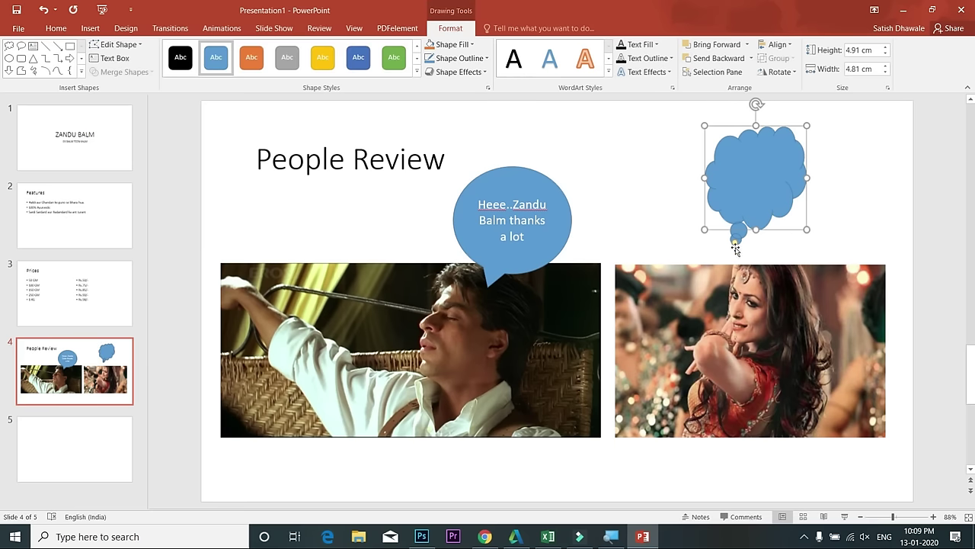
{"action": "left_click_drag", "start_coordinate": [735, 241], "coordinate": [775, 272]}
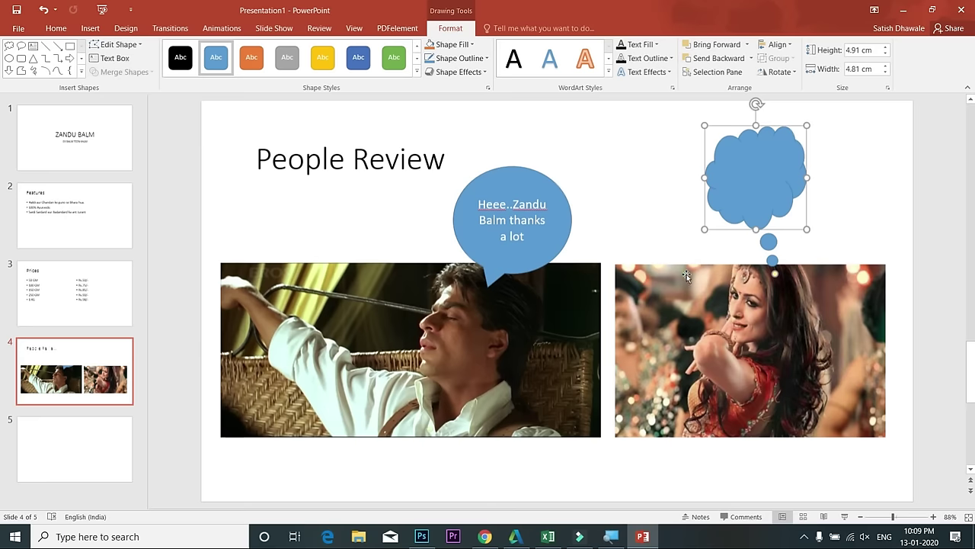
Point the speech bubble's tail at the man's head
{"action": "left_click", "coordinate": [513, 272]}
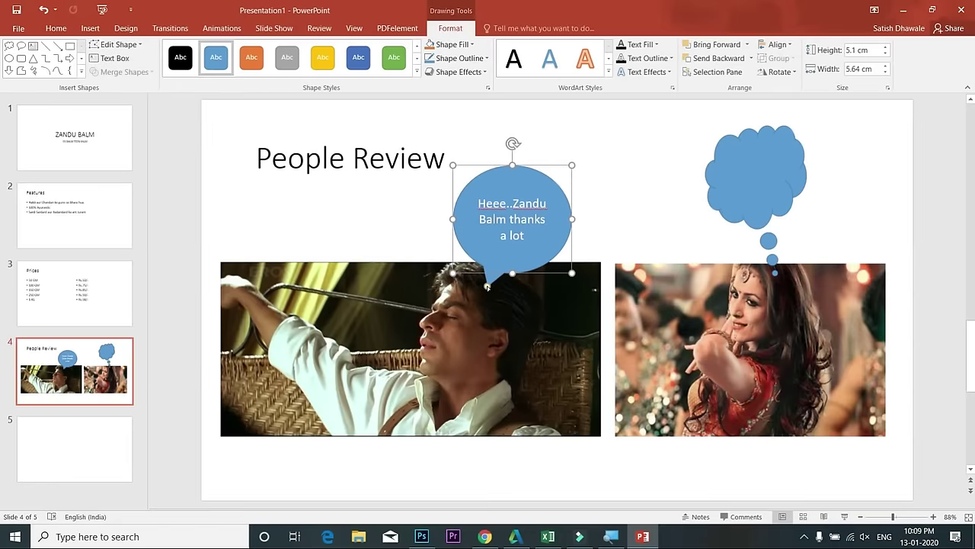
{"action": "mouse_move", "coordinate": [487, 288]}
{"action": "left_mouse_down"}
{"action": "mouse_move", "coordinate": [481, 309]}
{"action": "mouse_move", "coordinate": [426, 349]}
{"action": "left_mouse_up"}
{"action": "left_click_drag", "start_coordinate": [432, 333], "coordinate": [475, 291]}
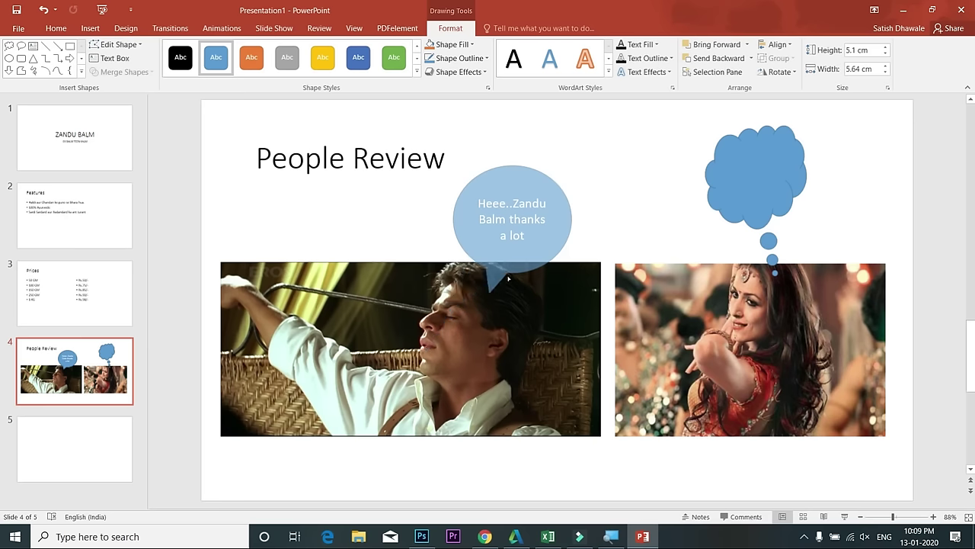
Widen the thought cloud to 6.56 cm and shift it slightly left
{"action": "left_click", "coordinate": [747, 204]}
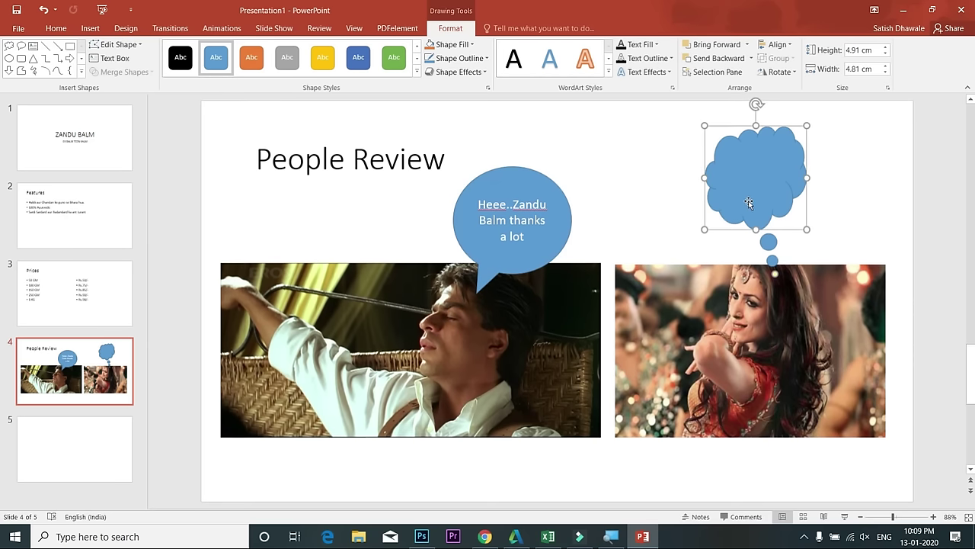
{"action": "left_click_drag", "start_coordinate": [774, 272], "coordinate": [768, 275]}
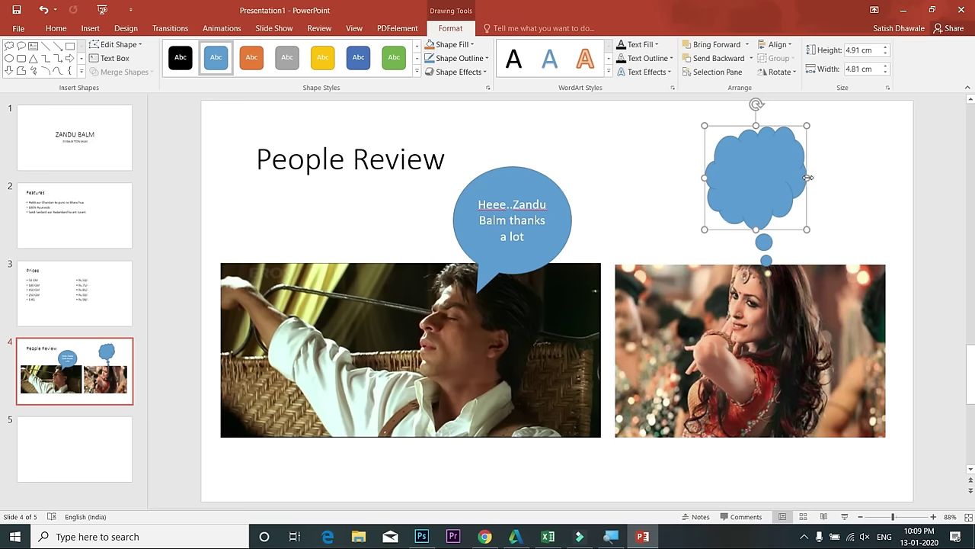
{"action": "left_click_drag", "start_coordinate": [808, 178], "coordinate": [827, 178]}
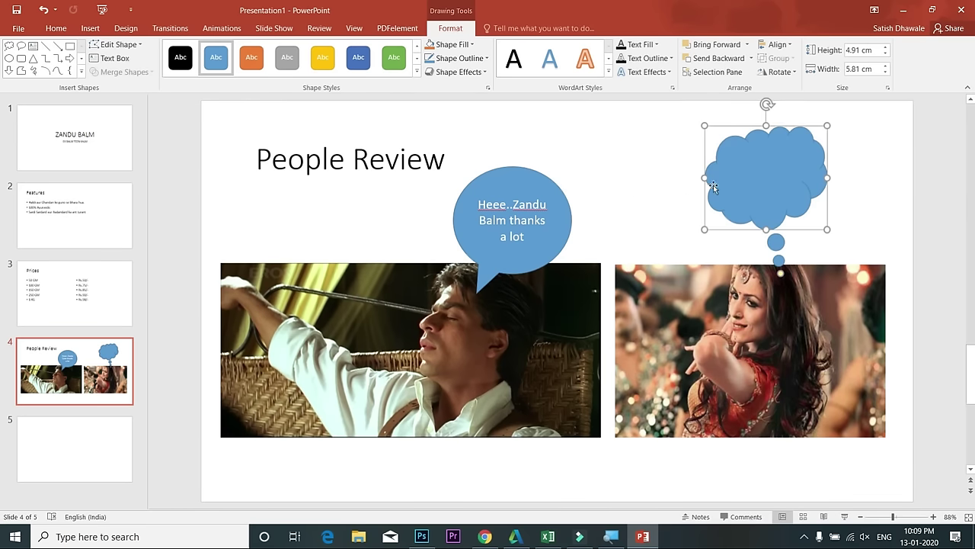
{"action": "left_click_drag", "start_coordinate": [707, 179], "coordinate": [690, 178]}
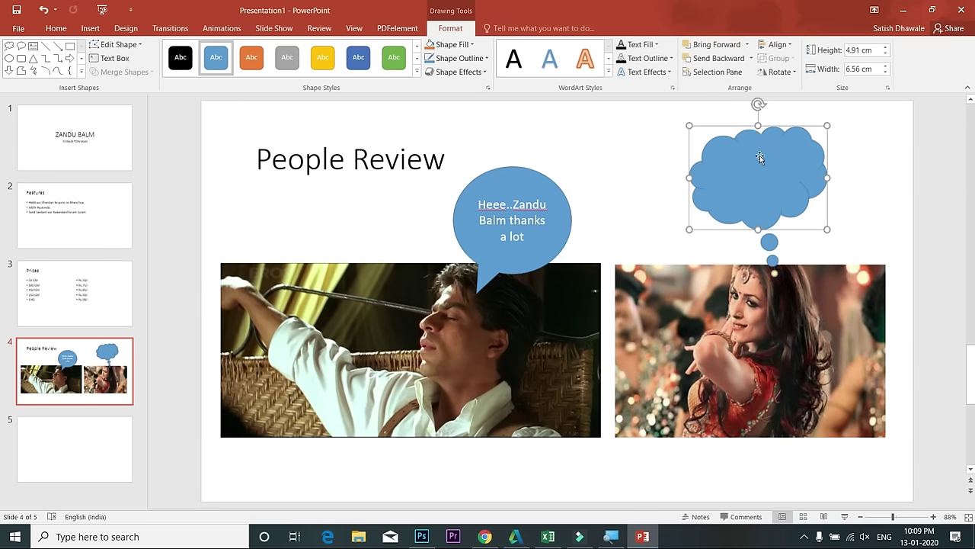
{"action": "left_click_drag", "start_coordinate": [759, 157], "coordinate": [750, 185]}
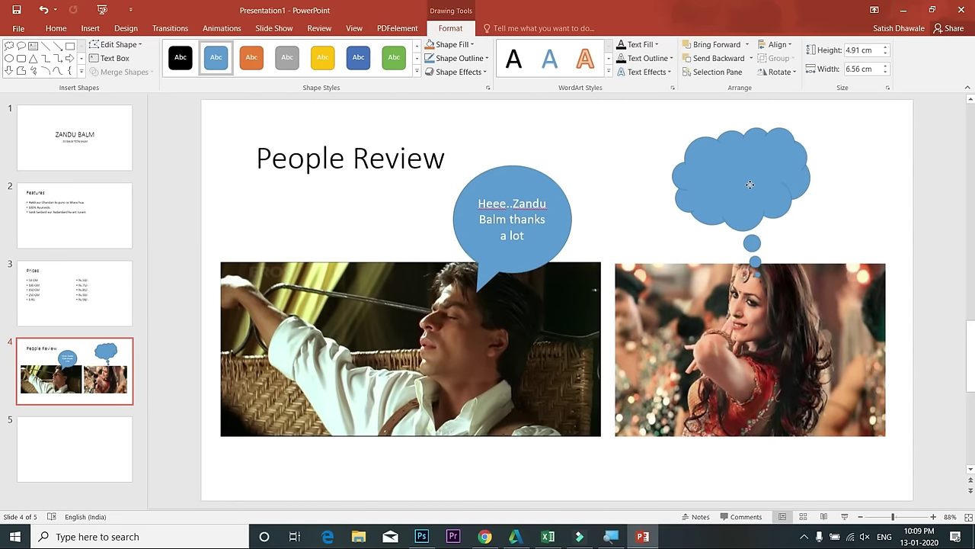
Write 'Thanks to zandu balm iski vajah se mai dance karne lagi' in the cloud and preview it
{"action": "right_click", "coordinate": [748, 186]}
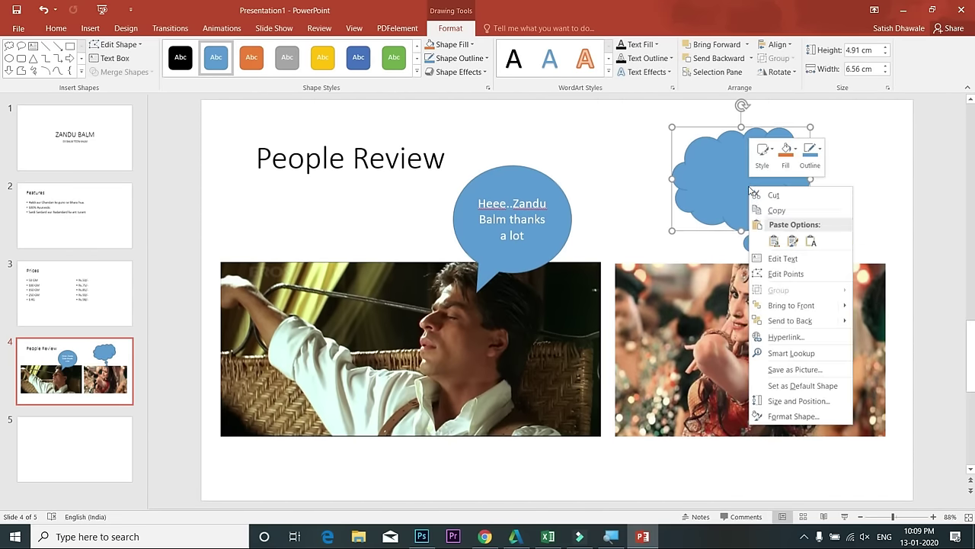
{"action": "left_click", "coordinate": [801, 259]}
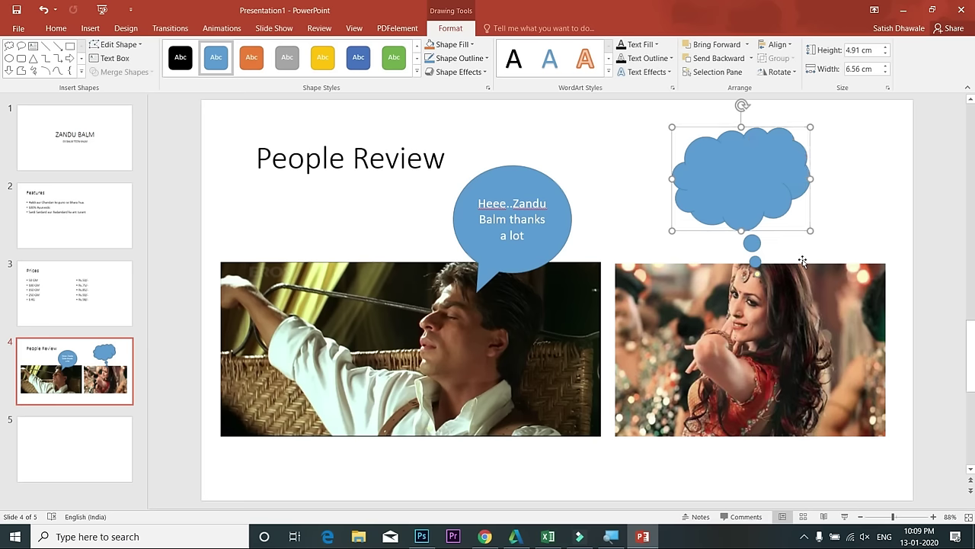
{"action": "type", "text": "thanks"}
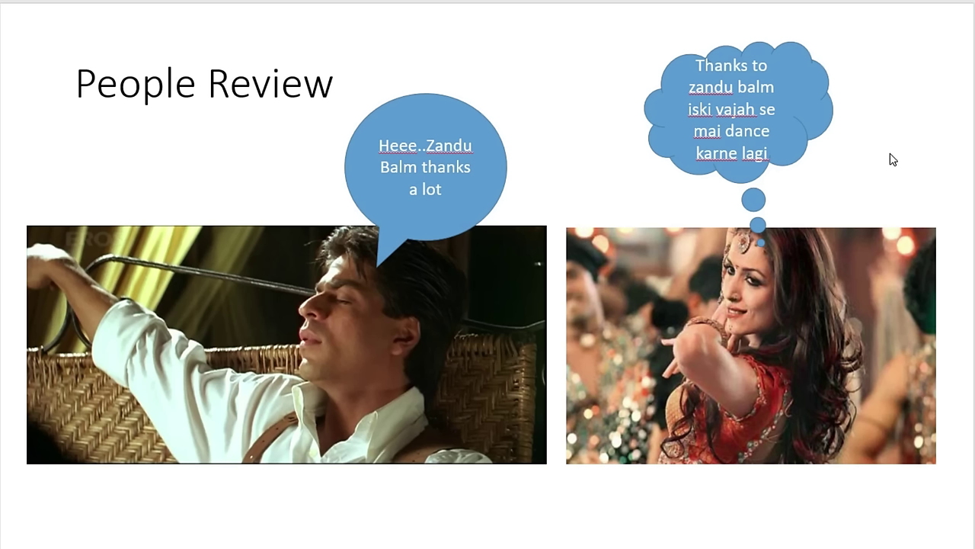
{"action": "key", "text": "Escape"}
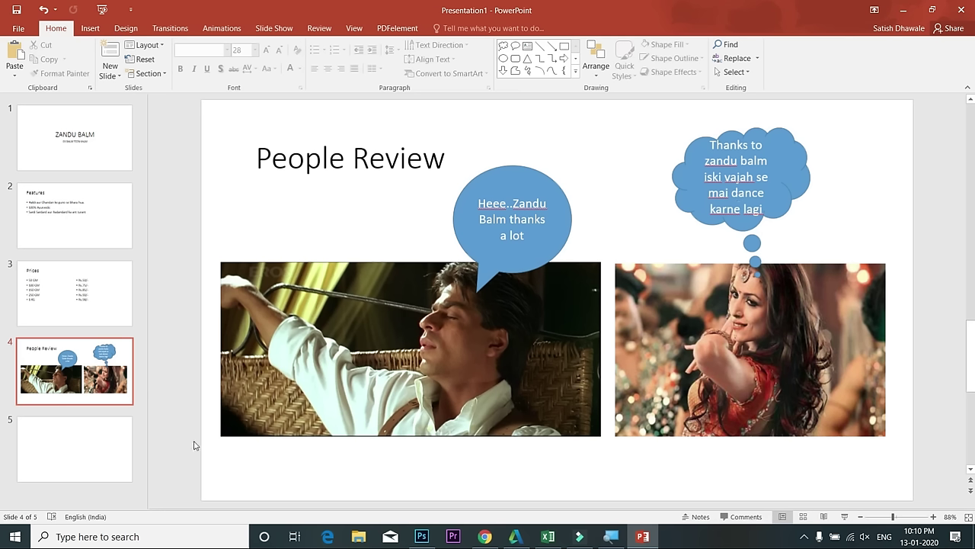
Title slide 5 'Thank you for watching', use the Title Only layout, and move the title mid-slide
{"action": "left_click", "coordinate": [74, 465]}
{"action": "left_click", "coordinate": [449, 171]}
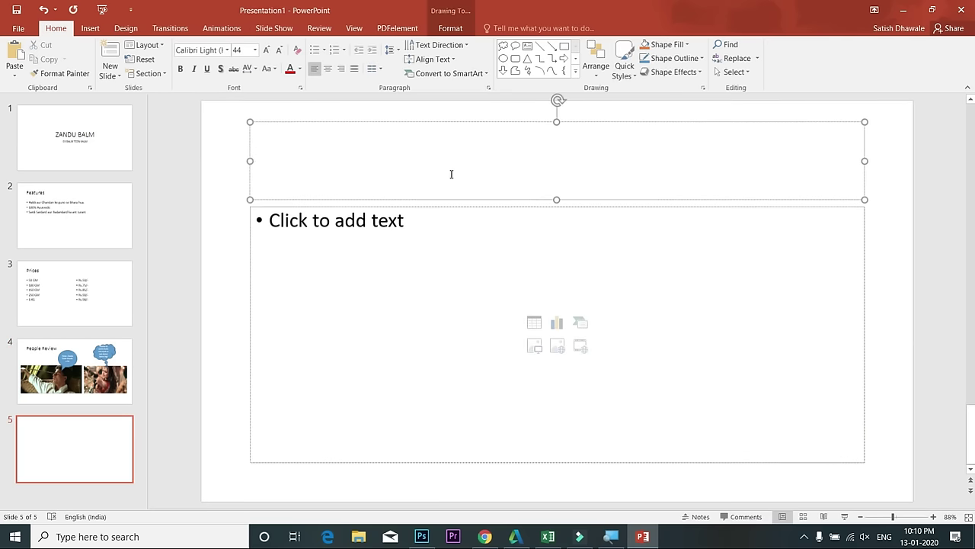
{"action": "type", "text": "Thank you for watching"}
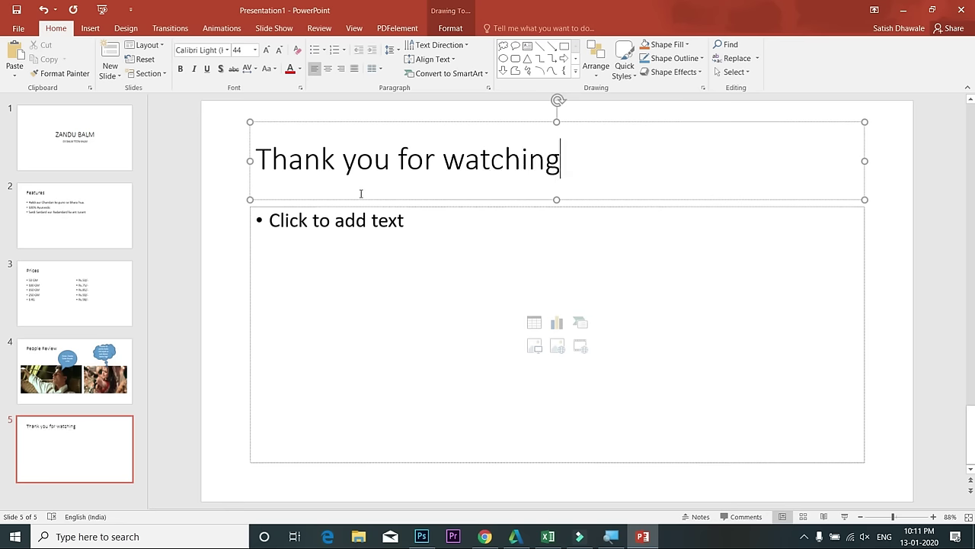
{"action": "left_click", "coordinate": [145, 45]}
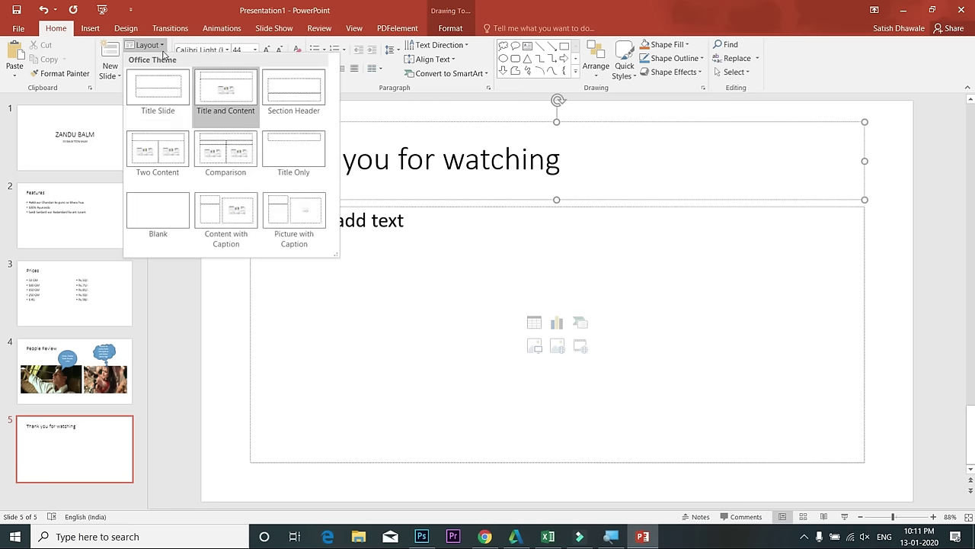
{"action": "key", "text": "Escape"}
{"action": "mouse_move", "coordinate": [503, 122]}
{"action": "left_mouse_down"}
{"action": "mouse_move", "coordinate": [519, 174]}
{"action": "mouse_move", "coordinate": [514, 248]}
{"action": "left_mouse_up"}
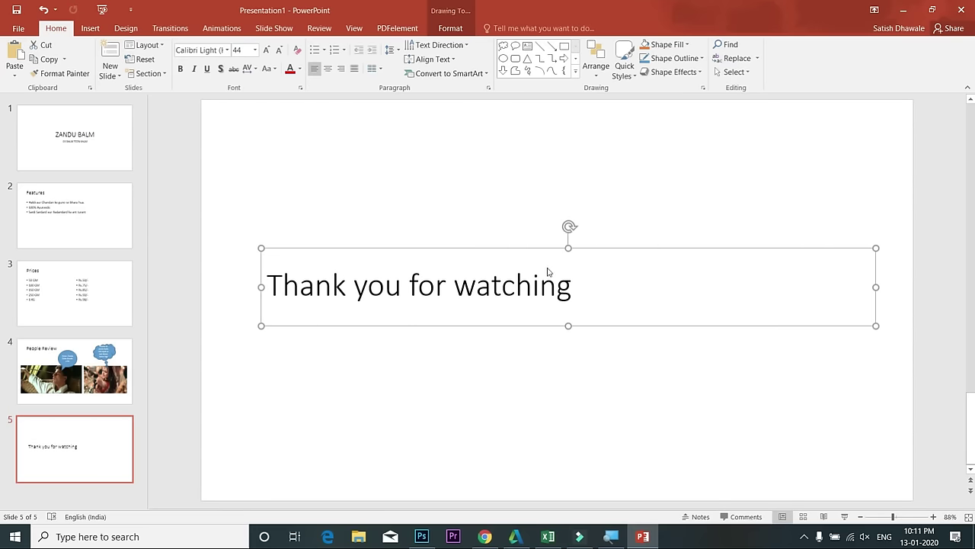
{"action": "left_click", "coordinate": [349, 192]}
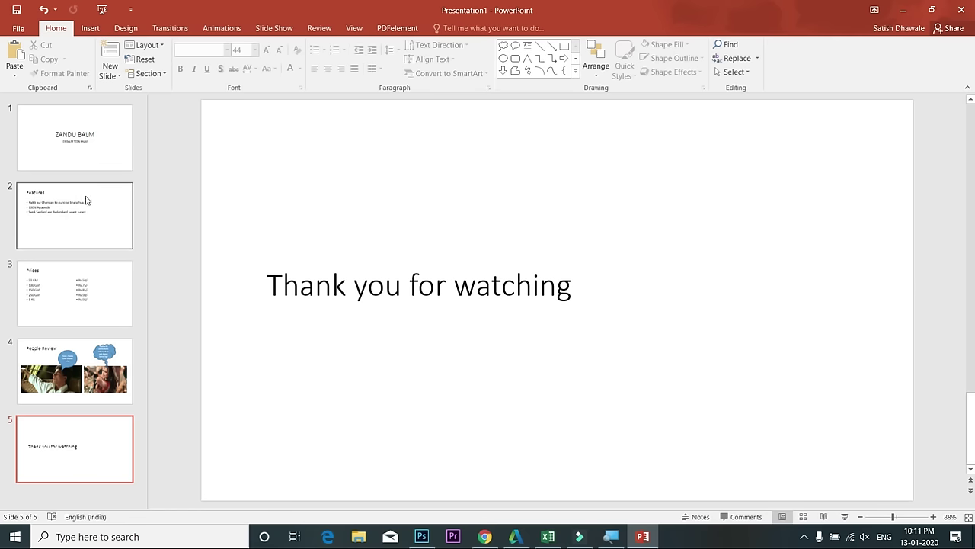
Flip through all five slides from ZANDU BALM to 'Thank you for watching' and back
{"action": "left_click", "coordinate": [87, 154]}
{"action": "left_click", "coordinate": [87, 232]}
{"action": "left_click", "coordinate": [87, 301]}
{"action": "left_click", "coordinate": [87, 369]}
{"action": "left_click", "coordinate": [73, 469]}
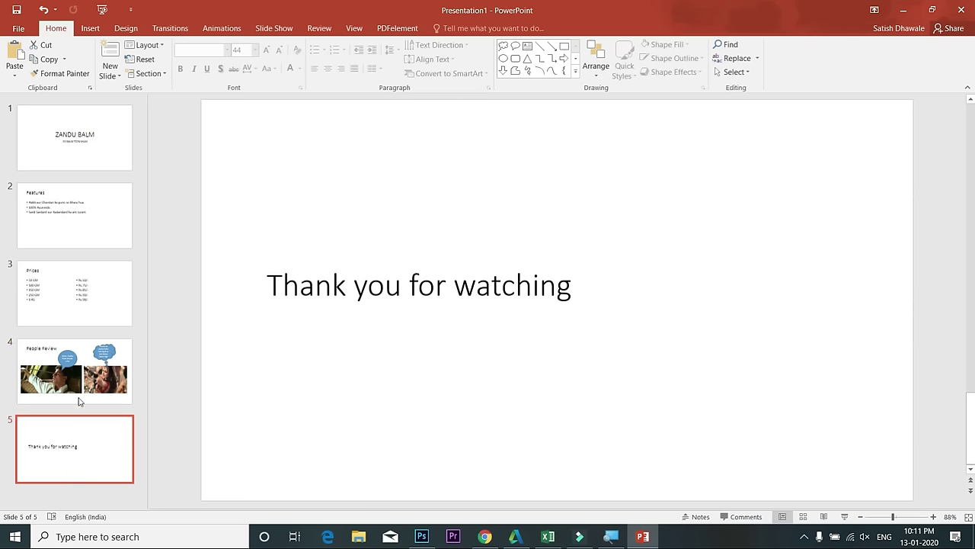
{"action": "left_click", "coordinate": [86, 149]}
{"action": "left_click", "coordinate": [103, 235]}
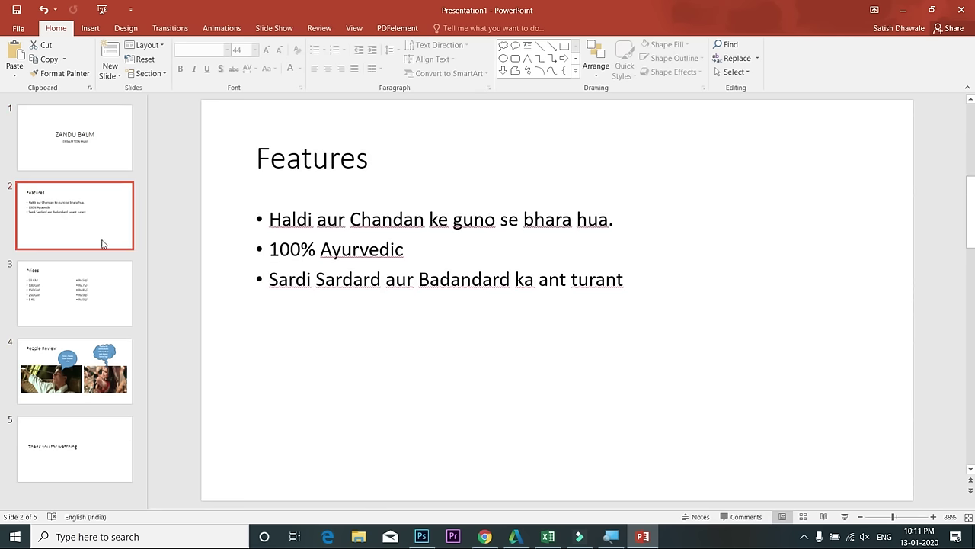
{"action": "left_click", "coordinate": [93, 296]}
{"action": "left_click", "coordinate": [93, 367]}
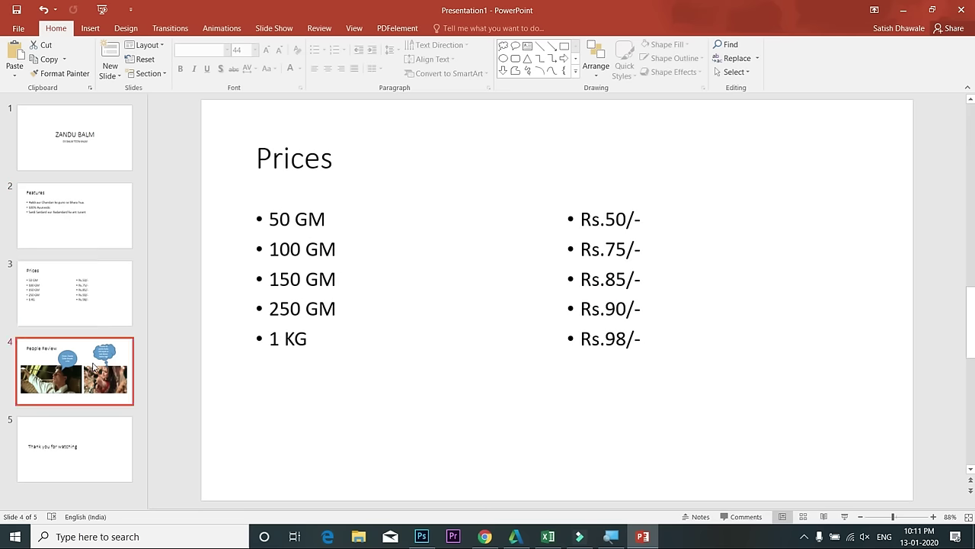
{"action": "key", "text": "Up"}
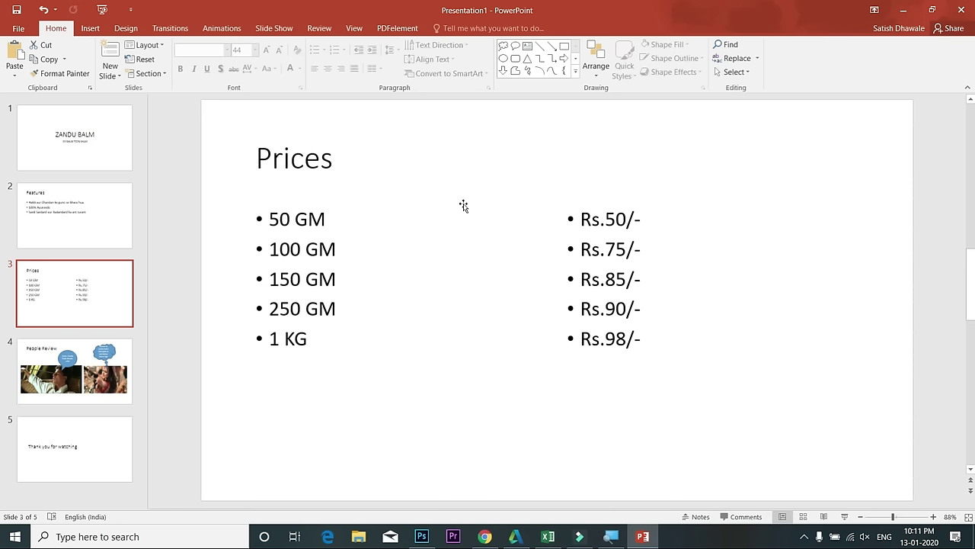
Glance at the Layout and Shapes galleries without changes, then return to the ZANDU BALM title slide
{"action": "left_click", "coordinate": [145, 45]}
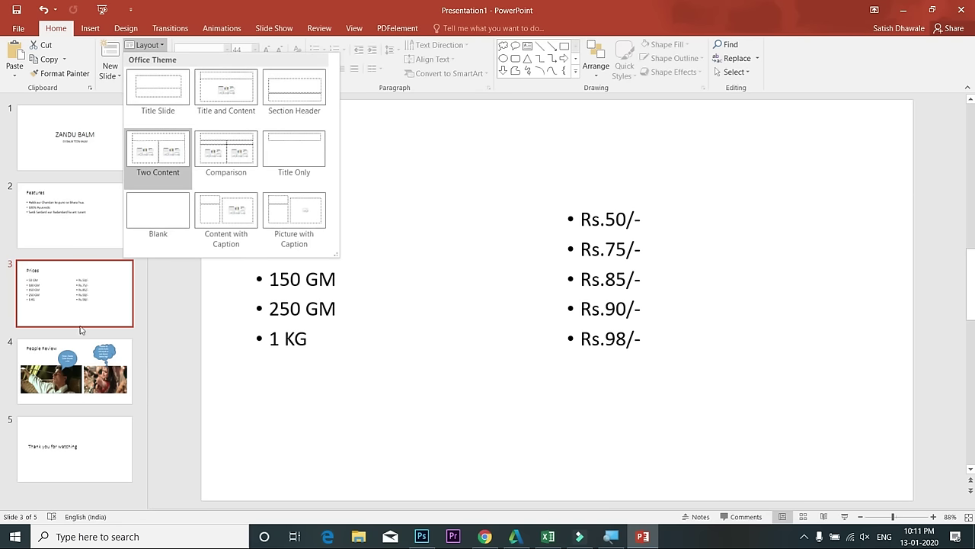
{"action": "left_click", "coordinate": [76, 369]}
{"action": "left_click", "coordinate": [77, 369]}
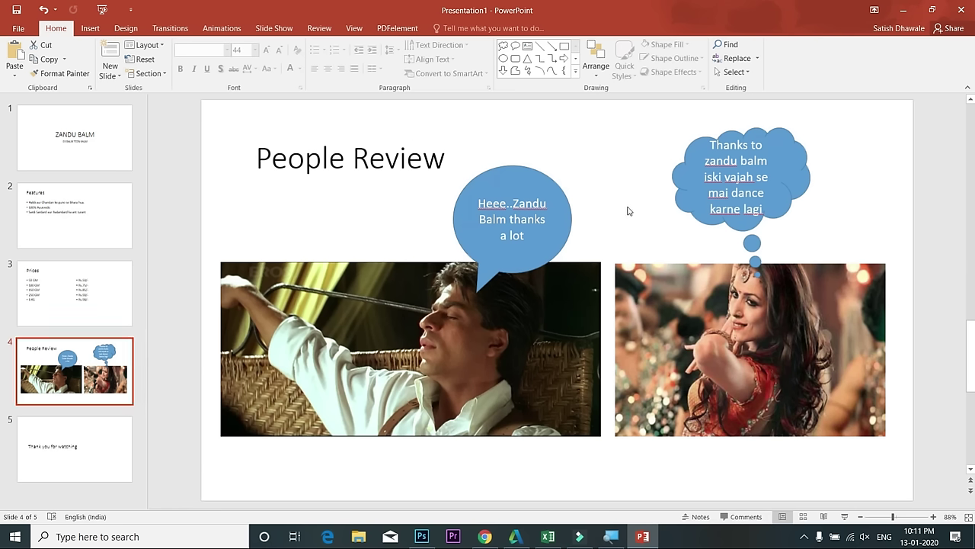
{"action": "left_click", "coordinate": [871, 224]}
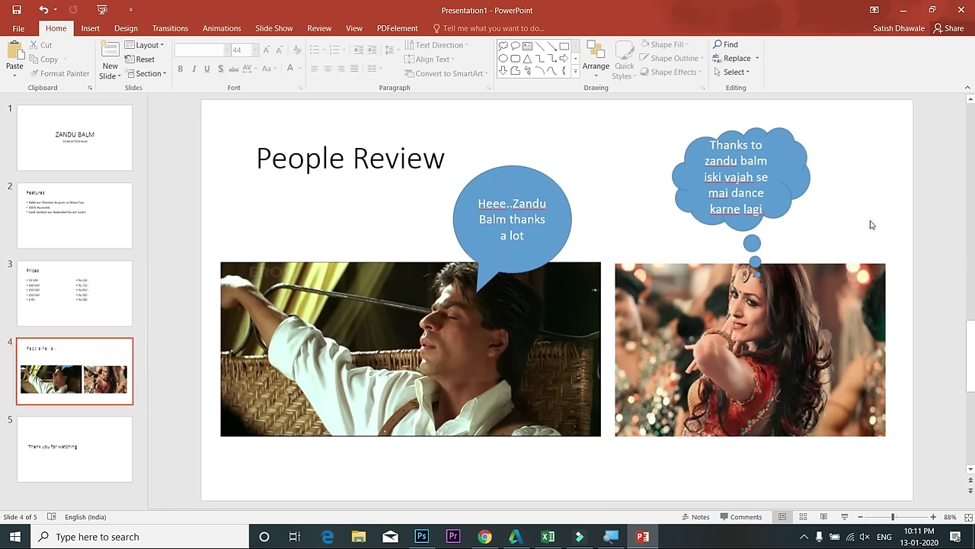
{"action": "left_click", "coordinate": [90, 28]}
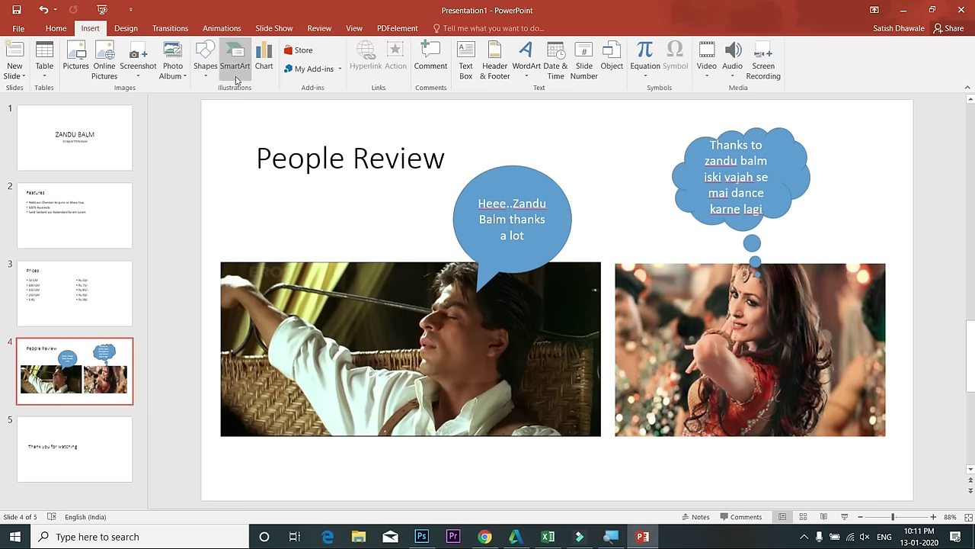
{"action": "left_click", "coordinate": [205, 61]}
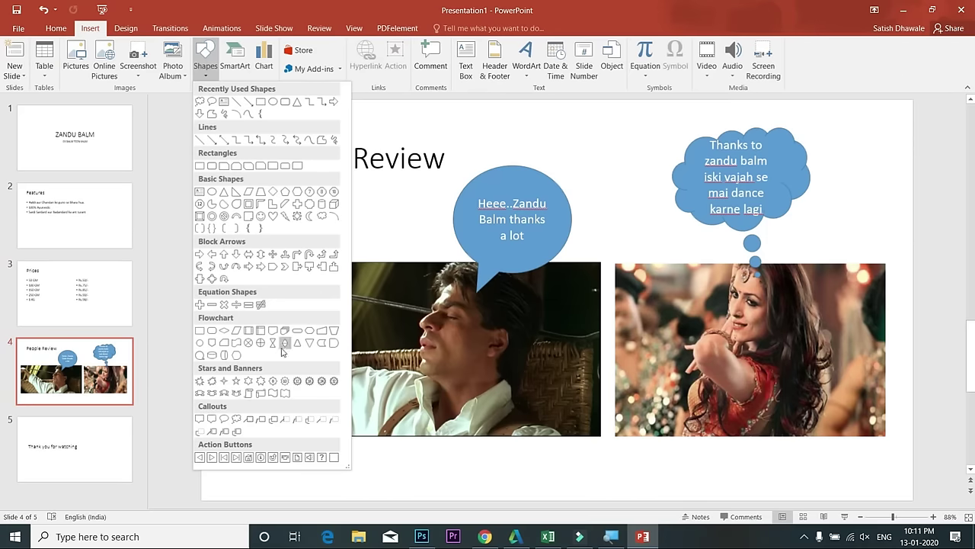
{"action": "left_click", "coordinate": [390, 236]}
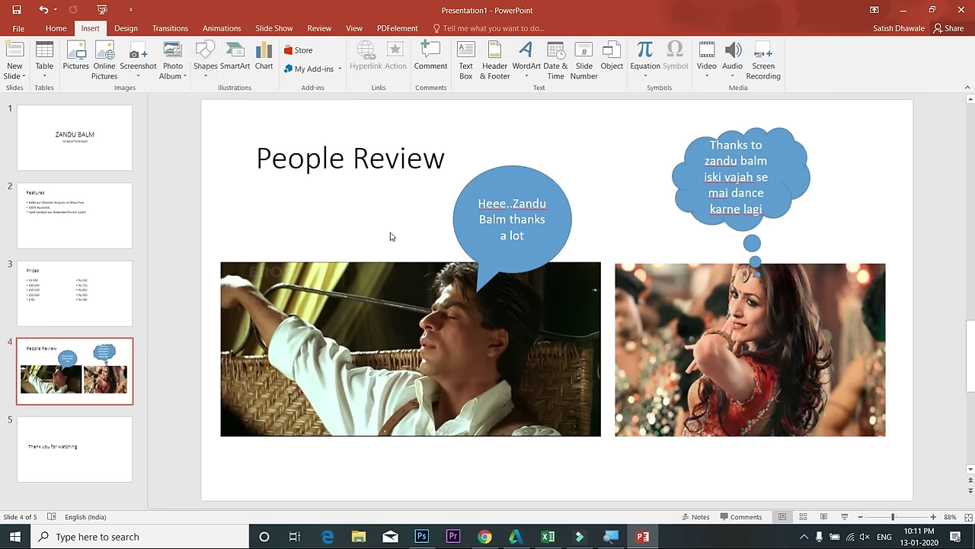
{"action": "left_click", "coordinate": [77, 159]}
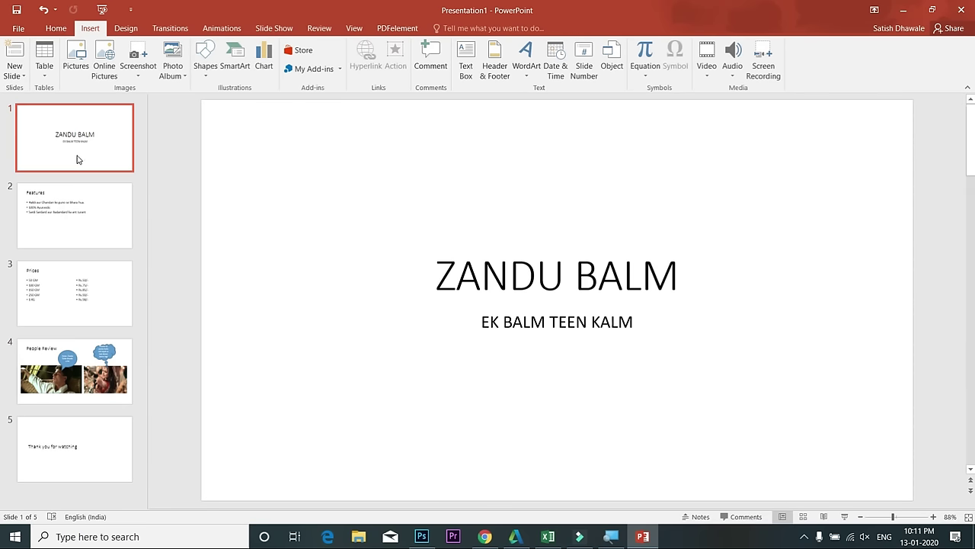
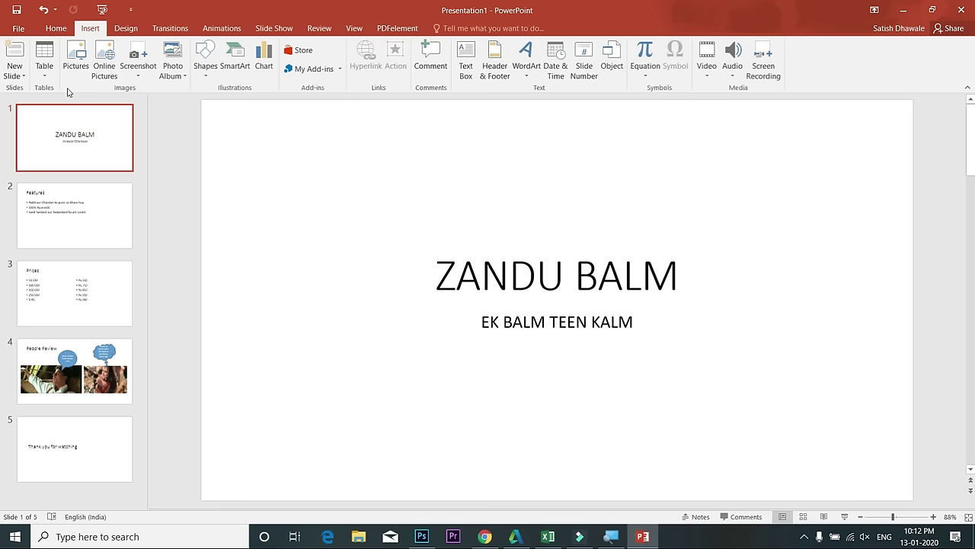
Preview several Design themes, then apply the green Facet theme to all five slides
{"action": "left_click", "coordinate": [113, 33]}
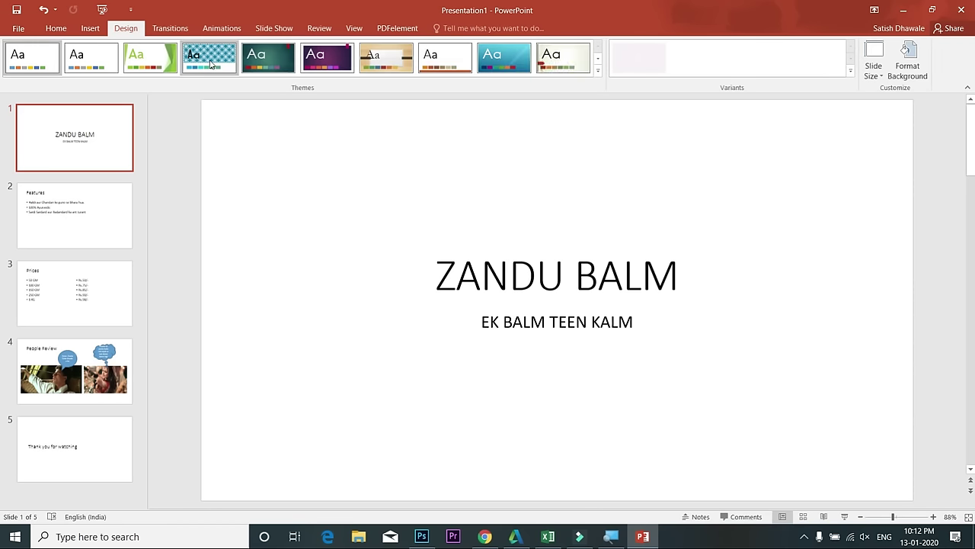
{"action": "left_click", "coordinate": [211, 64]}
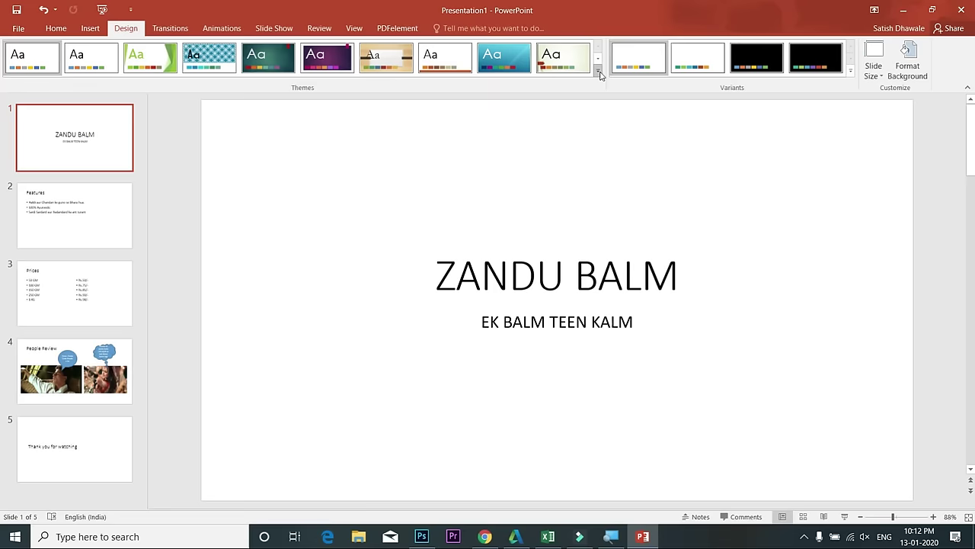
{"action": "left_click", "coordinate": [598, 73]}
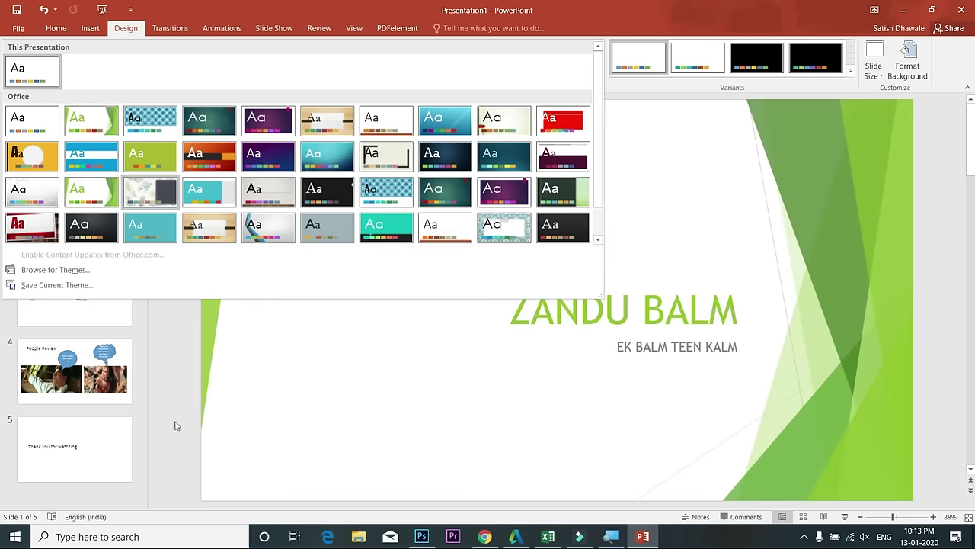
{"action": "left_click", "coordinate": [180, 392]}
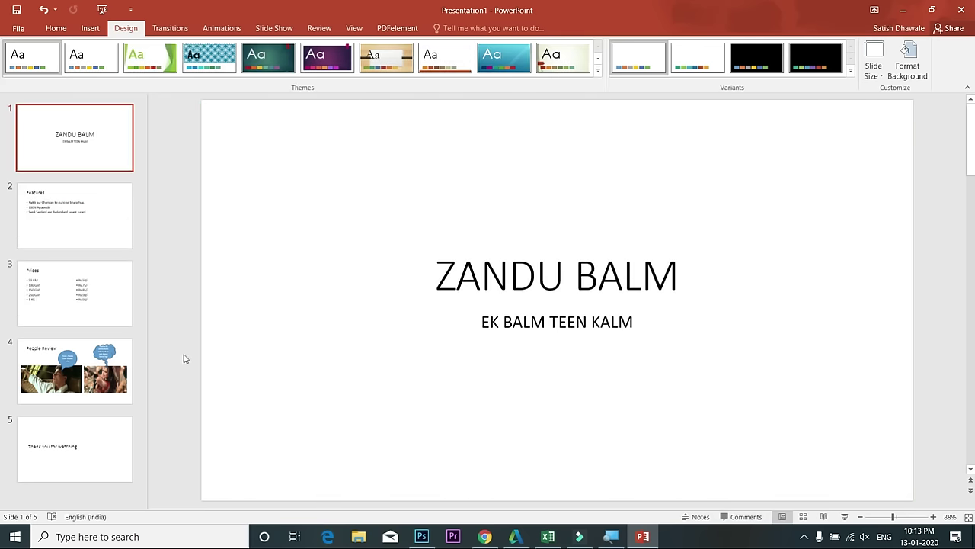
{"action": "left_click", "coordinate": [114, 229]}
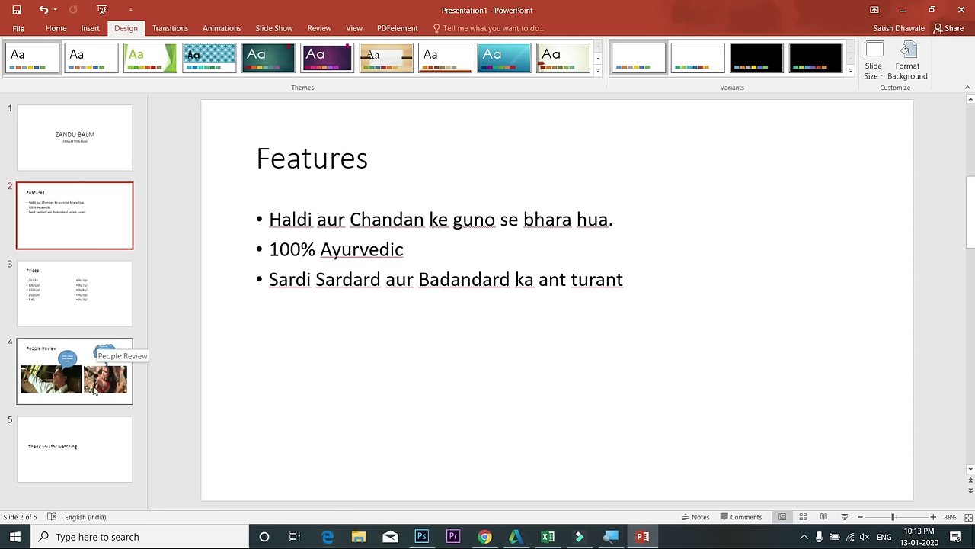
{"action": "left_click", "coordinate": [114, 147]}
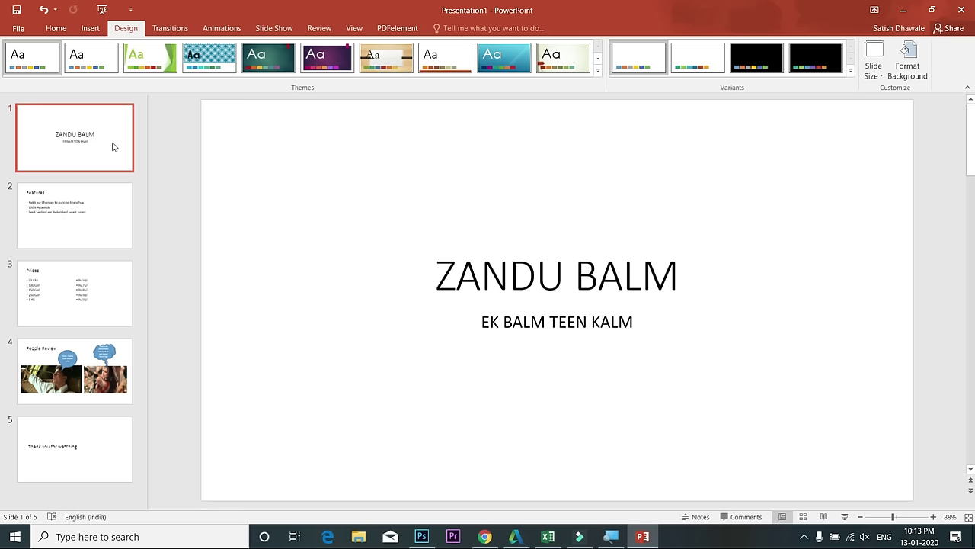
{"action": "left_click", "coordinate": [163, 64]}
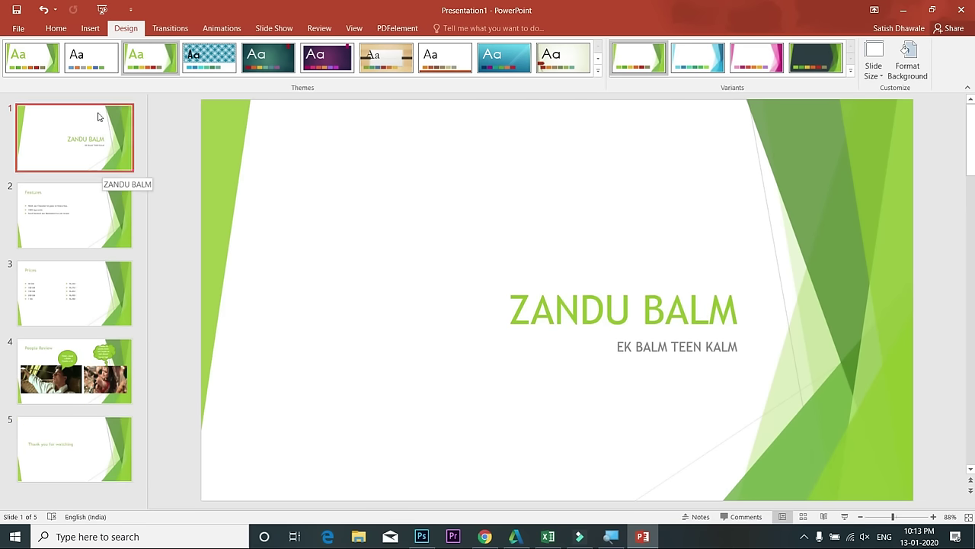
Try the teal theme, then apply the orange theme with a dark title band to all slides
{"action": "left_click", "coordinate": [265, 68]}
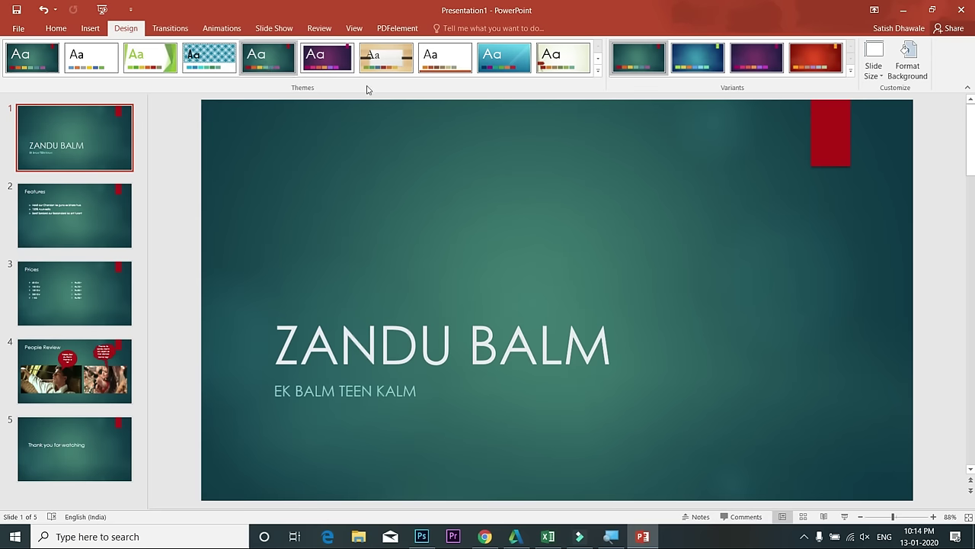
{"action": "left_click", "coordinate": [598, 69]}
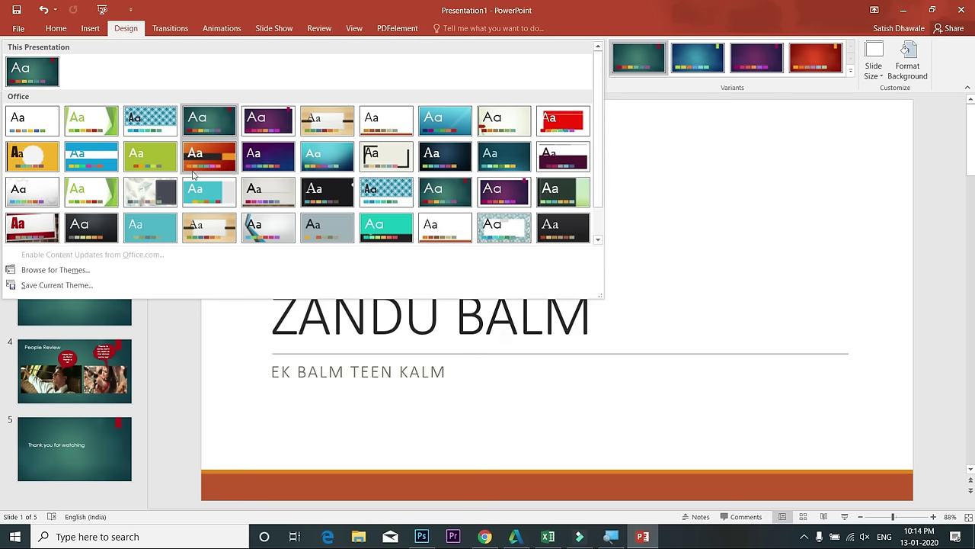
{"action": "left_click", "coordinate": [194, 161]}
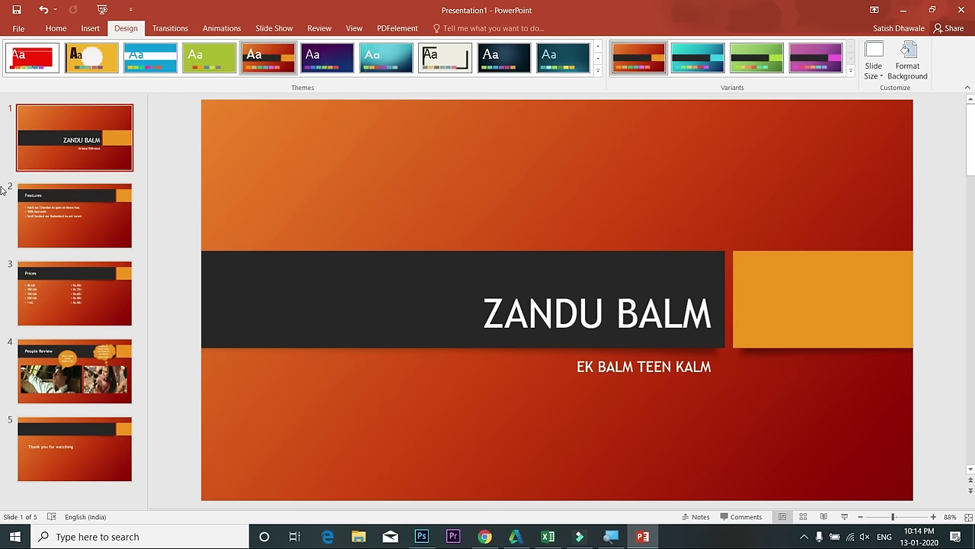
Review all five slides in the orange theme and expand the full theme gallery
{"action": "left_click", "coordinate": [26, 224]}
{"action": "left_click", "coordinate": [81, 293]}
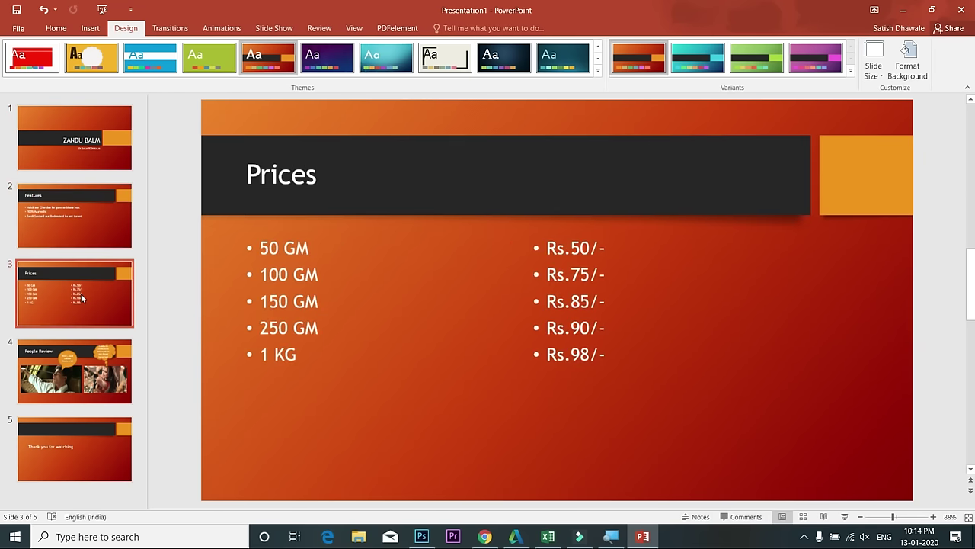
{"action": "left_click", "coordinate": [86, 374]}
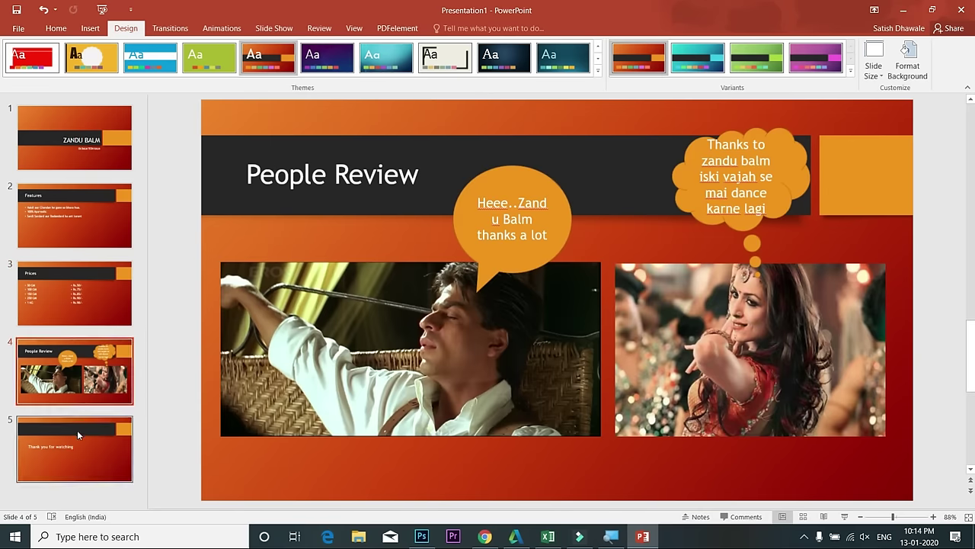
{"action": "left_click", "coordinate": [77, 442]}
{"action": "left_click", "coordinate": [58, 221]}
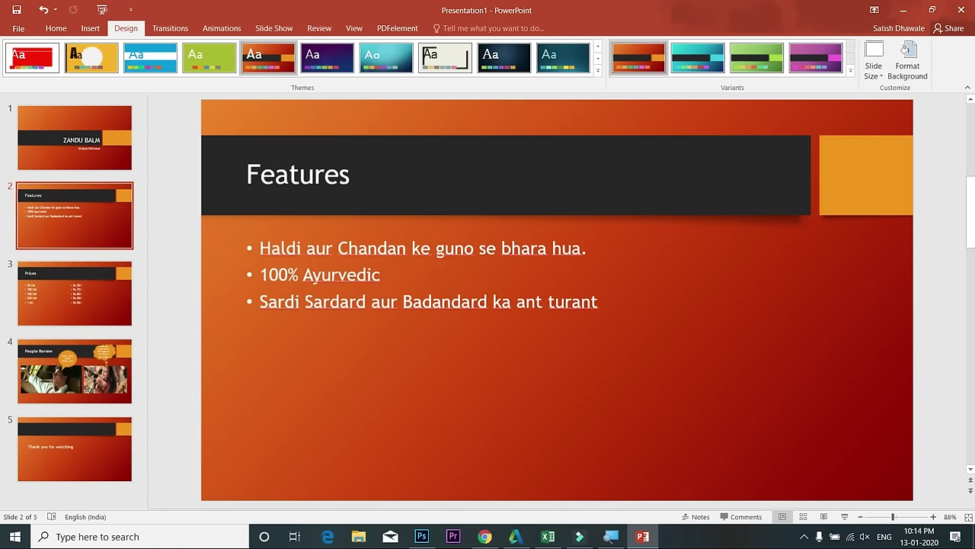
{"action": "left_click", "coordinate": [65, 148]}
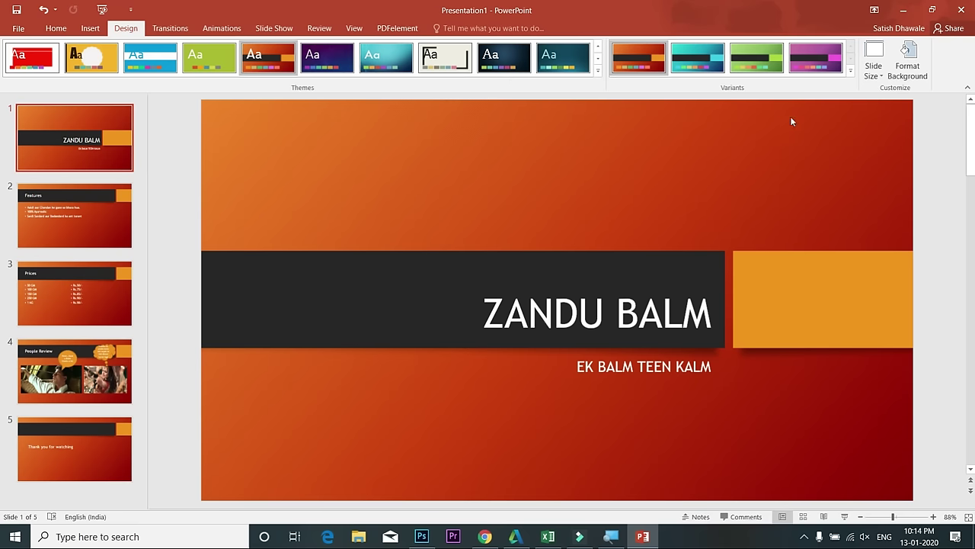
{"action": "left_click", "coordinate": [597, 71]}
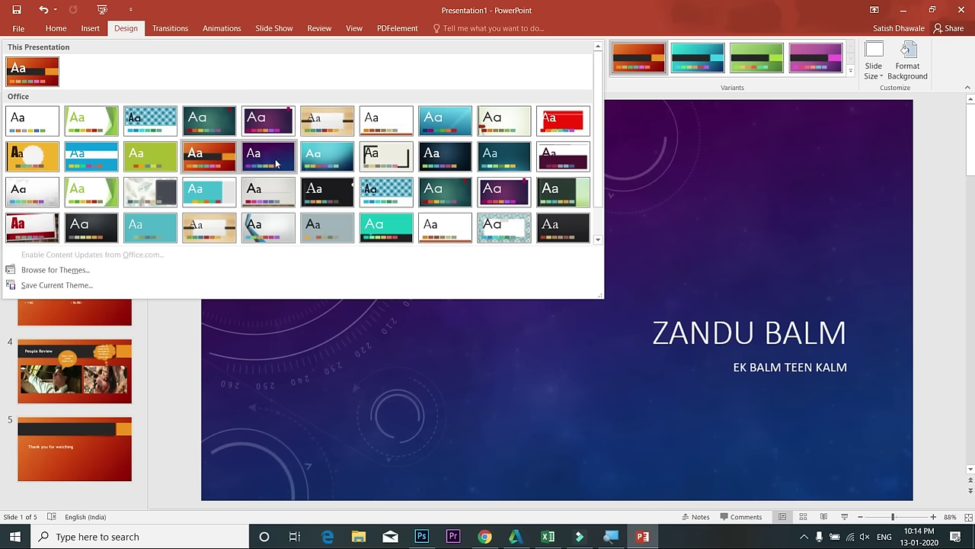
Apply the purple theme to slide 1 only, then review the other slides
{"action": "right_click", "coordinate": [275, 162]}
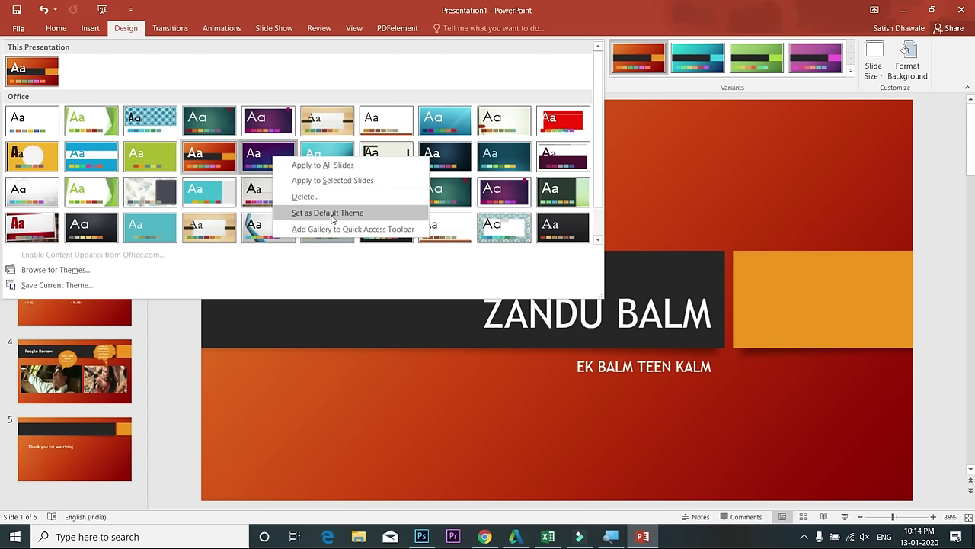
{"action": "left_click", "coordinate": [345, 181]}
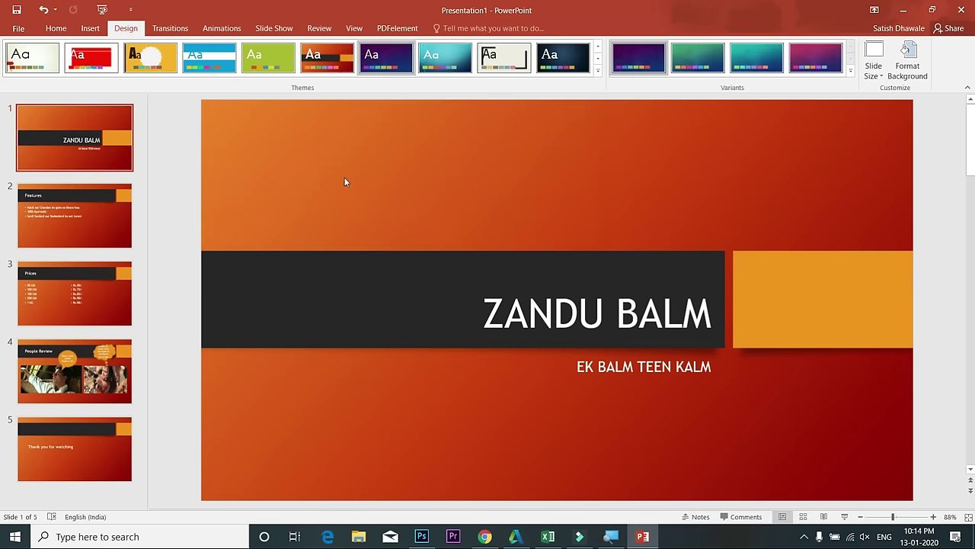
{"action": "left_click", "coordinate": [103, 215]}
{"action": "left_click", "coordinate": [102, 297]}
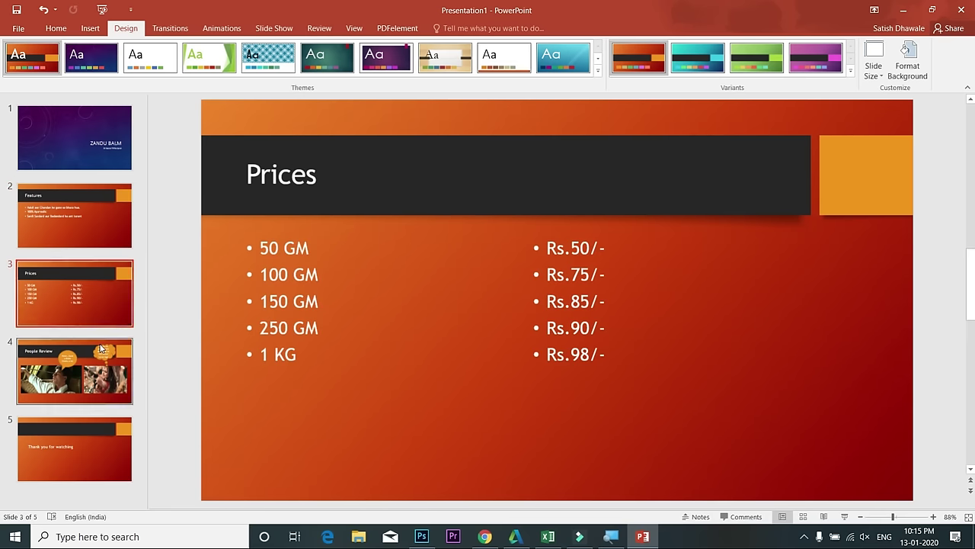
{"action": "left_click", "coordinate": [102, 348]}
{"action": "left_click", "coordinate": [91, 471]}
{"action": "left_click", "coordinate": [95, 235]}
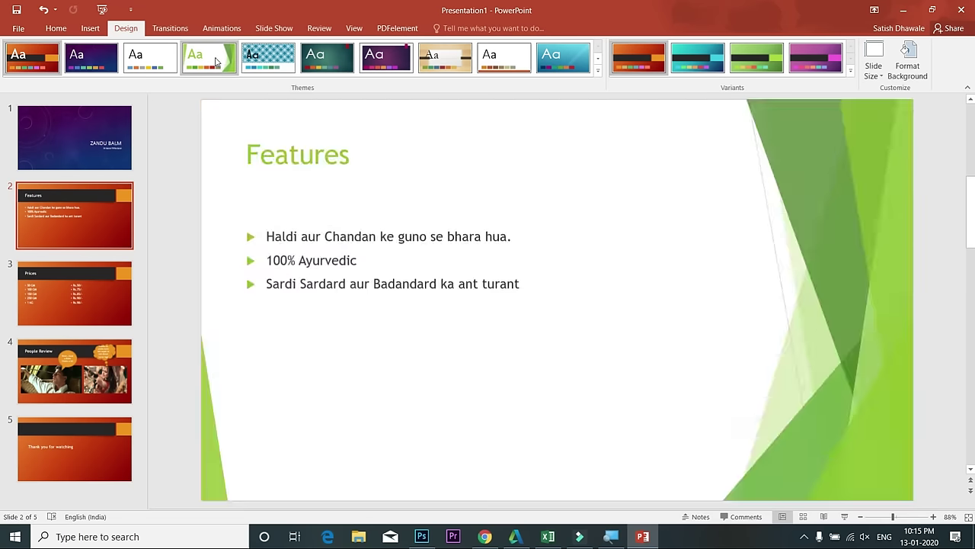
Apply the Facet theme only to slide 2 and the Organic theme only to slide 4
{"action": "right_click", "coordinate": [217, 61]}
{"action": "left_click", "coordinate": [263, 98]}
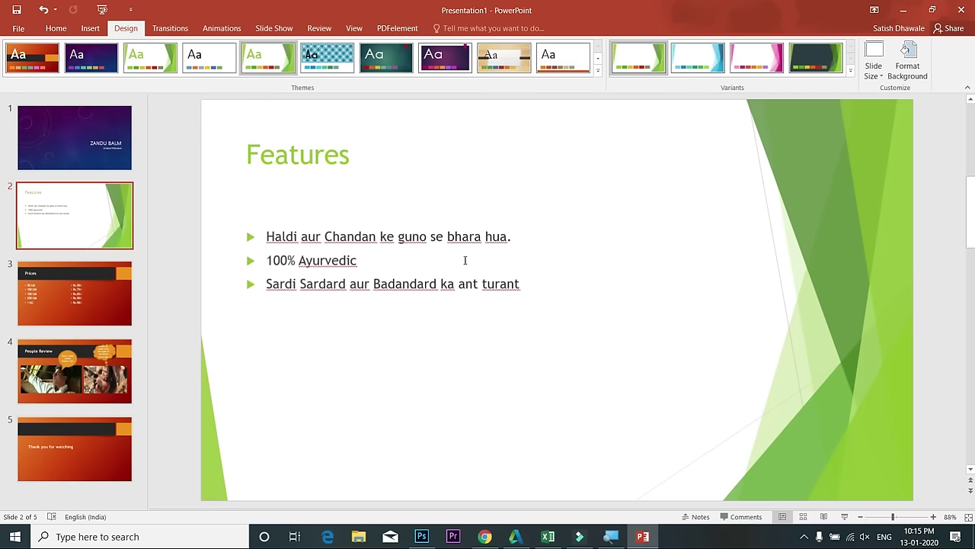
{"action": "left_click", "coordinate": [97, 294]}
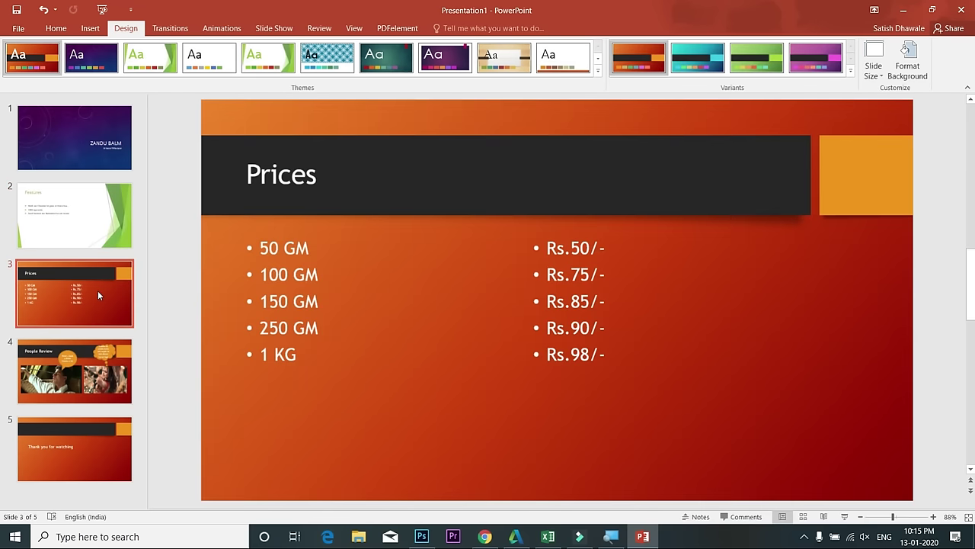
{"action": "left_click", "coordinate": [76, 362]}
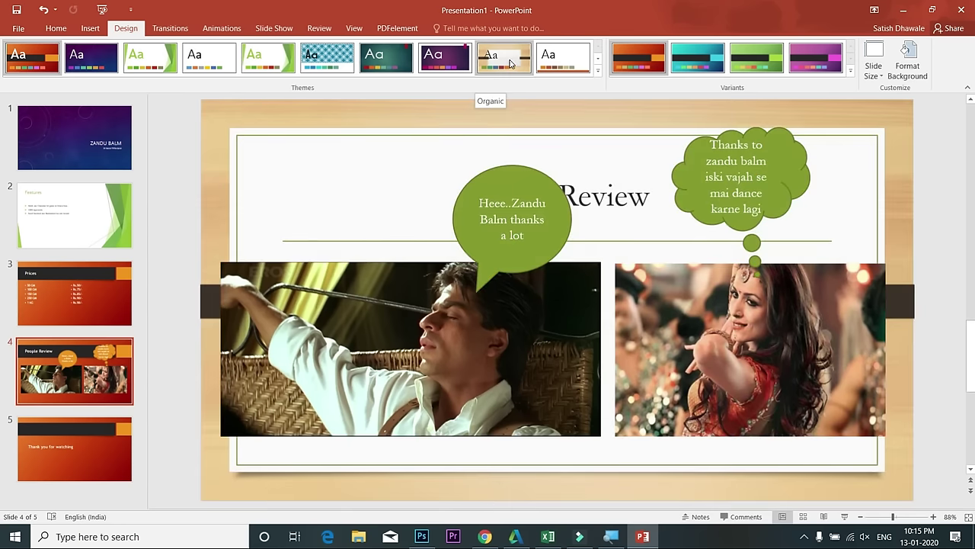
{"action": "right_click", "coordinate": [510, 63]}
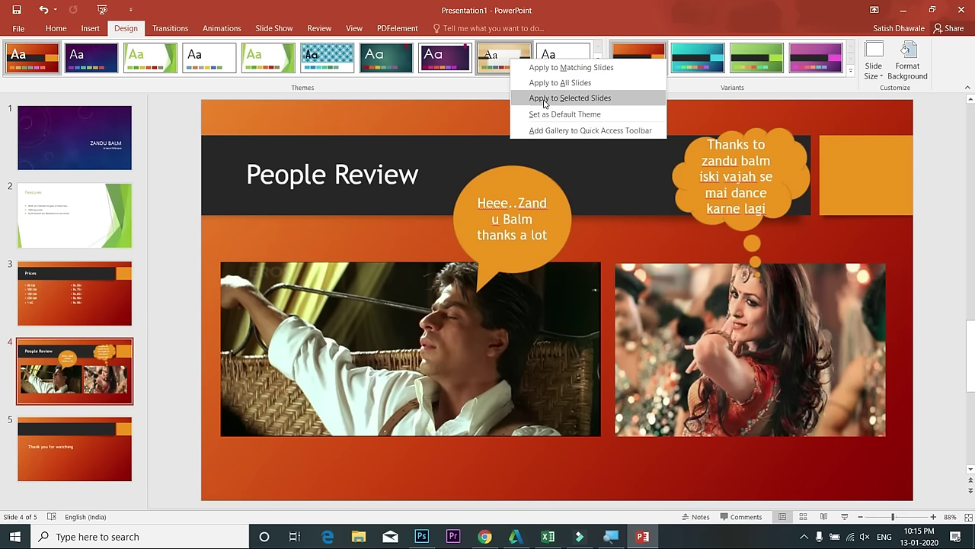
{"action": "left_click", "coordinate": [570, 98]}
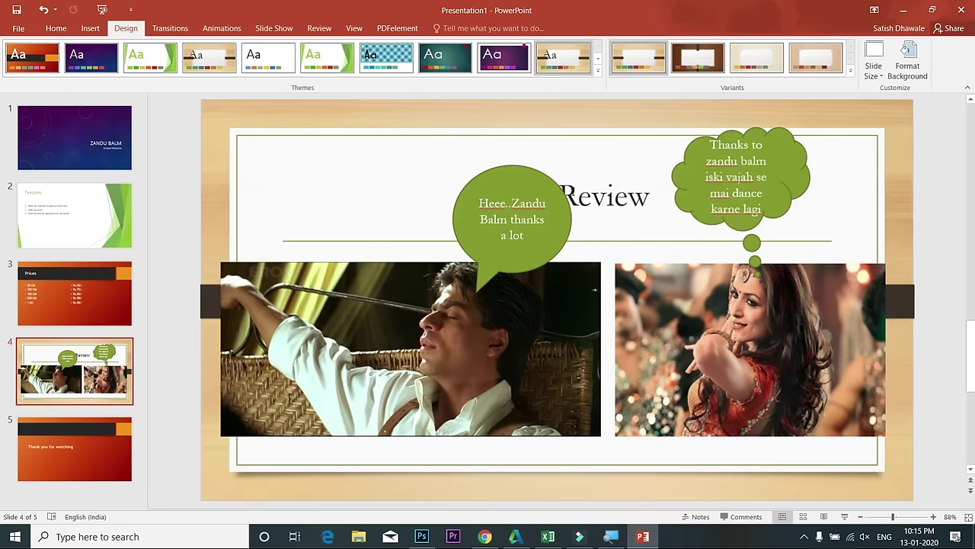
Left-align the People Review title and shift its box slightly left
{"action": "double_click", "coordinate": [588, 192]}
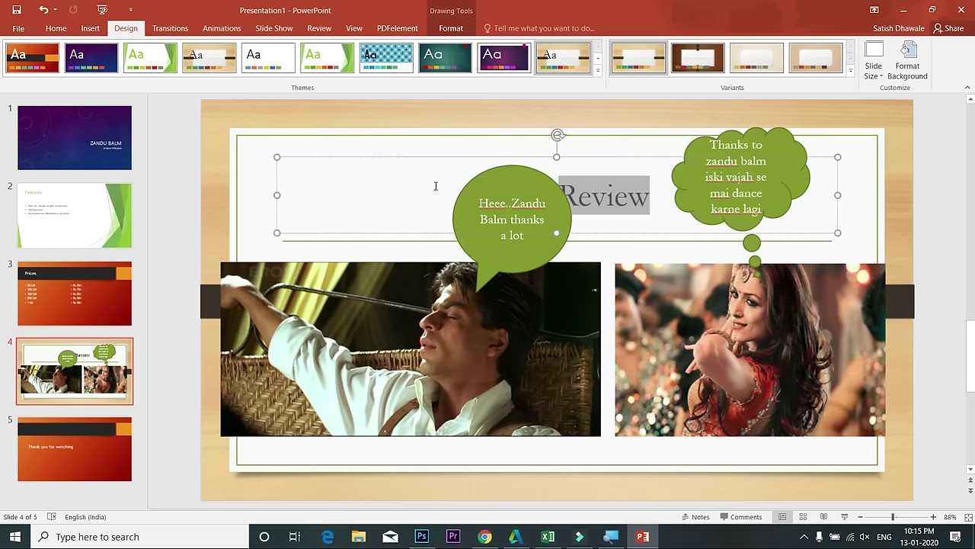
{"action": "left_click", "coordinate": [436, 186]}
{"action": "left_click", "coordinate": [53, 30]}
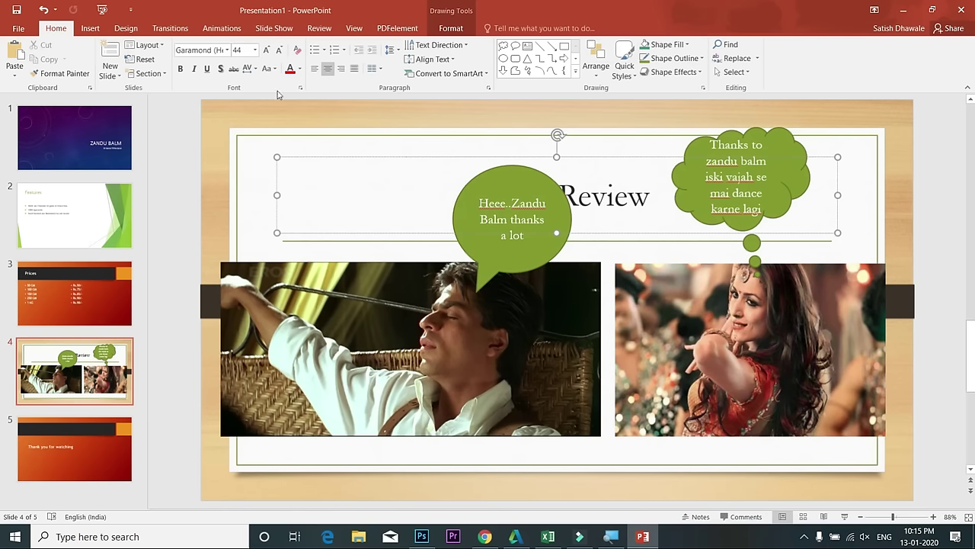
{"action": "left_click", "coordinate": [314, 68]}
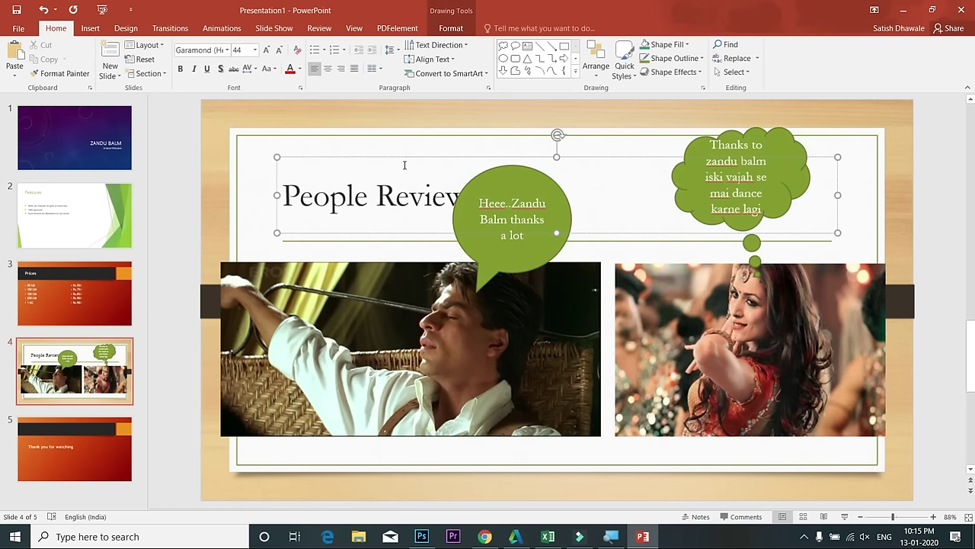
{"action": "left_click_drag", "start_coordinate": [401, 157], "coordinate": [382, 158]}
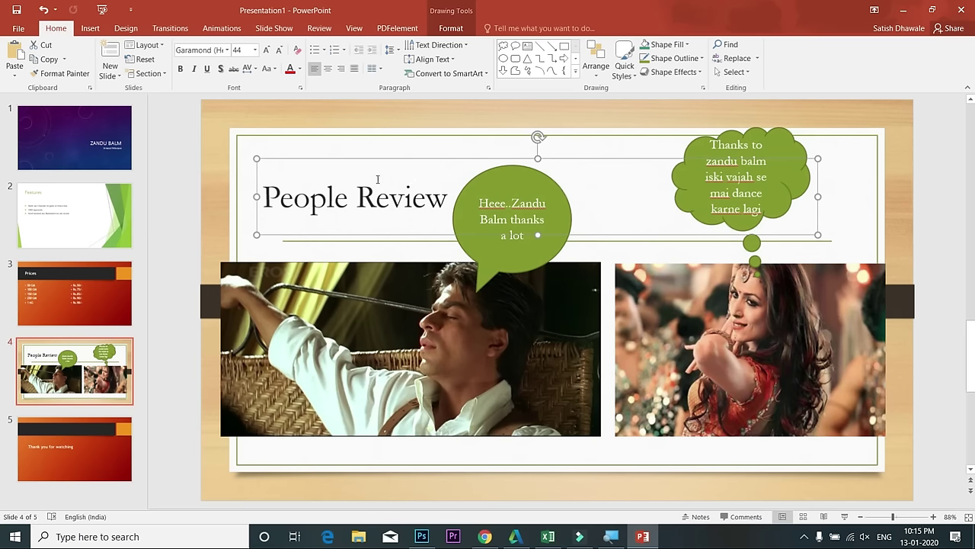
{"action": "left_click", "coordinate": [73, 457]}
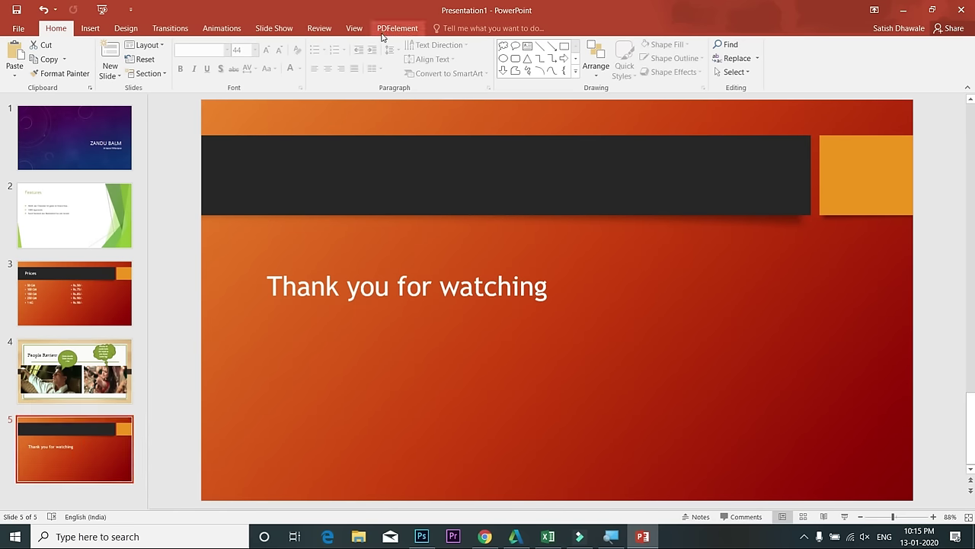
Apply the Feathered theme only to the closing slide 5
{"action": "left_click", "coordinate": [126, 28]}
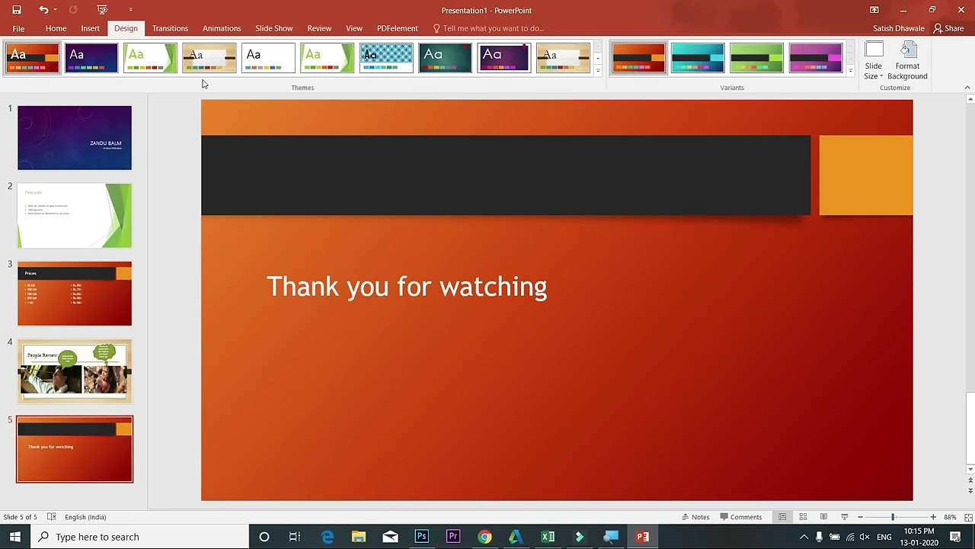
{"action": "left_click", "coordinate": [598, 70]}
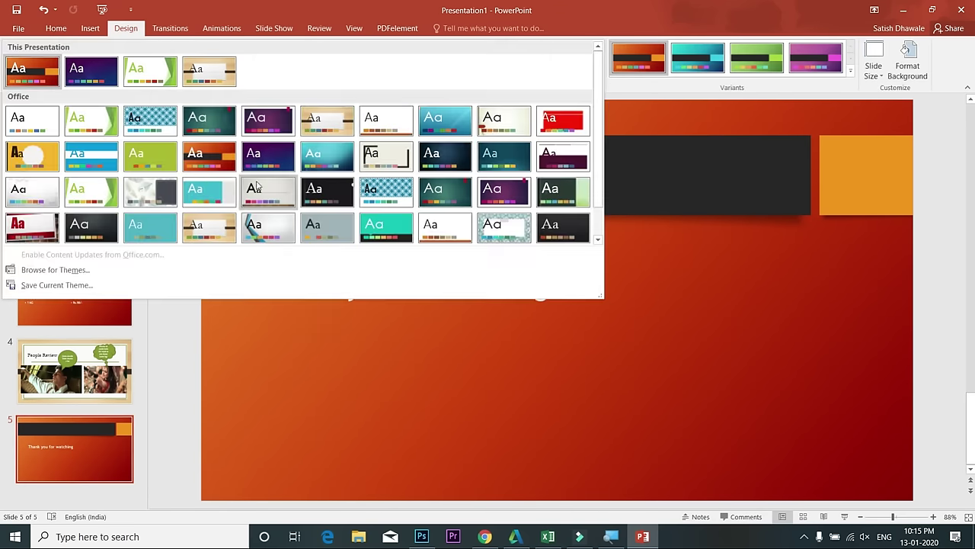
{"action": "right_click", "coordinate": [147, 199]}
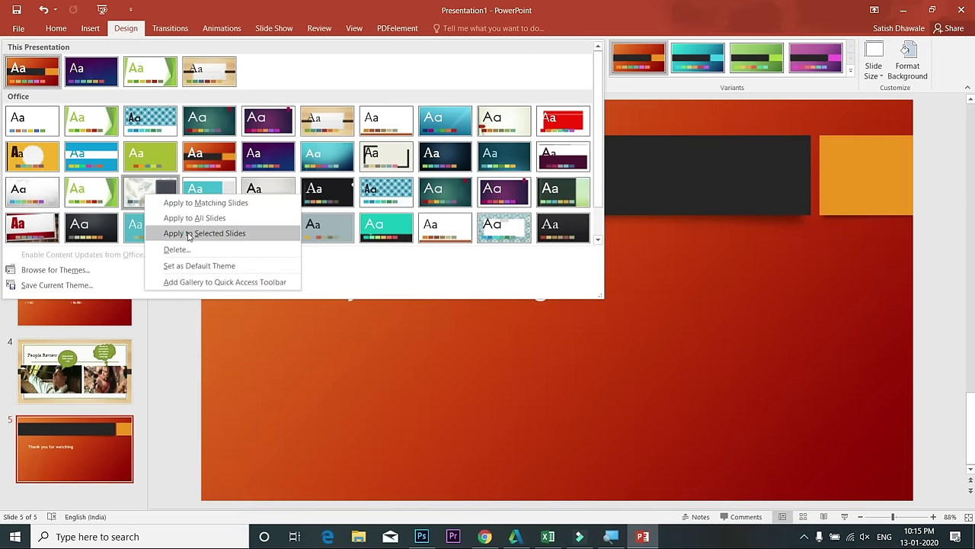
{"action": "left_click", "coordinate": [189, 234]}
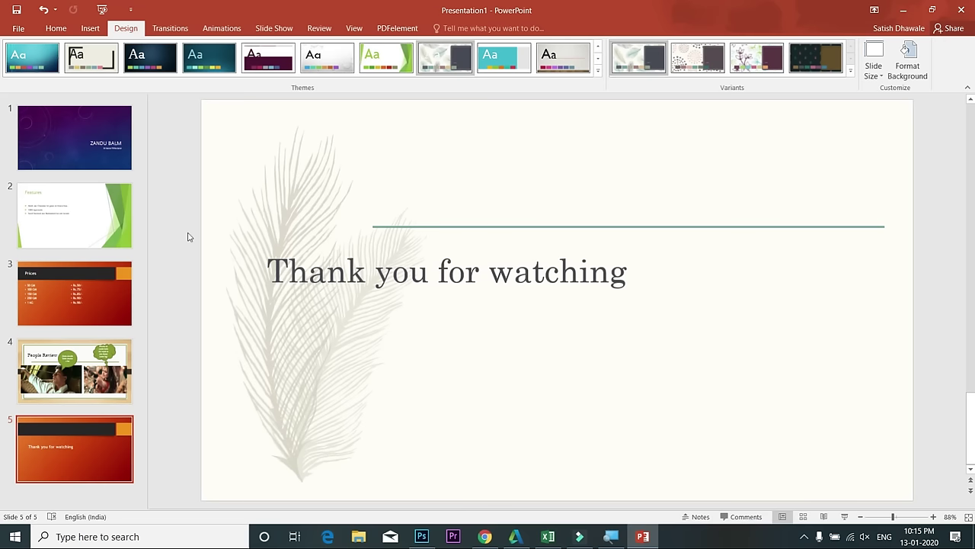
Narrow the Thank you for watching title box and move it above the divider line
{"action": "left_click", "coordinate": [523, 285]}
{"action": "left_click_drag", "start_coordinate": [876, 287], "coordinate": [637, 287]}
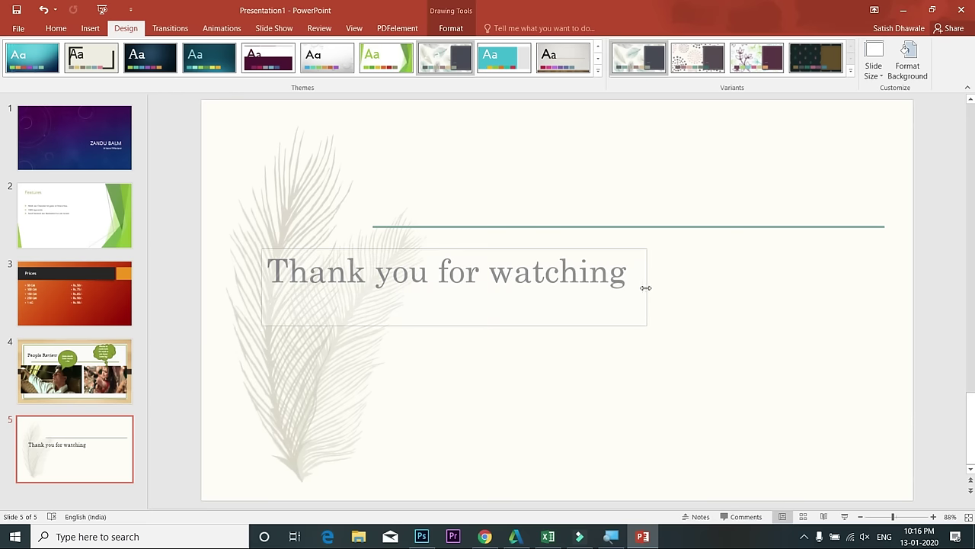
{"action": "mouse_move", "coordinate": [484, 253]}
{"action": "left_mouse_down"}
{"action": "mouse_move", "coordinate": [618, 162]}
{"action": "mouse_move", "coordinate": [660, 168]}
{"action": "left_mouse_up"}
{"action": "left_click", "coordinate": [615, 302]}
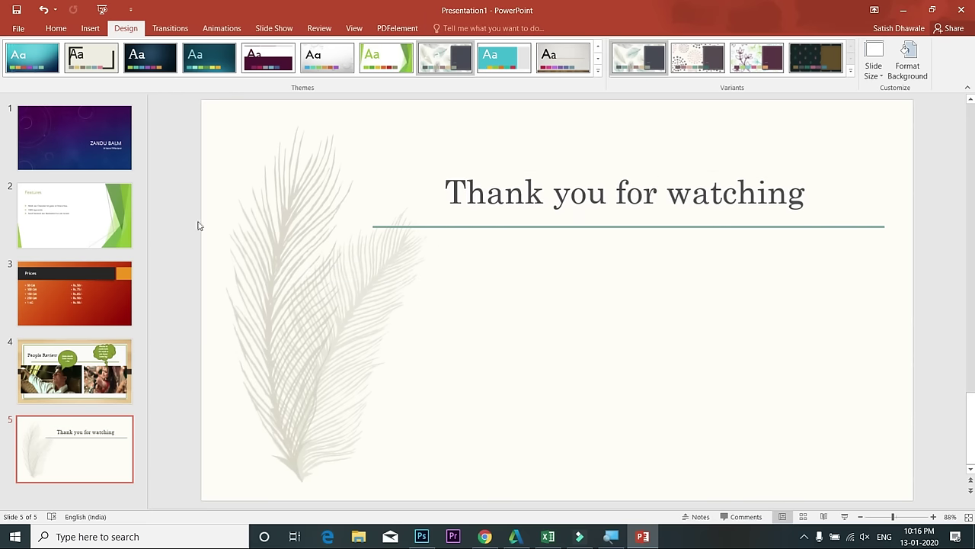
{"action": "left_click", "coordinate": [84, 141]}
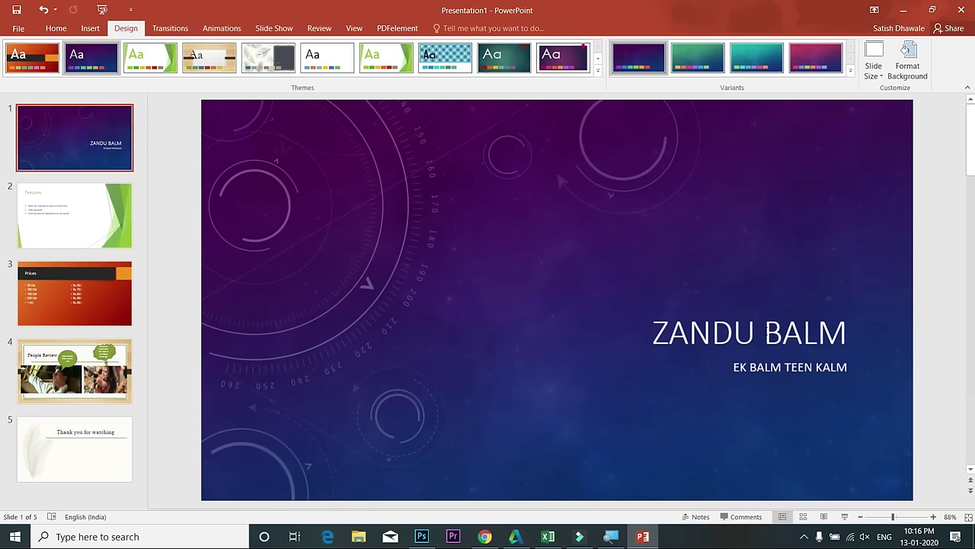
Enlarge the ZANDU BALM title text from 48 to 88 pt and make it bold
{"action": "left_click", "coordinate": [643, 217]}
{"action": "left_click", "coordinate": [667, 332]}
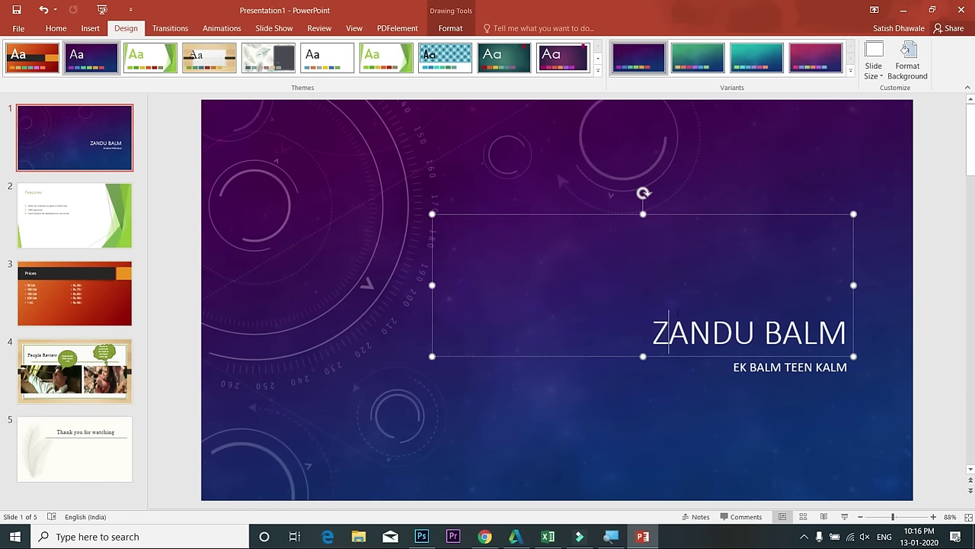
{"action": "left_click_drag", "start_coordinate": [667, 332], "coordinate": [843, 330]}
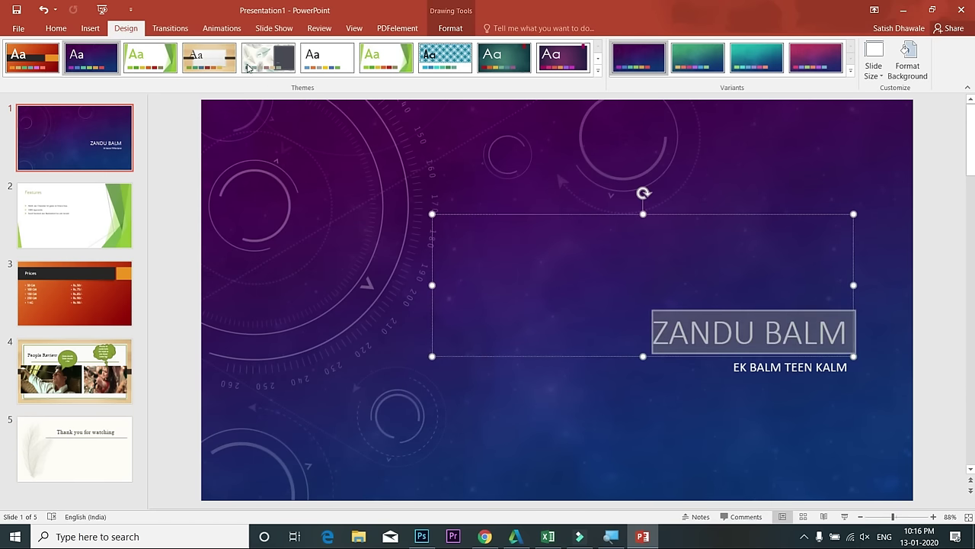
{"action": "left_click", "coordinate": [60, 30]}
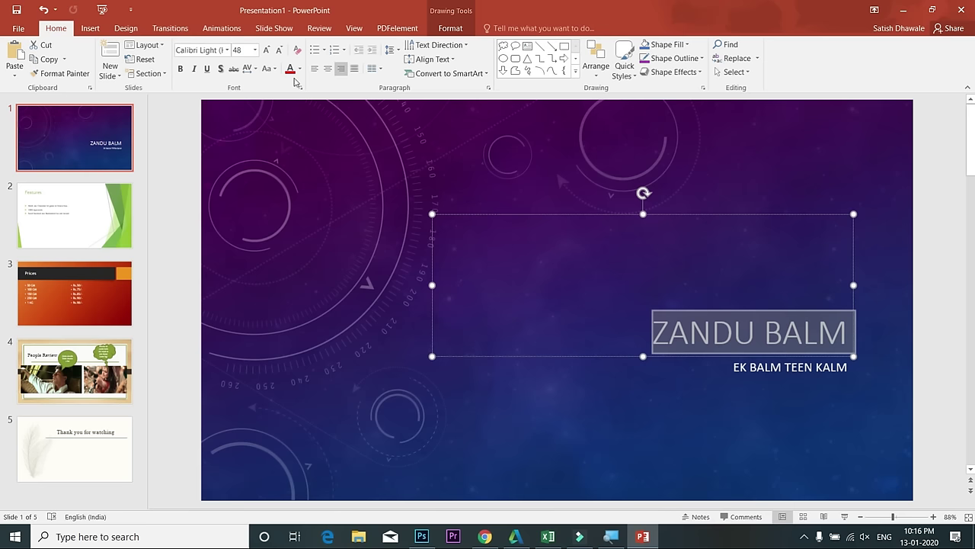
{"action": "left_click", "coordinate": [266, 50]}
{"action": "left_click", "coordinate": [266, 50]}
{"action": "left_click", "coordinate": [266, 50]}
{"action": "left_click", "coordinate": [266, 51]}
{"action": "left_click", "coordinate": [266, 50]}
{"action": "left_click", "coordinate": [266, 51]}
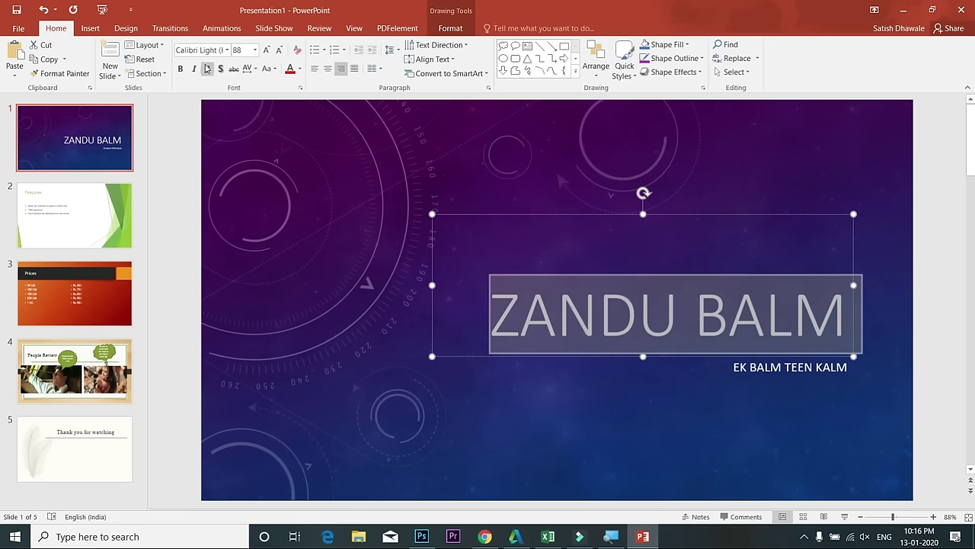
{"action": "left_click", "coordinate": [180, 69]}
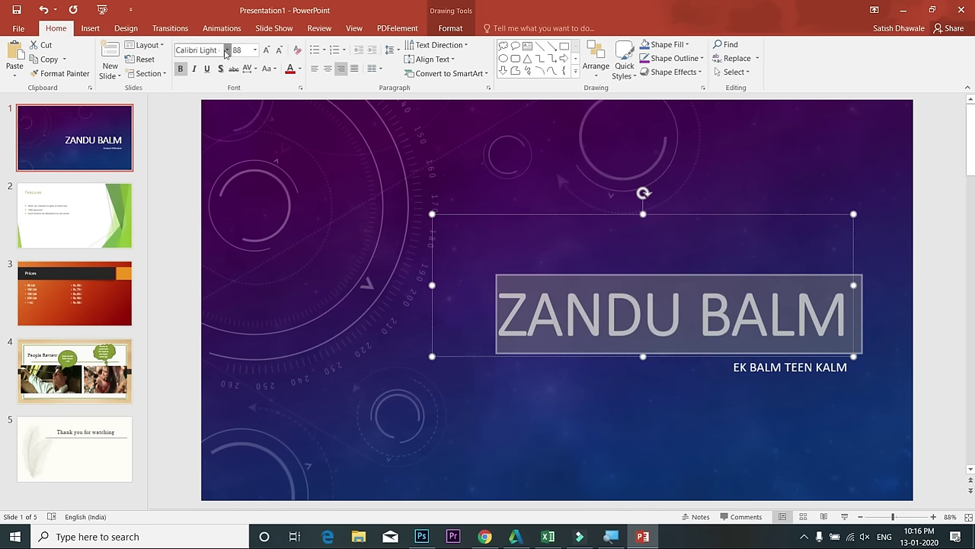
{"action": "left_click", "coordinate": [226, 50]}
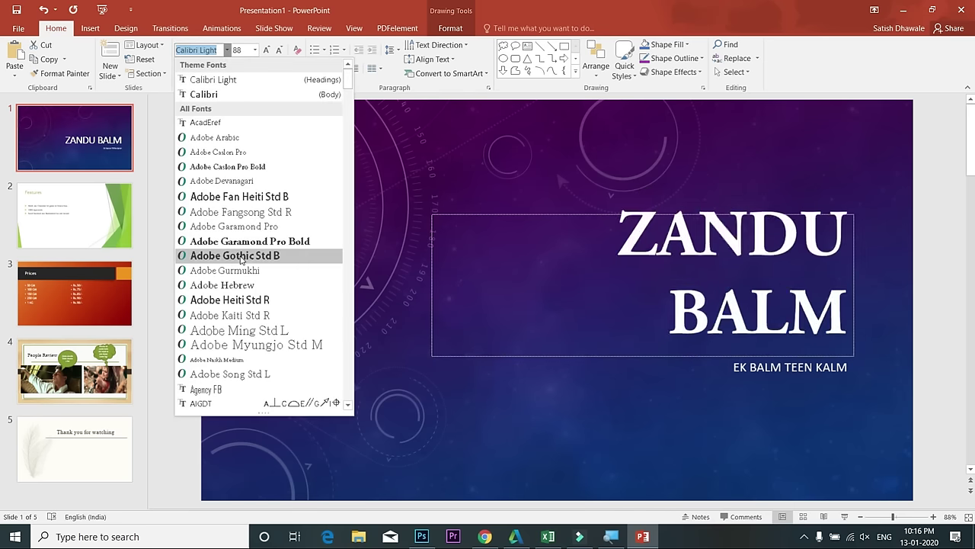
{"action": "key", "text": "Escape"}
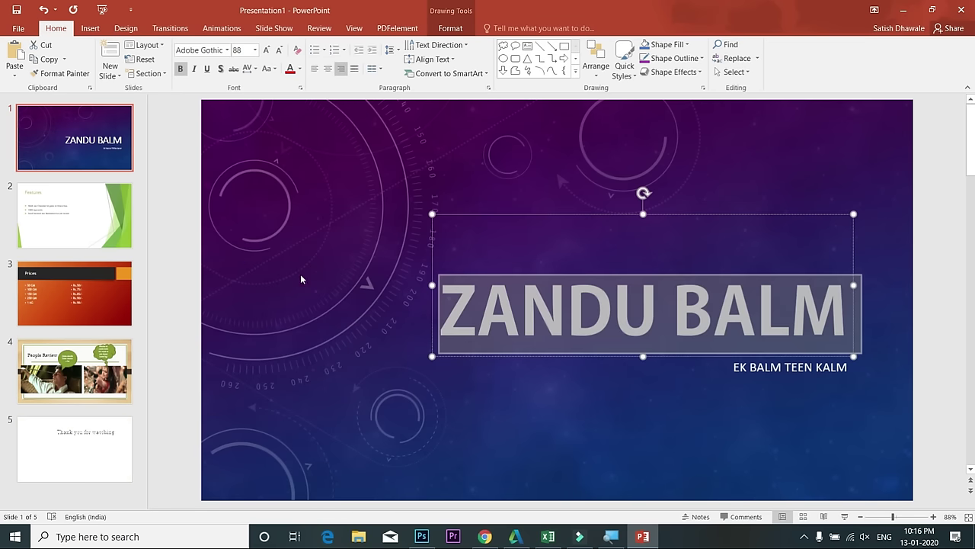
{"action": "left_click", "coordinate": [319, 307]}
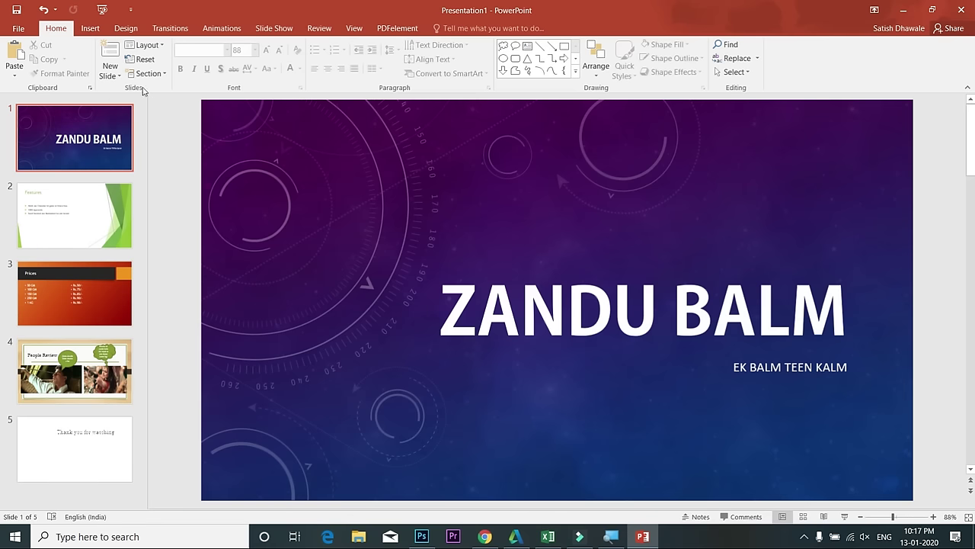
Insert the picture 28_Zandu-B (3) onto slide 1
{"action": "left_click", "coordinate": [89, 31]}
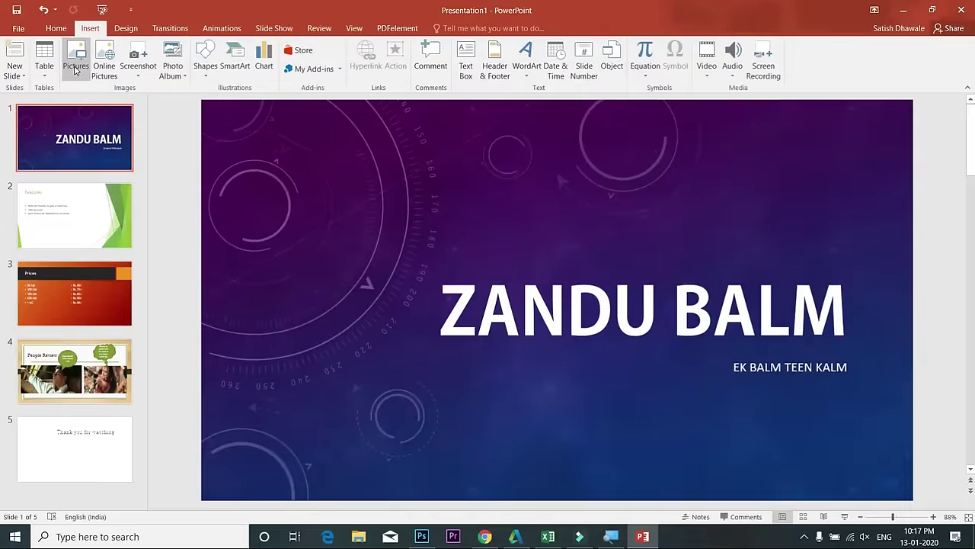
{"action": "left_click", "coordinate": [75, 68]}
{"action": "left_click", "coordinate": [524, 204]}
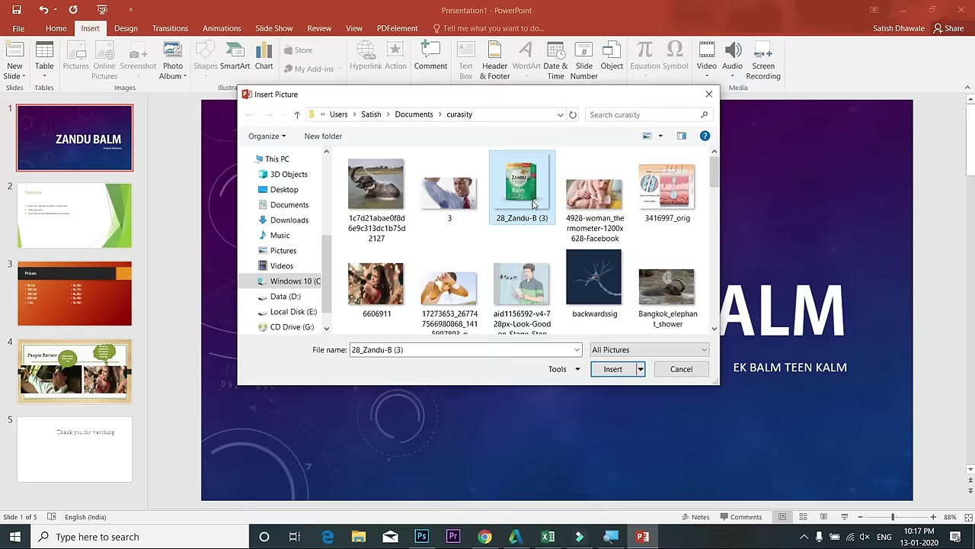
{"action": "left_click", "coordinate": [613, 366]}
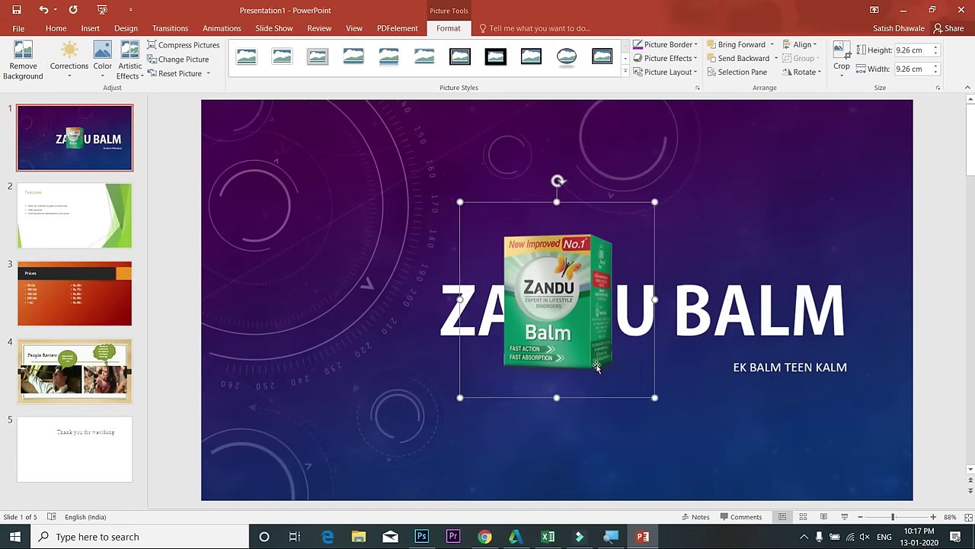
Shrink the Zandu Balm picture slightly and place it above the word BALM
{"action": "left_click_drag", "start_coordinate": [597, 367], "coordinate": [522, 270]}
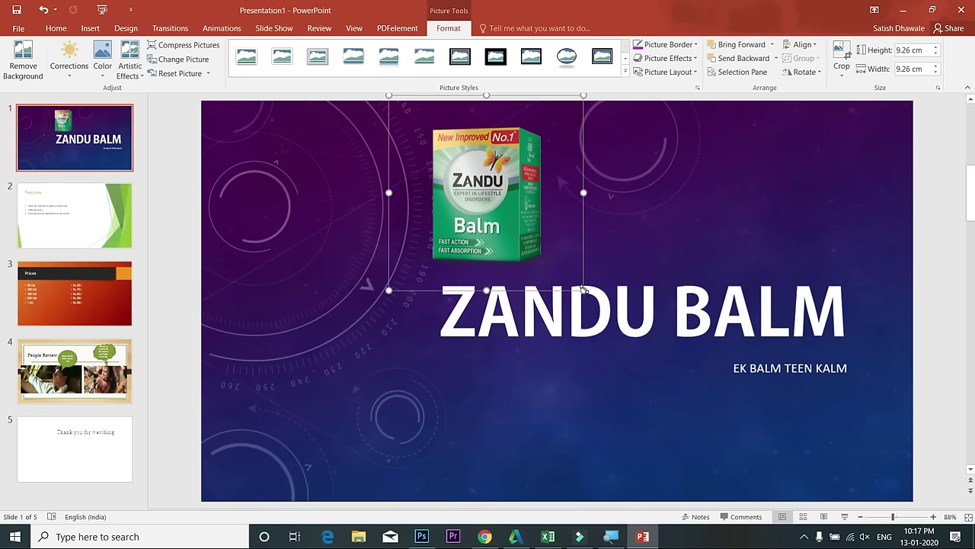
{"action": "left_click_drag", "start_coordinate": [584, 291], "coordinate": [576, 282]}
{"action": "mouse_move", "coordinate": [511, 218]}
{"action": "left_mouse_down"}
{"action": "mouse_move", "coordinate": [651, 240]}
{"action": "mouse_move", "coordinate": [789, 240]}
{"action": "left_mouse_up"}
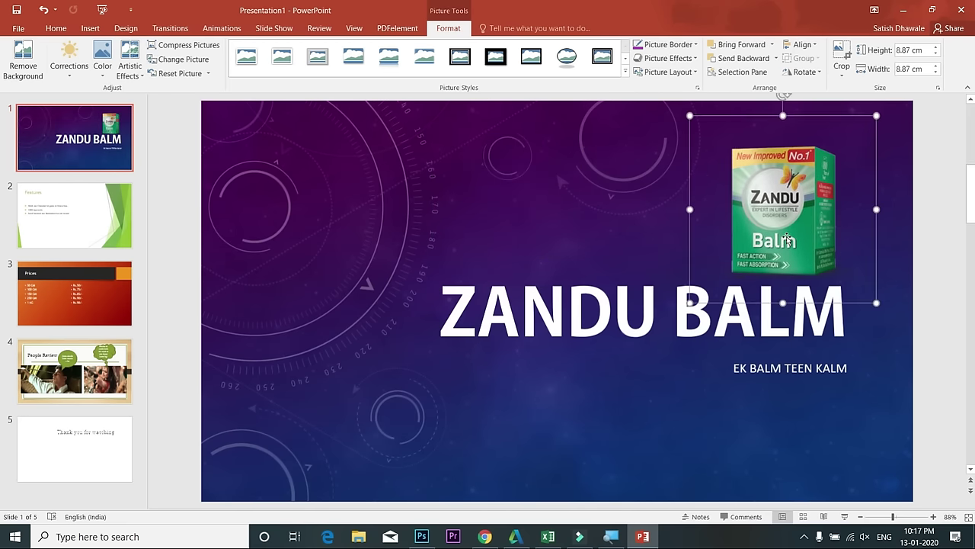
{"action": "left_click", "coordinate": [522, 203]}
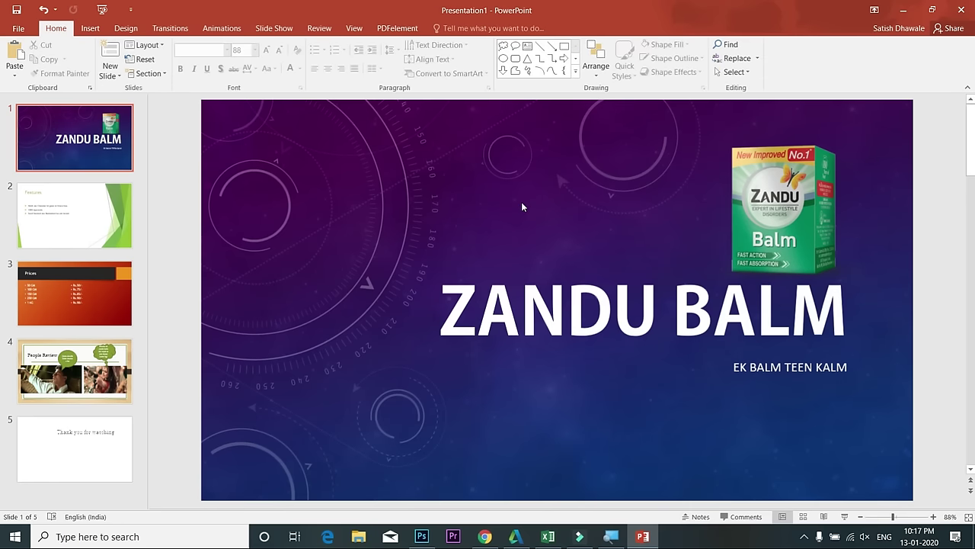
{"action": "left_click", "coordinate": [740, 201]}
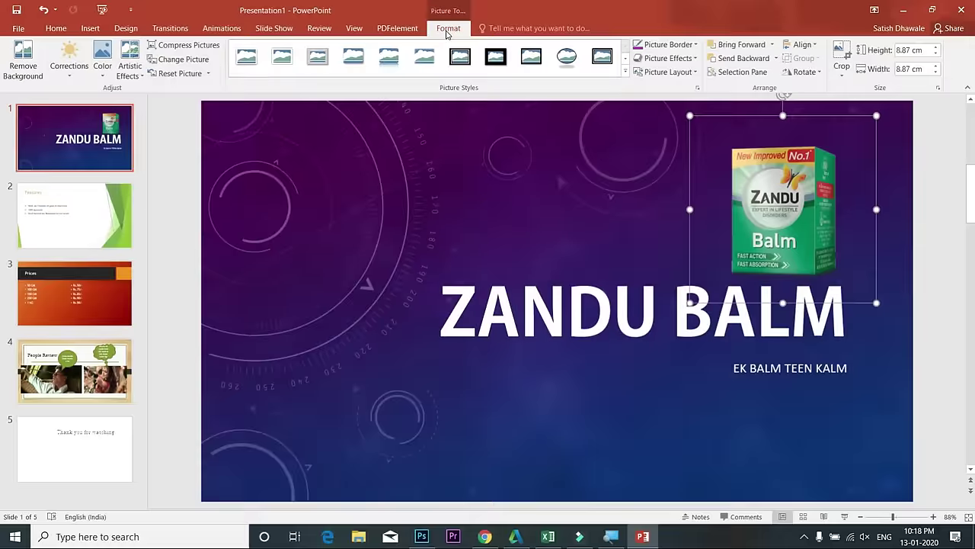
{"action": "left_click", "coordinate": [625, 71]}
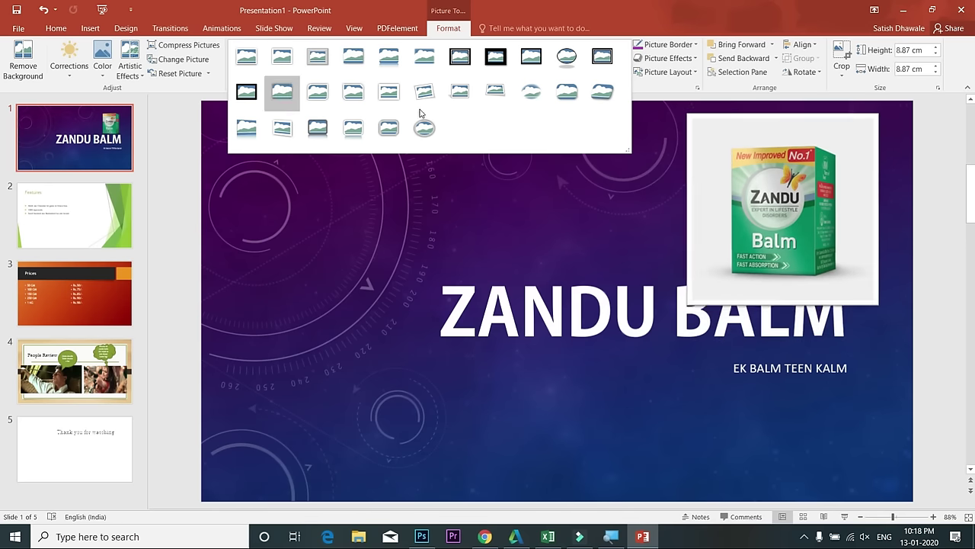
{"action": "left_click", "coordinate": [661, 95]}
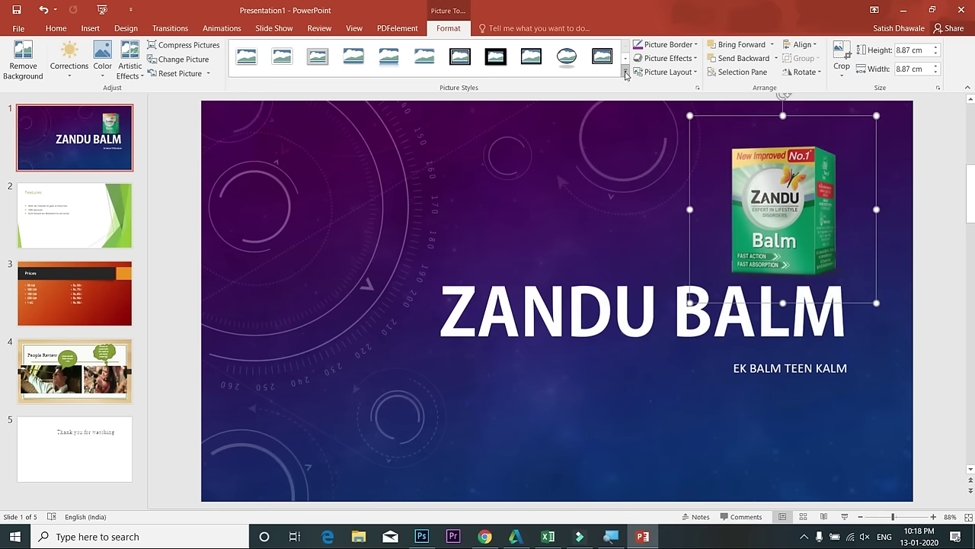
Add a reflection effect to the product photo and move it to the slide's upper left
{"action": "left_click", "coordinate": [693, 59]}
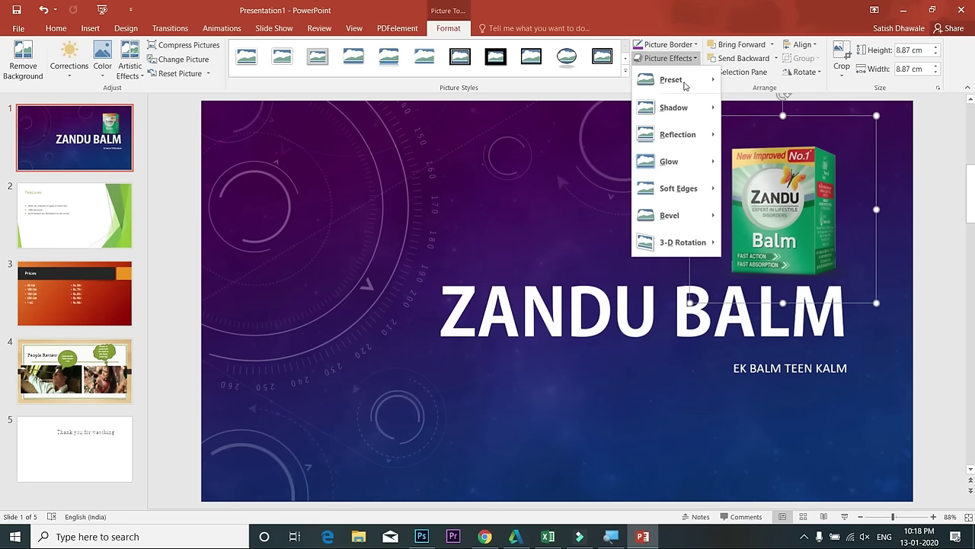
{"action": "mouse_move", "coordinate": [688, 140]}
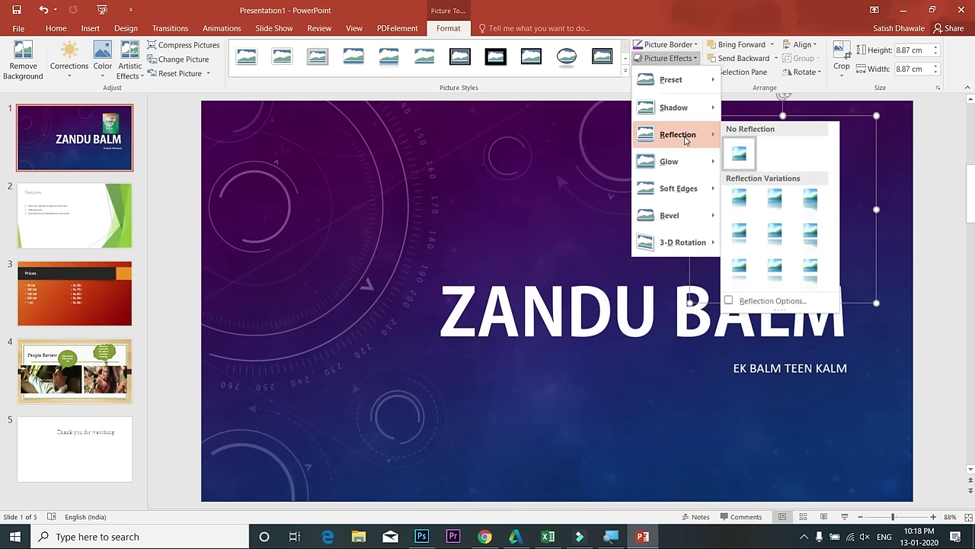
{"action": "left_click", "coordinate": [784, 201]}
{"action": "mouse_move", "coordinate": [808, 194]}
{"action": "left_mouse_down"}
{"action": "mouse_move", "coordinate": [371, 187]}
{"action": "mouse_move", "coordinate": [375, 202]}
{"action": "left_mouse_up"}
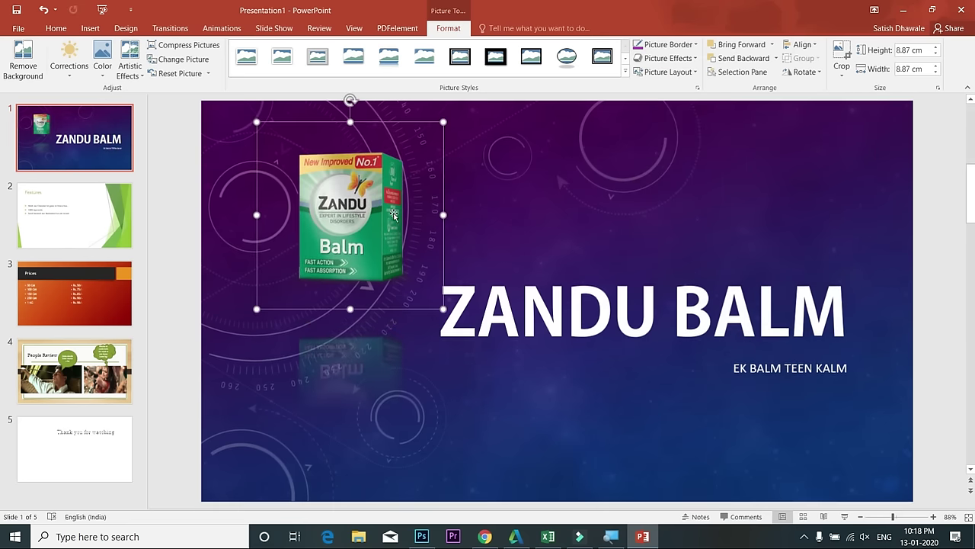
Apply the white rounded frame with reflection picture style to the photo
{"action": "left_click", "coordinate": [687, 66]}
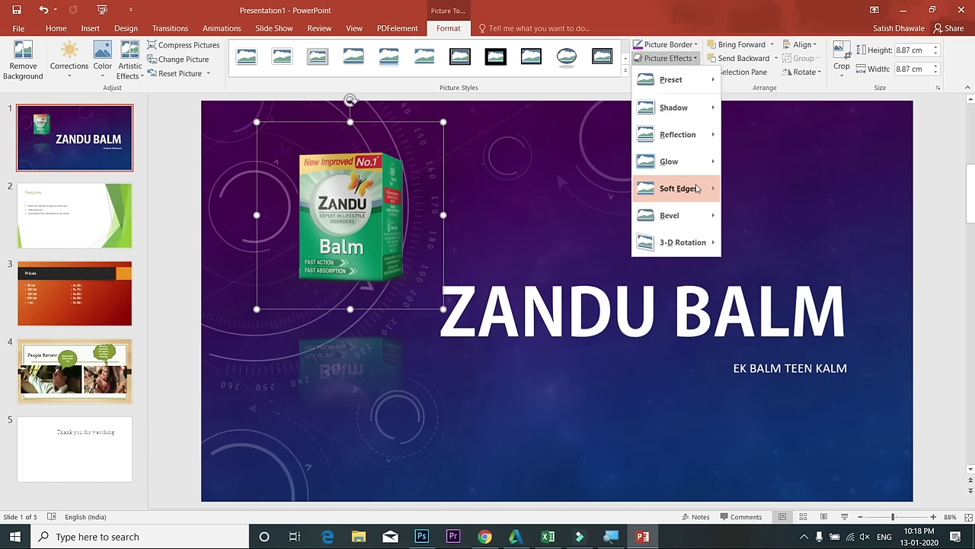
{"action": "mouse_move", "coordinate": [696, 141]}
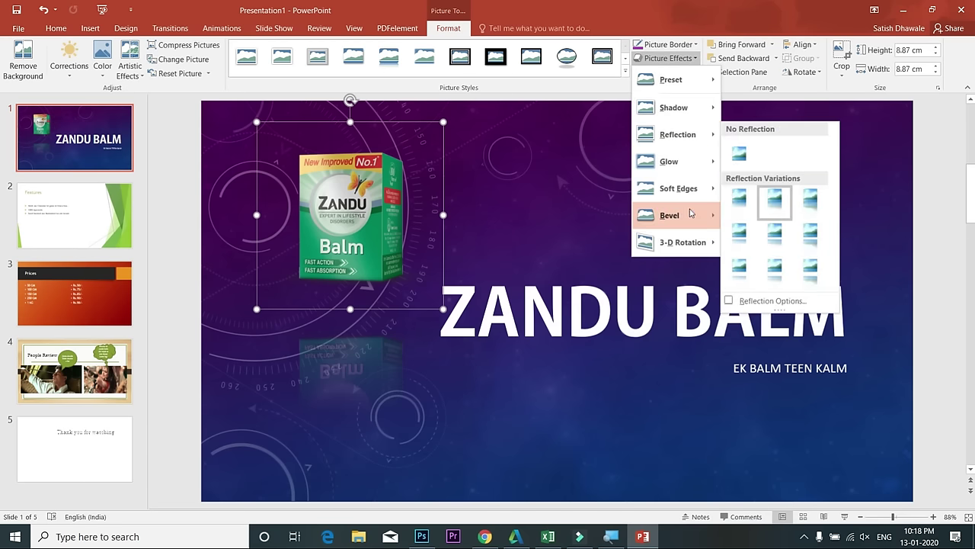
{"action": "mouse_move", "coordinate": [686, 241]}
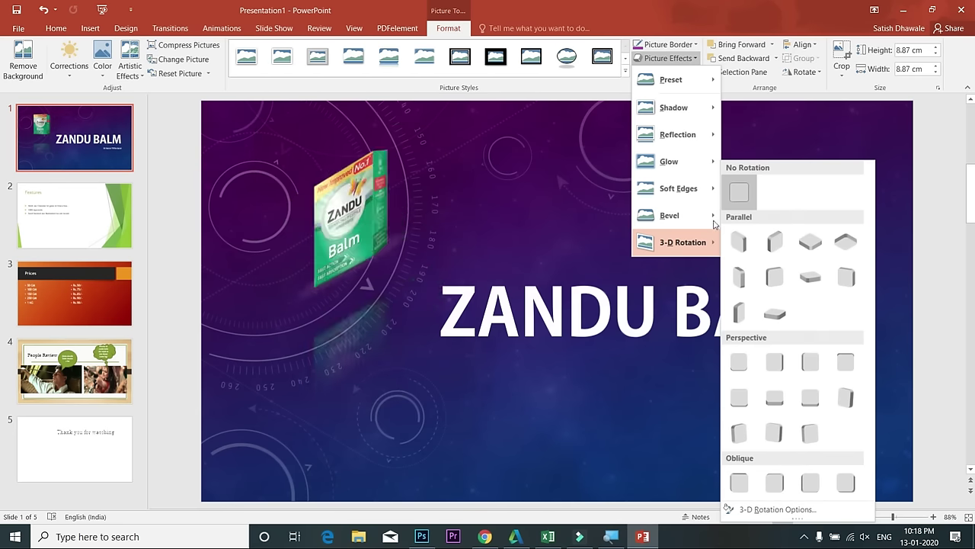
{"action": "mouse_move", "coordinate": [696, 220]}
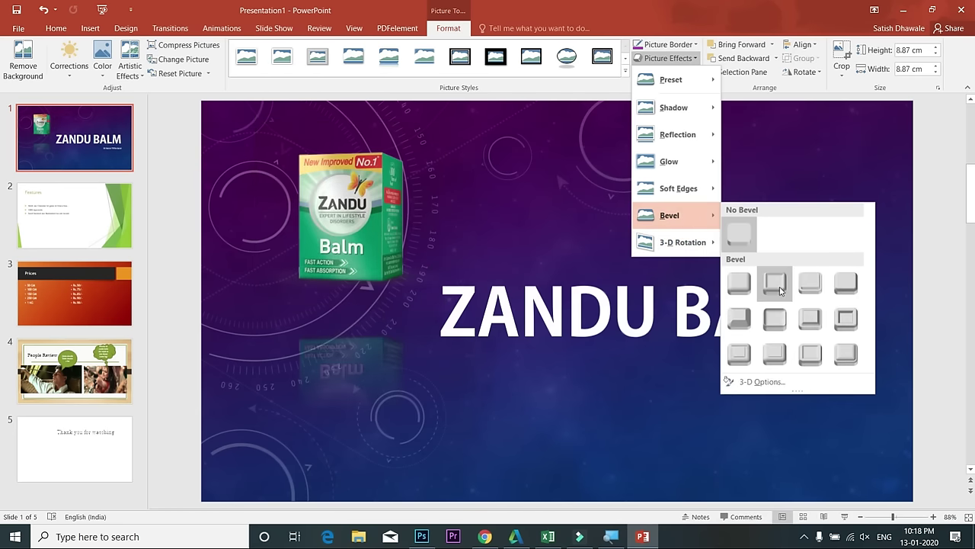
{"action": "mouse_move", "coordinate": [679, 190]}
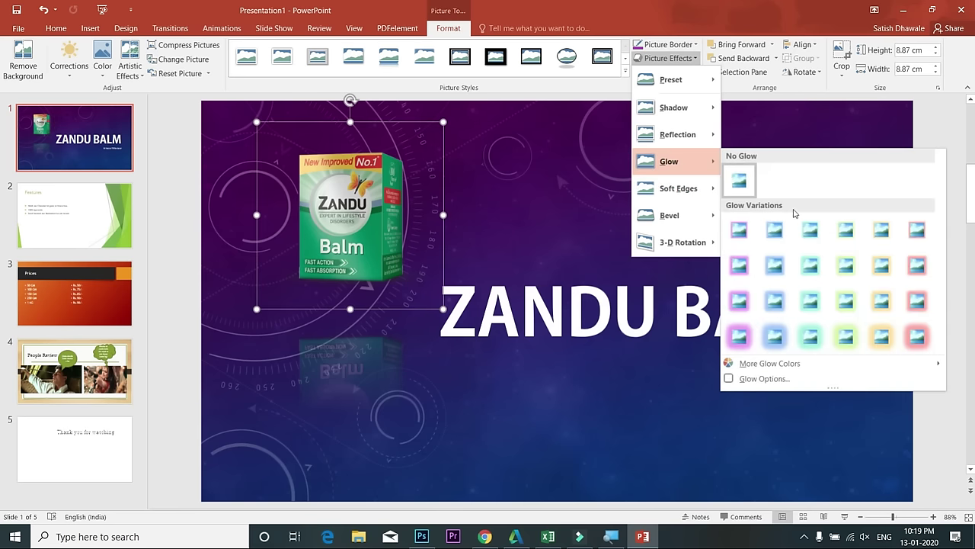
{"action": "left_click", "coordinate": [560, 96]}
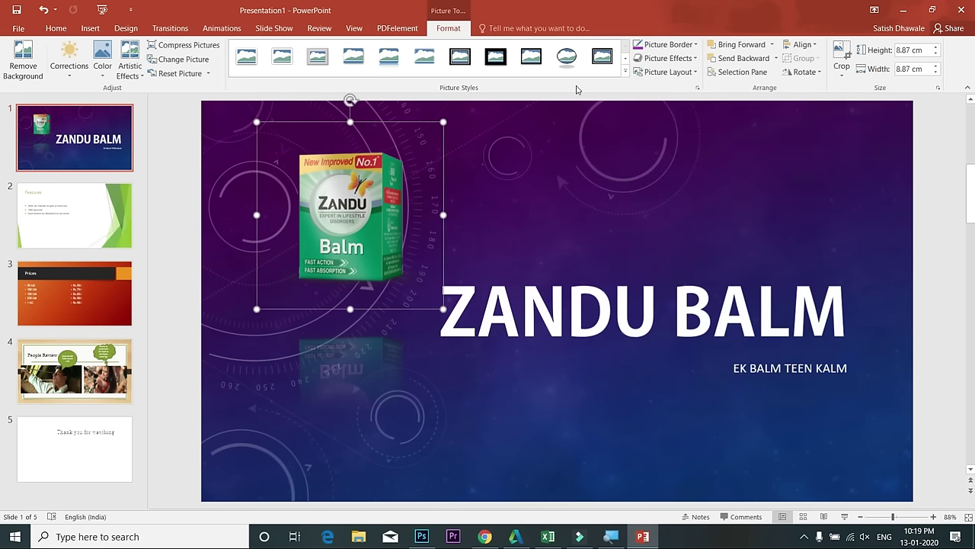
{"action": "left_click", "coordinate": [624, 71]}
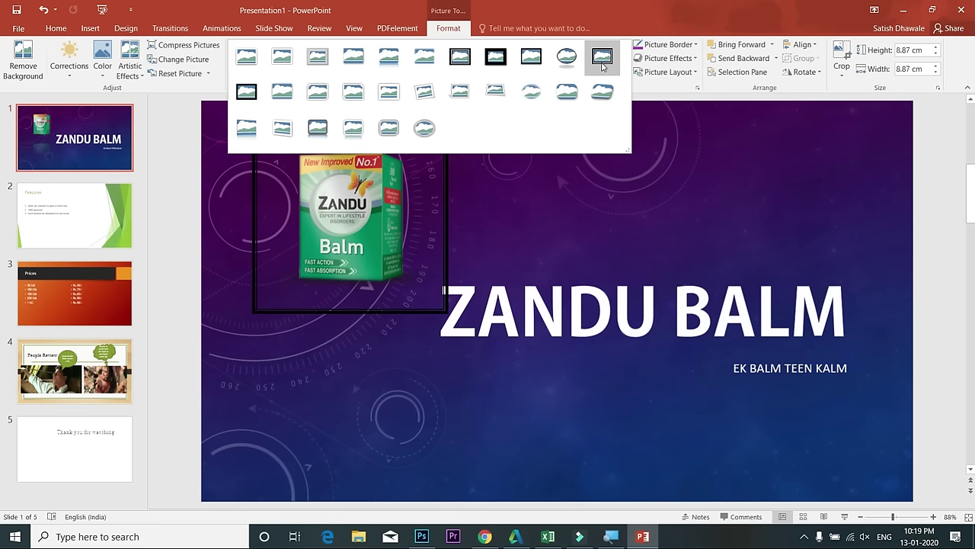
{"action": "left_click", "coordinate": [355, 129]}
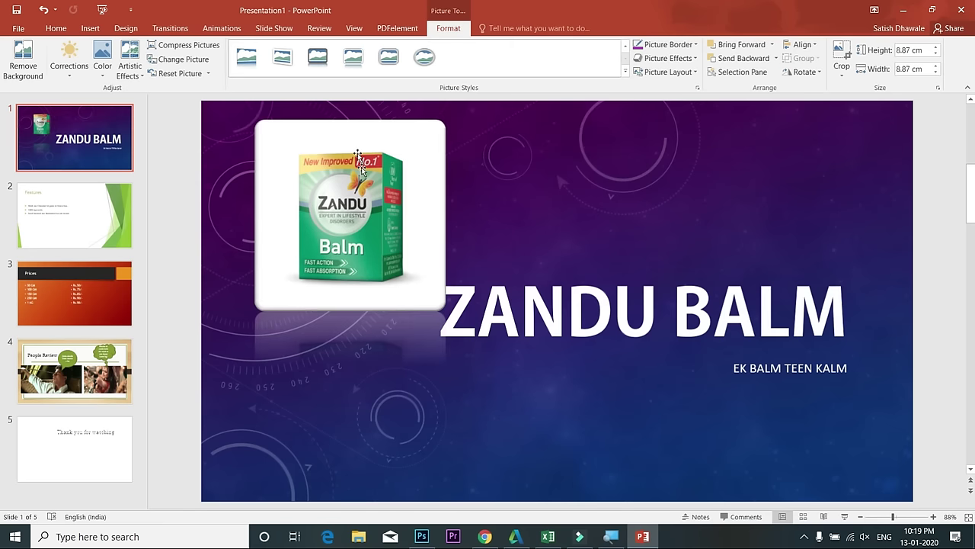
{"action": "left_click", "coordinate": [492, 231]}
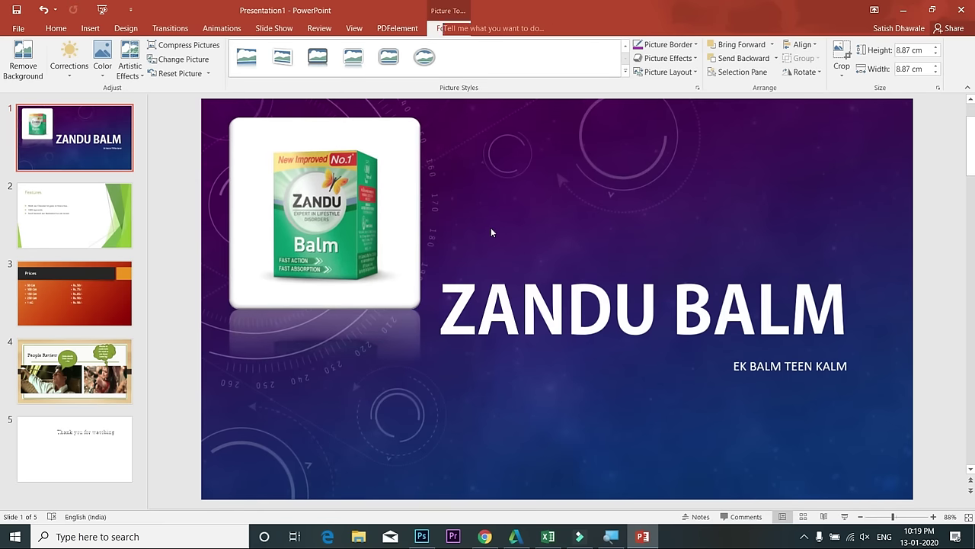
Move the title higher, place the EK BALM TEEN KALM subtitle beneath it at 40 pt
{"action": "left_click", "coordinate": [531, 311]}
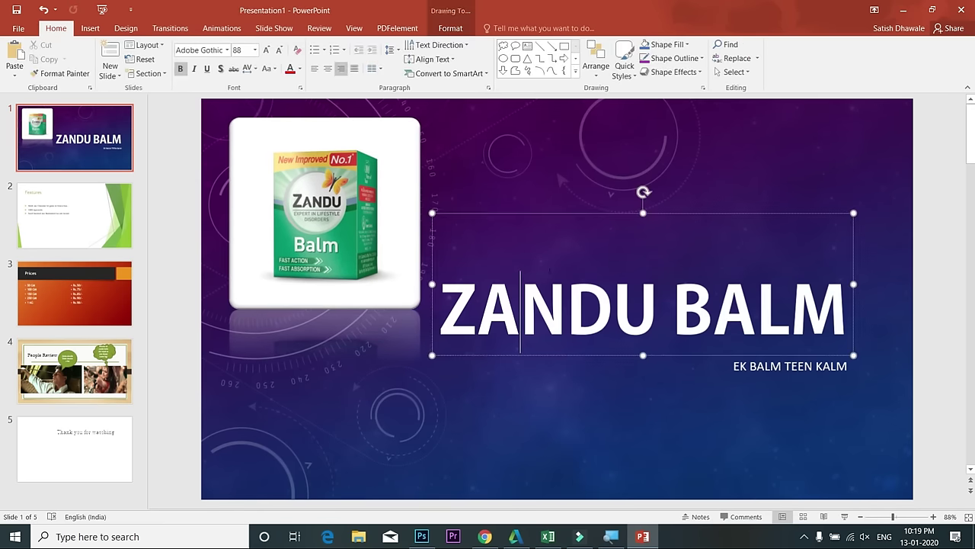
{"action": "left_click_drag", "start_coordinate": [551, 213], "coordinate": [558, 120]}
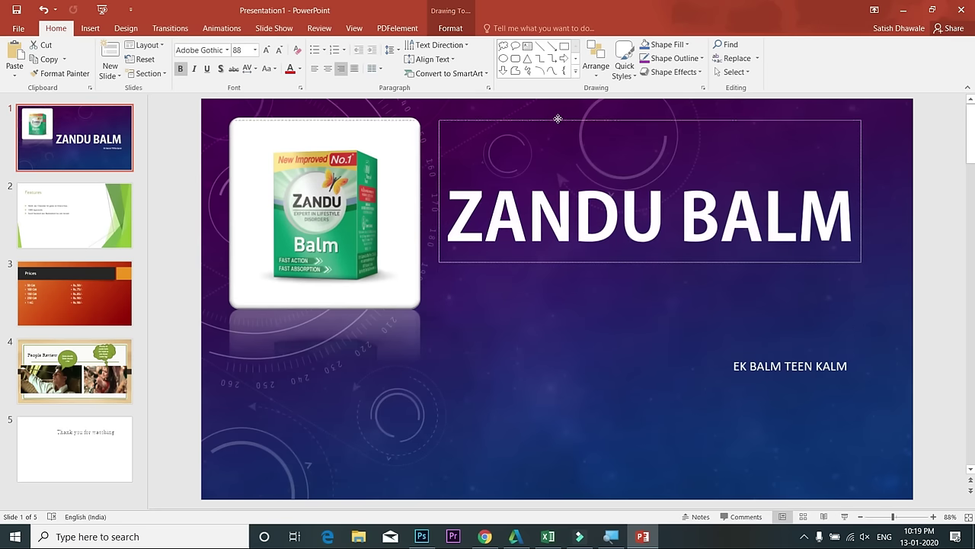
{"action": "left_click", "coordinate": [781, 366]}
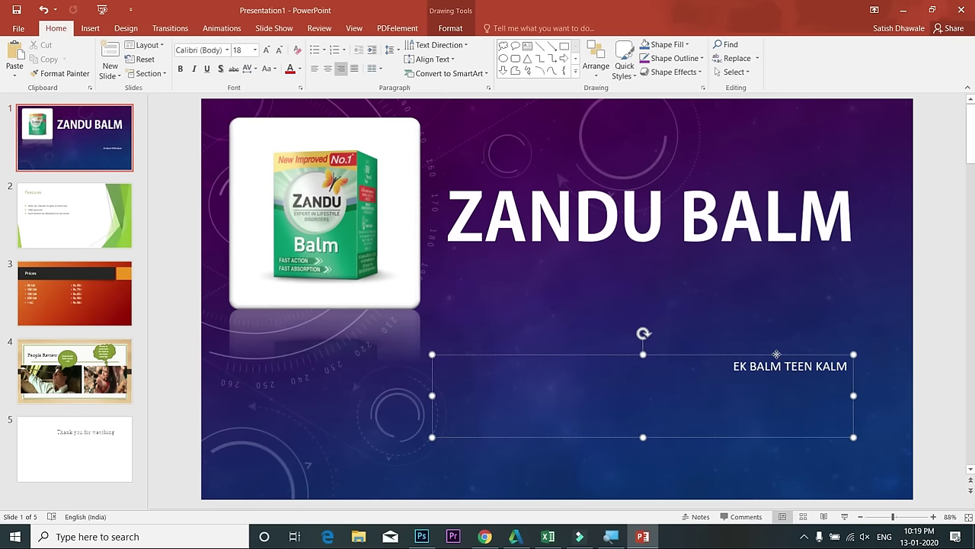
{"action": "left_click_drag", "start_coordinate": [777, 354], "coordinate": [787, 265]}
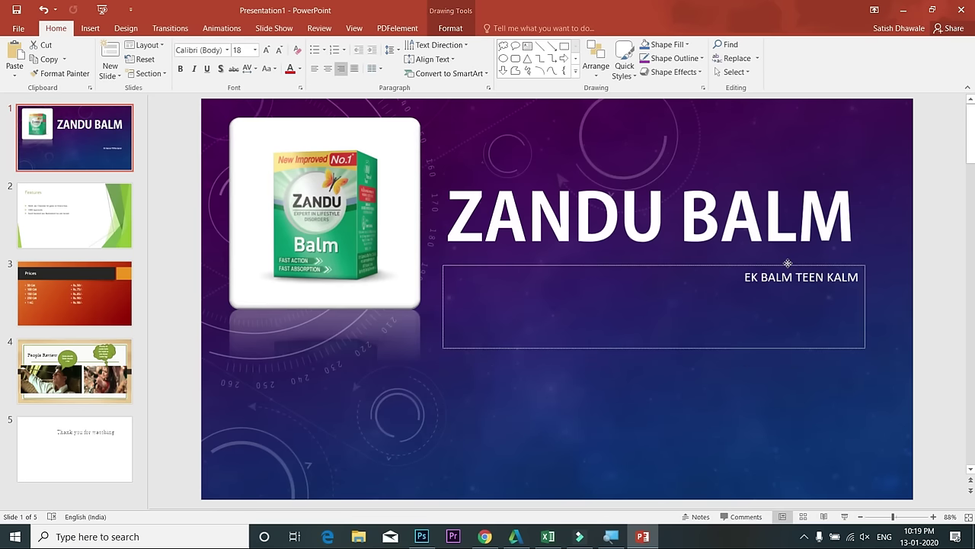
{"action": "left_click", "coordinate": [266, 51]}
{"action": "left_click", "coordinate": [266, 51]}
{"action": "left_click", "coordinate": [266, 51]}
{"action": "left_click", "coordinate": [266, 50]}
{"action": "left_click", "coordinate": [266, 50]}
{"action": "left_click", "coordinate": [266, 50]}
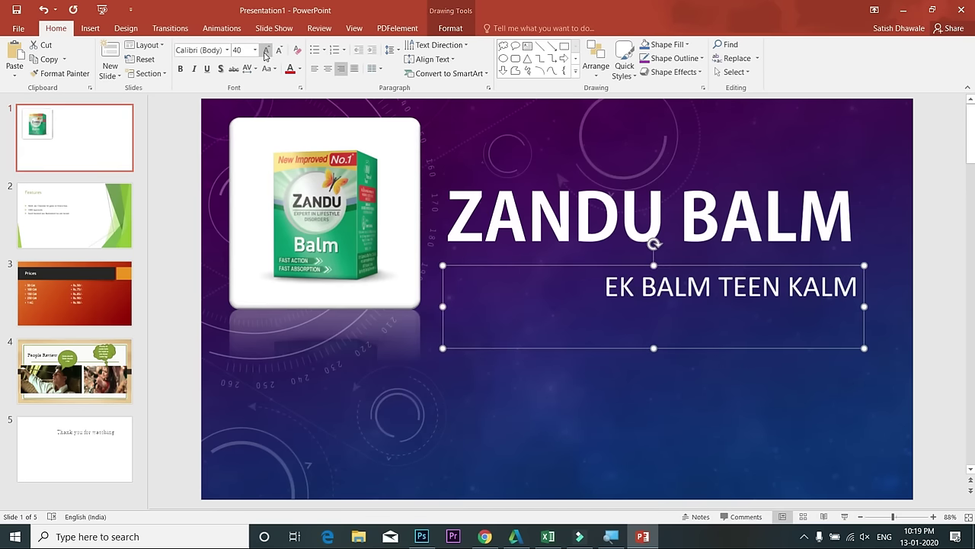
Lower the product photo and nudge the ZANDU BALM title slightly down
{"action": "left_click", "coordinate": [494, 363]}
{"action": "left_click_drag", "start_coordinate": [341, 251], "coordinate": [339, 305]}
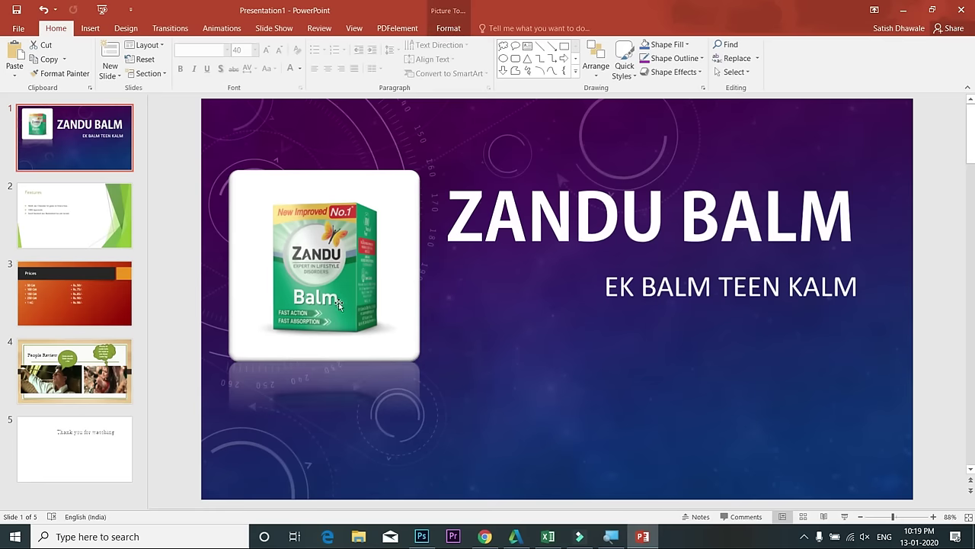
{"action": "left_click", "coordinate": [648, 217]}
{"action": "left_click_drag", "start_coordinate": [647, 218], "coordinate": [649, 245]}
{"action": "left_click", "coordinate": [659, 421]}
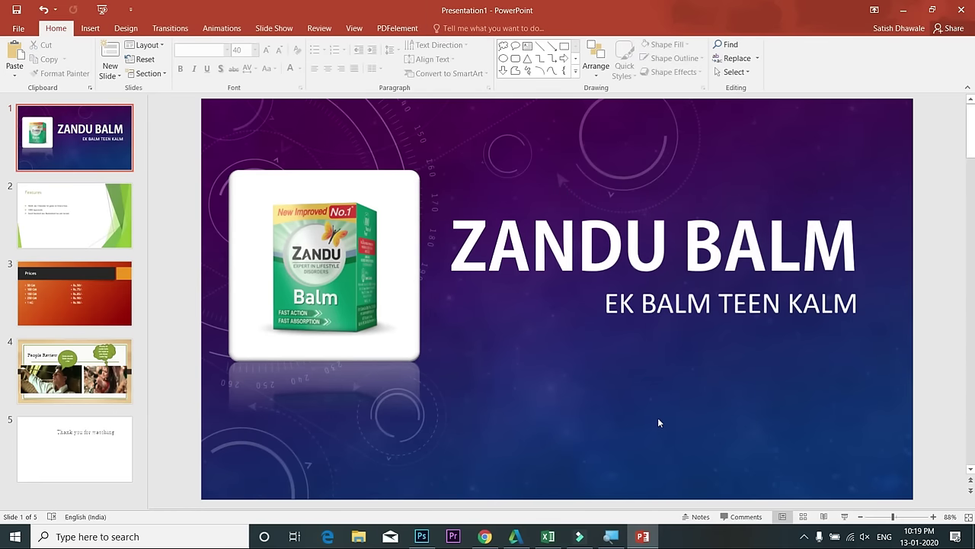
{"action": "left_click", "coordinate": [59, 219]}
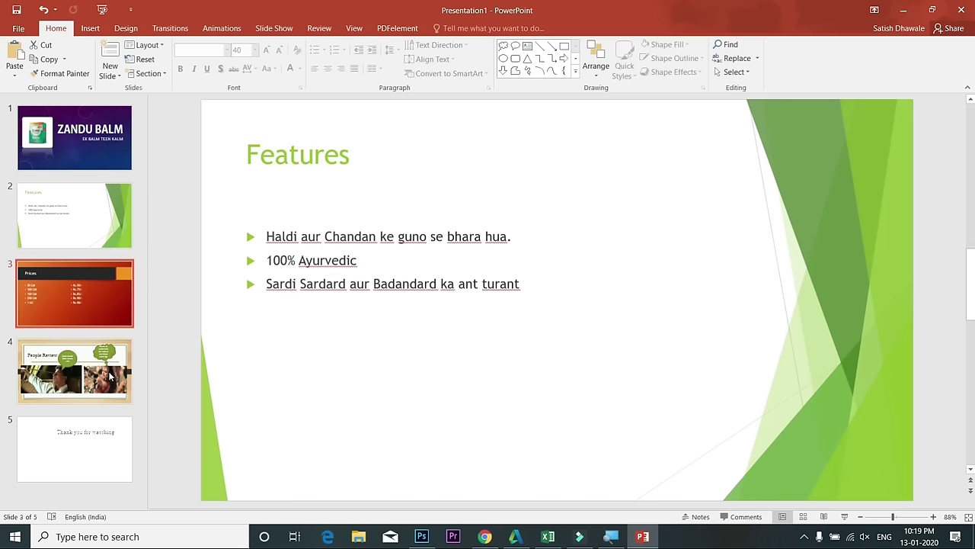
{"action": "left_click", "coordinate": [100, 159]}
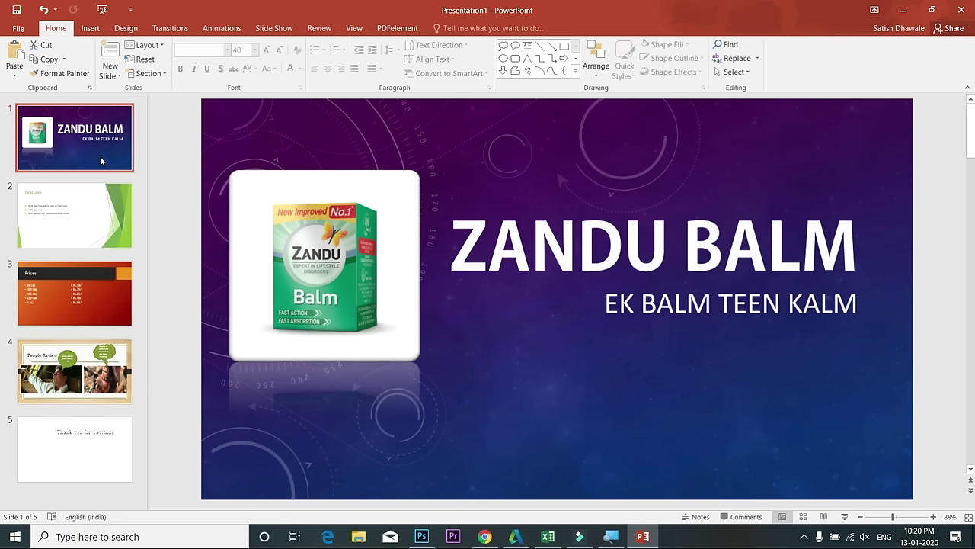
Apply the teal-green theme variant to the ZANDU BALM title slide
{"action": "left_click", "coordinate": [139, 31]}
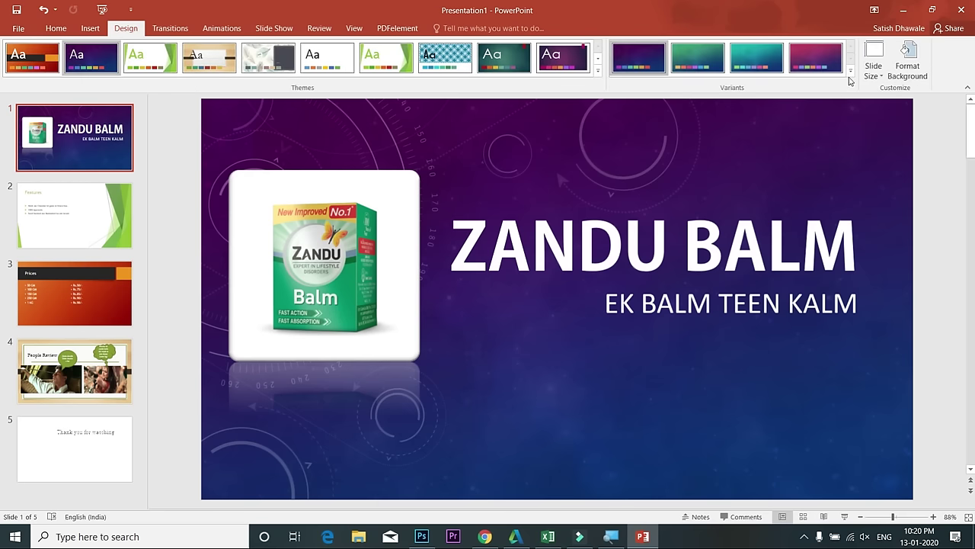
{"action": "left_click", "coordinate": [850, 71]}
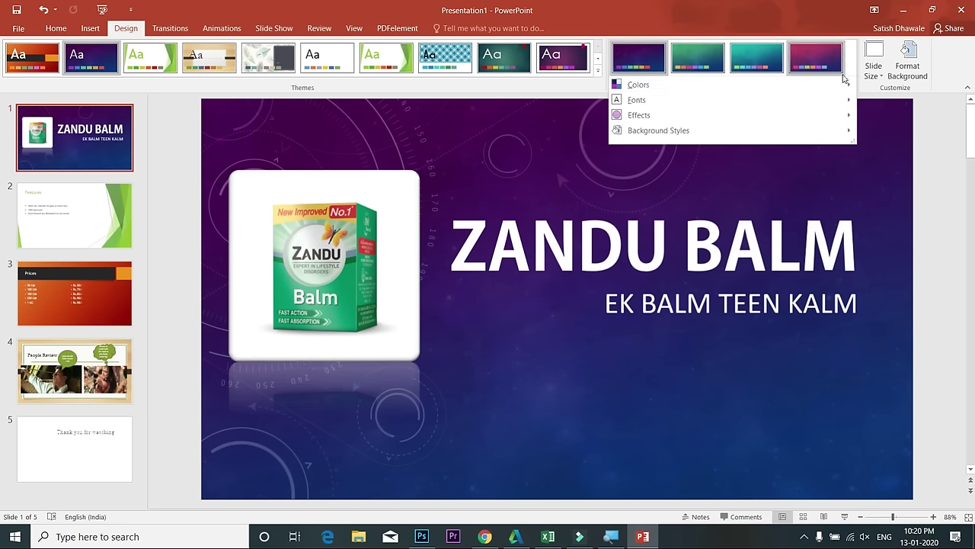
{"action": "left_click", "coordinate": [859, 69]}
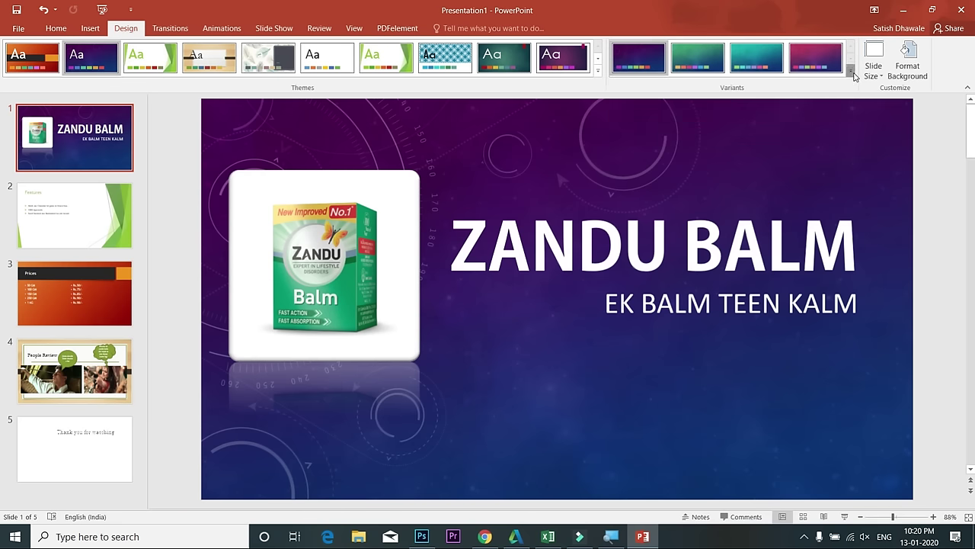
{"action": "left_click", "coordinate": [851, 74]}
{"action": "mouse_move", "coordinate": [783, 84]}
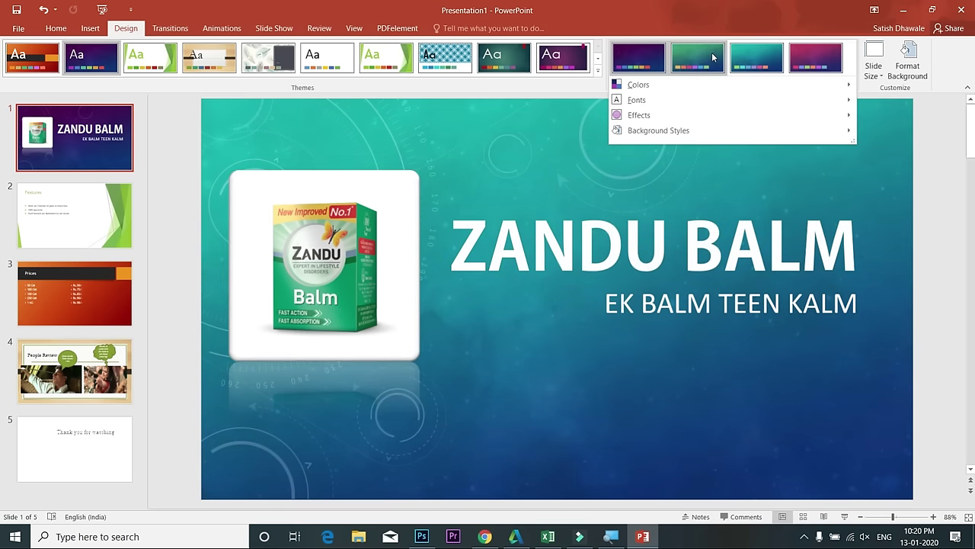
{"action": "left_click", "coordinate": [712, 57]}
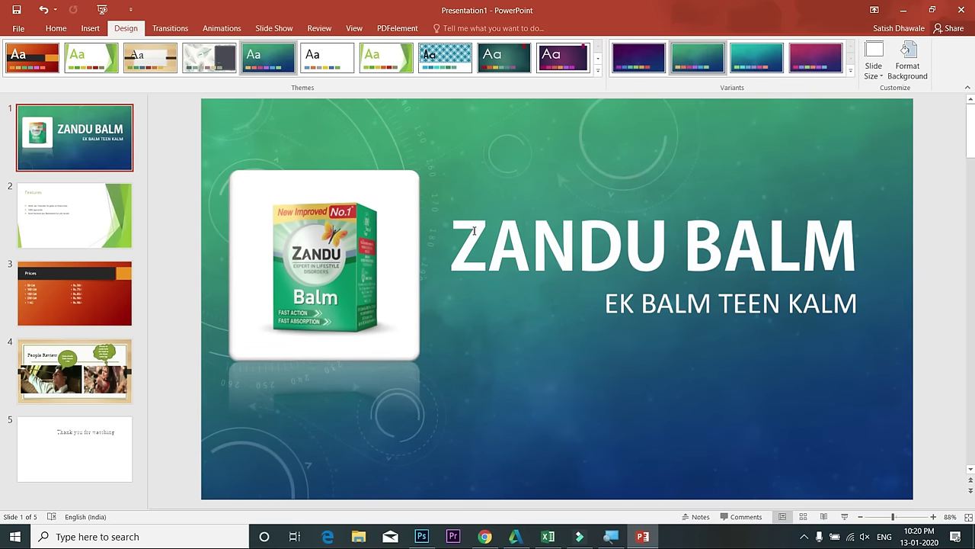
{"action": "left_click", "coordinate": [49, 215]}
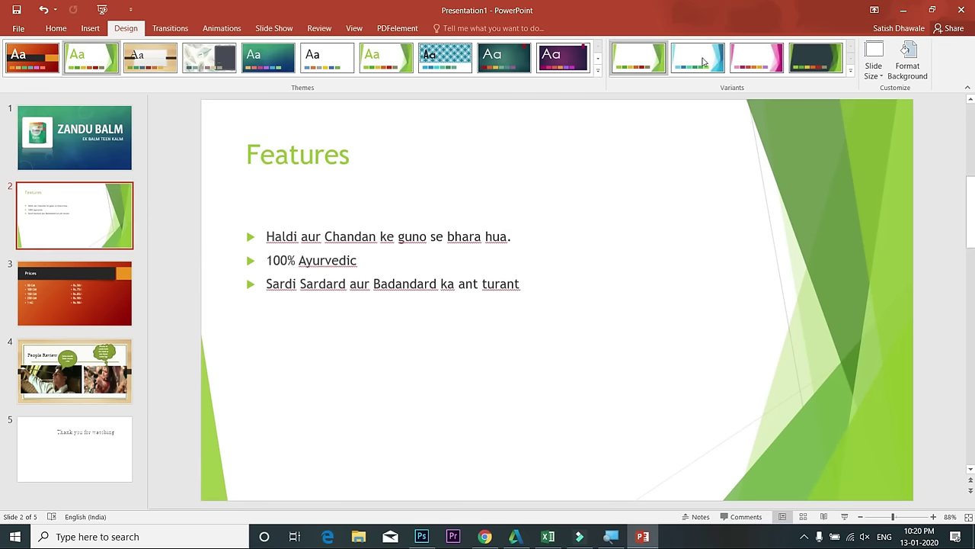
Give the Features slide the pink variant and the Prices slide the teal variant
{"action": "left_click", "coordinate": [752, 62]}
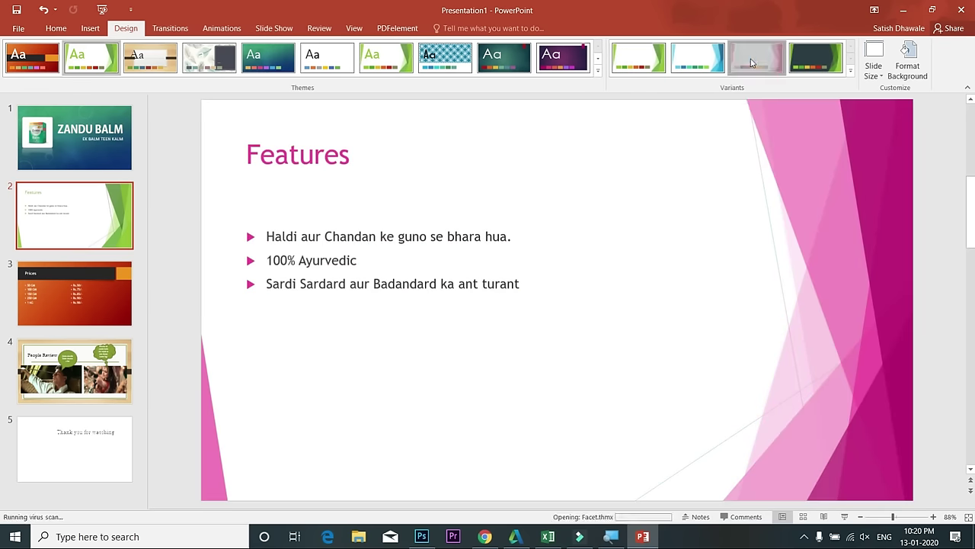
{"action": "left_click", "coordinate": [93, 282]}
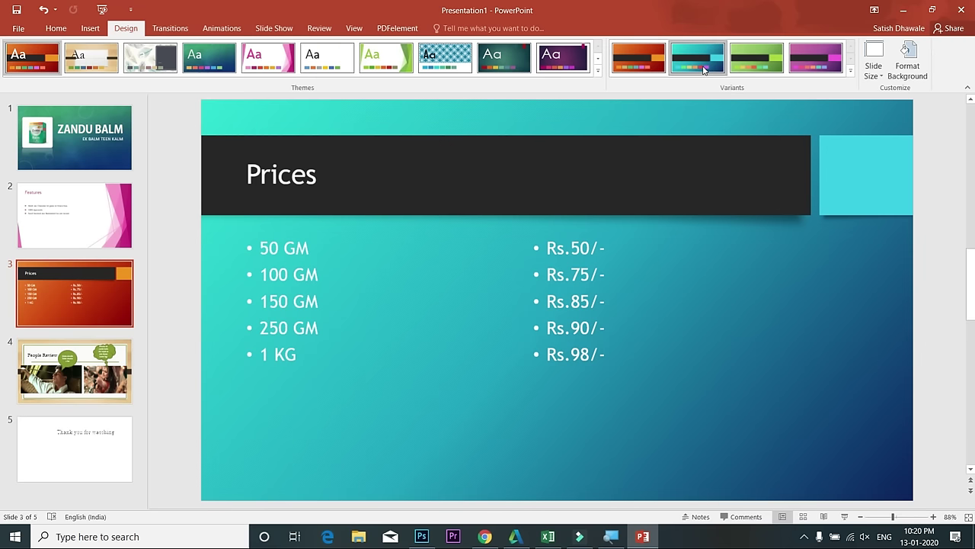
{"action": "left_click", "coordinate": [704, 70]}
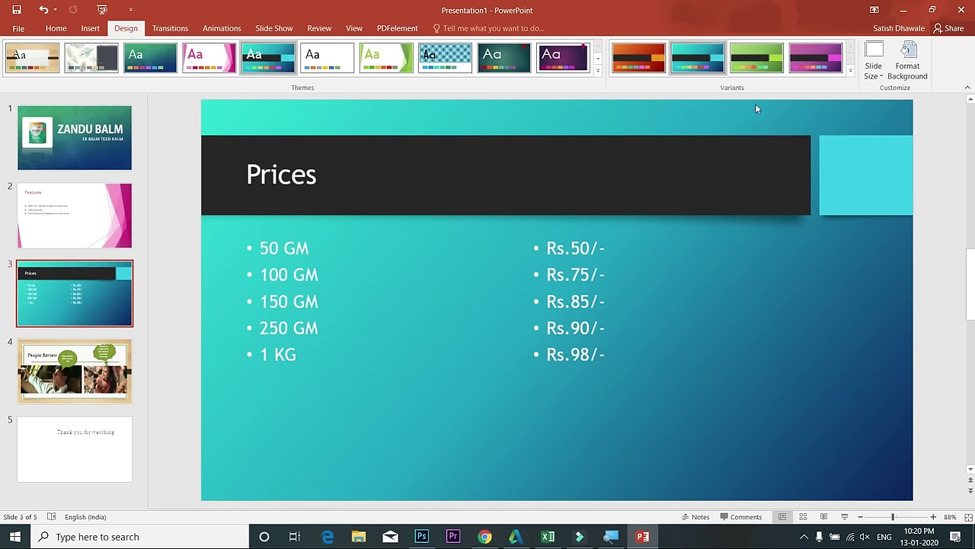
{"action": "left_click", "coordinate": [875, 79]}
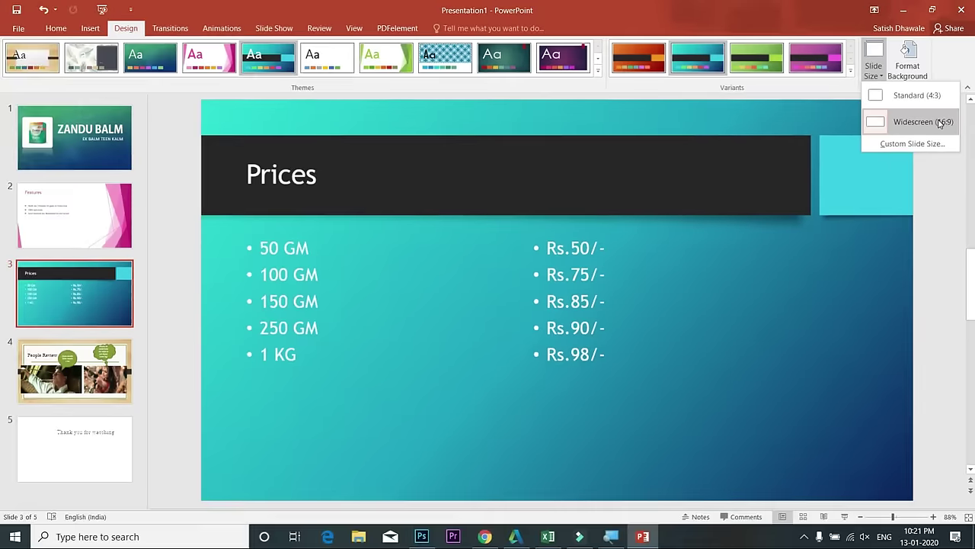
Try Standard 4:3 slide size with Maximize, then revert the slides to Widescreen 16:9
{"action": "left_click", "coordinate": [924, 94]}
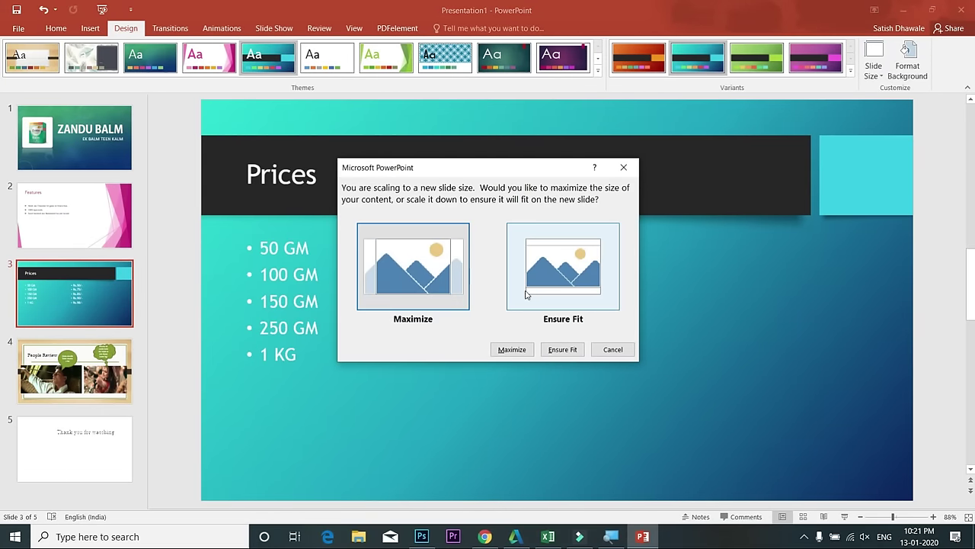
{"action": "left_click", "coordinate": [453, 287]}
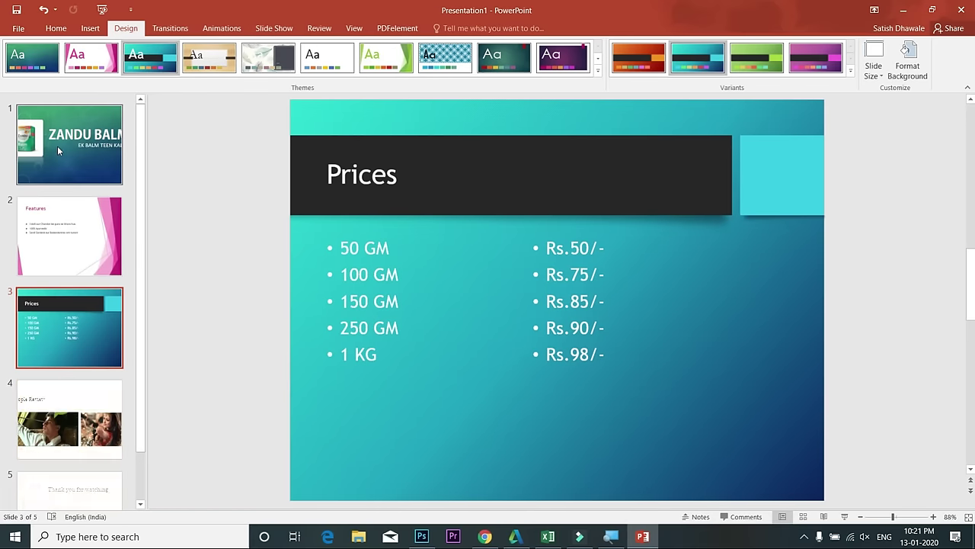
{"action": "left_click", "coordinate": [81, 140]}
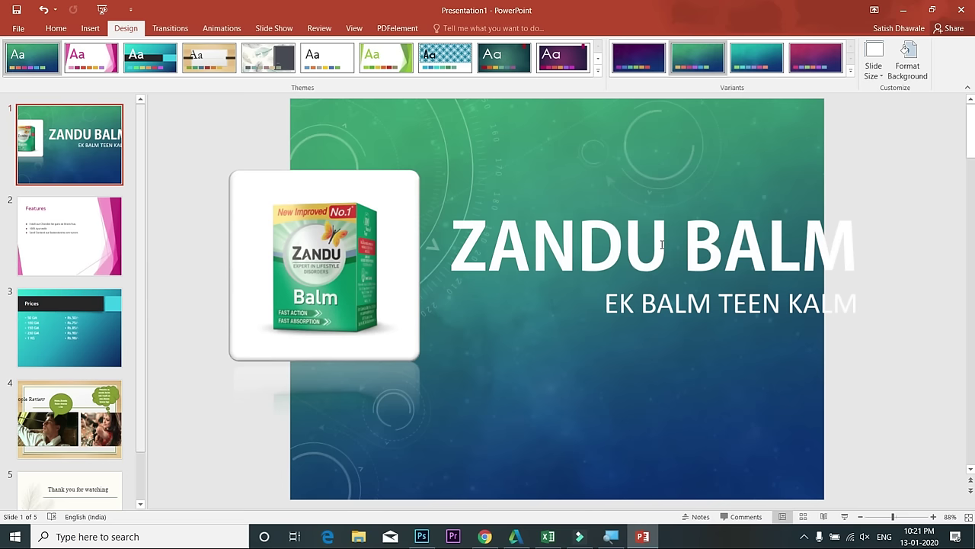
{"action": "left_click", "coordinate": [877, 72]}
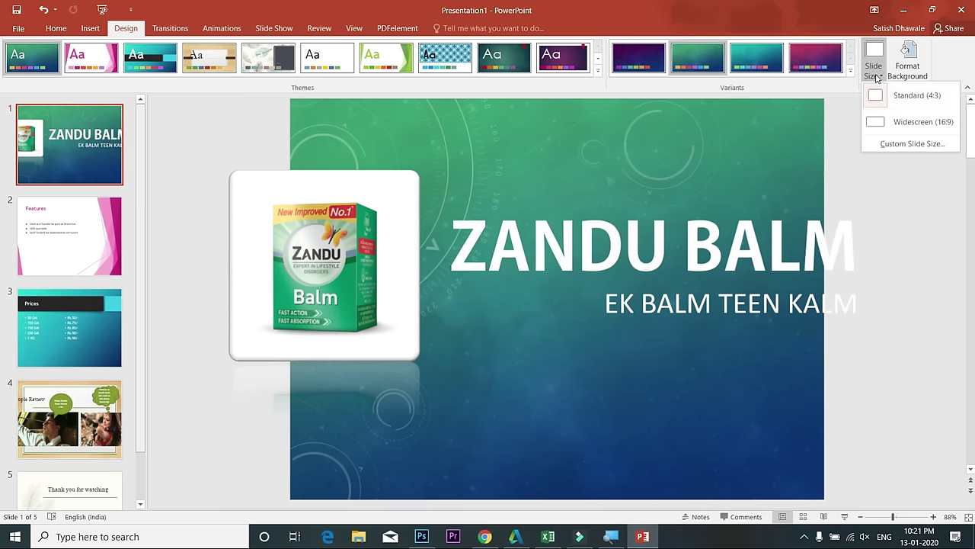
{"action": "left_click", "coordinate": [907, 126]}
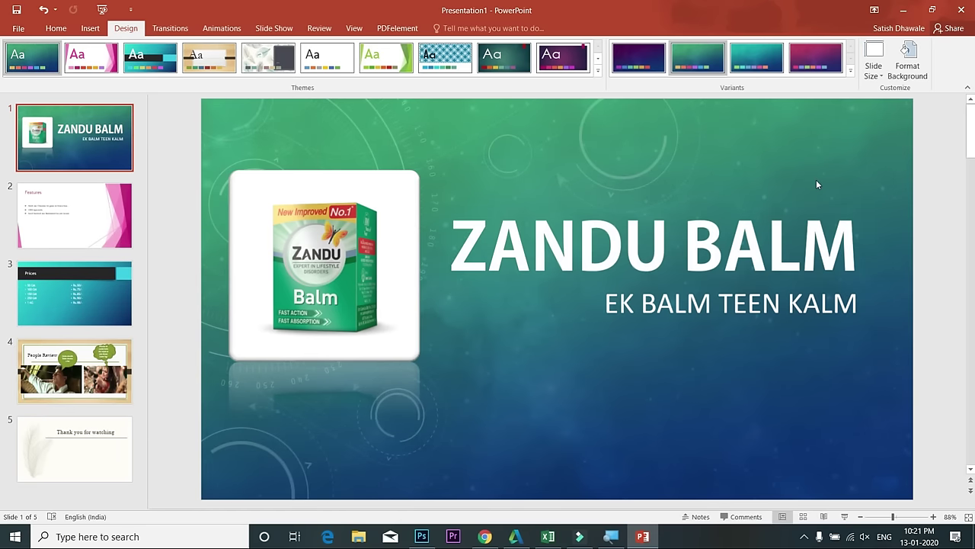
In Custom Slide Size, set notes, handouts and outline orientation to Landscape
{"action": "left_click", "coordinate": [876, 70]}
{"action": "left_click", "coordinate": [905, 145]}
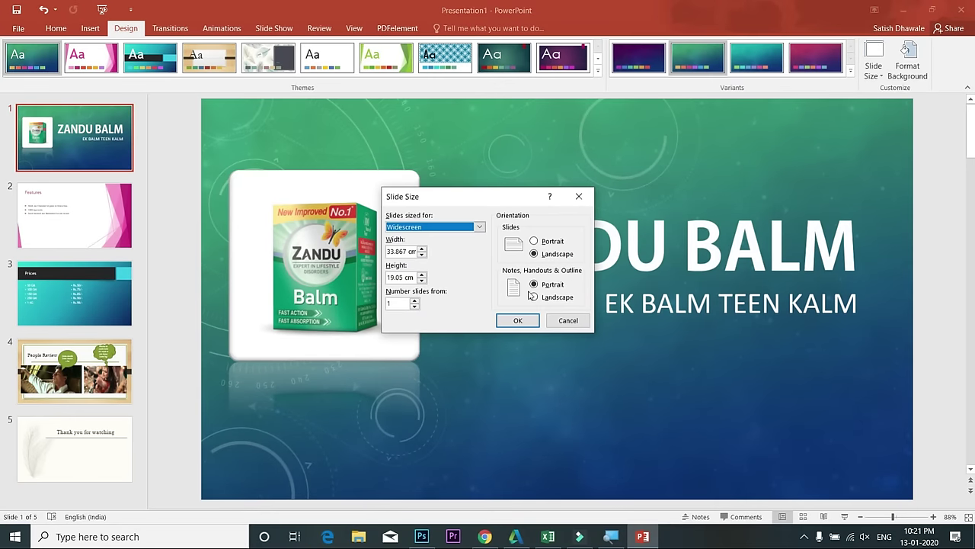
{"action": "left_click", "coordinate": [549, 304]}
{"action": "left_click", "coordinate": [548, 301]}
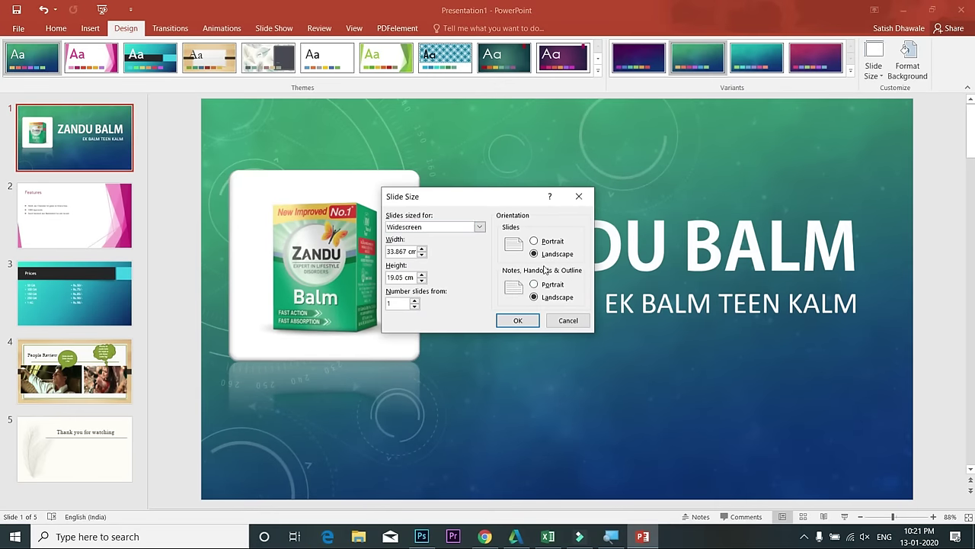
{"action": "left_click", "coordinate": [515, 323]}
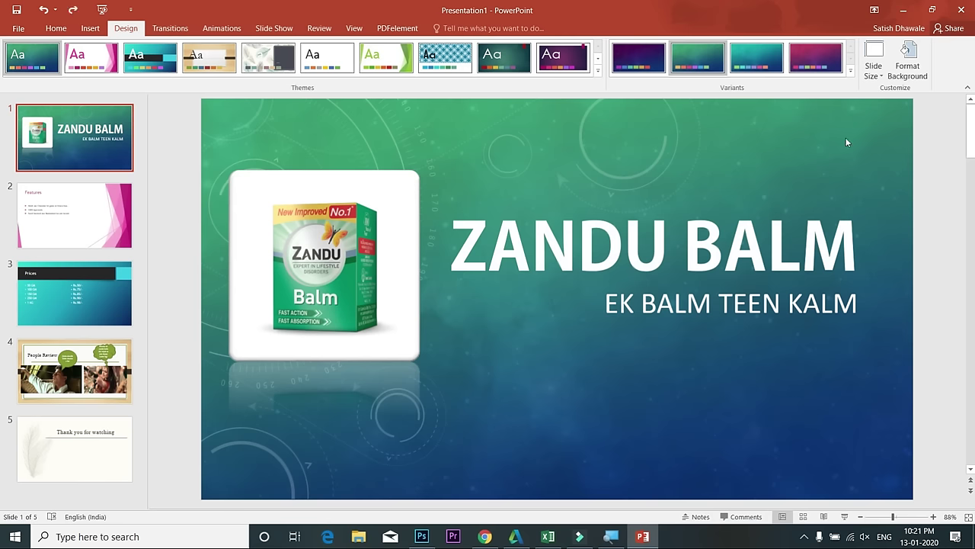
Give the Features slide a pink background colour
{"action": "left_click", "coordinate": [909, 73]}
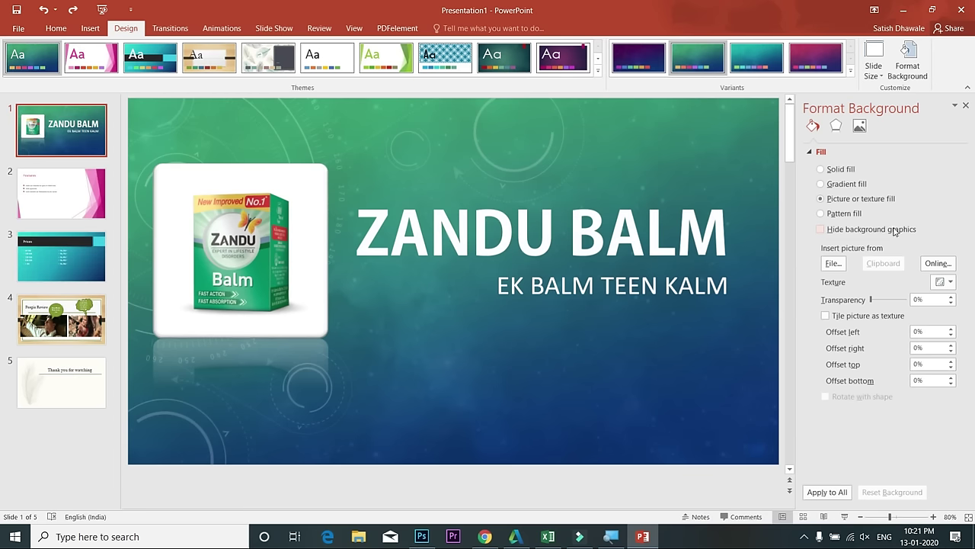
{"action": "left_click", "coordinate": [60, 209]}
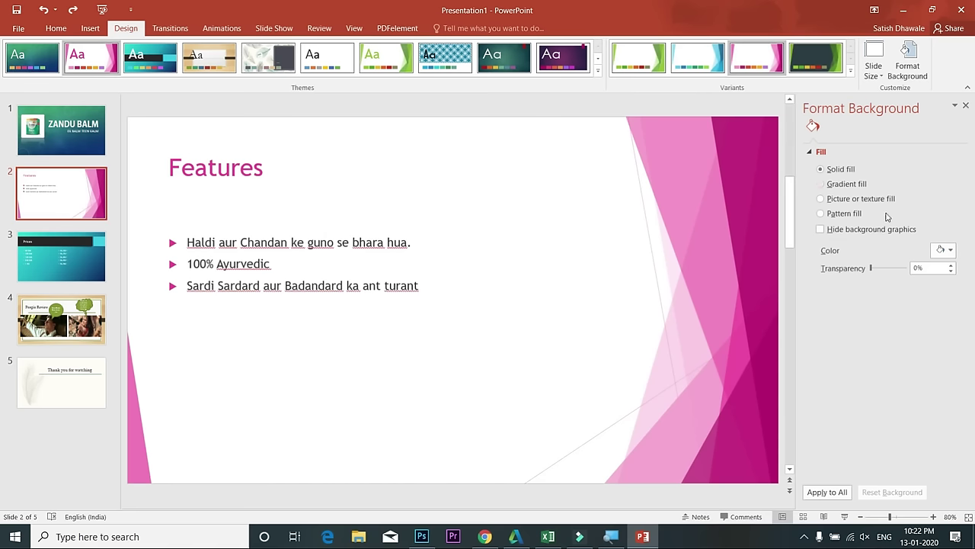
{"action": "left_click", "coordinate": [944, 249]}
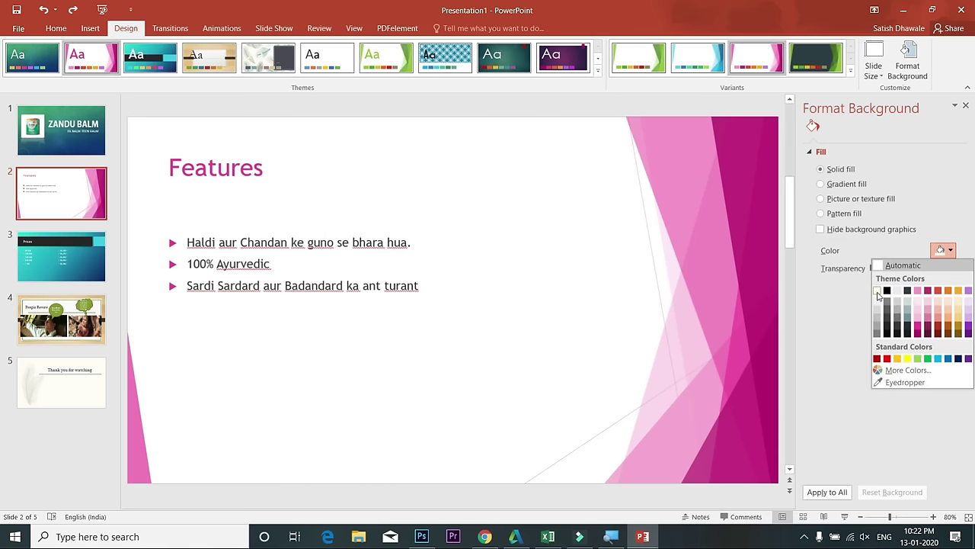
{"action": "left_click", "coordinate": [918, 298]}
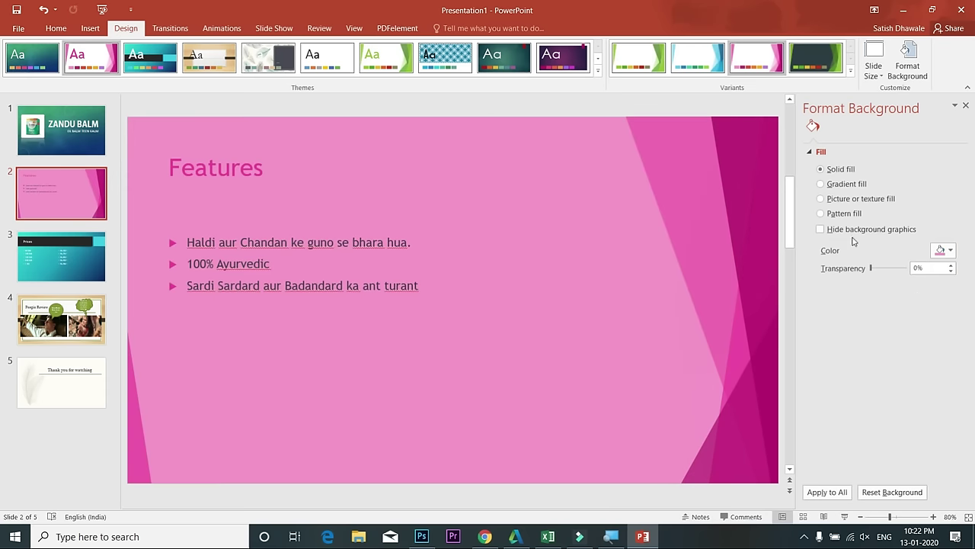
Toggle Hide background graphics on and off, then set the background colour back to white
{"action": "left_click", "coordinate": [820, 230]}
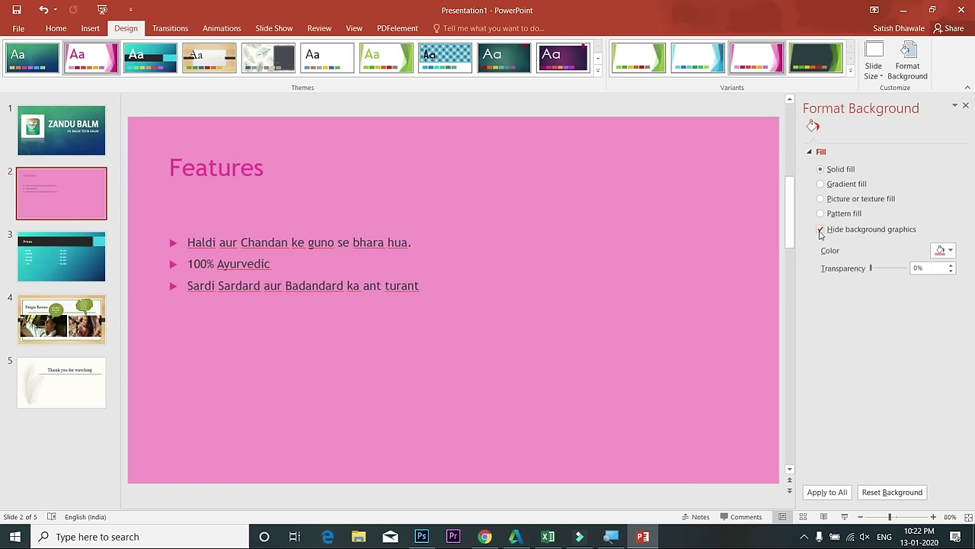
{"action": "left_click", "coordinate": [820, 230]}
{"action": "left_click", "coordinate": [821, 230]}
{"action": "left_click", "coordinate": [820, 231]}
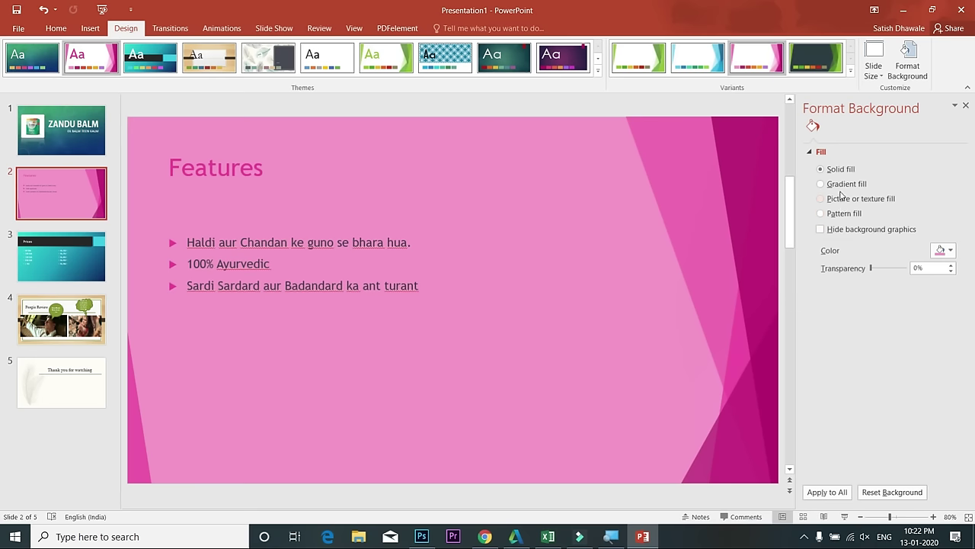
{"action": "left_click", "coordinate": [943, 250]}
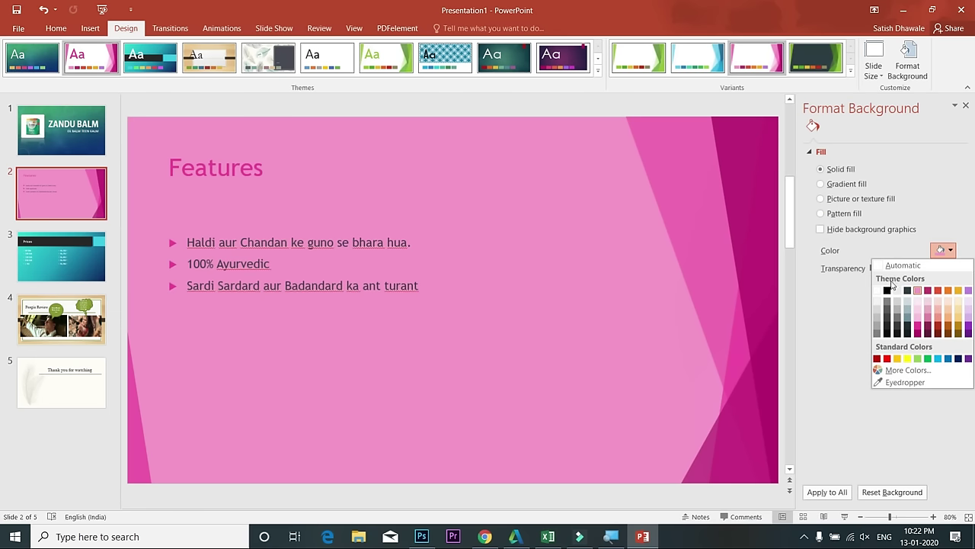
{"action": "left_click", "coordinate": [877, 290]}
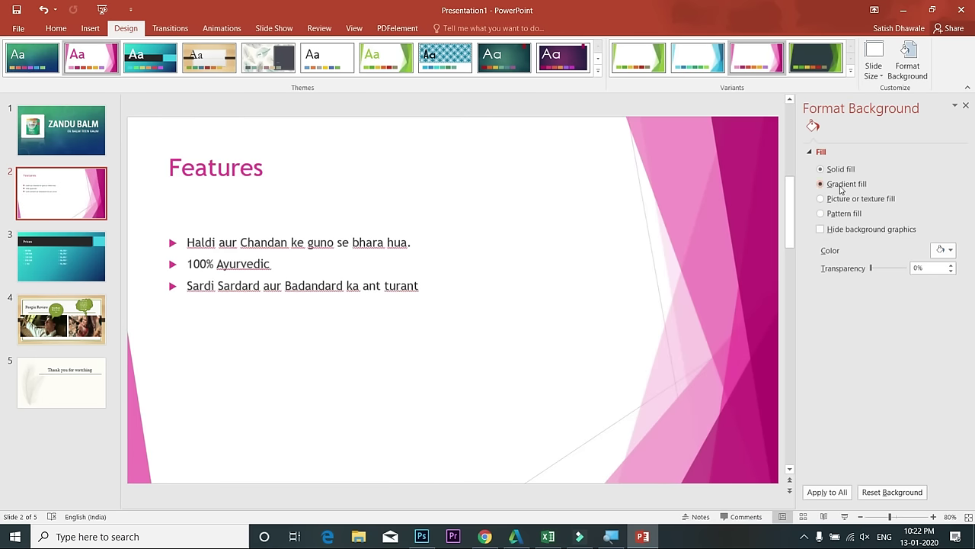
Apply a red preset gradient fill to the Features slide background and adjust its blend
{"action": "left_click", "coordinate": [842, 187]}
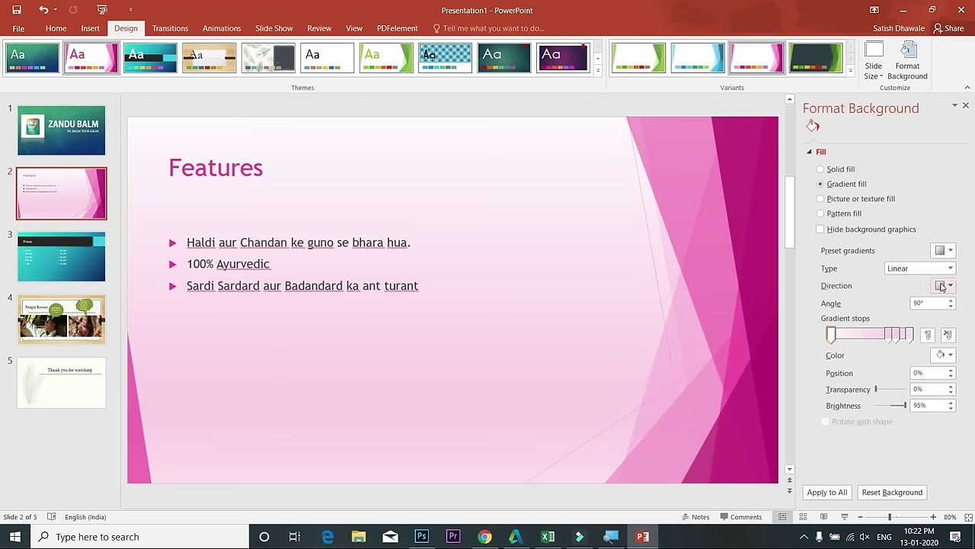
{"action": "left_click", "coordinate": [949, 251]}
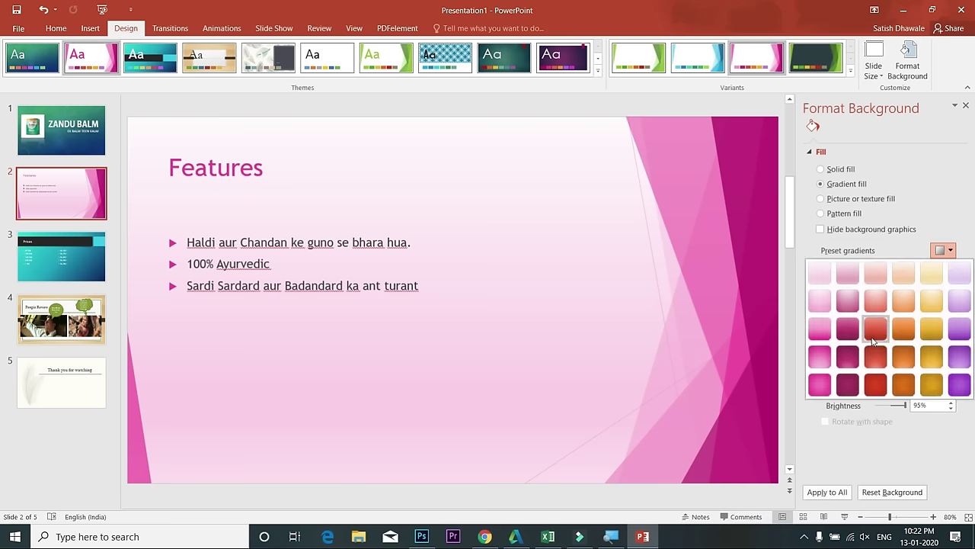
{"action": "left_click", "coordinate": [874, 328]}
{"action": "mouse_move", "coordinate": [869, 336]}
{"action": "left_mouse_down"}
{"action": "mouse_move", "coordinate": [853, 335]}
{"action": "mouse_move", "coordinate": [861, 339]}
{"action": "left_mouse_up"}
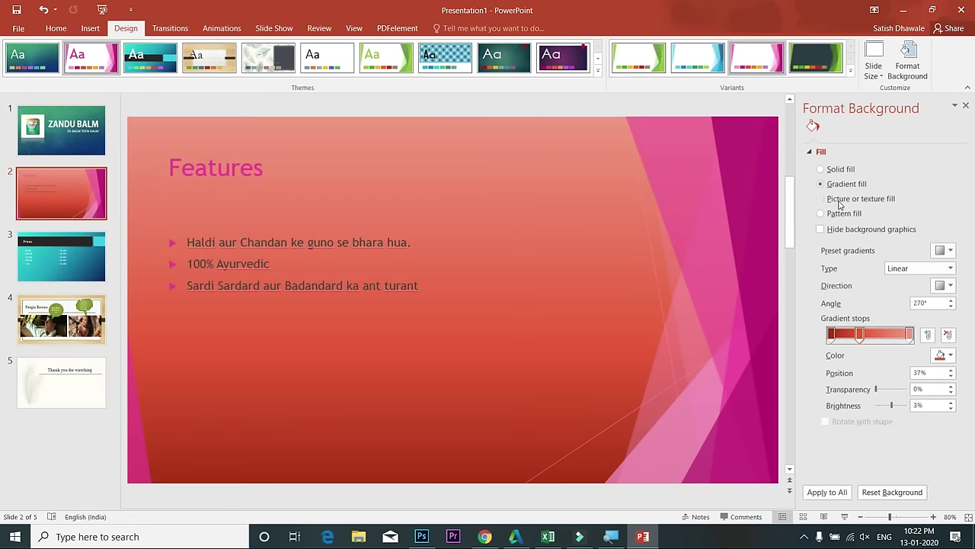
Try the birds-flying-sunshine photo as the background, then return to a plain solid fill
{"action": "left_click", "coordinate": [839, 199]}
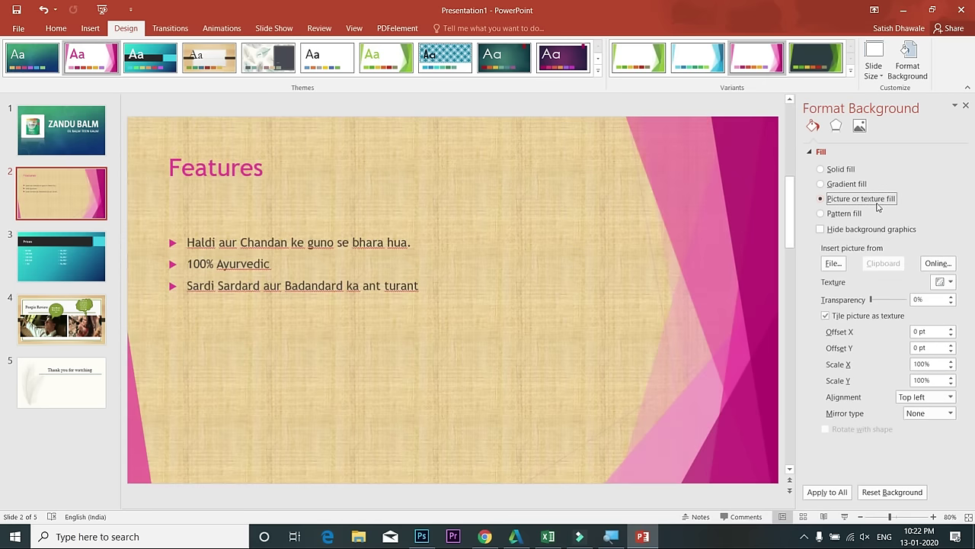
{"action": "left_click", "coordinate": [835, 266]}
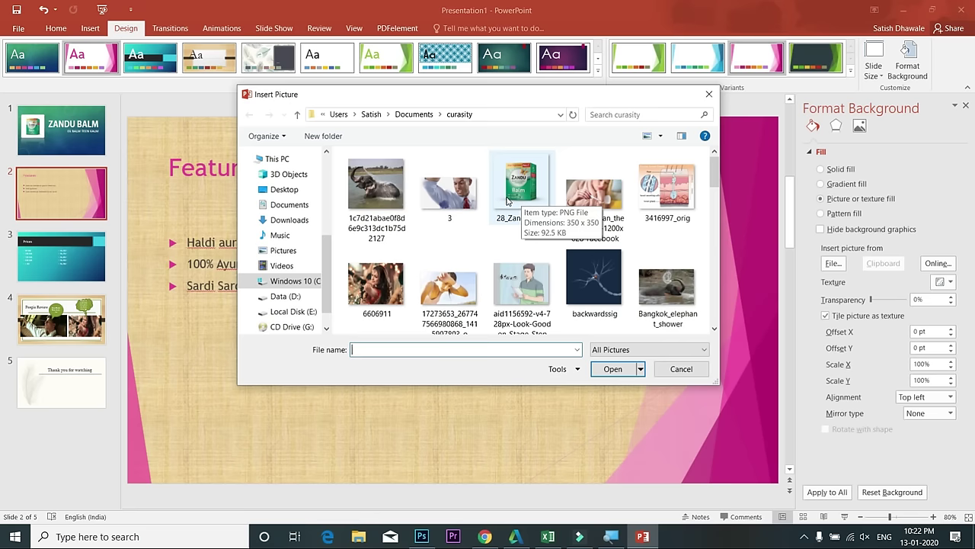
{"action": "scroll", "coordinate": [509, 240], "scroll_direction": "down", "scroll_amount": 1}
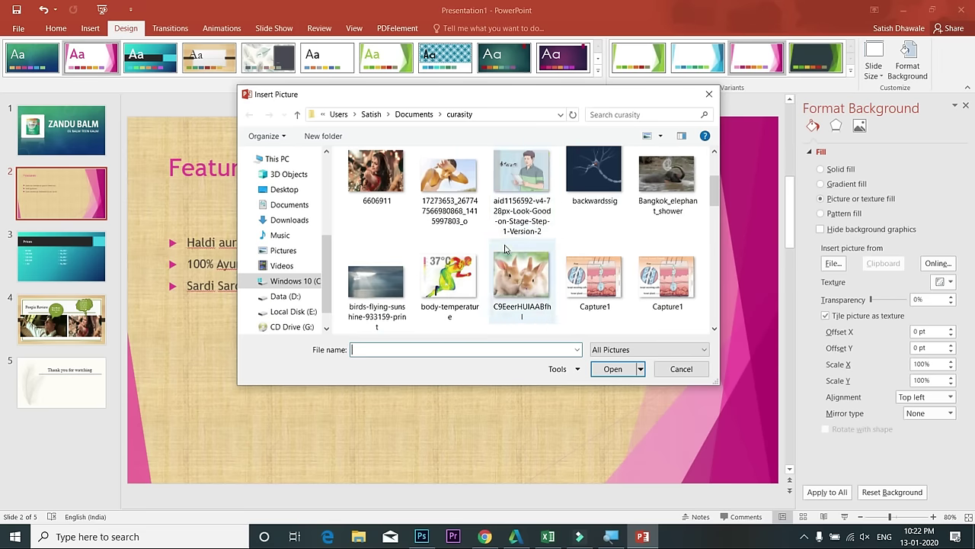
{"action": "scroll", "coordinate": [508, 248], "scroll_direction": "down", "scroll_amount": 1}
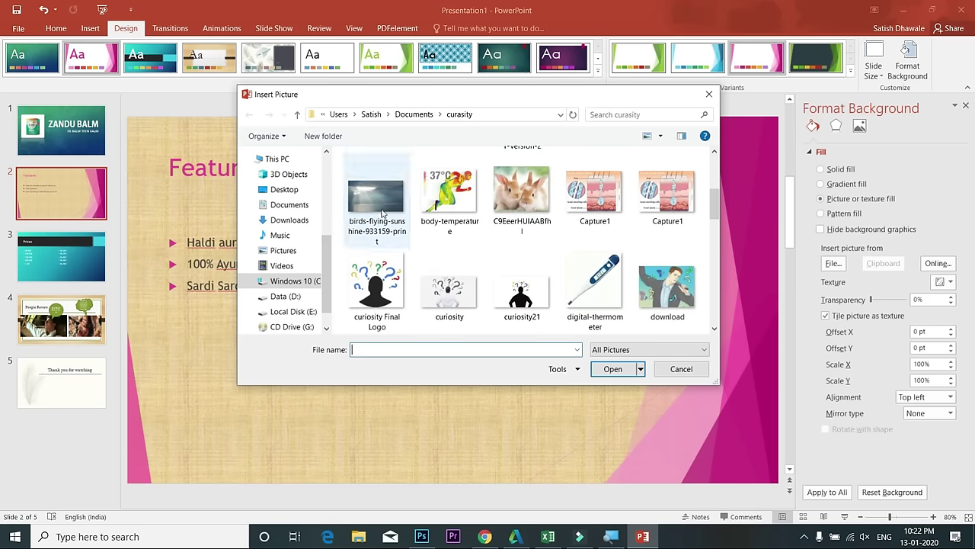
{"action": "left_click", "coordinate": [378, 194]}
{"action": "left_click", "coordinate": [607, 371]}
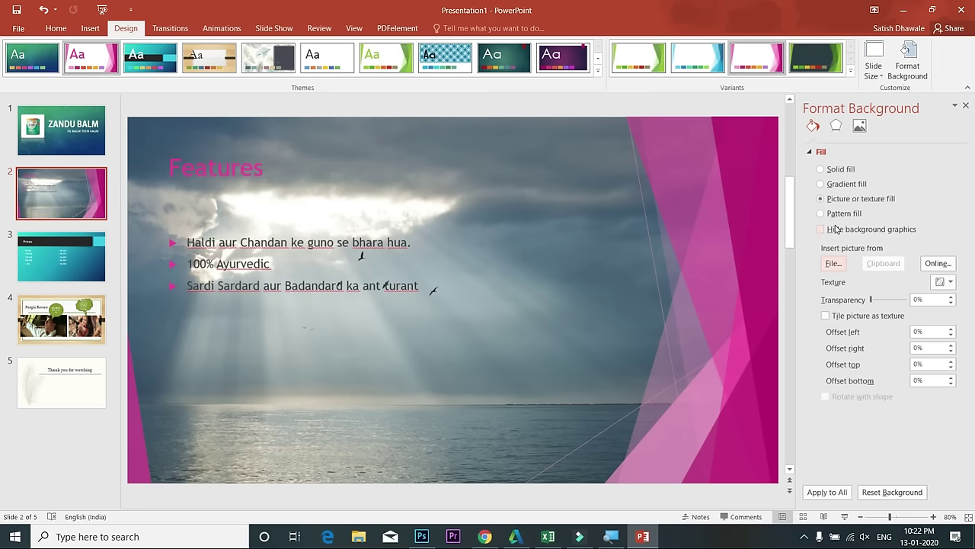
{"action": "left_click", "coordinate": [838, 172]}
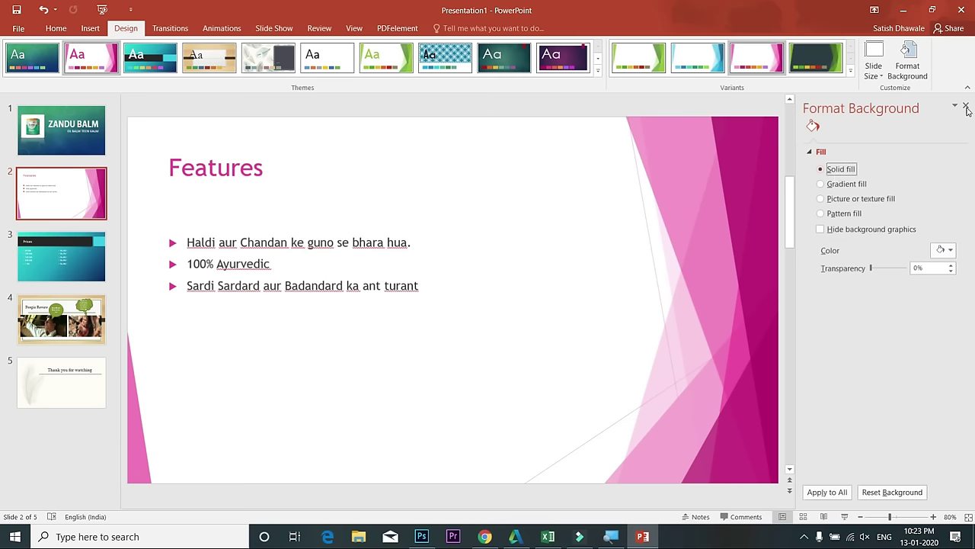
Close the Format Background pane and select the slide 1 ZANDU BALM title slide
{"action": "left_click", "coordinate": [905, 67]}
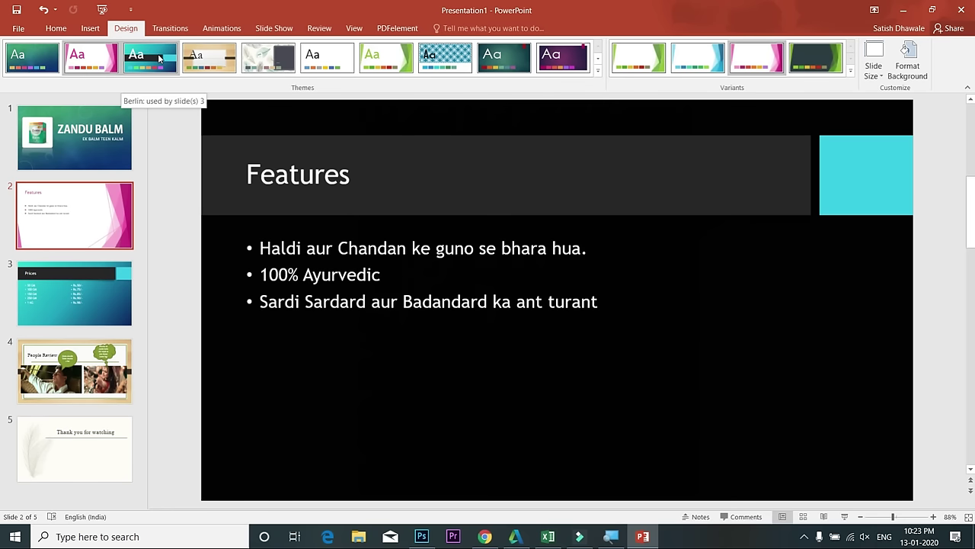
{"action": "left_click", "coordinate": [83, 164]}
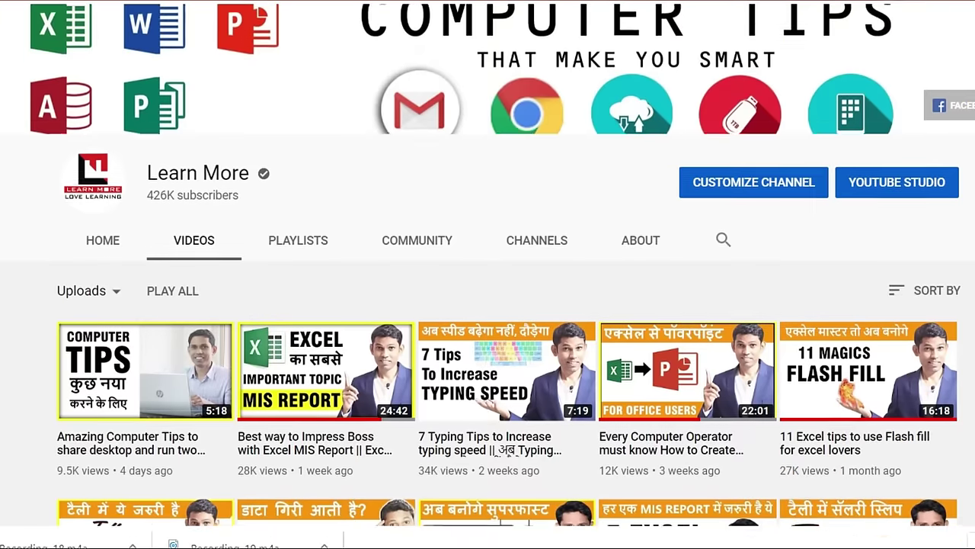
{"action": "scroll", "coordinate": [487, 304], "scroll_direction": "down", "scroll_amount": 3}
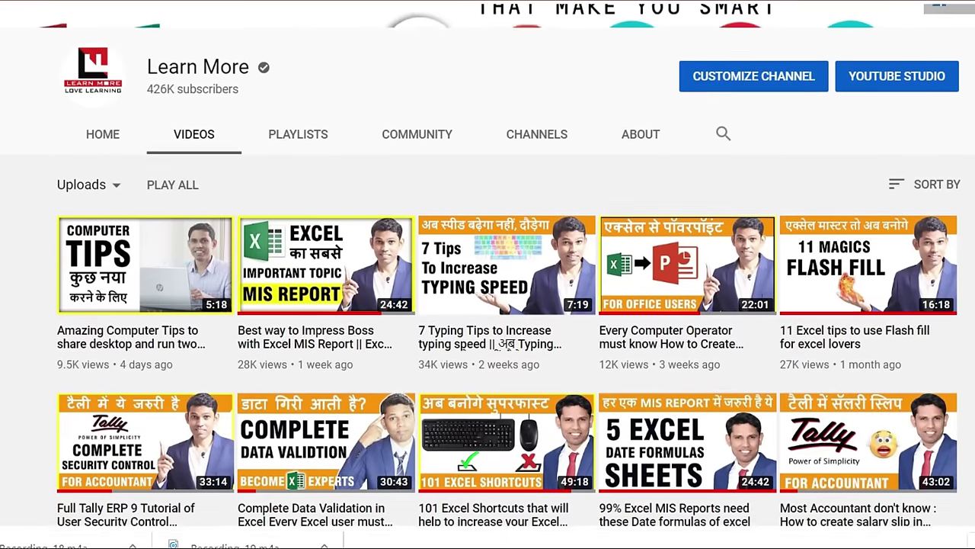
{"action": "scroll", "coordinate": [488, 305], "scroll_direction": "down", "scroll_amount": 1}
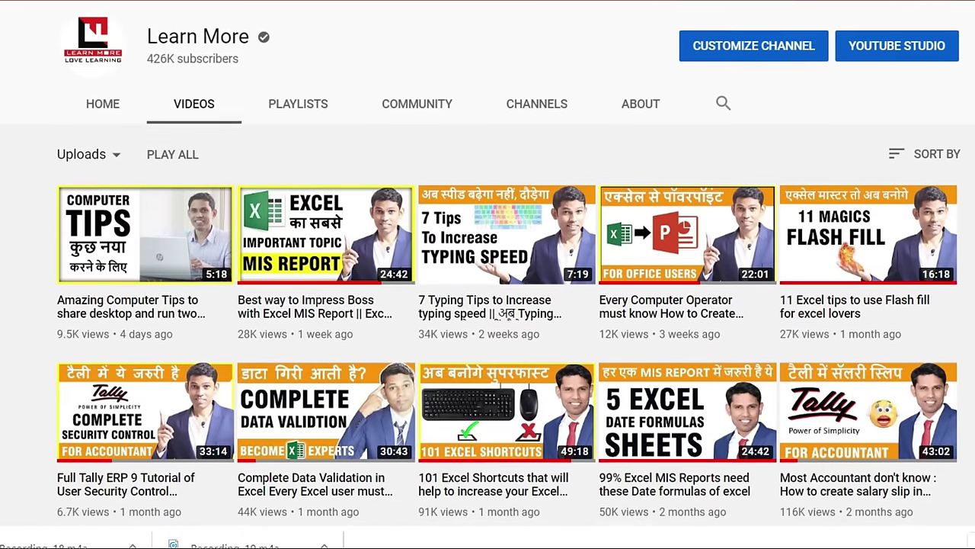
{"action": "scroll", "coordinate": [487, 305], "scroll_direction": "down", "scroll_amount": 2}
{"action": "scroll", "coordinate": [488, 304], "scroll_direction": "down", "scroll_amount": 3}
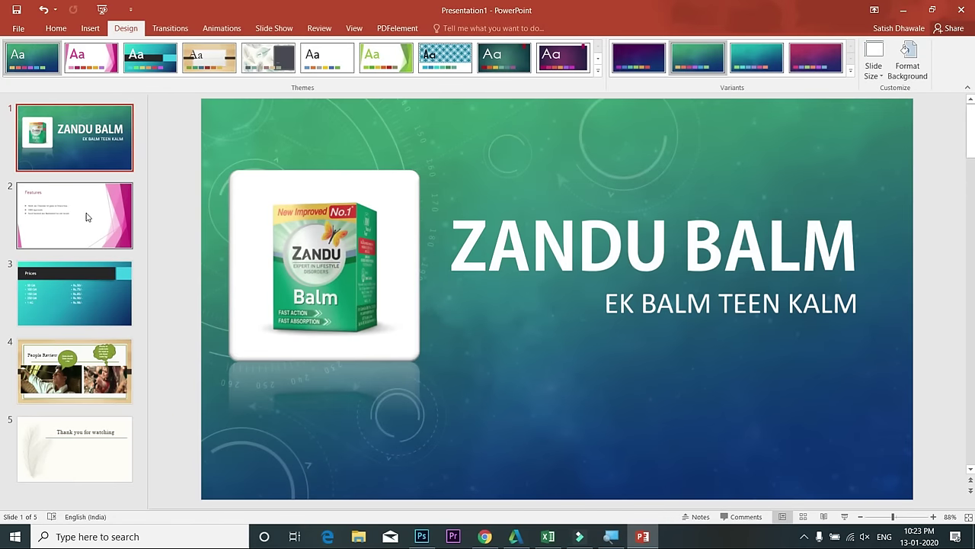
Show the Transitions ribbon tab for the title slide
{"action": "left_click", "coordinate": [170, 29]}
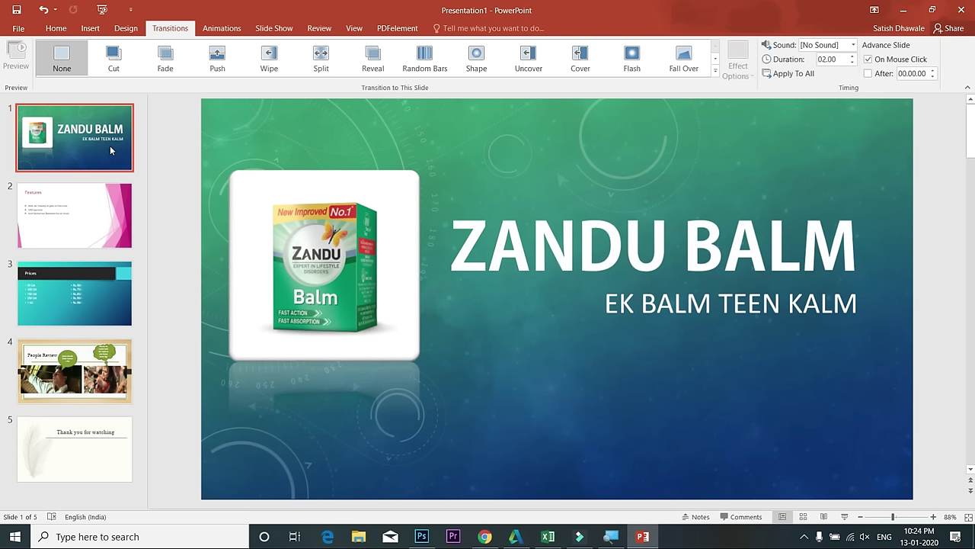
{"action": "key", "text": "F5"}
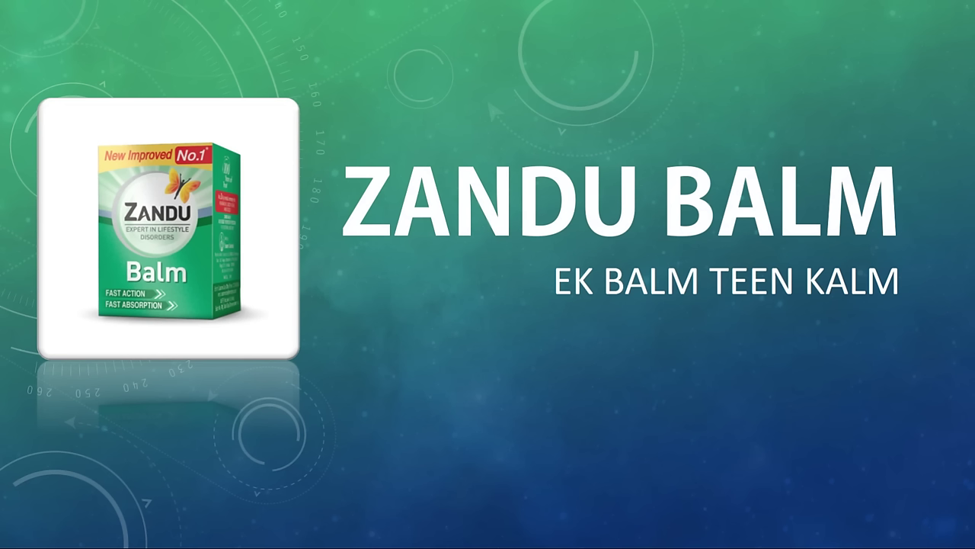
{"action": "key", "text": "Right"}
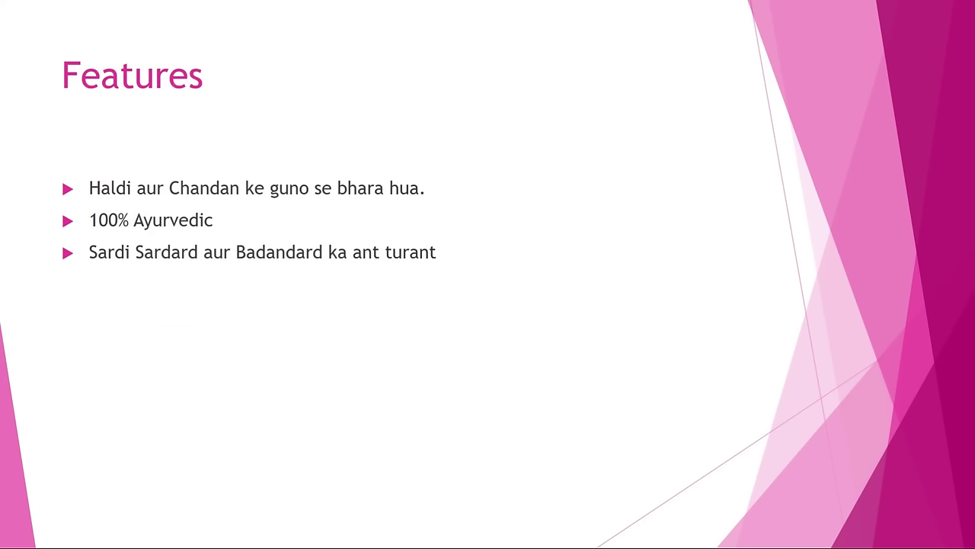
{"action": "key", "text": "Right"}
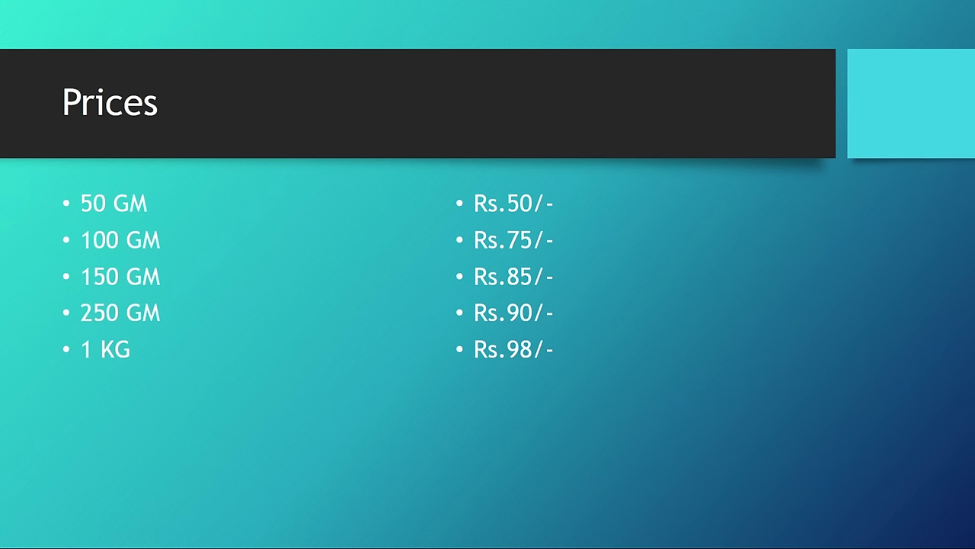
{"action": "key", "text": "Right"}
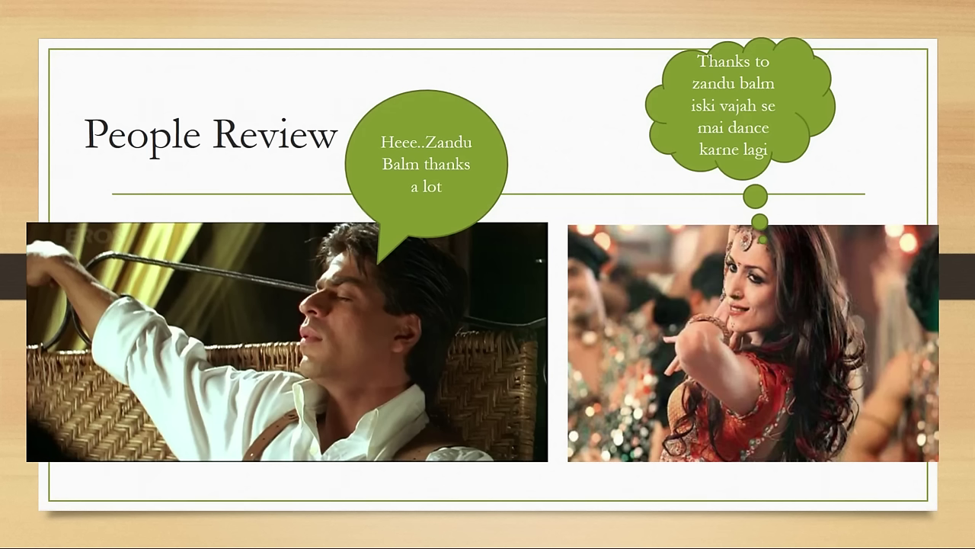
{"action": "key", "text": "Right"}
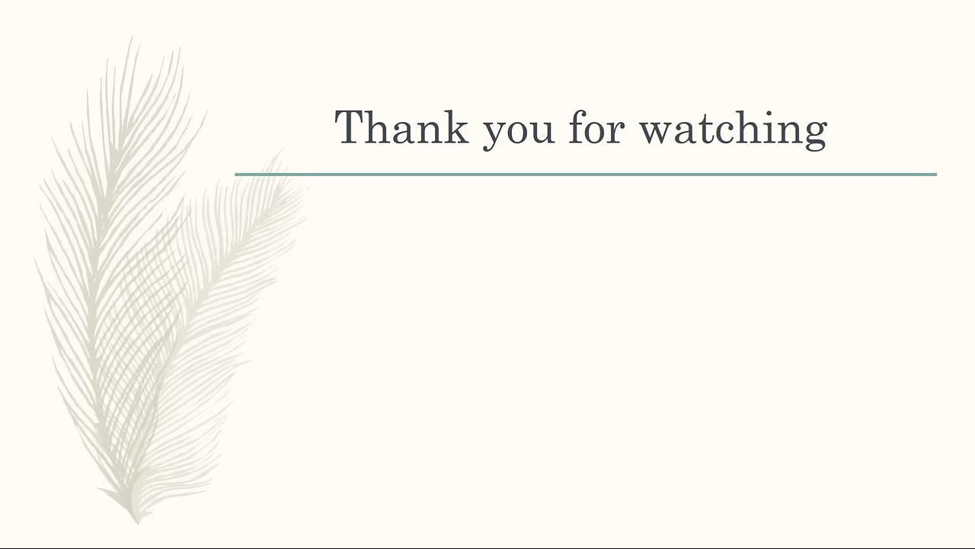
{"action": "key", "text": "Right"}
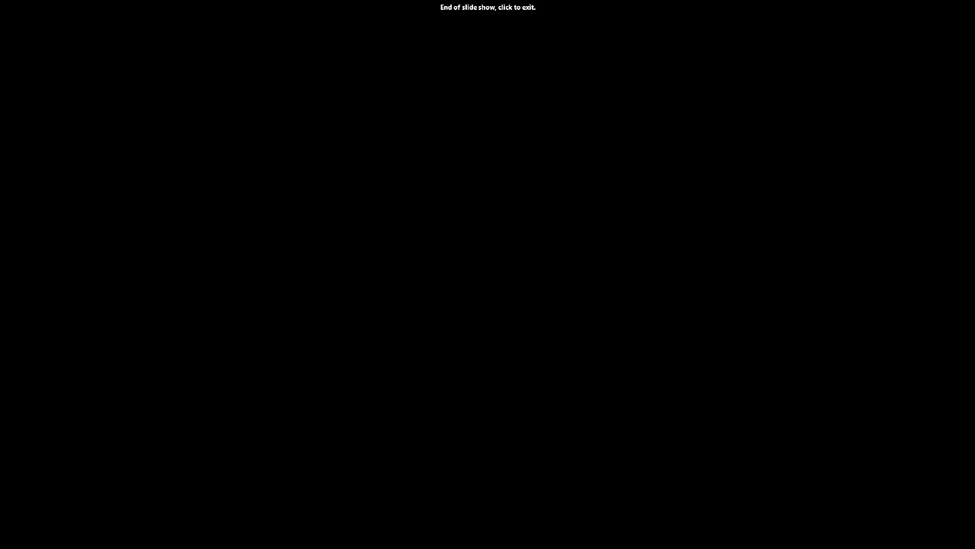
{"action": "key", "text": "Right"}
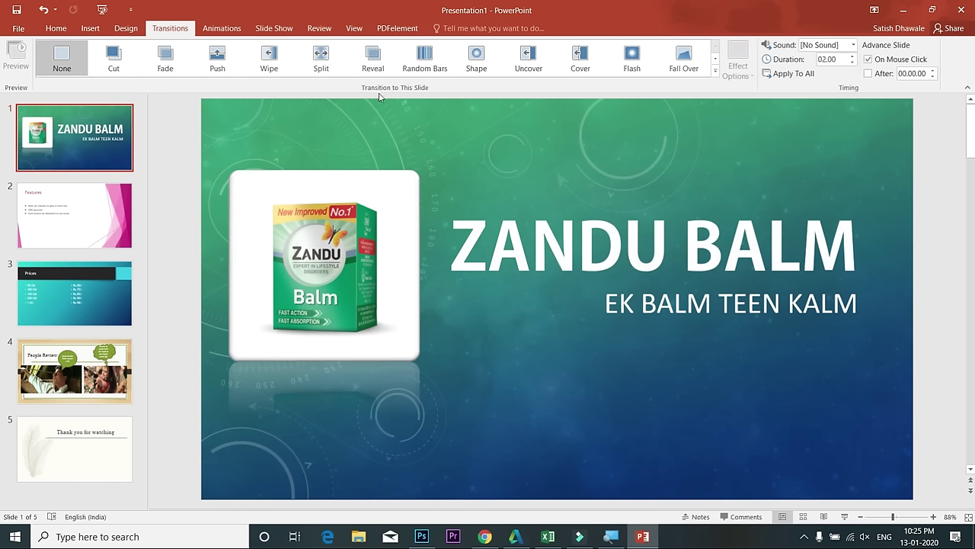
Try Curtains and a left-blowing Wind transition on the title slide, settling on Drape
{"action": "left_click", "coordinate": [714, 74]}
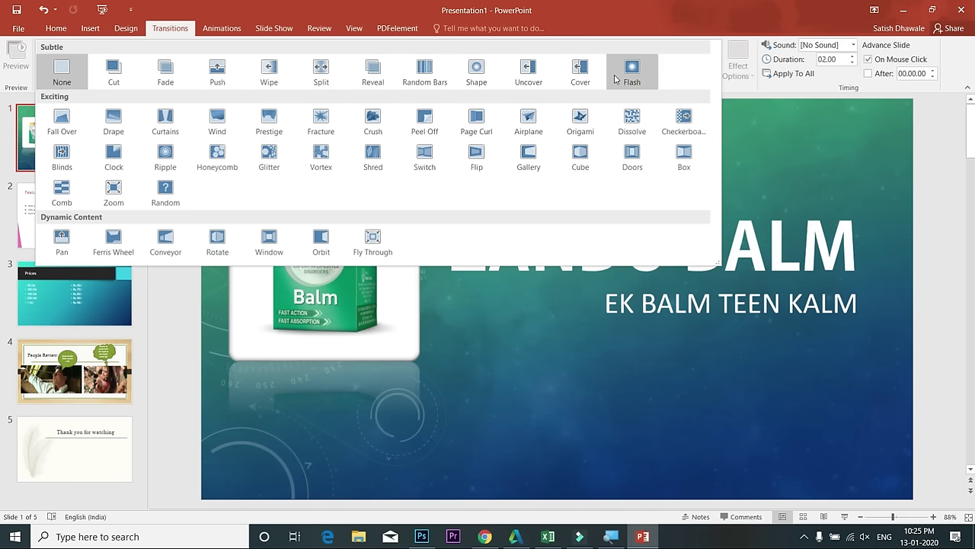
{"action": "left_click", "coordinate": [157, 127]}
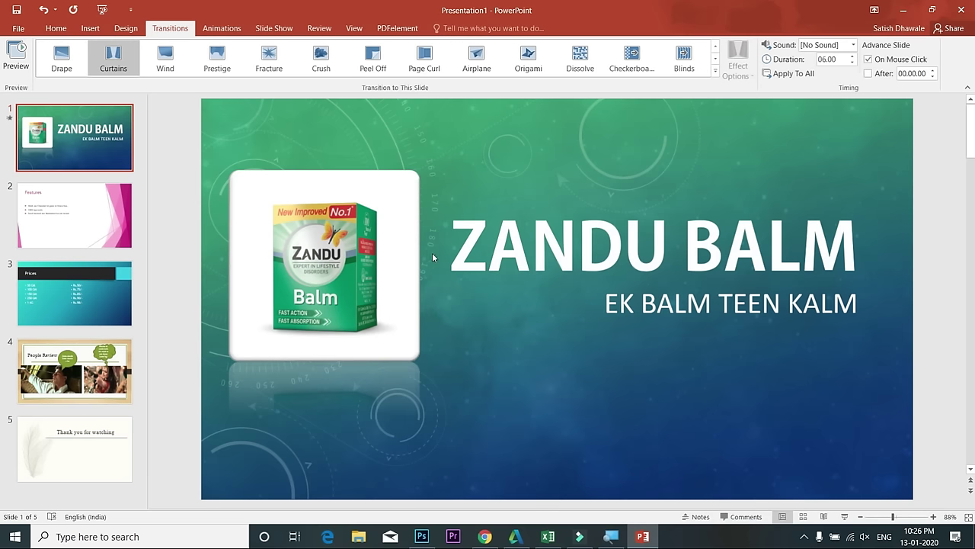
{"action": "left_click", "coordinate": [161, 63]}
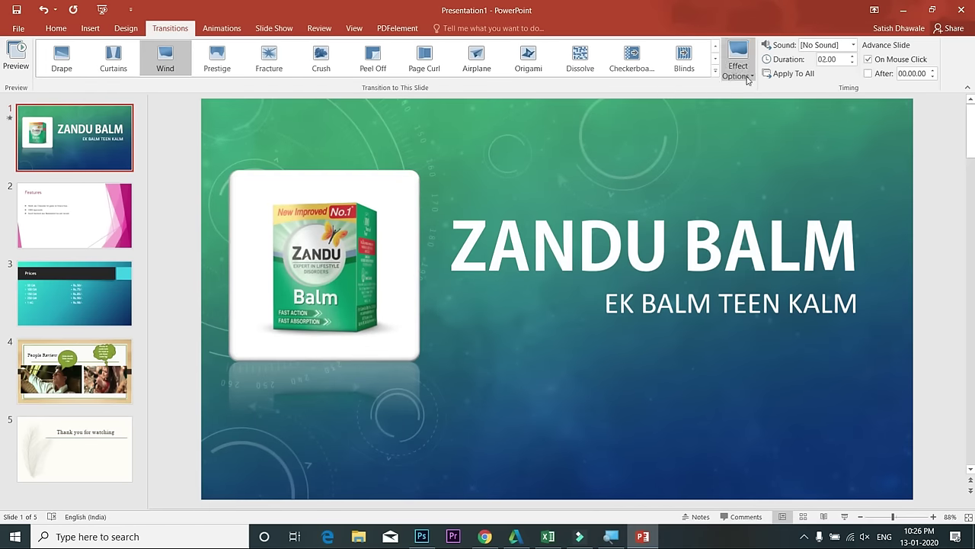
{"action": "left_click", "coordinate": [166, 55]}
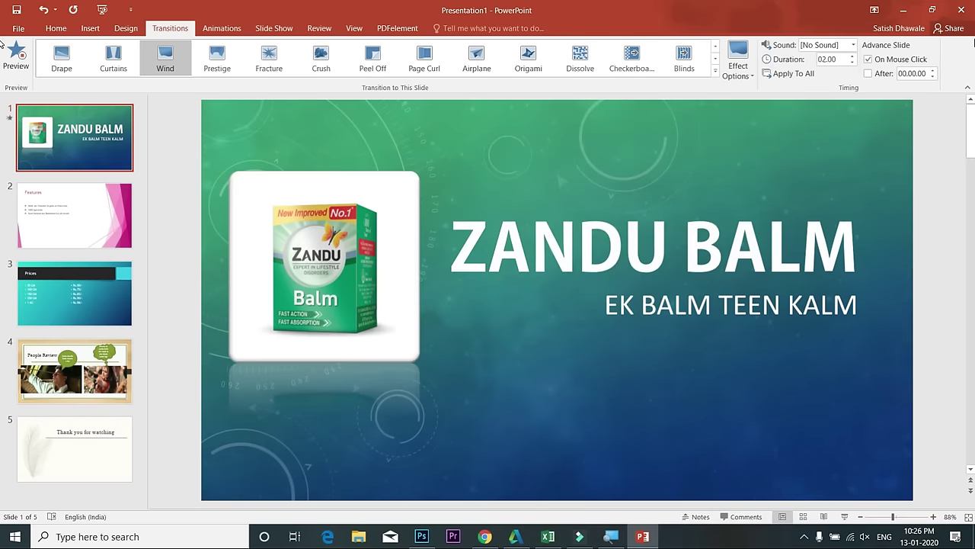
{"action": "left_click", "coordinate": [738, 64]}
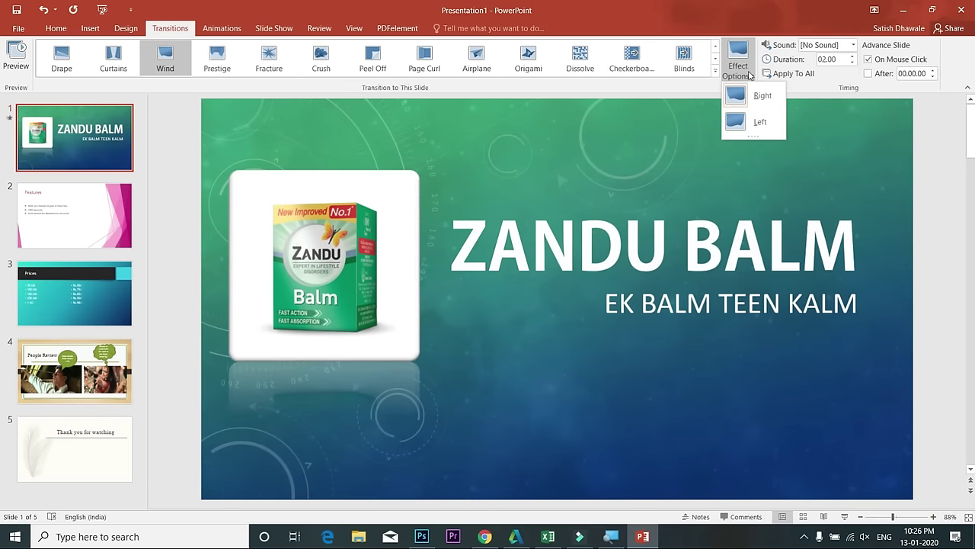
{"action": "left_click", "coordinate": [759, 123]}
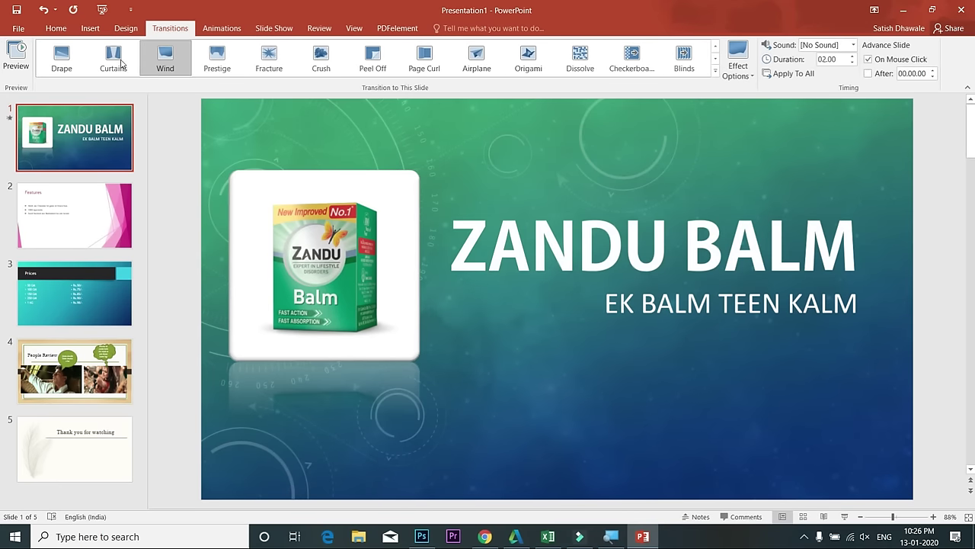
{"action": "left_click", "coordinate": [57, 63]}
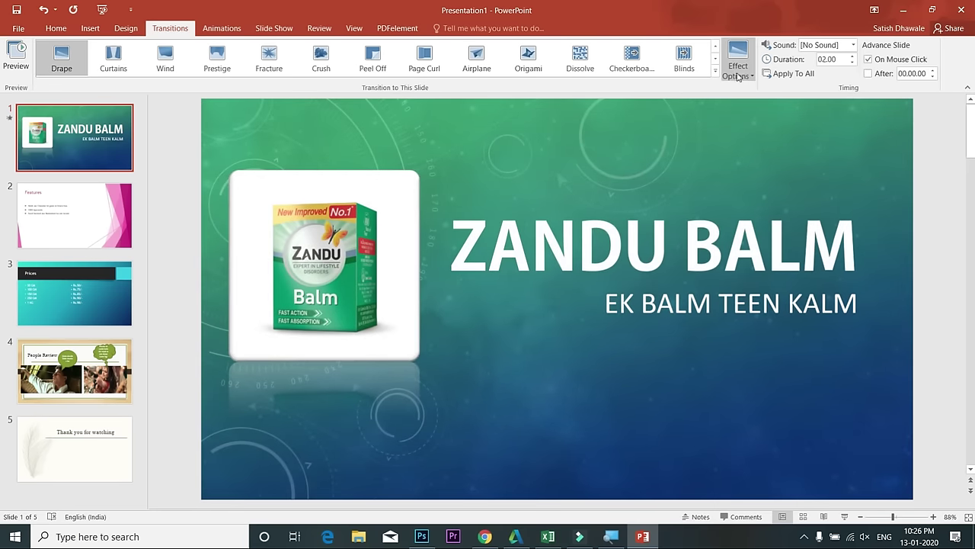
Set the Drape transition's direction to Right, then change it to Left
{"action": "left_click", "coordinate": [741, 74]}
{"action": "left_click", "coordinate": [755, 114]}
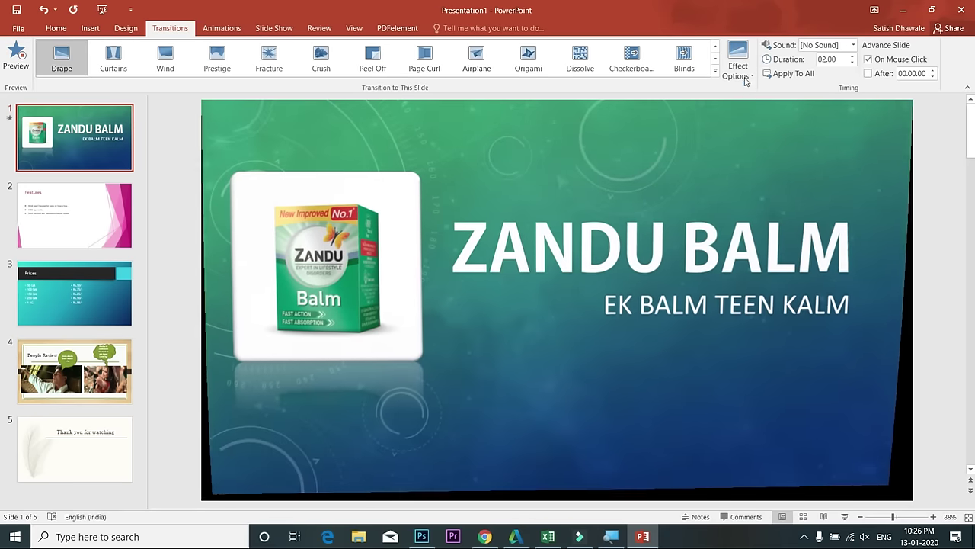
{"action": "left_click", "coordinate": [738, 67]}
{"action": "left_click", "coordinate": [745, 102]}
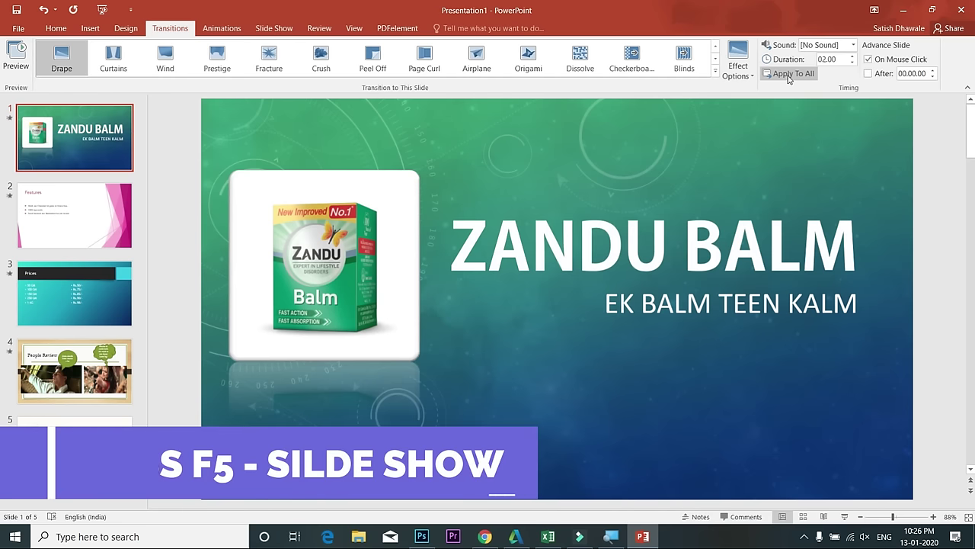
{"action": "key", "text": "F5"}
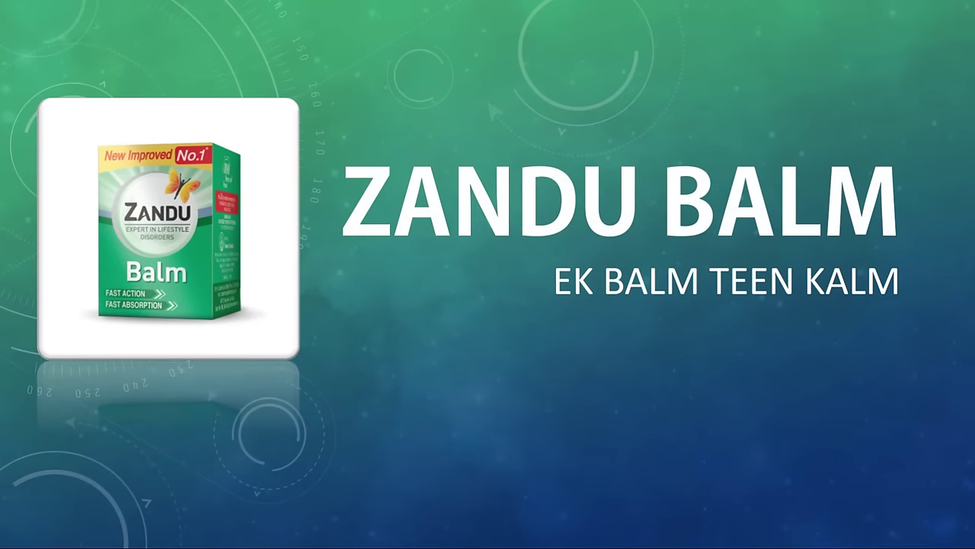
{"action": "key", "text": "Right"}
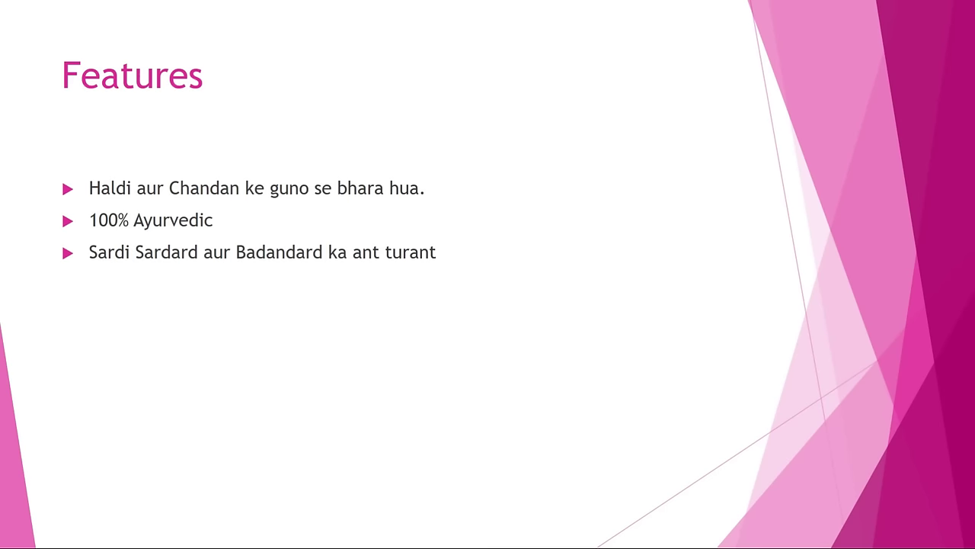
{"action": "key", "text": "Right"}
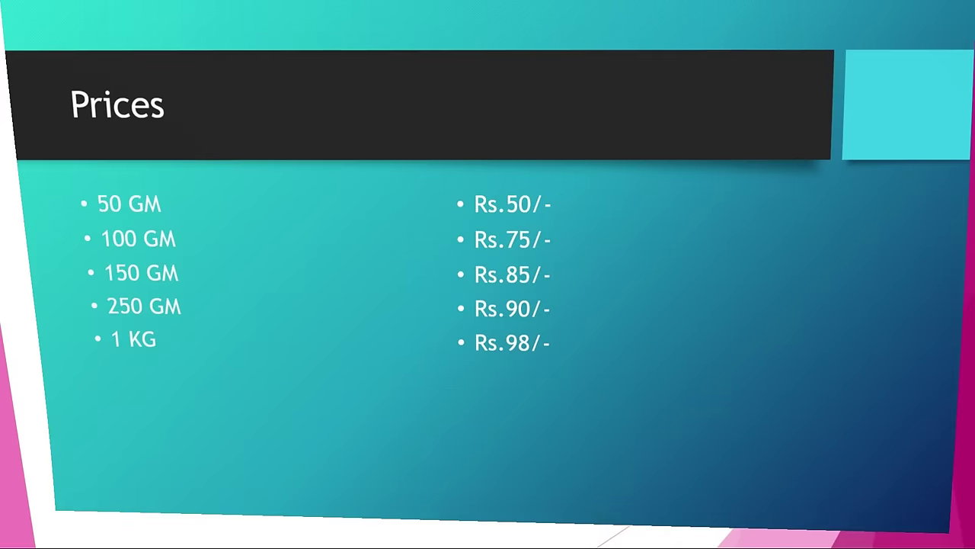
{"action": "key", "text": "Right"}
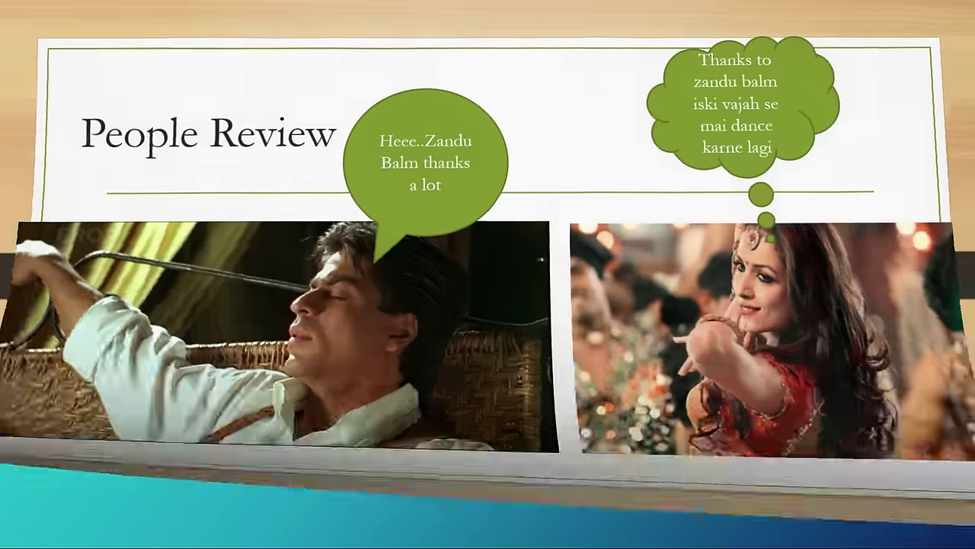
{"action": "key", "text": "Right"}
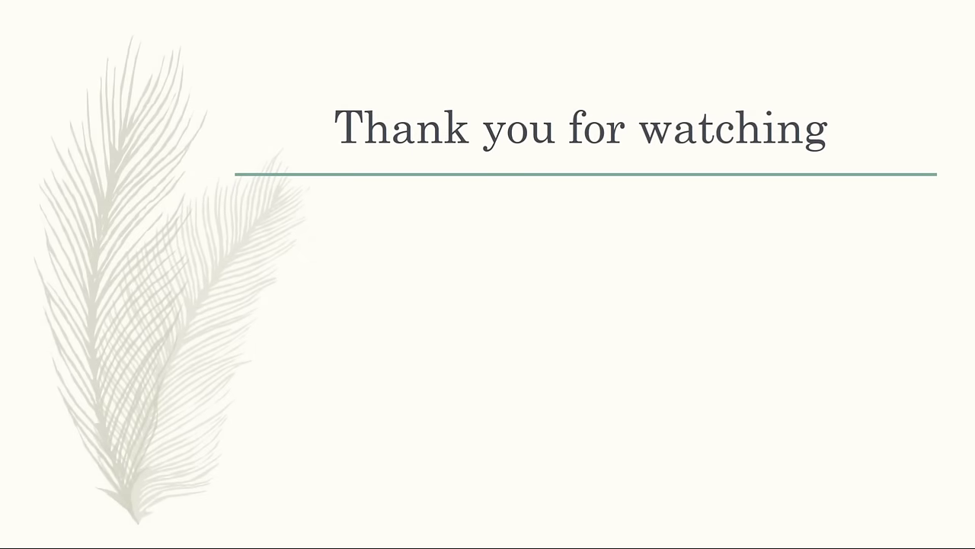
{"action": "key", "text": "Right"}
{"action": "key", "text": "Right"}
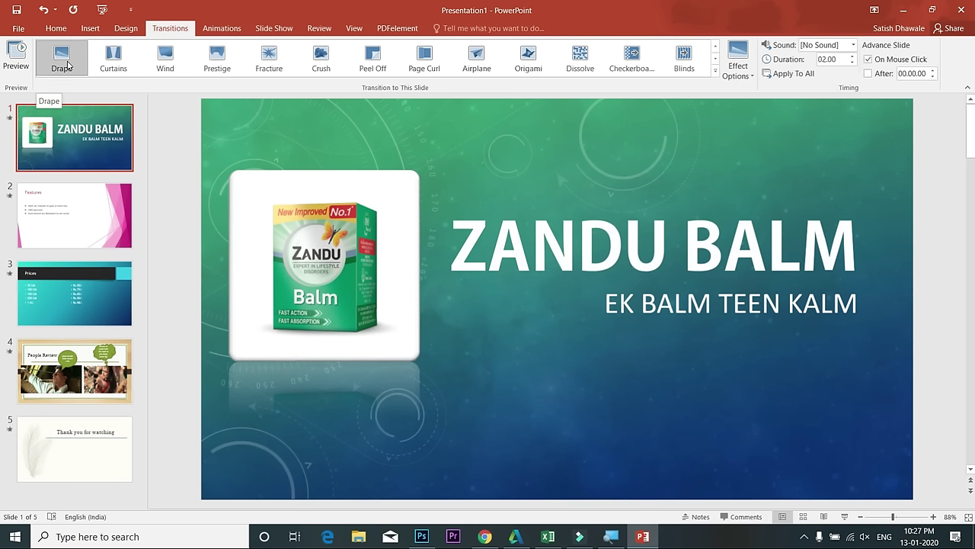
Give slide 1 Wind, slide 2 Fracture and slide 3 Crush transitions
{"action": "left_click", "coordinate": [67, 69]}
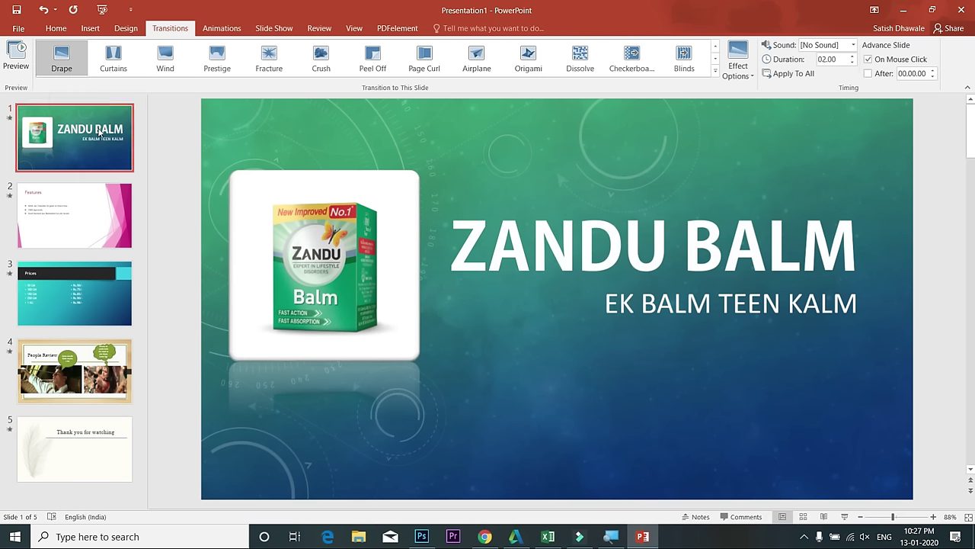
{"action": "left_click", "coordinate": [164, 63]}
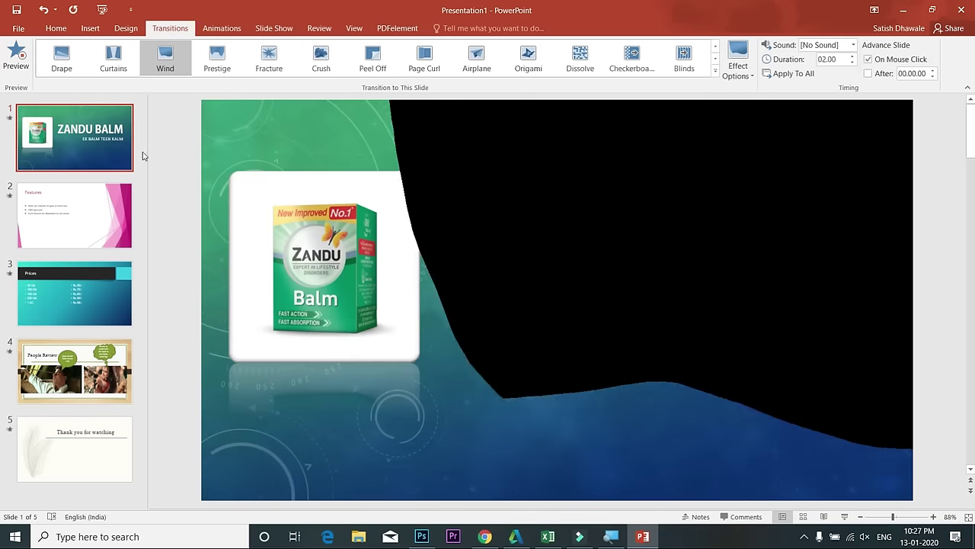
{"action": "left_click", "coordinate": [110, 240]}
{"action": "left_click", "coordinate": [270, 58]}
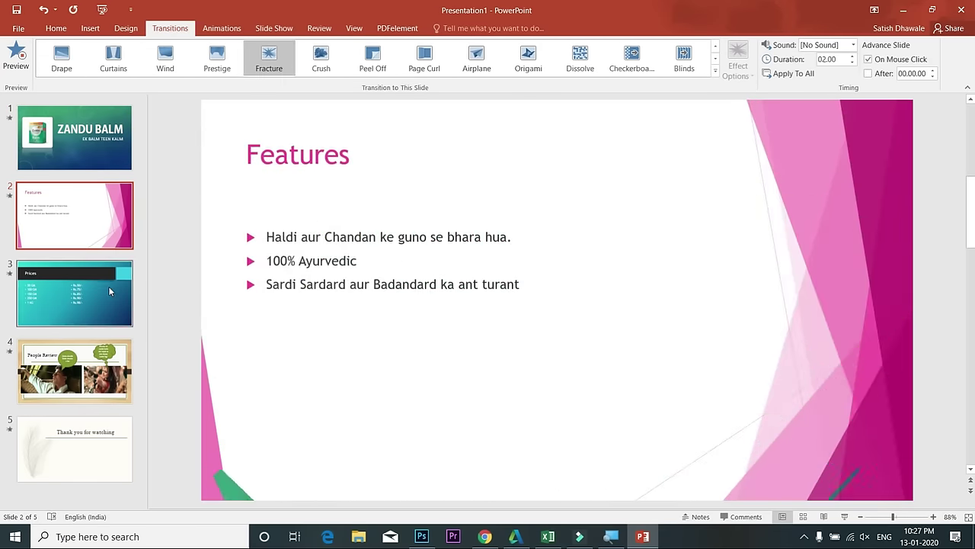
{"action": "left_click", "coordinate": [107, 295]}
{"action": "left_click", "coordinate": [322, 61]}
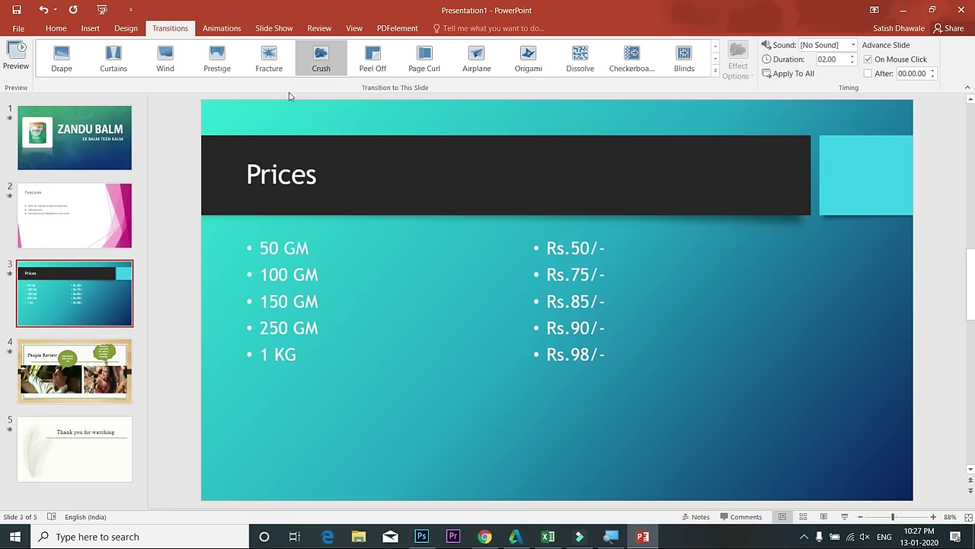
Give slide 4 Peel Off and slide 5 Origami, briefly trying Airplane on slide 5
{"action": "left_click", "coordinate": [66, 386]}
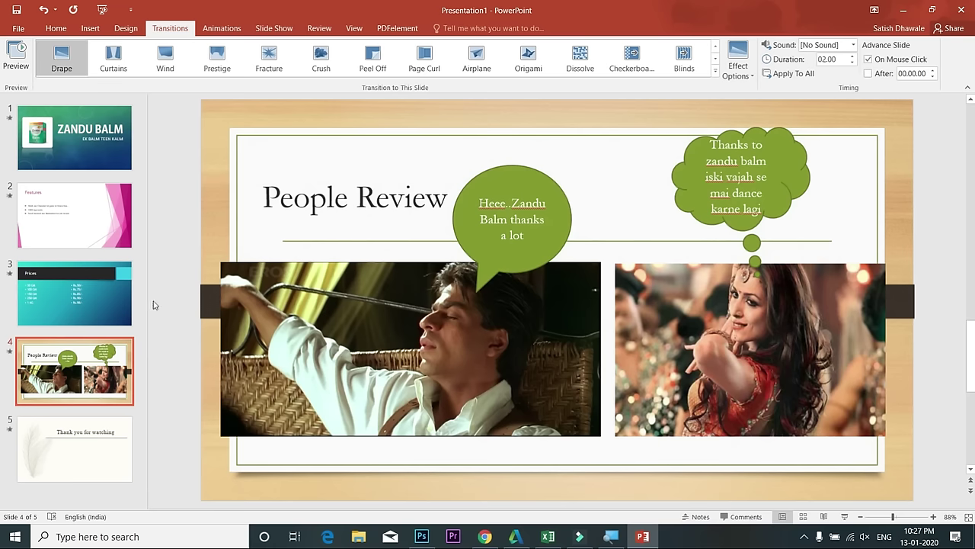
{"action": "left_click", "coordinate": [373, 57]}
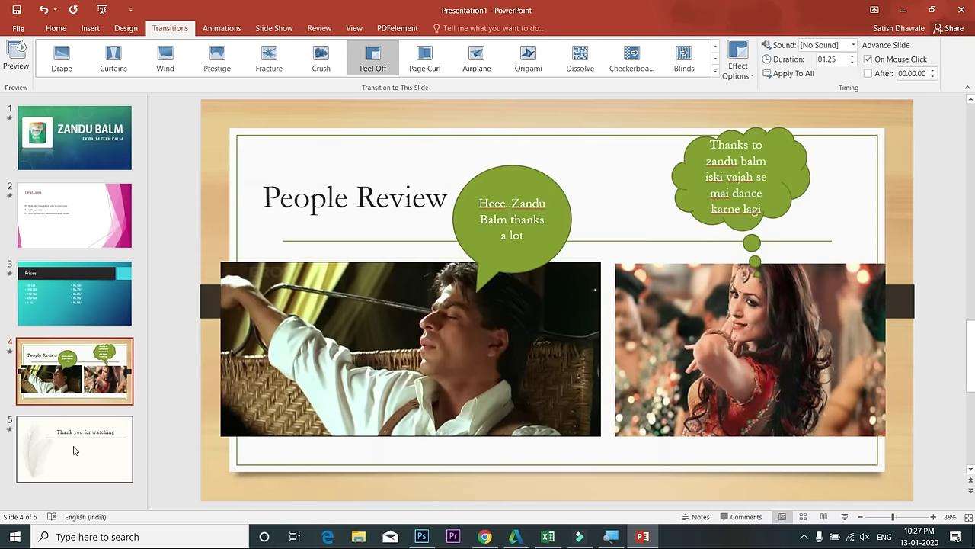
{"action": "left_click", "coordinate": [74, 449]}
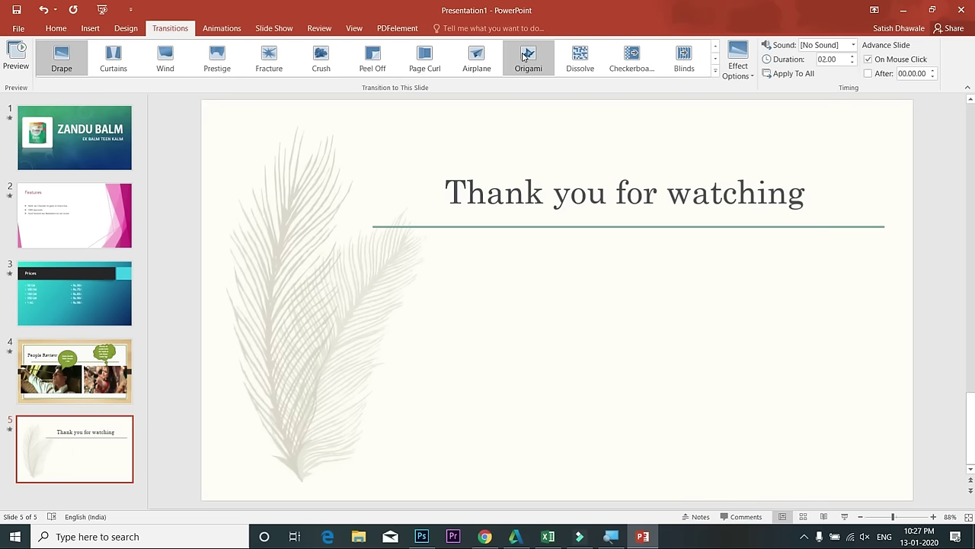
{"action": "left_click", "coordinate": [523, 56]}
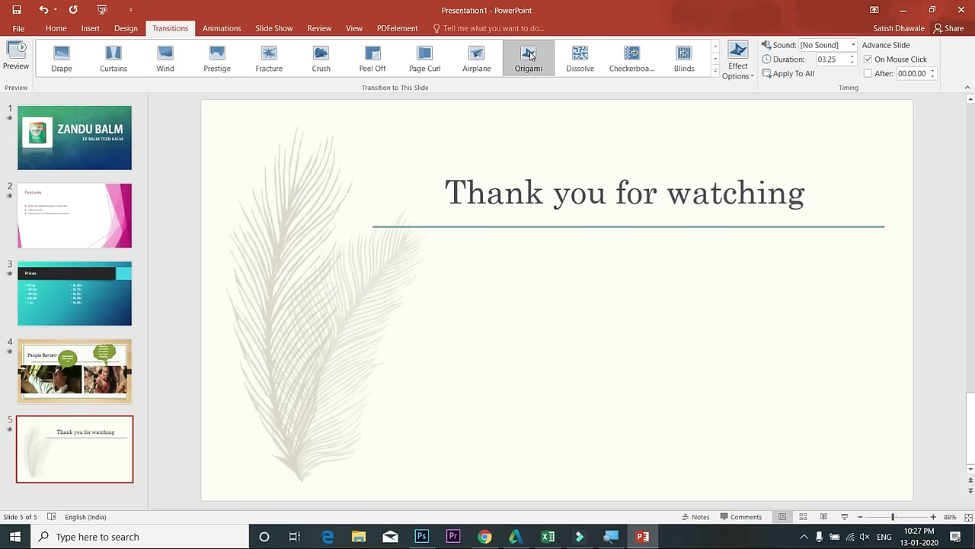
{"action": "left_click", "coordinate": [486, 60]}
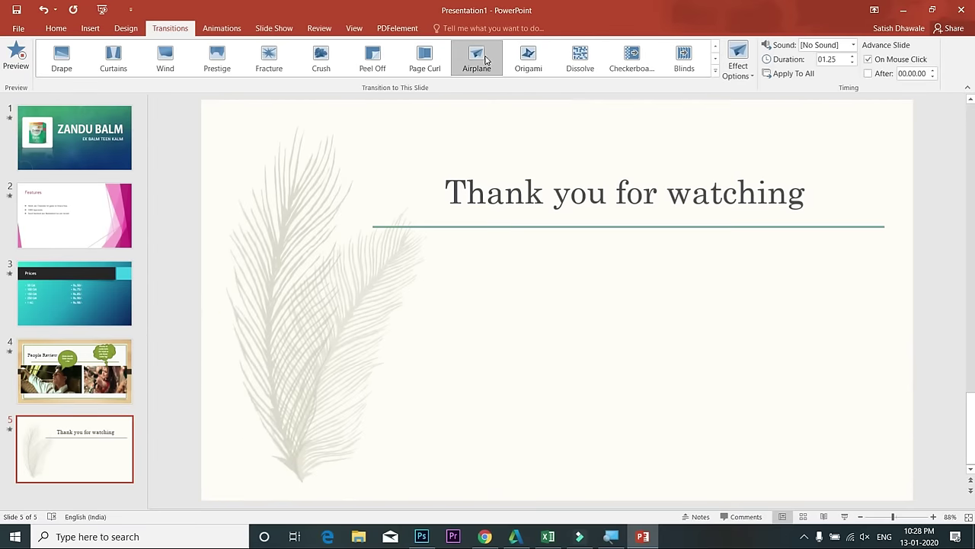
{"action": "left_click", "coordinate": [539, 63]}
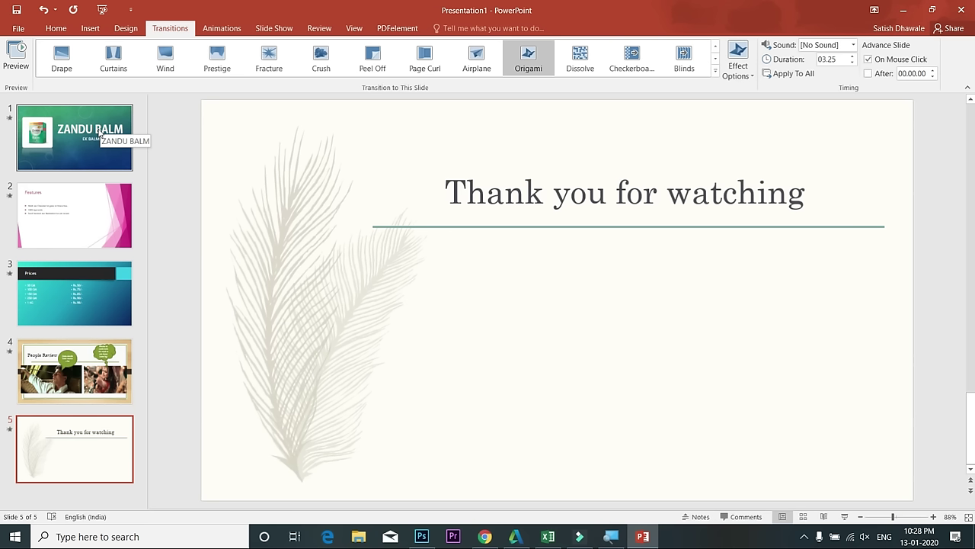
{"action": "key", "text": "F5"}
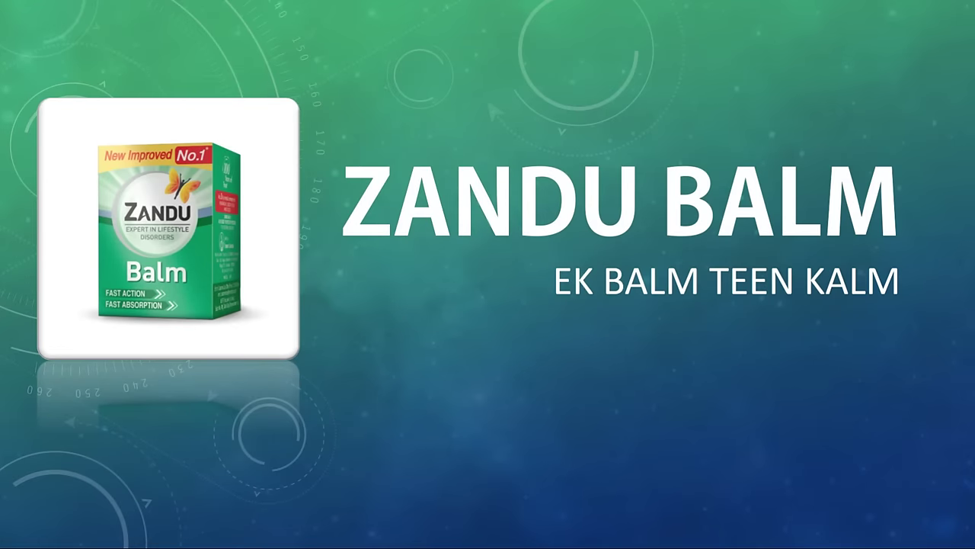
{"action": "key", "text": "Right"}
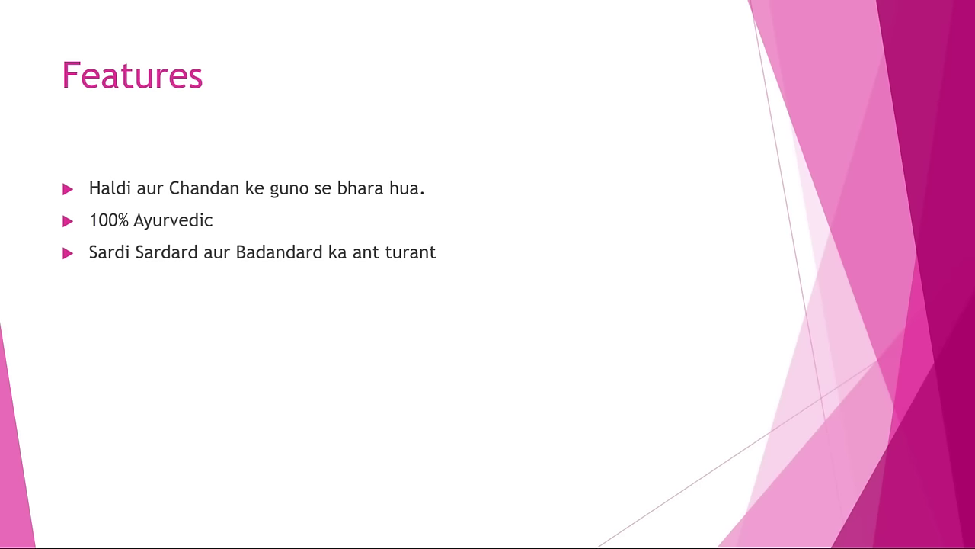
{"action": "key", "text": "Right"}
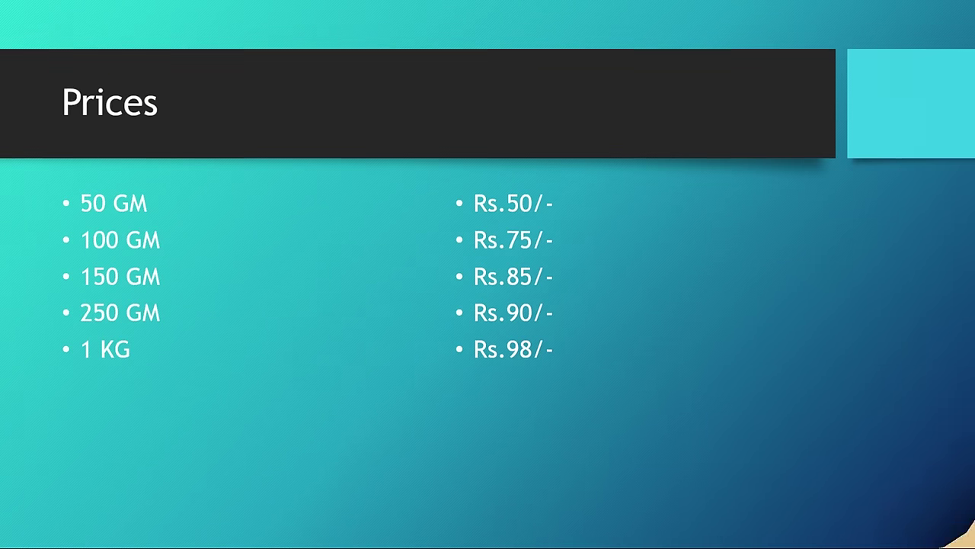
{"action": "key", "text": "Right"}
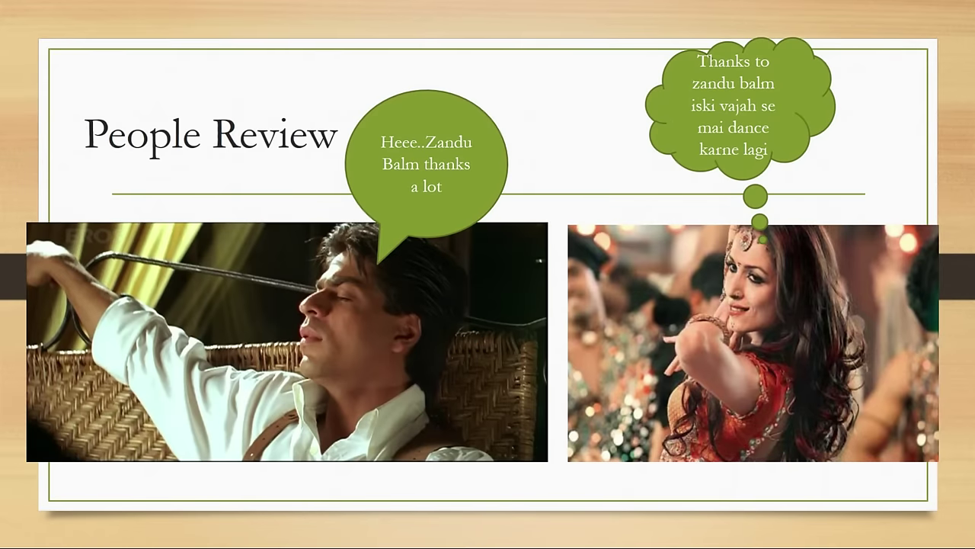
{"action": "key", "text": "Right"}
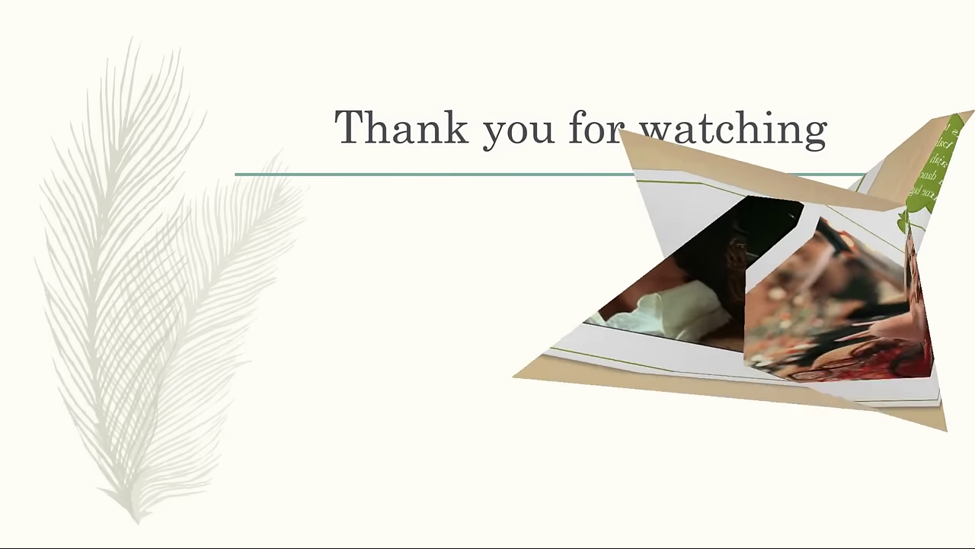
{"action": "key", "text": "Right"}
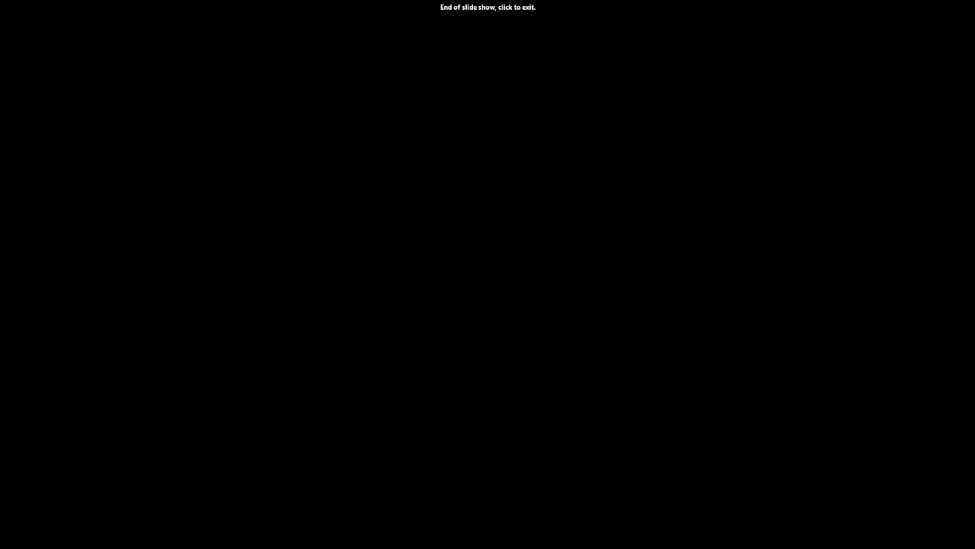
{"action": "key", "text": "Right"}
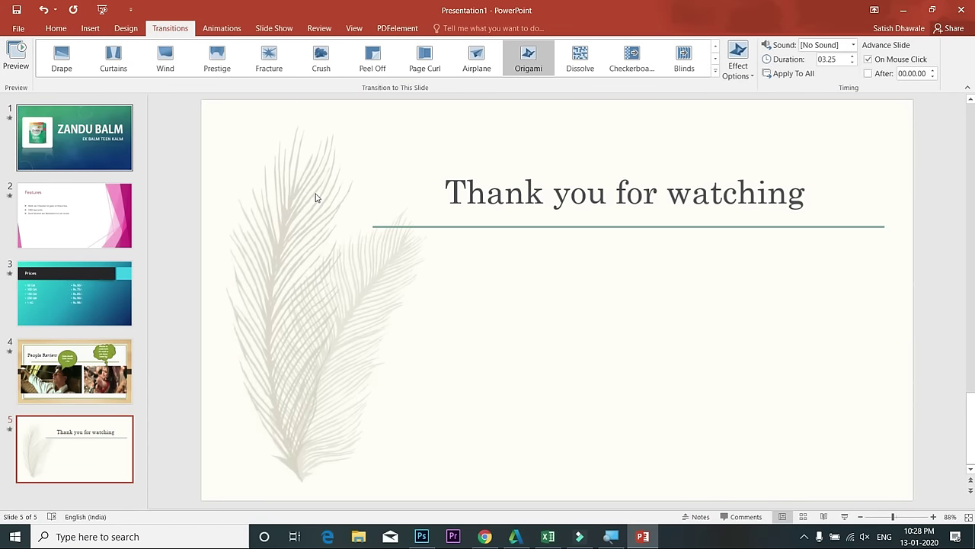
Pick Origami for slide 5 from the full gallery, review slides 2 and 3, then return to slide 1
{"action": "left_click", "coordinate": [716, 71]}
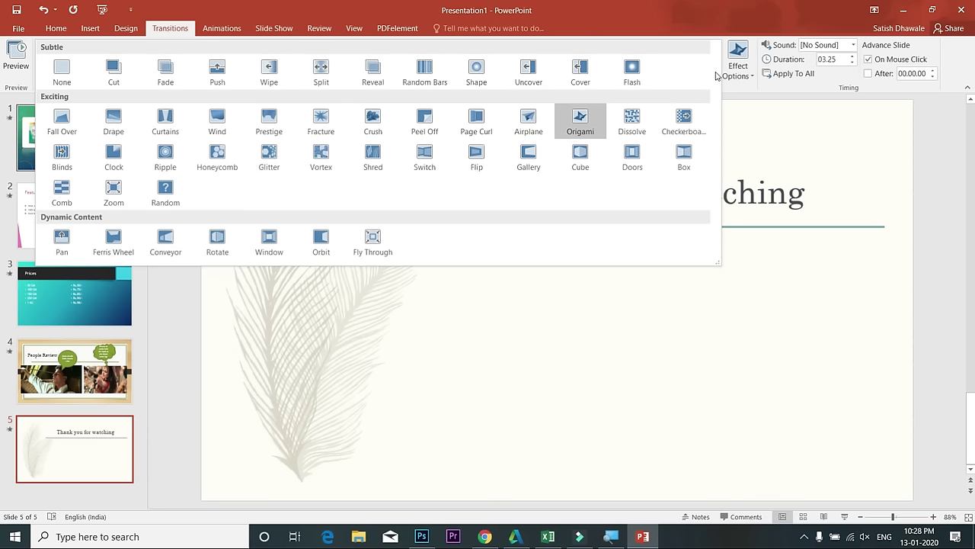
{"action": "left_click", "coordinate": [749, 97]}
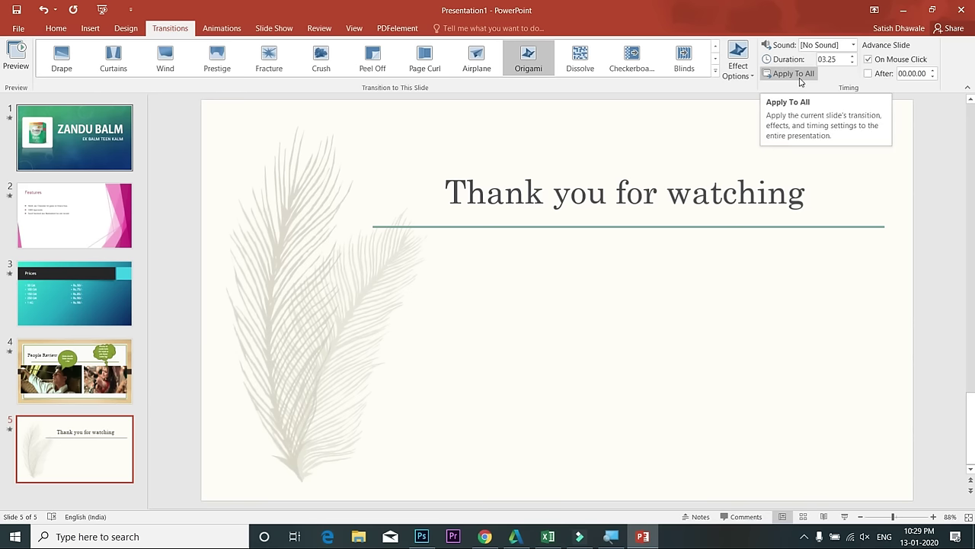
{"action": "left_click", "coordinate": [65, 221]}
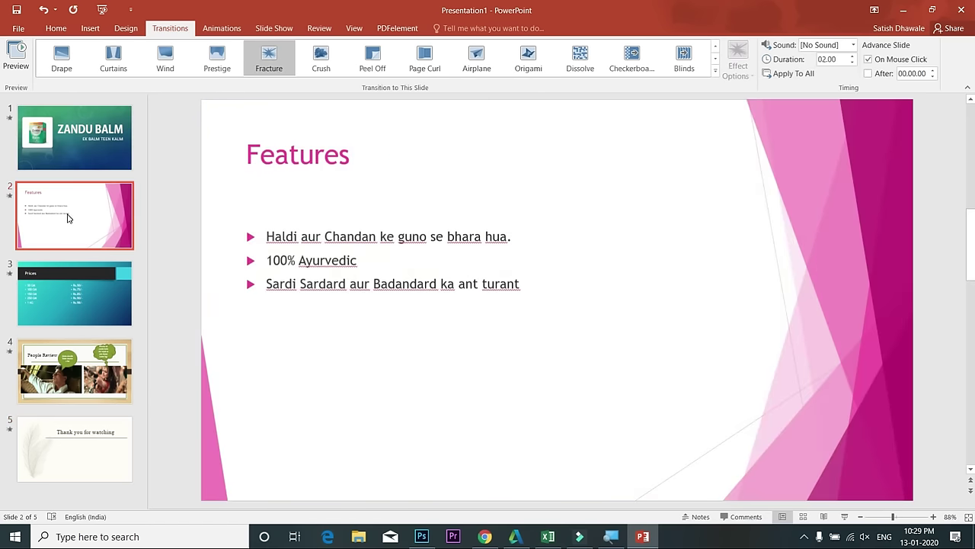
{"action": "left_click", "coordinate": [73, 291]}
{"action": "left_click", "coordinate": [81, 472]}
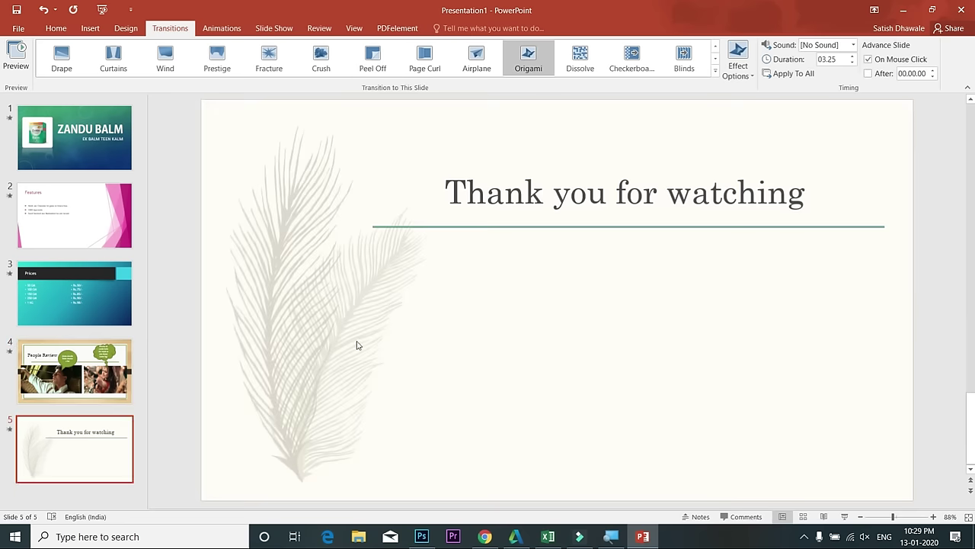
{"action": "key", "text": "Home"}
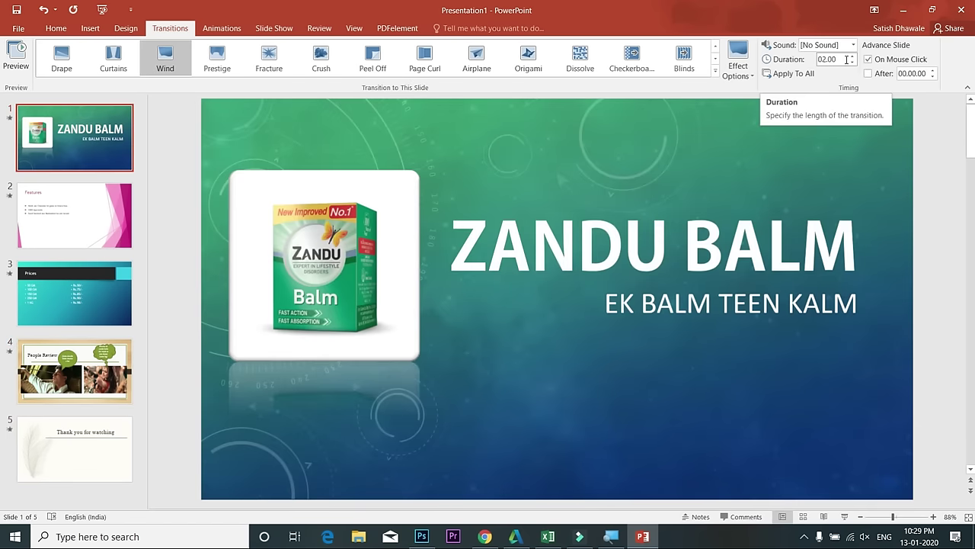
Replace slide 1's Wind transition with Curtains at 01.00 seconds and preview the show
{"action": "left_click", "coordinate": [169, 63]}
{"action": "left_click", "coordinate": [111, 65]}
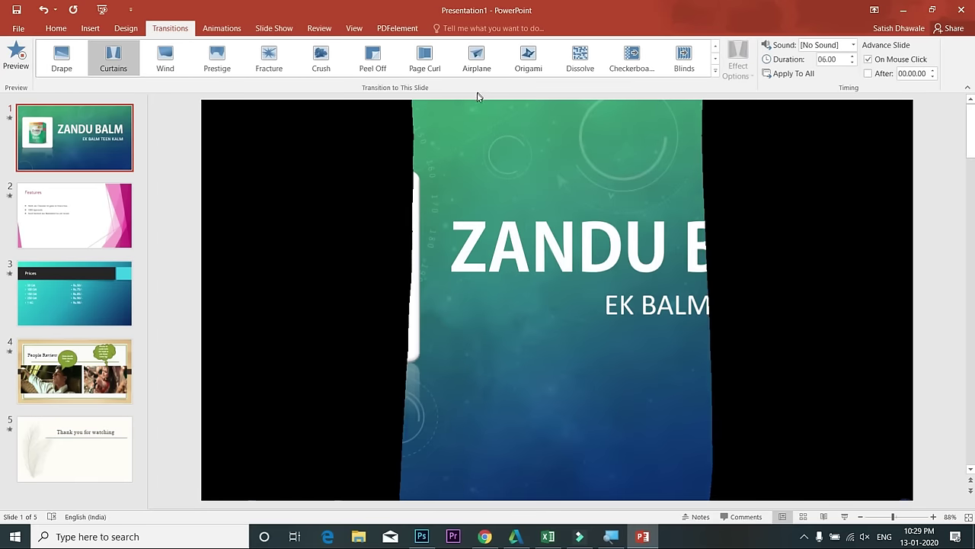
{"action": "left_click", "coordinate": [851, 64]}
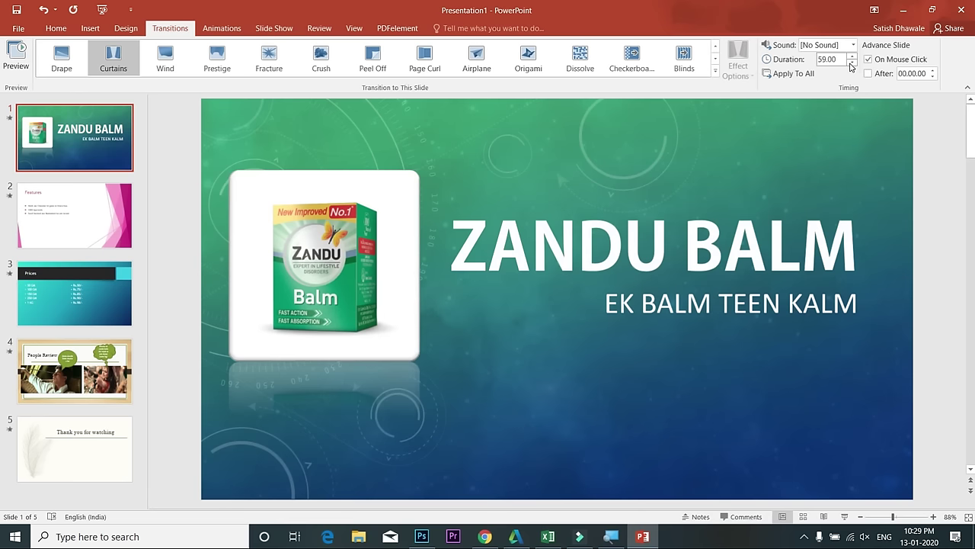
{"action": "left_click", "coordinate": [851, 56]}
{"action": "type", "text": "01"}
{"action": "key", "text": "Return"}
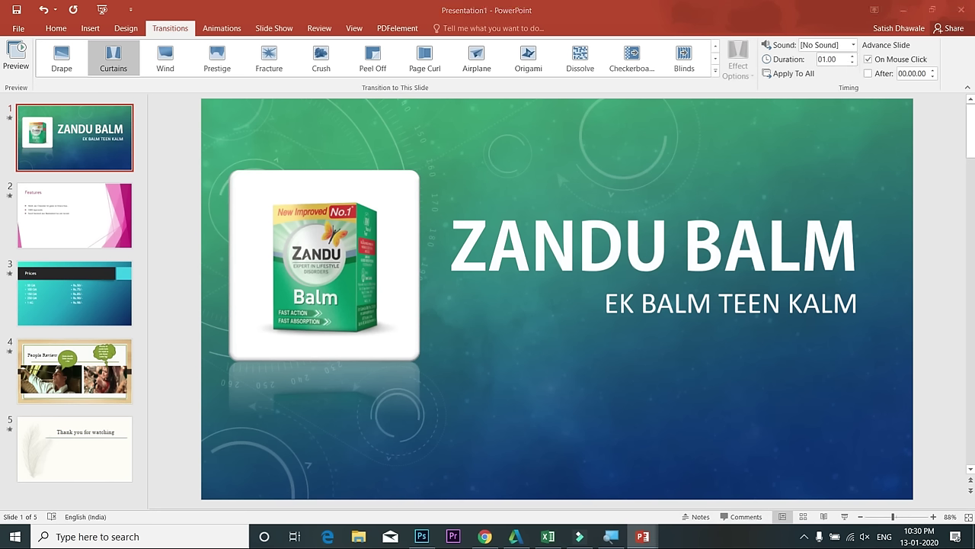
{"action": "key", "text": "F5"}
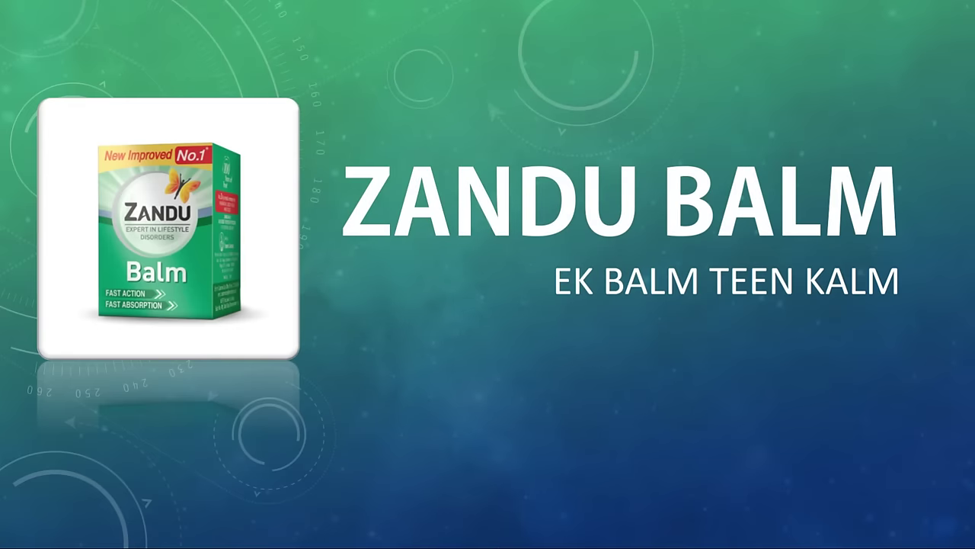
{"action": "key", "text": "Escape"}
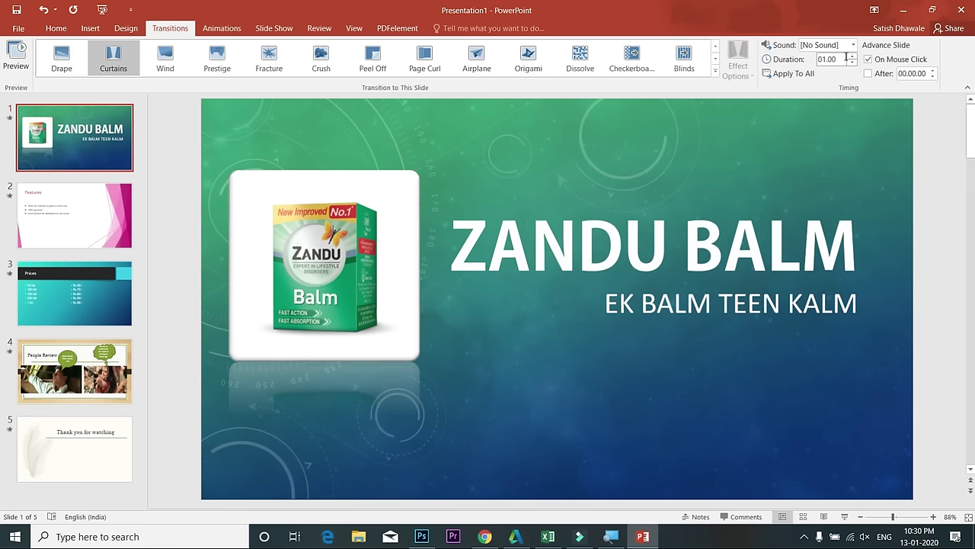
Lengthen the Curtains duration to 06.00 seconds, preview it full screen, then select slide 2
{"action": "left_click", "coordinate": [839, 59]}
{"action": "type", "text": "6"}
{"action": "key", "text": "Return"}
{"action": "key", "text": "F5"}
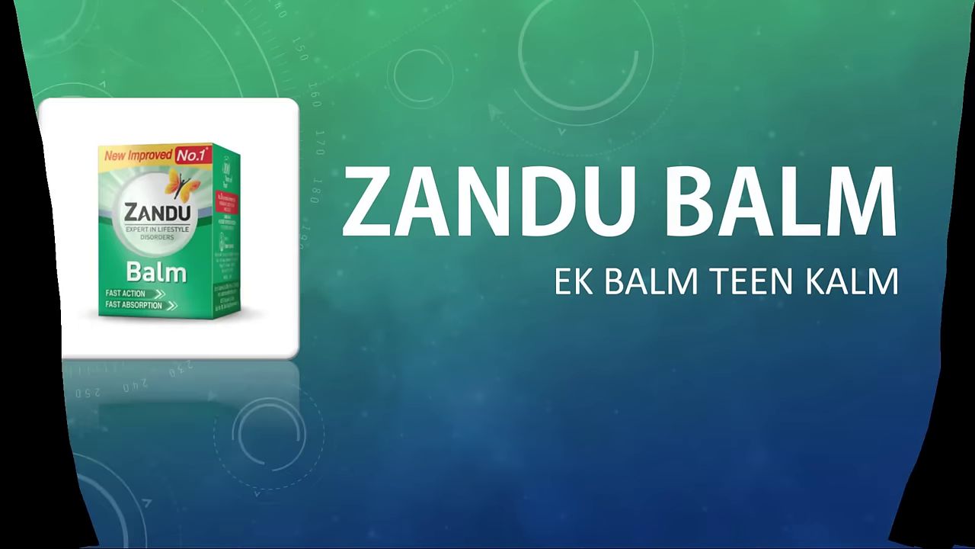
{"action": "key", "text": "Escape"}
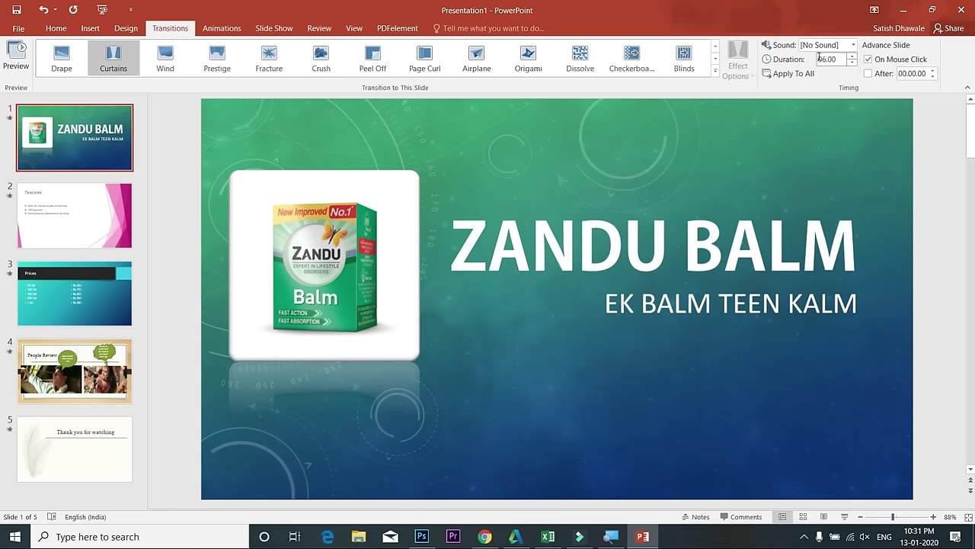
{"action": "left_click", "coordinate": [68, 222]}
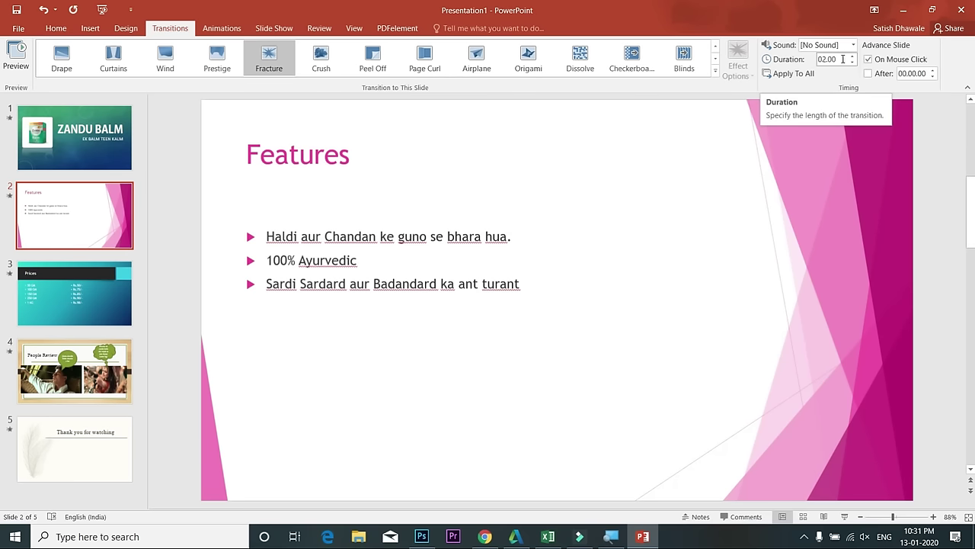
Give slide 1's Curtains transition the Applause sound and preview it in a slide show
{"action": "left_click", "coordinate": [854, 45]}
{"action": "left_click", "coordinate": [854, 45]}
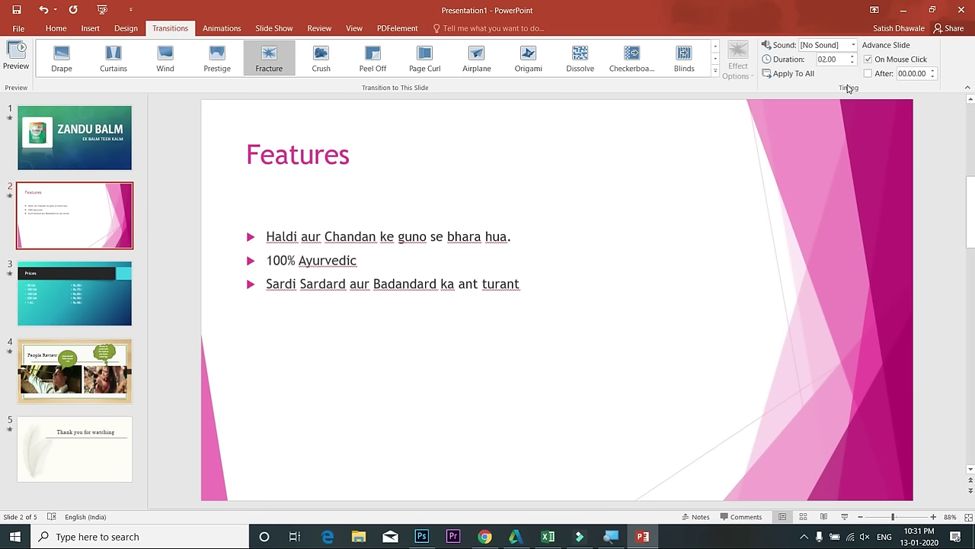
{"action": "key", "text": "XF86AudioRaiseVolume"}
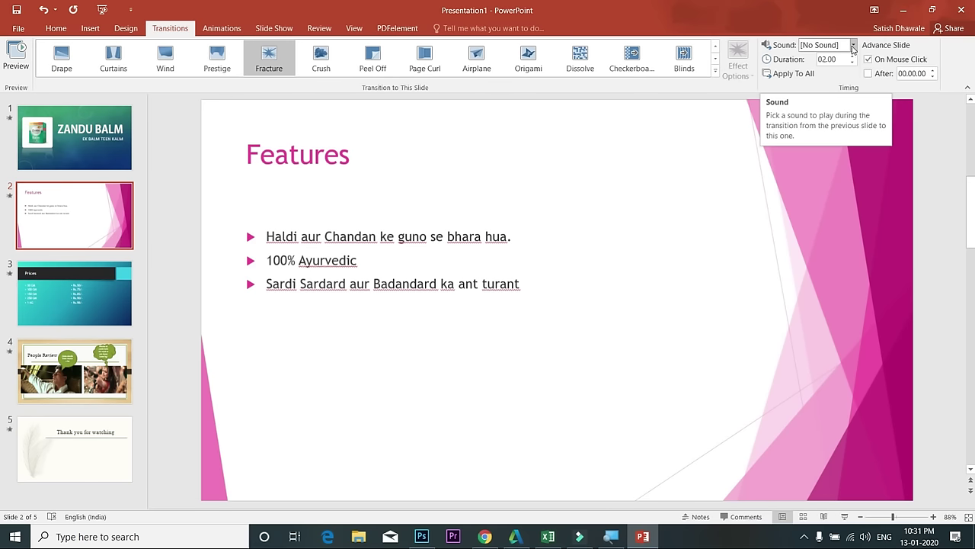
{"action": "left_click", "coordinate": [854, 46]}
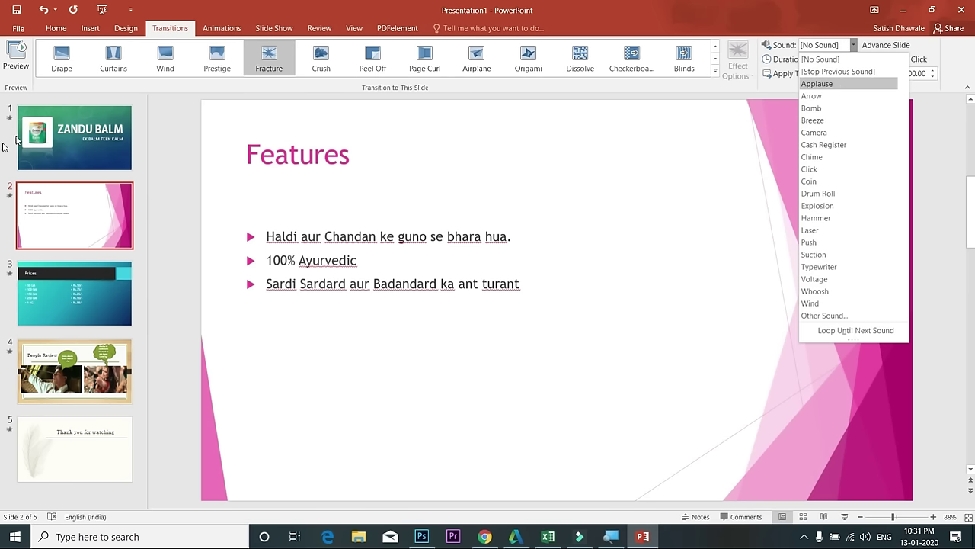
{"action": "left_click", "coordinate": [73, 136]}
{"action": "left_click", "coordinate": [73, 137]}
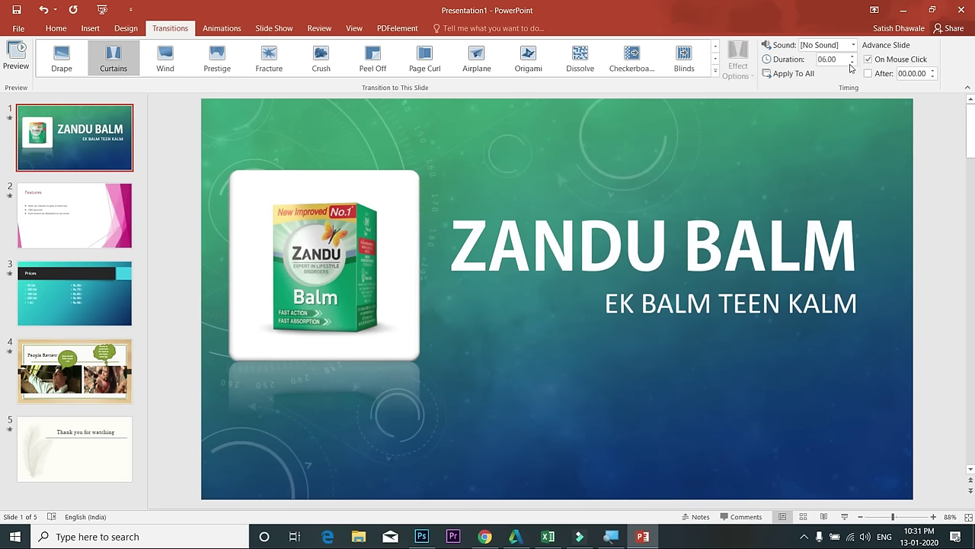
{"action": "left_click", "coordinate": [854, 45]}
{"action": "left_click", "coordinate": [831, 85]}
{"action": "key", "text": "F5"}
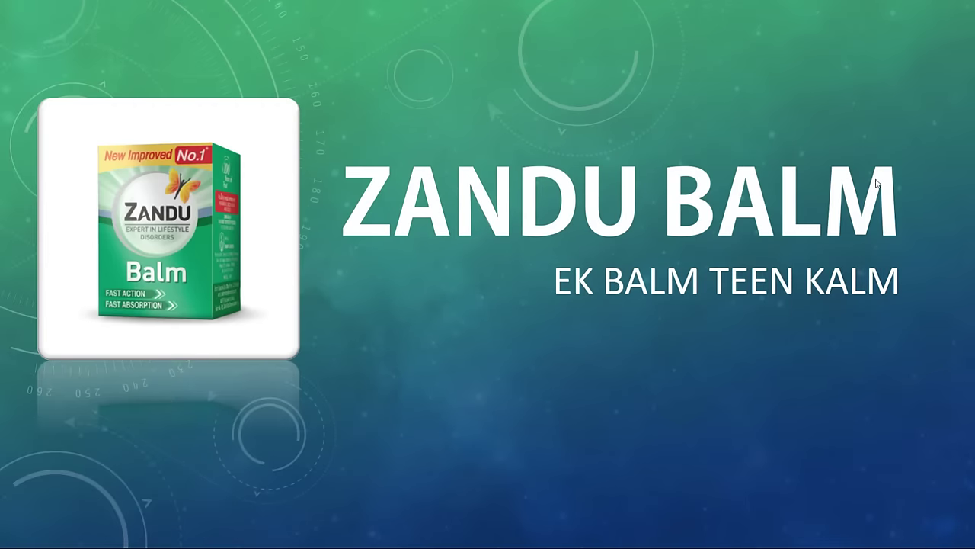
End the preview, try the Arrow transition sound, then revert slide 1 to Applause
{"action": "key", "text": "Escape"}
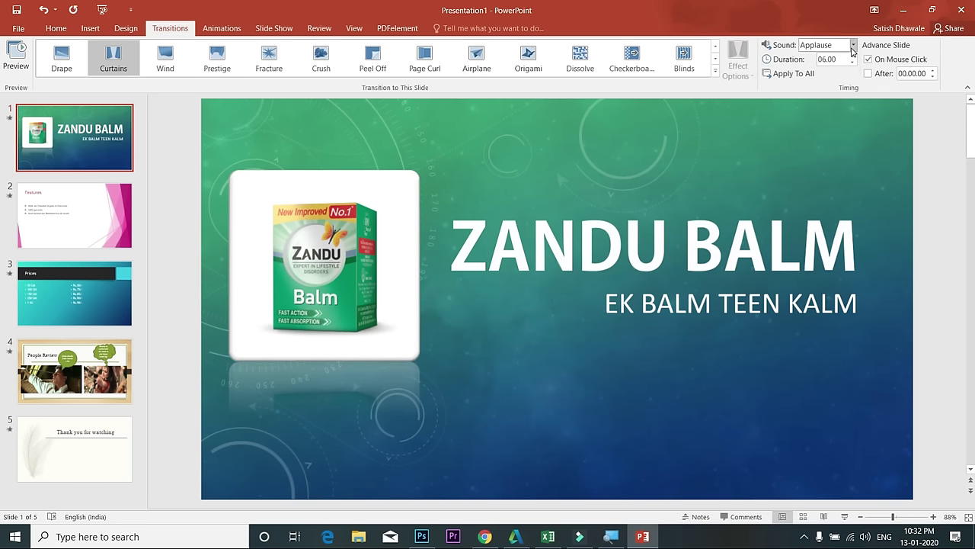
{"action": "left_click", "coordinate": [854, 46]}
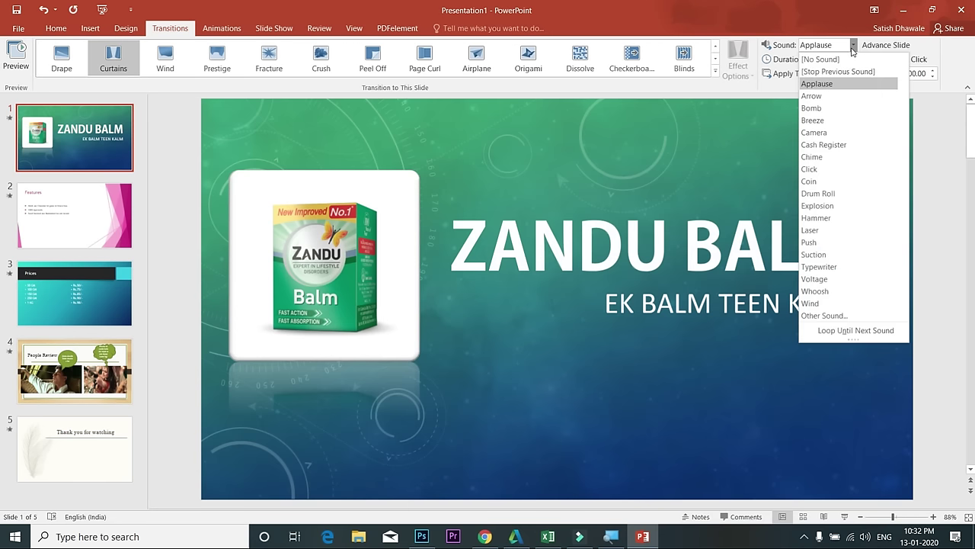
{"action": "left_click", "coordinate": [832, 97]}
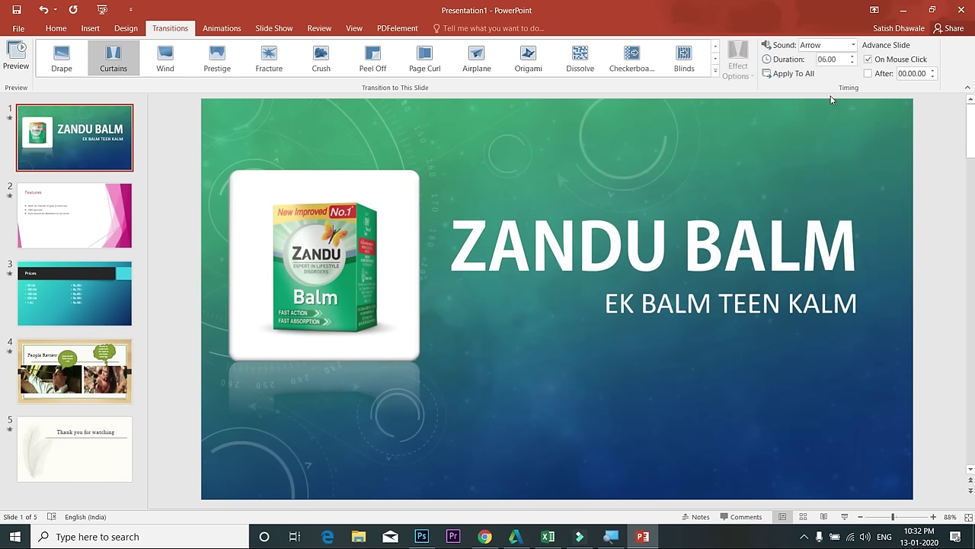
{"action": "left_click", "coordinate": [852, 45]}
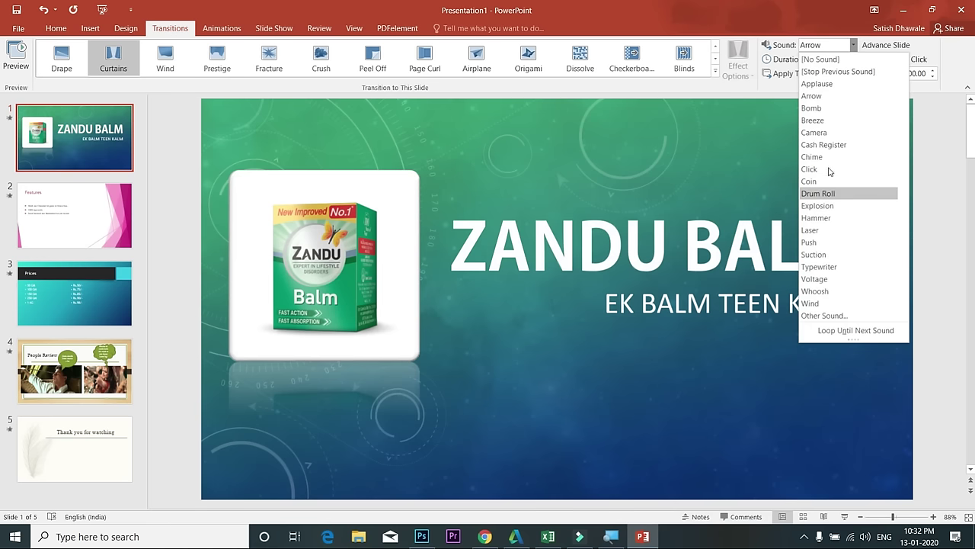
{"action": "left_click", "coordinate": [833, 84]}
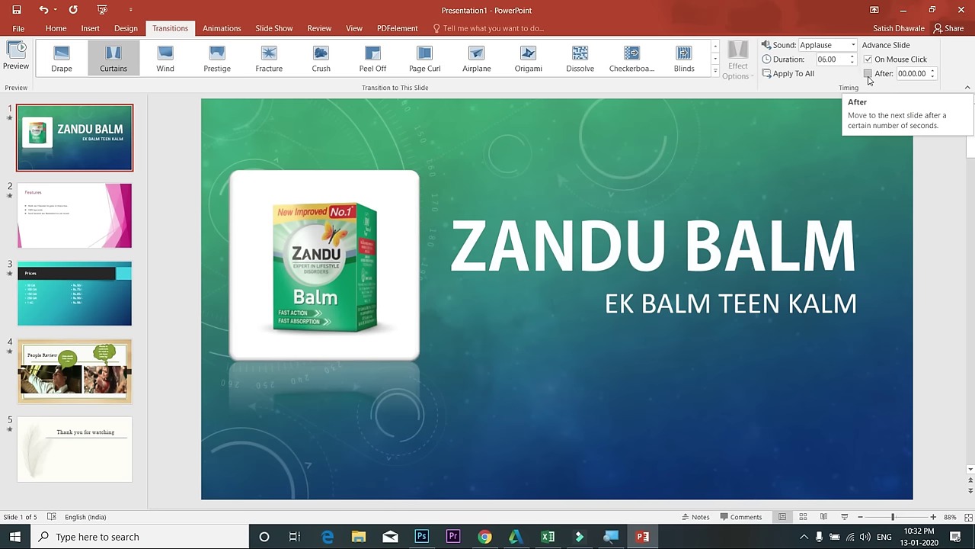
Make slide 1 advance on mouse click and also automatically after 00.03.00
{"action": "left_click", "coordinate": [868, 75]}
{"action": "left_click", "coordinate": [869, 59]}
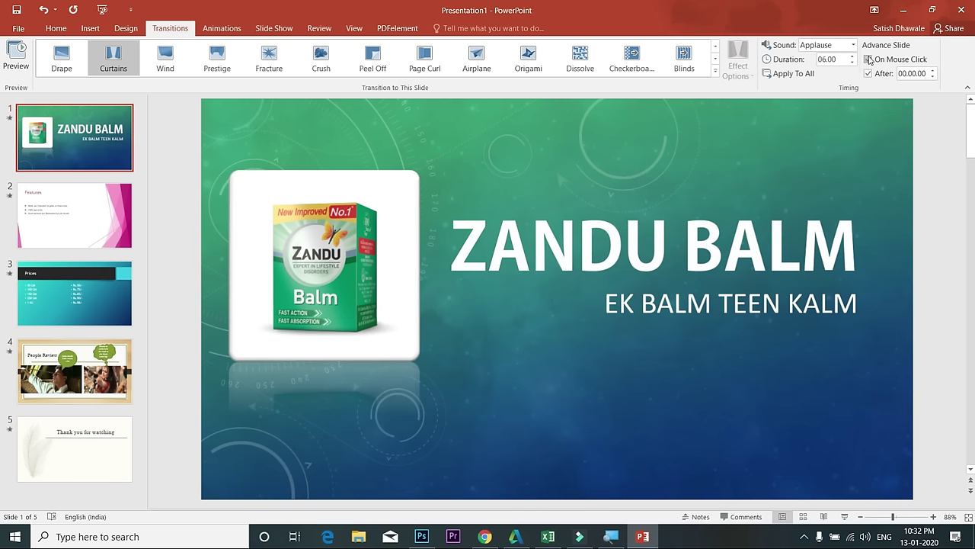
{"action": "left_click", "coordinate": [896, 62]}
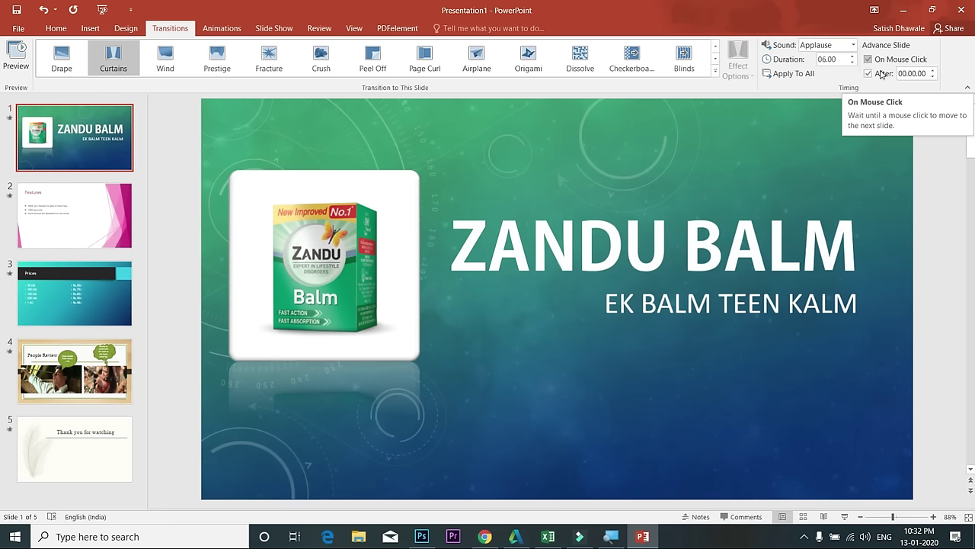
{"action": "left_click", "coordinate": [868, 60]}
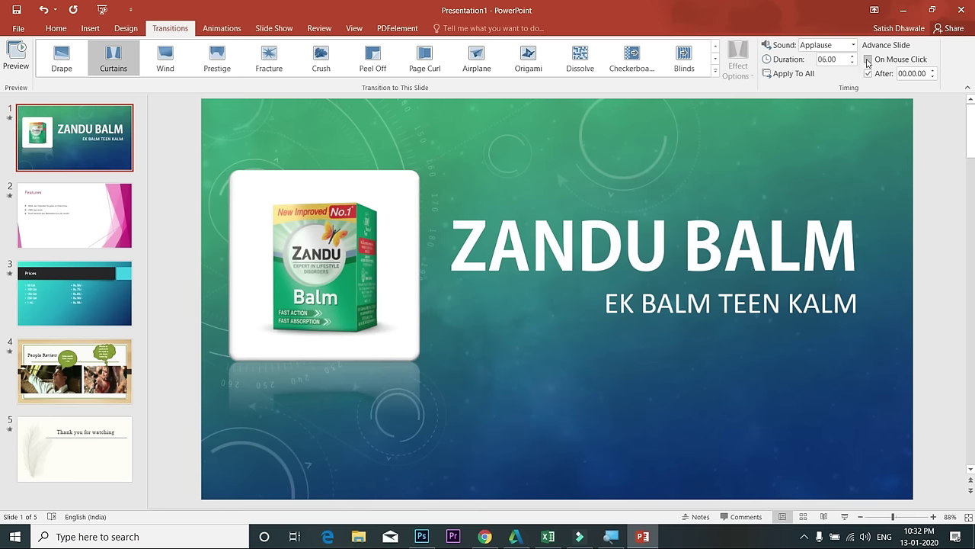
{"action": "left_click", "coordinate": [868, 60]}
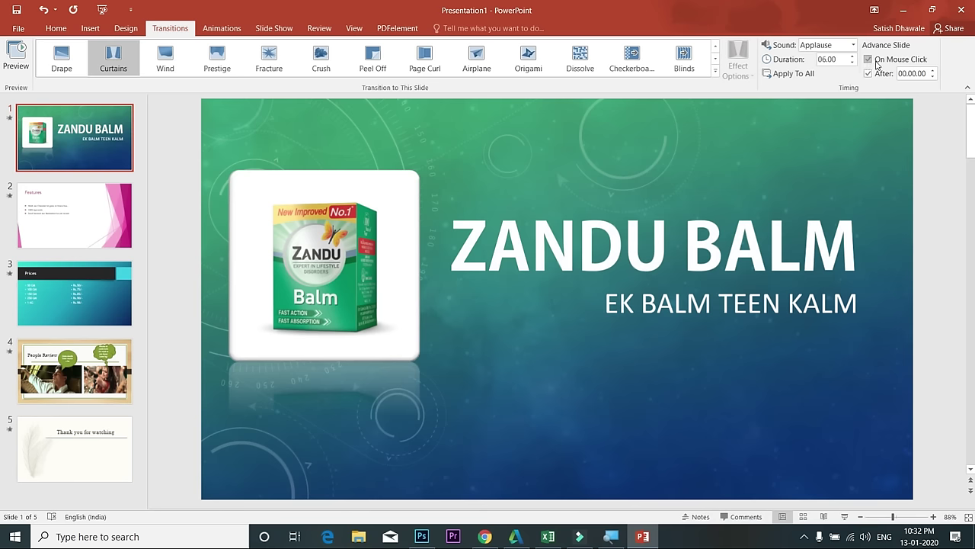
{"action": "left_click", "coordinate": [934, 71]}
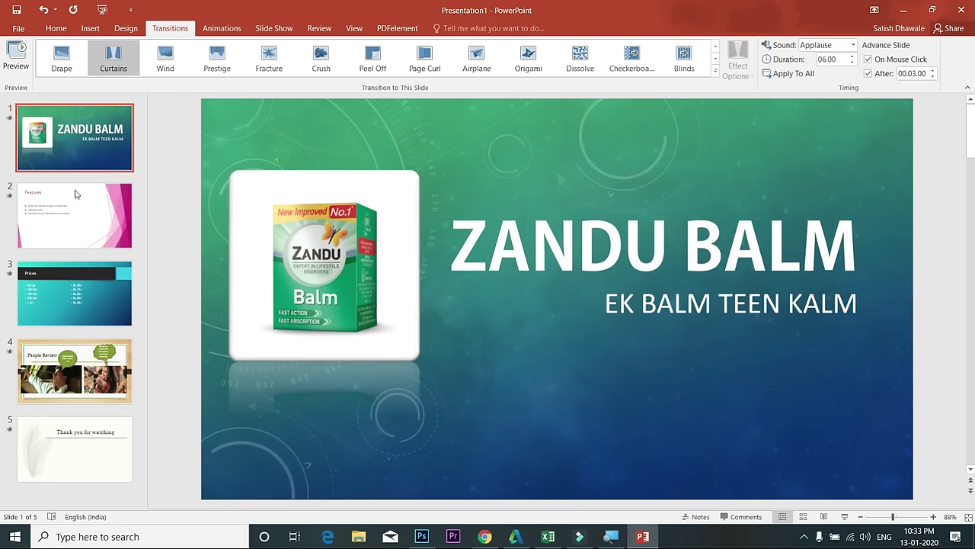
{"action": "left_click", "coordinate": [82, 221]}
Set auto-advance timings: slide 2 after 1 s, slide 3 after 2 s, slide 4 after 1 s, slide 5 after 2 s
{"action": "left_click", "coordinate": [933, 70]}
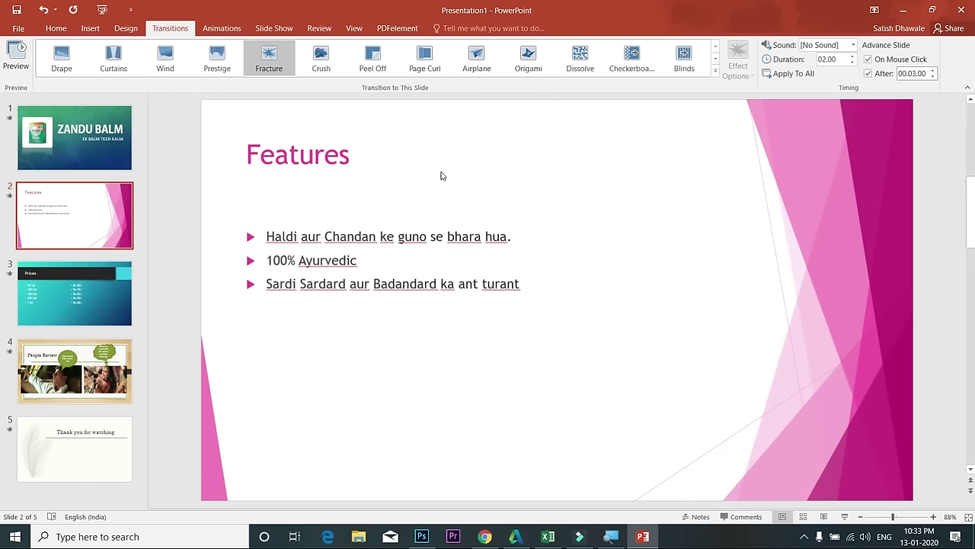
{"action": "left_click", "coordinate": [99, 302]}
{"action": "left_click", "coordinate": [933, 70]}
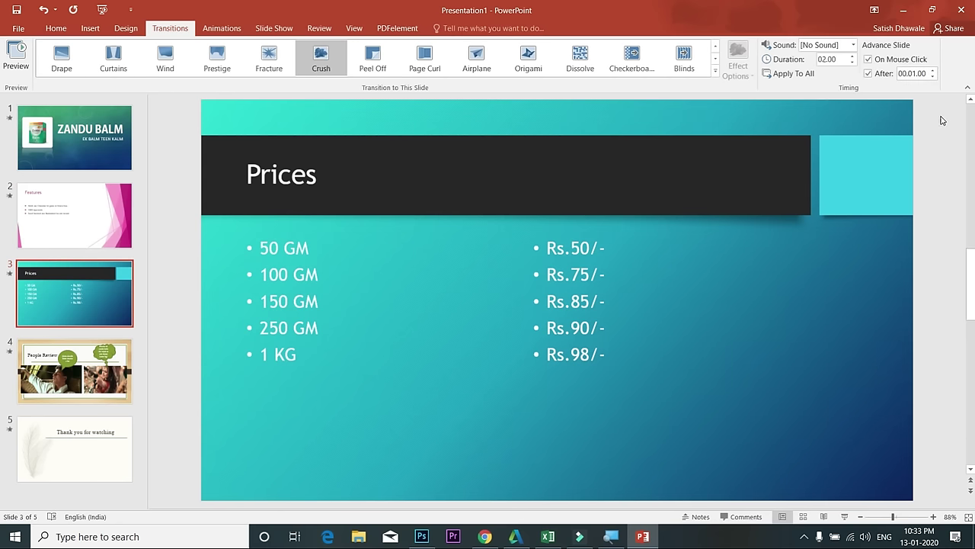
{"action": "left_click", "coordinate": [933, 71]}
{"action": "left_click", "coordinate": [122, 396]}
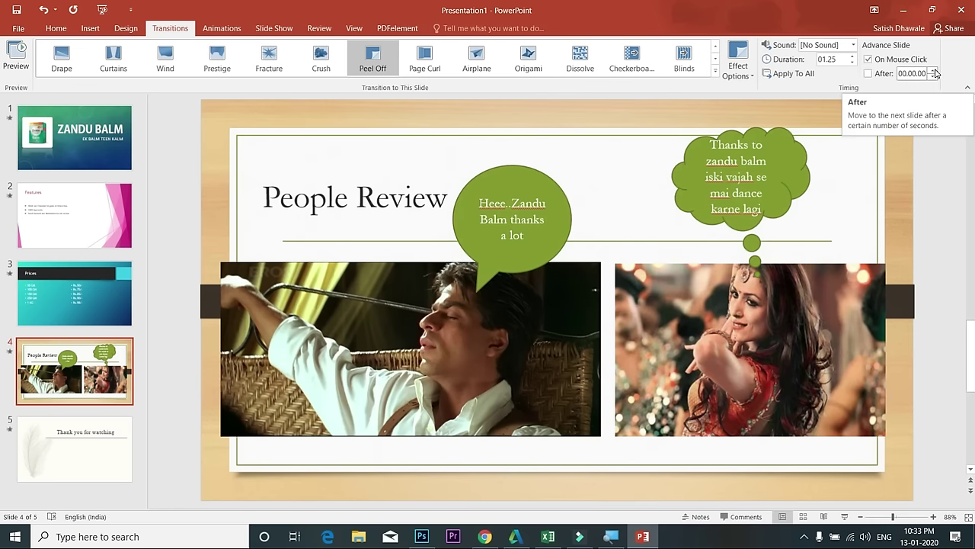
{"action": "left_click", "coordinate": [935, 70]}
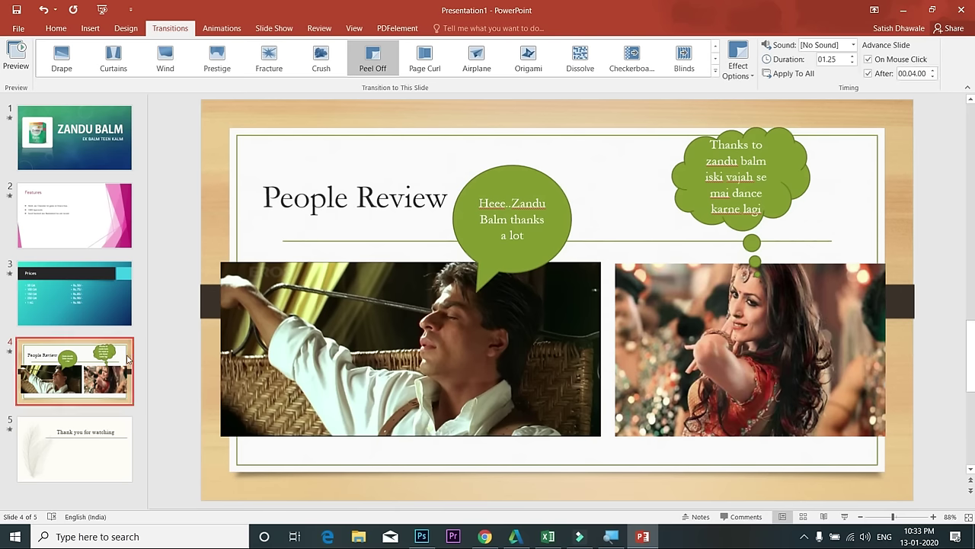
{"action": "left_click", "coordinate": [73, 470]}
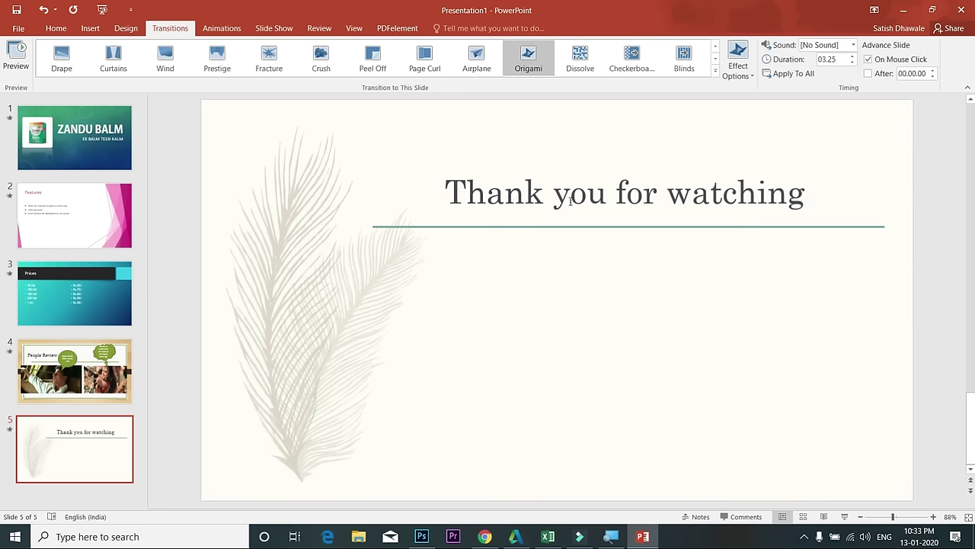
{"action": "double_click", "coordinate": [933, 70]}
Review each slide's transition settings from the title slide to slide 5 and back
{"action": "left_click", "coordinate": [71, 146]}
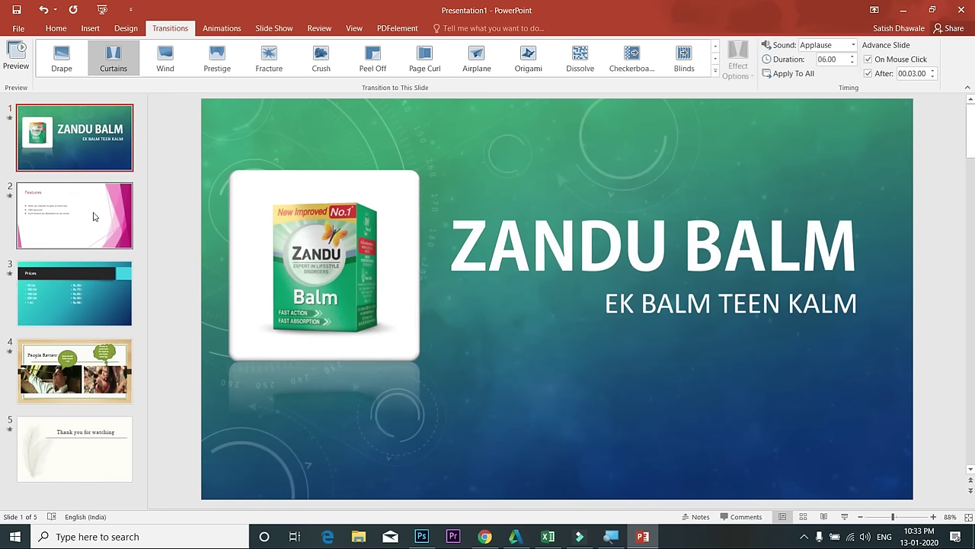
{"action": "left_click", "coordinate": [93, 217]}
{"action": "left_click", "coordinate": [88, 298]}
{"action": "left_click", "coordinate": [75, 371]}
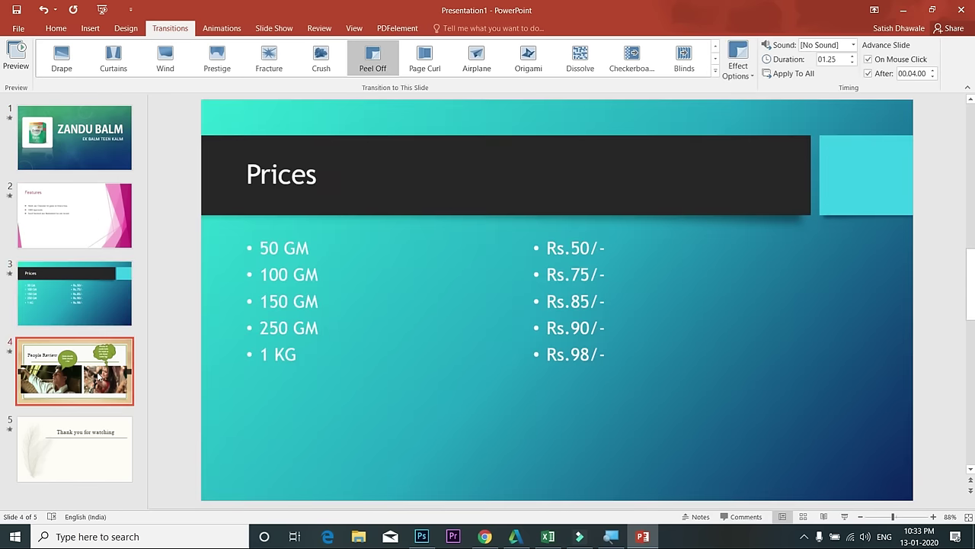
{"action": "left_click", "coordinate": [90, 442]}
{"action": "left_click", "coordinate": [76, 366]}
{"action": "left_click", "coordinate": [82, 302]}
{"action": "left_click", "coordinate": [85, 216]}
{"action": "left_click", "coordinate": [87, 146]}
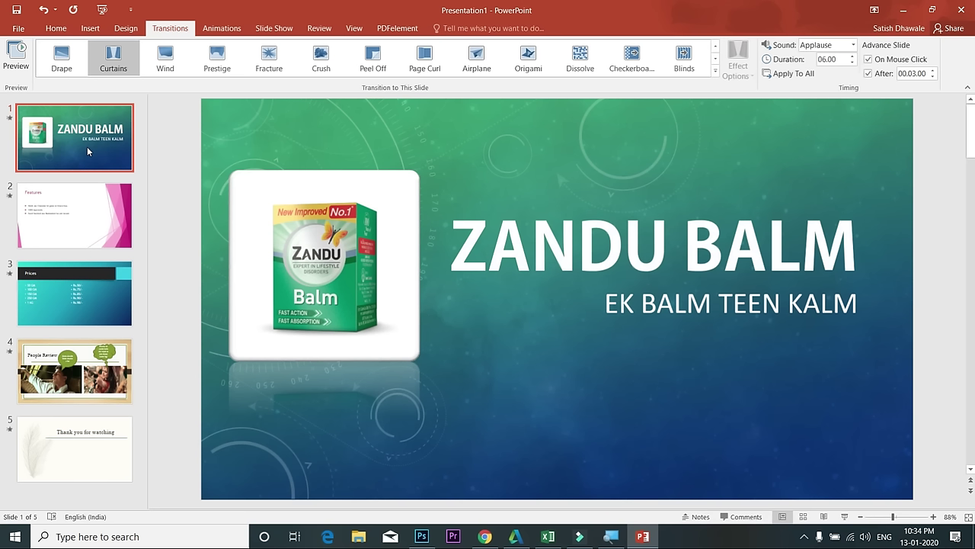
Play the whole slide show from slide 1 to the end screen, then exit
{"action": "key", "text": "F5"}
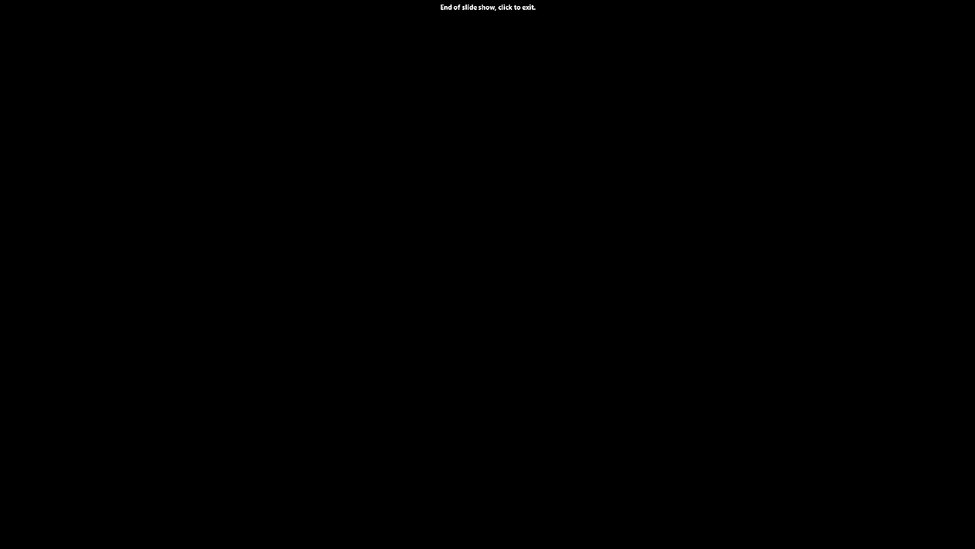
{"action": "left_click", "coordinate": [81, 147]}
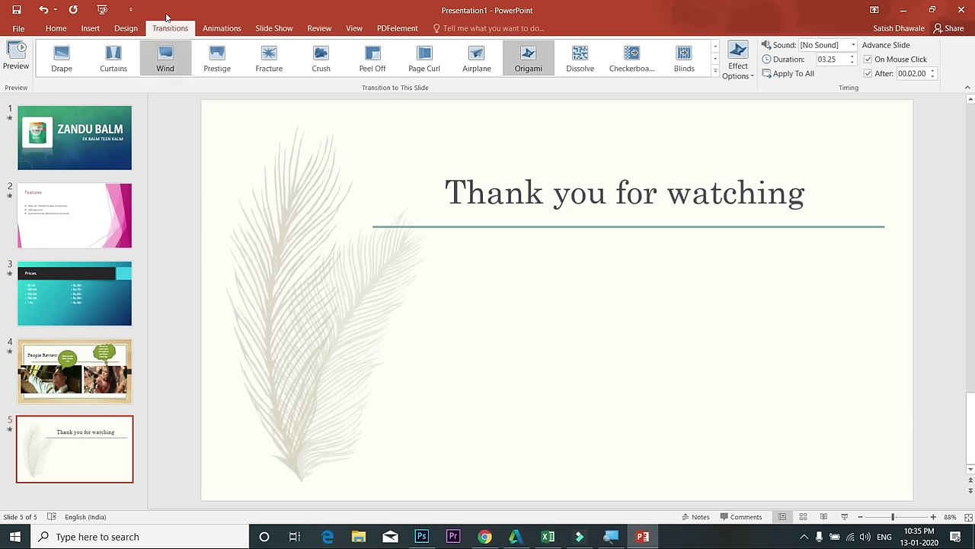
Set the show to loop continuously until Esc using timings, then start it
{"action": "left_click", "coordinate": [268, 29]}
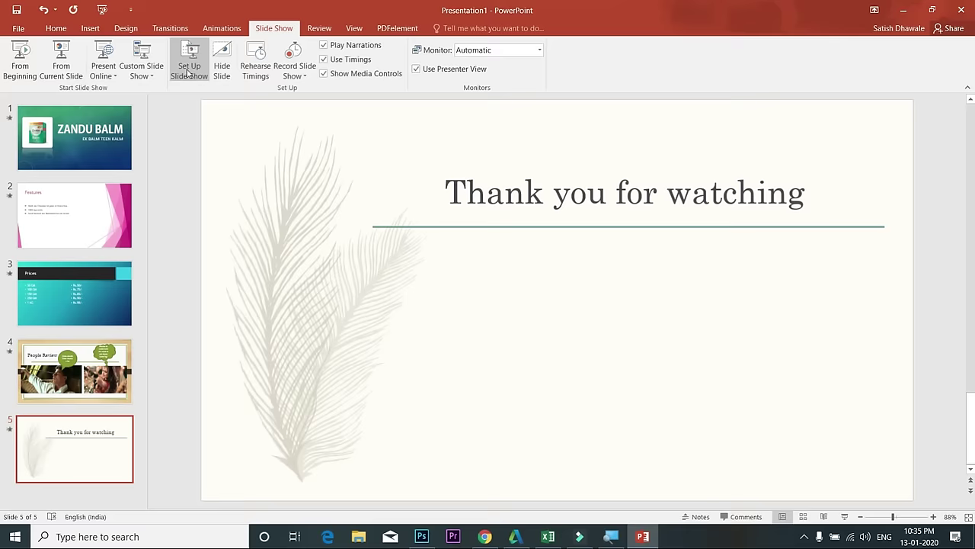
{"action": "left_click", "coordinate": [189, 73]}
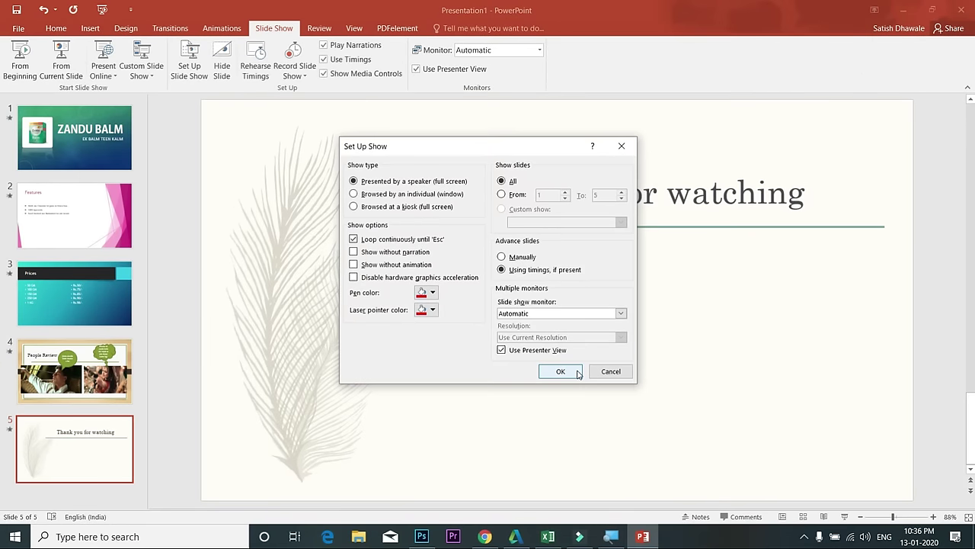
{"action": "left_click", "coordinate": [577, 372]}
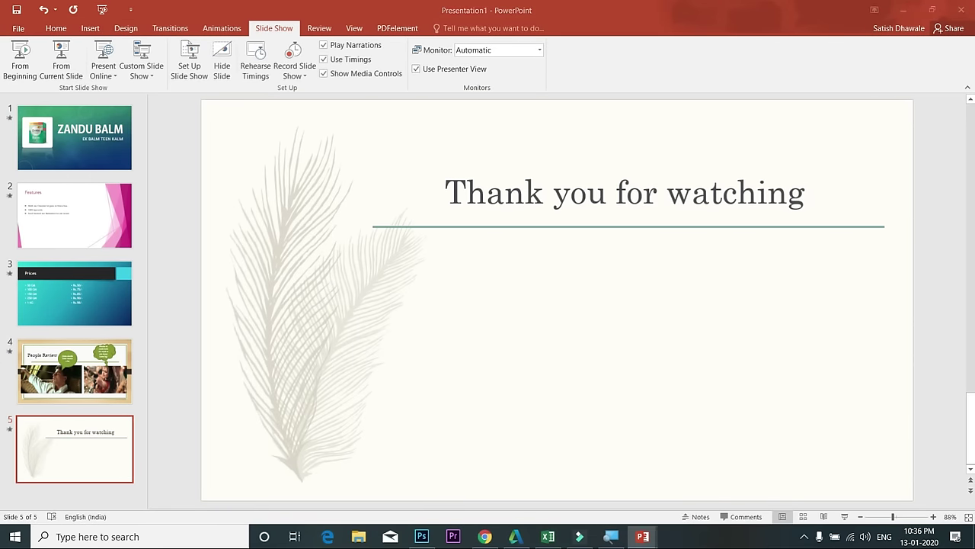
{"action": "key", "text": "F5"}
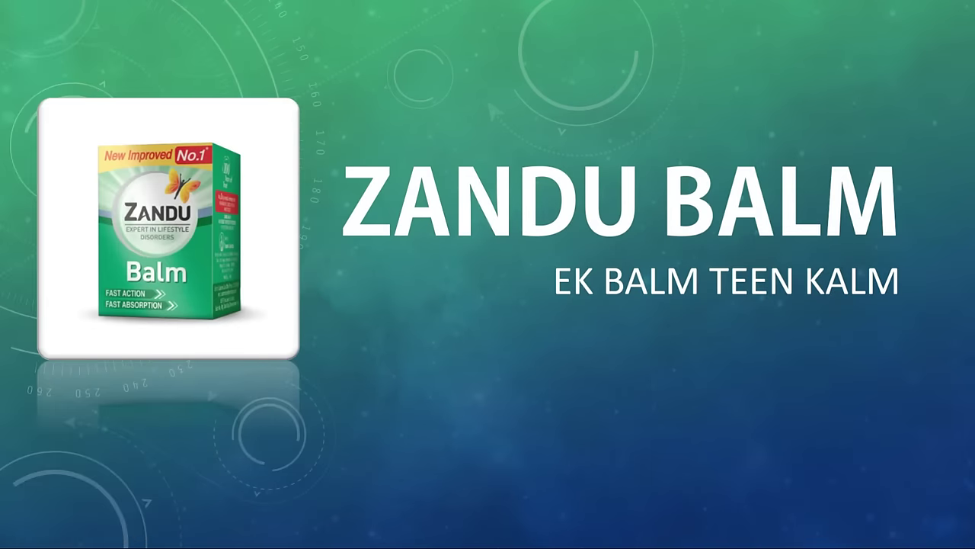
Advance the looping show through the Features, Prices and People Review slides
{"action": "key", "text": "Right"}
{"action": "key", "text": "Right"}
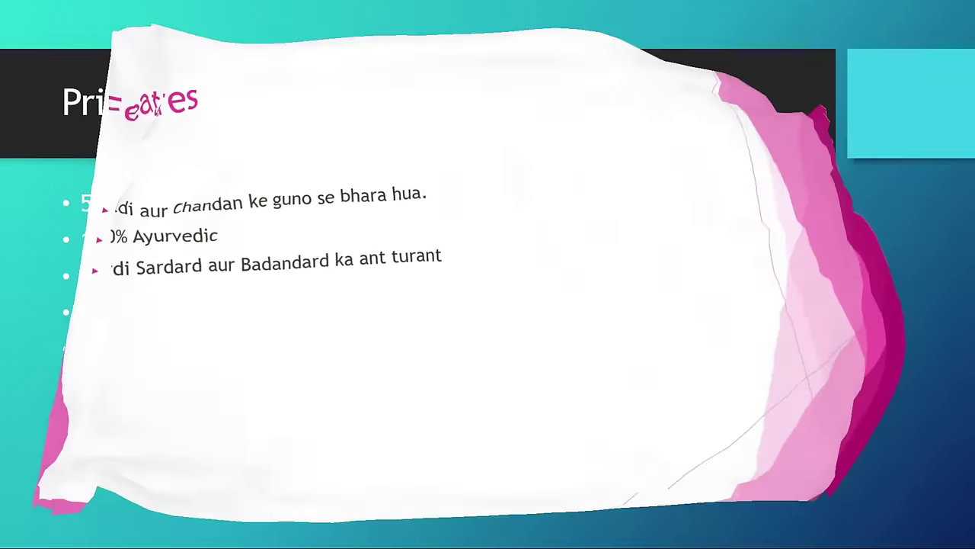
{"action": "key", "text": "Right"}
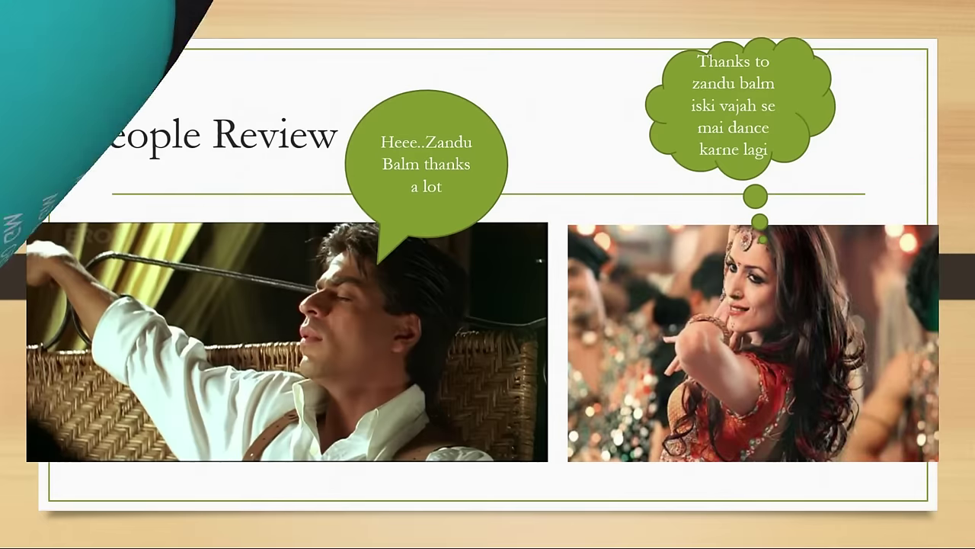
{"action": "key", "text": "Right"}
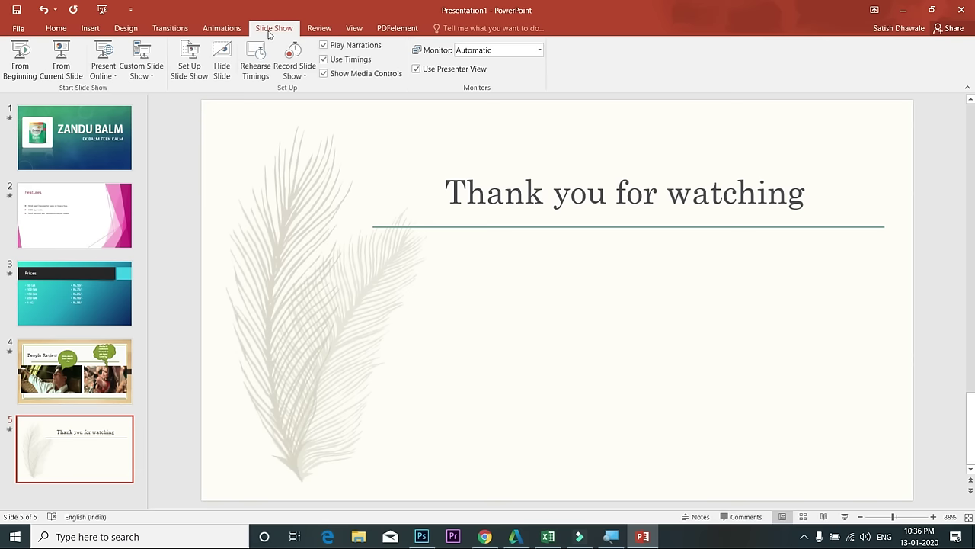
Return to the Transitions tab to view slide 5's transition settings
{"action": "left_click", "coordinate": [152, 30]}
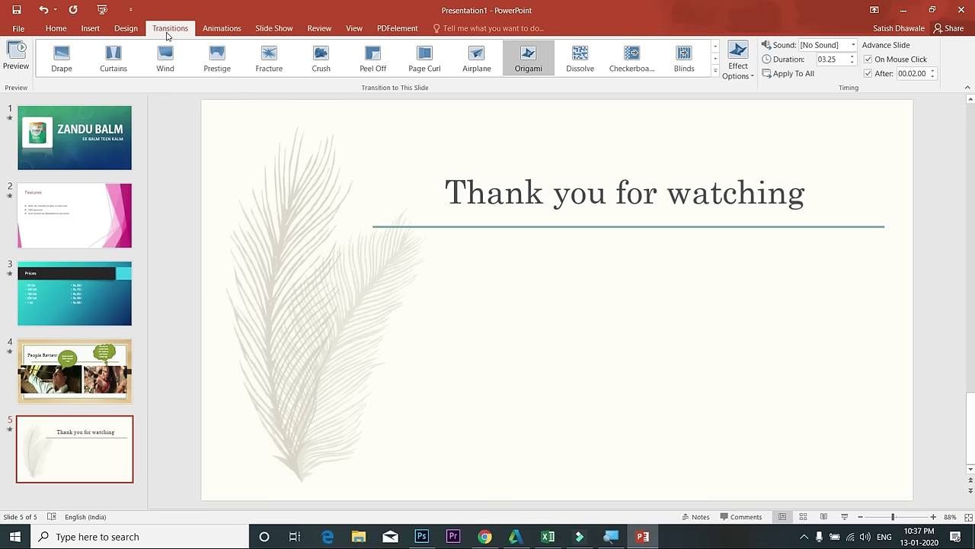
Switch to the Animations tab and select the ZANDU BALM title slide
{"action": "left_click", "coordinate": [213, 31]}
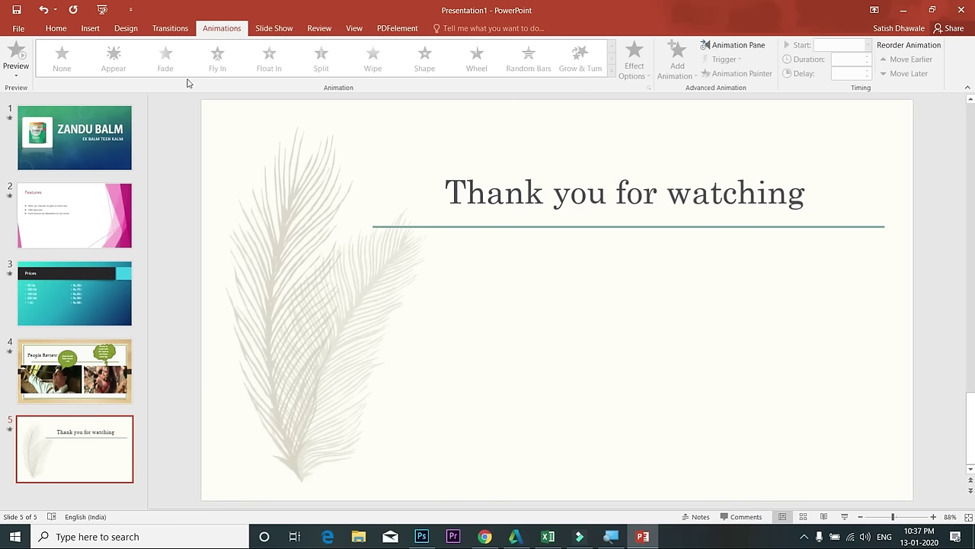
{"action": "left_click", "coordinate": [57, 152]}
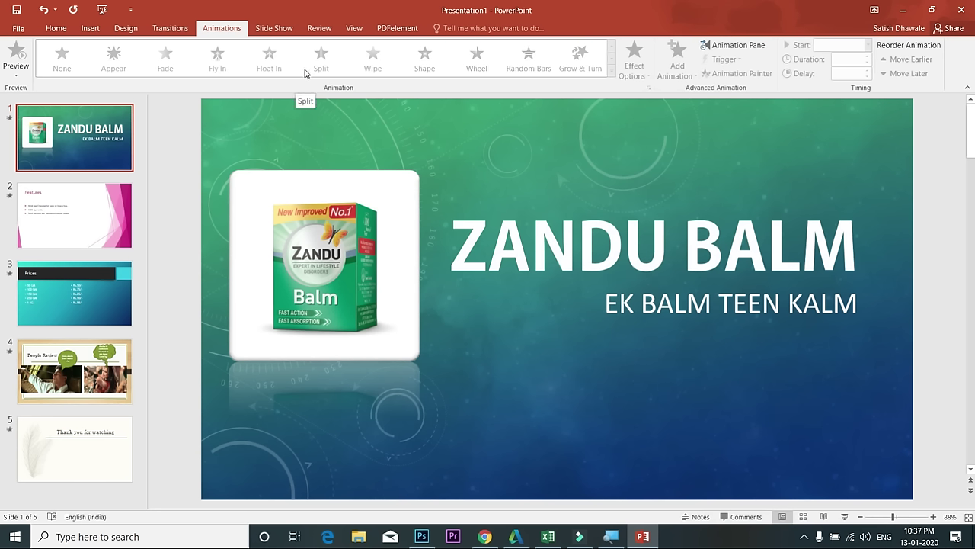
{"action": "left_click", "coordinate": [509, 231]}
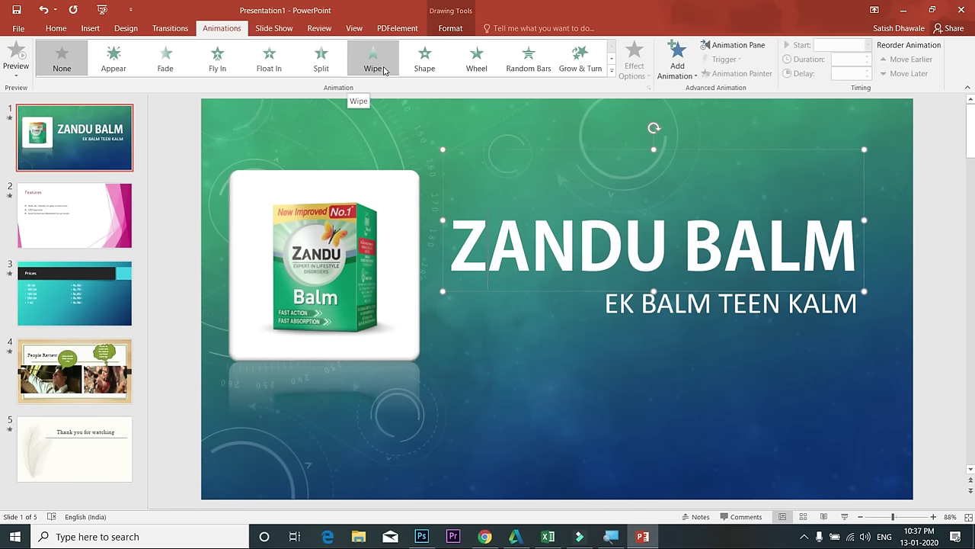
{"action": "left_click", "coordinate": [611, 71]}
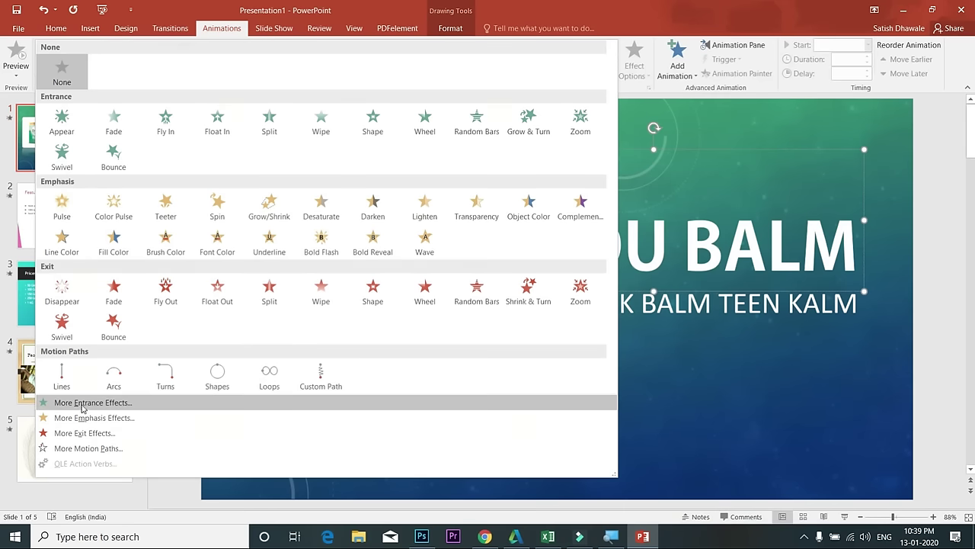
{"action": "left_click", "coordinate": [83, 404]}
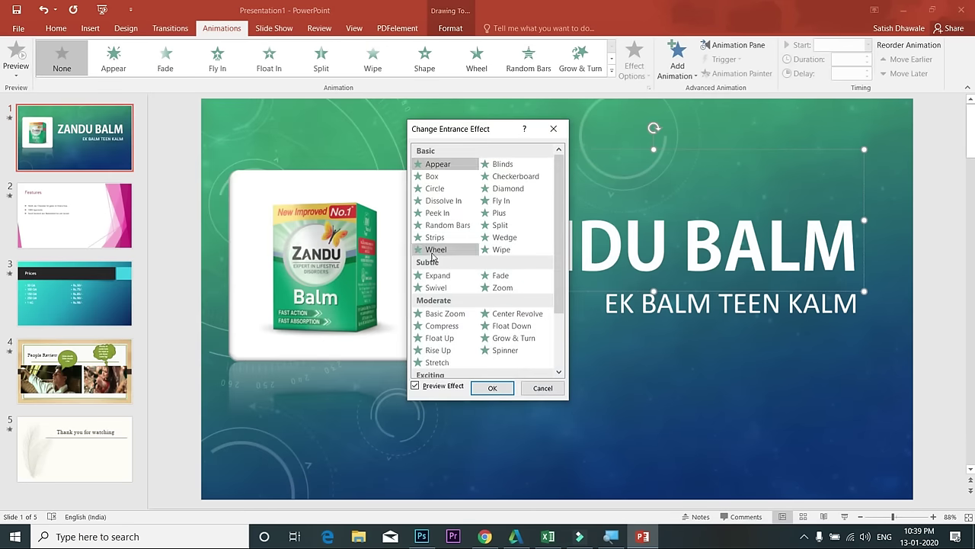
{"action": "left_click", "coordinate": [553, 128]}
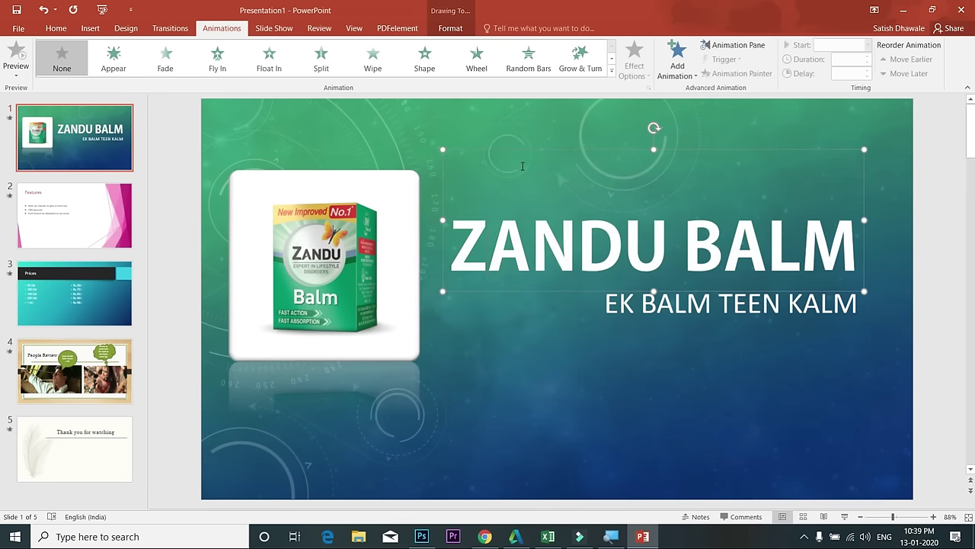
Select the whole ZANDU BALM title box on slide 1 and expand the full animation gallery
{"action": "left_click", "coordinate": [393, 132]}
{"action": "double_click", "coordinate": [541, 241]}
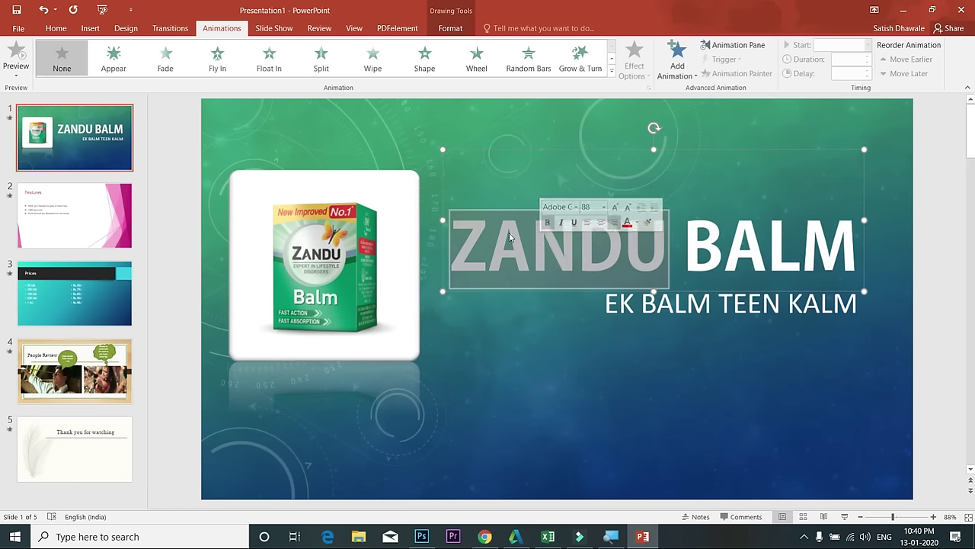
{"action": "double_click", "coordinate": [653, 315]}
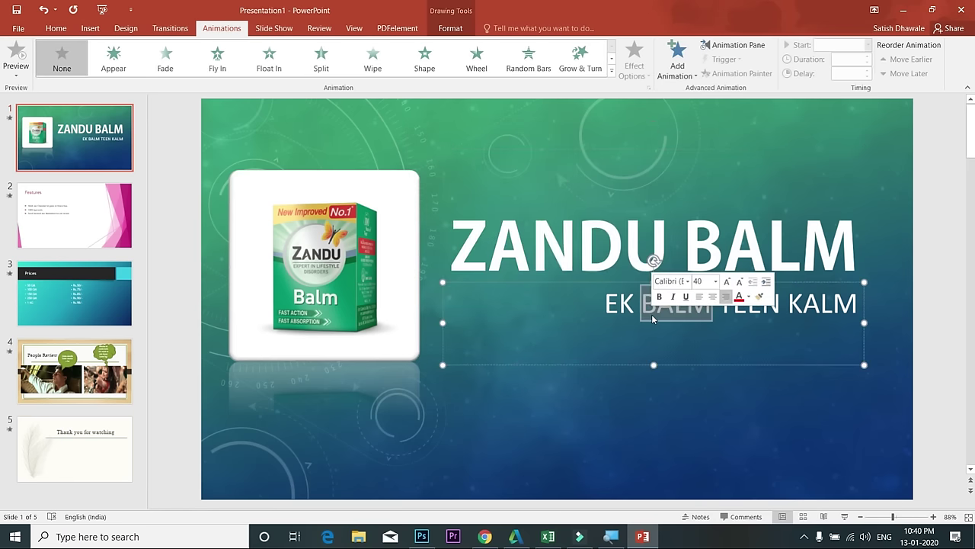
{"action": "left_click", "coordinate": [408, 254]}
{"action": "left_click", "coordinate": [524, 224]}
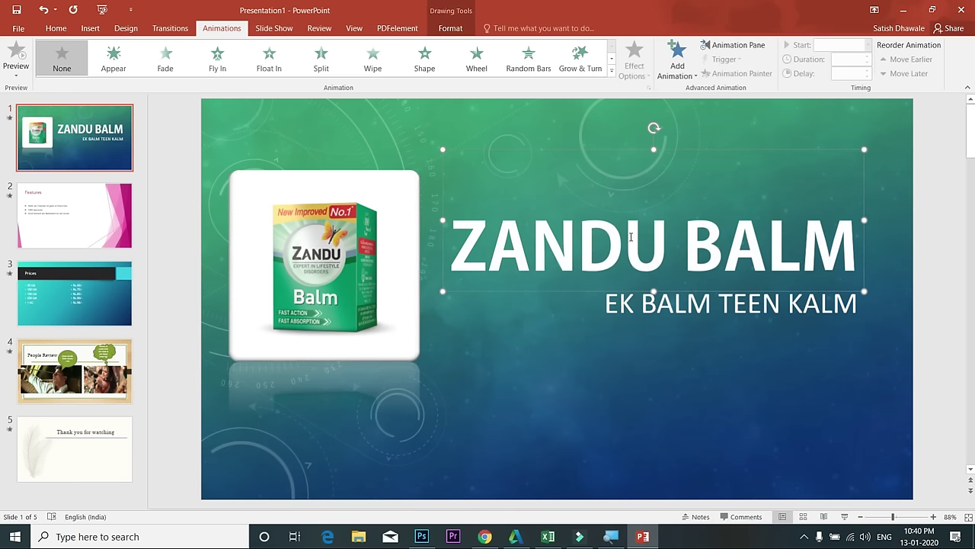
{"action": "left_click", "coordinate": [629, 311]}
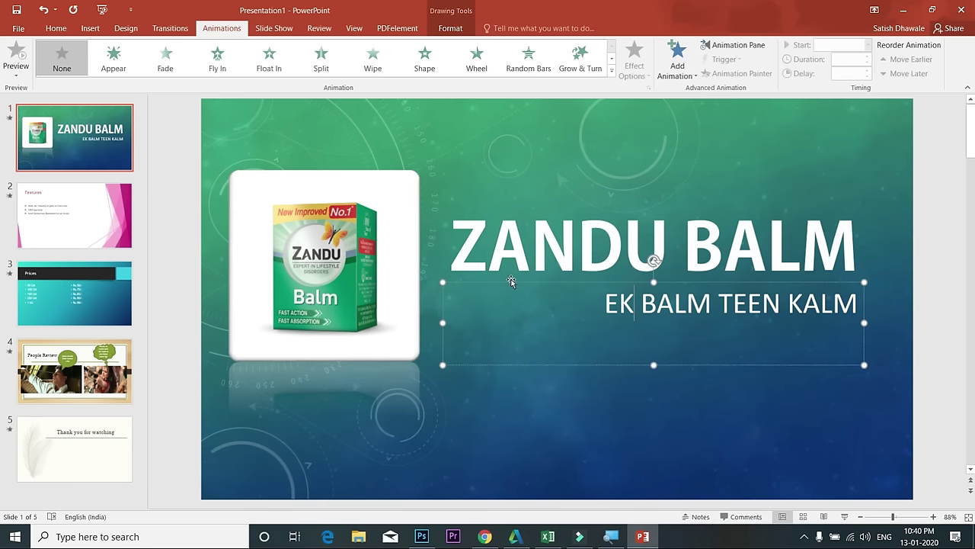
{"action": "left_click", "coordinate": [398, 279]}
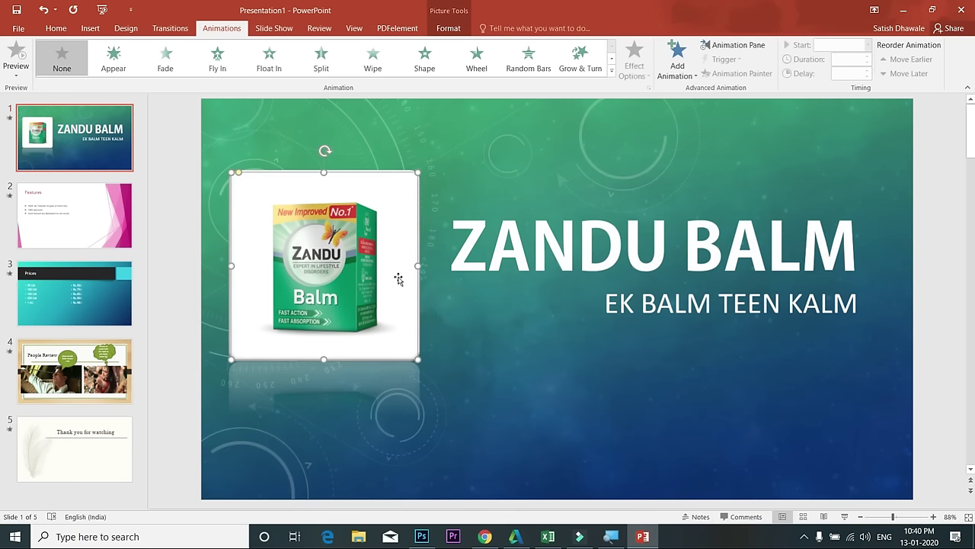
{"action": "double_click", "coordinate": [535, 258]}
{"action": "left_click", "coordinate": [504, 225]}
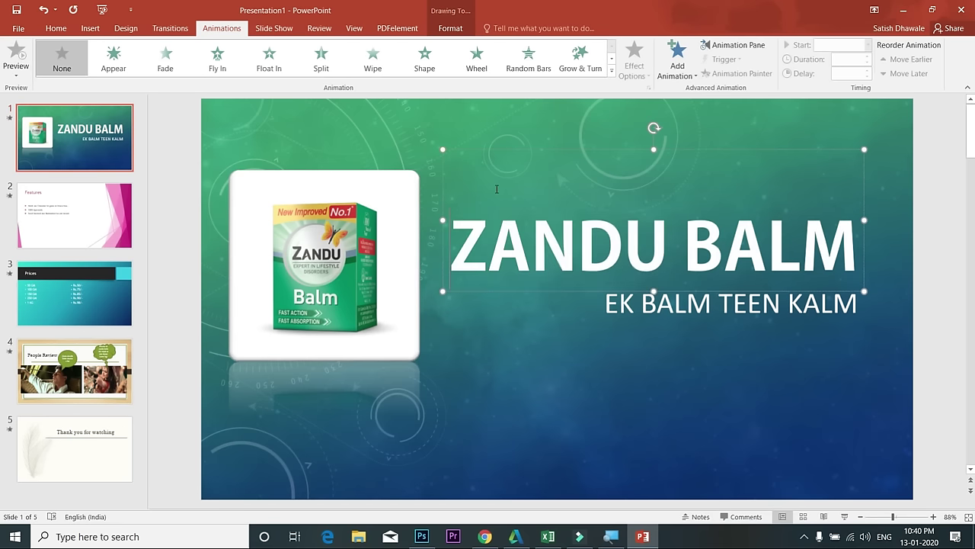
{"action": "left_click", "coordinate": [611, 70]}
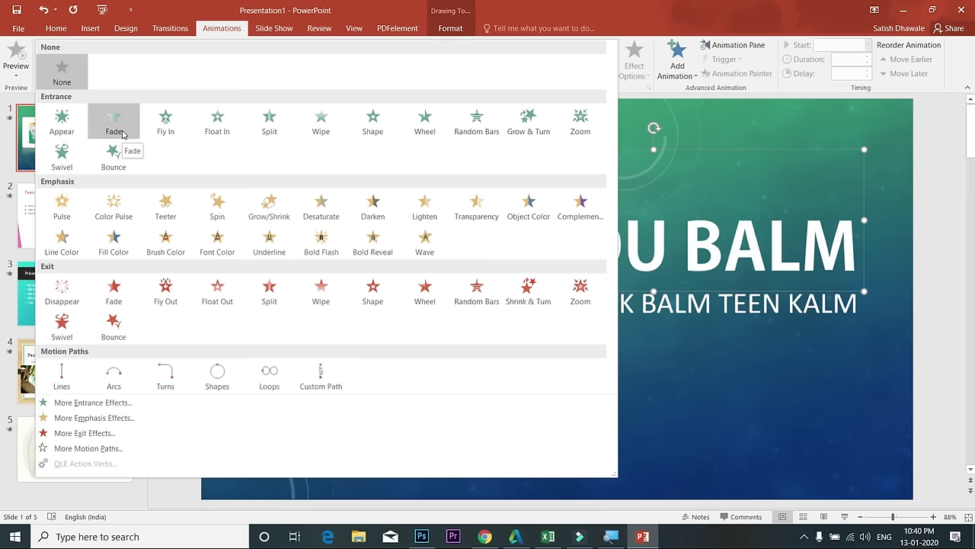
Apply the Fly In entrance effect to the ZANDU BALM title, starting on click for 00.50 seconds
{"action": "left_click", "coordinate": [166, 132]}
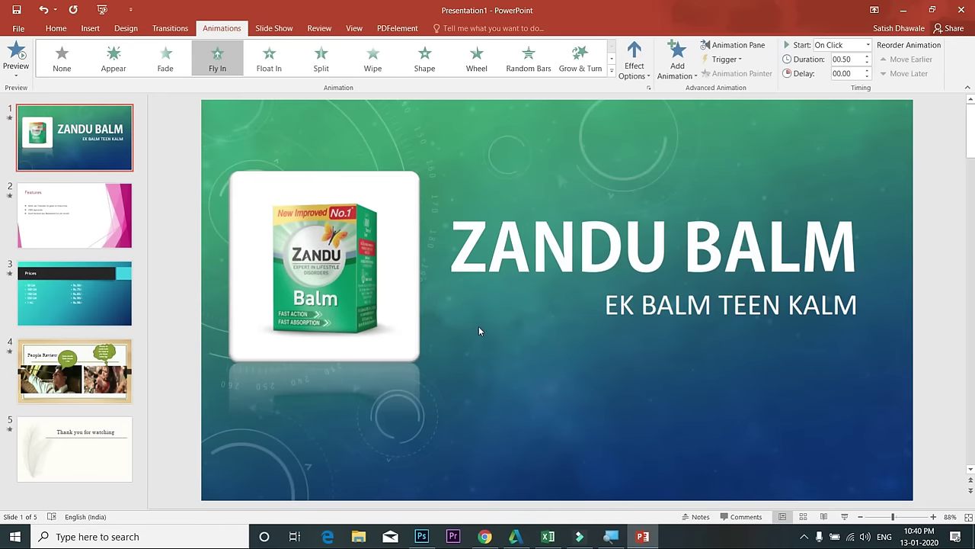
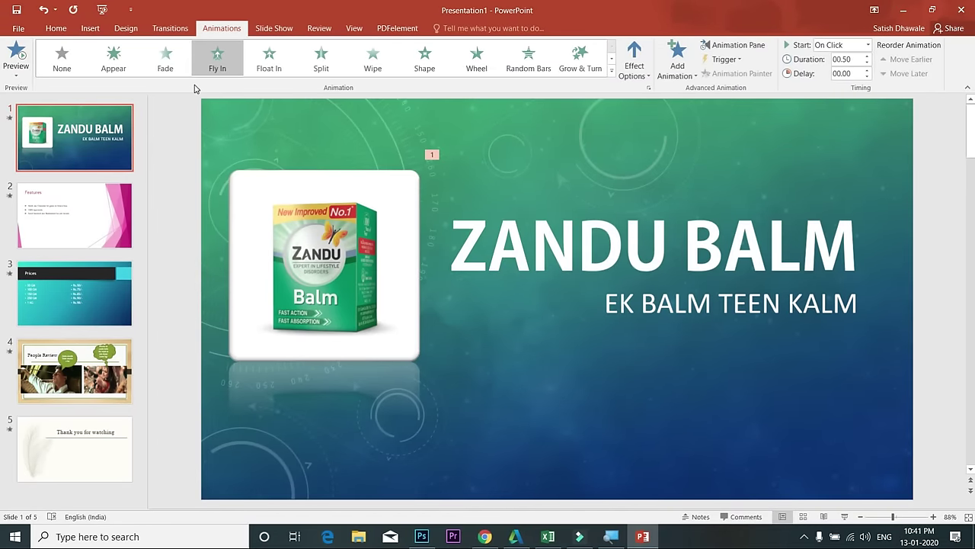
Try Float In and Split, then give the ZANDU BALM title a Wipe entrance animation
{"action": "left_click", "coordinate": [271, 63]}
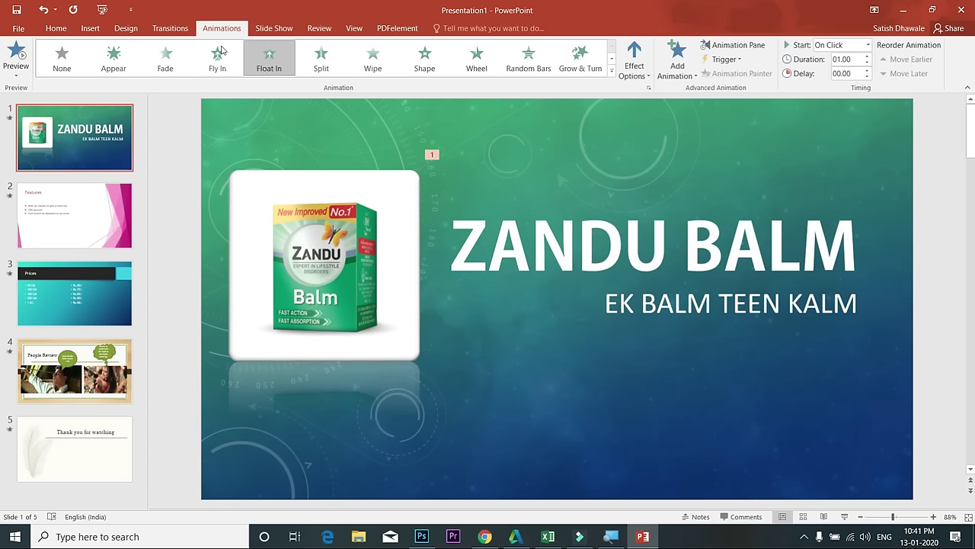
{"action": "left_click", "coordinate": [316, 66]}
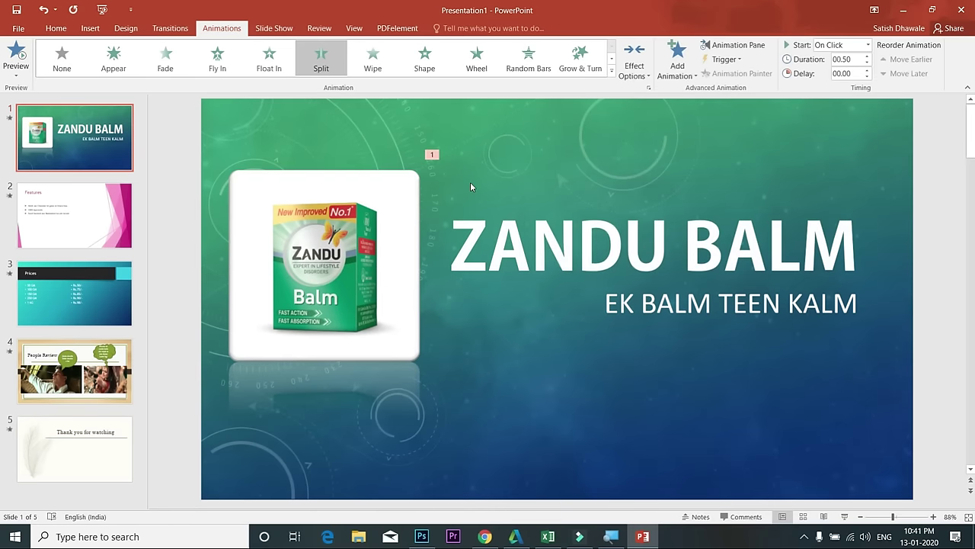
{"action": "left_click", "coordinate": [373, 65]}
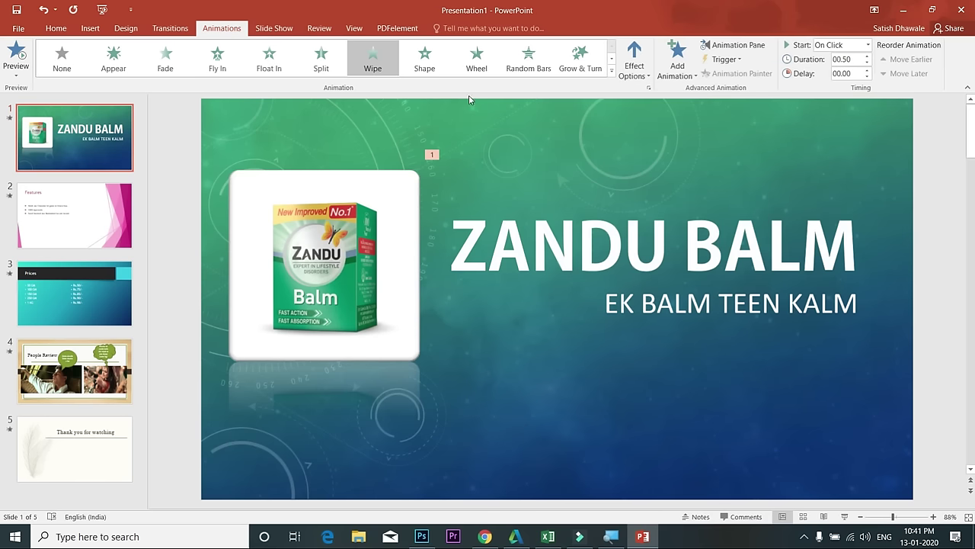
{"action": "left_click", "coordinate": [689, 80]}
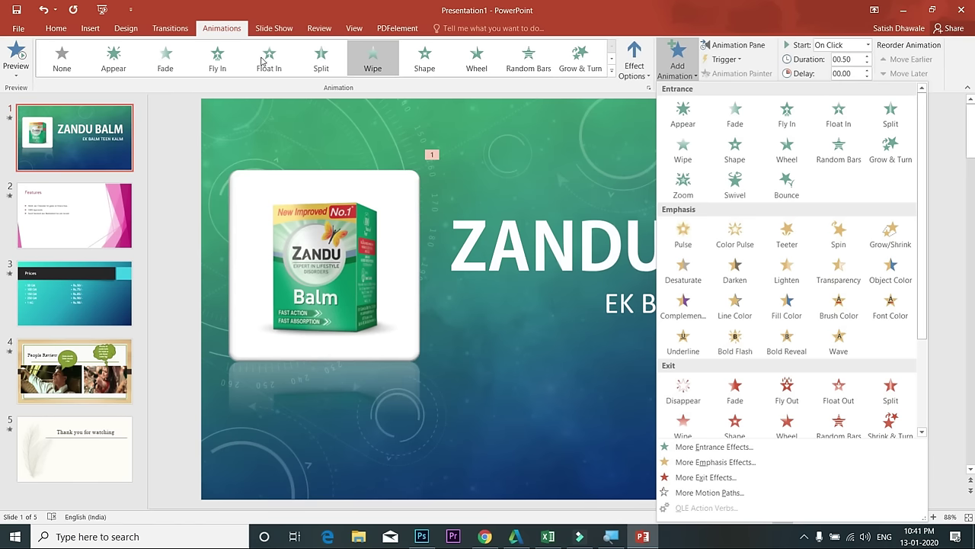
Switch the title back to Fly In and add Float In as a second animation
{"action": "left_click", "coordinate": [221, 70]}
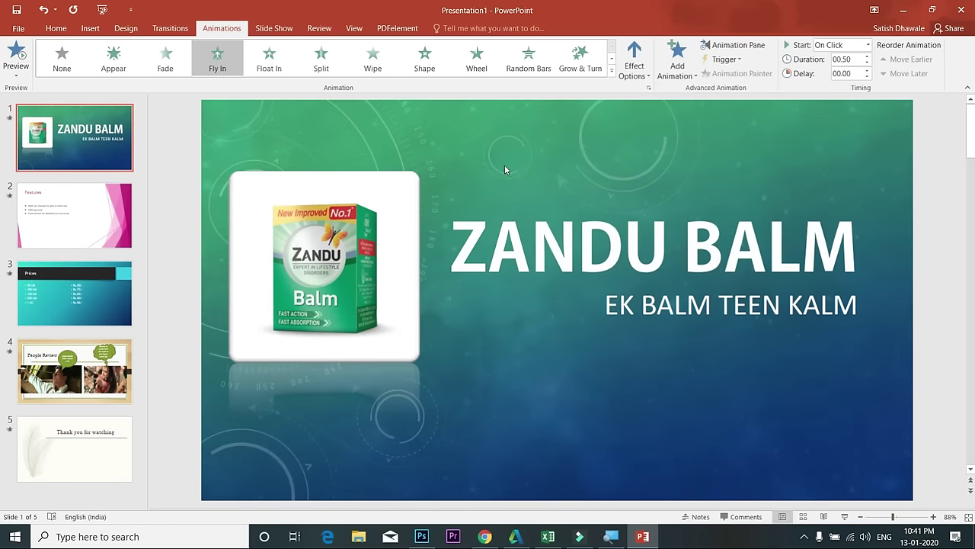
{"action": "left_click", "coordinate": [677, 67]}
{"action": "left_click", "coordinate": [837, 114]}
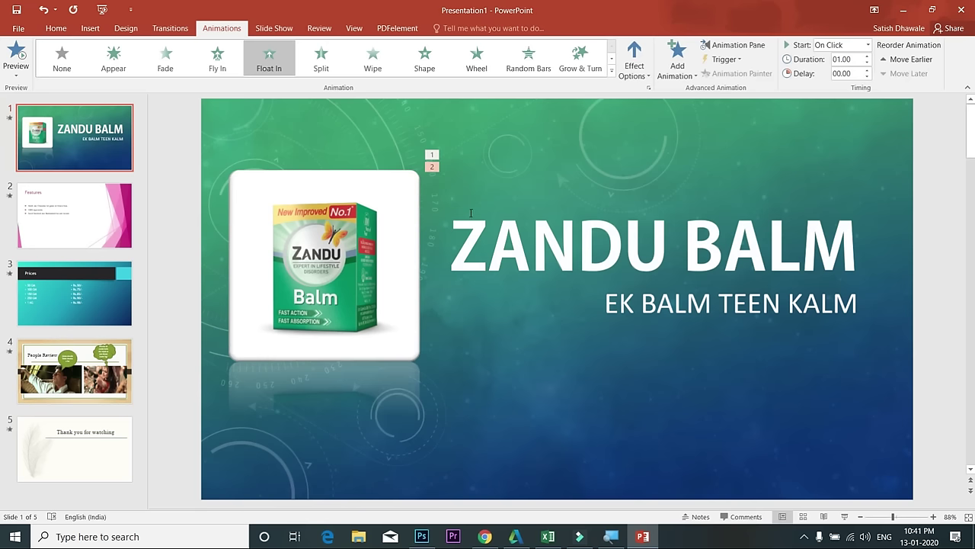
Shorten the ZANDU BALM title box and delete its second Float In animation
{"action": "left_click", "coordinate": [472, 214]}
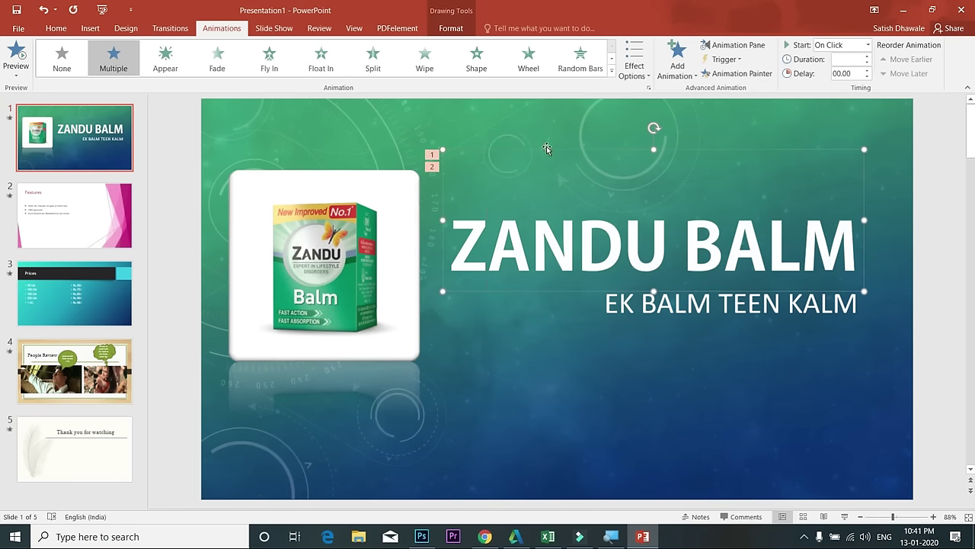
{"action": "left_click_drag", "start_coordinate": [653, 150], "coordinate": [648, 203]}
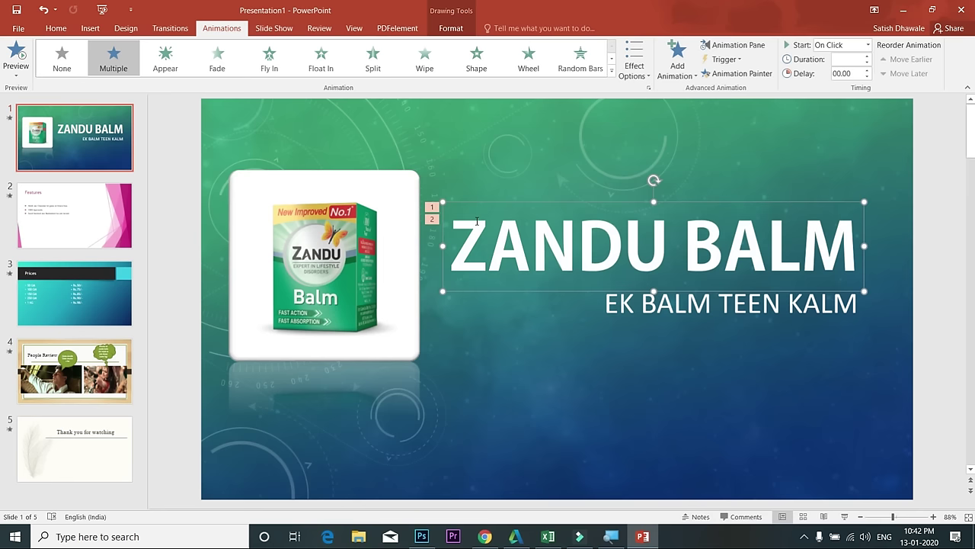
{"action": "left_click", "coordinate": [432, 220]}
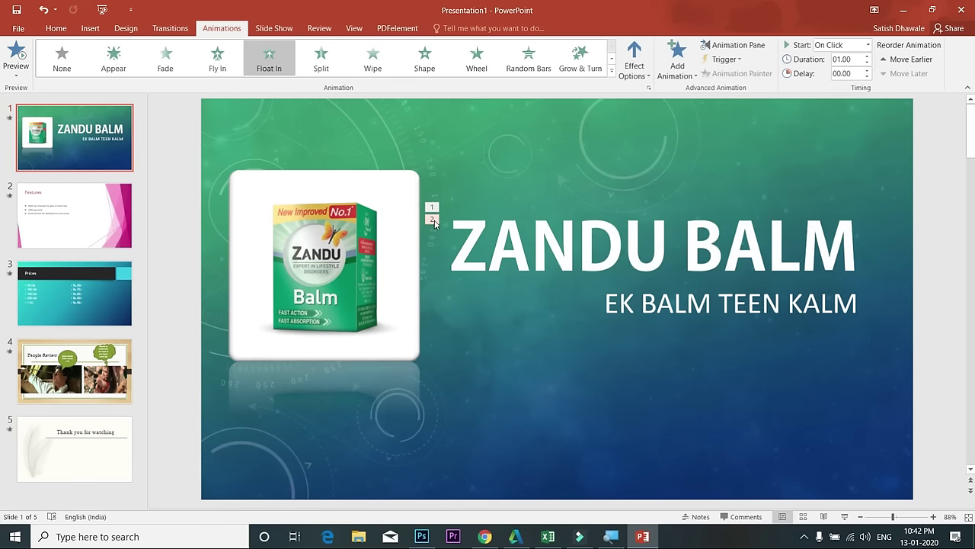
{"action": "key", "text": "Delete"}
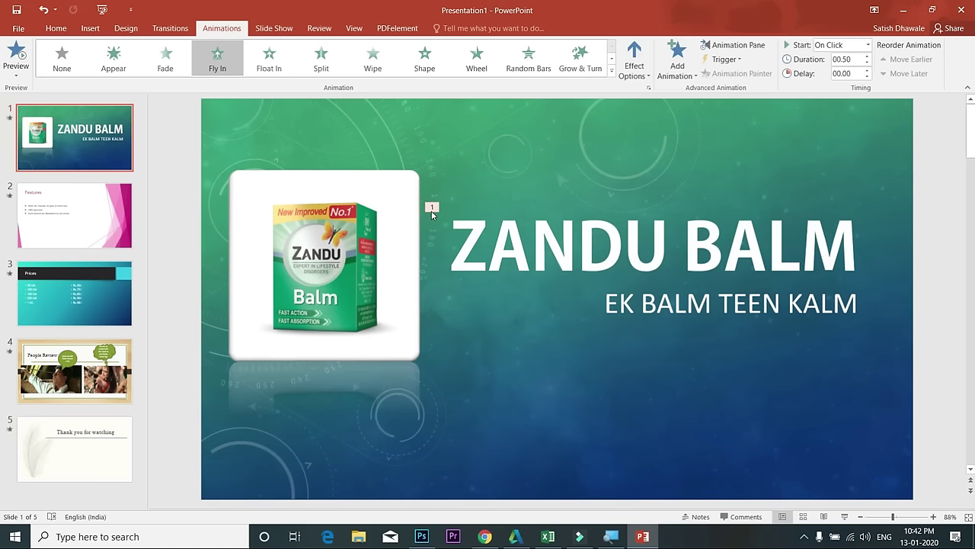
{"action": "left_click", "coordinate": [478, 239]}
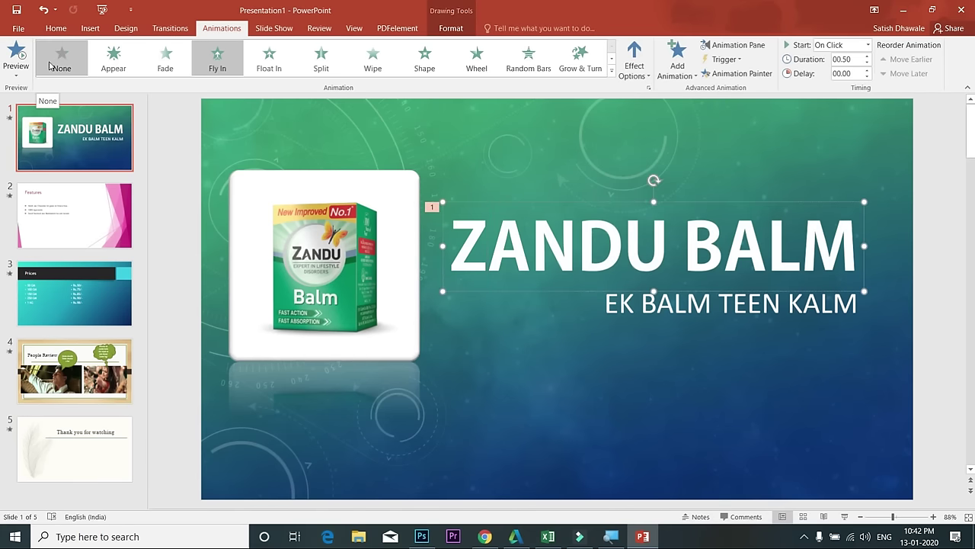
{"action": "left_click", "coordinate": [433, 208]}
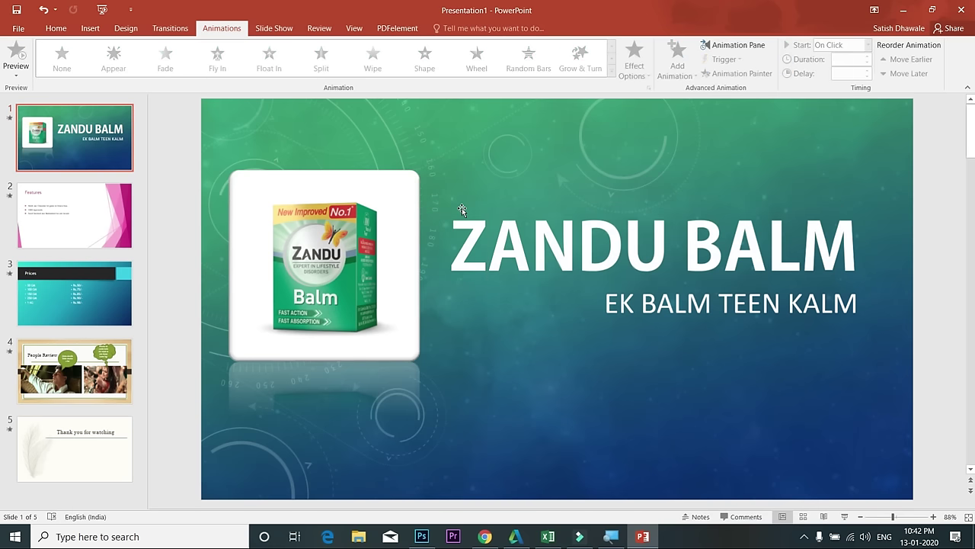
Preview Wedge, Grow & Turn, Spiral In and Pinwheel entrances, then apply Whip to the title
{"action": "left_click", "coordinate": [489, 234]}
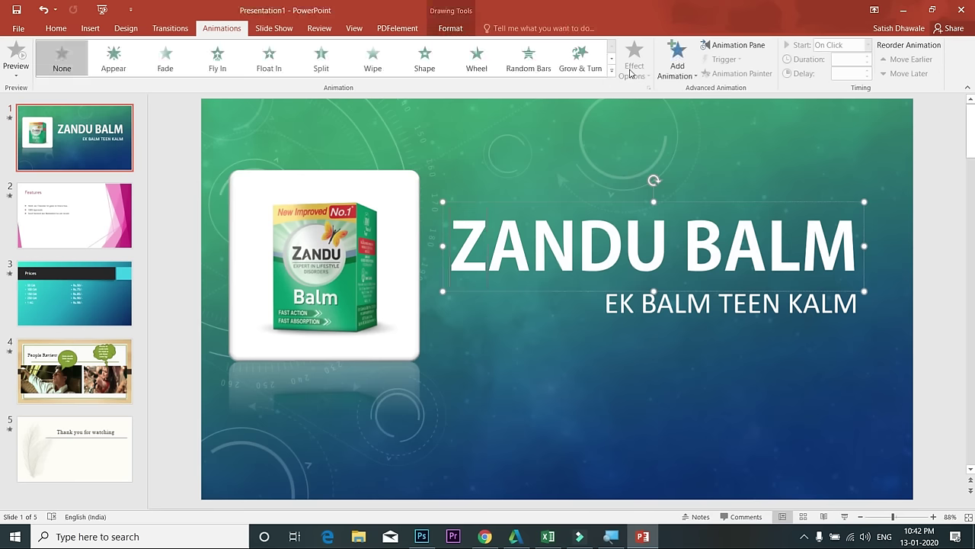
{"action": "left_click", "coordinate": [611, 70]}
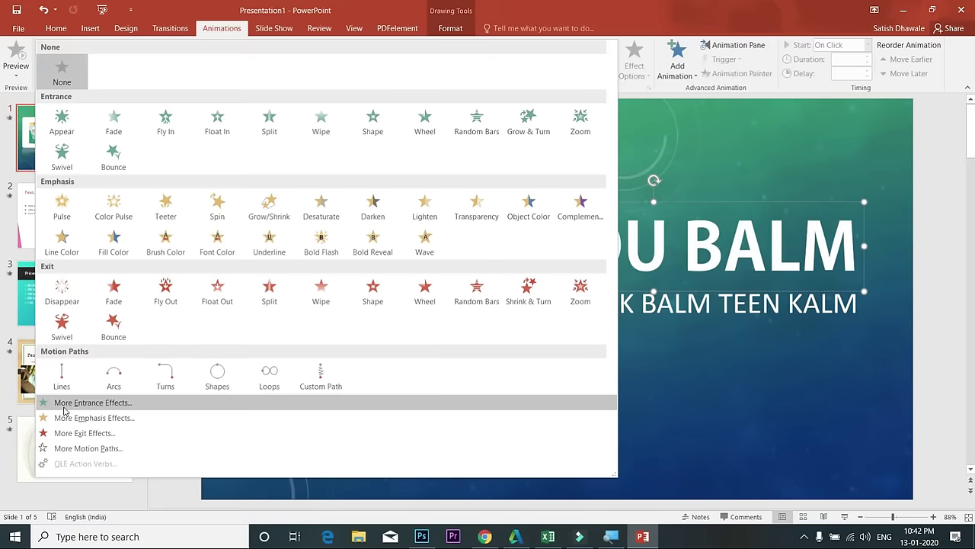
{"action": "left_click", "coordinate": [64, 410]}
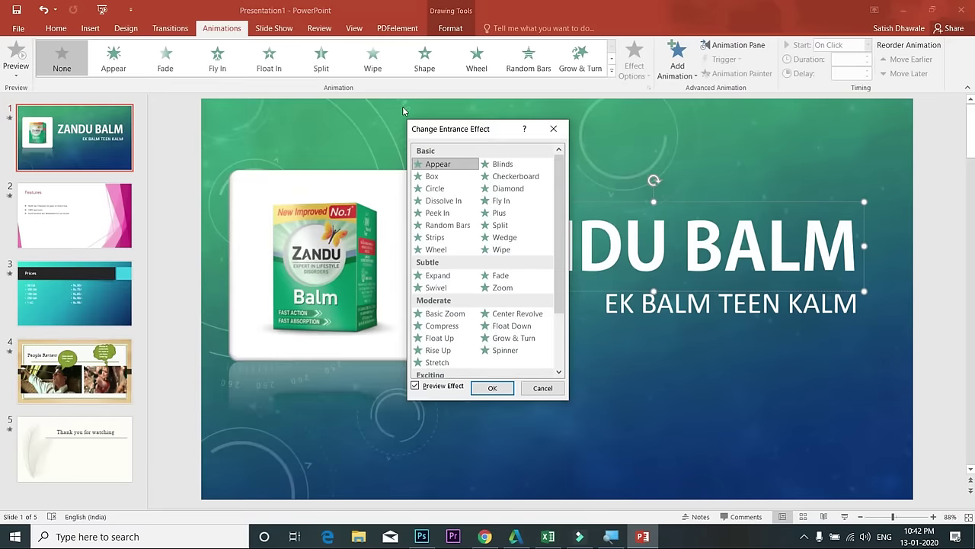
{"action": "left_click_drag", "start_coordinate": [430, 135], "coordinate": [256, 110]}
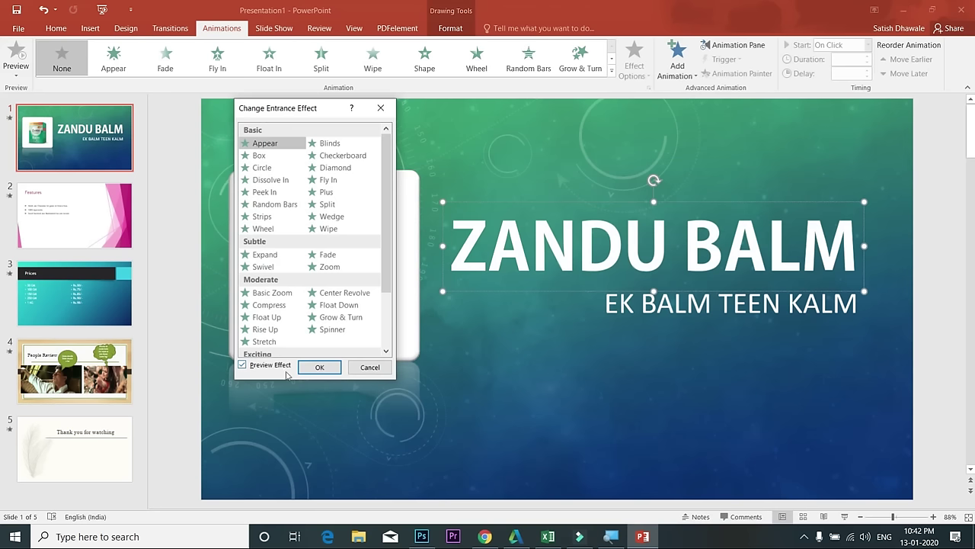
{"action": "left_click", "coordinate": [333, 217]}
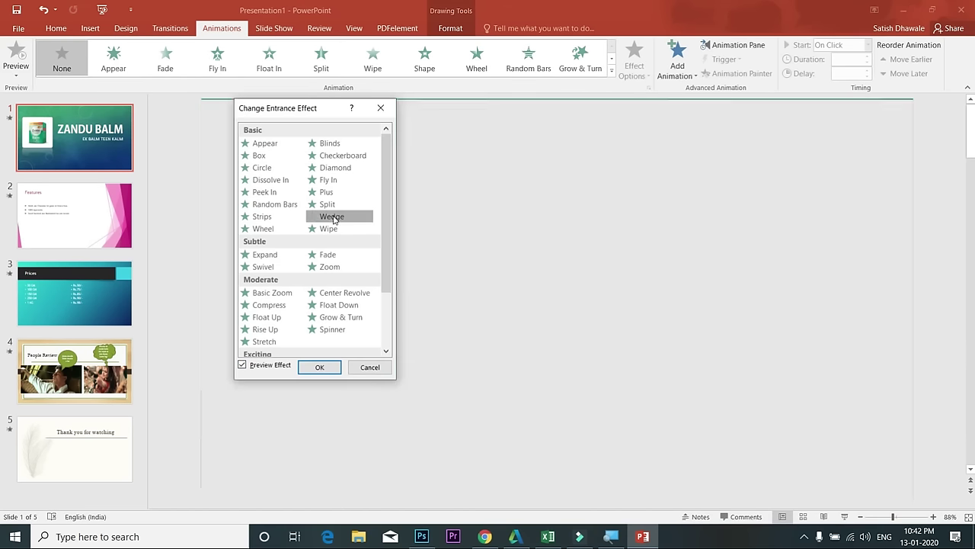
{"action": "left_click_drag", "start_coordinate": [385, 221], "coordinate": [375, 278]}
{"action": "left_click", "coordinate": [343, 239]}
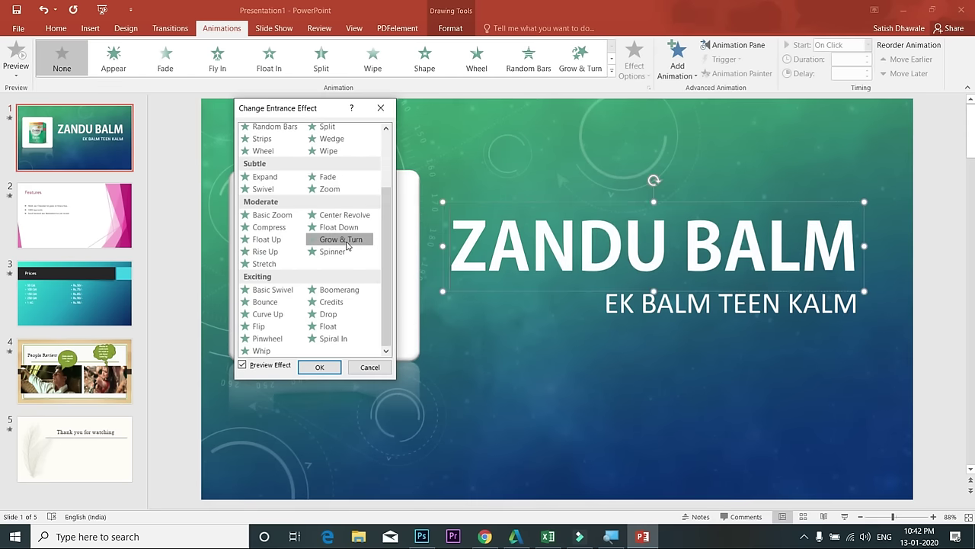
{"action": "left_click", "coordinate": [335, 339]}
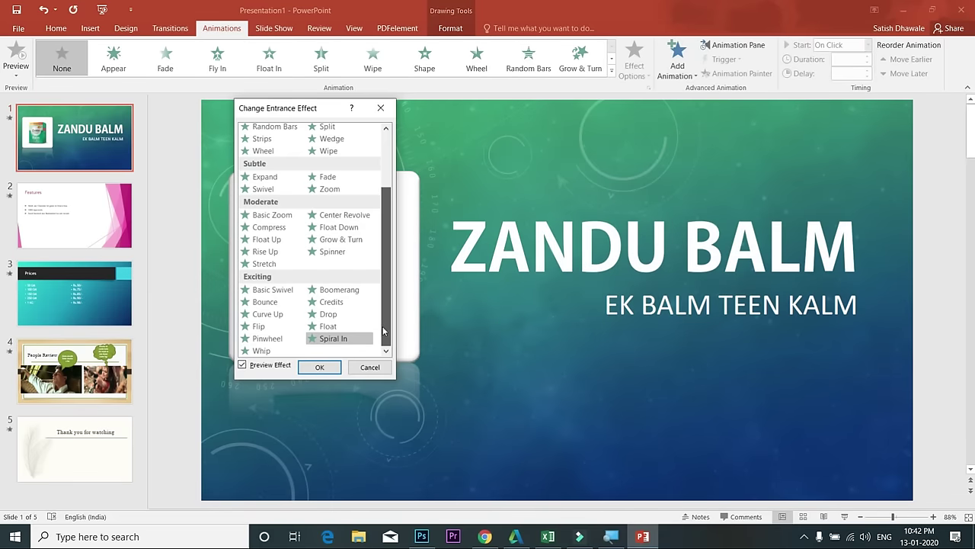
{"action": "left_click", "coordinate": [278, 340]}
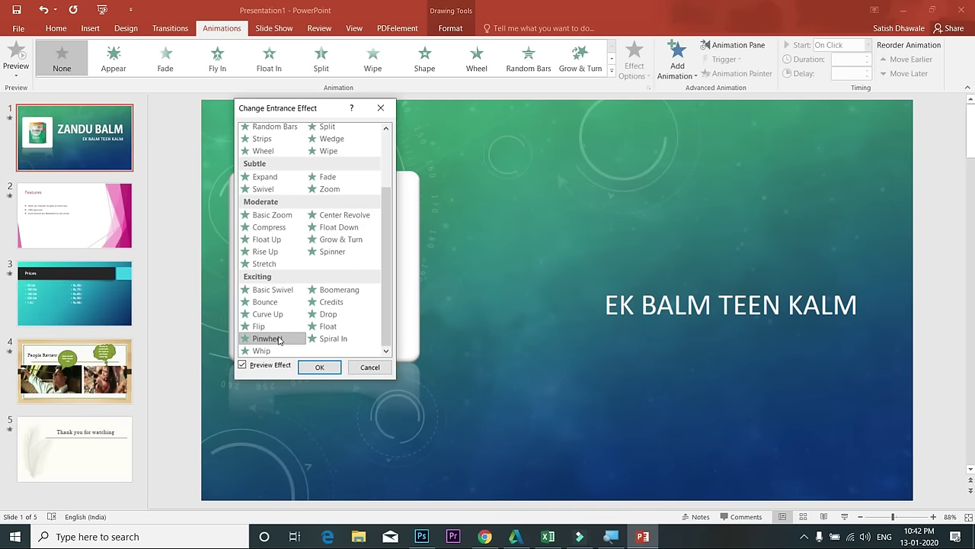
{"action": "left_click", "coordinate": [266, 351]}
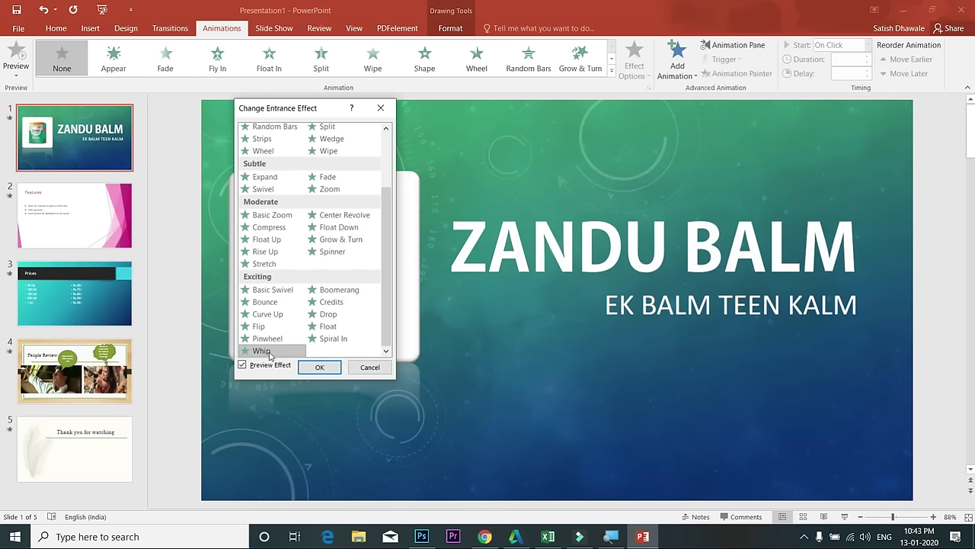
{"action": "left_click", "coordinate": [317, 368]}
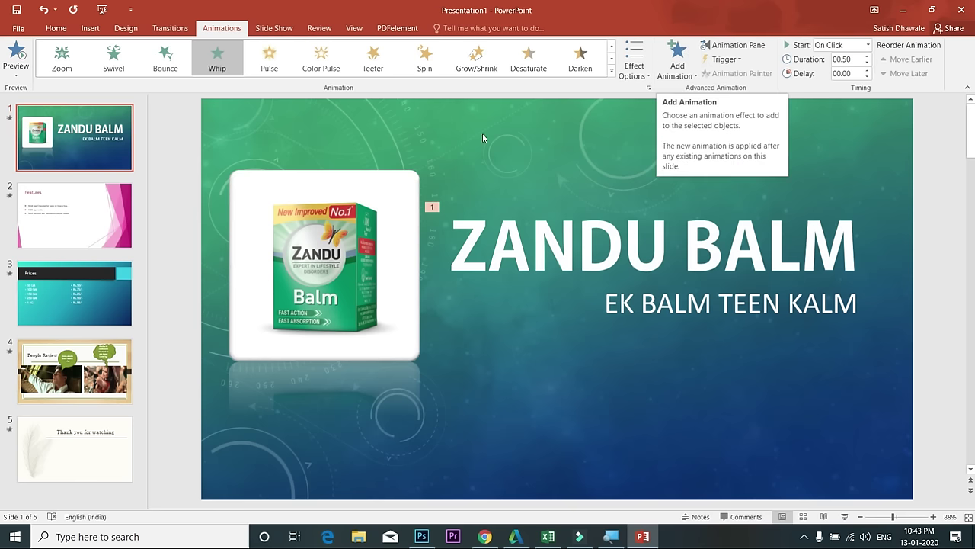
{"action": "left_click", "coordinate": [639, 80]}
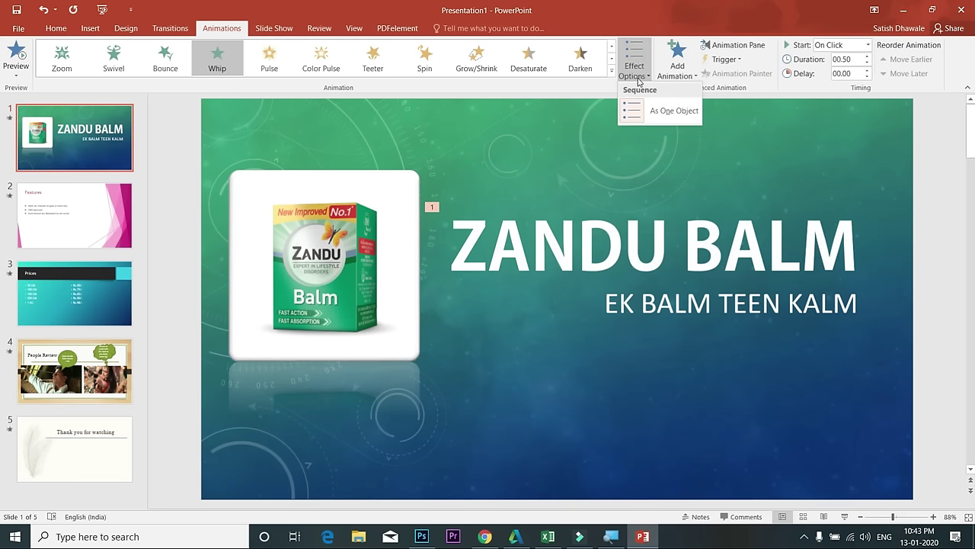
Keep the title As One Object, shrink the EK BALM TEEN KALM box and give it Spin
{"action": "left_click", "coordinate": [660, 112]}
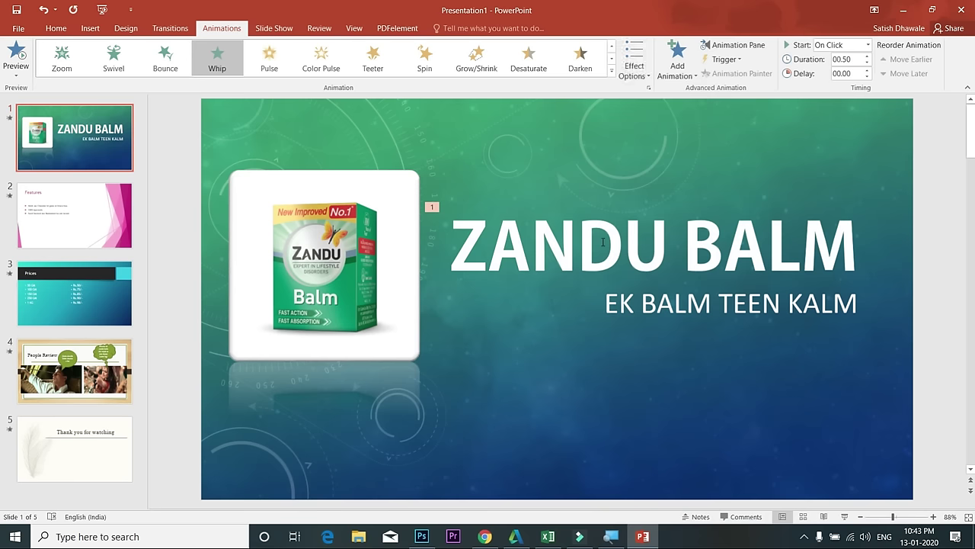
{"action": "left_click", "coordinate": [685, 305]}
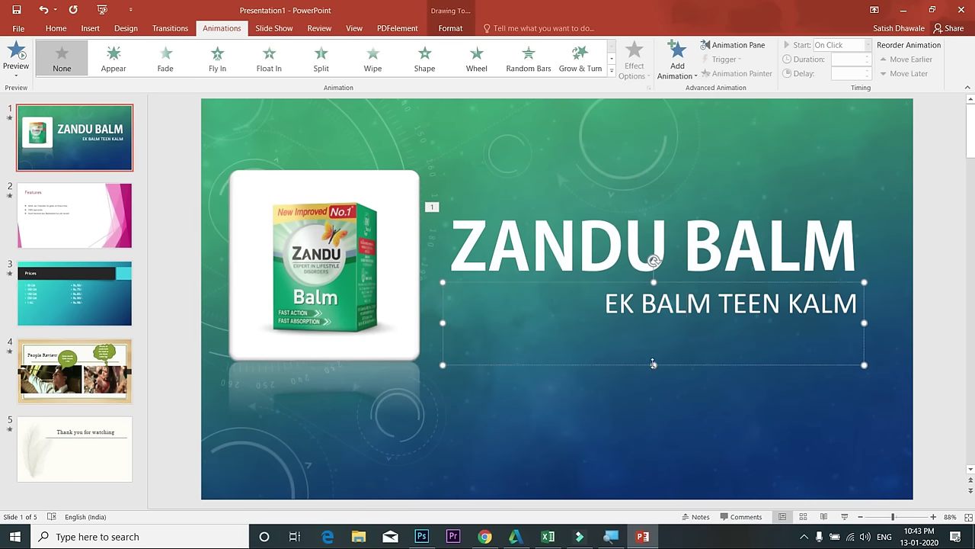
{"action": "left_click_drag", "start_coordinate": [653, 363], "coordinate": [653, 332]}
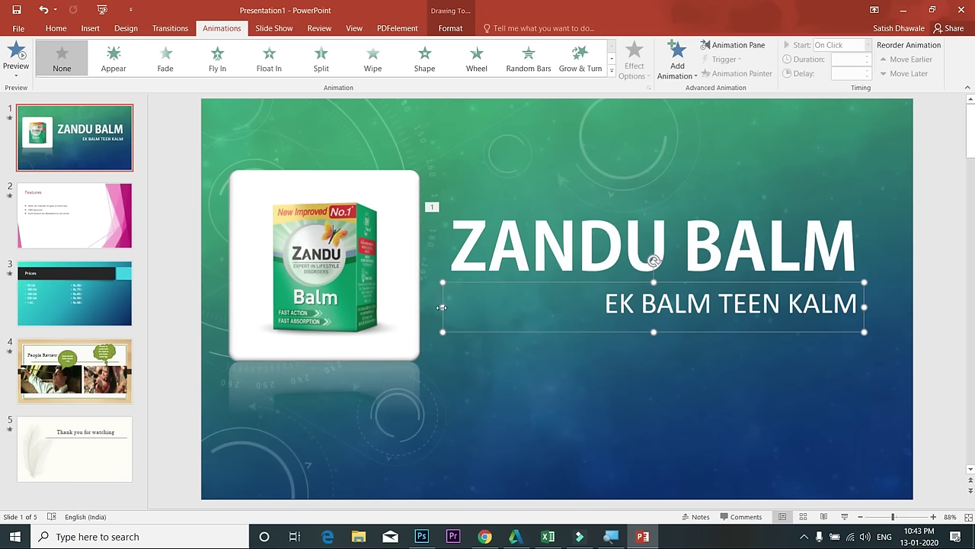
{"action": "left_click_drag", "start_coordinate": [442, 307], "coordinate": [578, 307]}
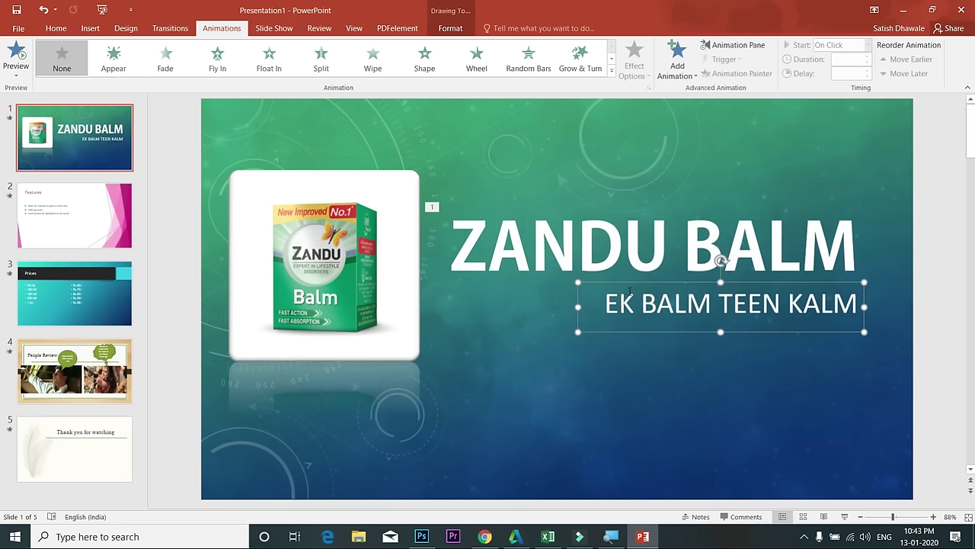
{"action": "left_click_drag", "start_coordinate": [578, 307], "coordinate": [586, 307]}
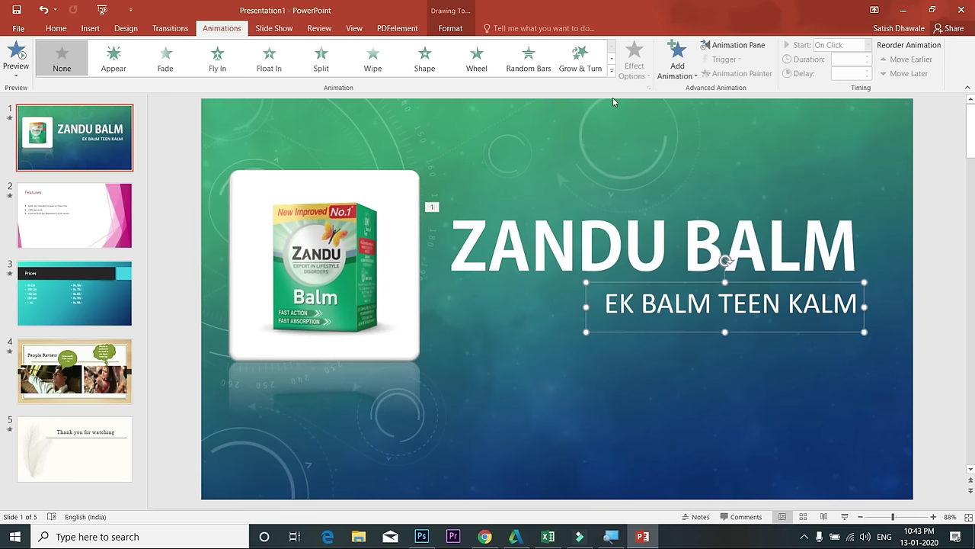
{"action": "left_click", "coordinate": [612, 74]}
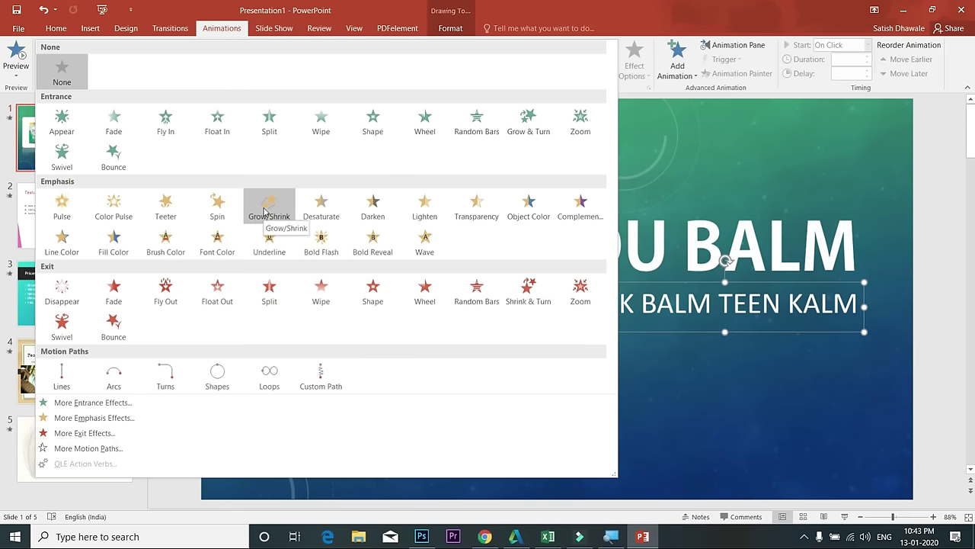
{"action": "left_click", "coordinate": [217, 205]}
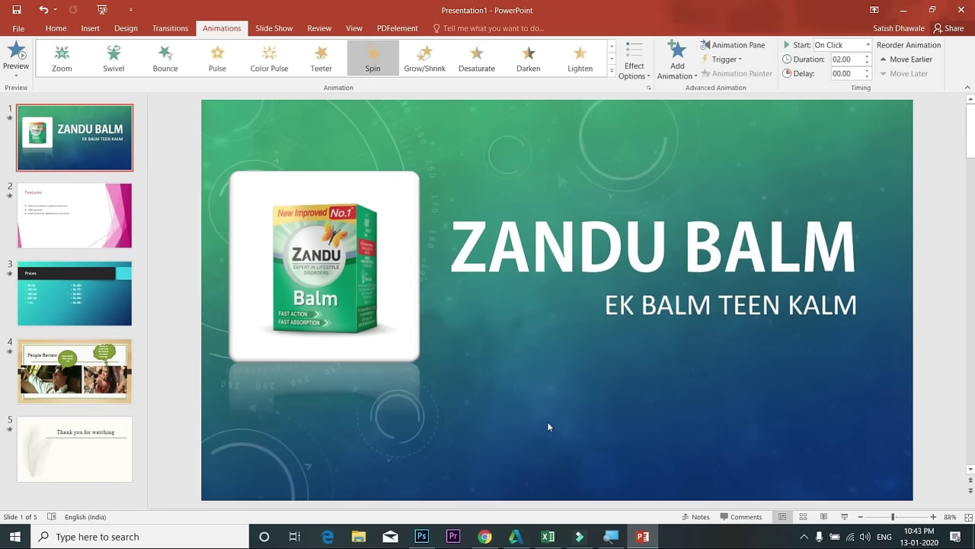
Review the picture, subtitle and title animations, mute the sound and start the show from the beginning
{"action": "left_click", "coordinate": [383, 345]}
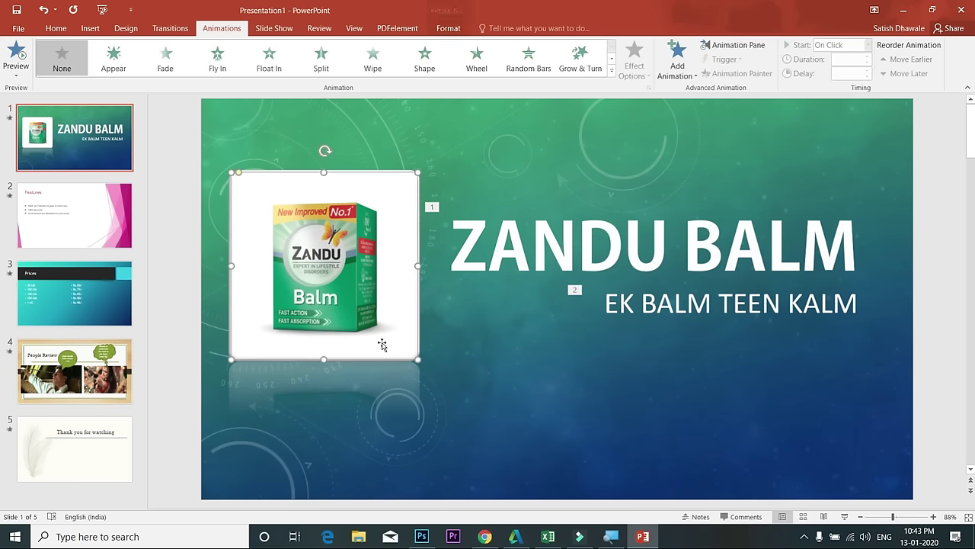
{"action": "left_click", "coordinate": [661, 312]}
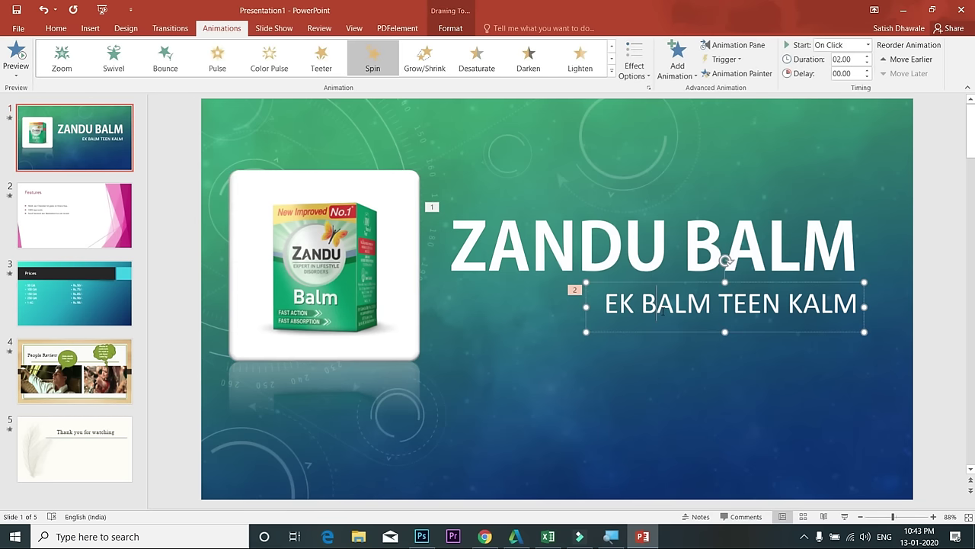
{"action": "left_click", "coordinate": [594, 261]}
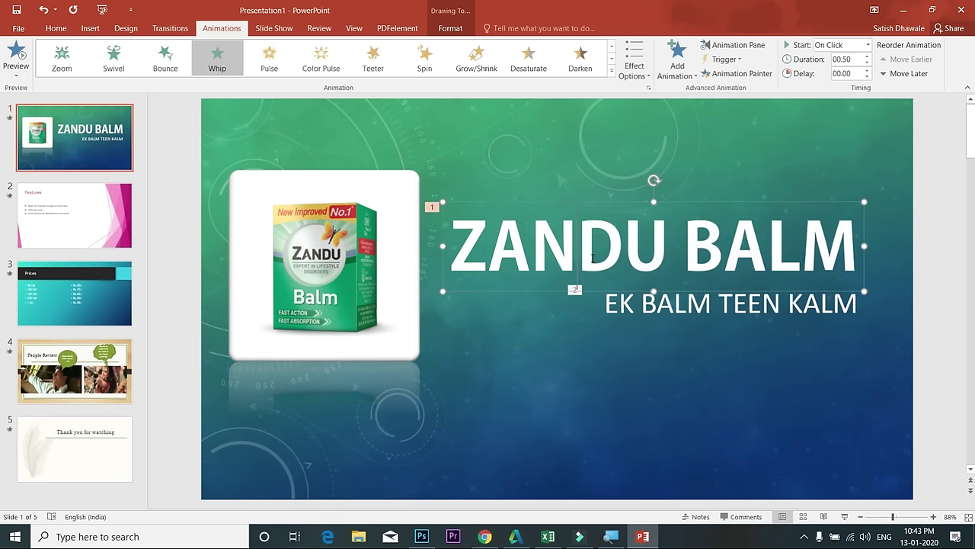
{"action": "left_click", "coordinate": [533, 363]}
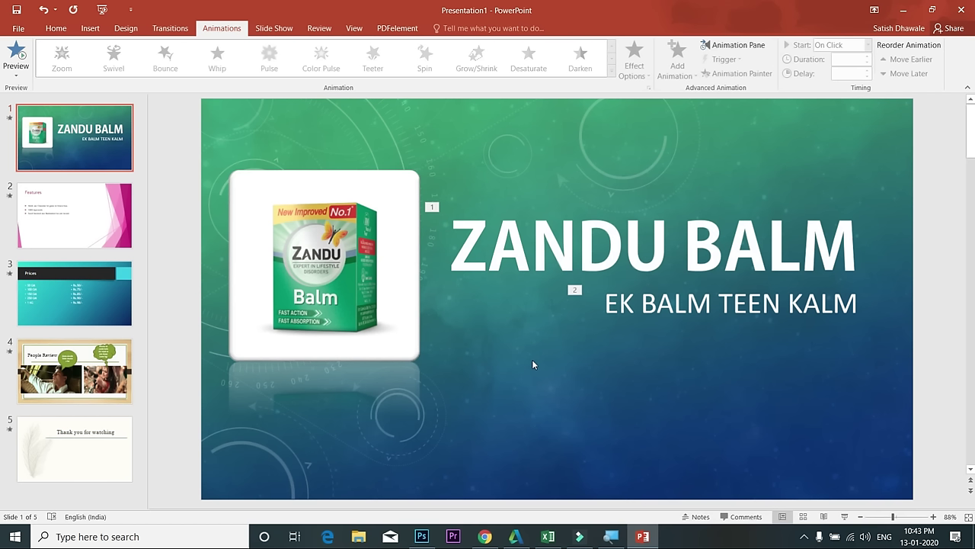
{"action": "key", "text": "XF86AudioMute"}
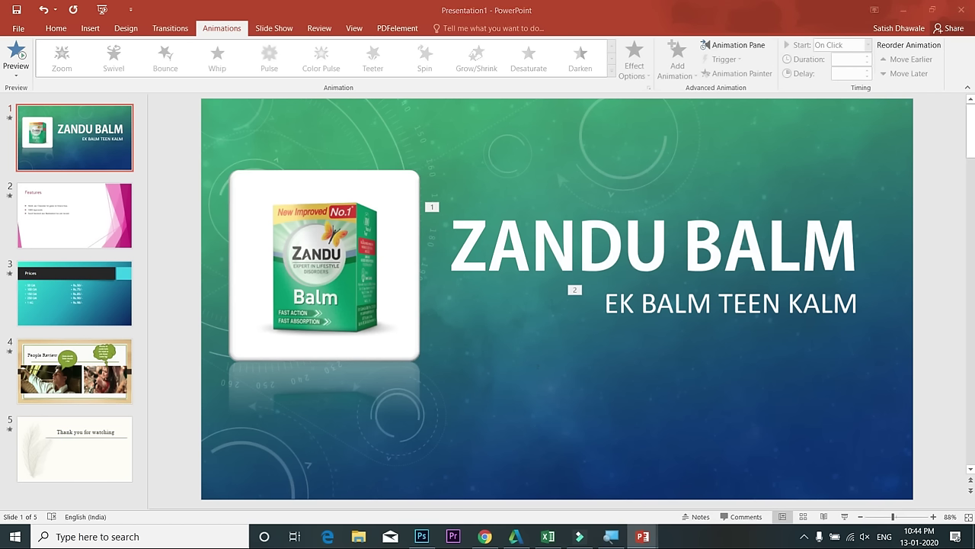
{"action": "key", "text": "F5"}
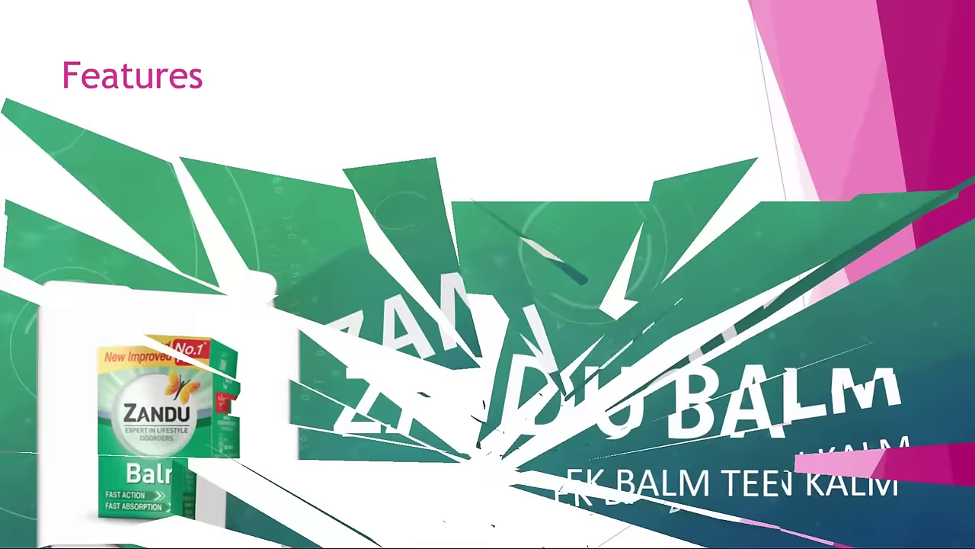
End the slide show and inspect the picture, title and subtitle animations
{"action": "key", "text": "Escape"}
{"action": "left_click", "coordinate": [386, 285]}
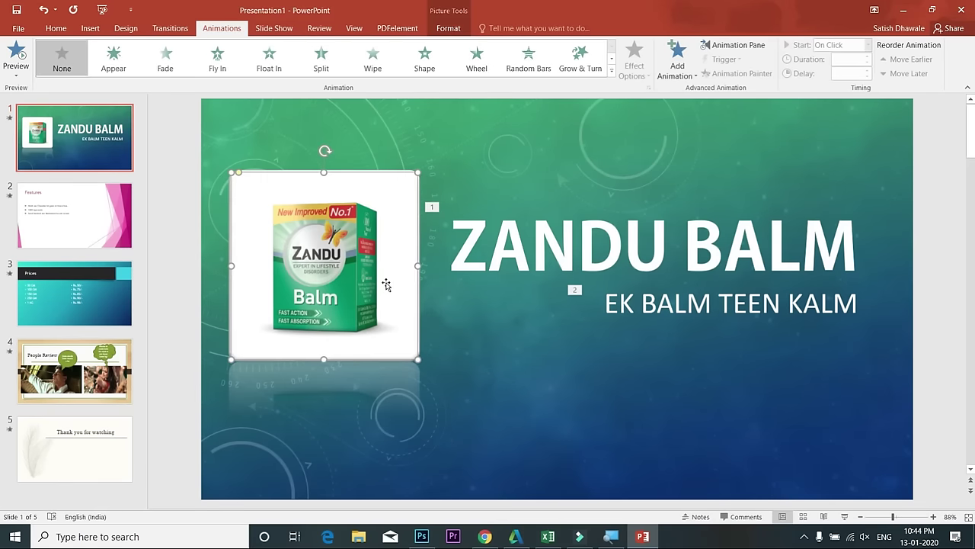
{"action": "left_click", "coordinate": [495, 249]}
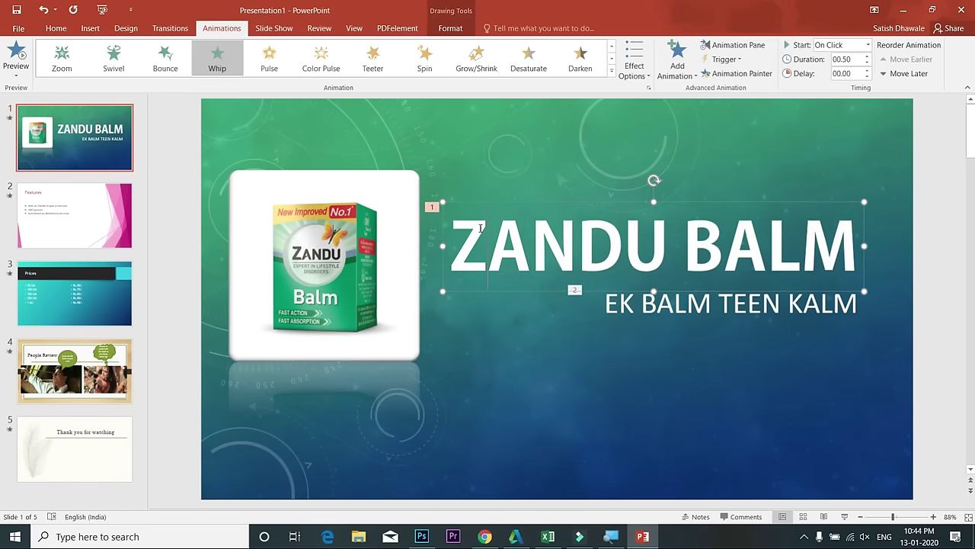
{"action": "left_click", "coordinate": [623, 303]}
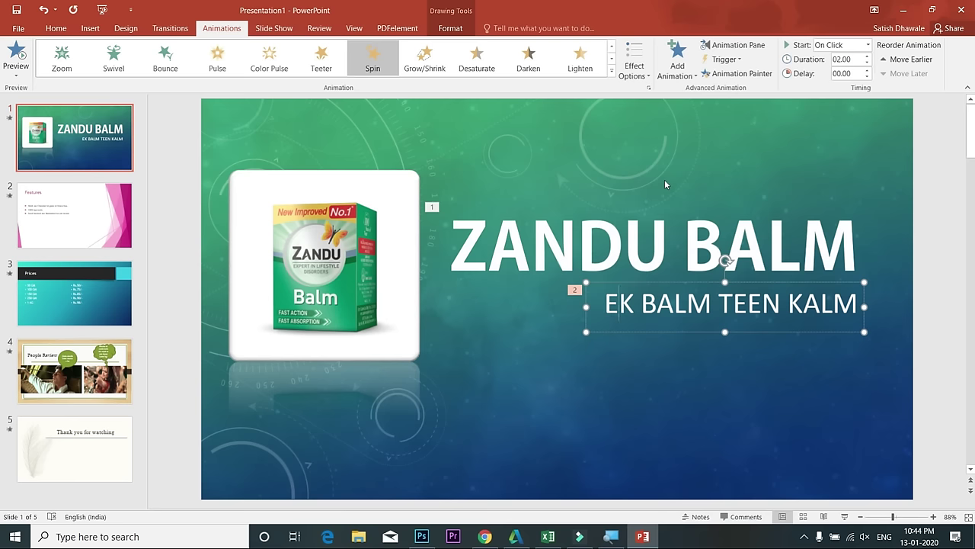
{"action": "double_click", "coordinate": [606, 303]}
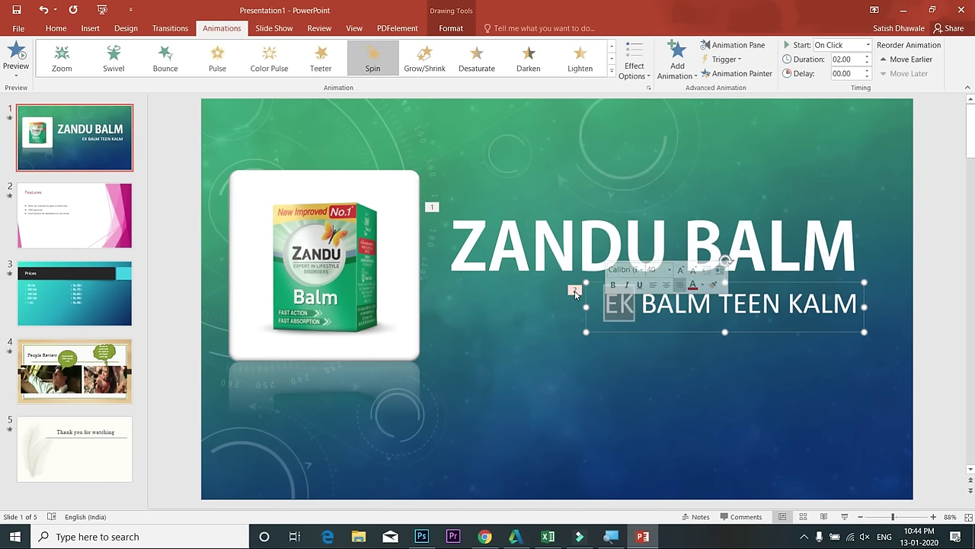
{"action": "left_click", "coordinate": [577, 296]}
{"action": "left_click", "coordinate": [618, 305]}
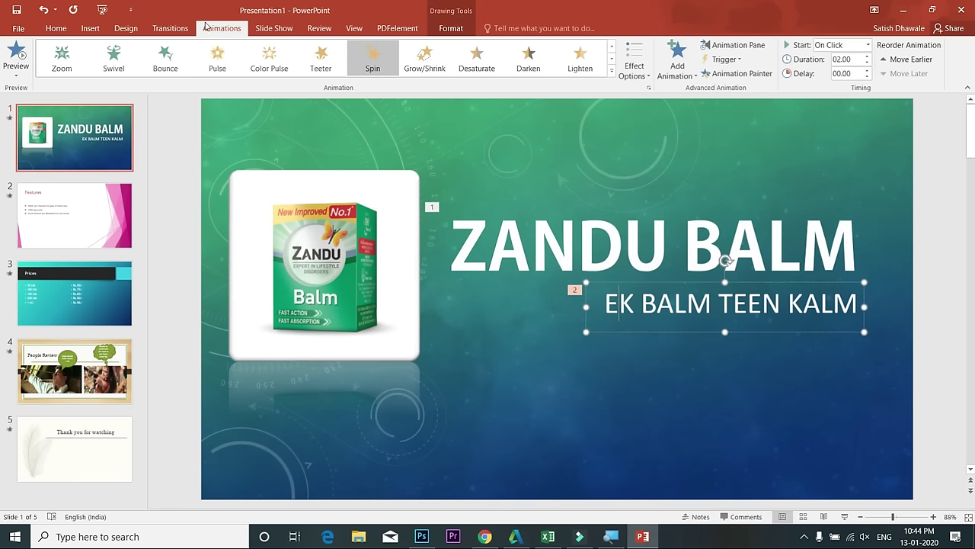
Change the EK BALM TEEN KALM subtitle's animation to Zoom
{"action": "left_click", "coordinate": [62, 65]}
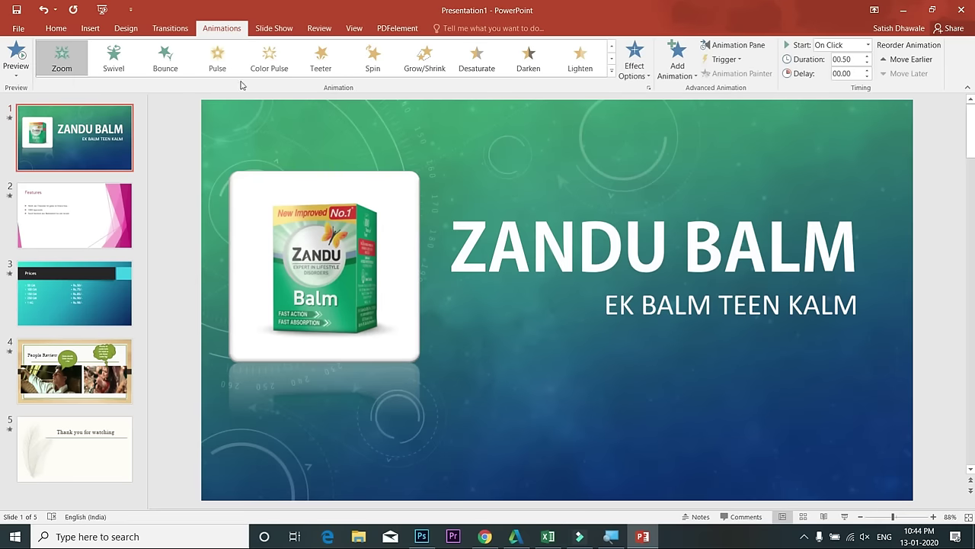
{"action": "left_click", "coordinate": [611, 71]}
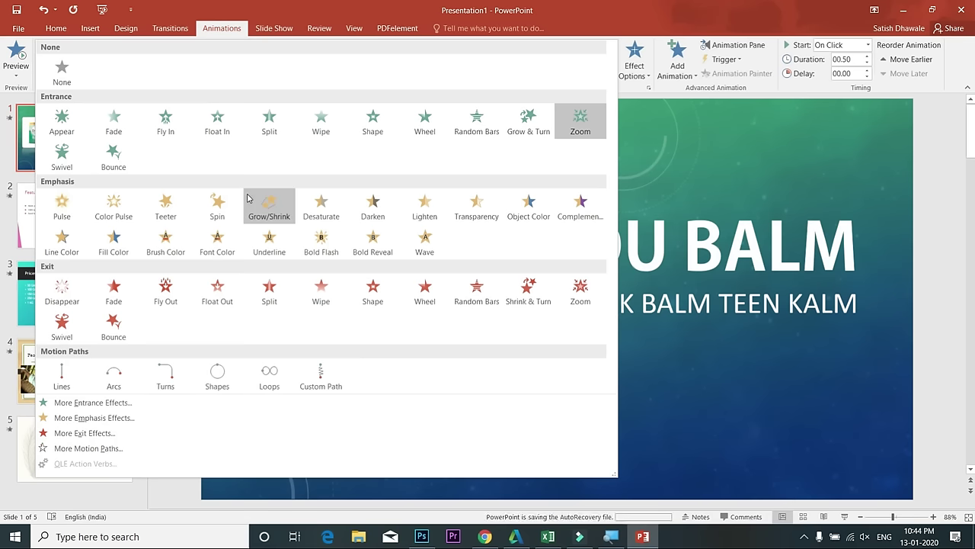
{"action": "left_click", "coordinate": [671, 381]}
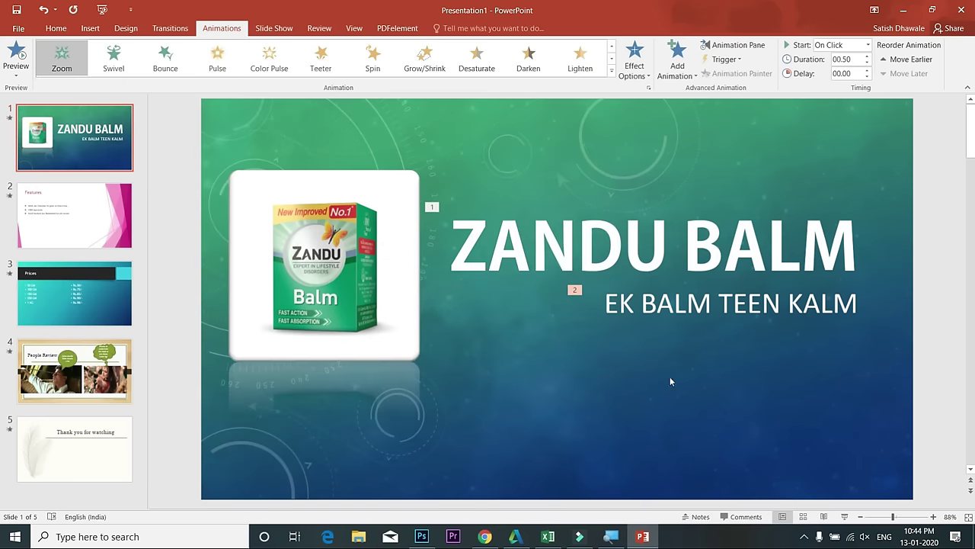
{"action": "left_click", "coordinate": [394, 319]}
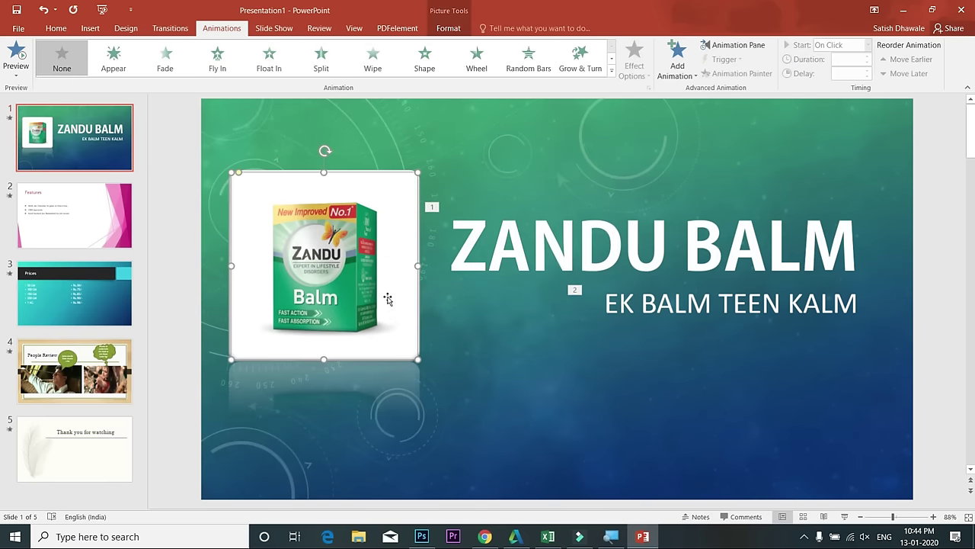
Give the product picture a Grow & Turn entrance and preview it in the slide show
{"action": "left_click", "coordinate": [580, 57]}
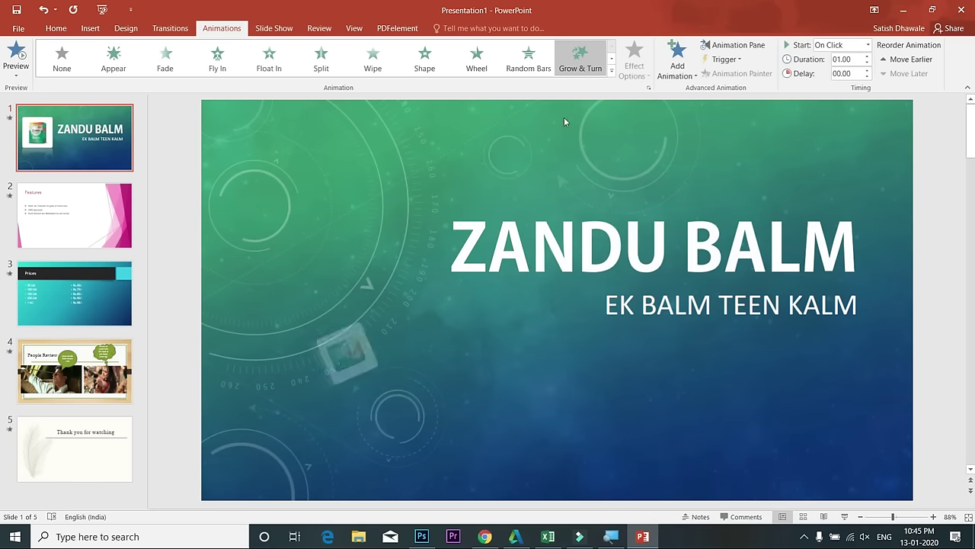
{"action": "key", "text": "F5"}
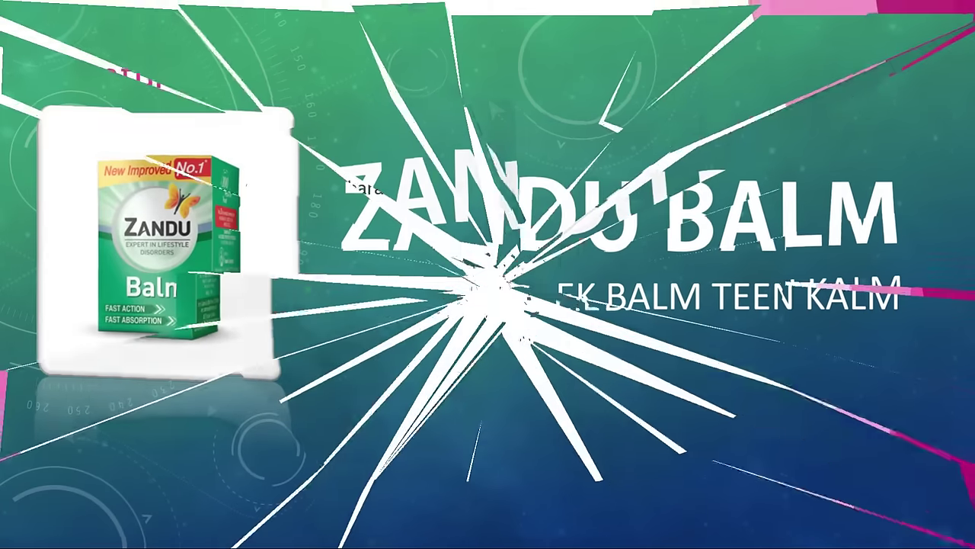
{"action": "key", "text": "Escape"}
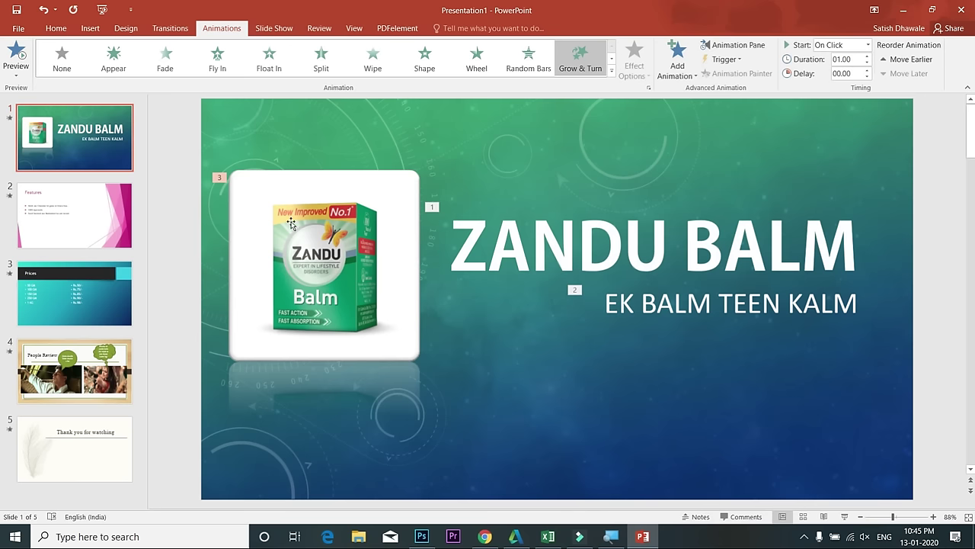
On the Features slide, give the title a Float In animation
{"action": "left_click", "coordinate": [94, 217]}
{"action": "left_click", "coordinate": [354, 236]}
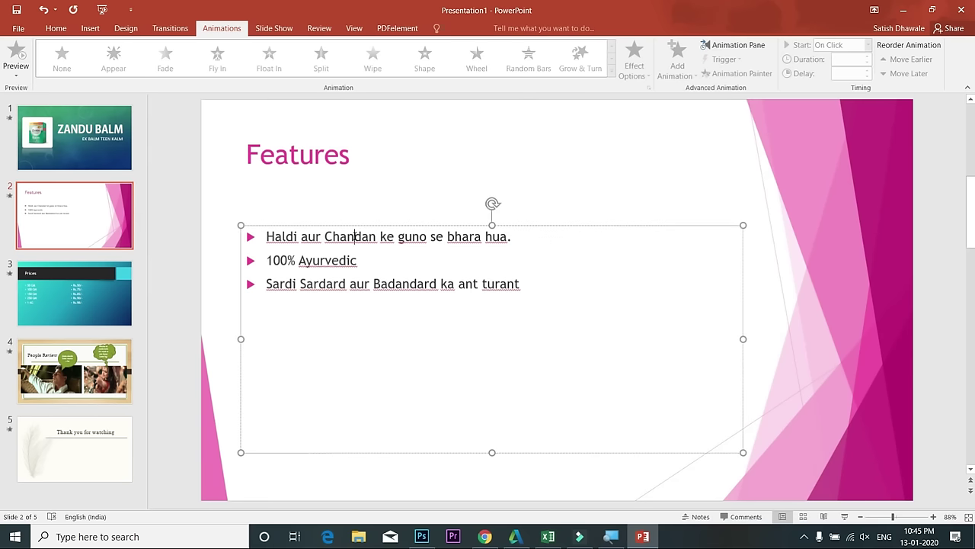
{"action": "left_click", "coordinate": [312, 152]}
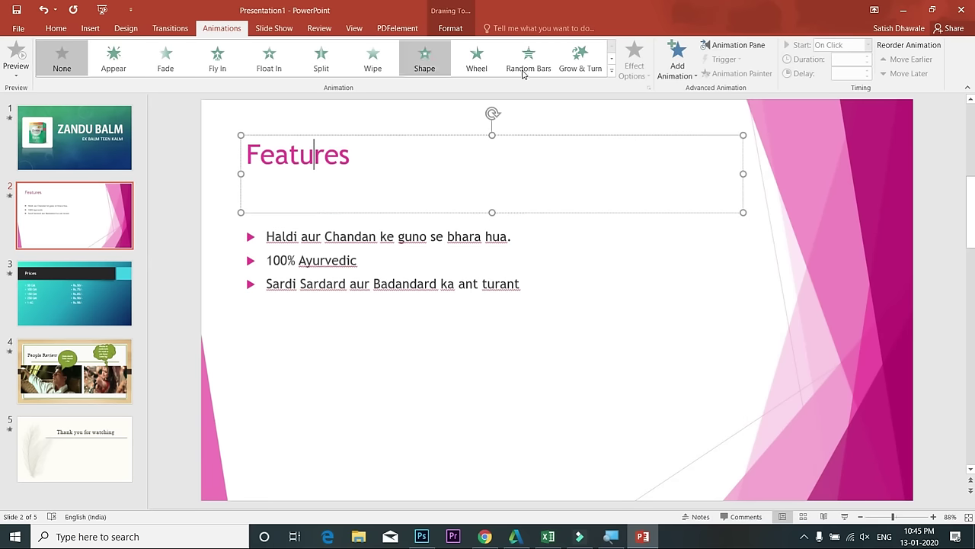
{"action": "left_click", "coordinate": [272, 66]}
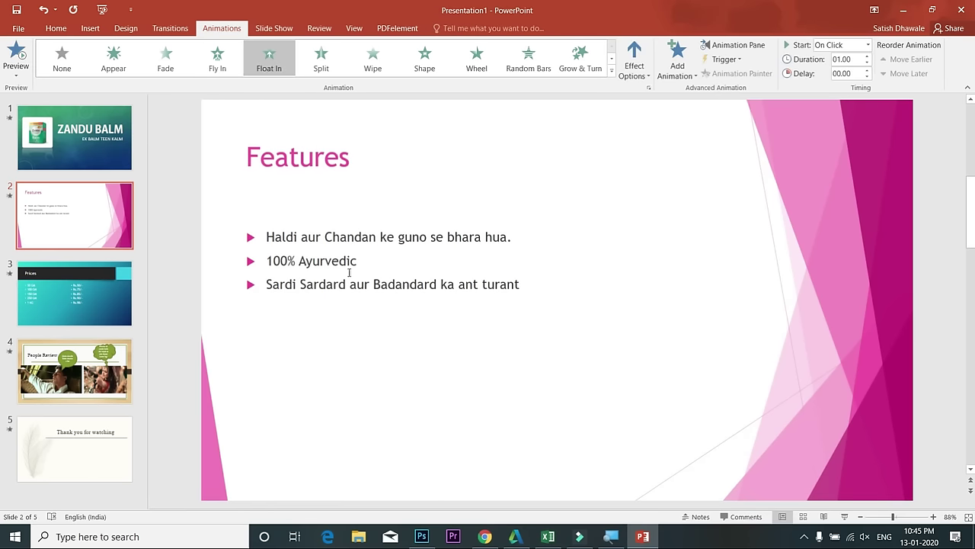
Apply a Grow & Turn animation to the three bullet lines
{"action": "double_click", "coordinate": [358, 283]}
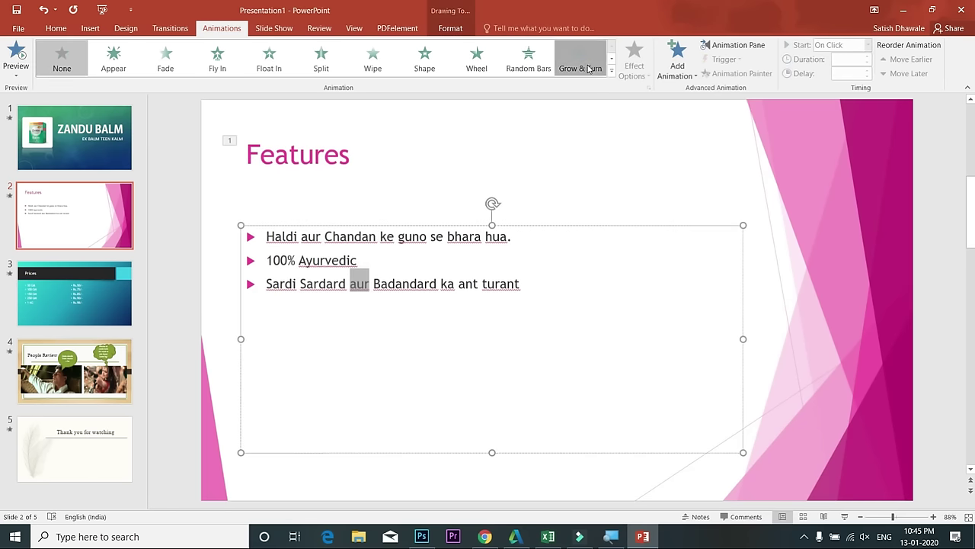
{"action": "left_click", "coordinate": [587, 65]}
{"action": "left_click", "coordinate": [358, 260]}
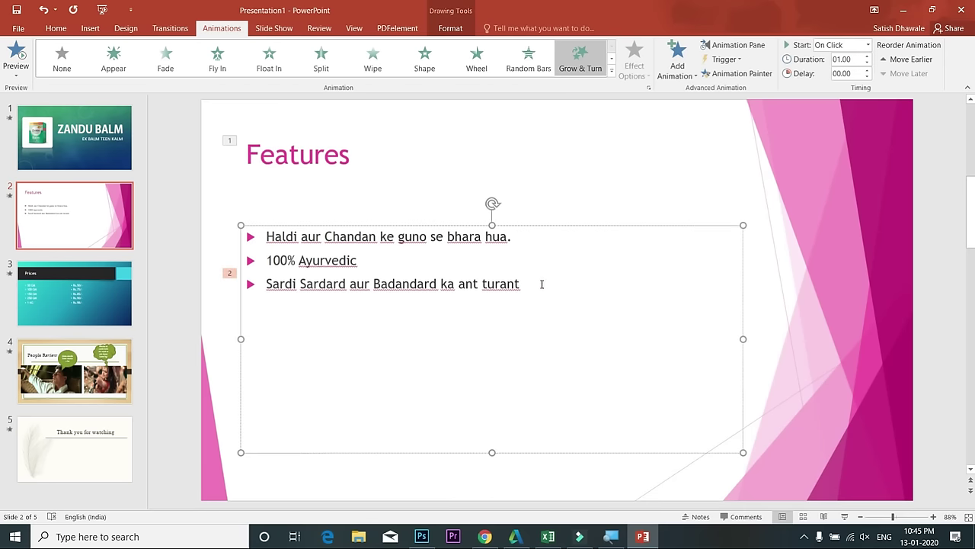
{"action": "left_click_drag", "start_coordinate": [542, 283], "coordinate": [359, 203]}
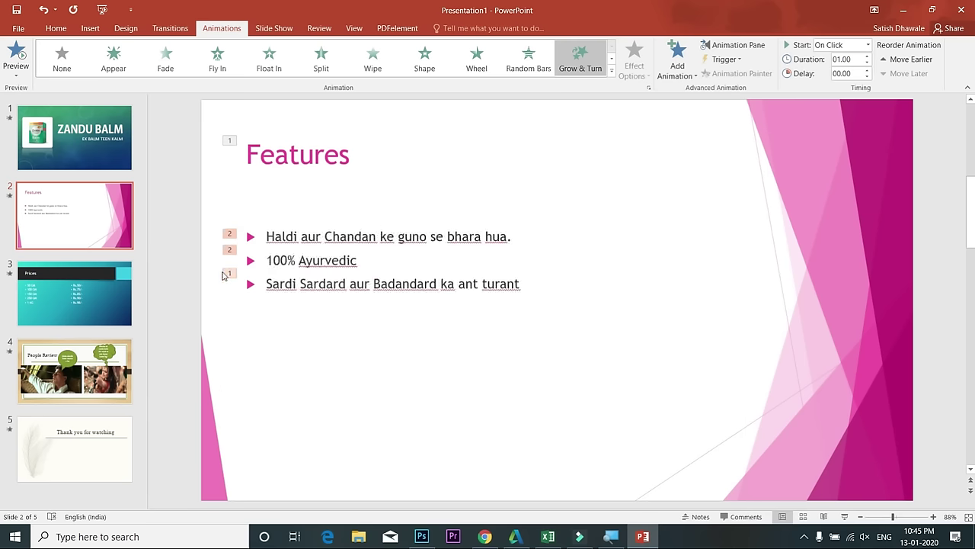
Delete the bullet animation steps and reselect the whole bullet text box
{"action": "left_click", "coordinate": [229, 275]}
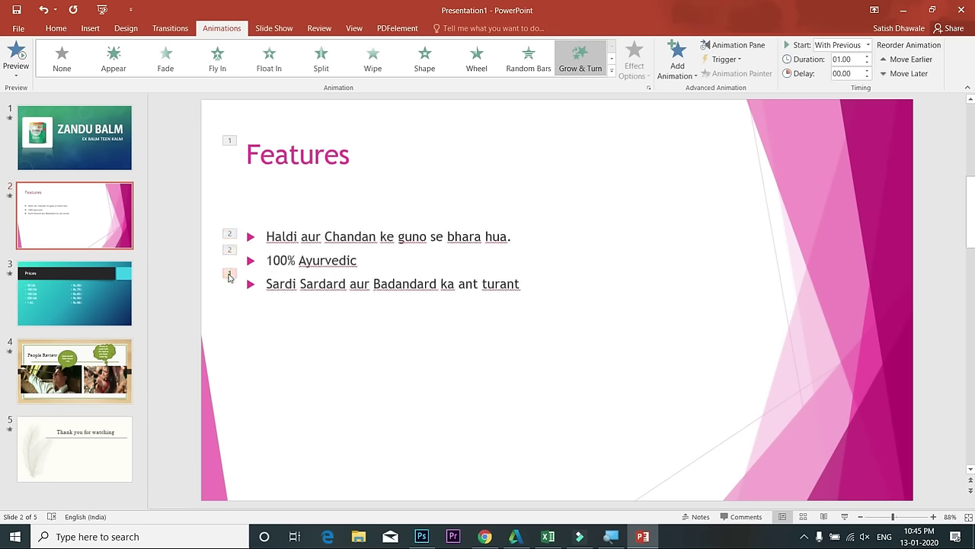
{"action": "left_click", "coordinate": [230, 235]}
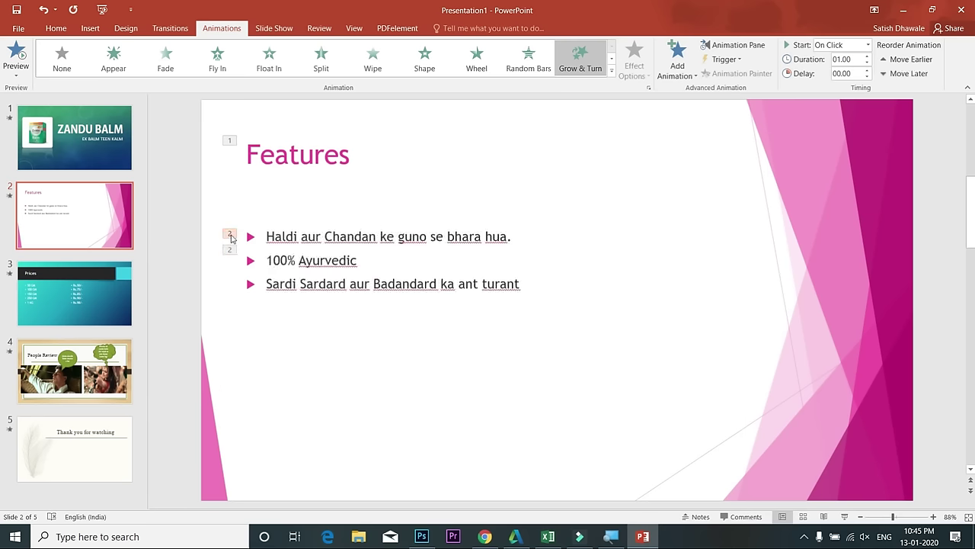
{"action": "left_click", "coordinate": [230, 250]}
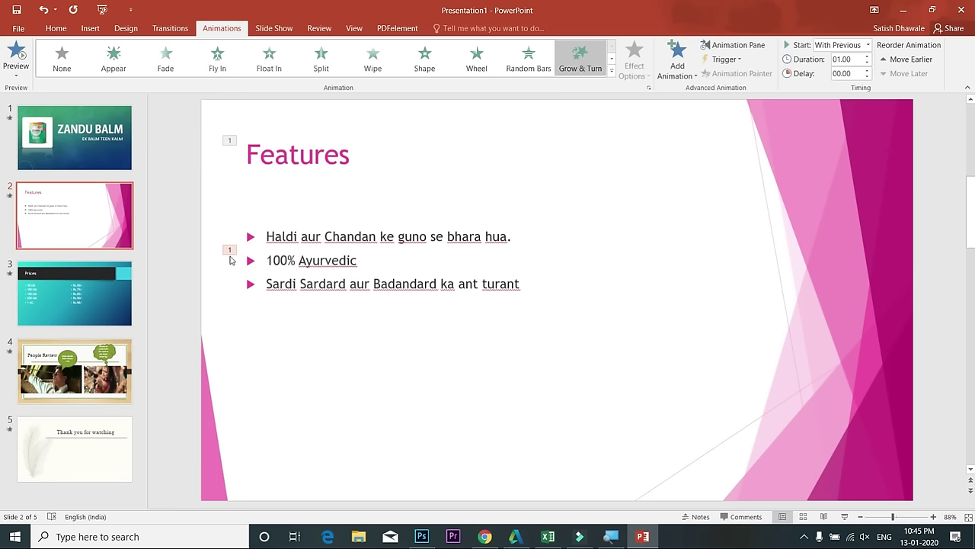
{"action": "key", "text": "Delete"}
{"action": "left_click", "coordinate": [284, 238]}
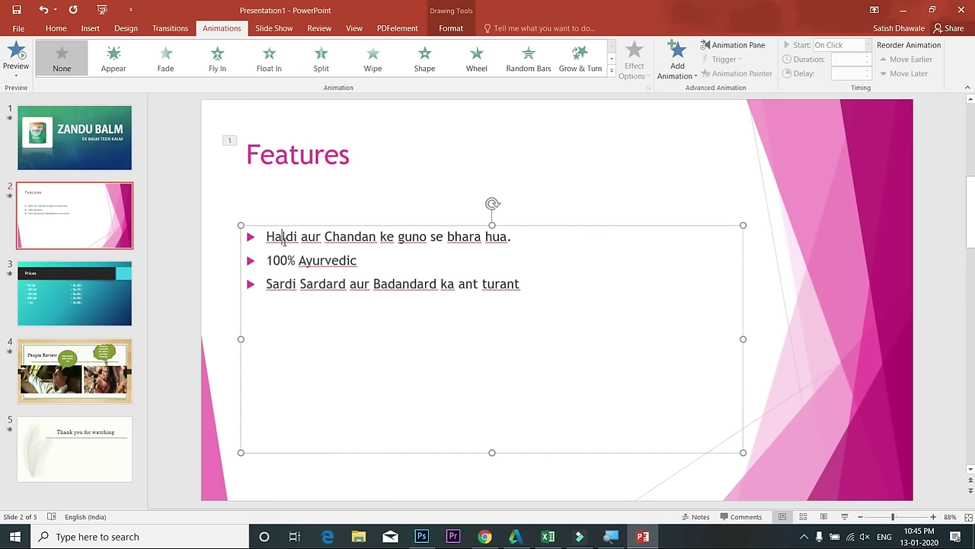
{"action": "left_click", "coordinate": [279, 227]}
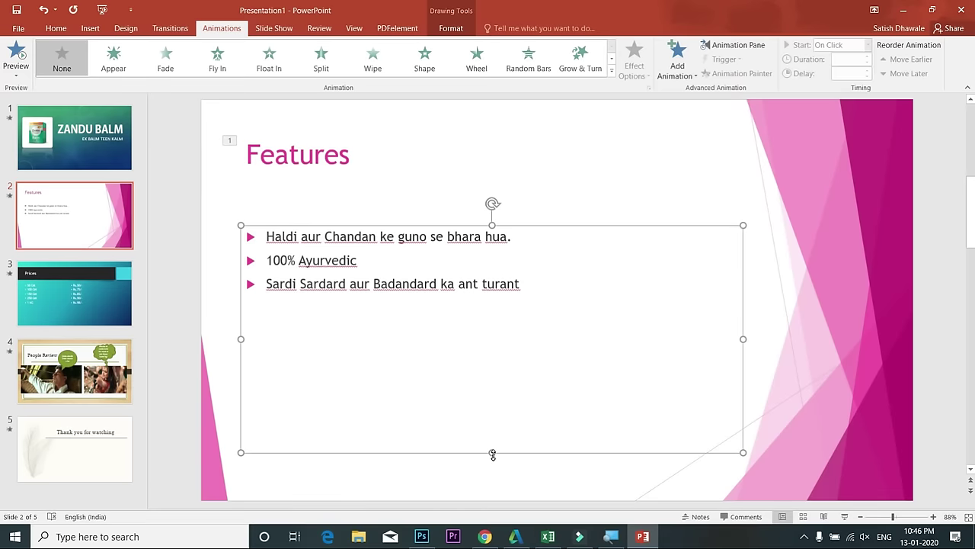
Shrink the bullet box to fit its three lines and apply Grow & Turn
{"action": "left_click_drag", "start_coordinate": [492, 452], "coordinate": [492, 313]}
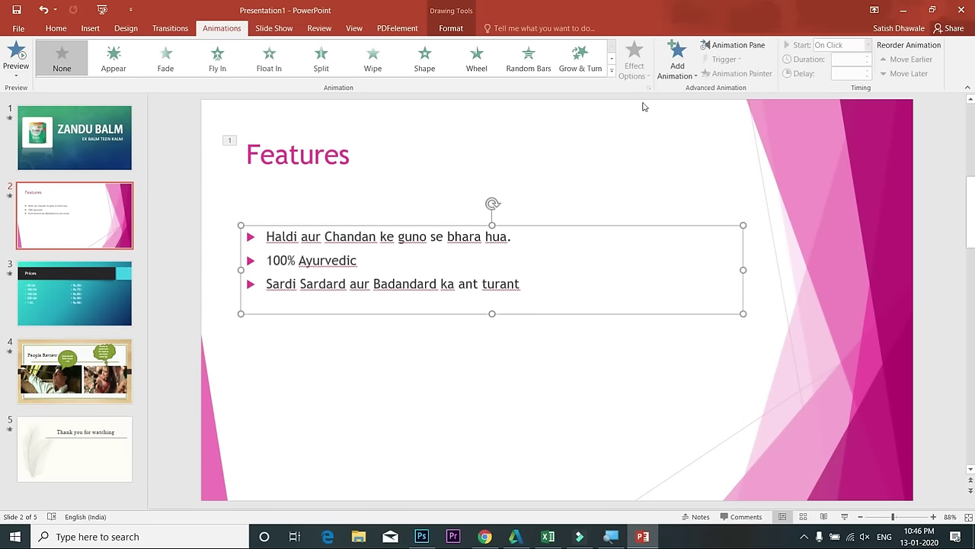
{"action": "left_click", "coordinate": [581, 57]}
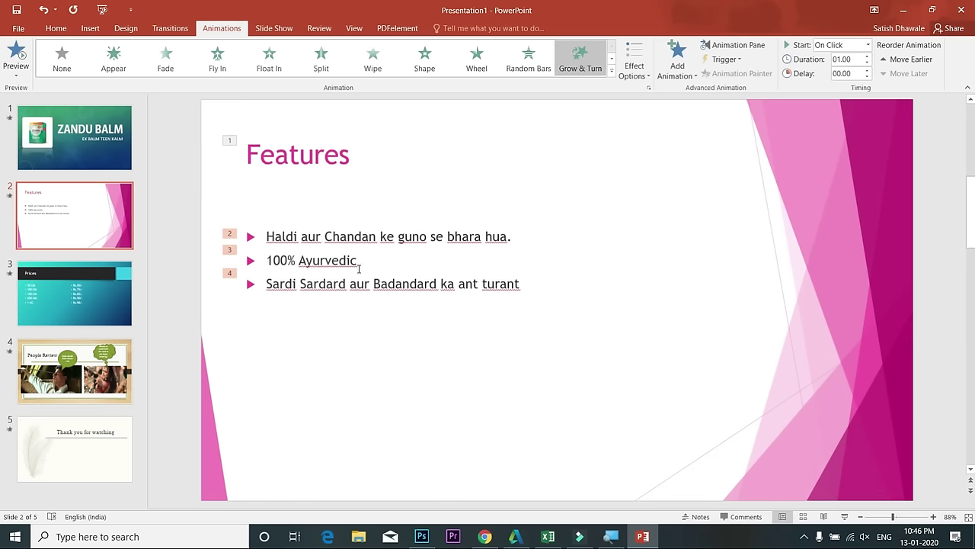
{"action": "left_click", "coordinate": [389, 284]}
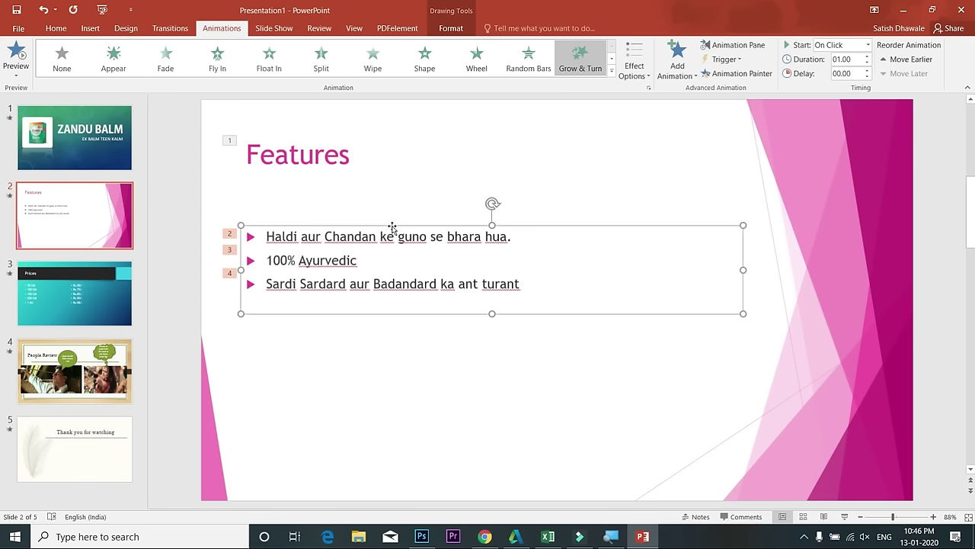
Try All at Once and As One Object, then set the bullets to animate By Paragraph
{"action": "left_click", "coordinate": [649, 77]}
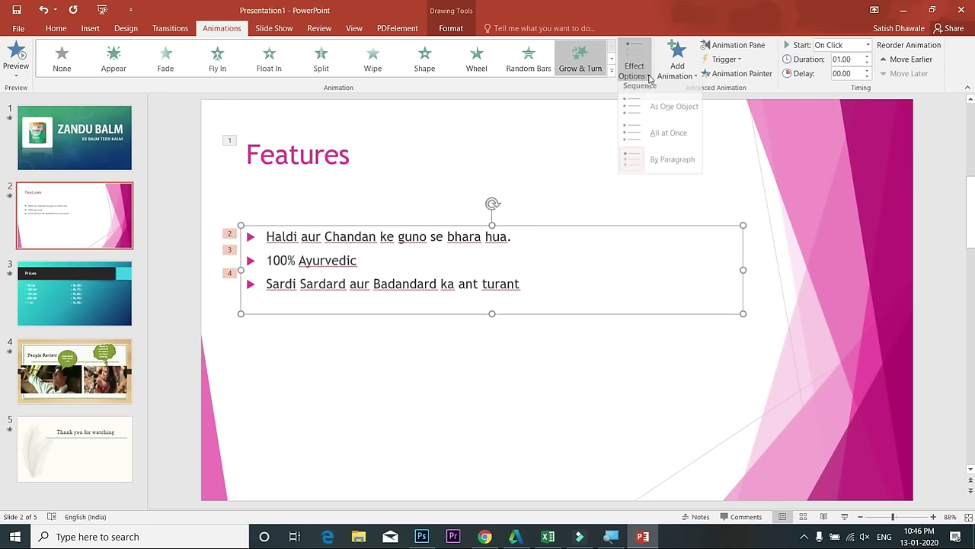
{"action": "left_click", "coordinate": [660, 145]}
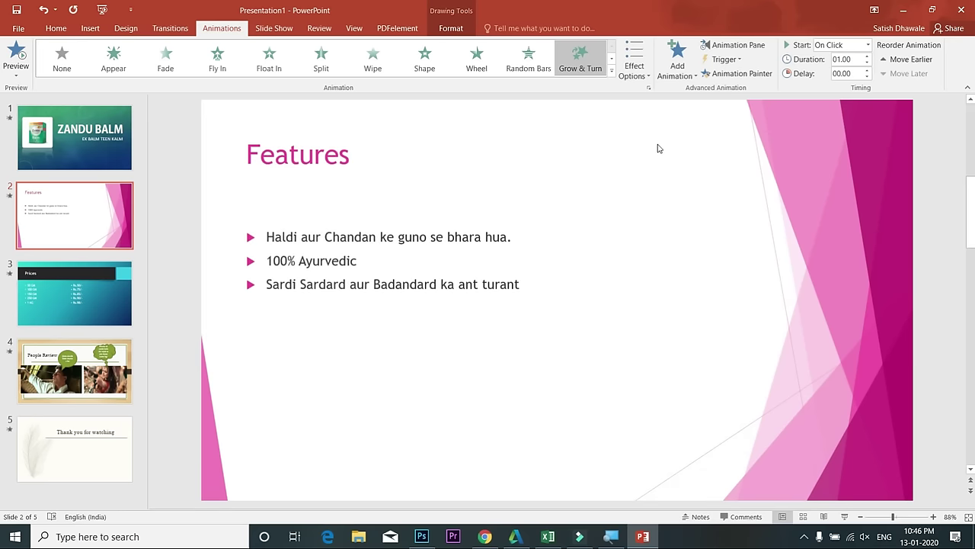
{"action": "left_click", "coordinate": [643, 76]}
{"action": "left_click", "coordinate": [656, 109]}
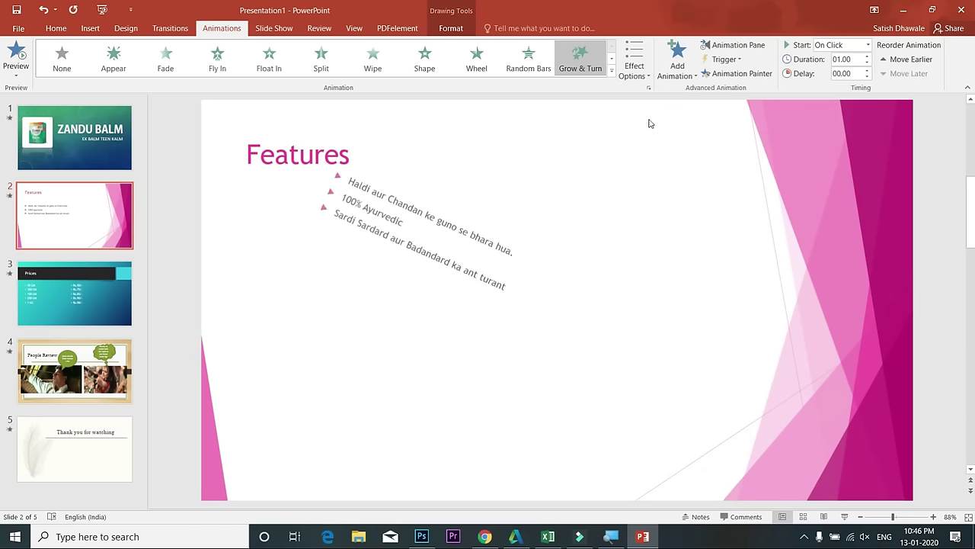
{"action": "left_click", "coordinate": [635, 80]}
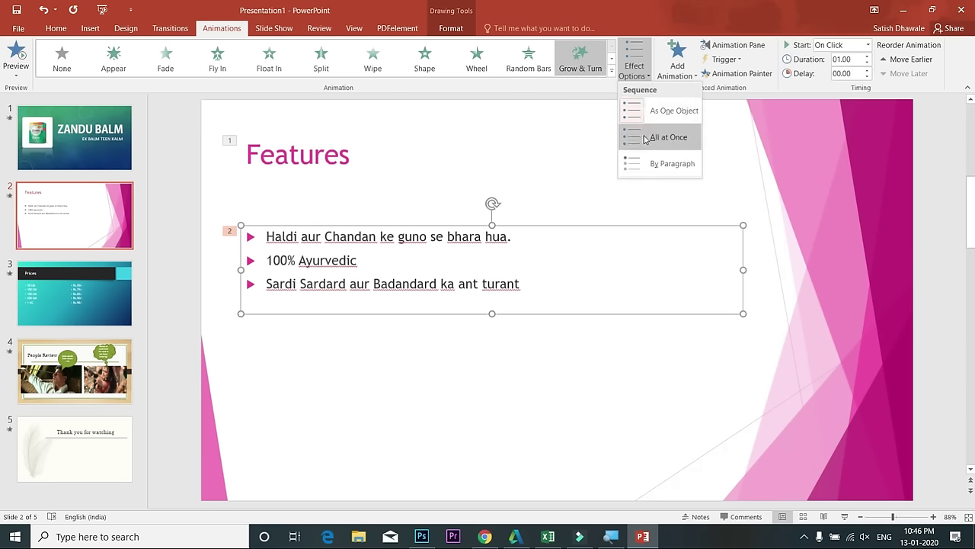
{"action": "left_click", "coordinate": [646, 138]}
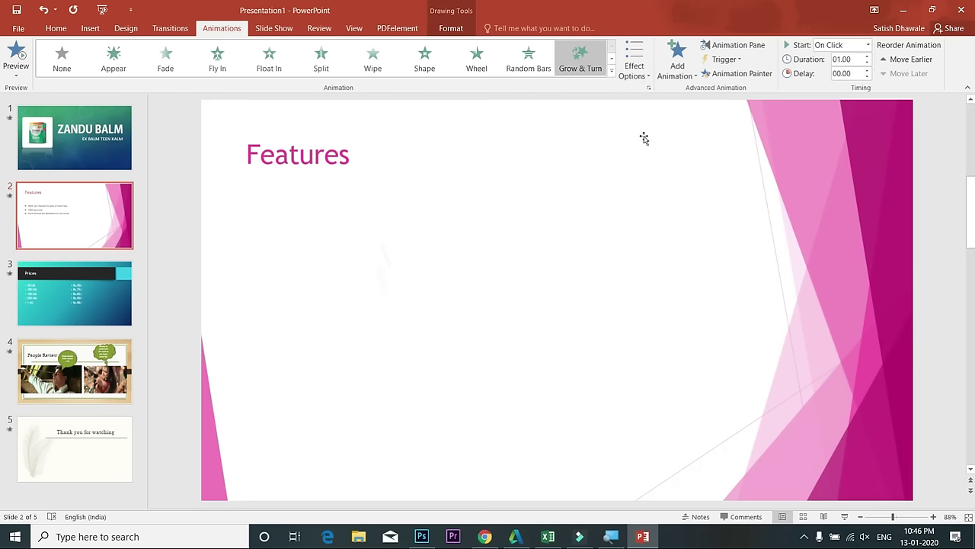
{"action": "left_click", "coordinate": [644, 77]}
{"action": "left_click", "coordinate": [655, 109]}
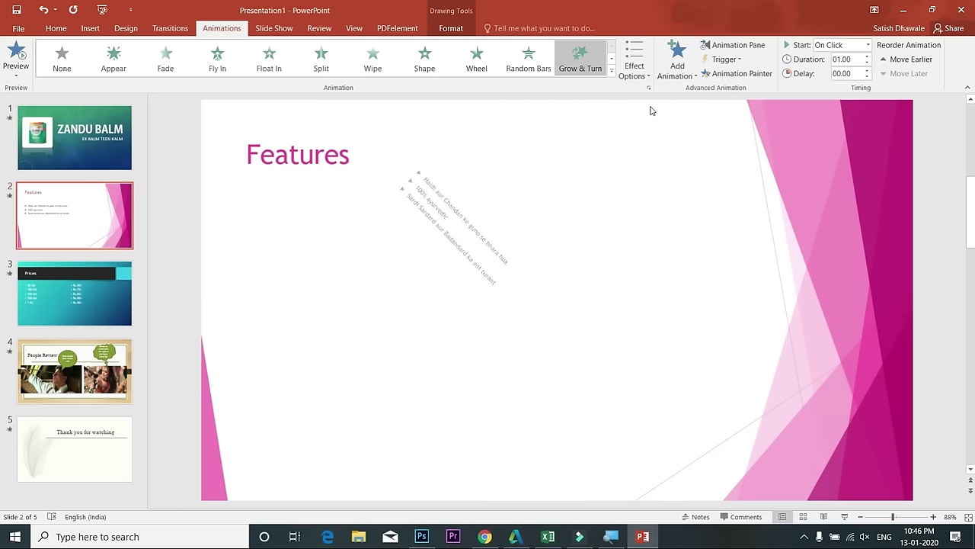
{"action": "left_click", "coordinate": [645, 76]}
{"action": "left_click", "coordinate": [667, 160]}
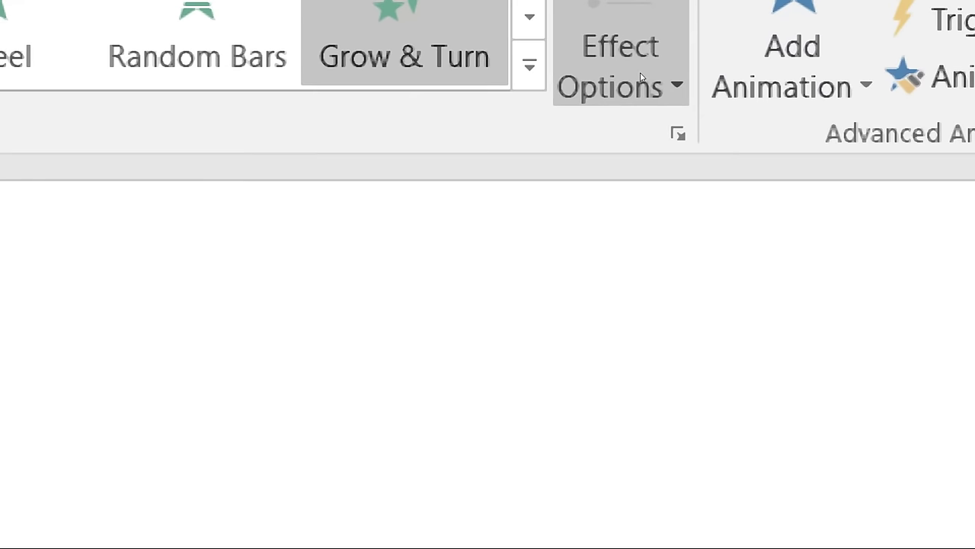
{"action": "left_click", "coordinate": [642, 77]}
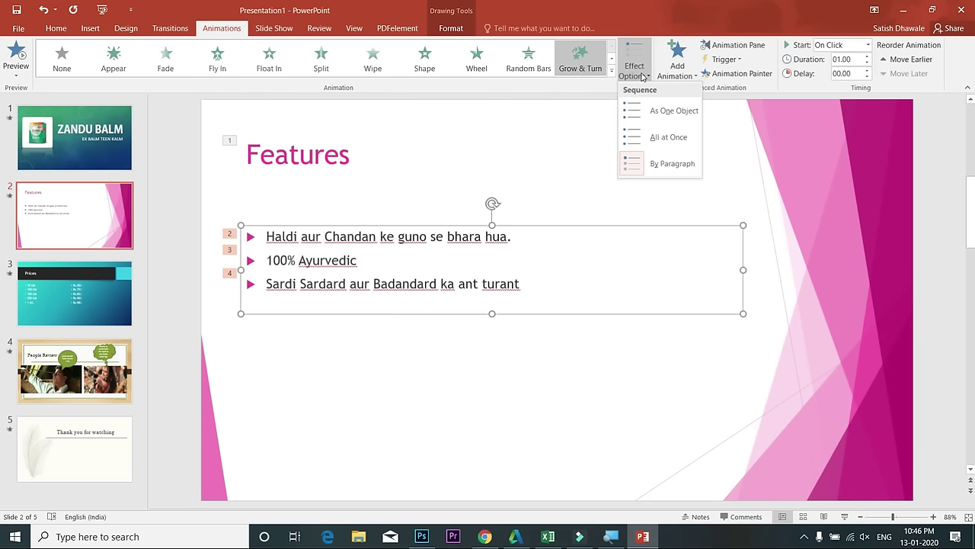
{"action": "left_click", "coordinate": [463, 193]}
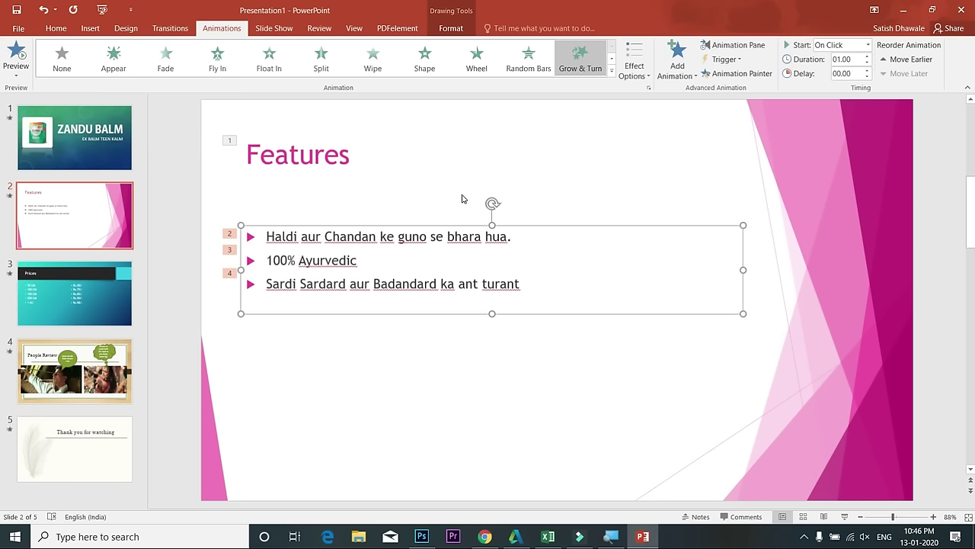
{"action": "left_click", "coordinate": [635, 67]}
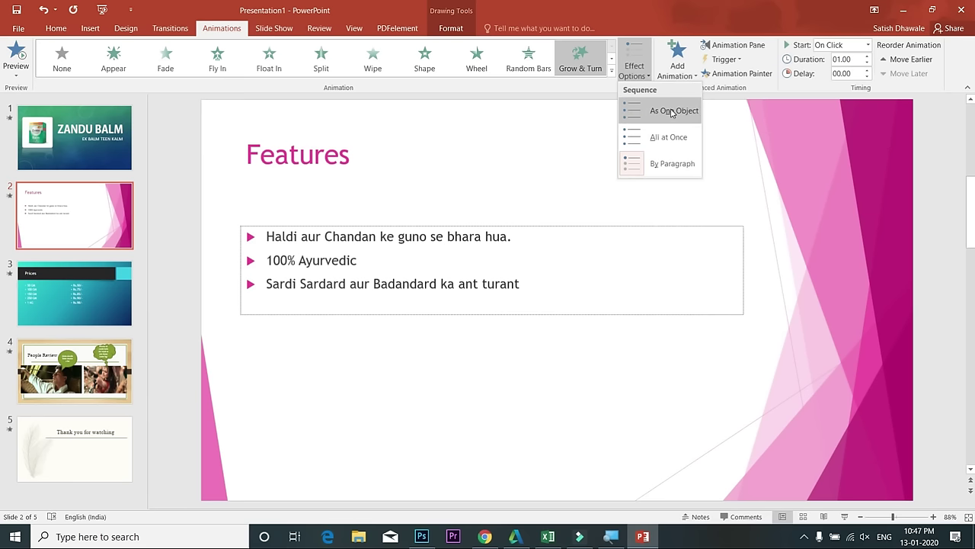
{"action": "left_click", "coordinate": [540, 146]}
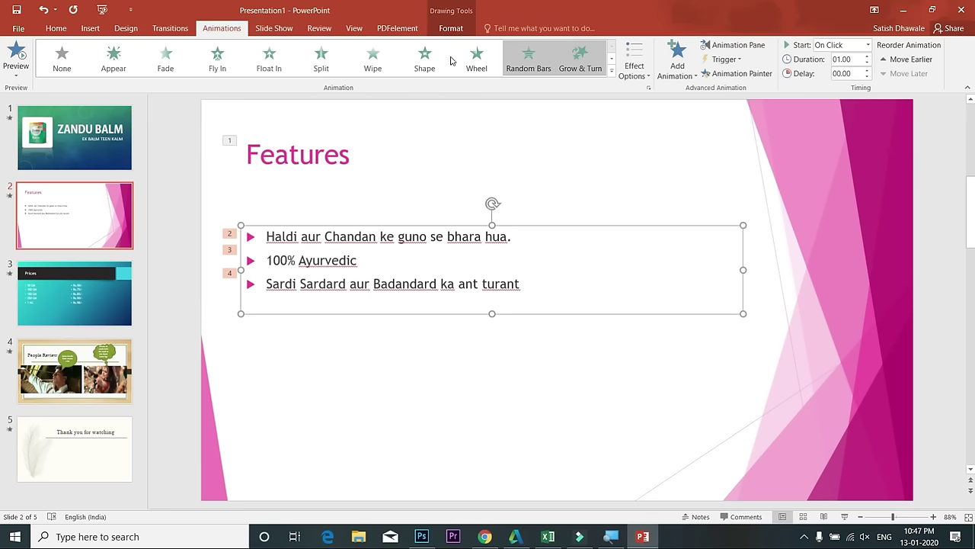
Browse the full animation gallery, then bring up the Add Animation list for the bullets
{"action": "left_click", "coordinate": [612, 71]}
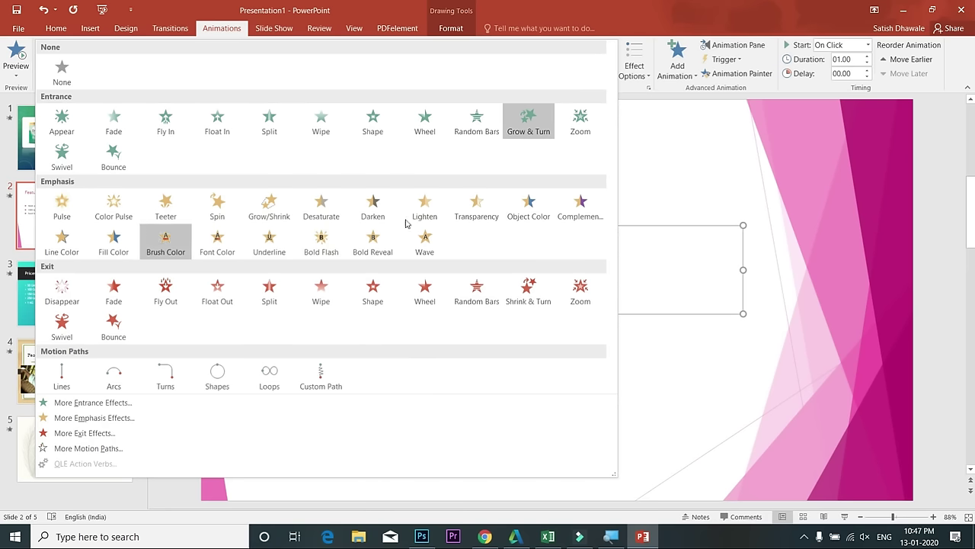
{"action": "left_click", "coordinate": [660, 200]}
{"action": "left_click", "coordinate": [688, 77]}
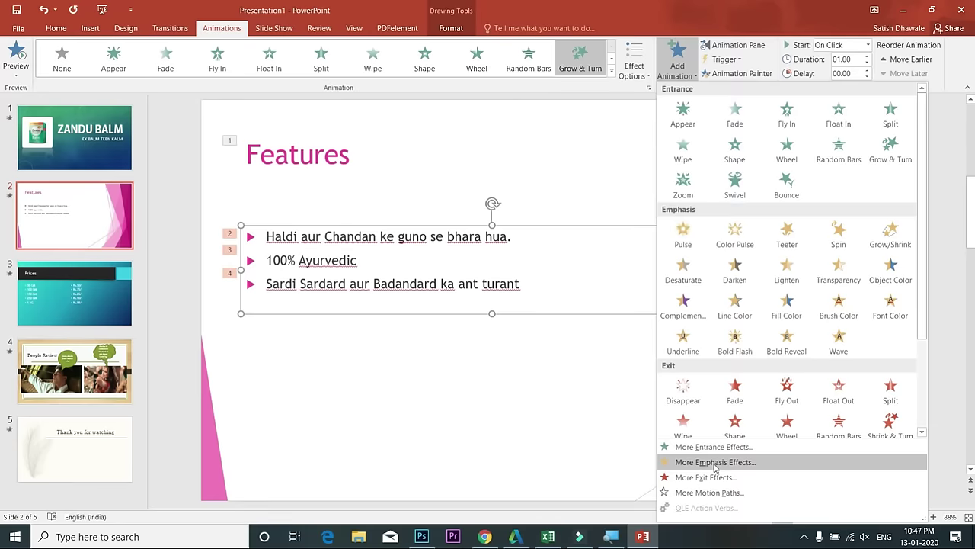
Preview Bold Flash and Pulse, then add the Wave emphasis to the Features bullets
{"action": "left_click", "coordinate": [715, 462]}
{"action": "left_click_drag", "start_coordinate": [462, 139], "coordinate": [688, 136]}
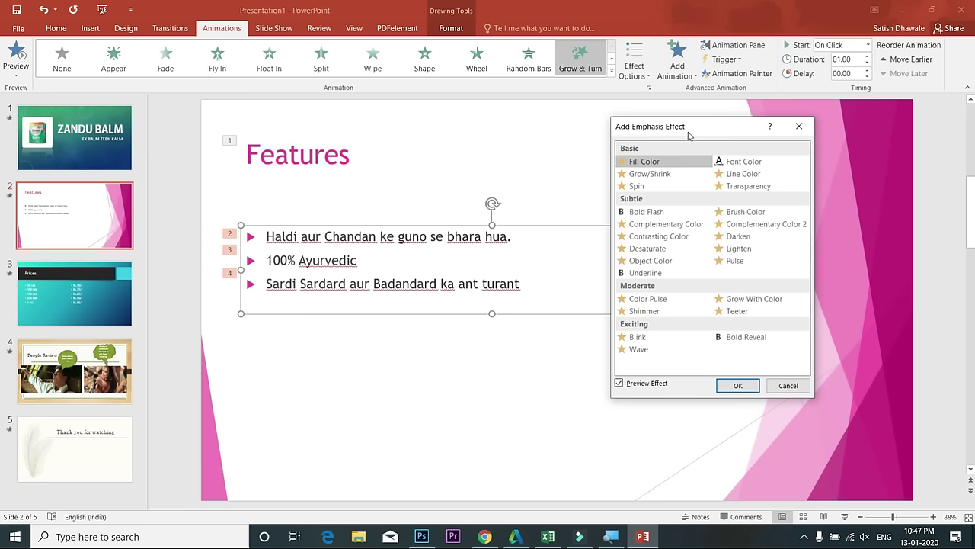
{"action": "left_click", "coordinate": [660, 218]}
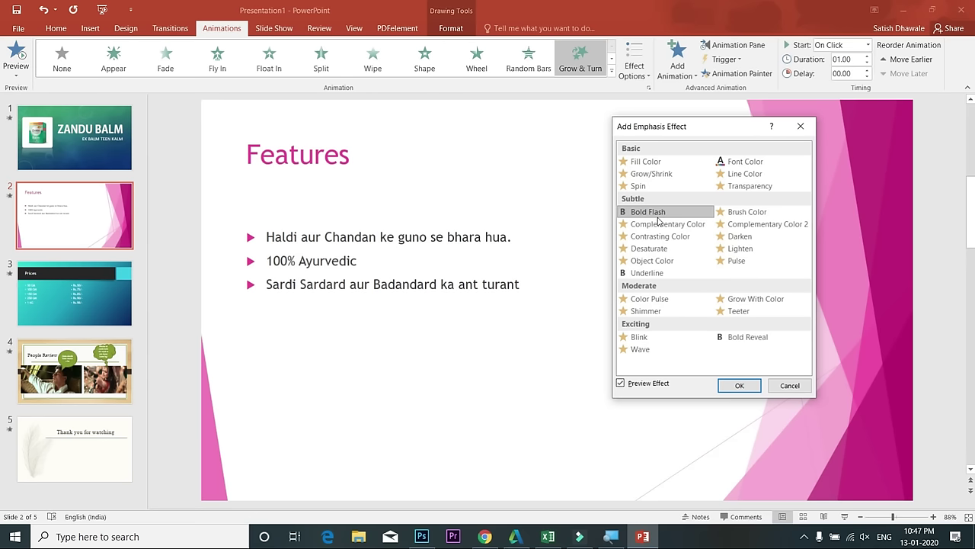
{"action": "left_click", "coordinate": [738, 263]}
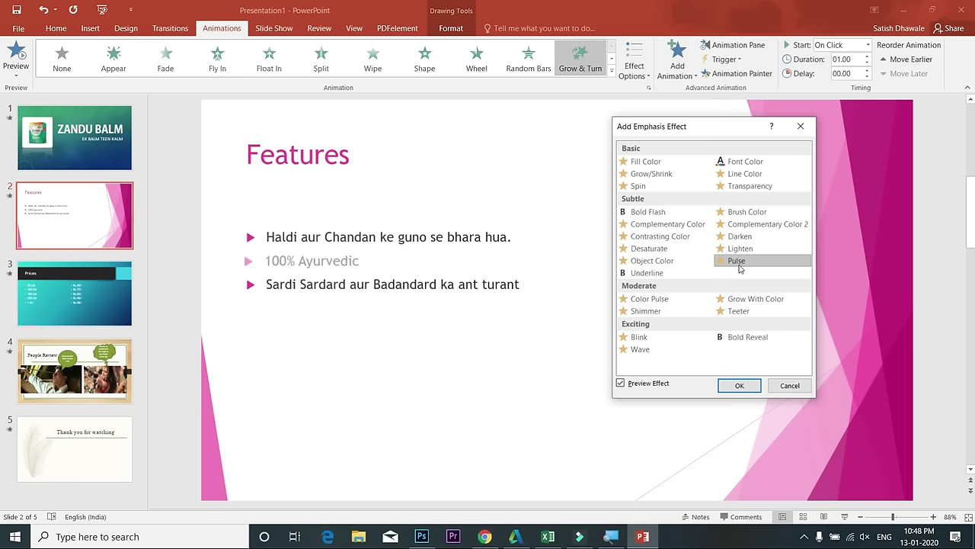
{"action": "left_click", "coordinate": [653, 354]}
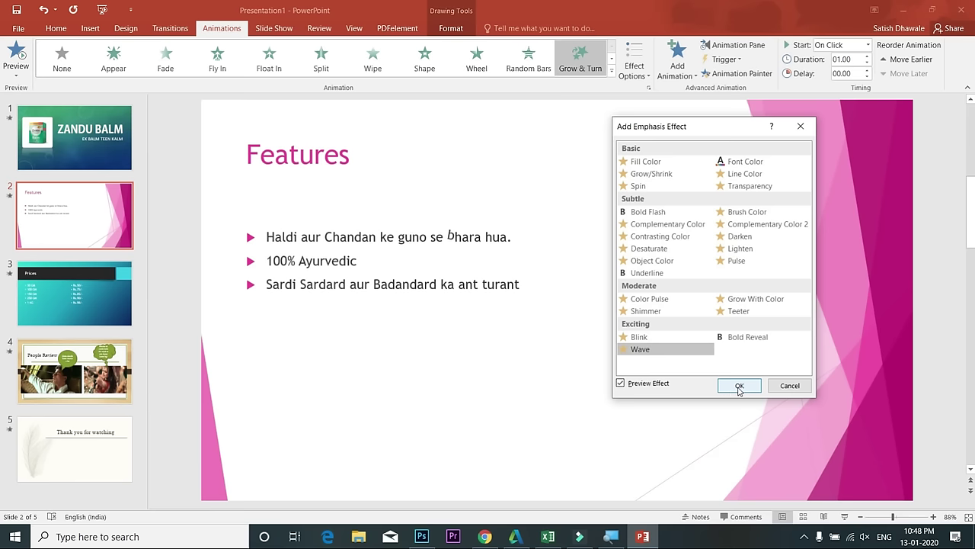
{"action": "left_click", "coordinate": [739, 387]}
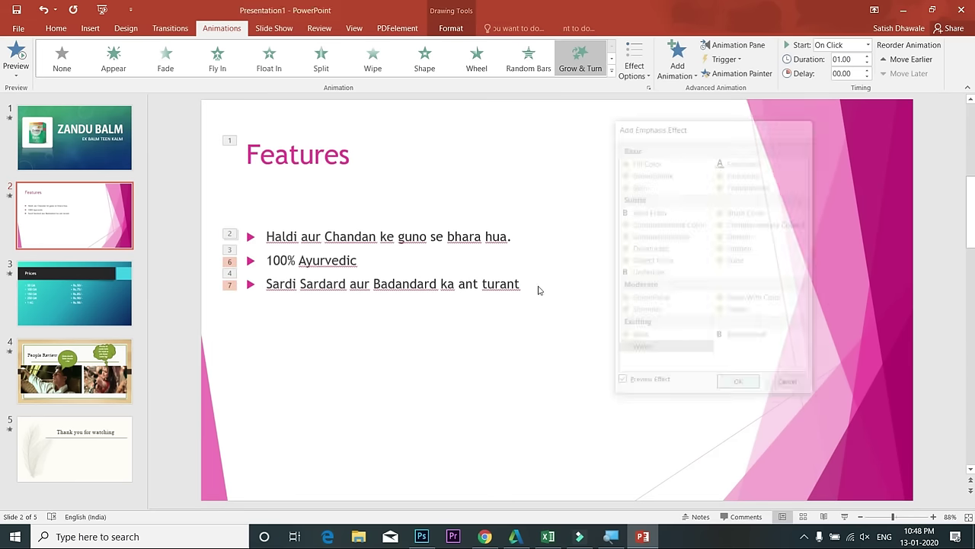
Correct the first bullet's 'guno se' to 'gunose'
{"action": "left_click", "coordinate": [432, 238]}
{"action": "key", "text": "BackSpace"}
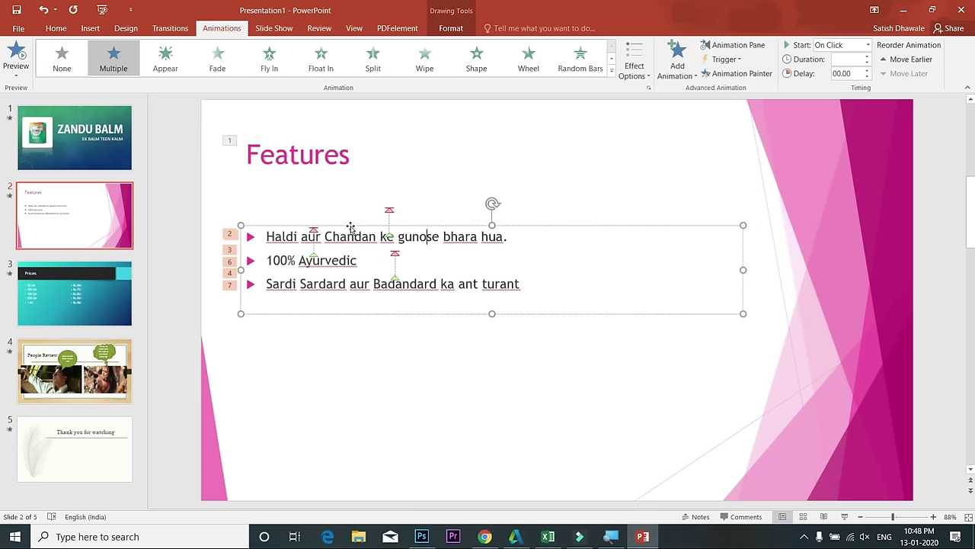
{"action": "left_click", "coordinate": [351, 226]}
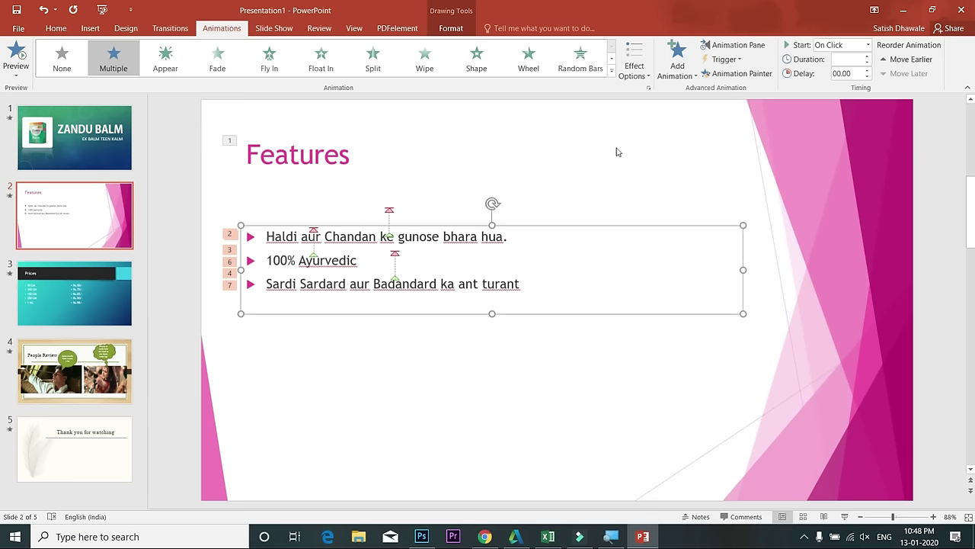
Try As One Object and All at Once, keep the bullets By Paragraph, then open the Prices slide
{"action": "left_click", "coordinate": [640, 73]}
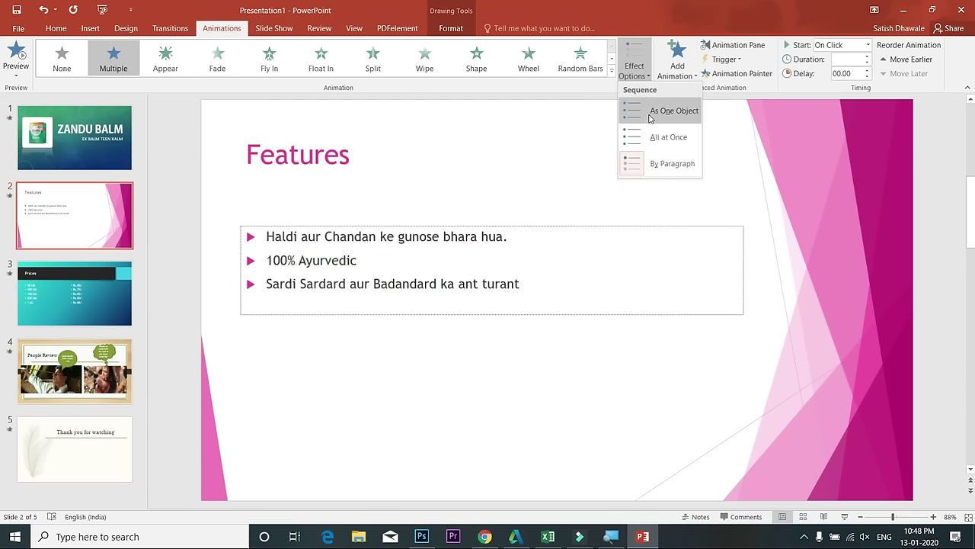
{"action": "left_click", "coordinate": [652, 114]}
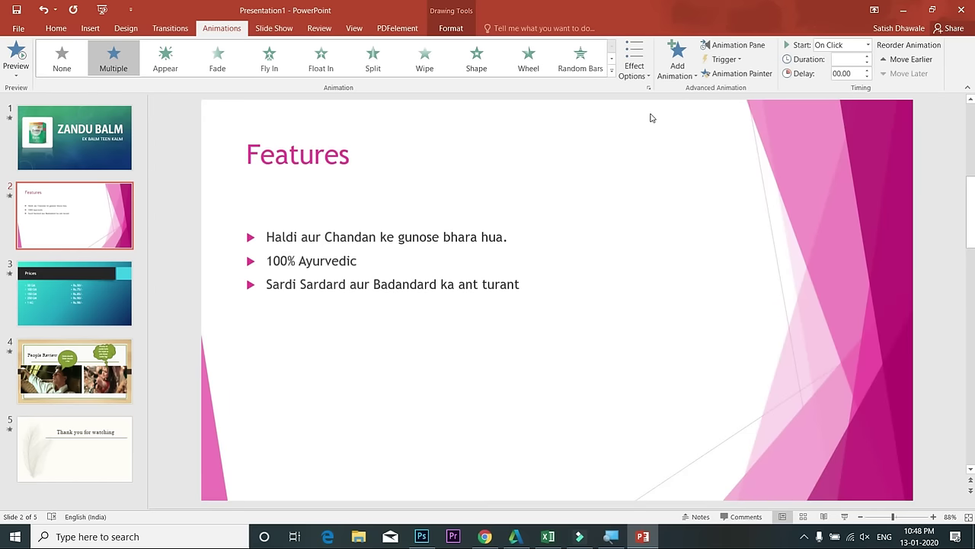
{"action": "left_click", "coordinate": [645, 74]}
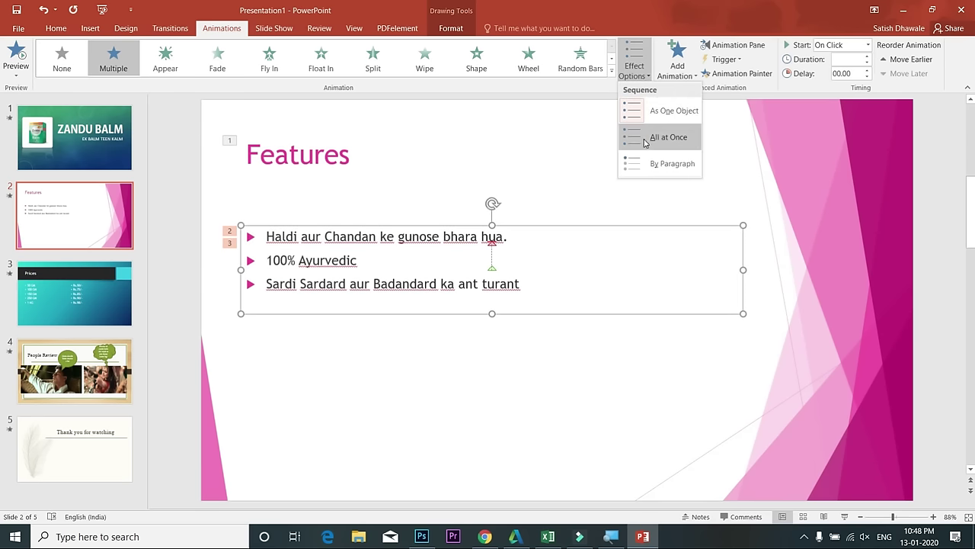
{"action": "left_click", "coordinate": [645, 139]}
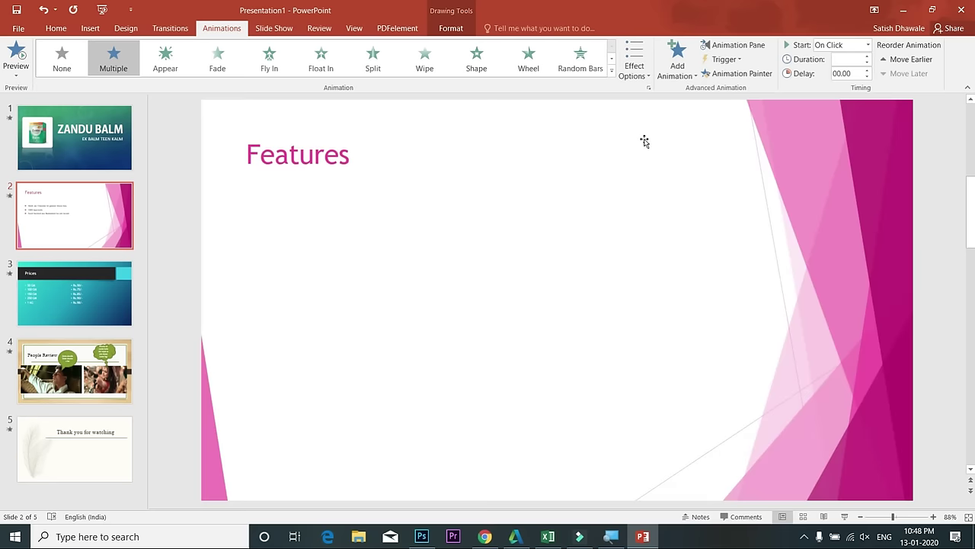
{"action": "left_click", "coordinate": [647, 76]}
{"action": "left_click", "coordinate": [645, 161]}
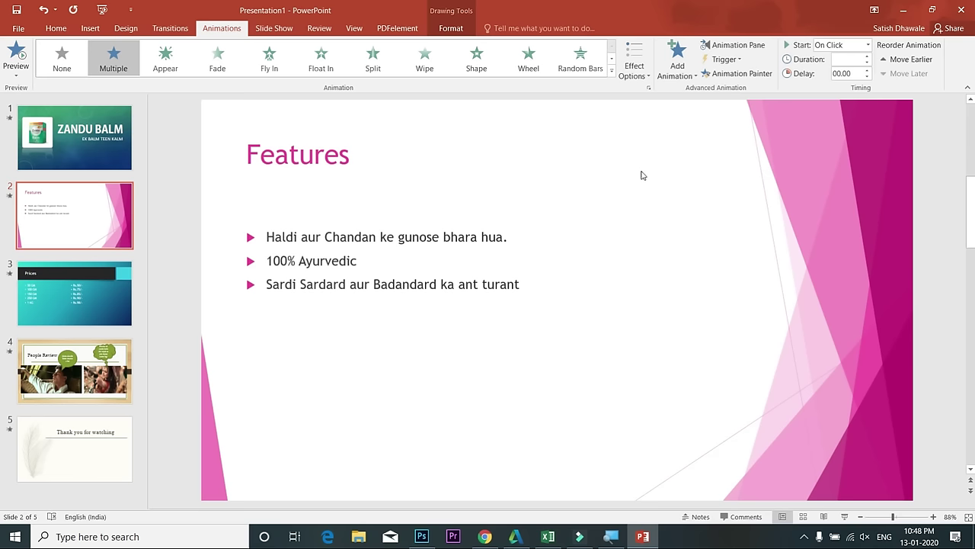
{"action": "left_click", "coordinate": [112, 300]}
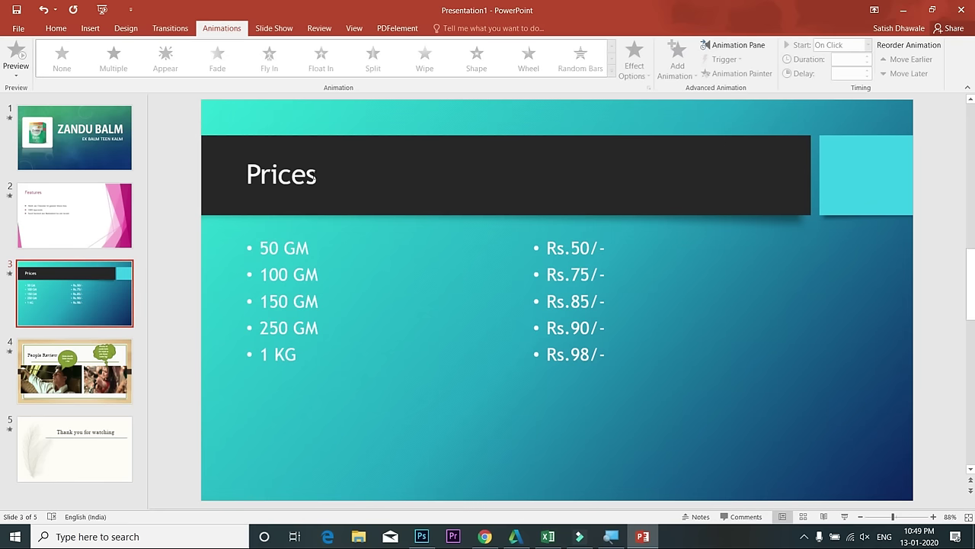
Look through animations for the Prices title but apply none, then go to People Review
{"action": "left_click", "coordinate": [307, 173]}
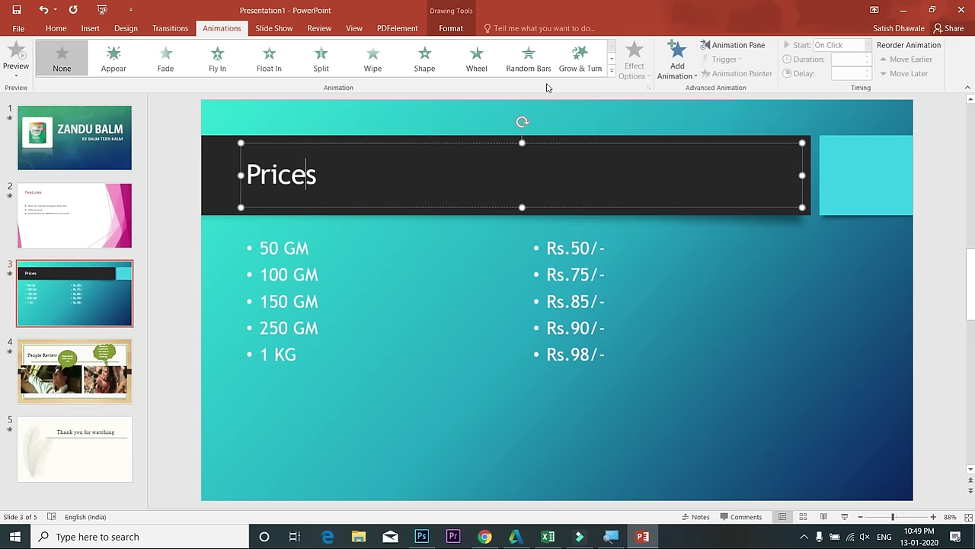
{"action": "left_click", "coordinate": [611, 71]}
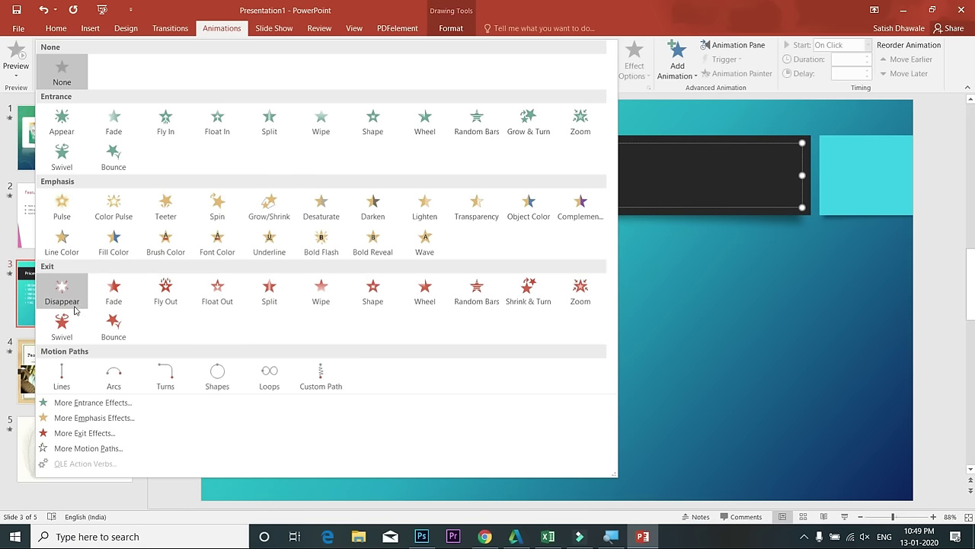
{"action": "left_click", "coordinate": [690, 346]}
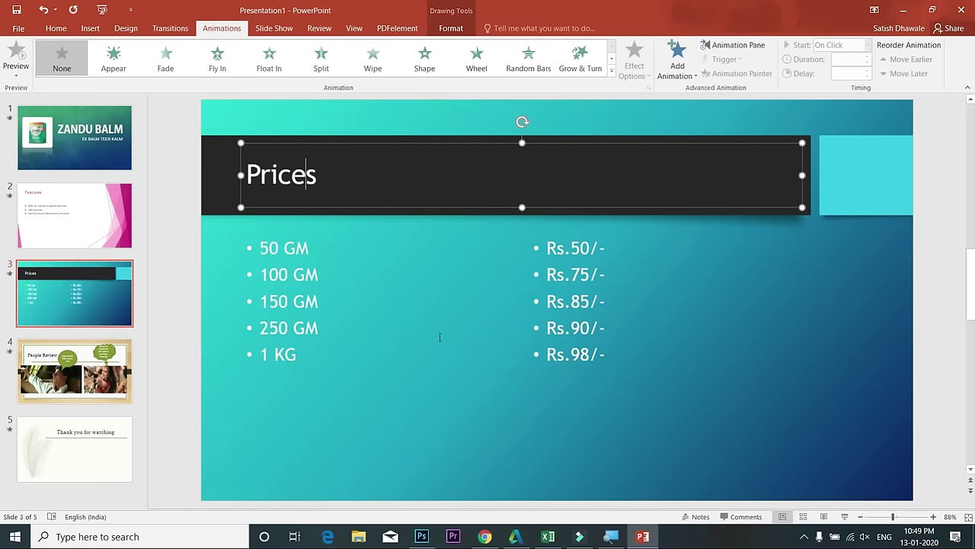
{"action": "left_click", "coordinate": [91, 367]}
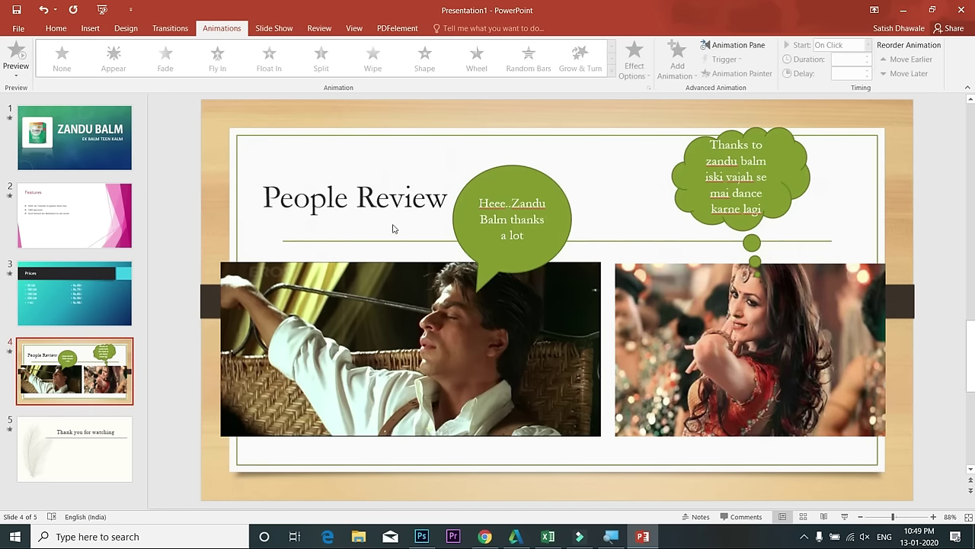
Give the 'Heee..Zandu Balm thanks a lot' speech bubble a Float In entrance
{"action": "left_click", "coordinate": [495, 338]}
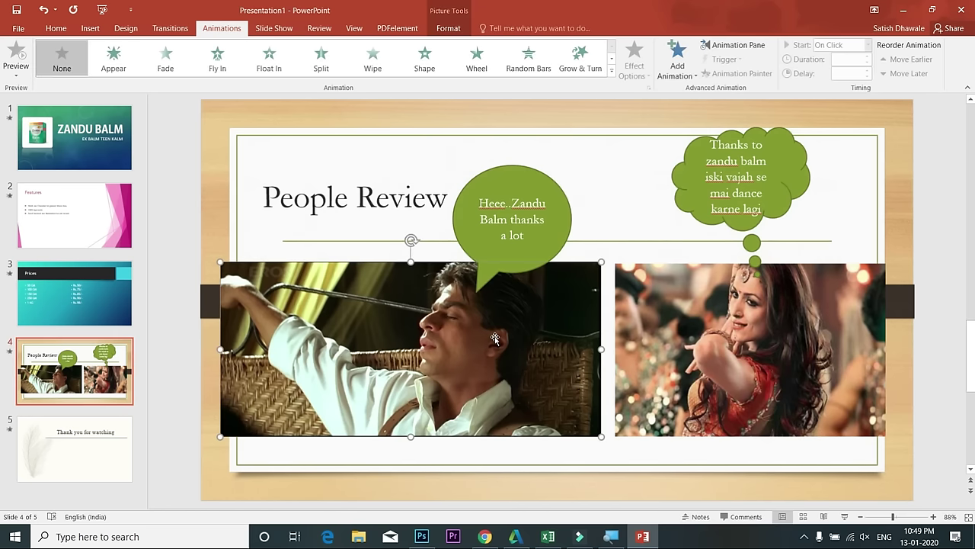
{"action": "left_click", "coordinate": [520, 268]}
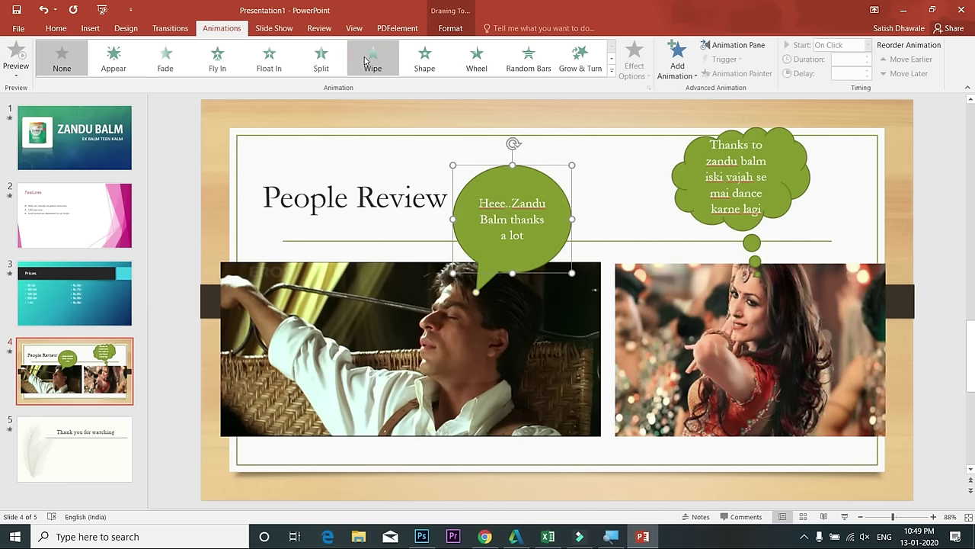
{"action": "left_click", "coordinate": [273, 61]}
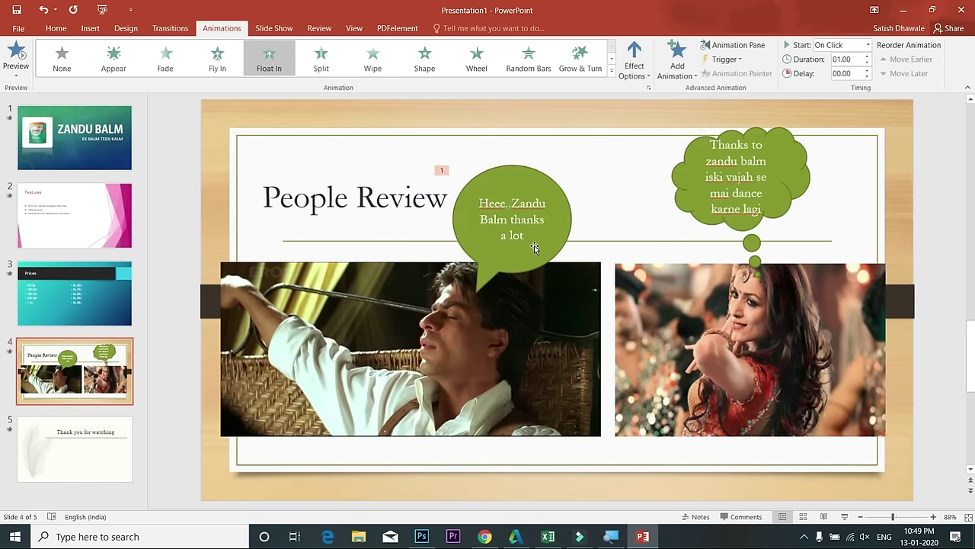
Add a Float Up exit to the speech bubble after previewing Wipe, Wheel, Contract, Collapse and Sink Down
{"action": "left_click", "coordinate": [535, 248]}
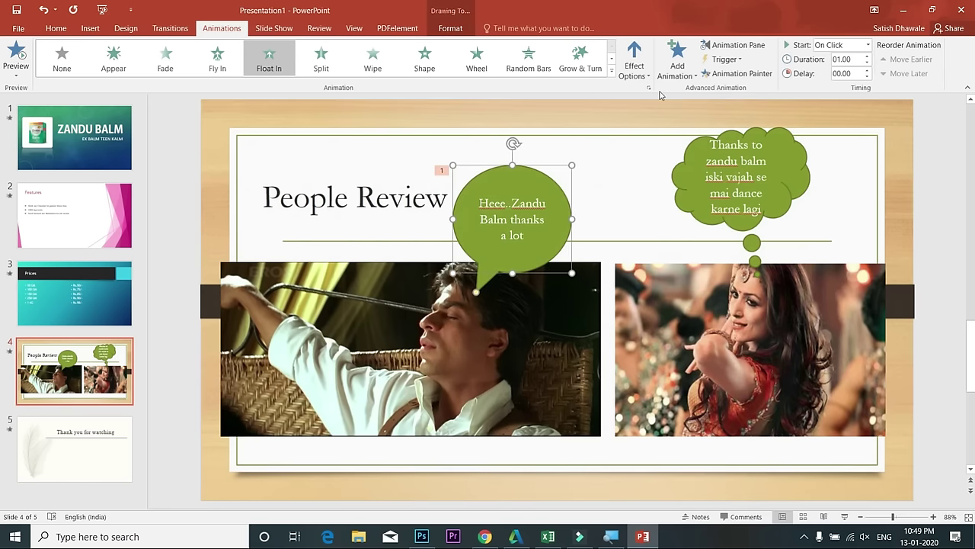
{"action": "left_click", "coordinate": [677, 61]}
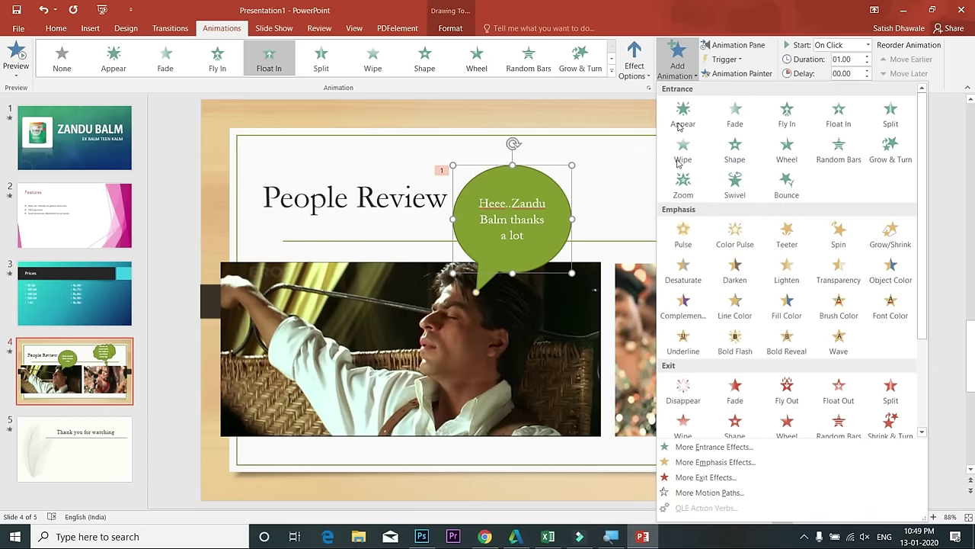
{"action": "left_click", "coordinate": [721, 478]}
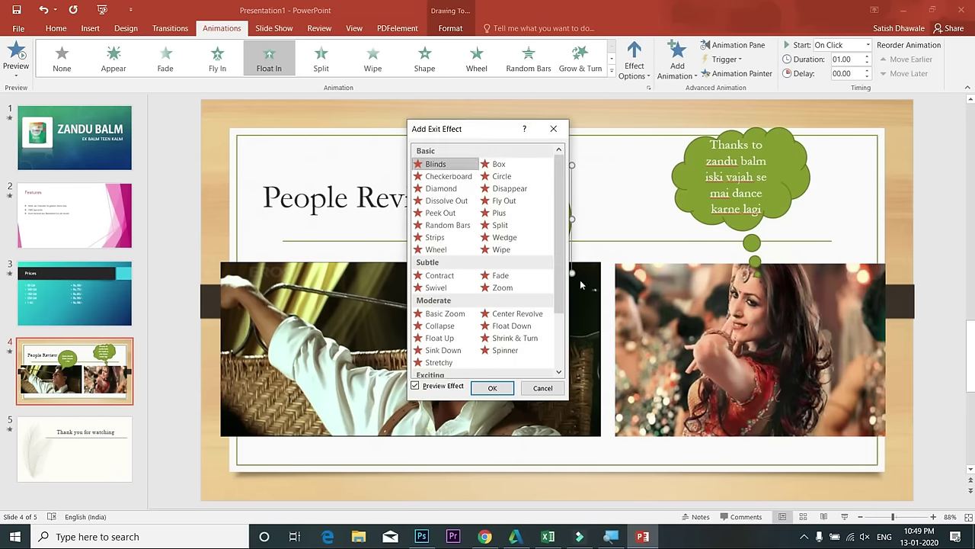
{"action": "left_click_drag", "start_coordinate": [449, 130], "coordinate": [708, 135]}
{"action": "left_click", "coordinate": [763, 258]}
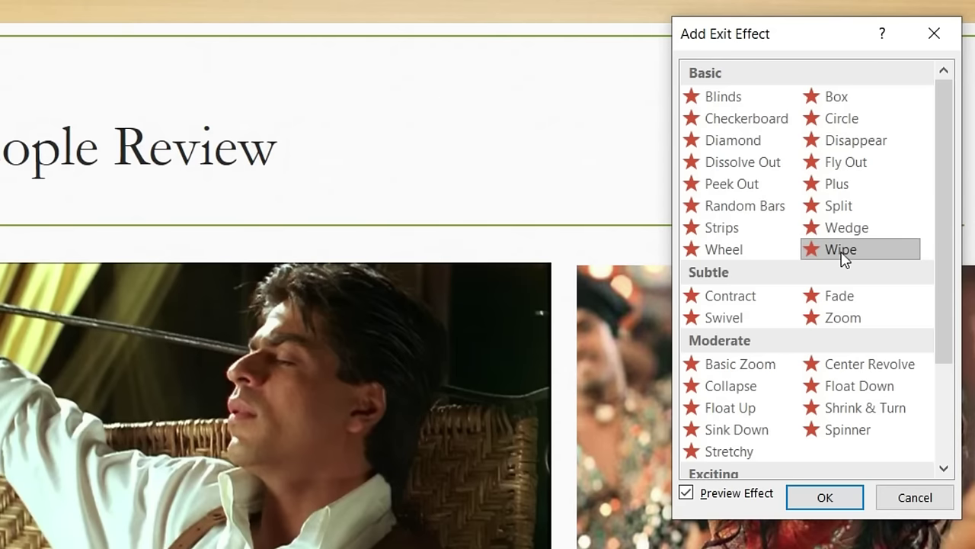
{"action": "left_click", "coordinate": [758, 254]}
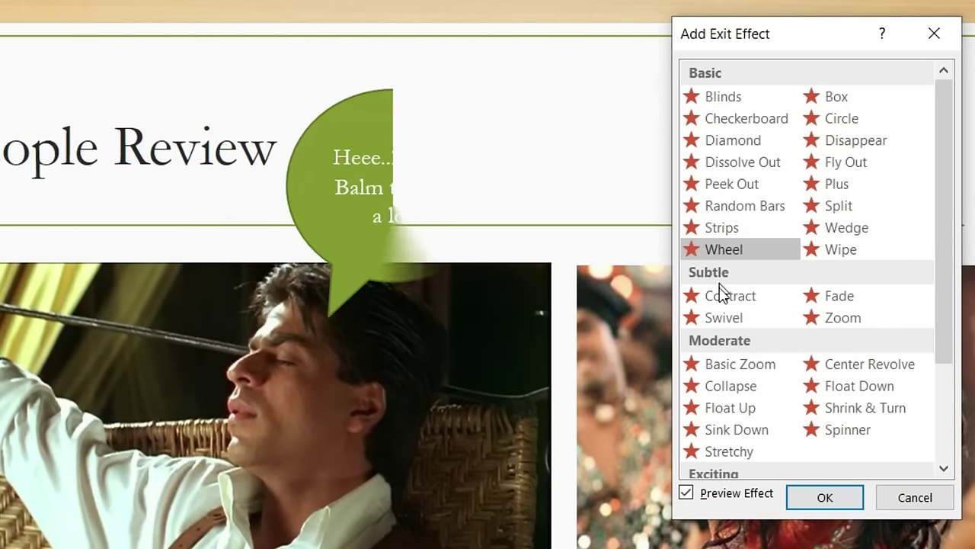
{"action": "left_click", "coordinate": [722, 296]}
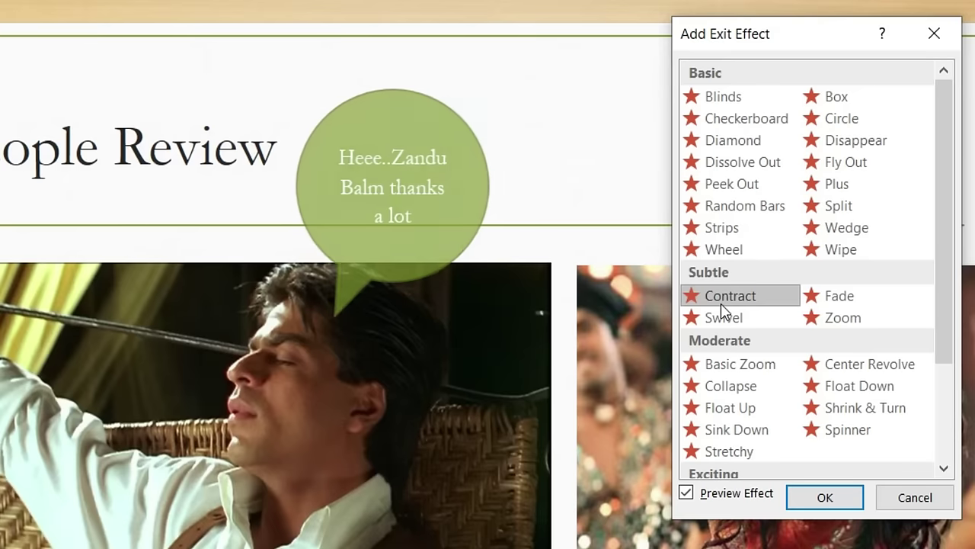
{"action": "left_click", "coordinate": [732, 388]}
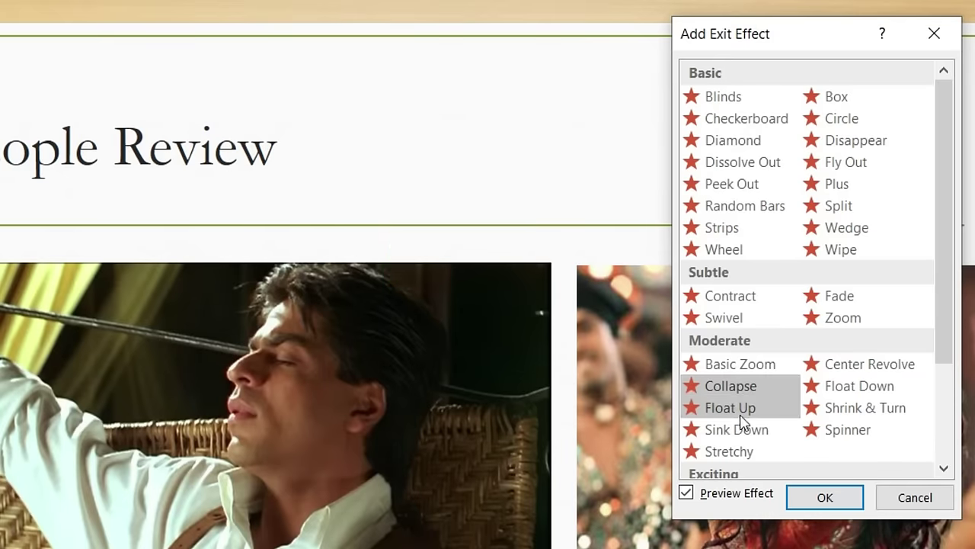
{"action": "left_click", "coordinate": [736, 410]}
{"action": "left_click", "coordinate": [743, 431]}
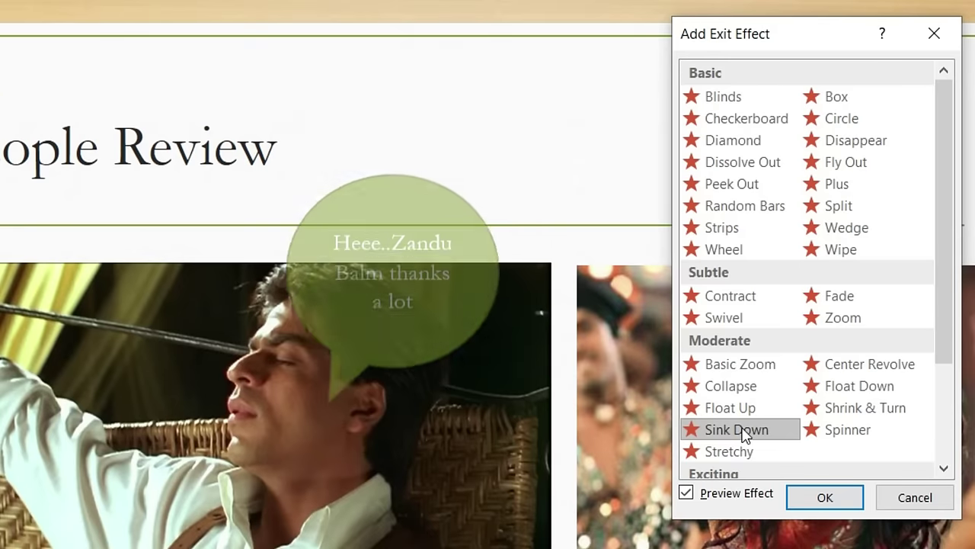
{"action": "left_click", "coordinate": [736, 410]}
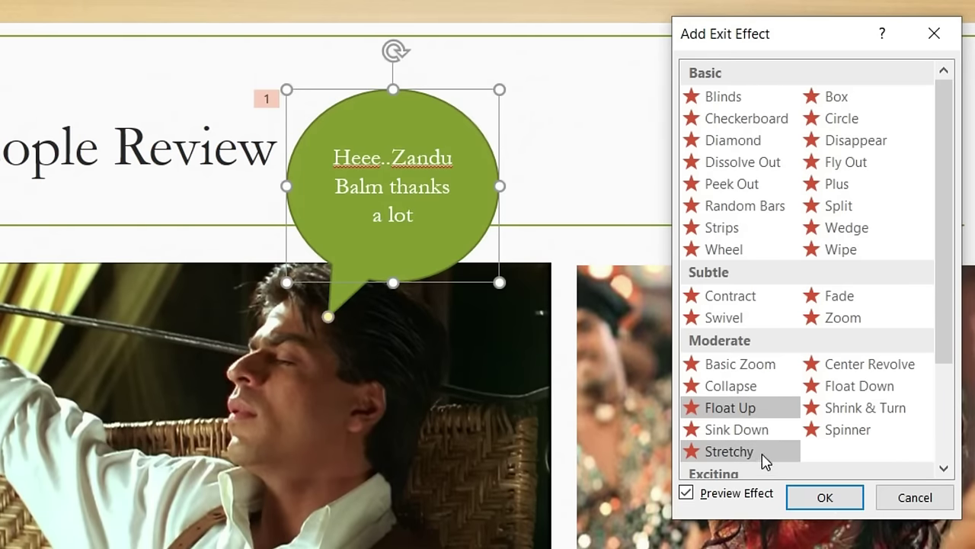
{"action": "left_click", "coordinate": [810, 498]}
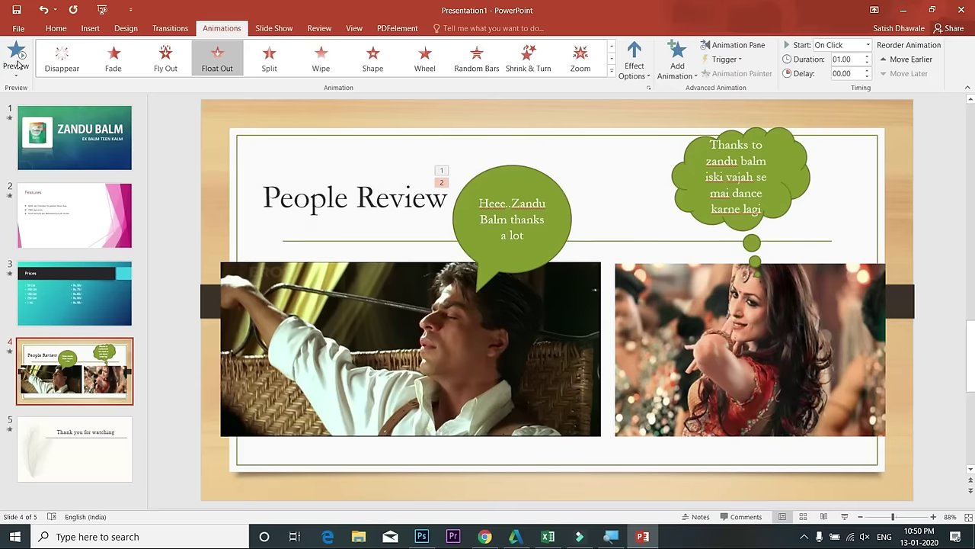
Preview the slide's animations, then remove the Float Up exit
{"action": "left_click", "coordinate": [18, 66]}
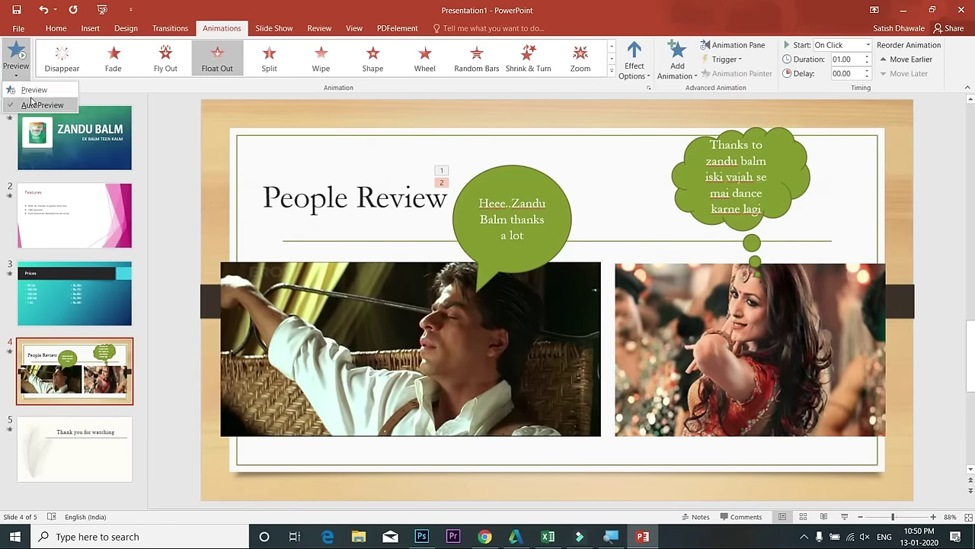
{"action": "left_click", "coordinate": [33, 91]}
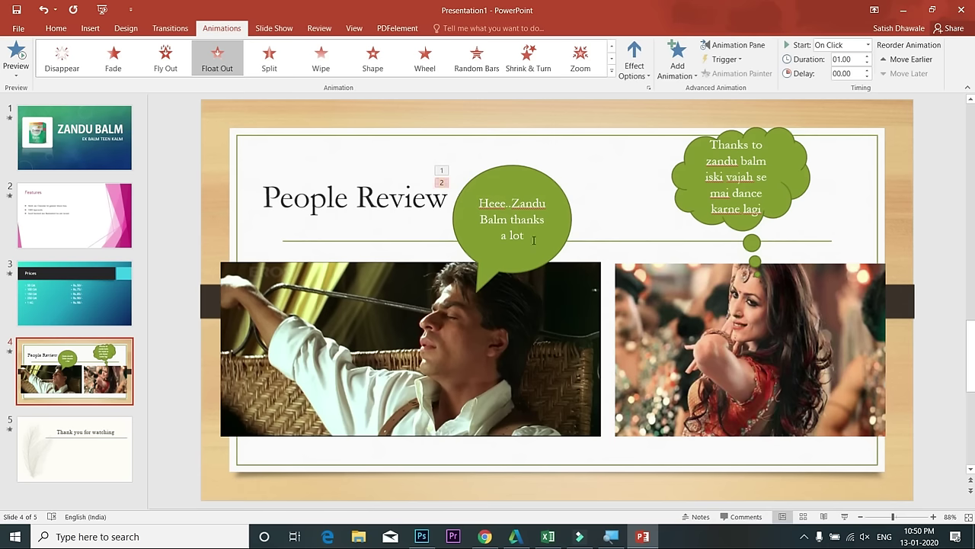
{"action": "key", "text": "Delete"}
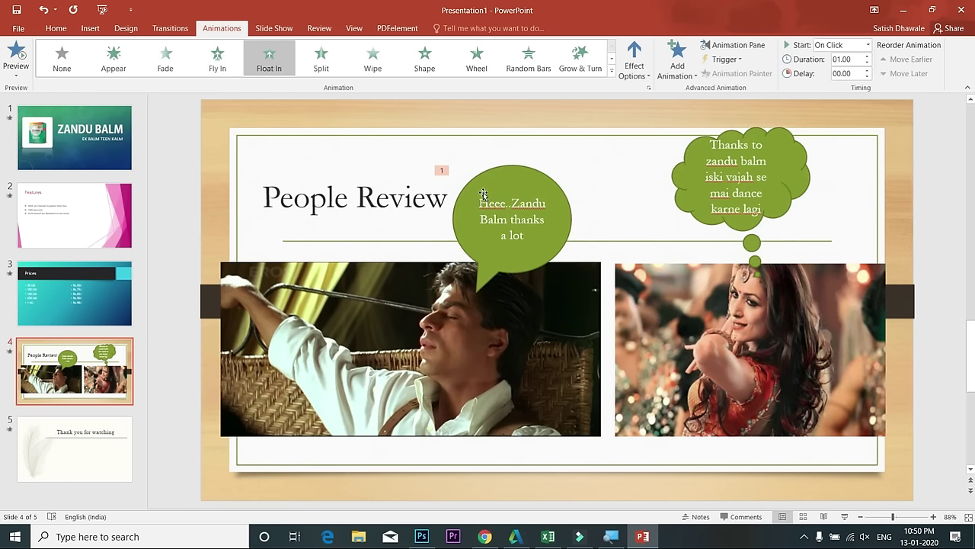
Give the thought cloud a Grow & Turn entrance
{"action": "left_click", "coordinate": [503, 181]}
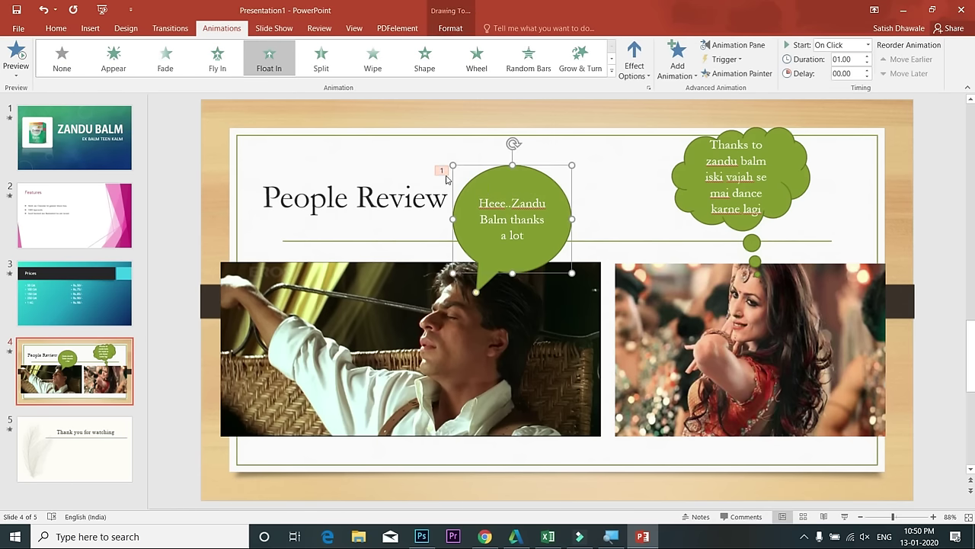
{"action": "left_click", "coordinate": [699, 187]}
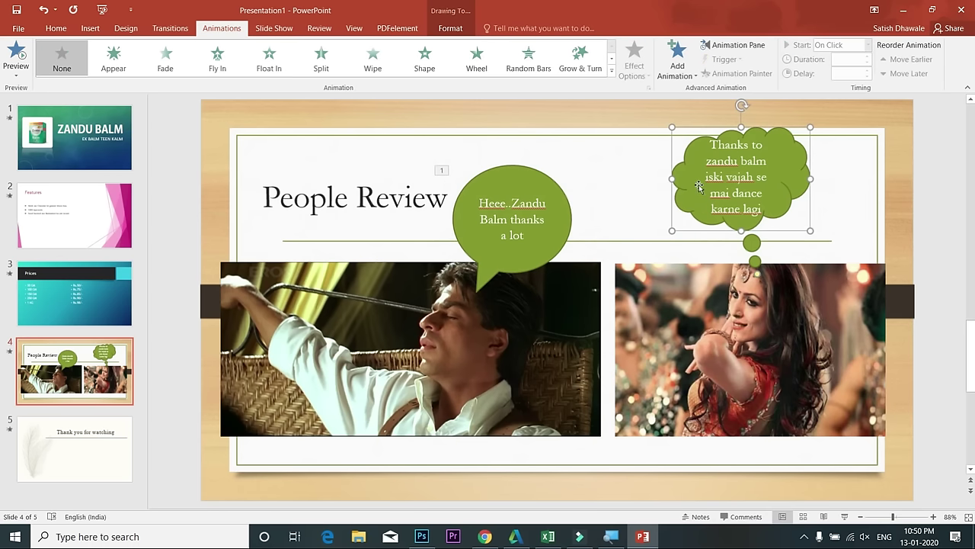
{"action": "left_click", "coordinate": [585, 69]}
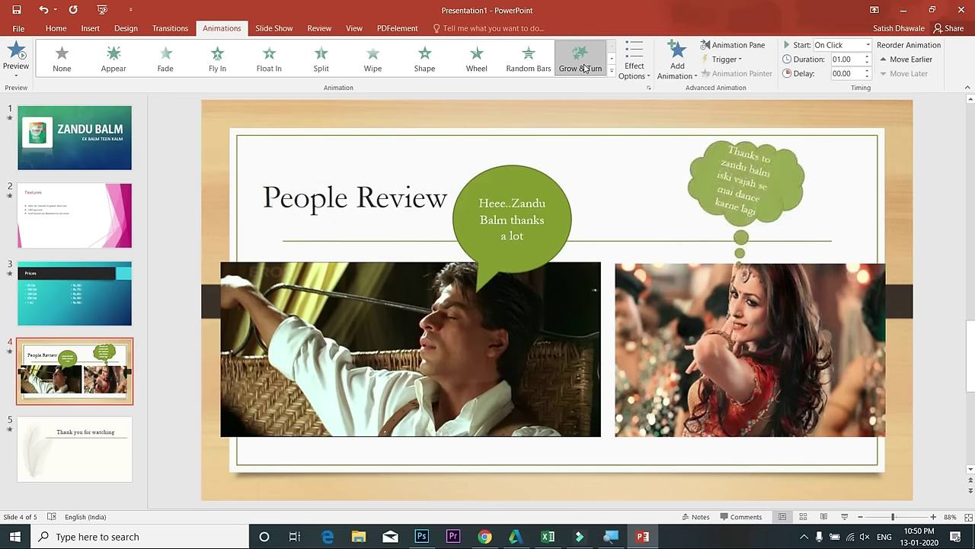
Add a Zoom exit to the speech bubble after previewing Fade
{"action": "left_click", "coordinate": [537, 212]}
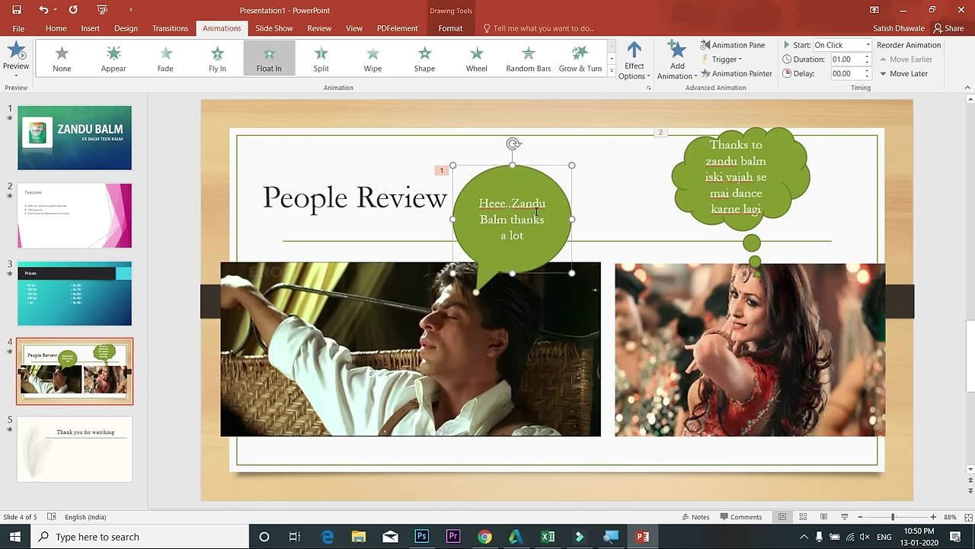
{"action": "left_click", "coordinate": [677, 61]}
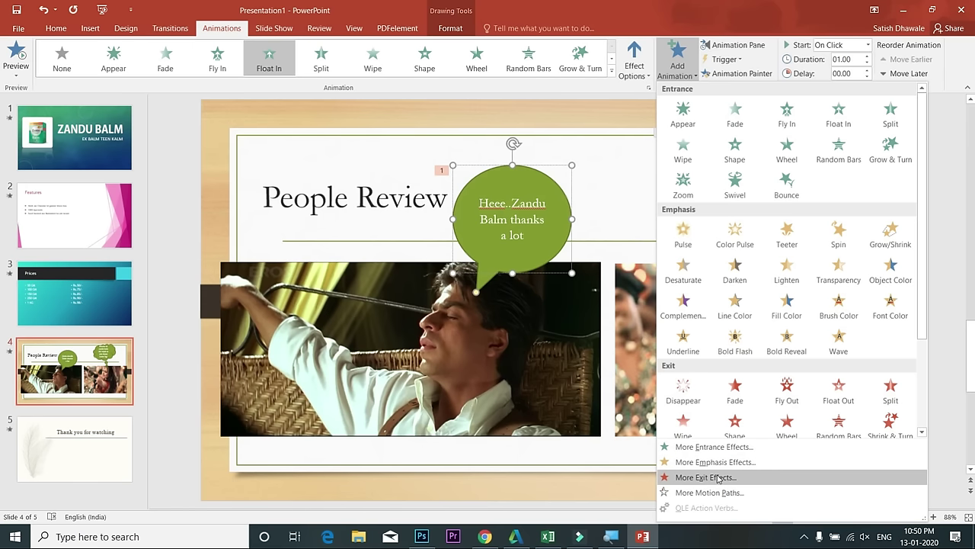
{"action": "left_click", "coordinate": [701, 477]}
{"action": "left_click", "coordinate": [499, 290]}
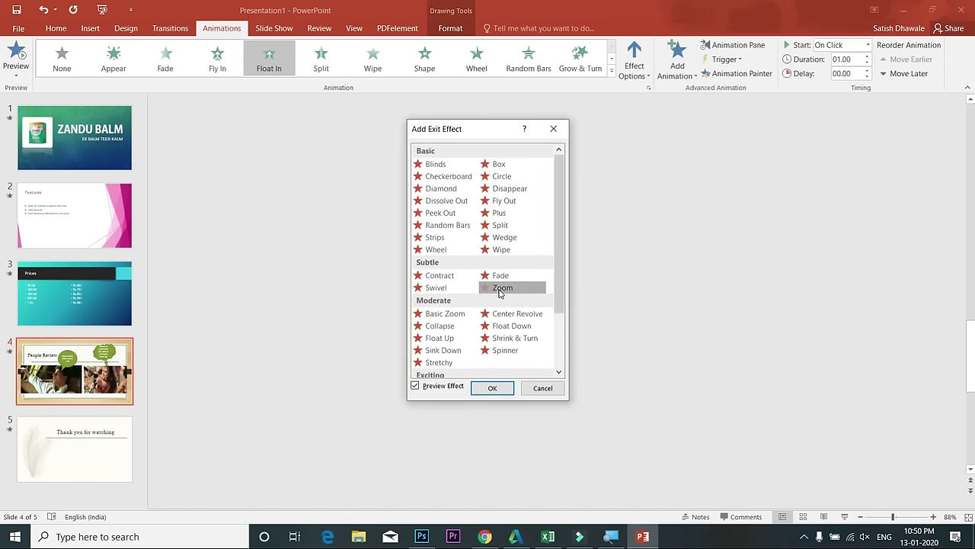
{"action": "left_click_drag", "start_coordinate": [470, 144], "coordinate": [663, 167]}
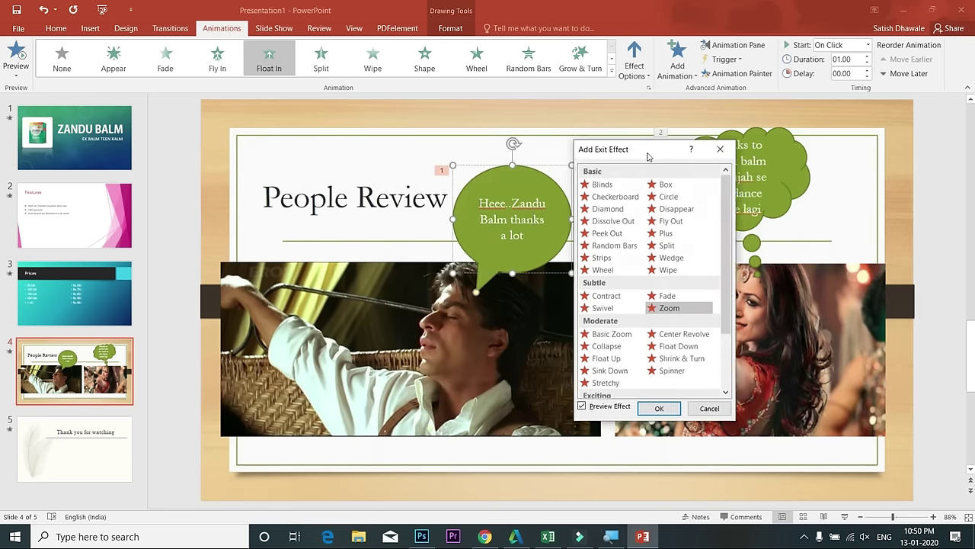
{"action": "left_click", "coordinate": [695, 304]}
{"action": "left_click", "coordinate": [696, 311]}
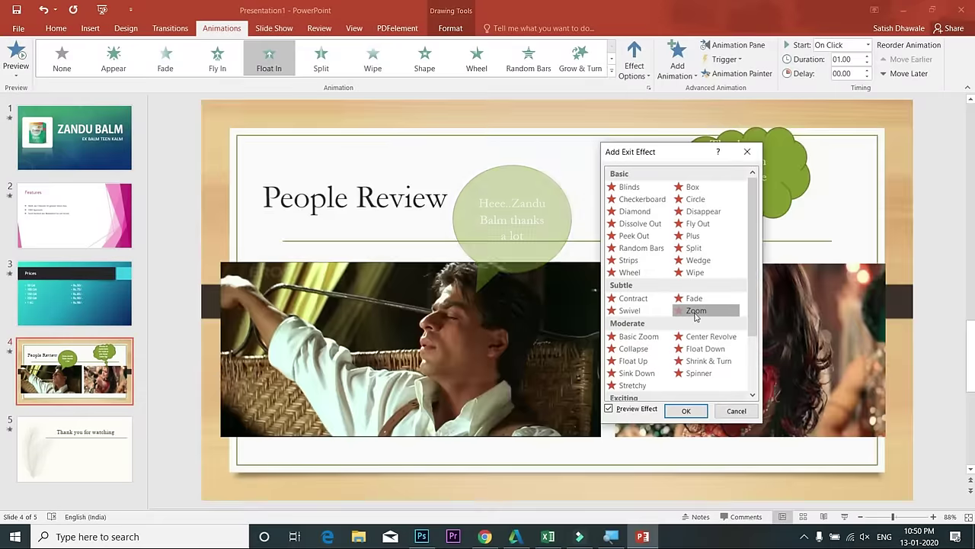
{"action": "left_click", "coordinate": [688, 410]}
Add a Float Down exit to the thought cloud
{"action": "left_click", "coordinate": [776, 218]}
{"action": "left_click", "coordinate": [691, 81]}
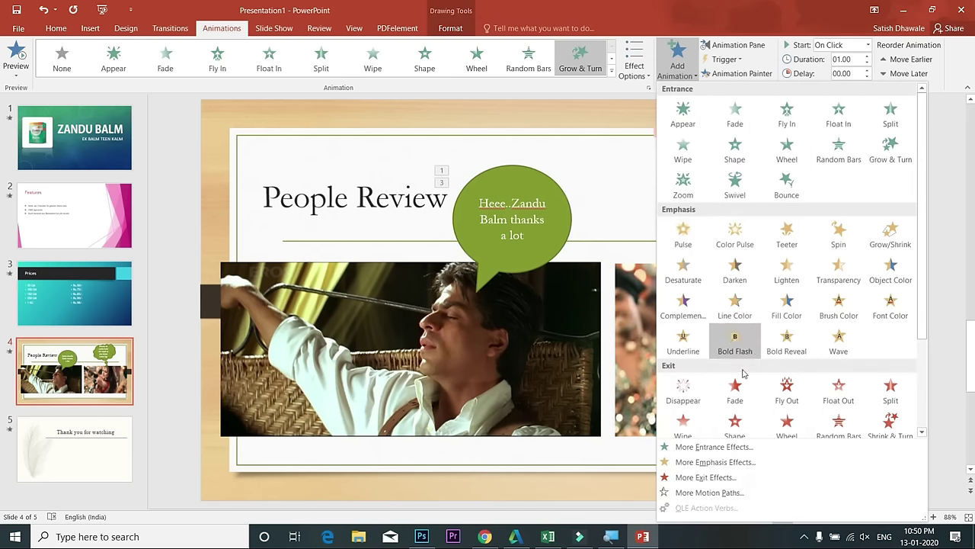
{"action": "left_click", "coordinate": [729, 479]}
{"action": "left_click", "coordinate": [518, 330]}
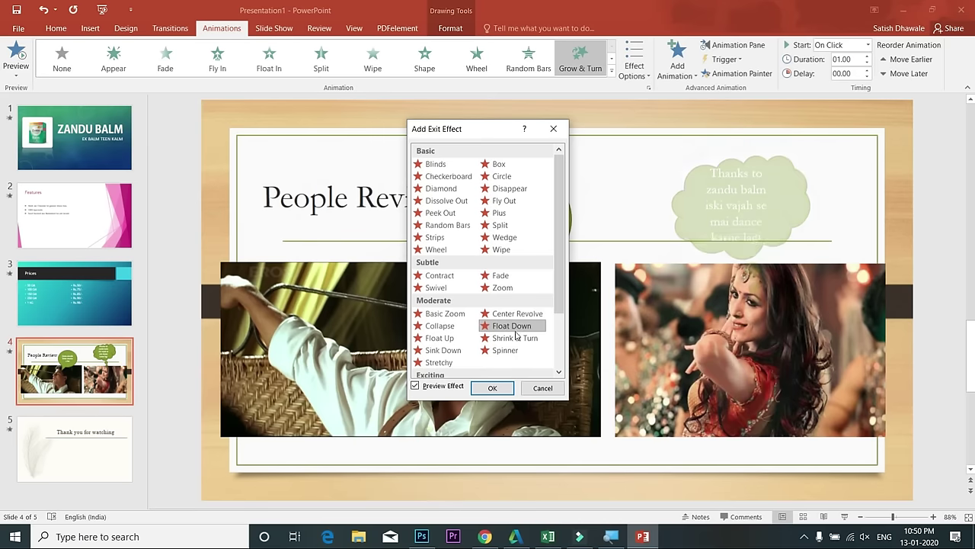
{"action": "left_click", "coordinate": [506, 390]}
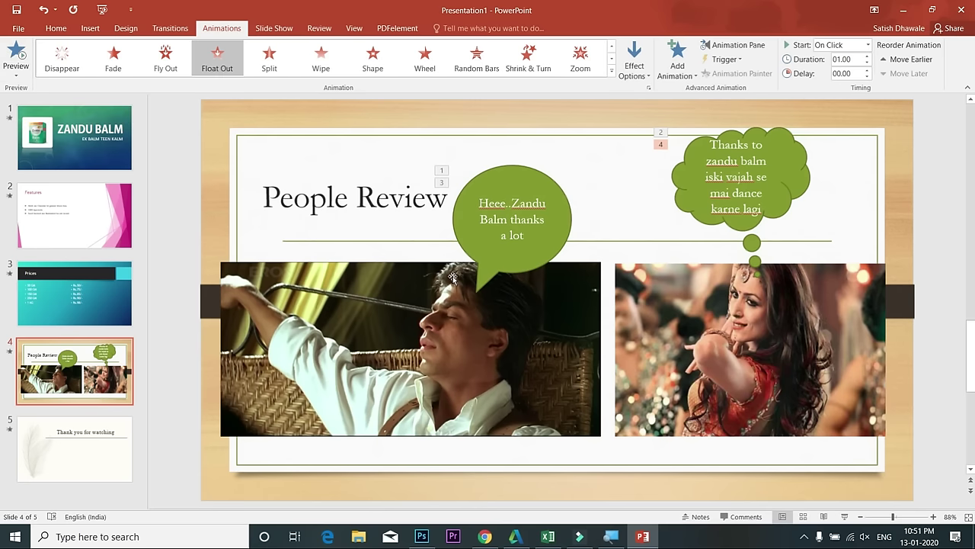
Run the slide show from People Review to watch the bubble animations, then end it
{"action": "left_click", "coordinate": [270, 31]}
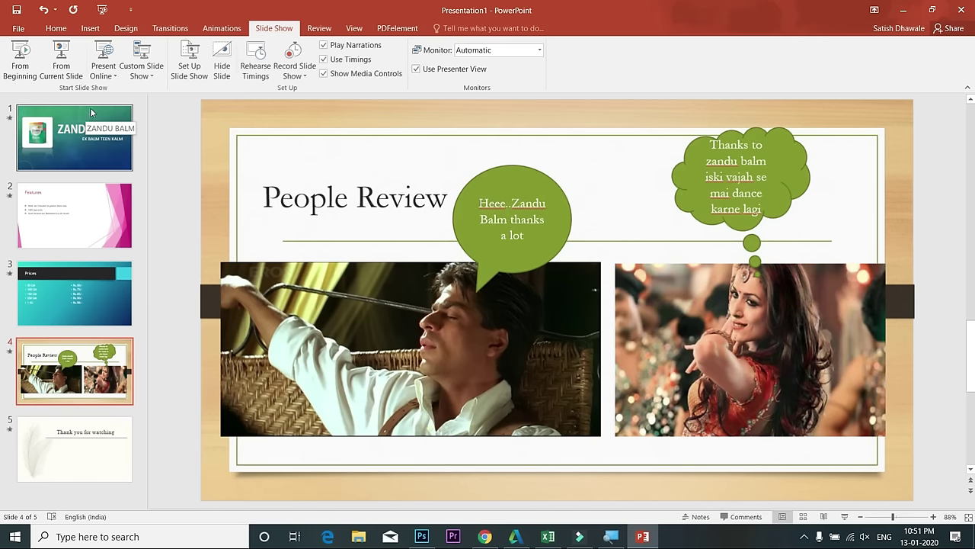
{"action": "left_click", "coordinate": [67, 70]}
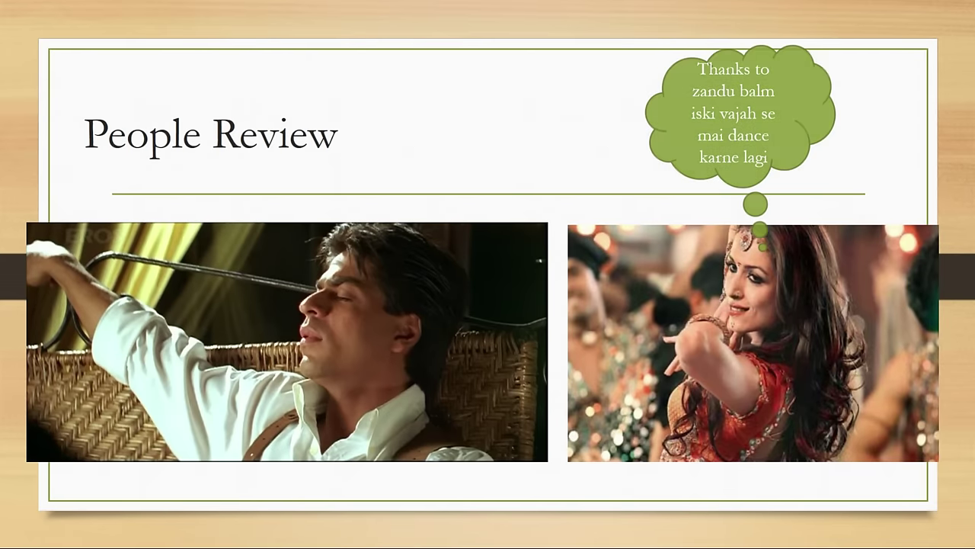
{"action": "key", "text": "Escape"}
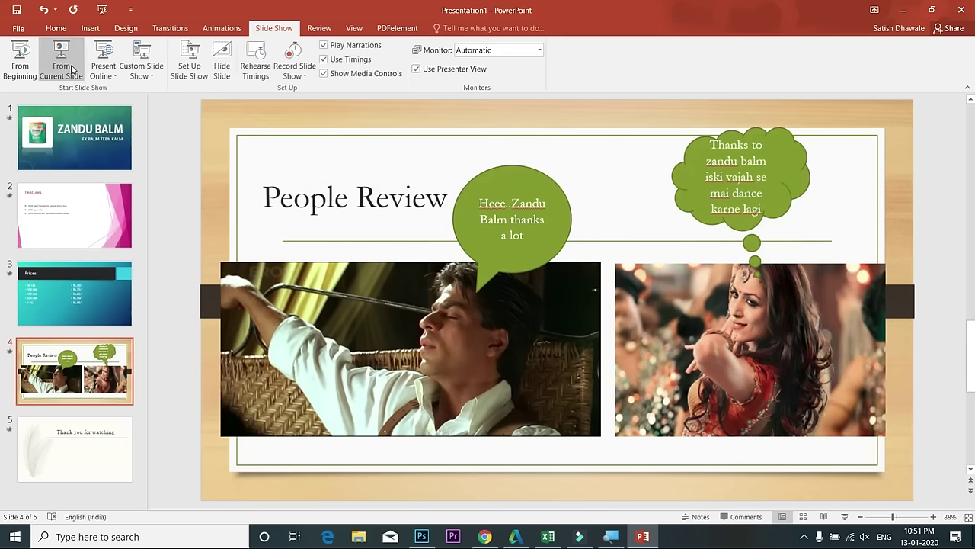
Select the People Review speech bubble, show the Animations tab, then return to the ZANDU BALM title slide
{"action": "left_click", "coordinate": [107, 290]}
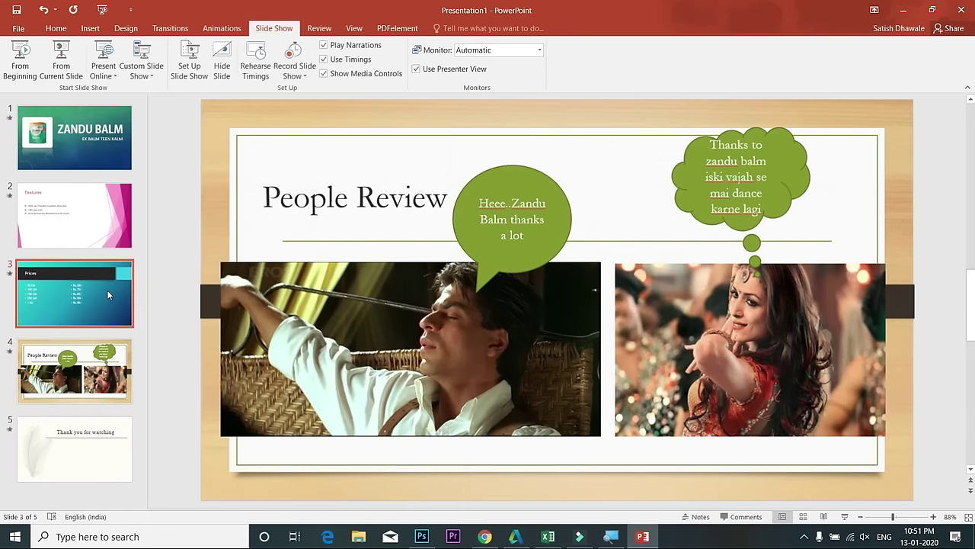
{"action": "left_click", "coordinate": [90, 243]}
{"action": "left_click", "coordinate": [91, 148]}
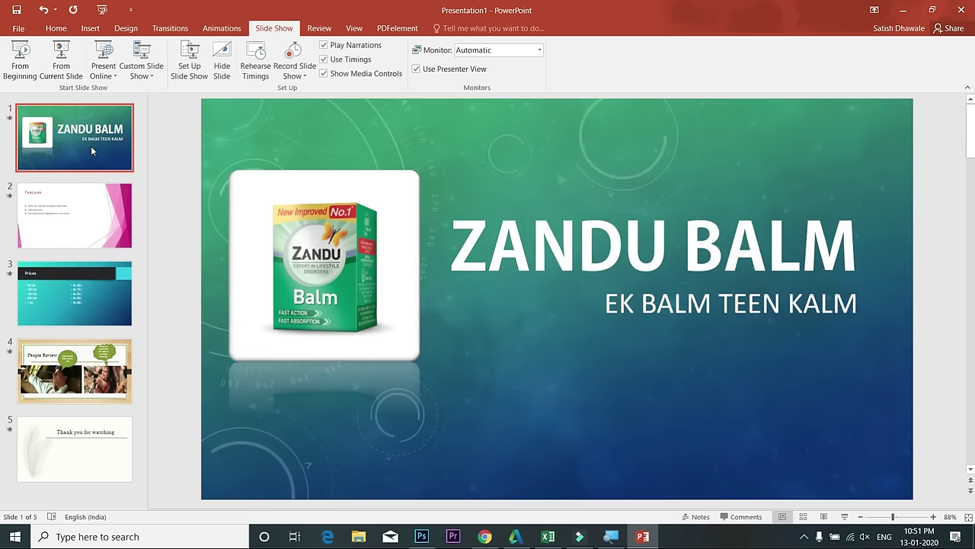
{"action": "left_click", "coordinate": [121, 365]}
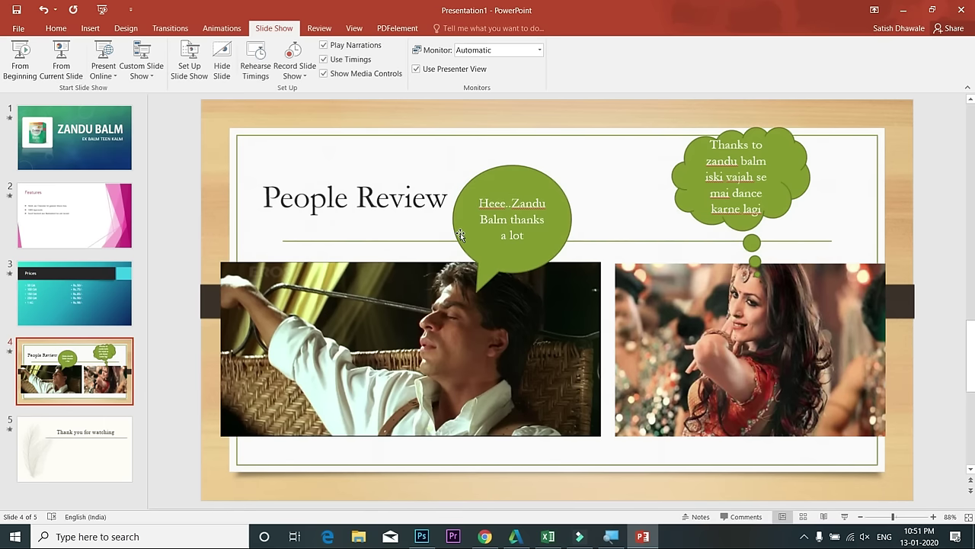
{"action": "left_click", "coordinate": [461, 236]}
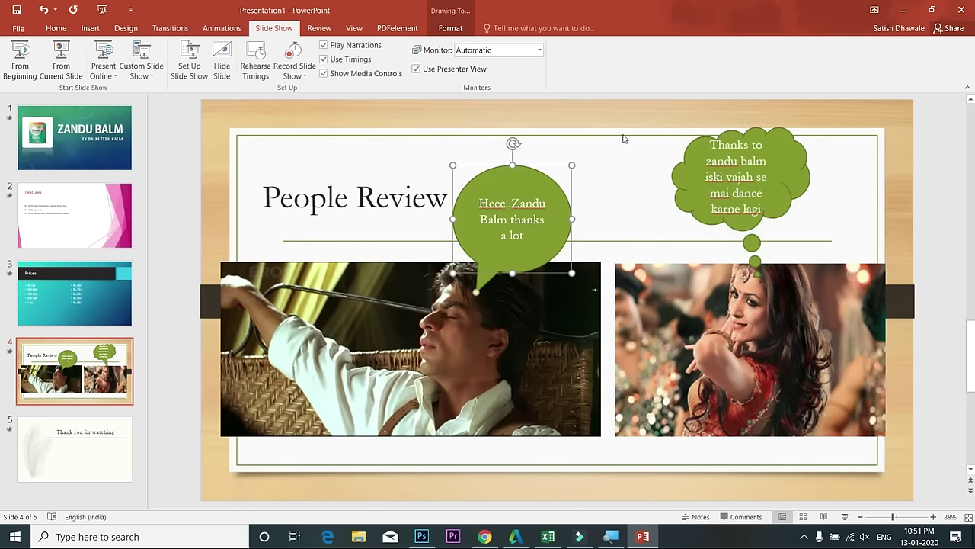
{"action": "left_click", "coordinate": [221, 28]}
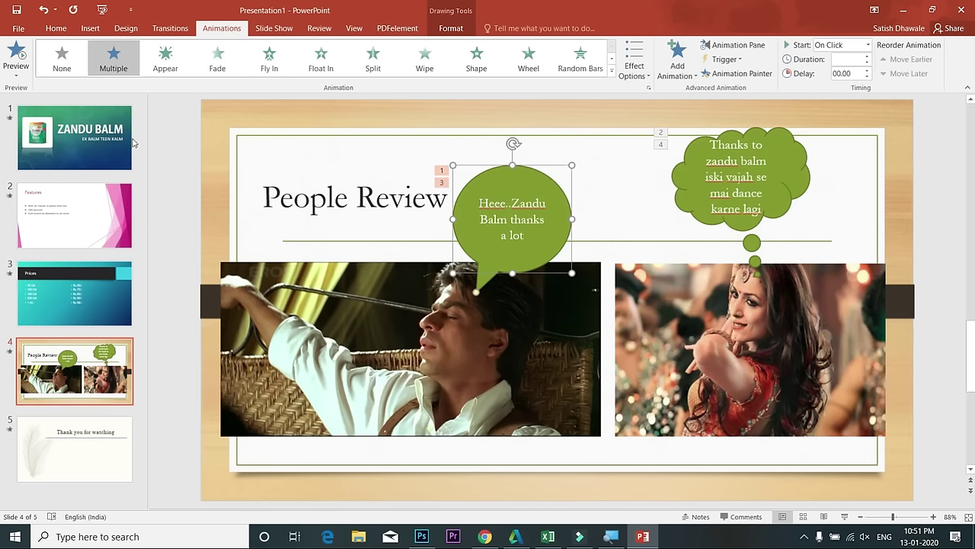
{"action": "left_click", "coordinate": [103, 132]}
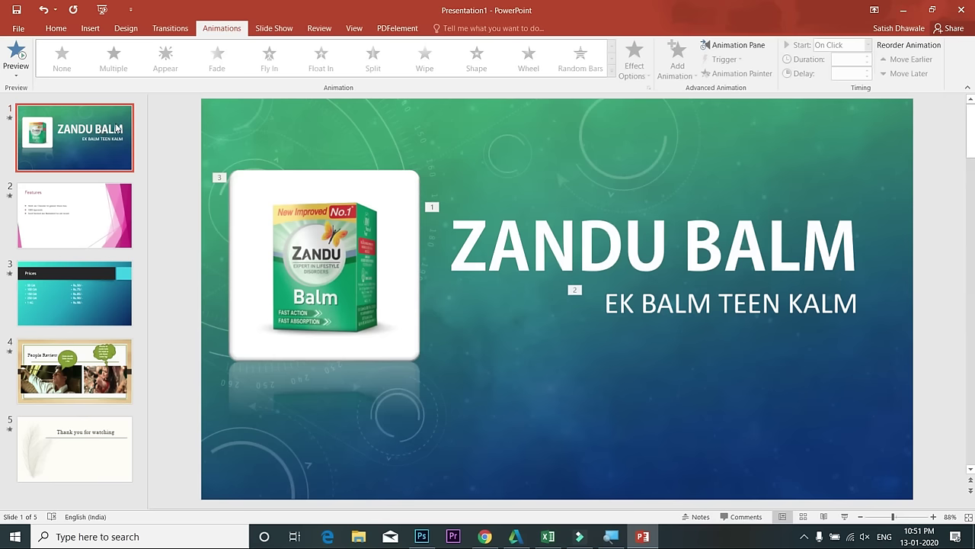
Open the Animation Pane for the ZANDU BALM title, then switch to the Features slide
{"action": "left_click", "coordinate": [648, 244]}
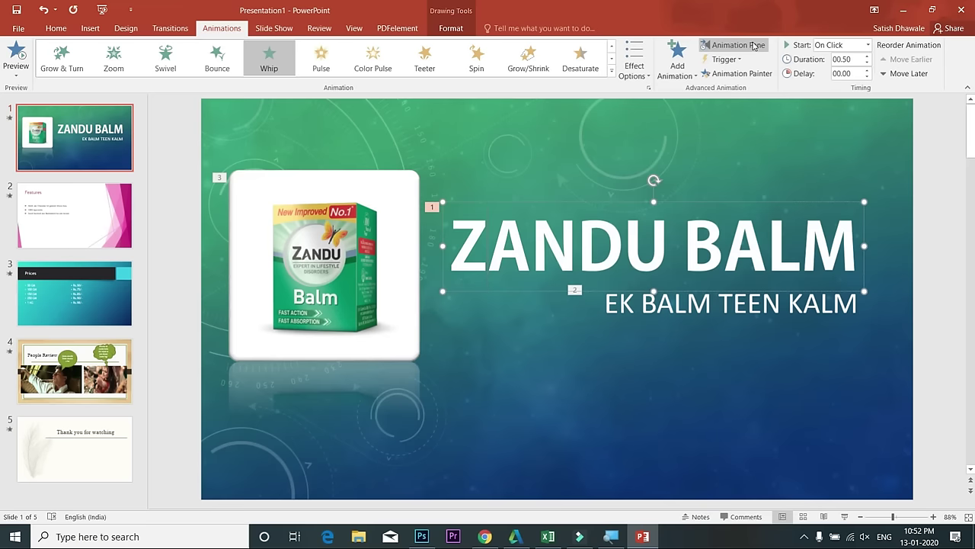
{"action": "left_click", "coordinate": [752, 46]}
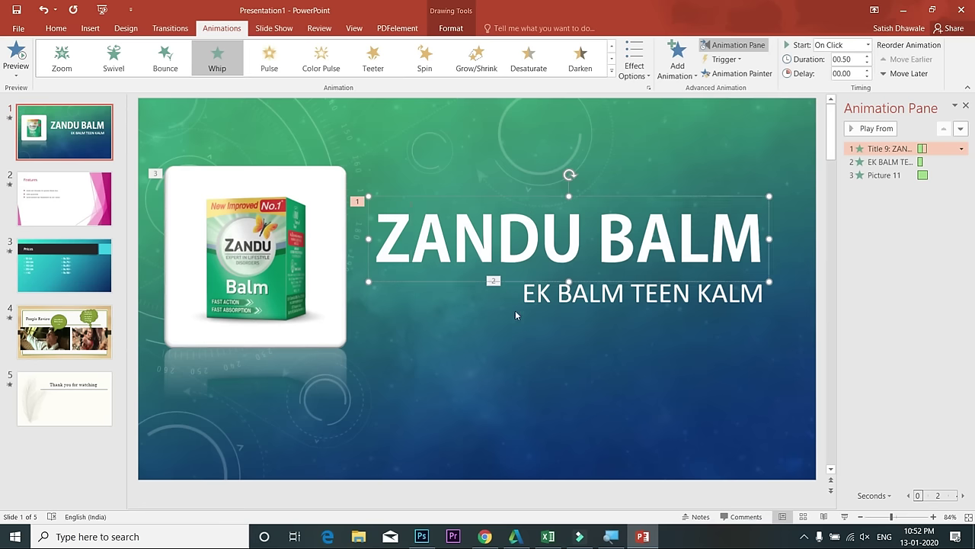
{"action": "left_click", "coordinate": [76, 208]}
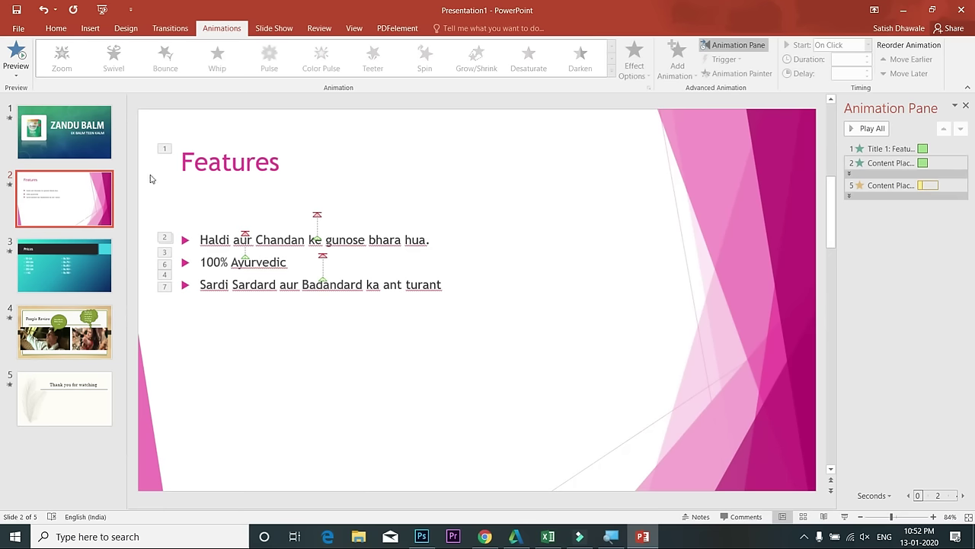
{"action": "left_click", "coordinate": [224, 143]}
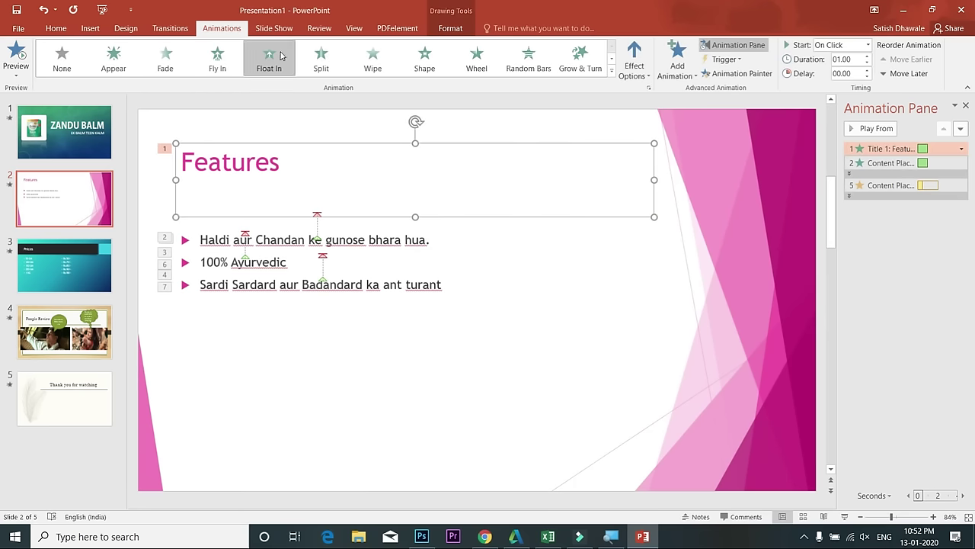
{"action": "left_click", "coordinate": [735, 74]}
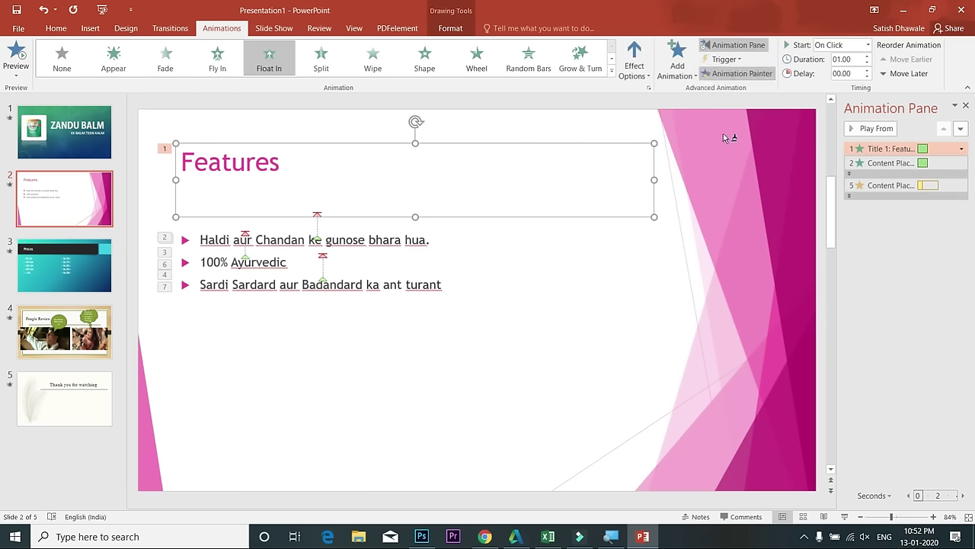
{"action": "left_click", "coordinate": [200, 239]}
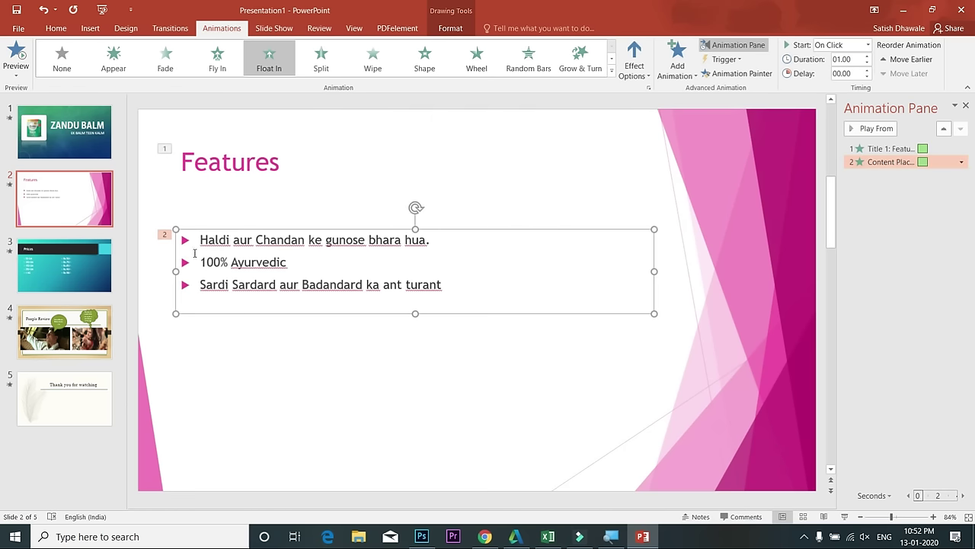
{"action": "left_click", "coordinate": [252, 358]}
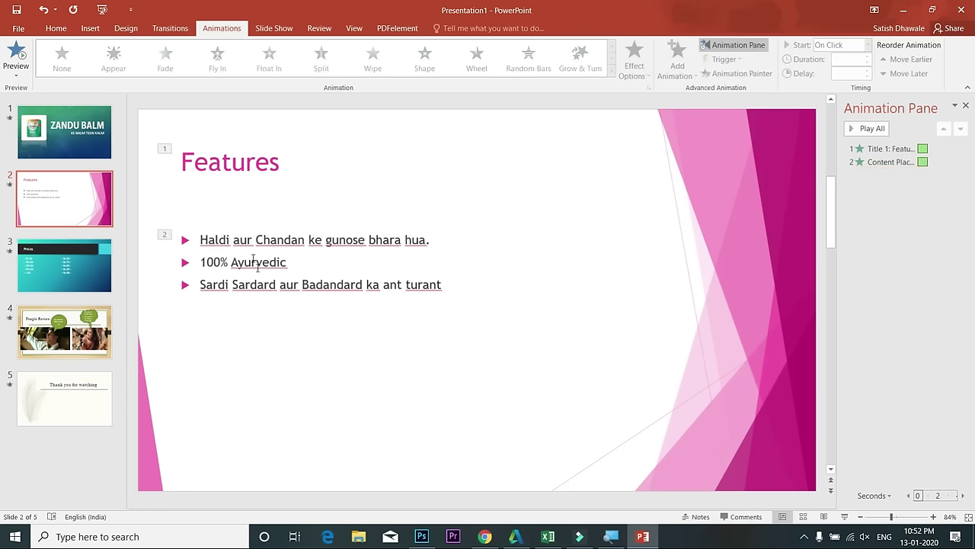
{"action": "left_click", "coordinate": [269, 156]}
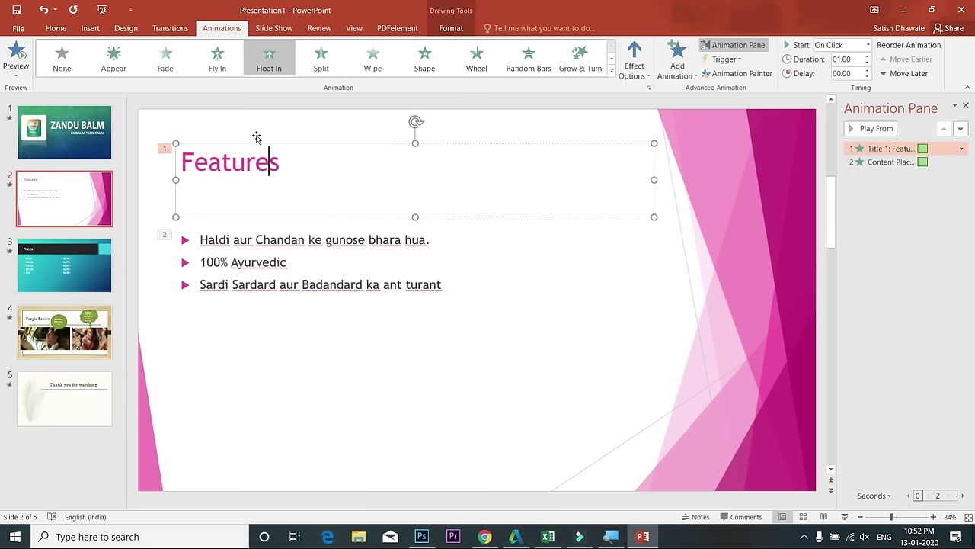
{"action": "left_click", "coordinate": [752, 78]}
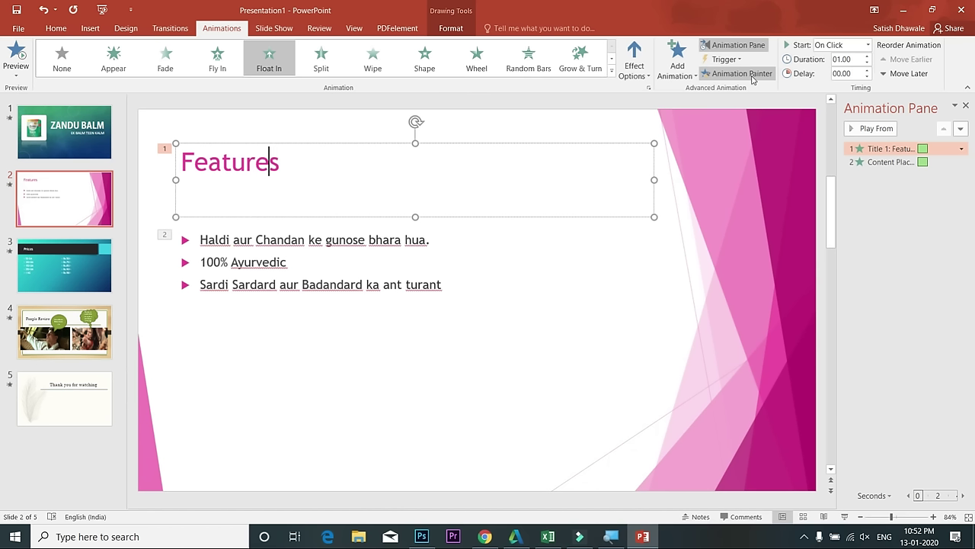
{"action": "left_click", "coordinate": [762, 99]}
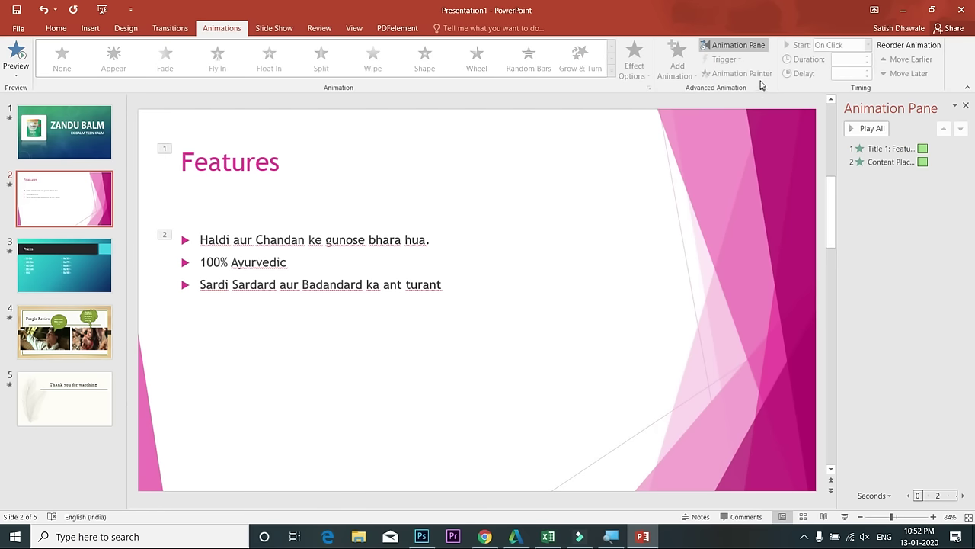
{"action": "left_click", "coordinate": [262, 167]}
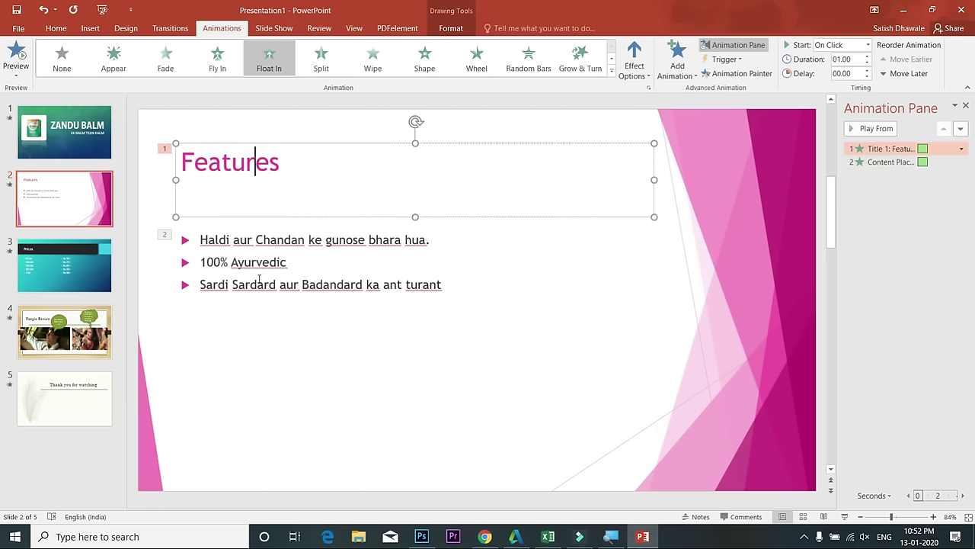
{"action": "left_click", "coordinate": [258, 283]}
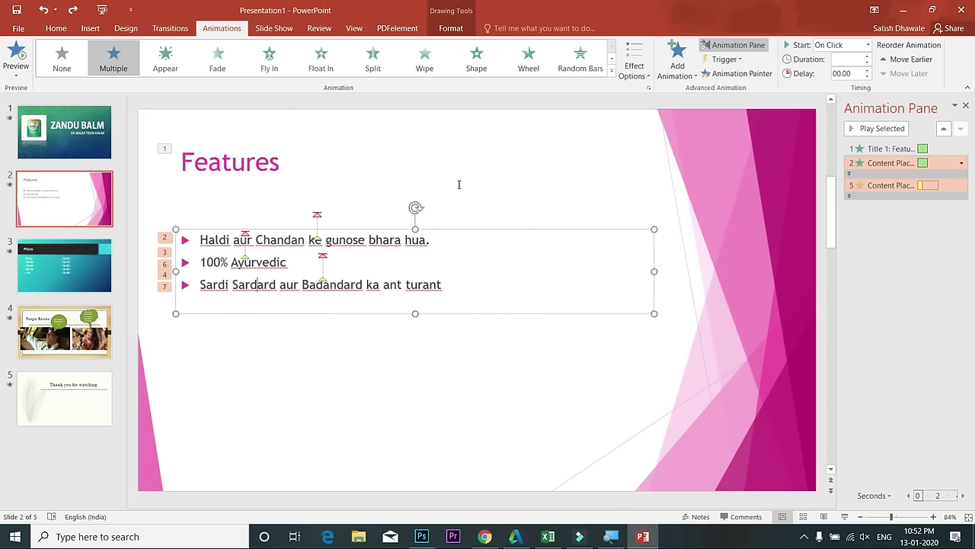
{"action": "left_click", "coordinate": [279, 387]}
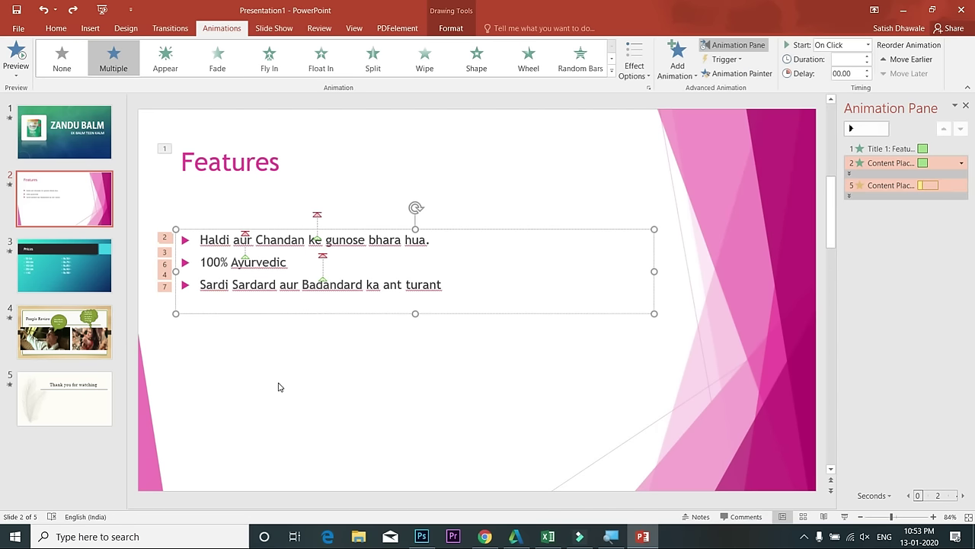
{"action": "left_click", "coordinate": [231, 167]}
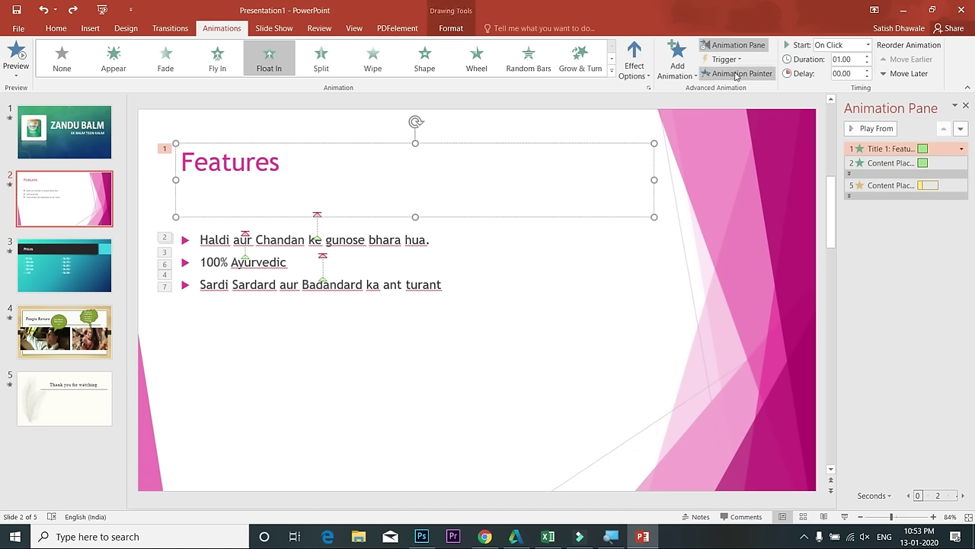
{"action": "left_click", "coordinate": [736, 74]}
{"action": "left_click", "coordinate": [217, 258]}
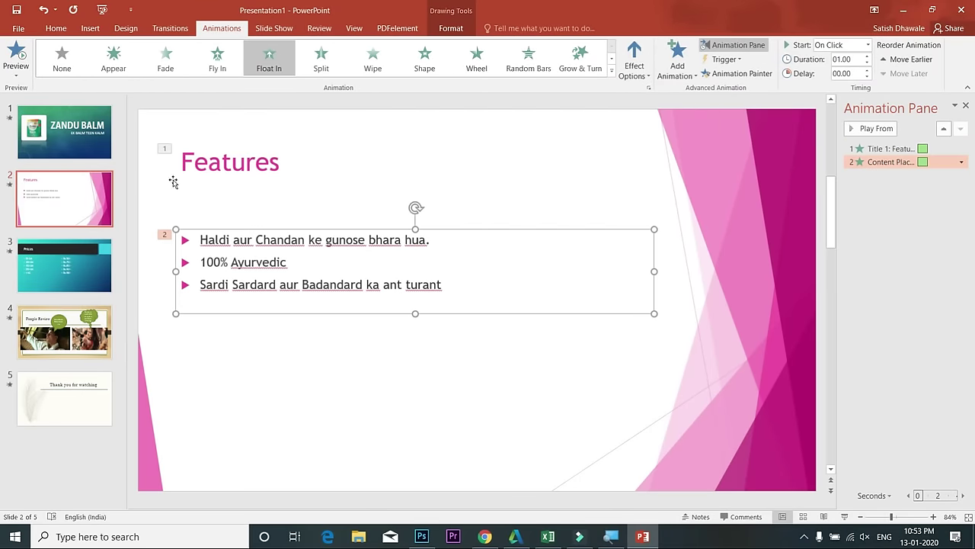
{"action": "left_click", "coordinate": [221, 163]}
{"action": "key", "text": "ctrl+z"}
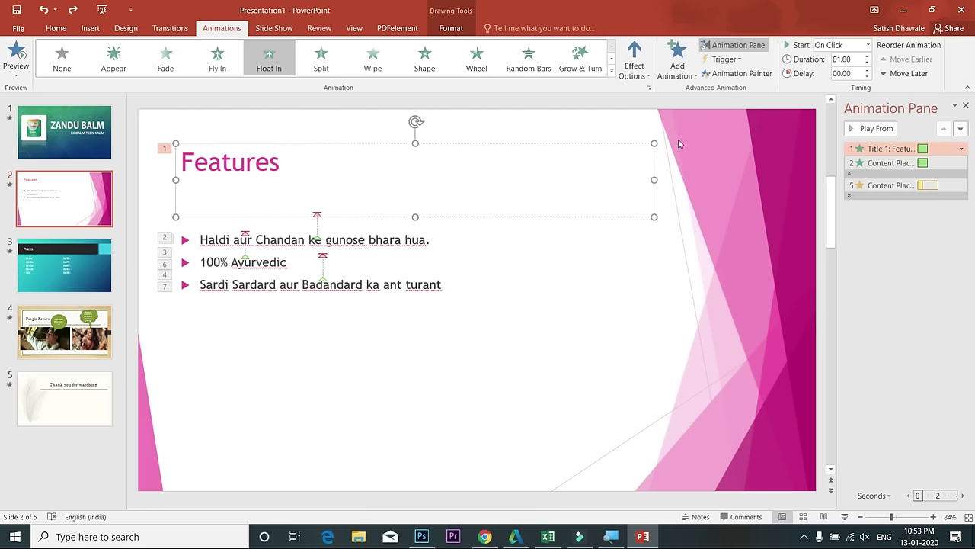
{"action": "left_click", "coordinate": [896, 276]}
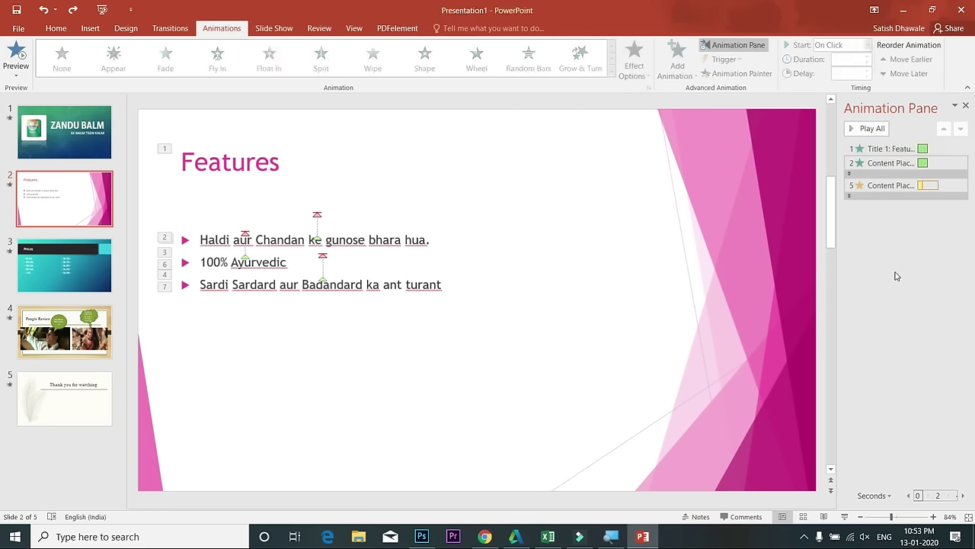
{"action": "left_click", "coordinate": [898, 151]}
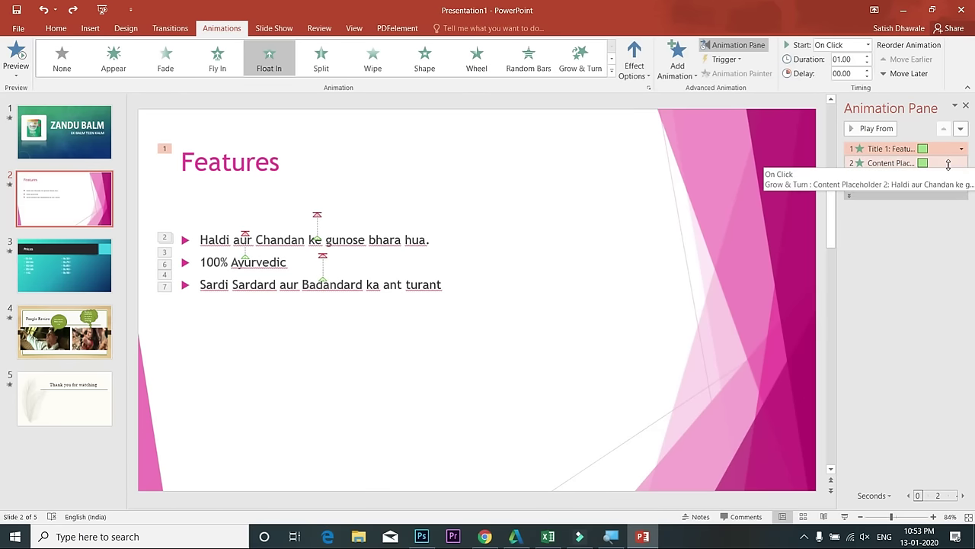
{"action": "left_click", "coordinate": [241, 186]}
Set the Features bullets' entrance and Wave animations to Start With Previous
{"action": "left_click", "coordinate": [246, 256]}
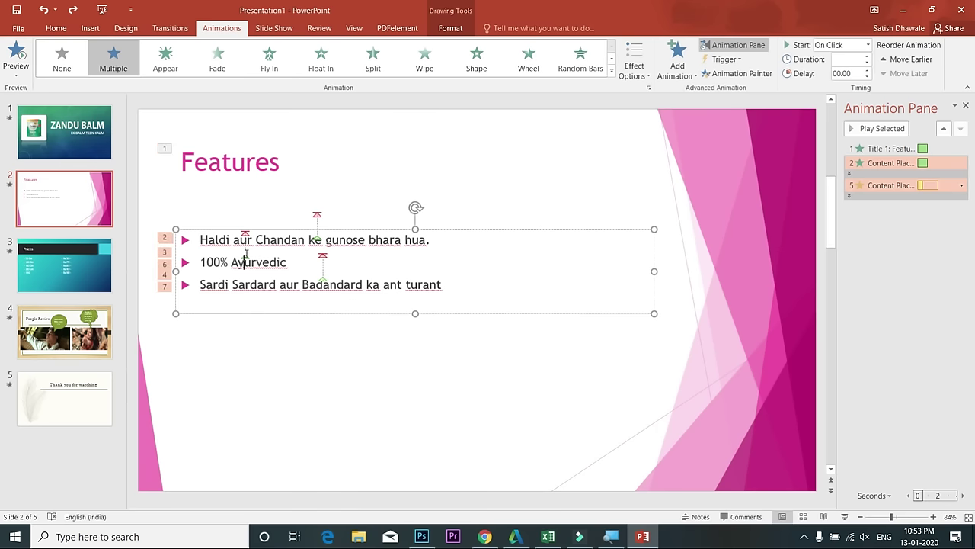
{"action": "left_click", "coordinate": [246, 163]}
{"action": "left_click", "coordinate": [242, 285]}
{"action": "left_click", "coordinate": [258, 165]}
{"action": "left_click", "coordinate": [259, 253]}
{"action": "left_click", "coordinate": [270, 169]}
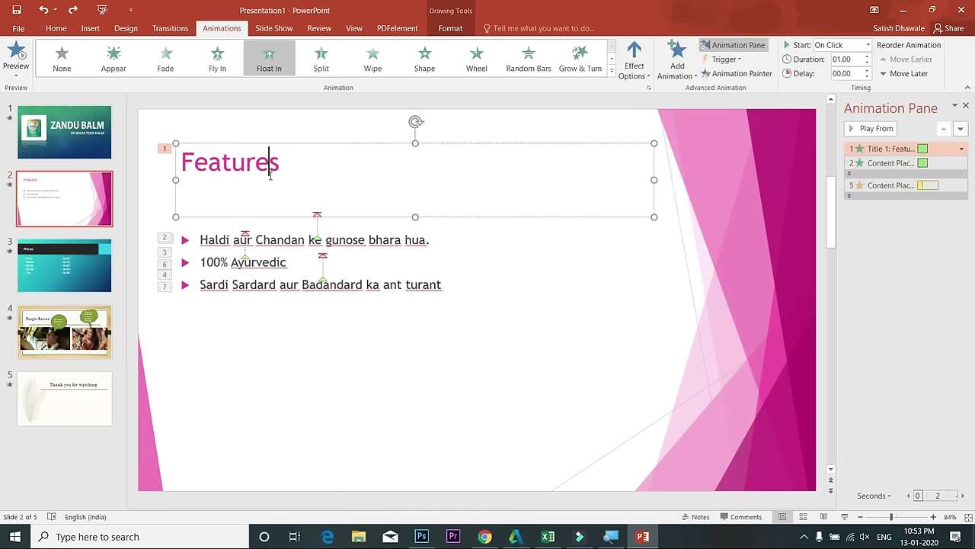
{"action": "left_click", "coordinate": [428, 291]}
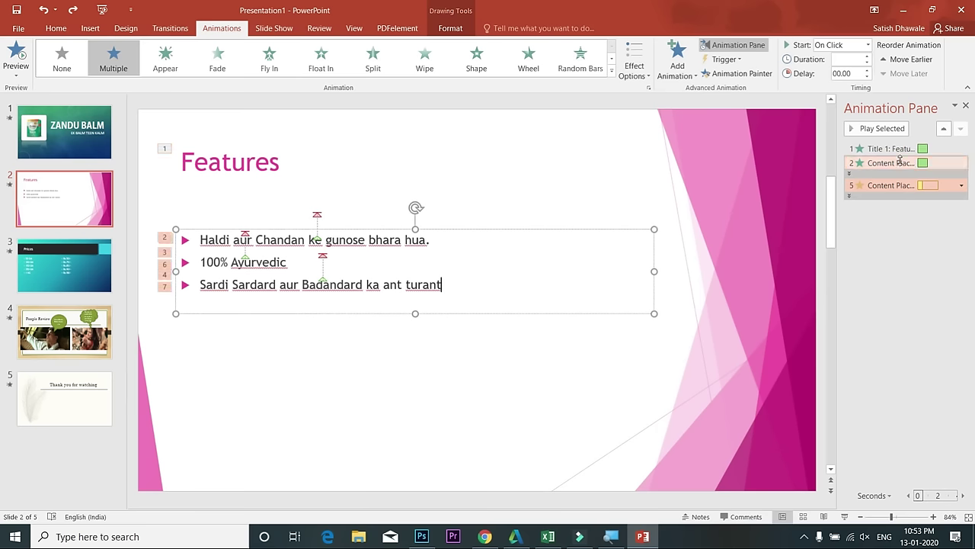
{"action": "left_click", "coordinate": [961, 186]}
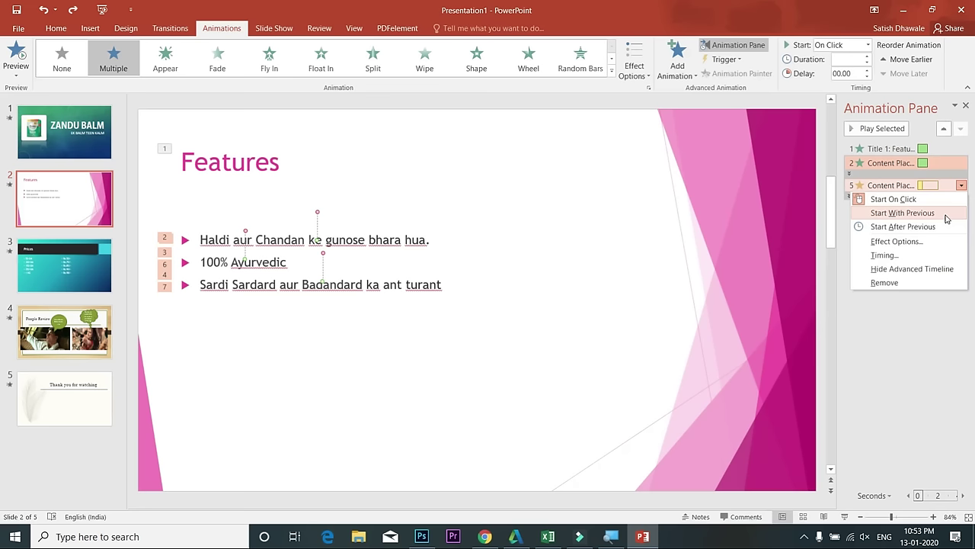
{"action": "left_click", "coordinate": [943, 215]}
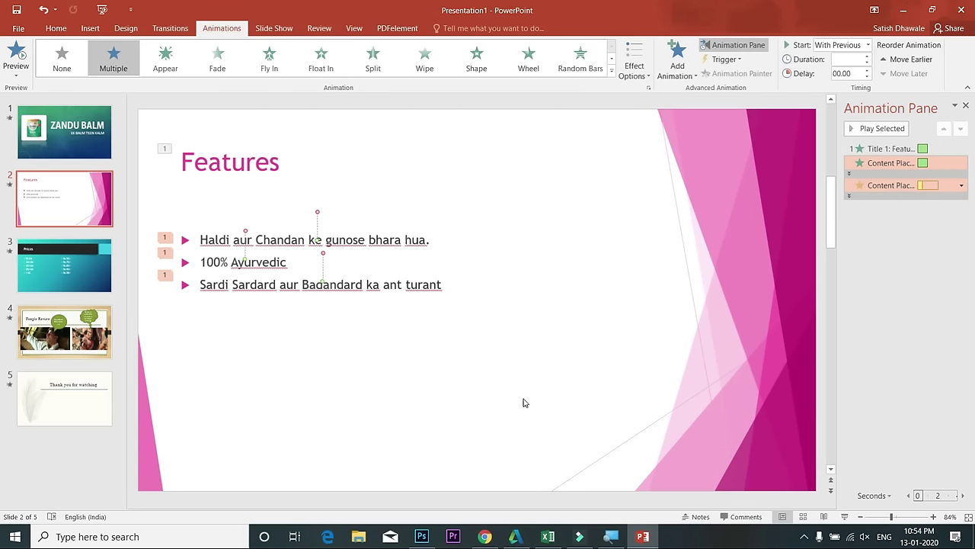
{"action": "left_click", "coordinate": [524, 403]}
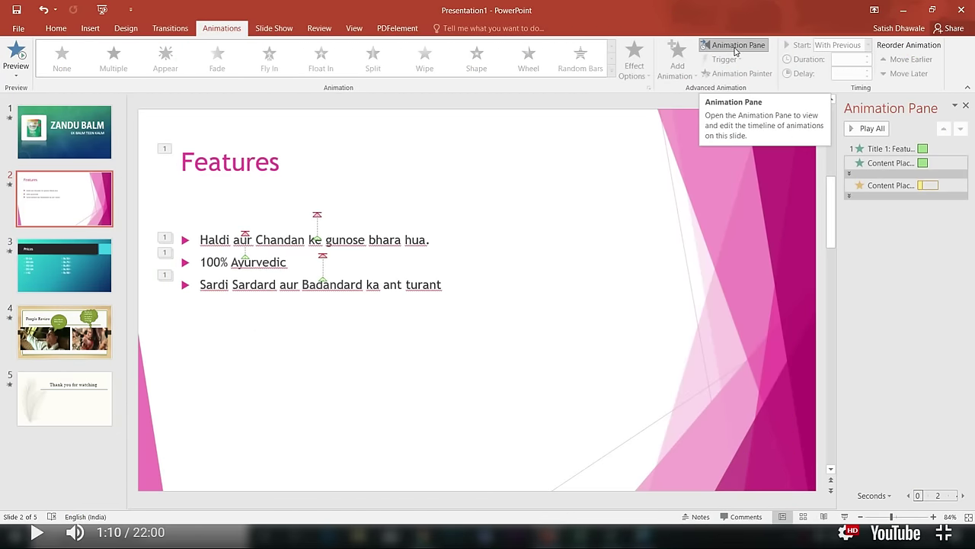
Give the Features title animation a Delay of 01.00 second
{"action": "left_click", "coordinate": [375, 258]}
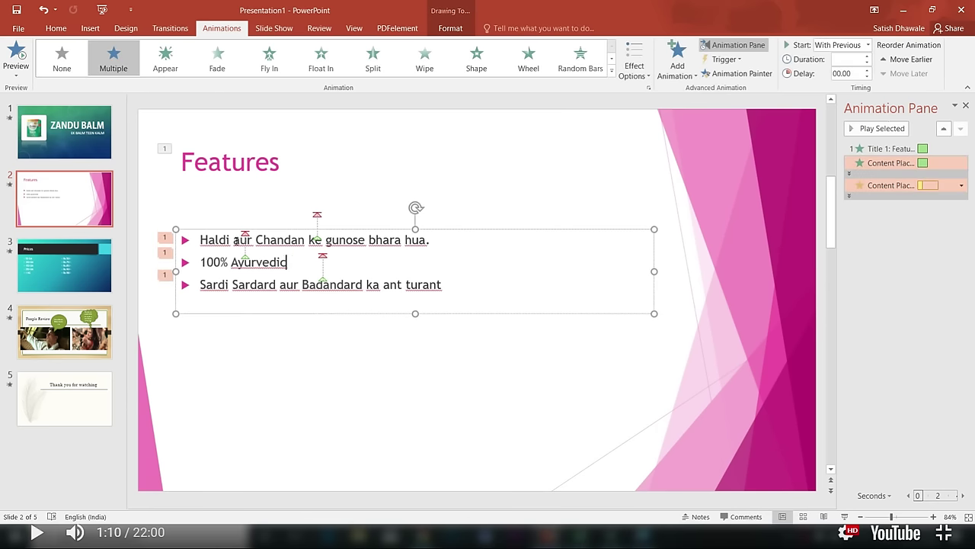
{"action": "left_click", "coordinate": [236, 163]}
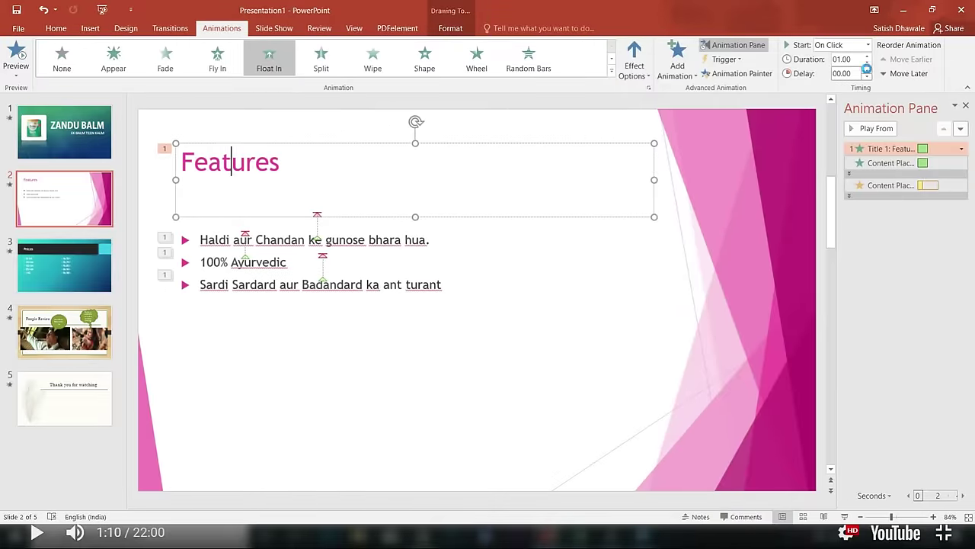
{"action": "left_click", "coordinate": [868, 70]}
{"action": "left_click", "coordinate": [868, 77]}
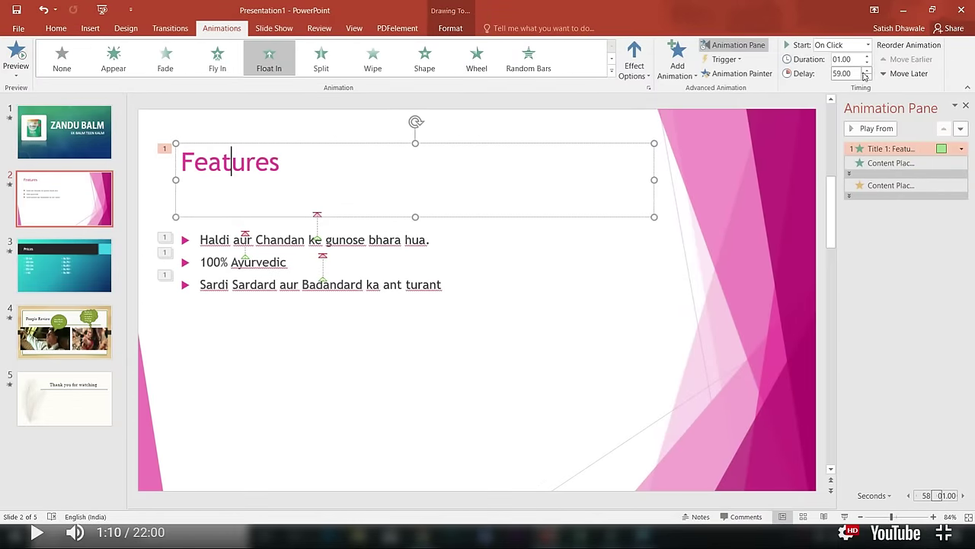
{"action": "double_click", "coordinate": [845, 73]}
{"action": "type", "text": "1"}
{"action": "key", "text": "Return"}
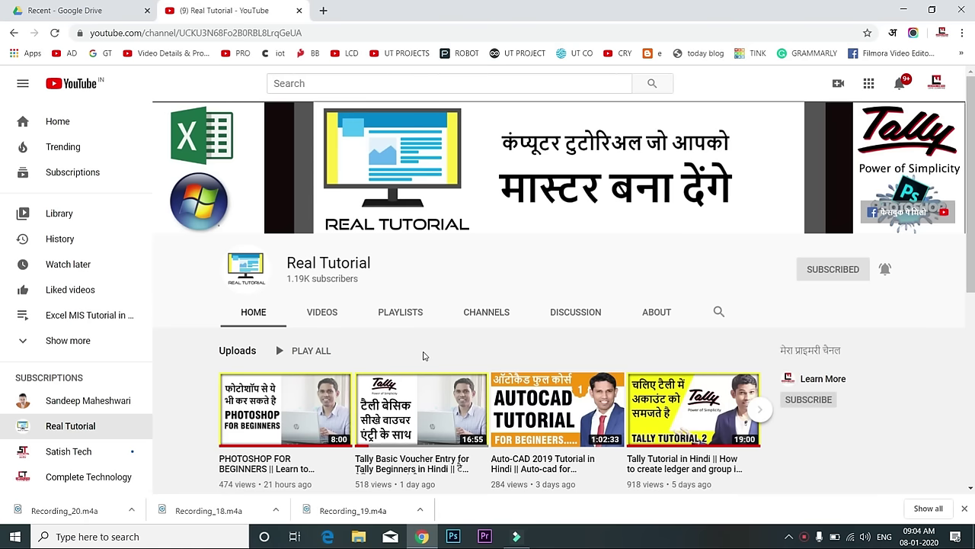
Switch the Real Tutorial channel page to its PLAYLISTS tab
{"action": "left_click", "coordinate": [402, 317]}
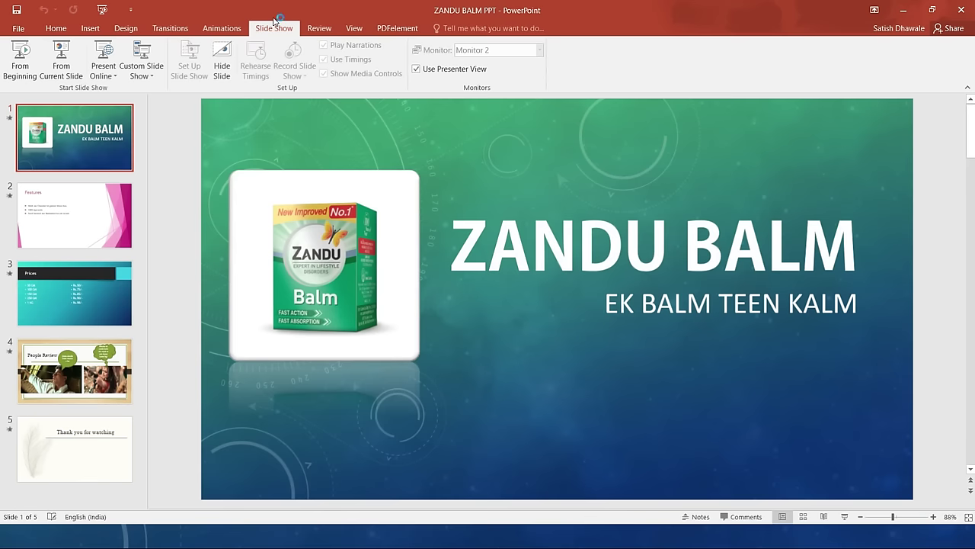
Play the slide show from the first slide, then end it with Esc
{"action": "key", "text": "super+plus"}
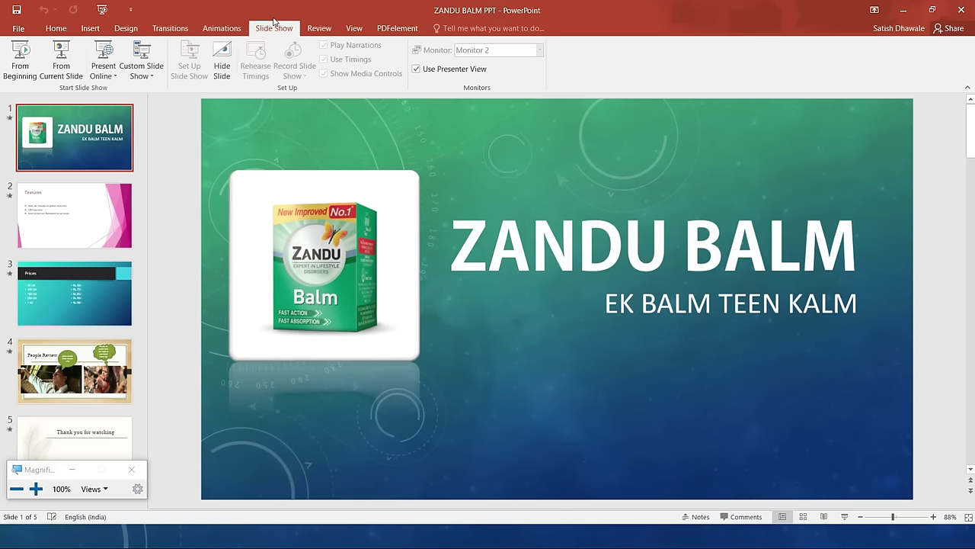
{"action": "key", "text": "super+plus"}
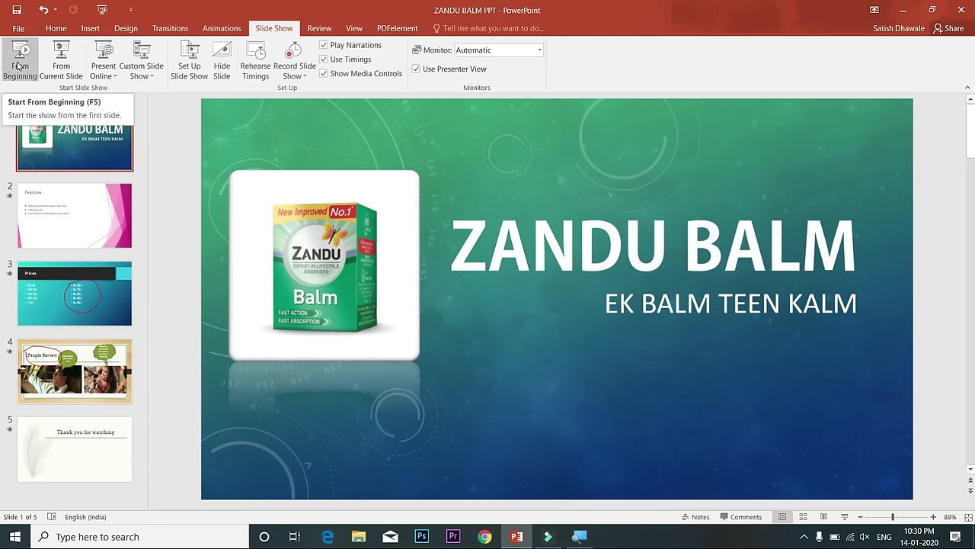
{"action": "left_click", "coordinate": [19, 65]}
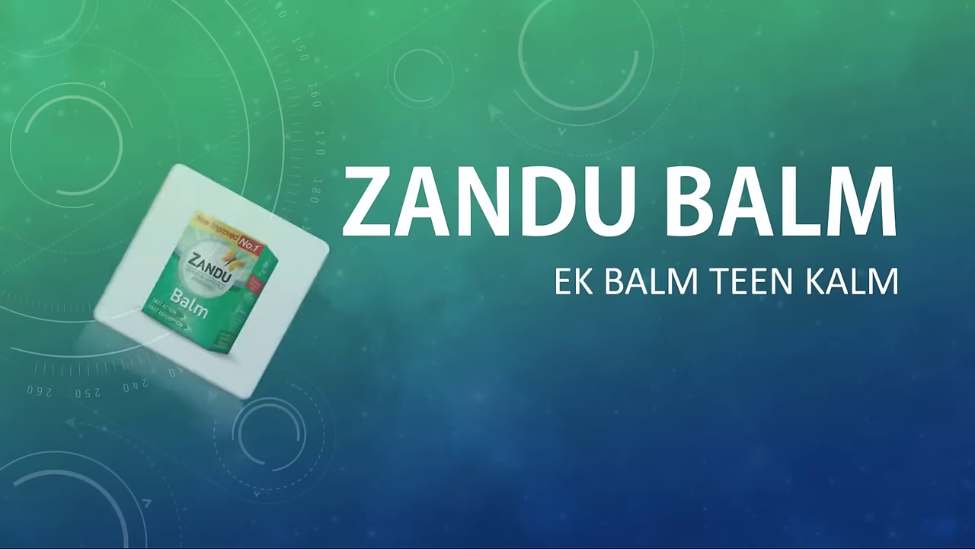
{"action": "key", "text": "Escape"}
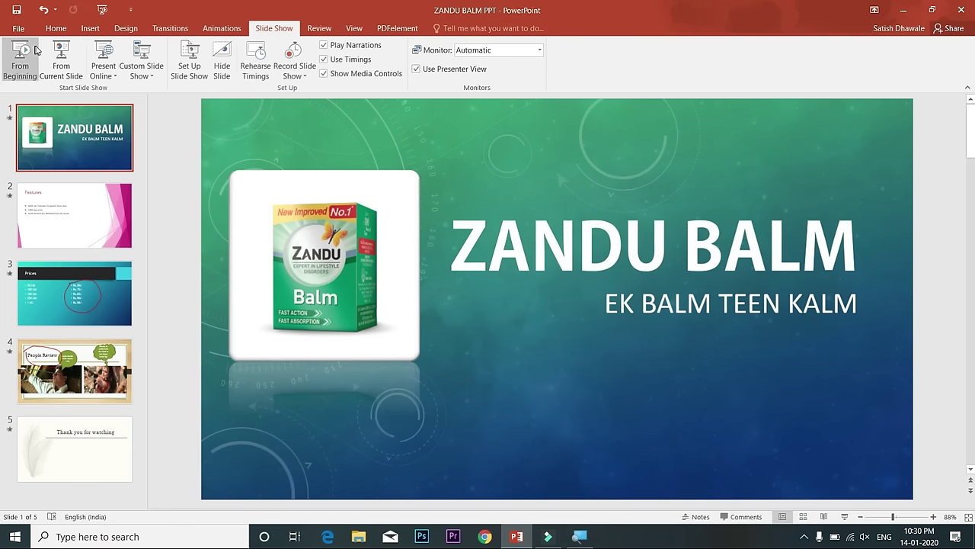
Run the show from the Prices slide, advance to People Review, then exit to editing
{"action": "left_click", "coordinate": [68, 284]}
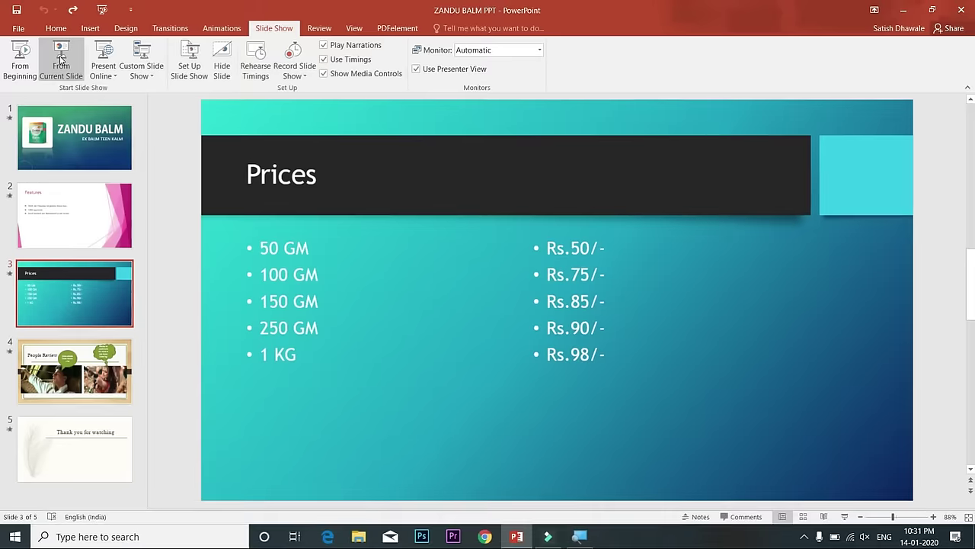
{"action": "left_click", "coordinate": [61, 66]}
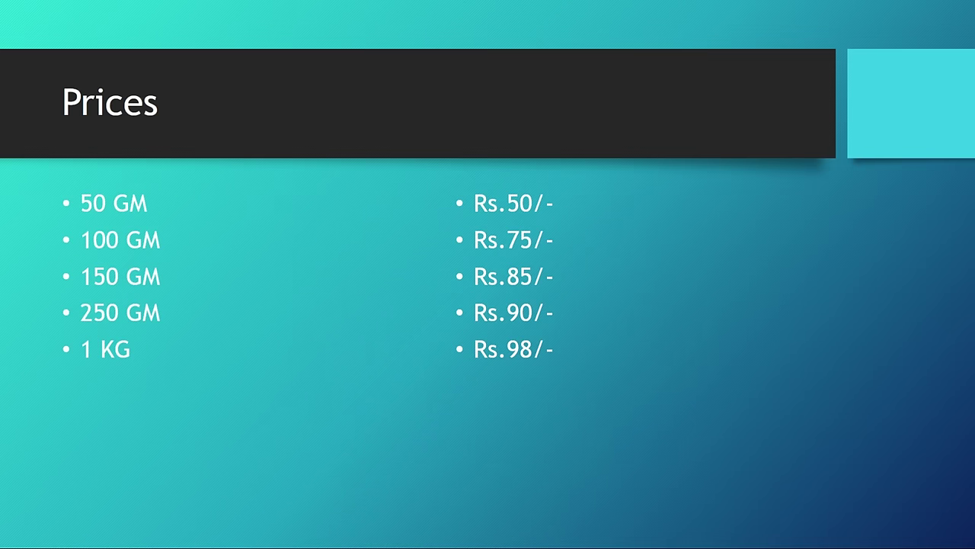
{"action": "key", "text": "Right"}
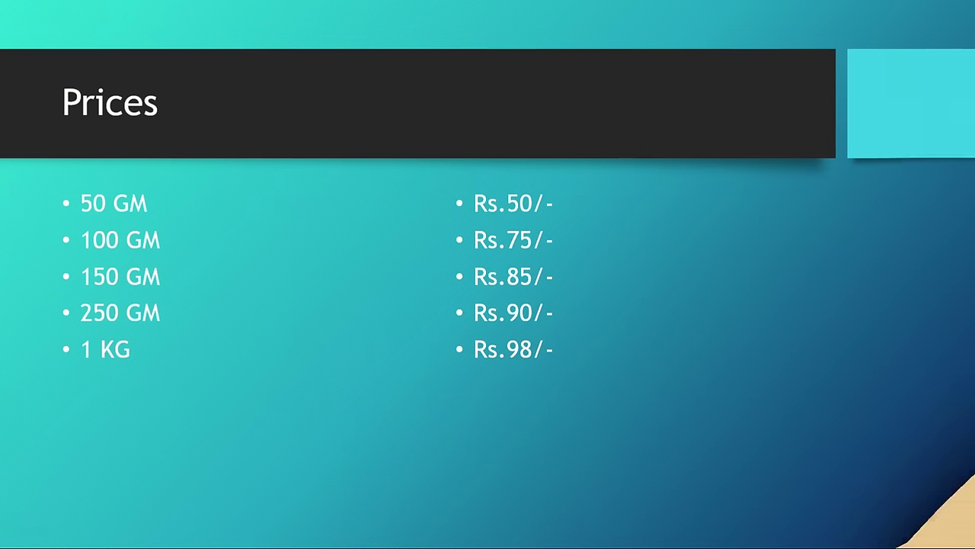
{"action": "key", "text": "Escape"}
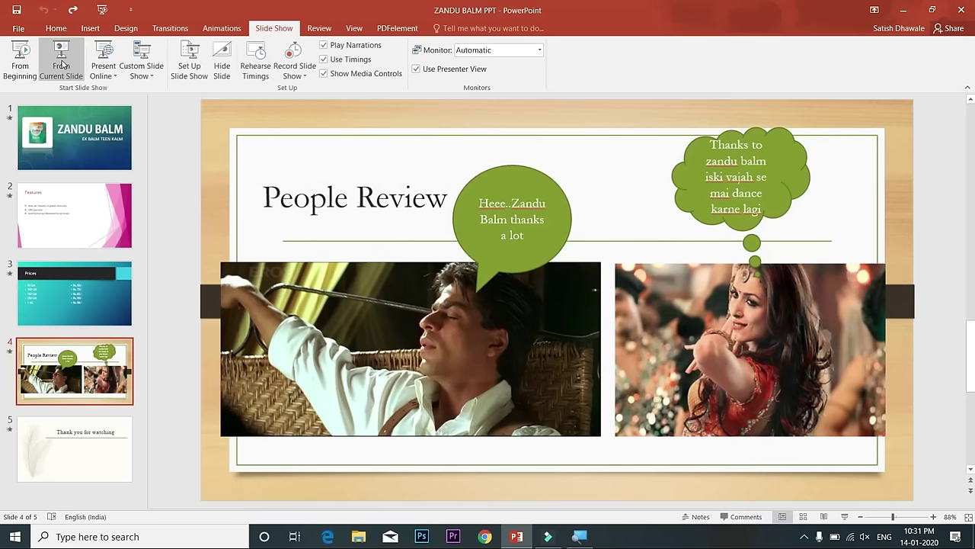
{"action": "left_click", "coordinate": [113, 447]}
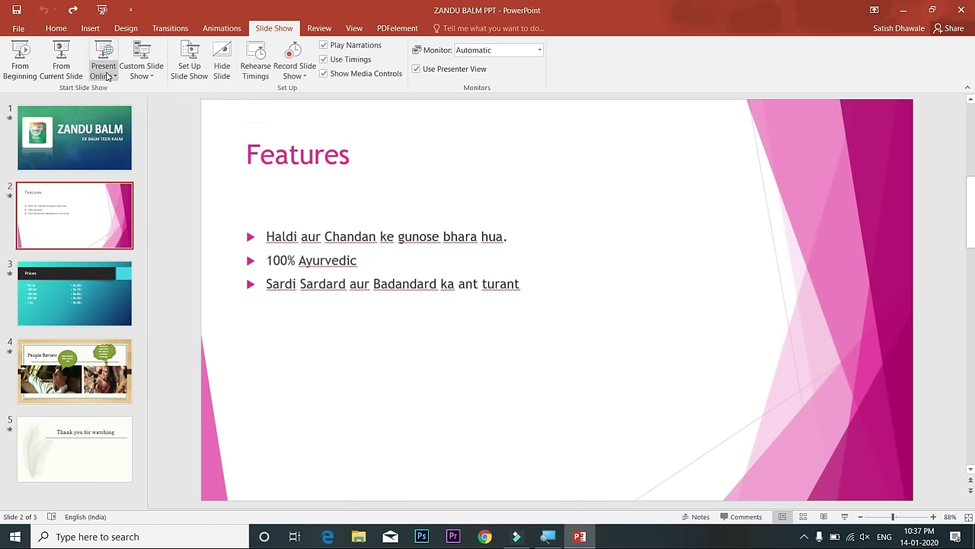
Present online via Office Presentation Service with viewer downloads enabled, then open the link in the browser
{"action": "left_click", "coordinate": [112, 76]}
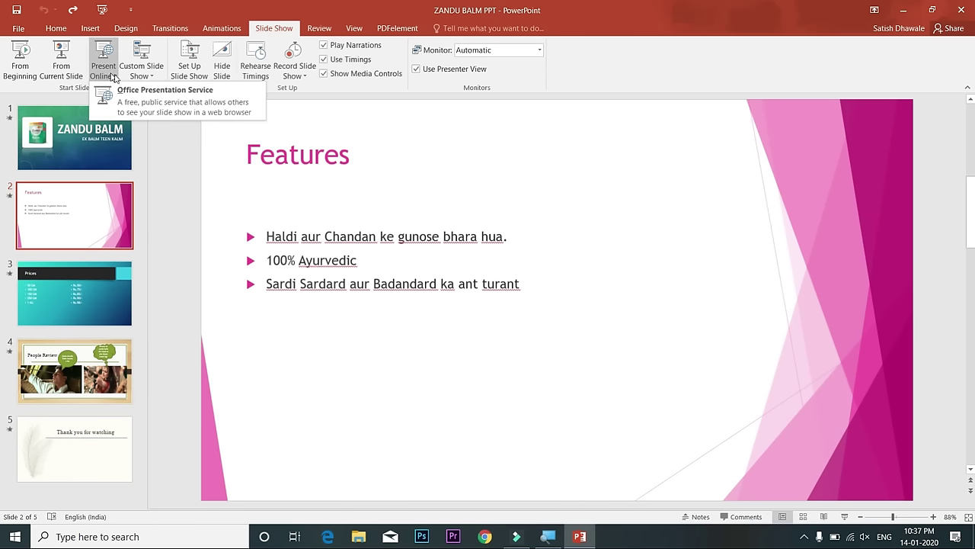
{"action": "left_click", "coordinate": [161, 102]}
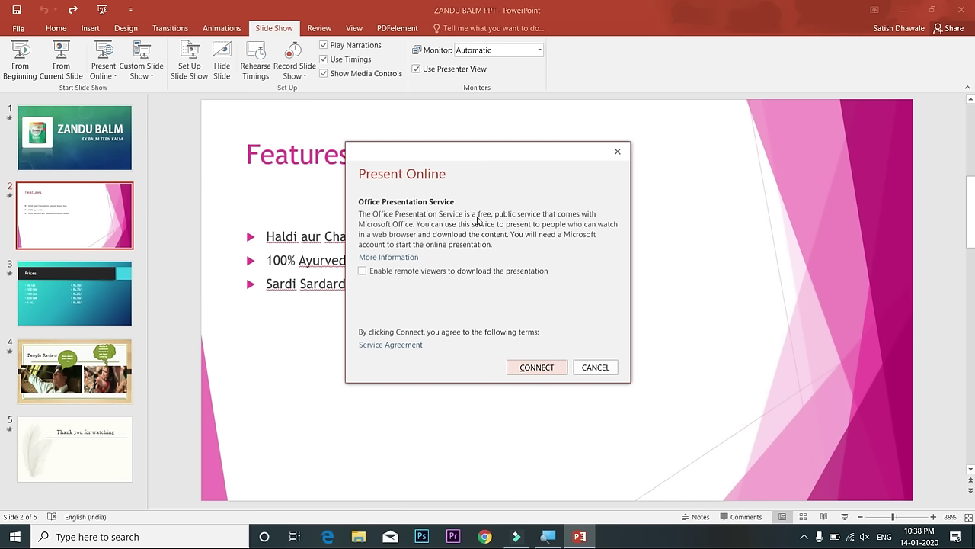
{"action": "left_click", "coordinate": [369, 276]}
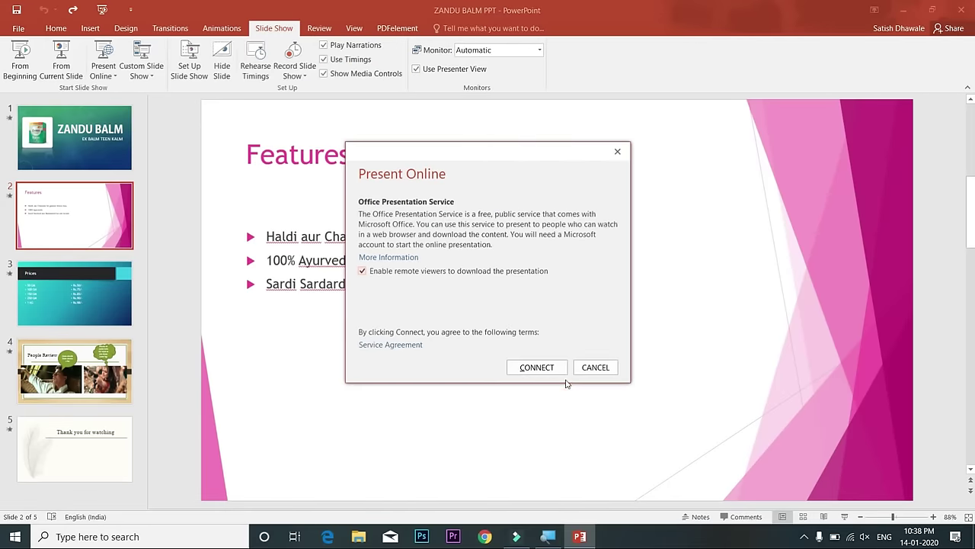
{"action": "left_click", "coordinate": [547, 370]}
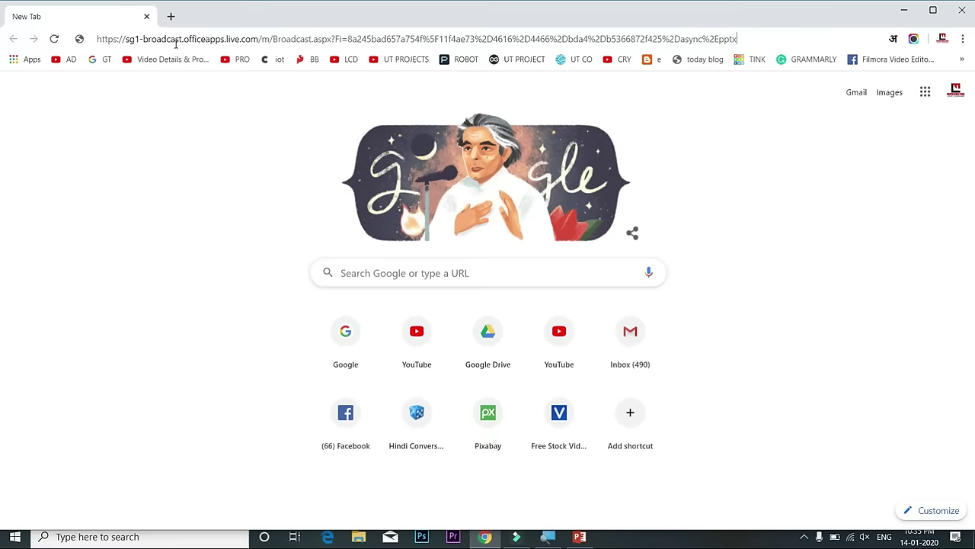
{"action": "key", "text": "Return"}
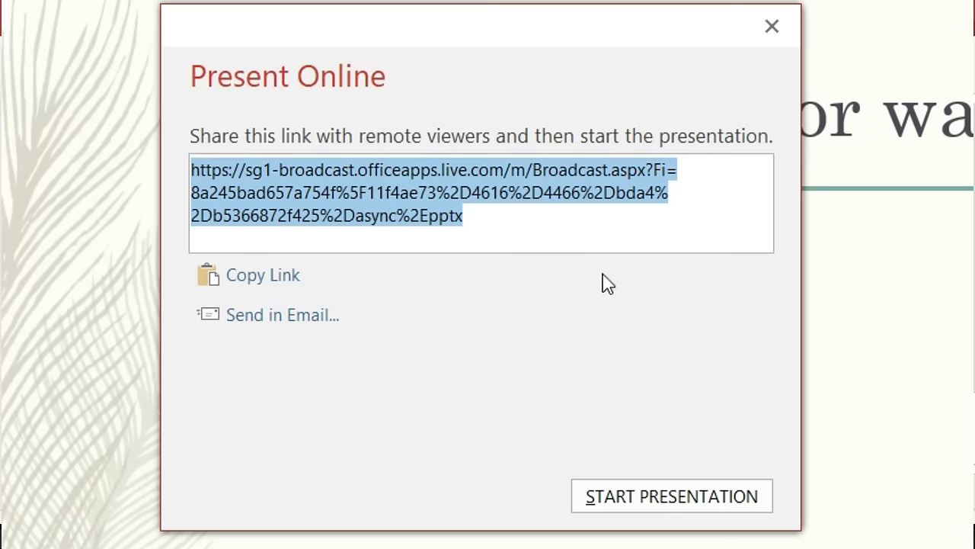
{"action": "key", "text": "alt+Tab"}
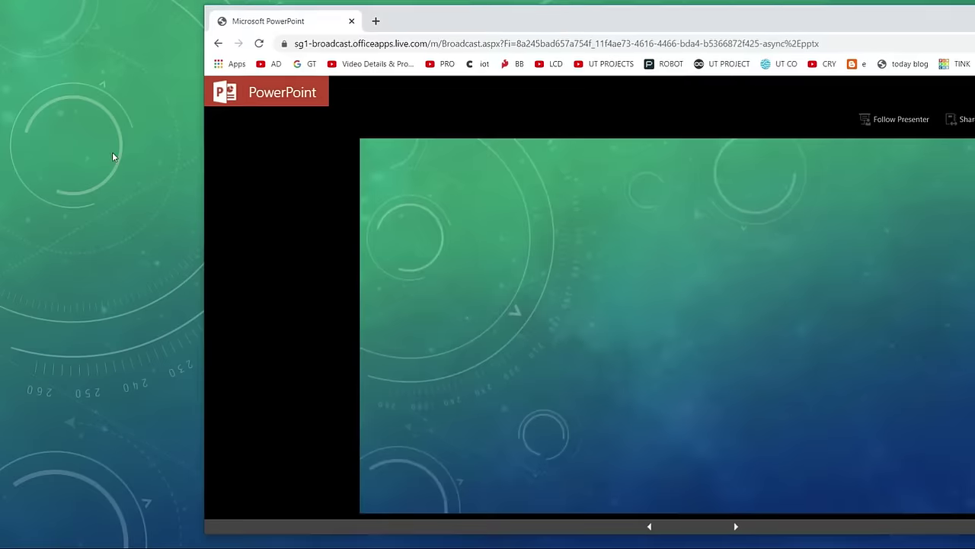
Advance the browser broadcast to the Features slide
{"action": "left_click", "coordinate": [104, 263]}
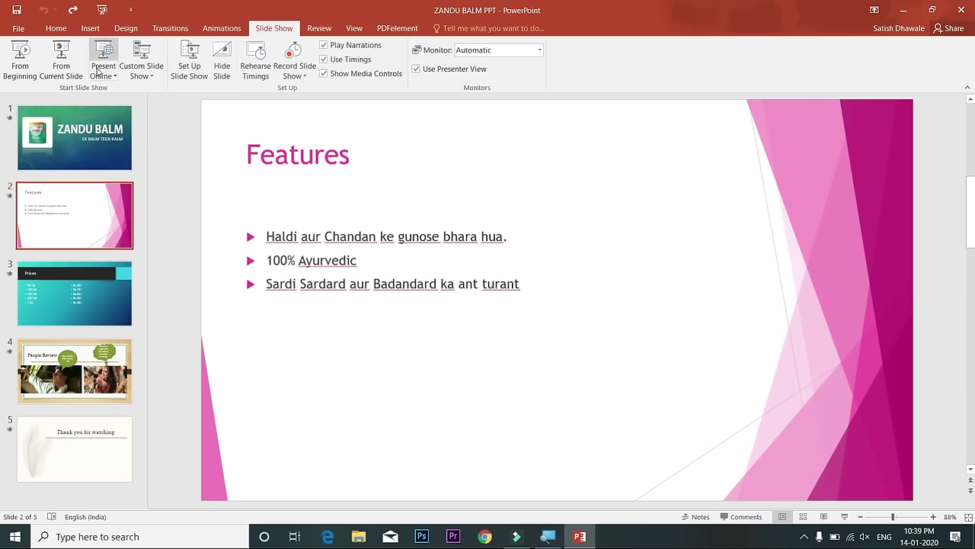
Start a new custom show and name it 'Short PPT'
{"action": "left_click", "coordinate": [140, 76]}
{"action": "left_click", "coordinate": [140, 76]}
{"action": "left_click", "coordinate": [140, 76]}
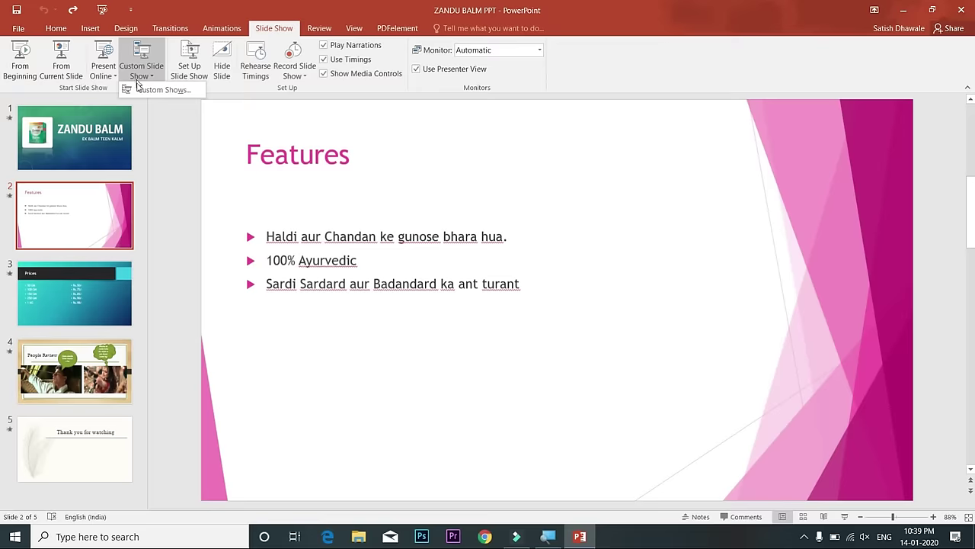
{"action": "left_click", "coordinate": [145, 91]}
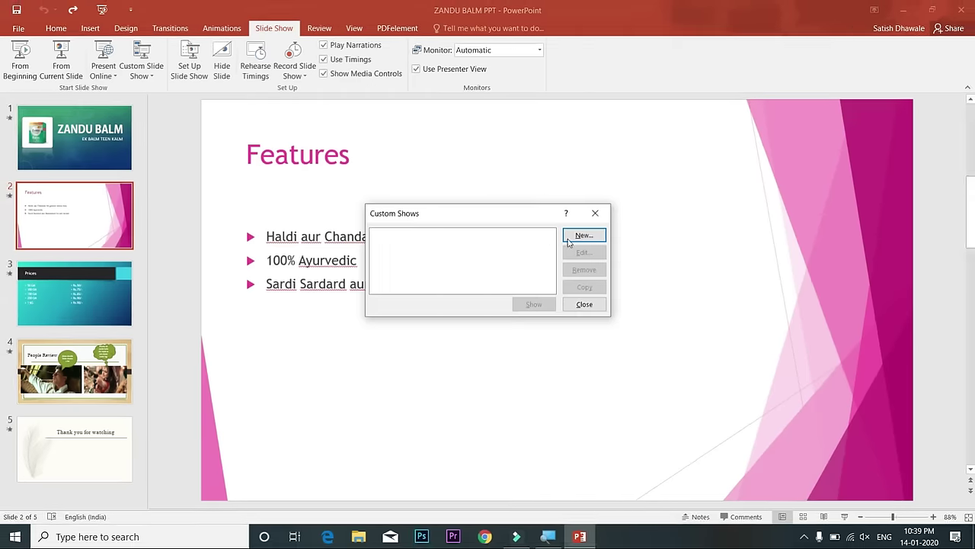
{"action": "left_click", "coordinate": [582, 236]}
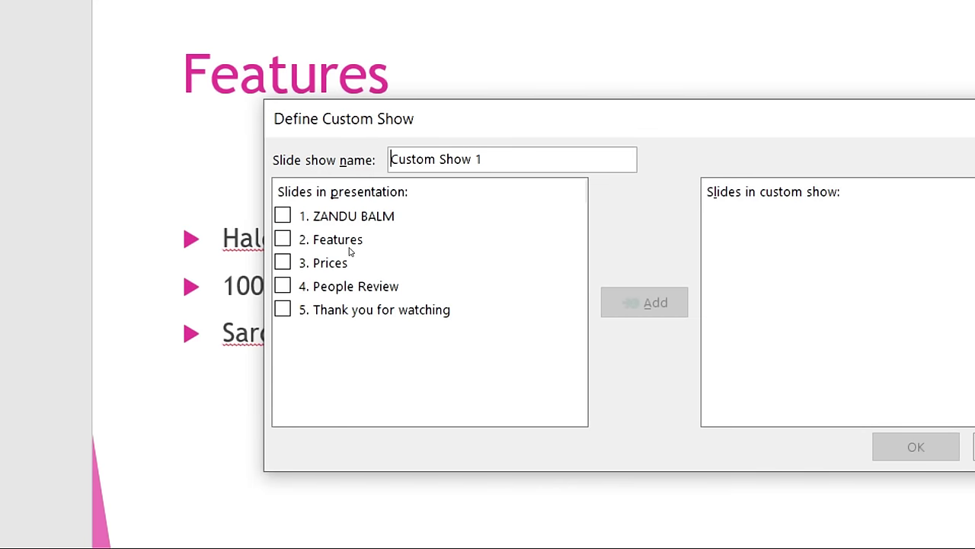
{"action": "key", "text": "ctrl+a"}
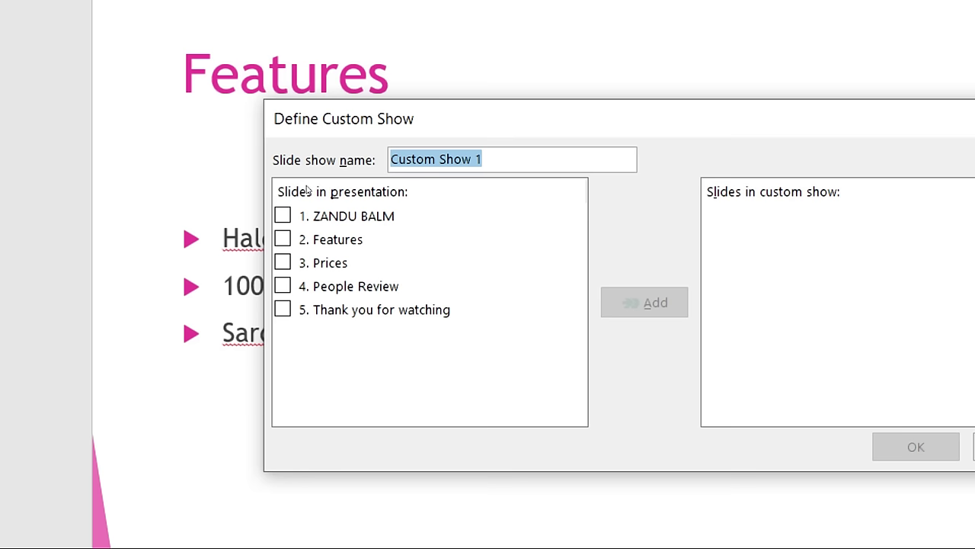
{"action": "key", "text": "BackSpace"}
{"action": "type", "text": "Short P"}
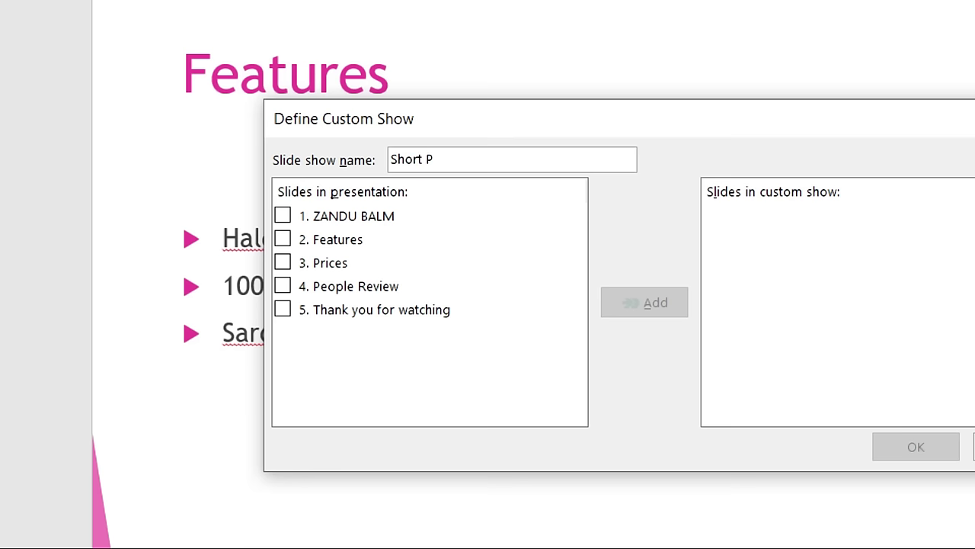
{"action": "type", "text": "PT"}
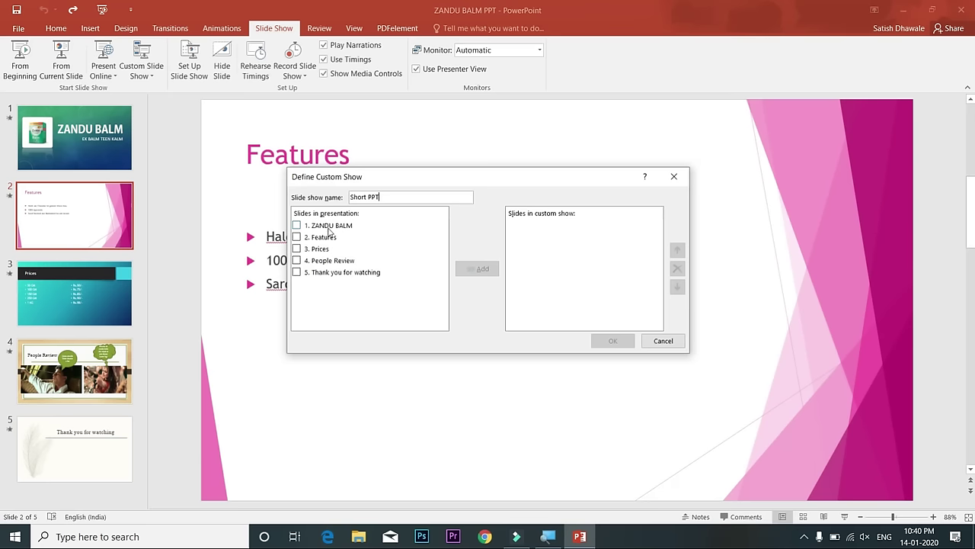
Add the ZANDU BALM, Prices and Thank you for watching slides, save, and play Short PPT
{"action": "left_click", "coordinate": [296, 225]}
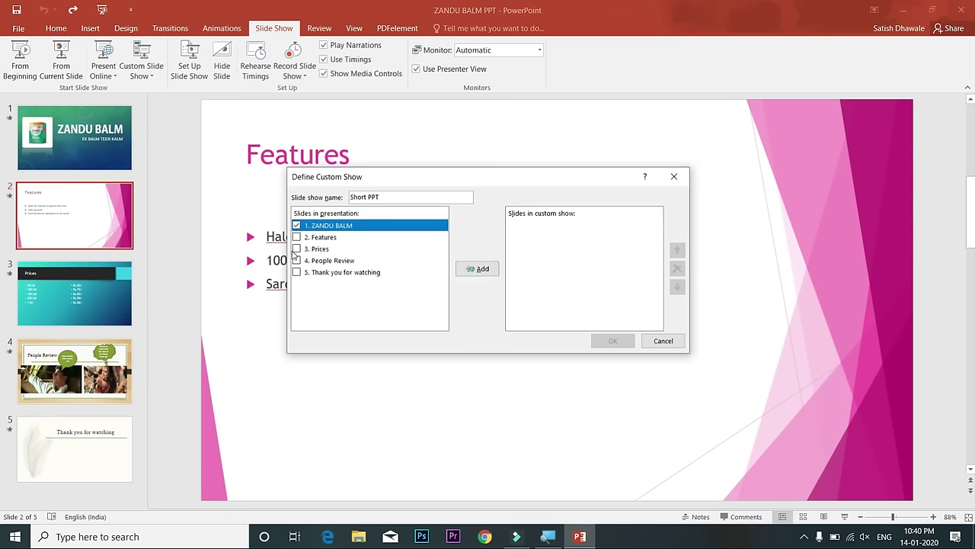
{"action": "left_click", "coordinate": [297, 249]}
{"action": "left_click", "coordinate": [297, 272]}
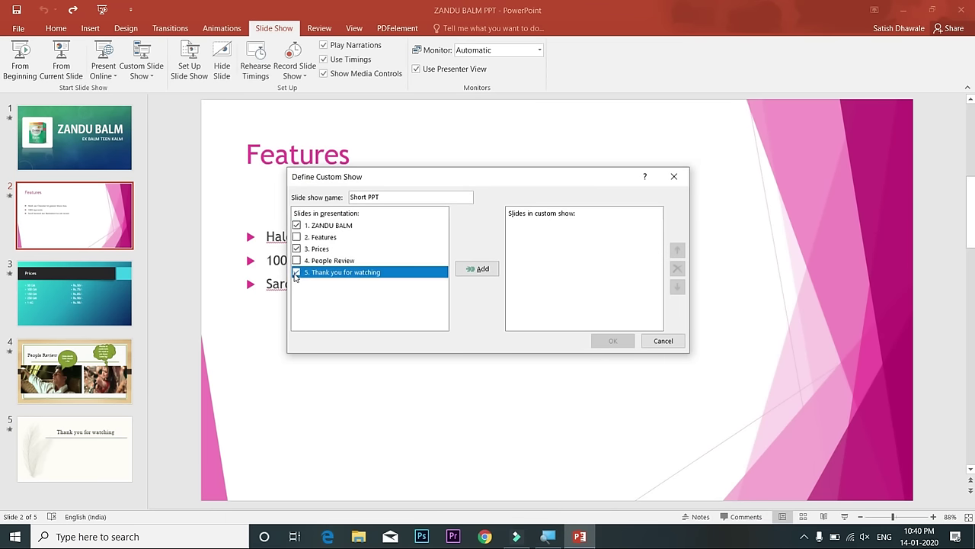
{"action": "left_click", "coordinate": [479, 269]}
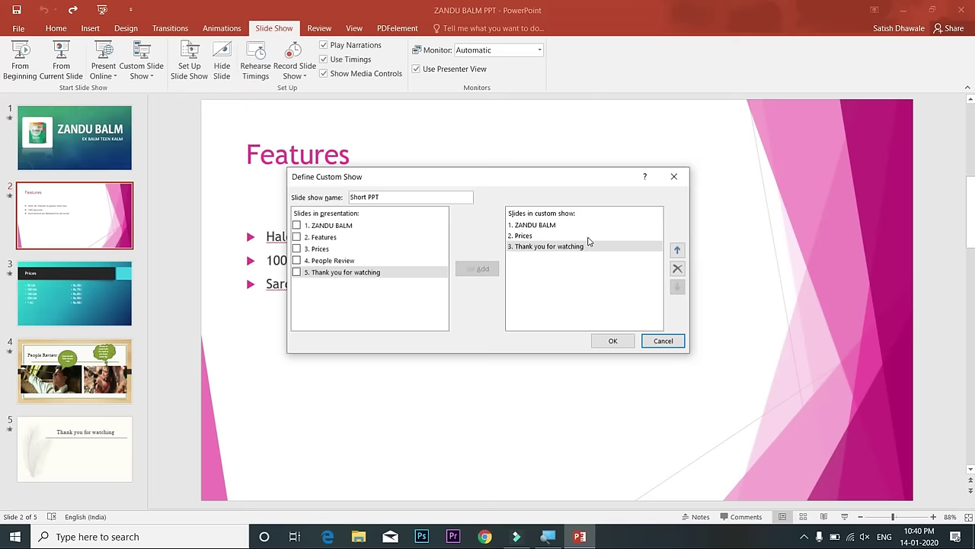
{"action": "left_click", "coordinate": [619, 343]}
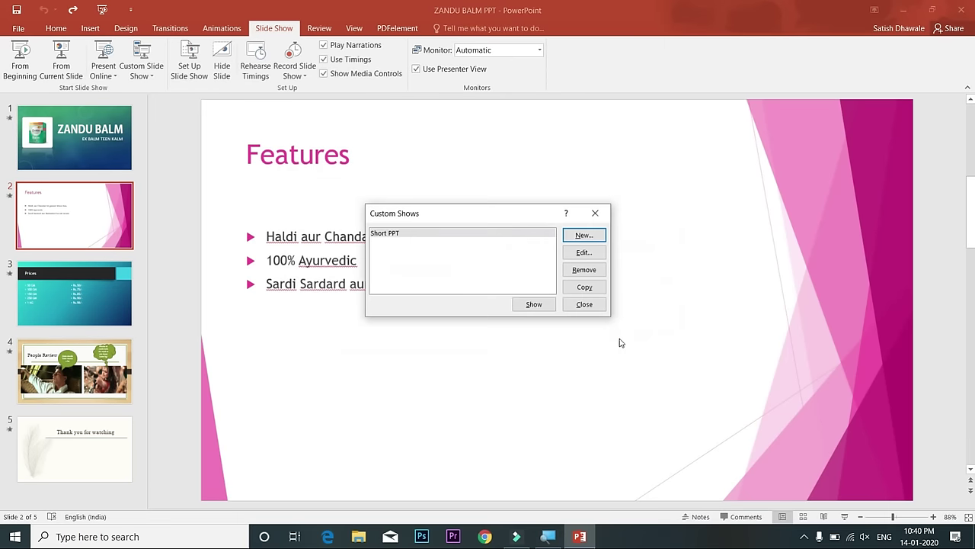
{"action": "left_click", "coordinate": [392, 238]}
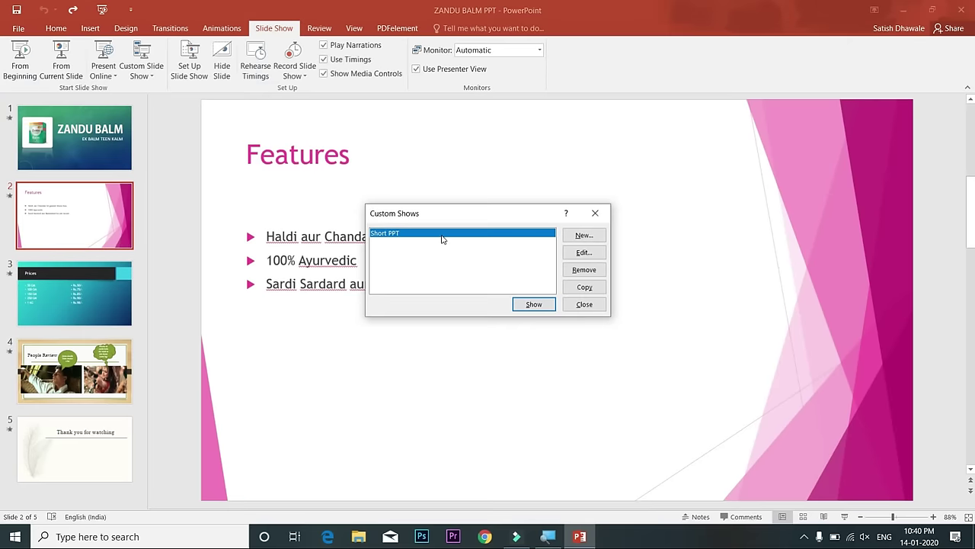
{"action": "left_click", "coordinate": [533, 306]}
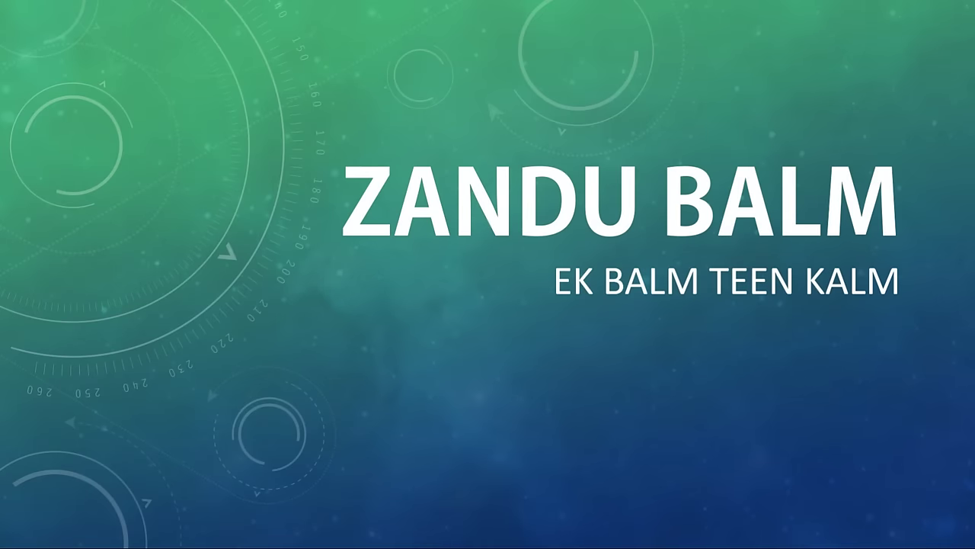
End the show, then review Short PPT's three slides in Custom Shows and close the dialogs
{"action": "key", "text": "Right"}
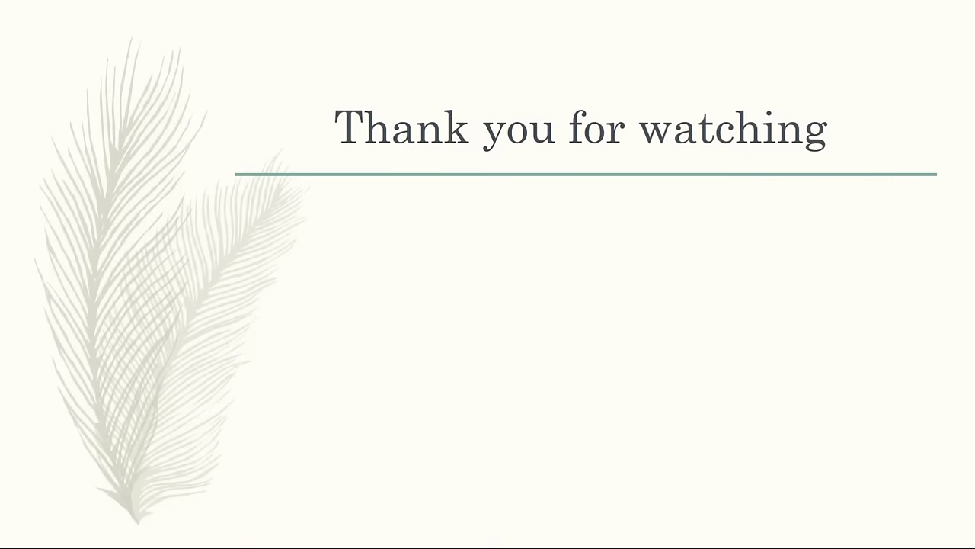
{"action": "key", "text": "Escape"}
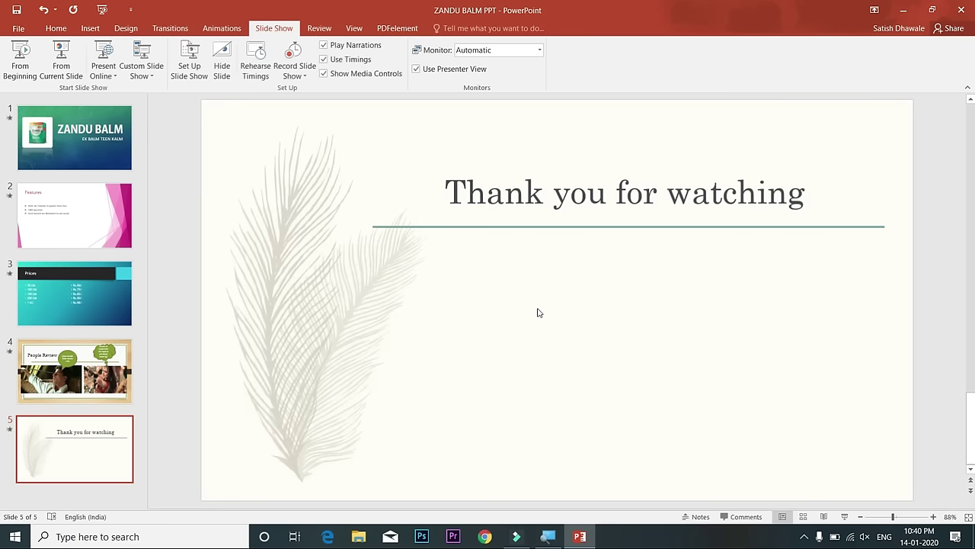
{"action": "left_click", "coordinate": [141, 79]}
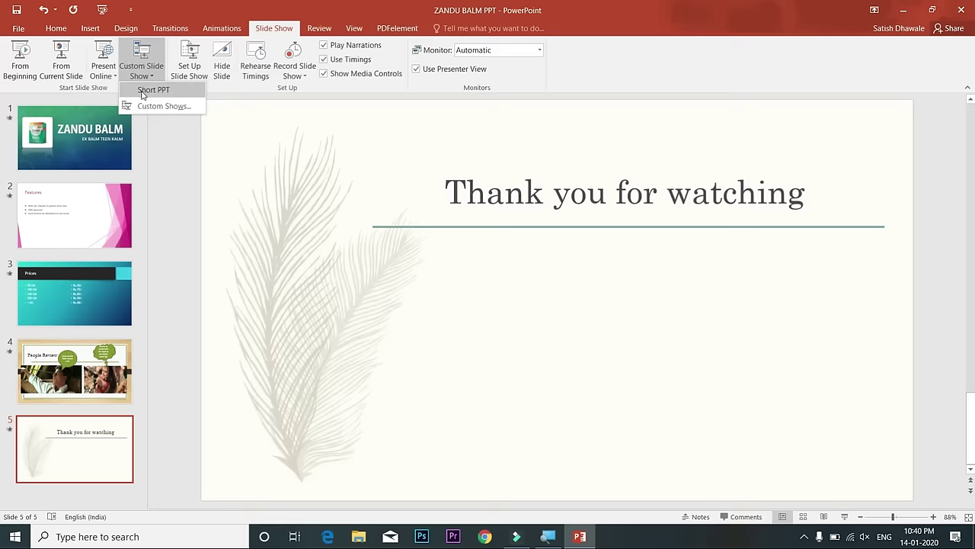
{"action": "left_click", "coordinate": [149, 107]}
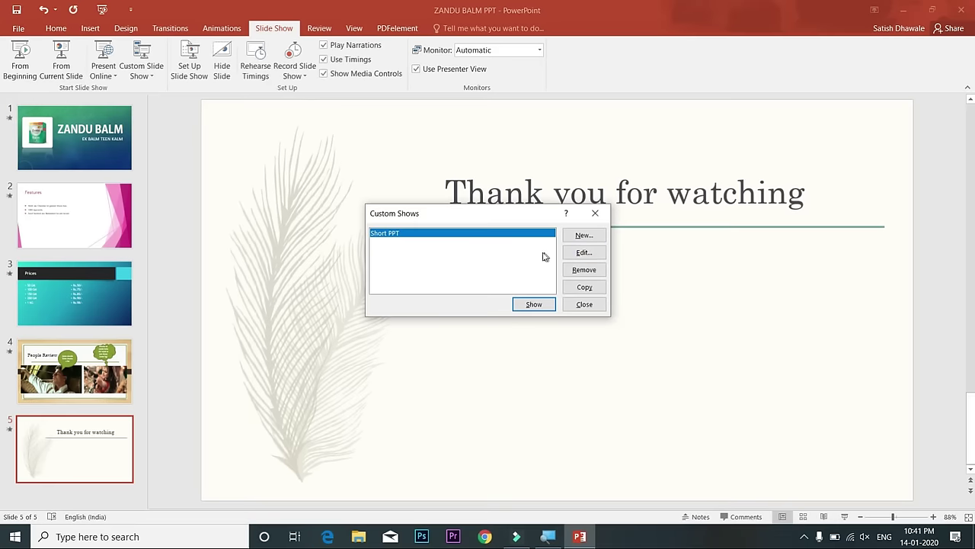
{"action": "left_click", "coordinate": [584, 252]}
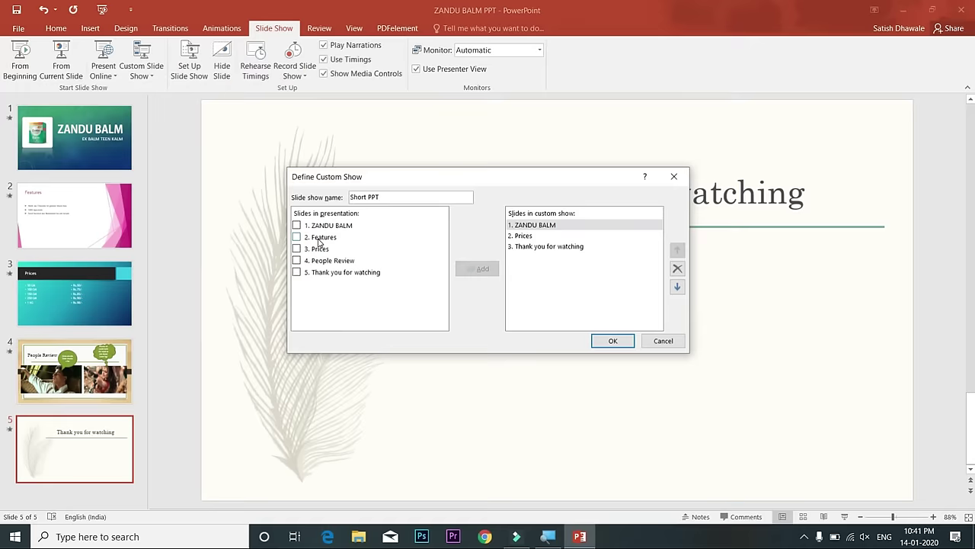
{"action": "key", "text": "Return"}
{"action": "key", "text": "Escape"}
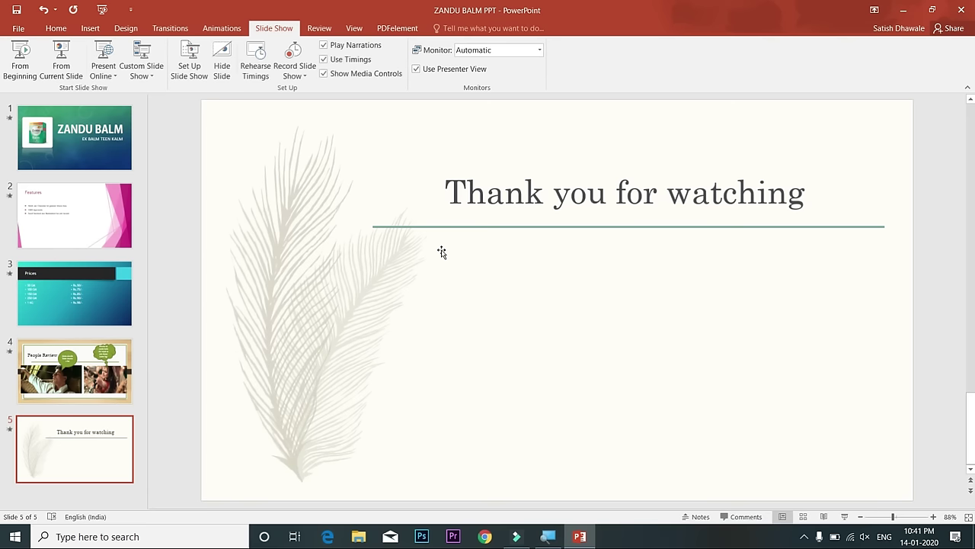
Hide the Features slide and run the show with F5 to confirm it is skipped
{"action": "left_click", "coordinate": [75, 214]}
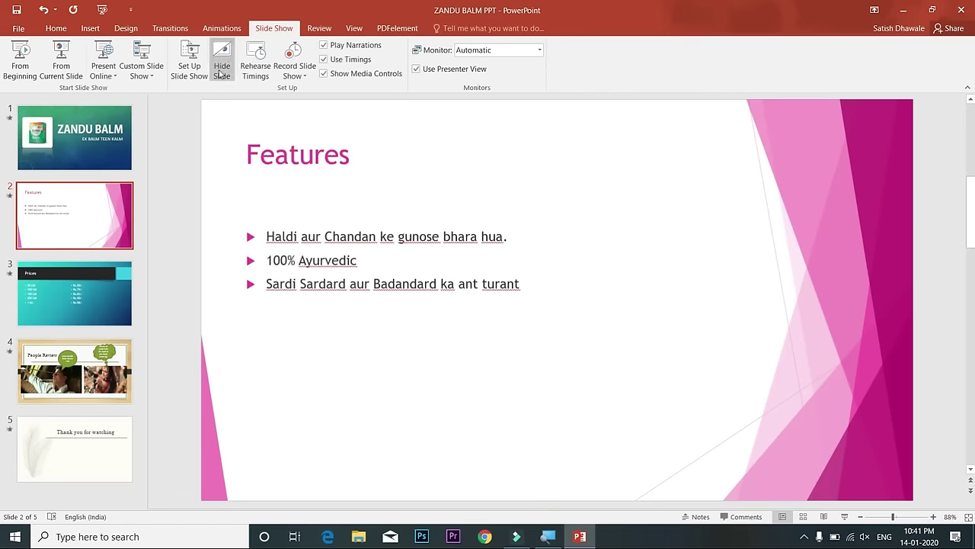
{"action": "left_click", "coordinate": [220, 74]}
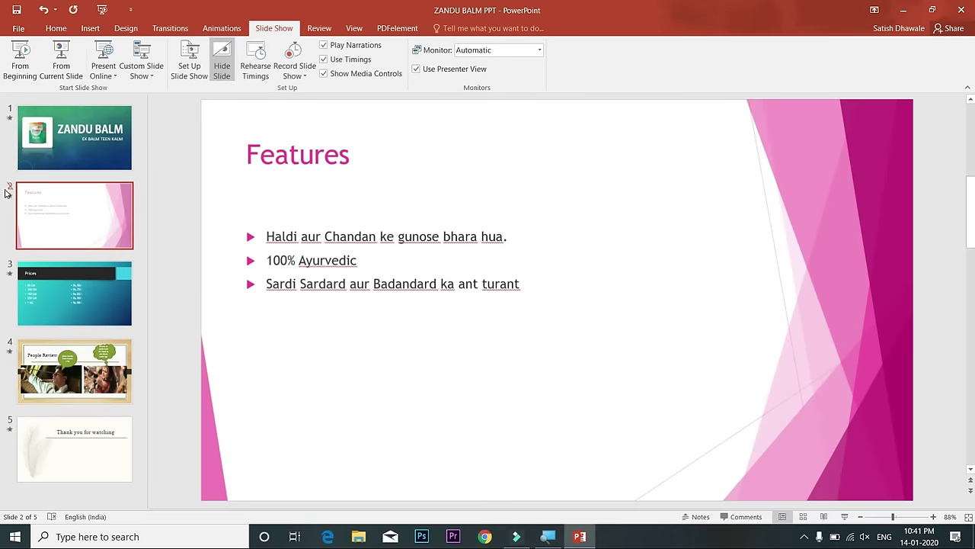
{"action": "key", "text": "F5"}
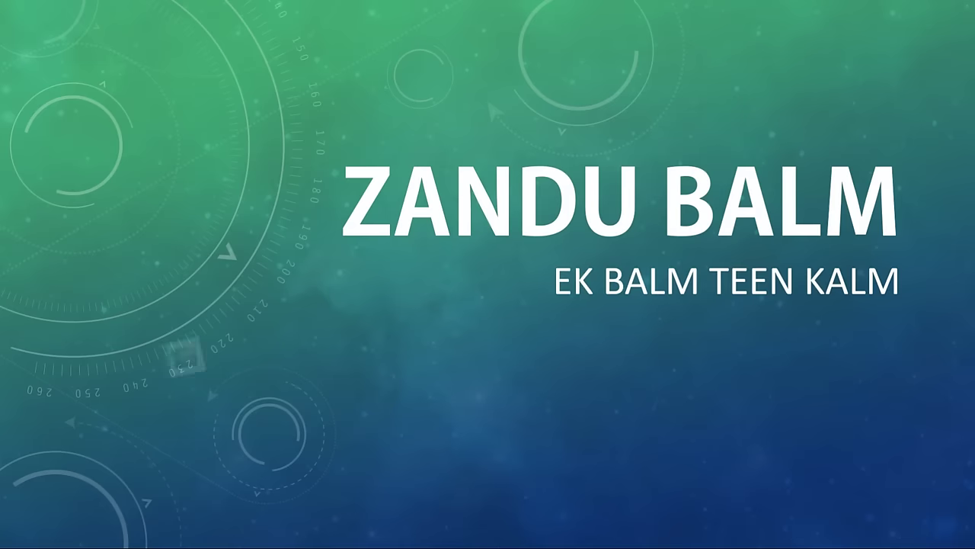
{"action": "key", "text": "Right"}
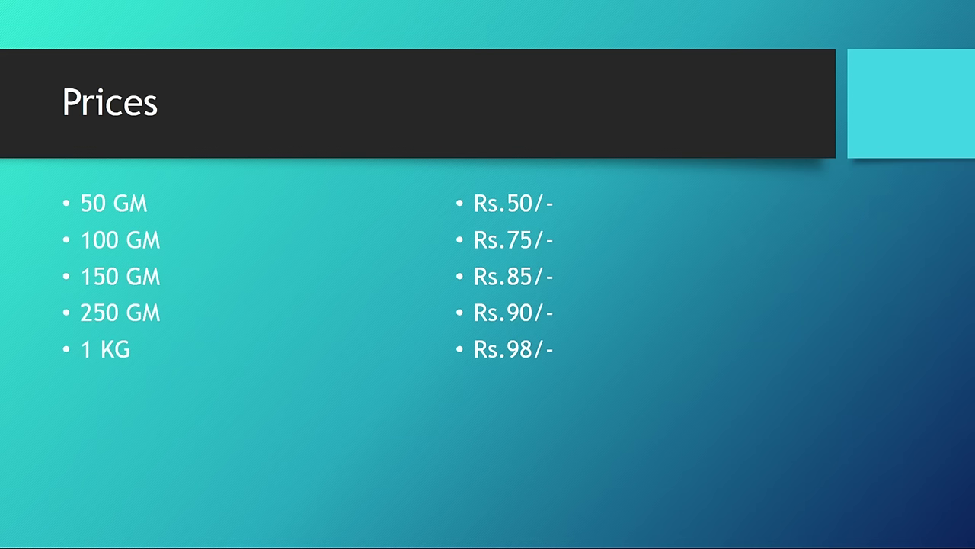
{"action": "key", "text": "Escape"}
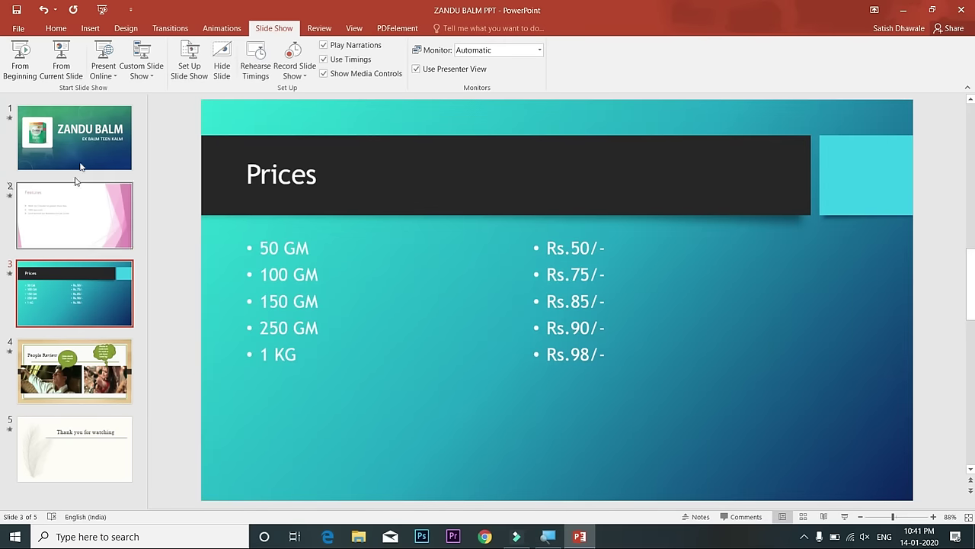
Select the Features slide again and unhide it
{"action": "left_click", "coordinate": [80, 166]}
{"action": "left_click", "coordinate": [84, 278]}
{"action": "left_click", "coordinate": [75, 227]}
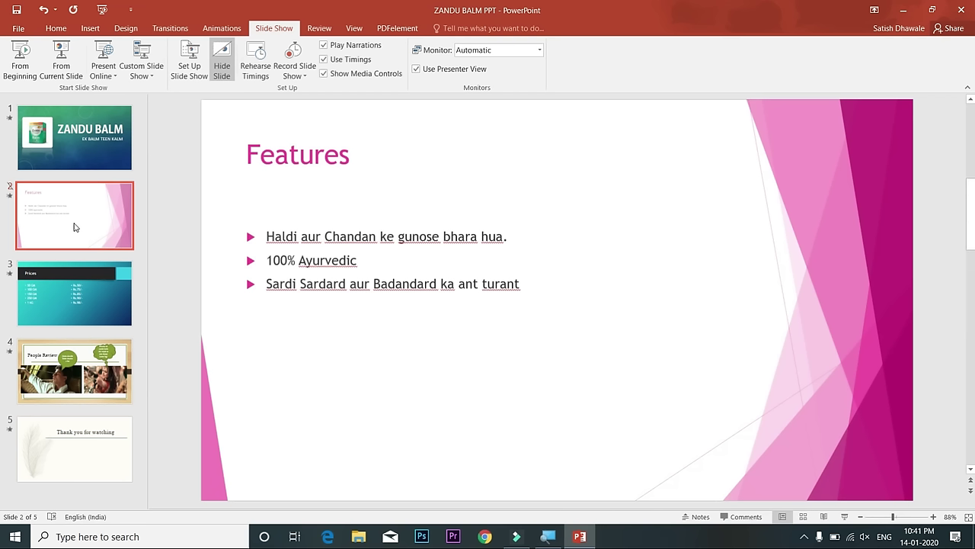
{"action": "left_click", "coordinate": [221, 74]}
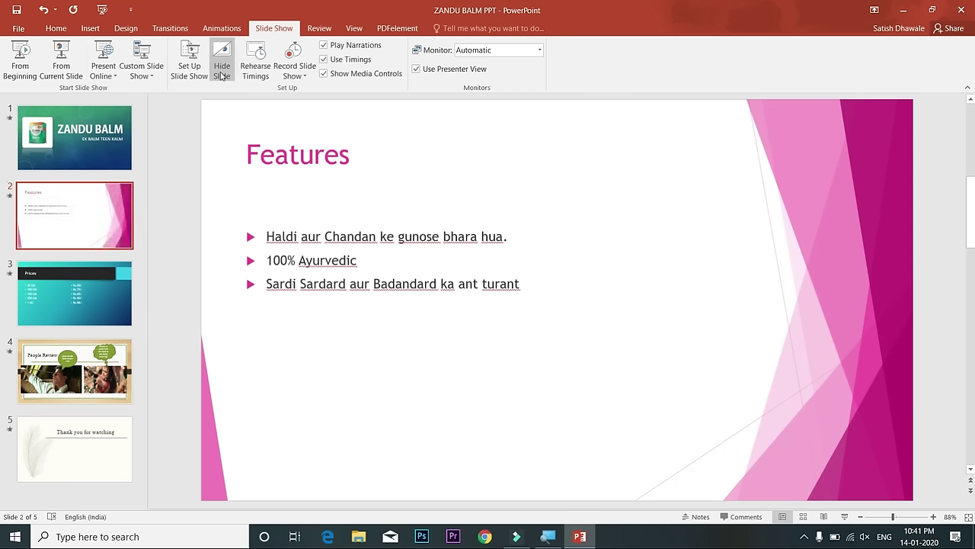
{"action": "right_click", "coordinate": [77, 195]}
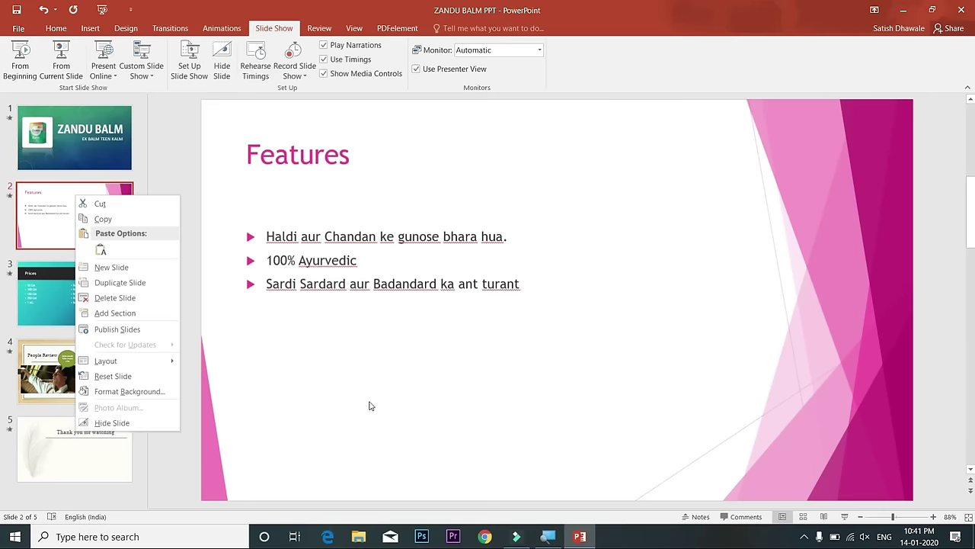
{"action": "left_click", "coordinate": [368, 403]}
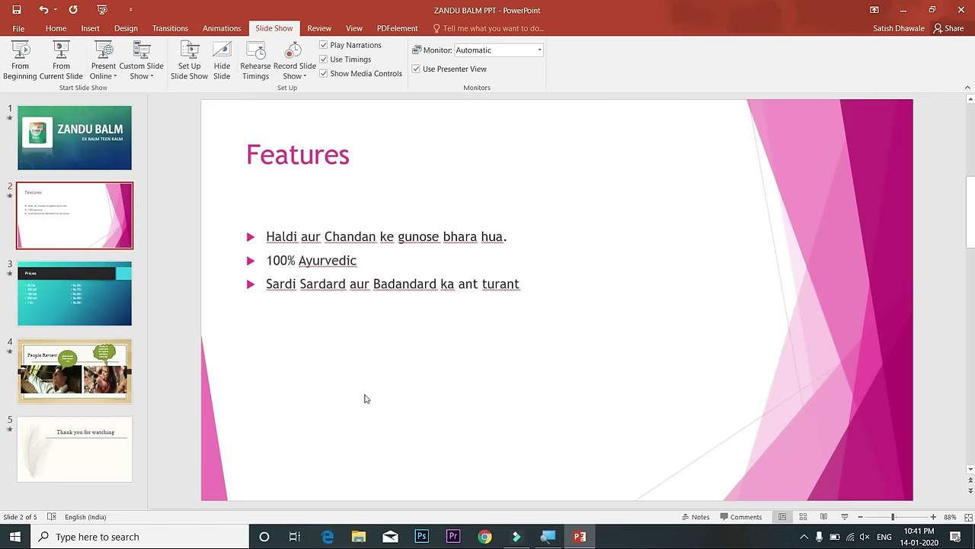
In Set Up Show, try the Short PPT custom show and a slide range, then revert to All
{"action": "left_click", "coordinate": [191, 68]}
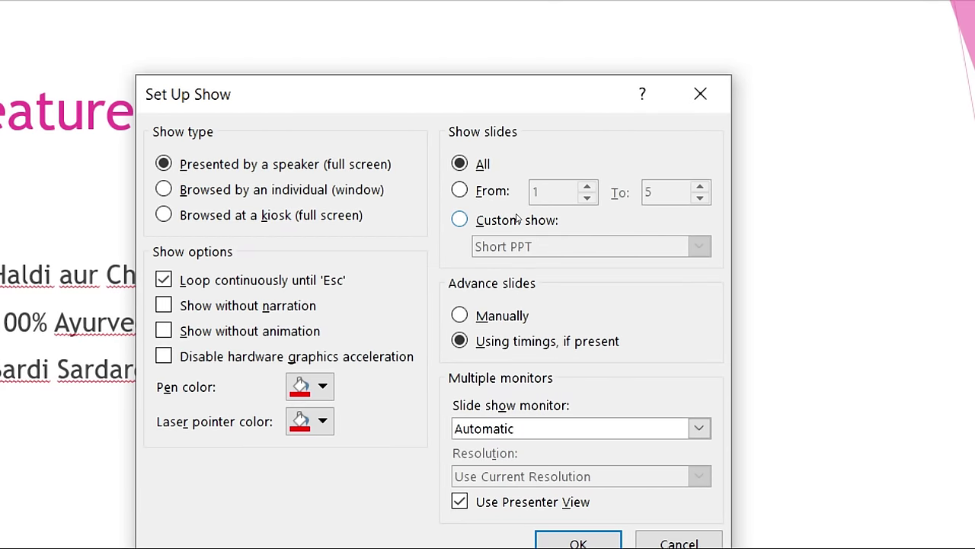
{"action": "left_click", "coordinate": [517, 220]}
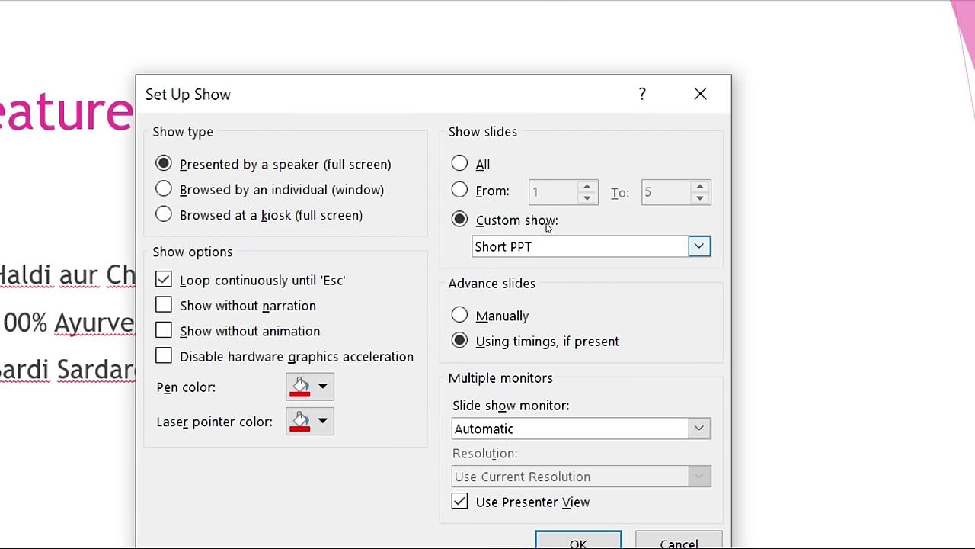
{"action": "left_click", "coordinate": [510, 183]}
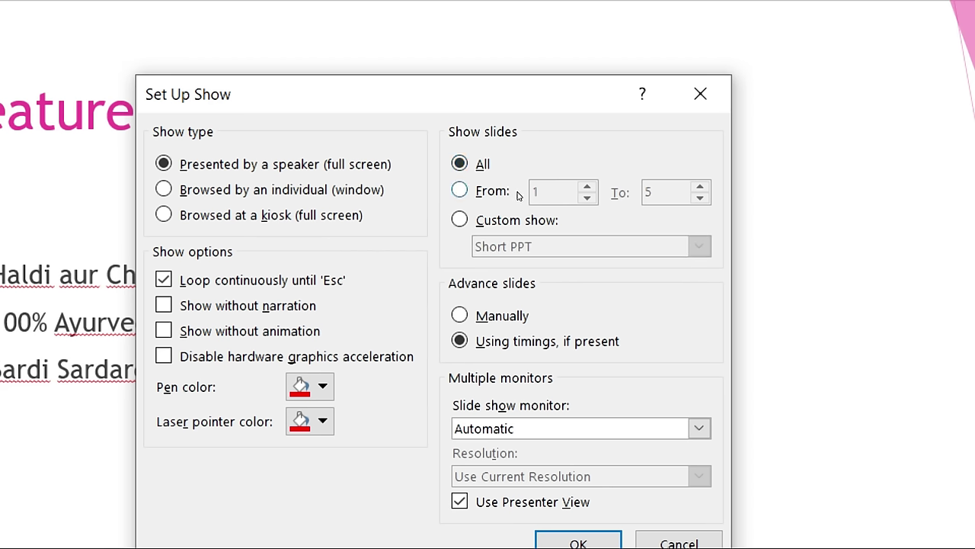
{"action": "left_click", "coordinate": [517, 196]}
{"action": "left_click", "coordinate": [513, 183]}
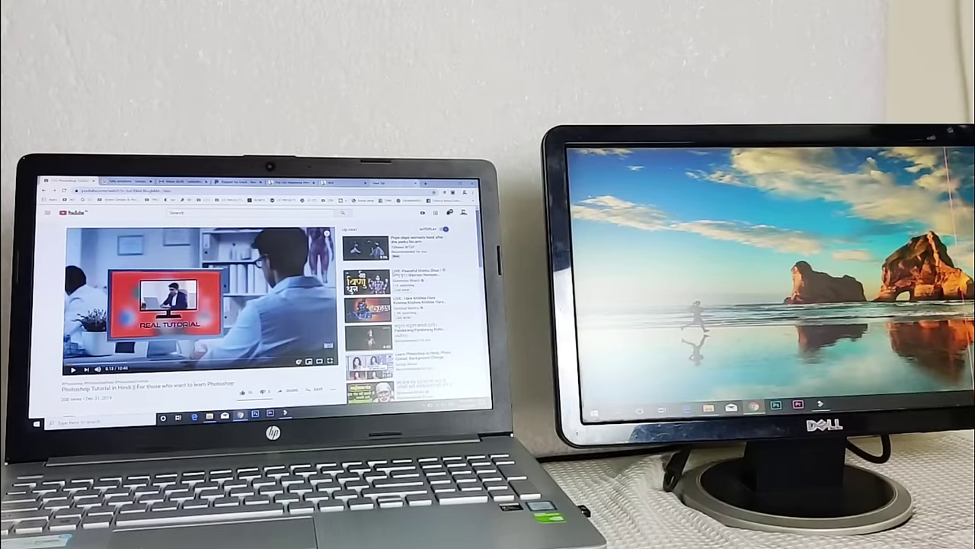
Send the YouTube browser window to the external Dell monitor with Win+Shift+Right Arrow
{"action": "key", "text": "super+shift+Right"}
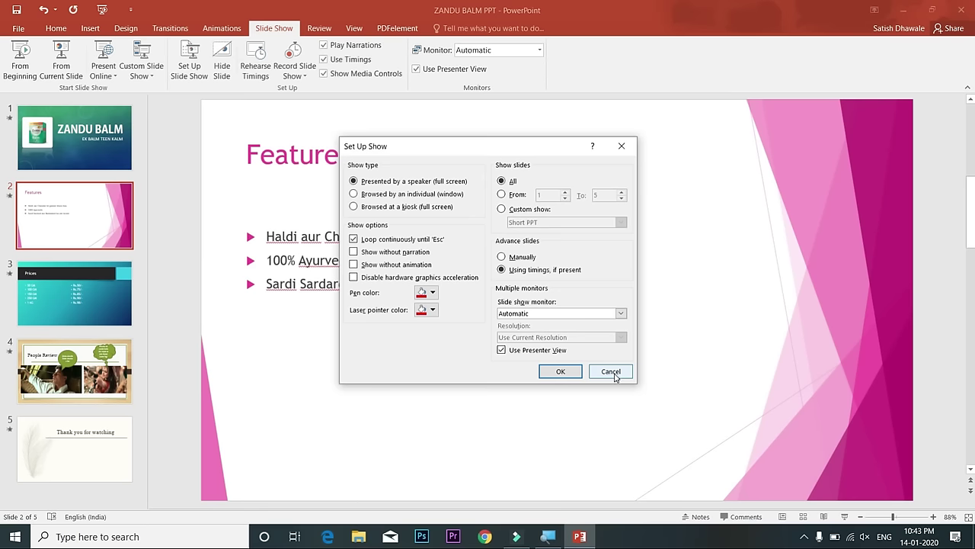
Cancel the Set Up Show dialog so no setup changes are applied
{"action": "left_click", "coordinate": [611, 372]}
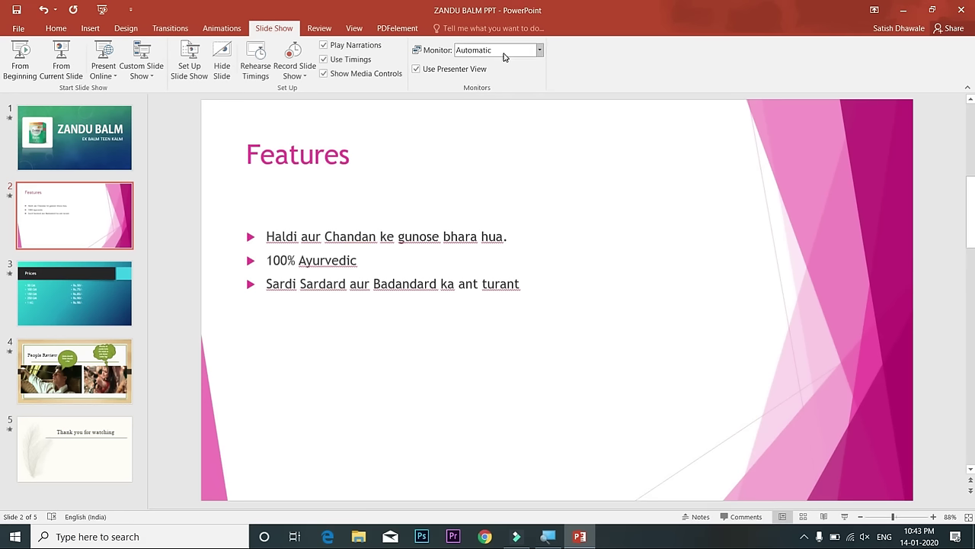
Set the Slide Show Monitor option to Primary Monitor, then confirm it a second time
{"action": "left_click", "coordinate": [503, 57]}
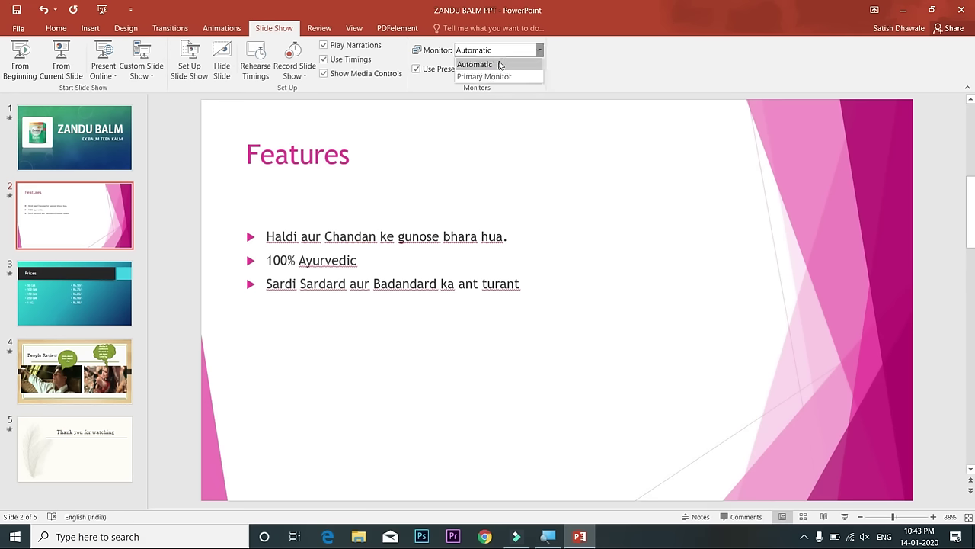
{"action": "left_click", "coordinate": [504, 76]}
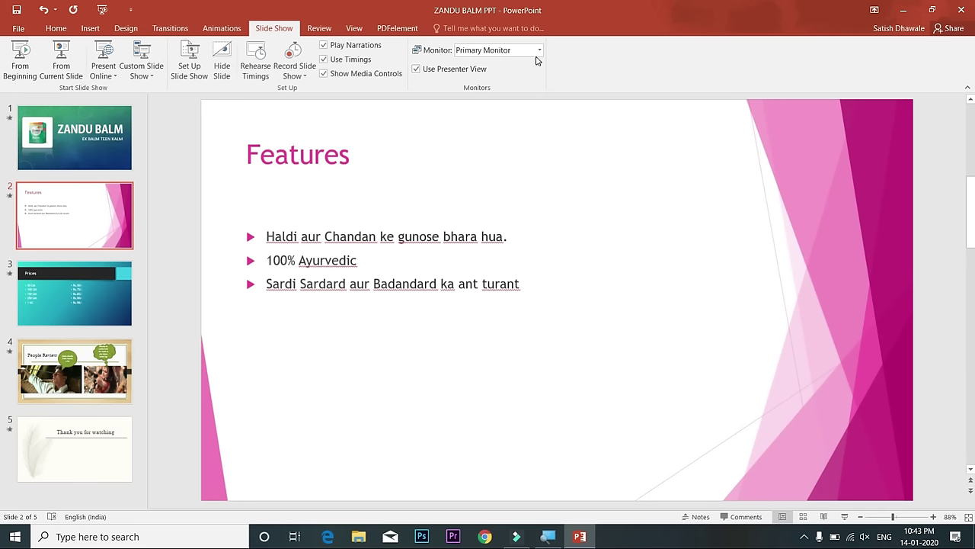
{"action": "left_click", "coordinate": [506, 54]}
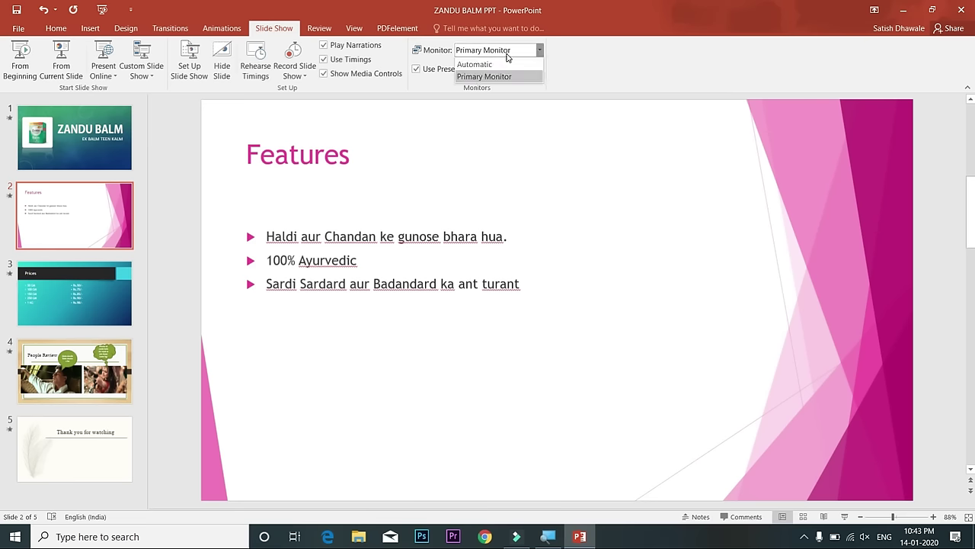
{"action": "left_click", "coordinate": [501, 77]}
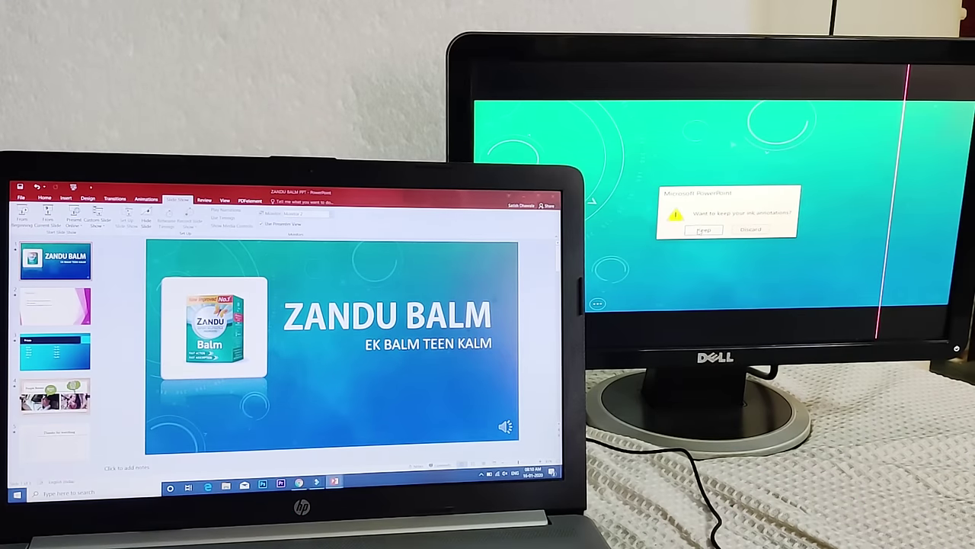
Dismiss the ink prompt, restart the show from the beginning, and swap Presenter View between monitors and back
{"action": "left_click", "coordinate": [701, 230]}
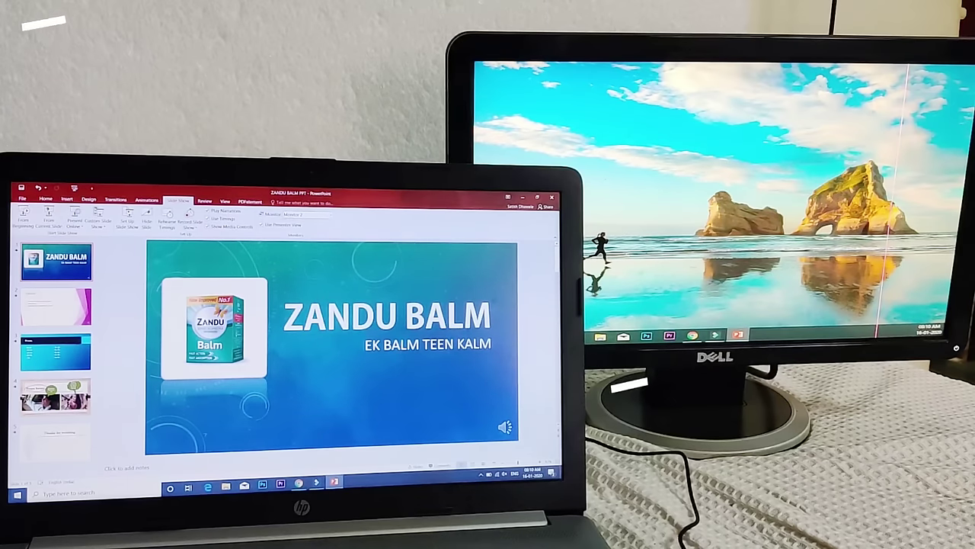
{"action": "left_click", "coordinate": [23, 216]}
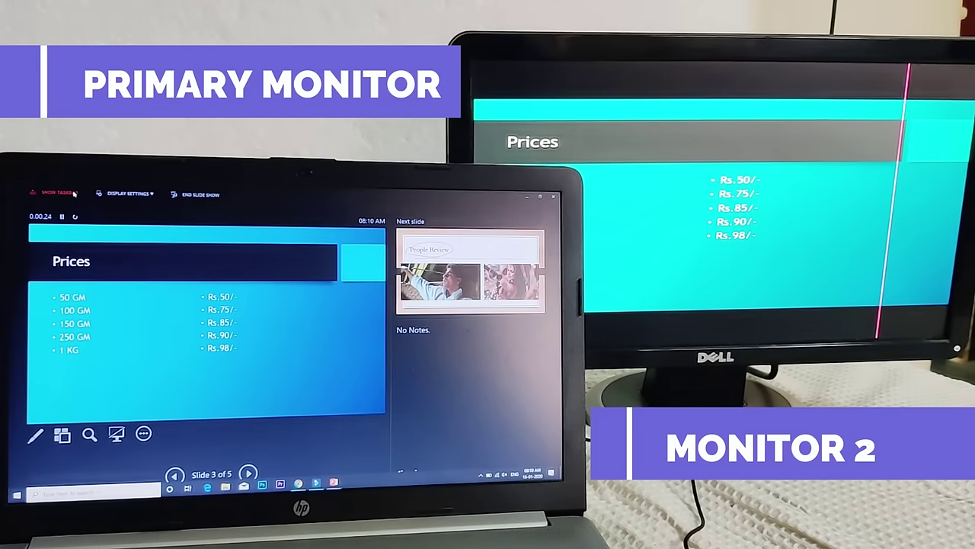
{"action": "left_click", "coordinate": [130, 194]}
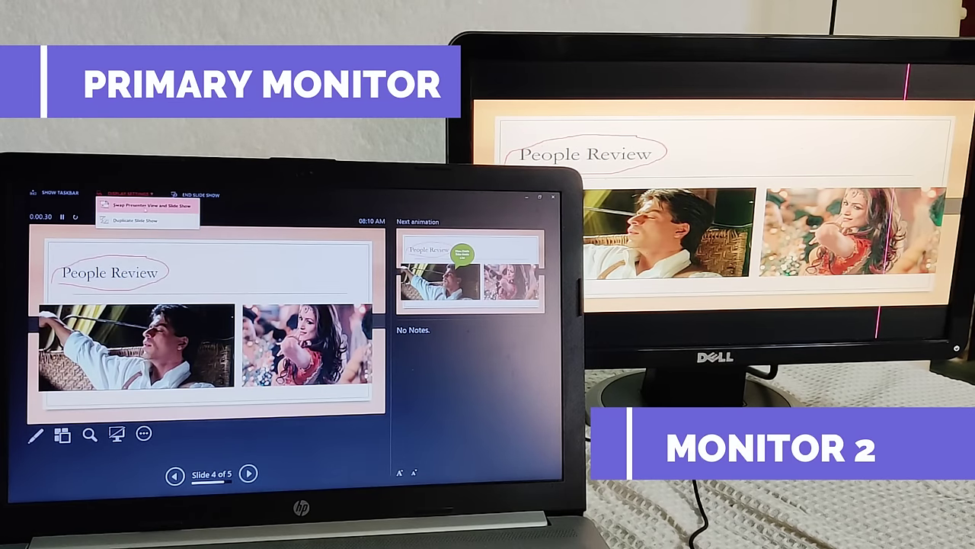
{"action": "left_click", "coordinate": [146, 206]}
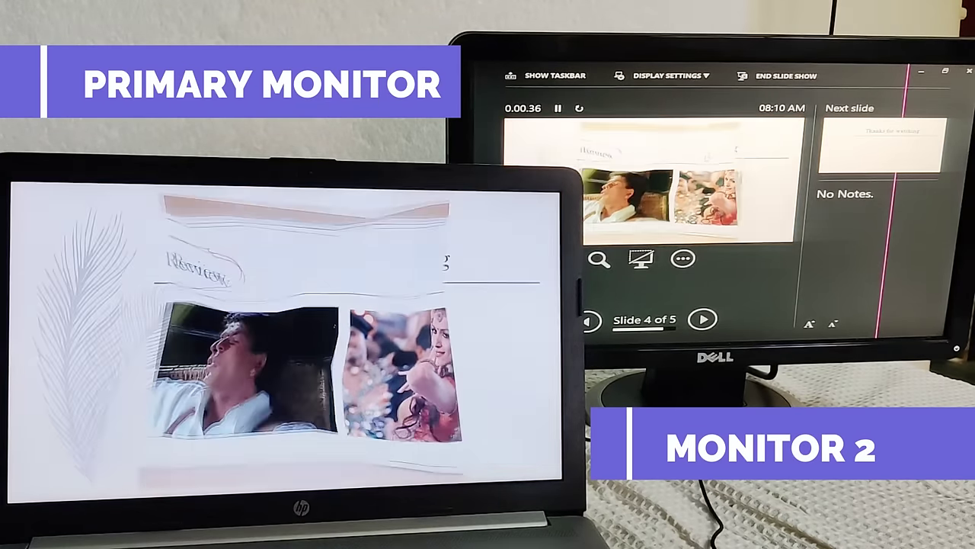
{"action": "left_click", "coordinate": [692, 78]}
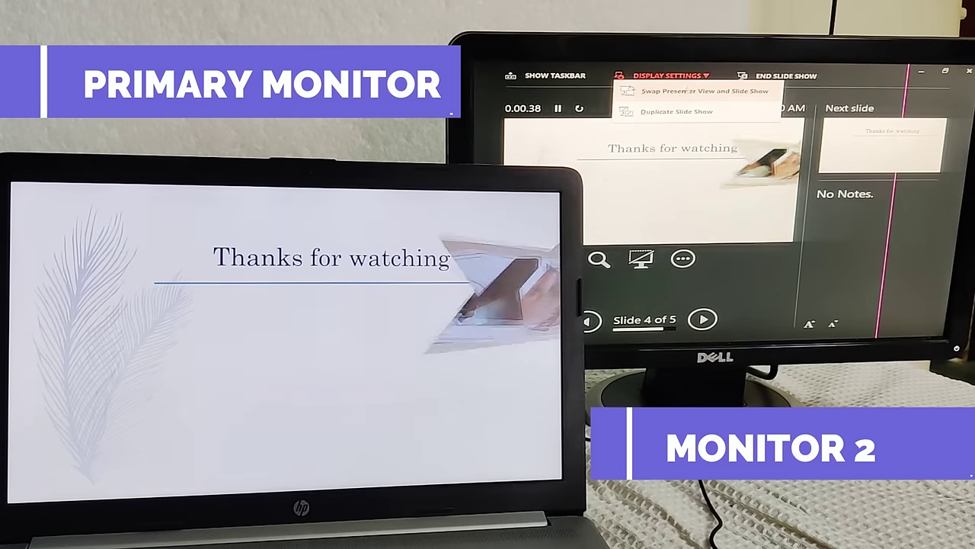
{"action": "left_click", "coordinate": [679, 92]}
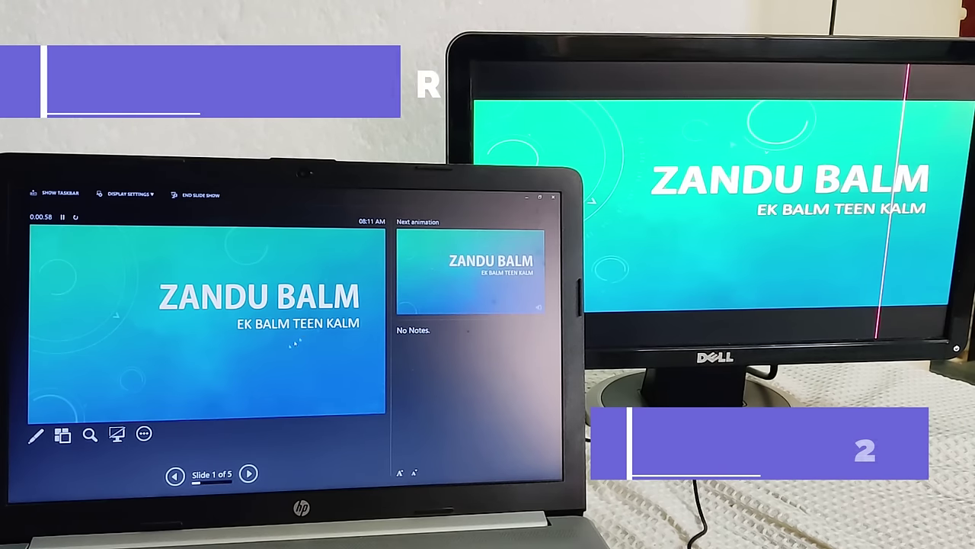
Black out the slide with B, restore it, then zoom into and pan across the ZANDU BALM title
{"action": "key", "text": "b"}
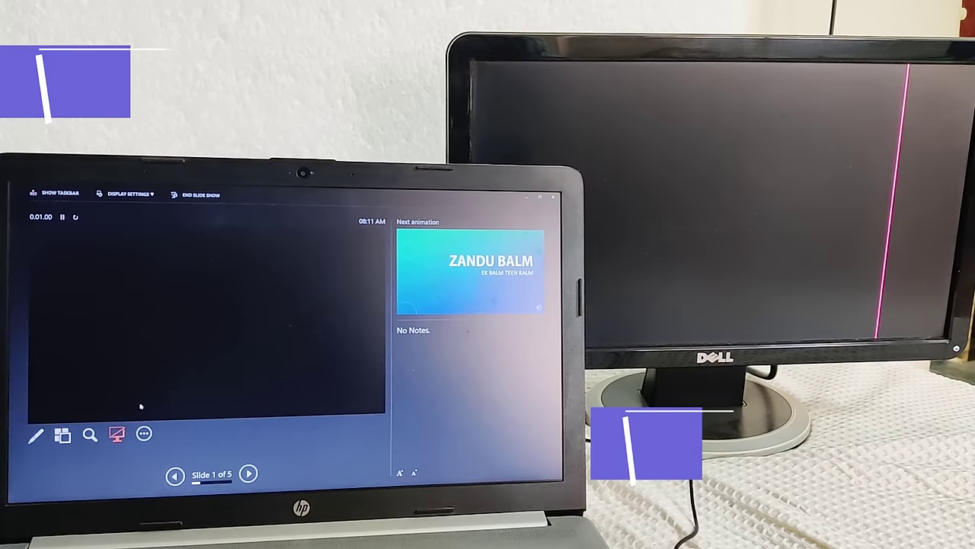
{"action": "left_click", "coordinate": [117, 433]}
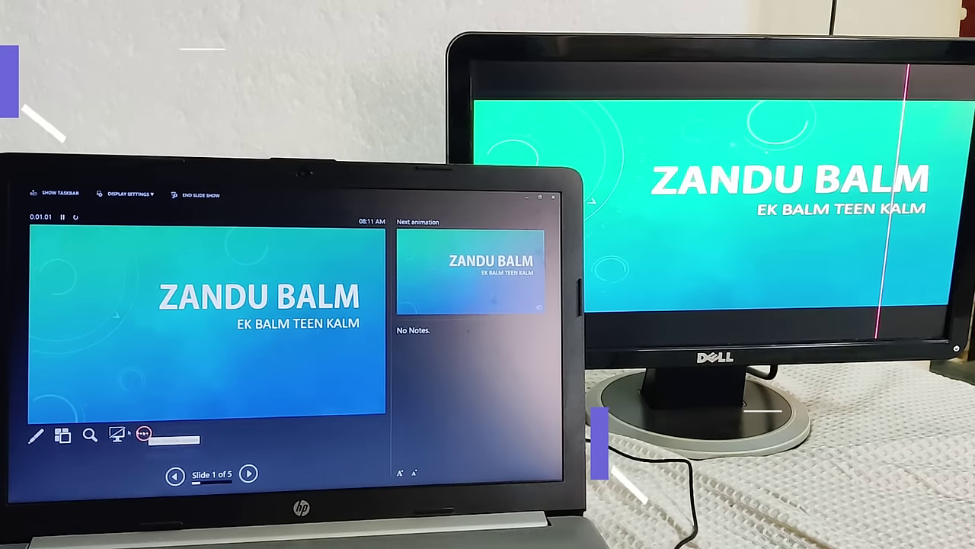
{"action": "left_click", "coordinate": [90, 434]}
{"action": "left_click", "coordinate": [201, 298]}
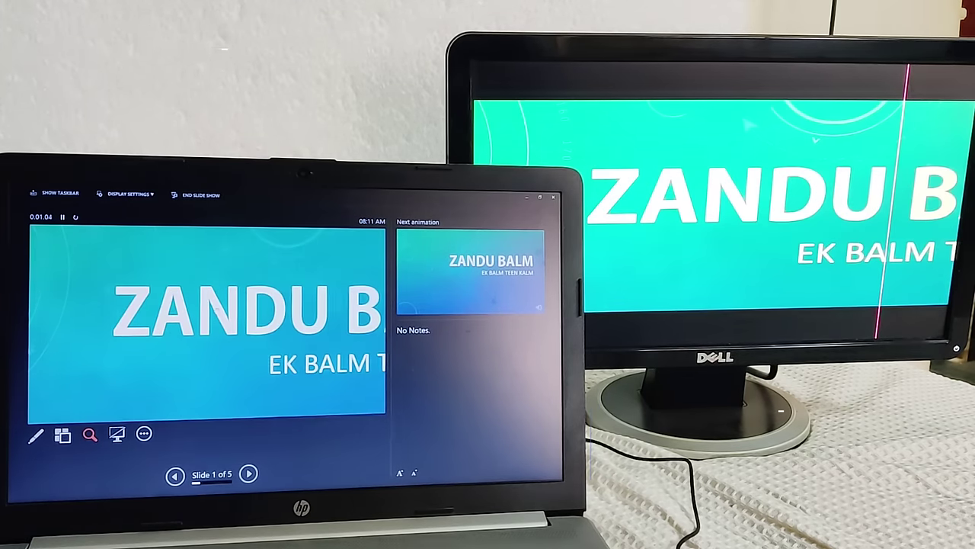
{"action": "left_click_drag", "start_coordinate": [181, 292], "coordinate": [283, 291]}
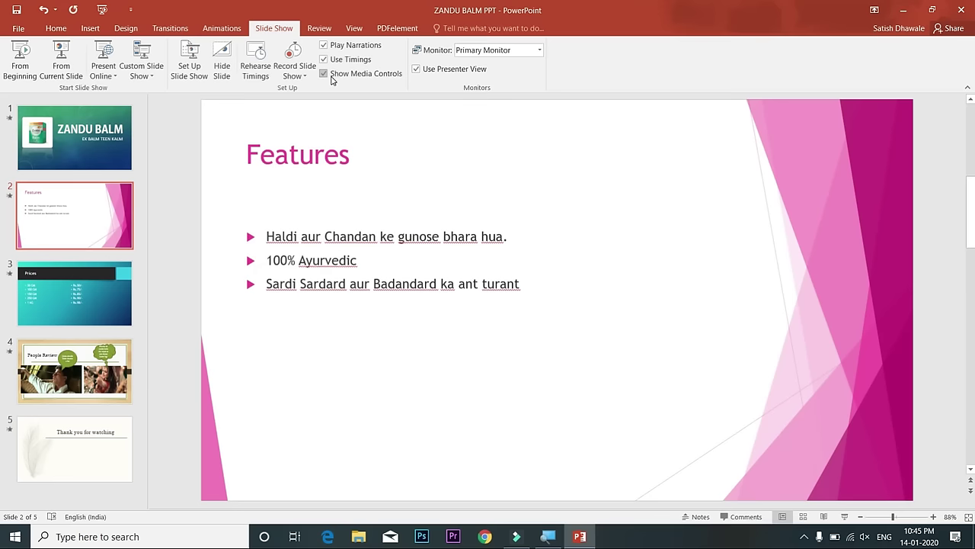
Rehearse through the subtitle, image, Features, Prices, People Review and Thank you slides, saving the 0.00.43 timings
{"action": "left_click", "coordinate": [265, 72]}
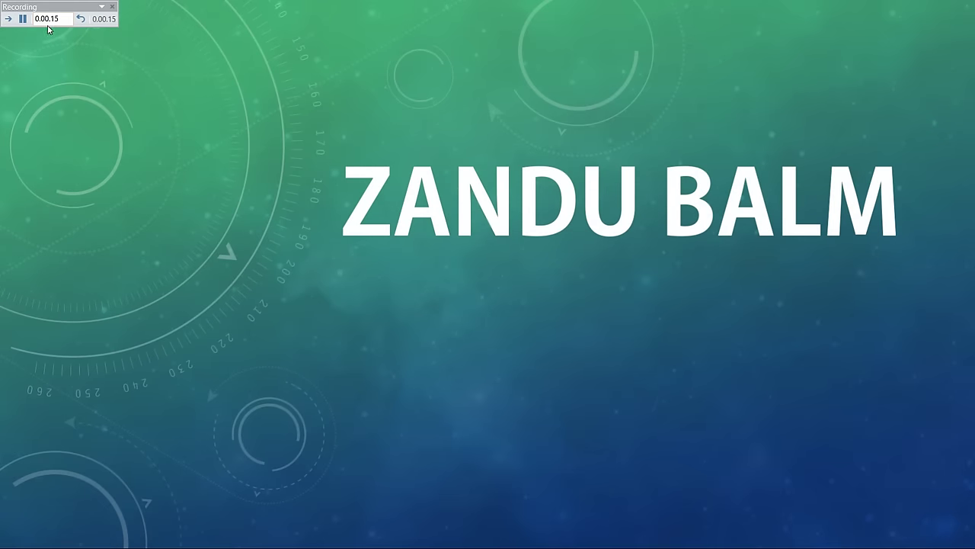
{"action": "key", "text": "Right"}
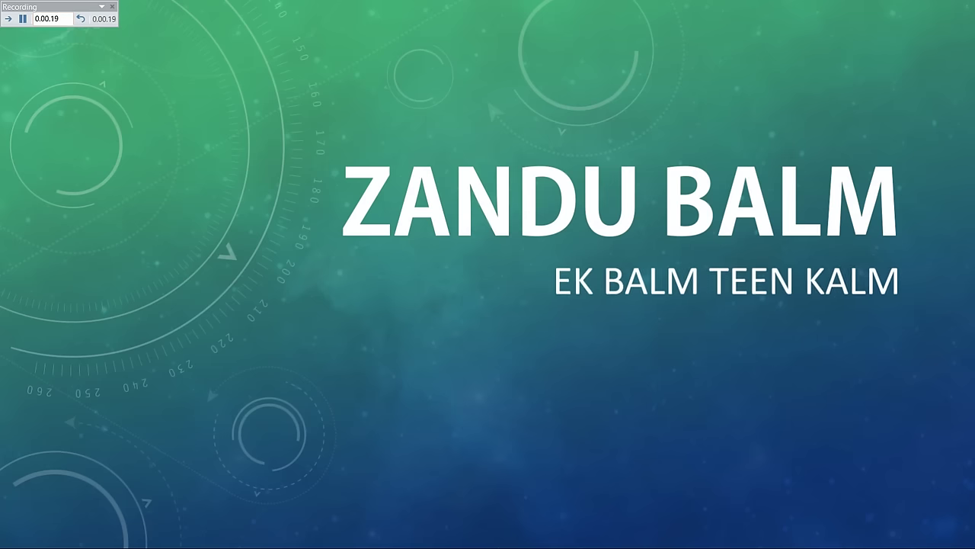
{"action": "key", "text": "Right"}
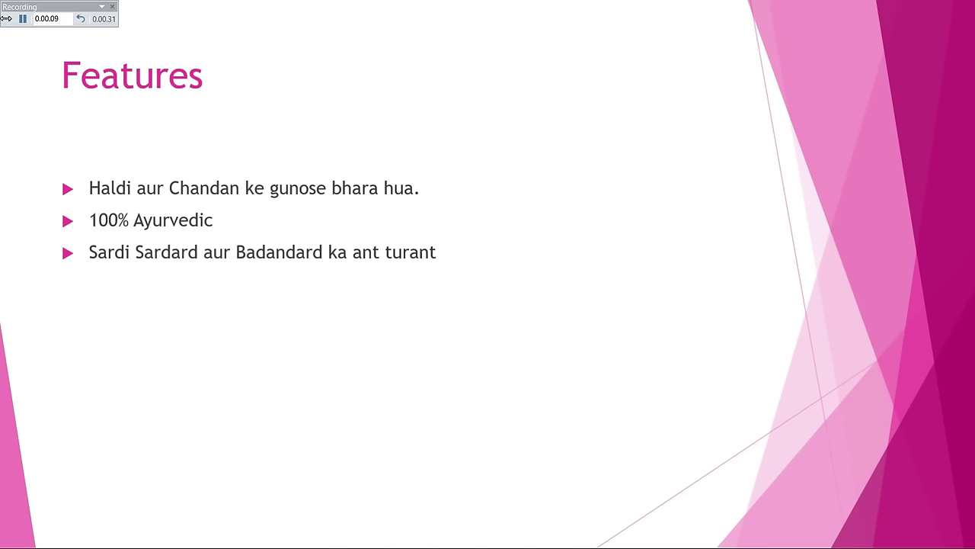
{"action": "key", "text": "Right"}
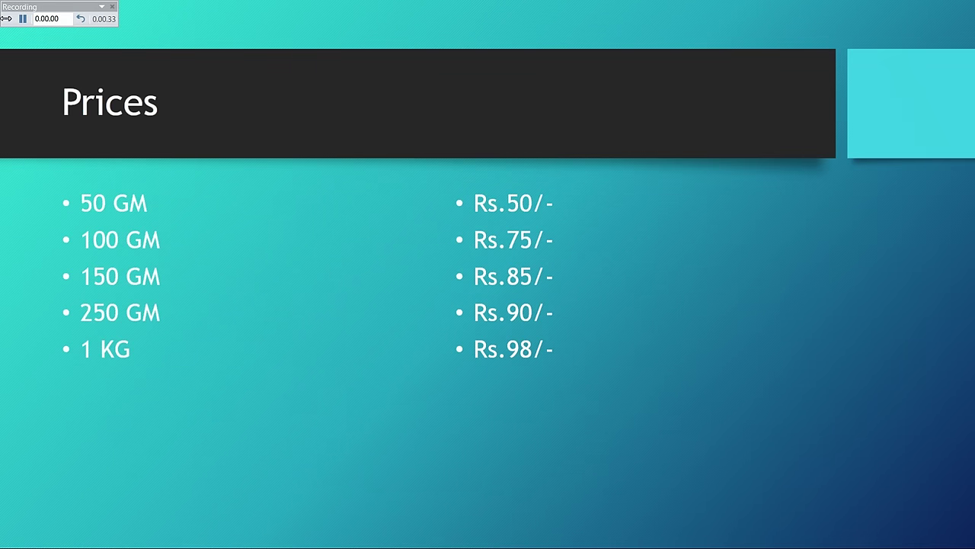
{"action": "key", "text": "Right"}
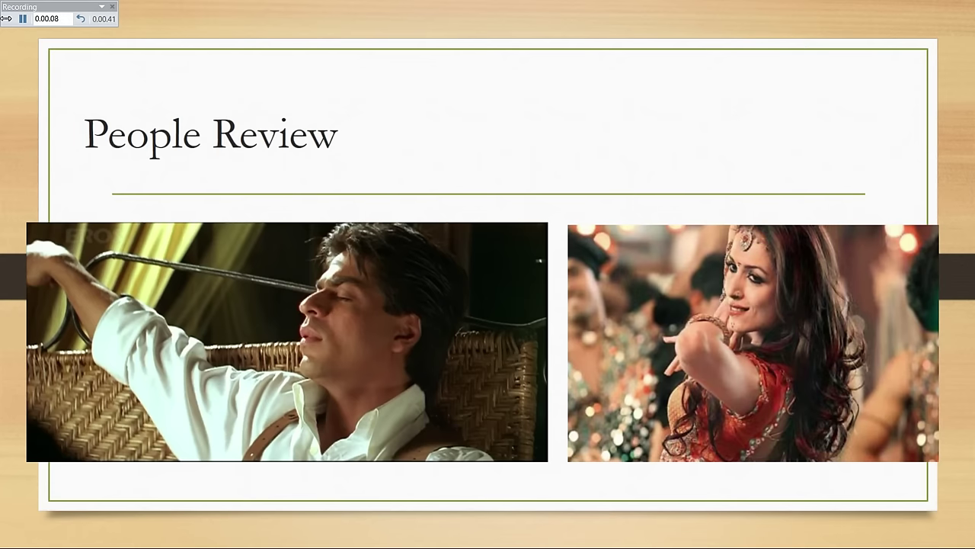
{"action": "left_click", "coordinate": [6, 18]}
{"action": "left_click", "coordinate": [5, 18]}
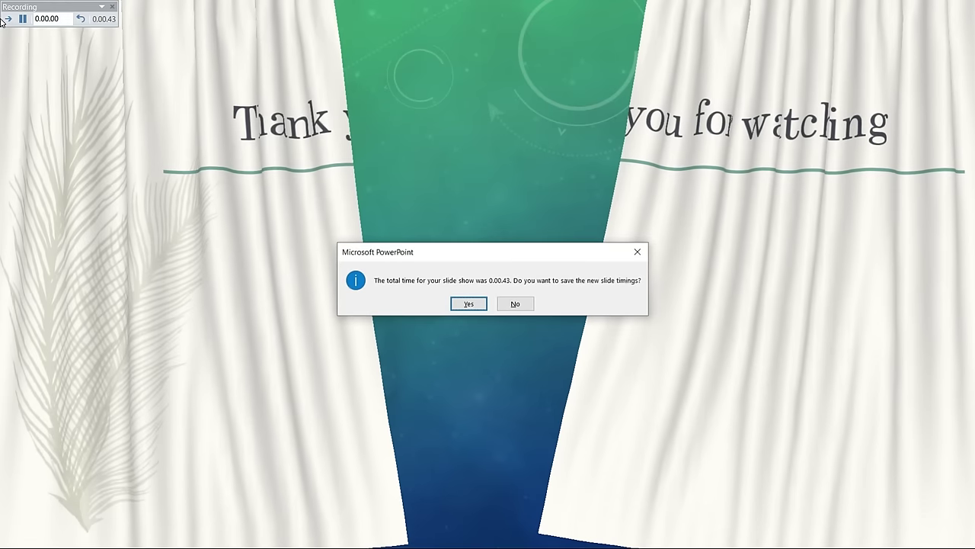
{"action": "key", "text": "Return"}
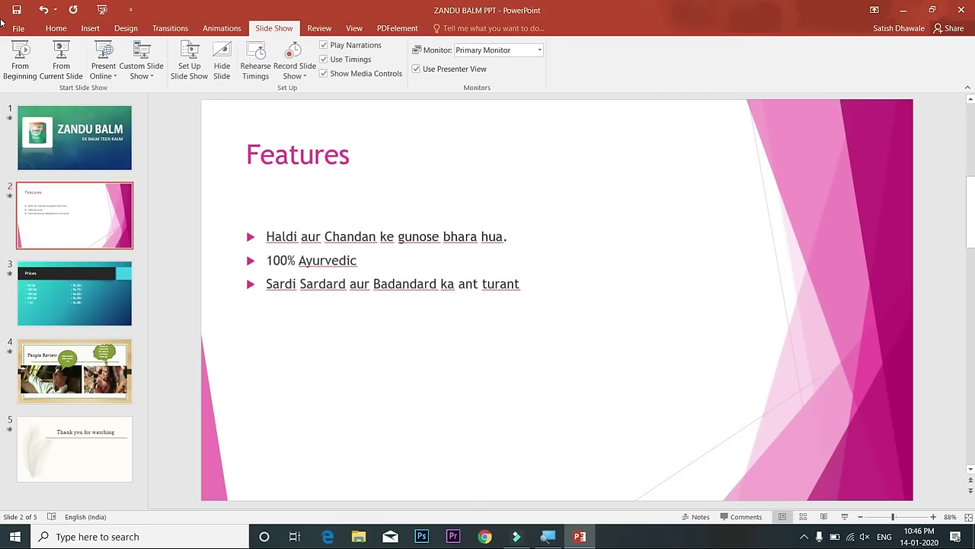
Step through slides 1 to 5, return to the ZANDU BALM title slide, and bring up the View options
{"action": "left_click", "coordinate": [86, 141]}
{"action": "left_click", "coordinate": [99, 216]}
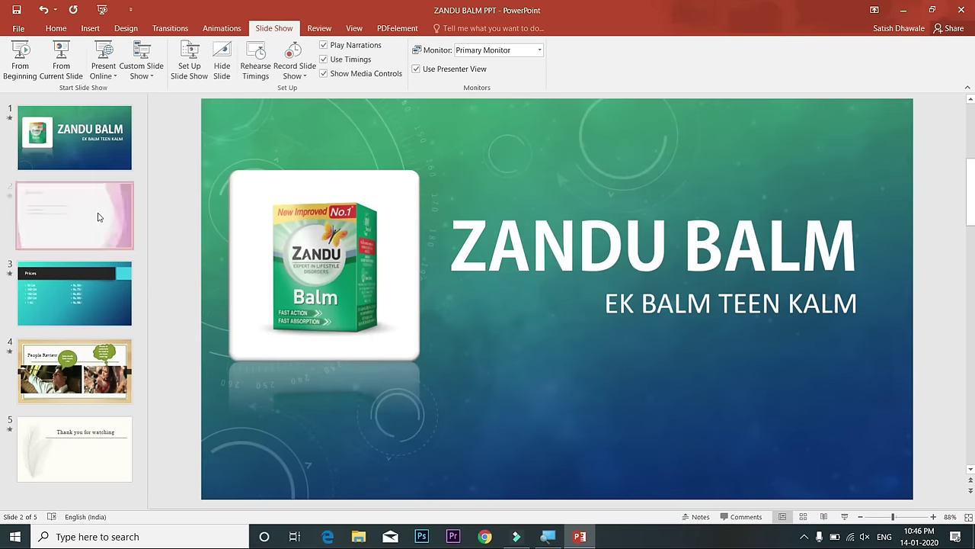
{"action": "left_click", "coordinate": [94, 304]}
{"action": "left_click", "coordinate": [84, 386]}
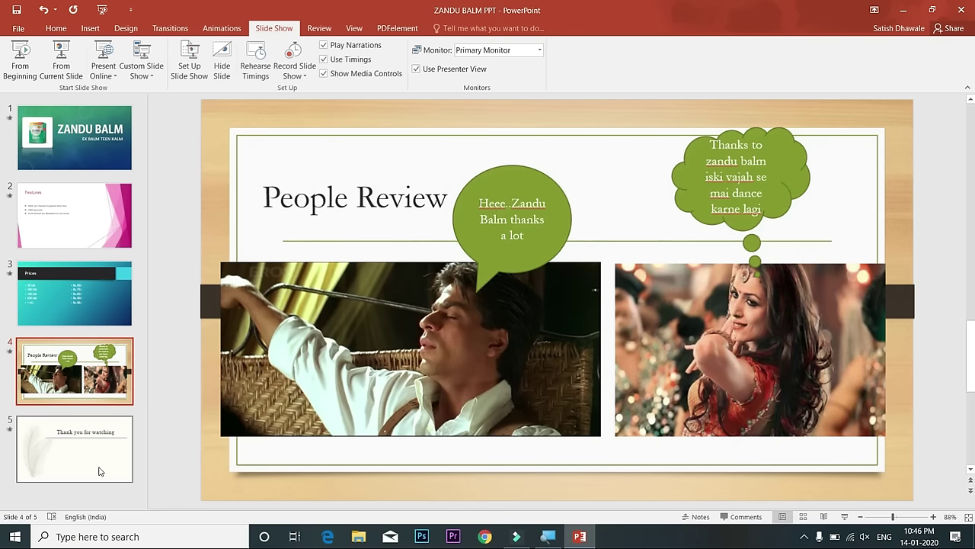
{"action": "left_click", "coordinate": [76, 450]}
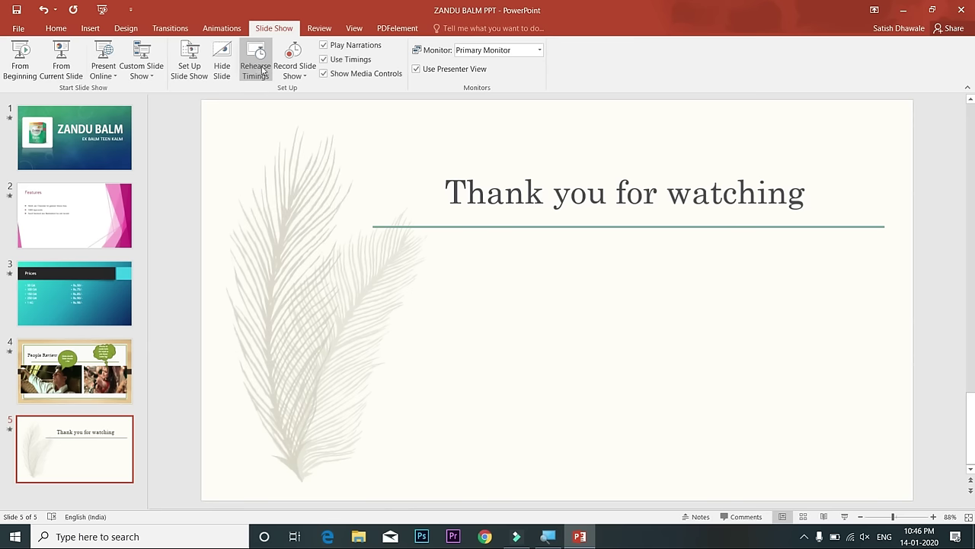
{"action": "left_click", "coordinate": [99, 138]}
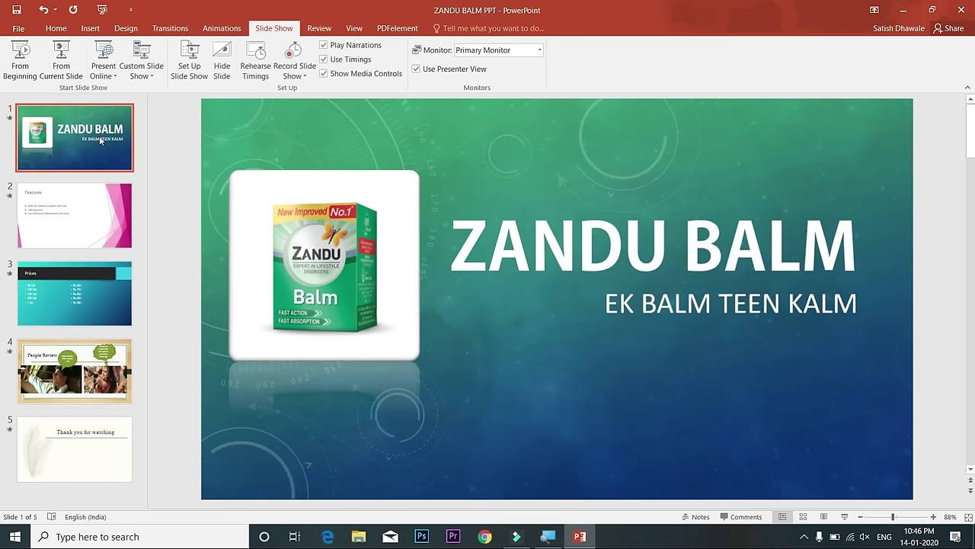
{"action": "left_click", "coordinate": [354, 28]}
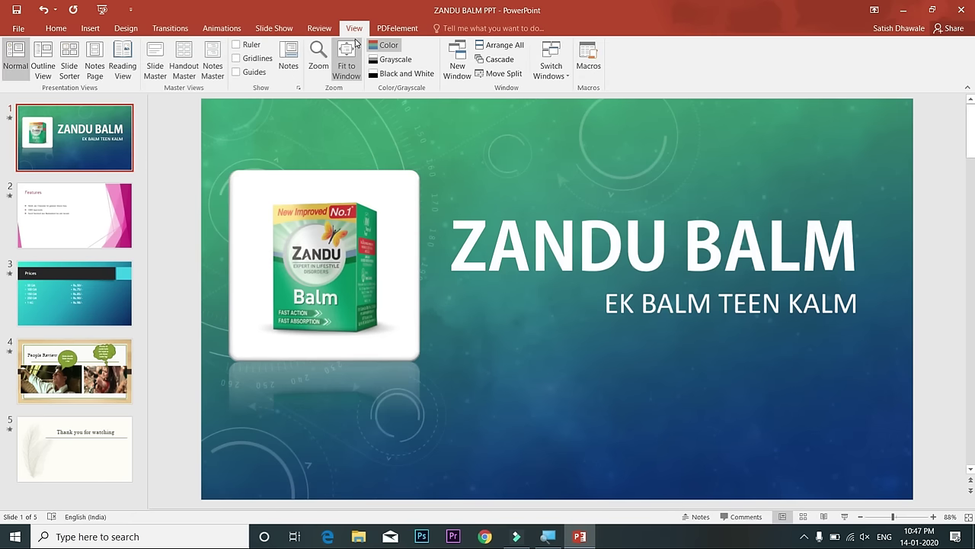
Check each slide's rehearsed timing in Slide Sorter, then go back to Normal view and the Slide Show options
{"action": "left_click", "coordinate": [69, 68]}
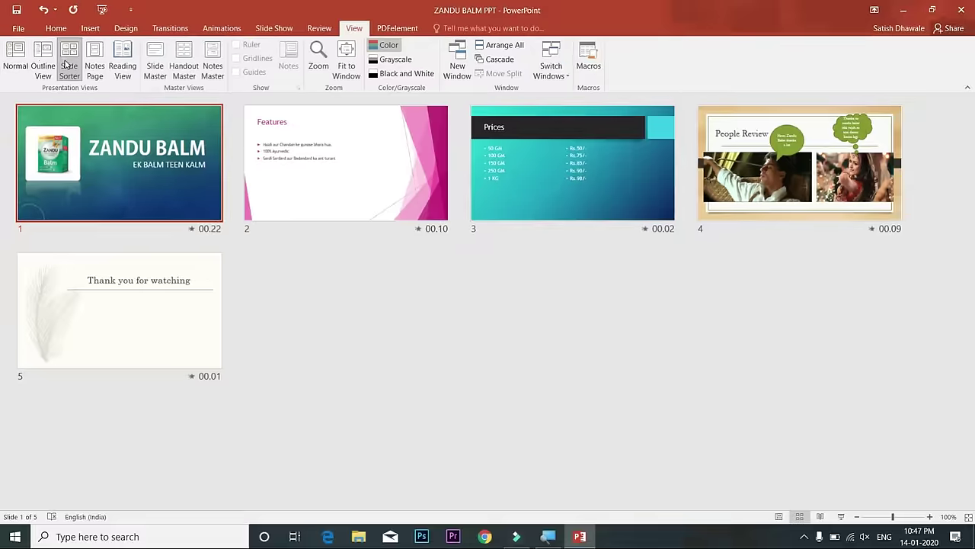
{"action": "left_click", "coordinate": [15, 67]}
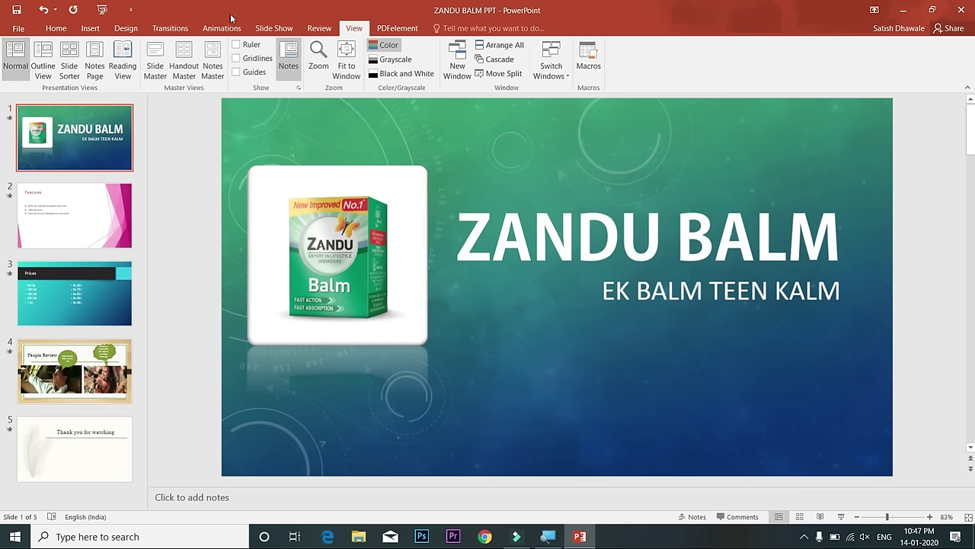
{"action": "left_click", "coordinate": [260, 29]}
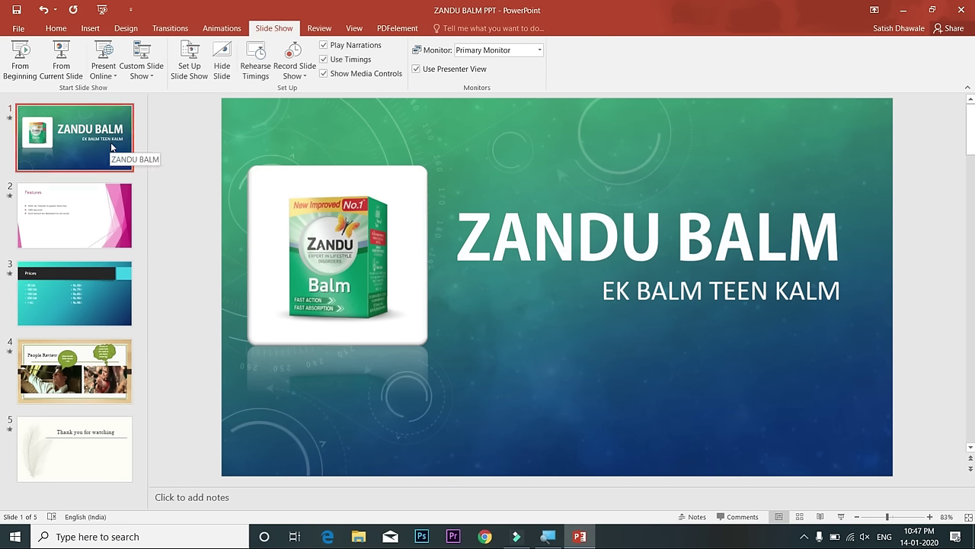
Record narration from the beginning through the subtitle and product picture animations, stopping at the Features slide
{"action": "left_click", "coordinate": [294, 67]}
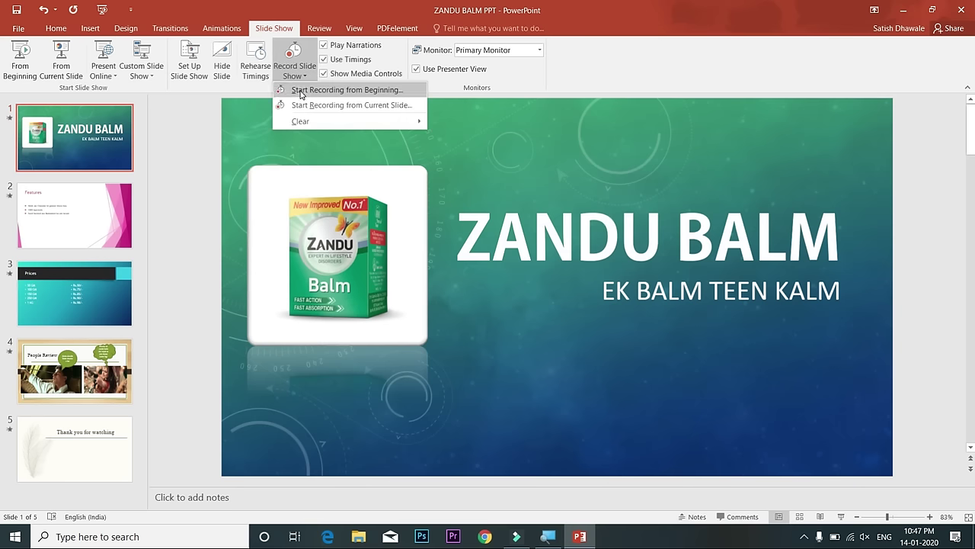
{"action": "left_click", "coordinate": [300, 91]}
{"action": "left_click", "coordinate": [485, 287]}
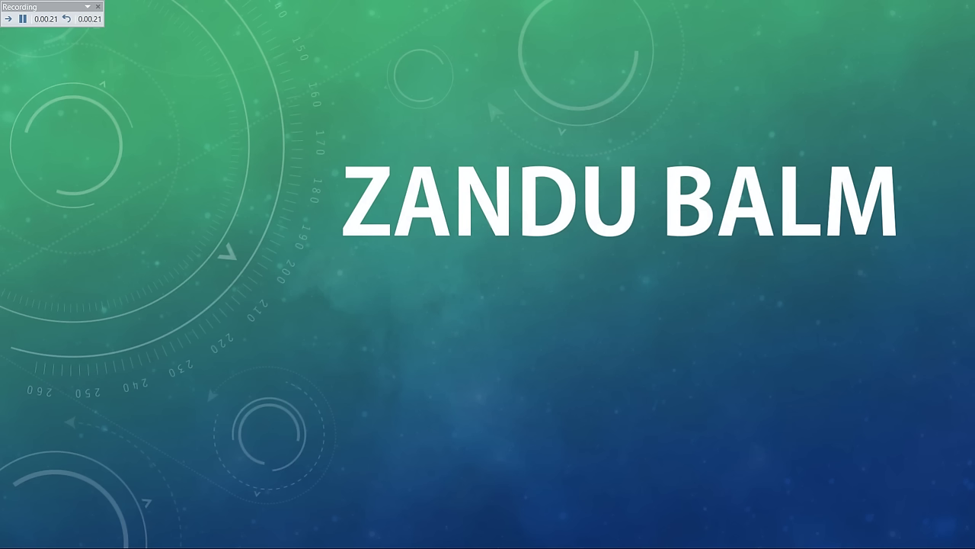
{"action": "left_click", "coordinate": [65, 29]}
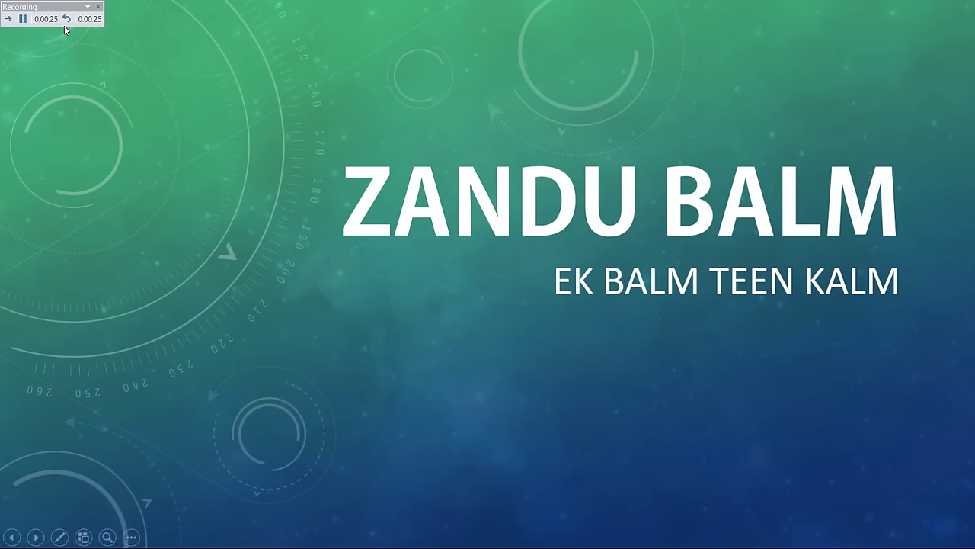
{"action": "left_click", "coordinate": [65, 29]}
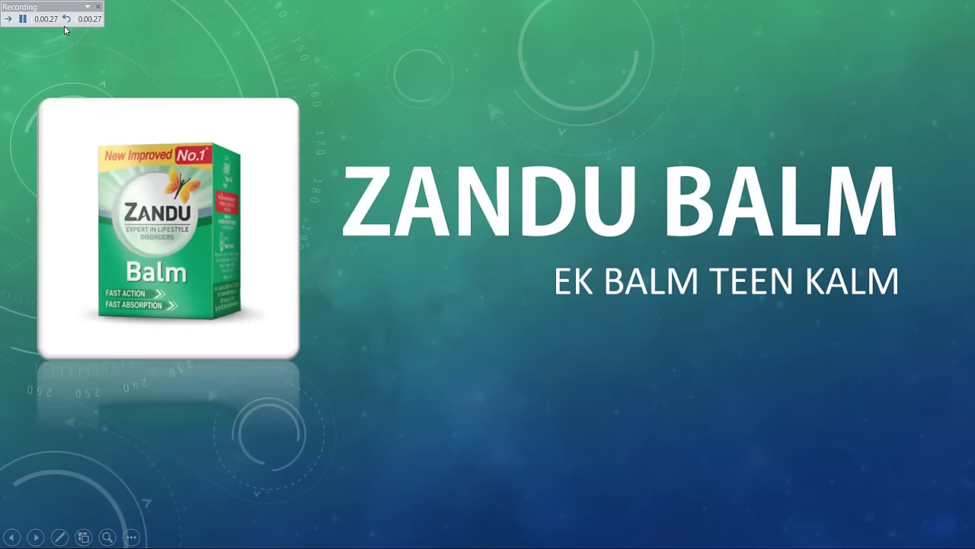
{"action": "left_click", "coordinate": [65, 29]}
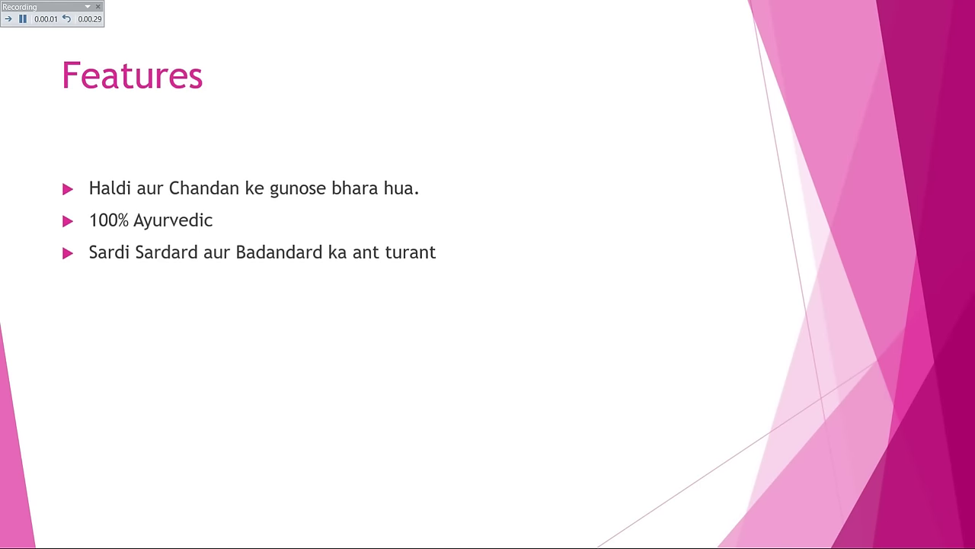
{"action": "key", "text": "Escape"}
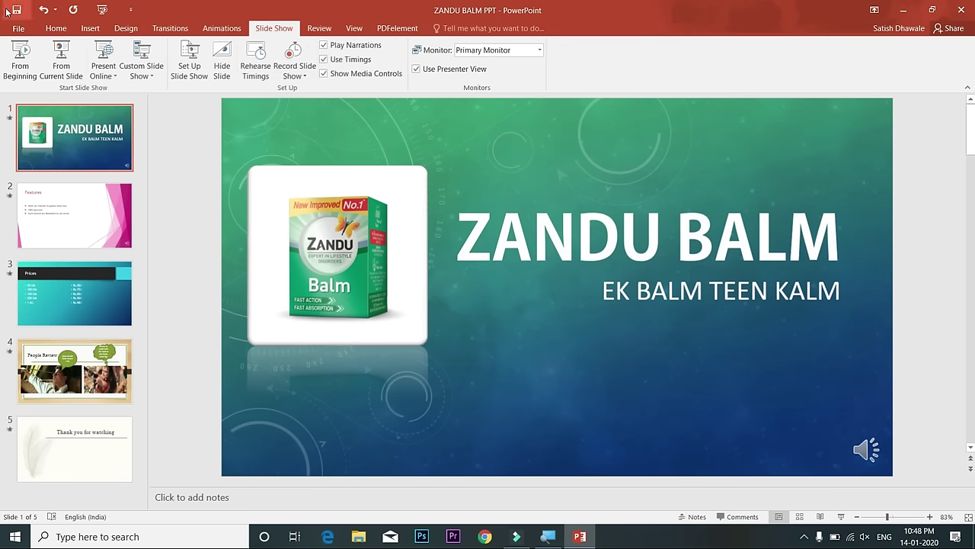
Look over the Insert tab's Photo Album choices, including New Photo Album, and close them without inserting
{"action": "left_click", "coordinate": [92, 30]}
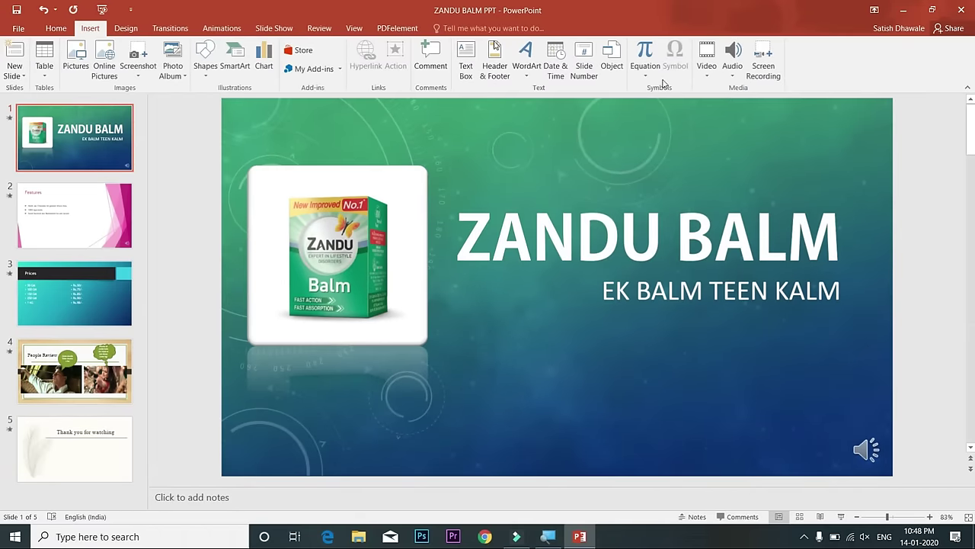
{"action": "left_click", "coordinate": [175, 77]}
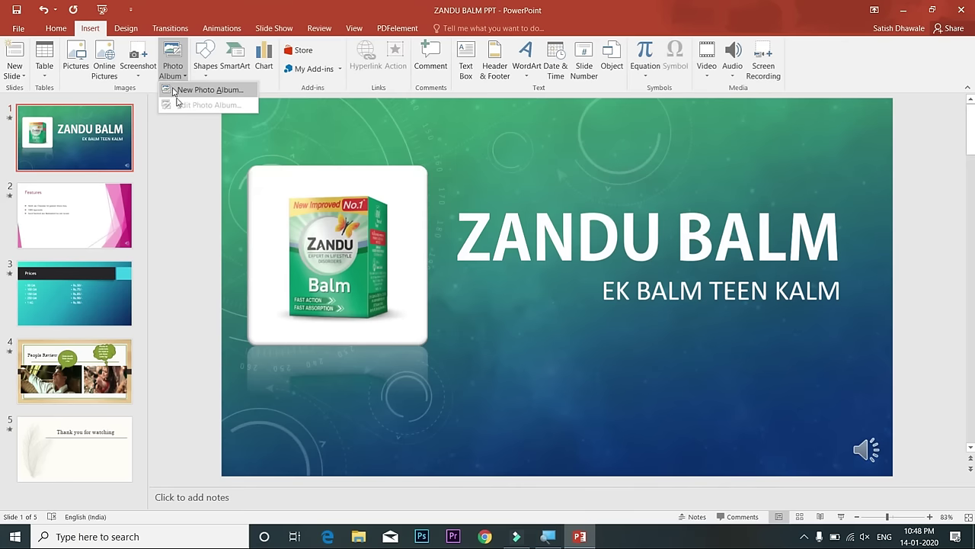
{"action": "left_click", "coordinate": [184, 162]}
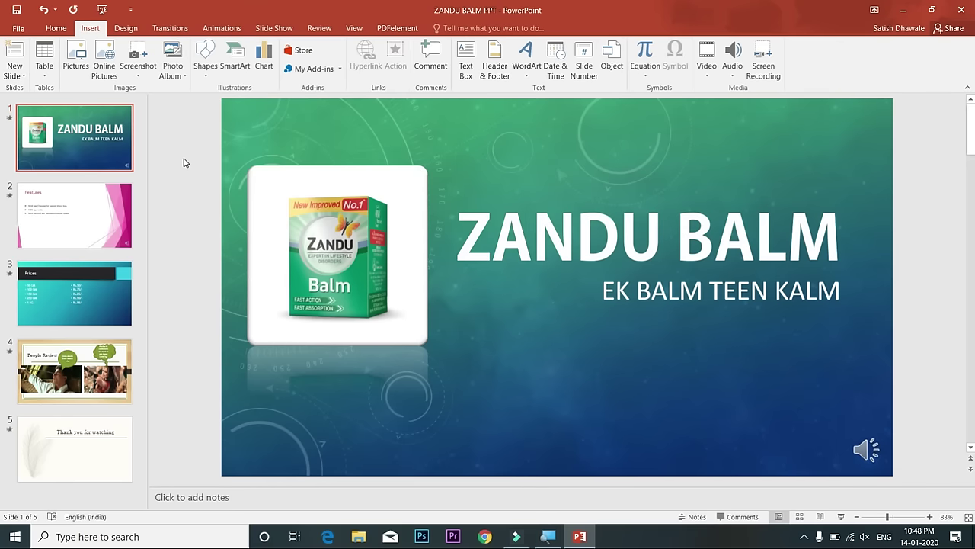
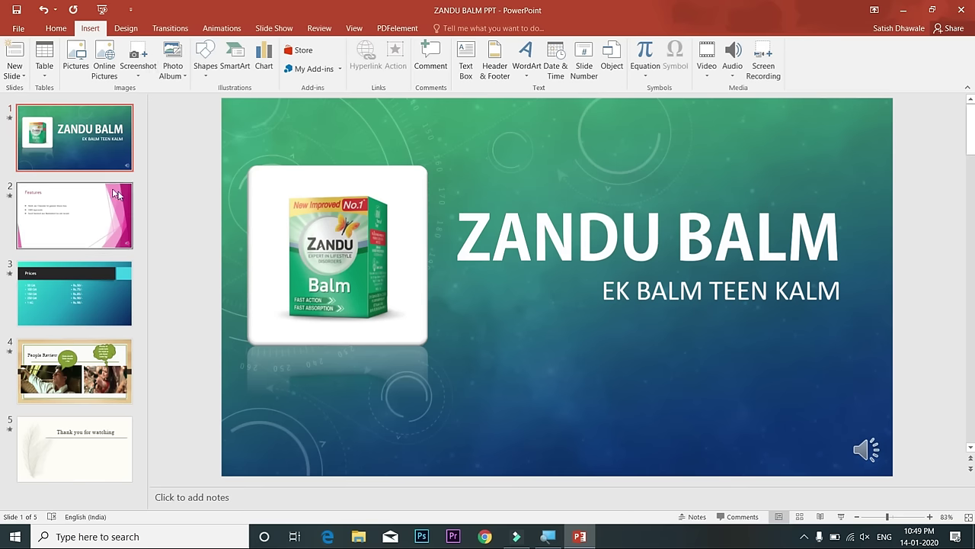
Close the ZANDU BALM presentation and start a new blank presentation for the photo album
{"action": "left_click", "coordinate": [97, 164]}
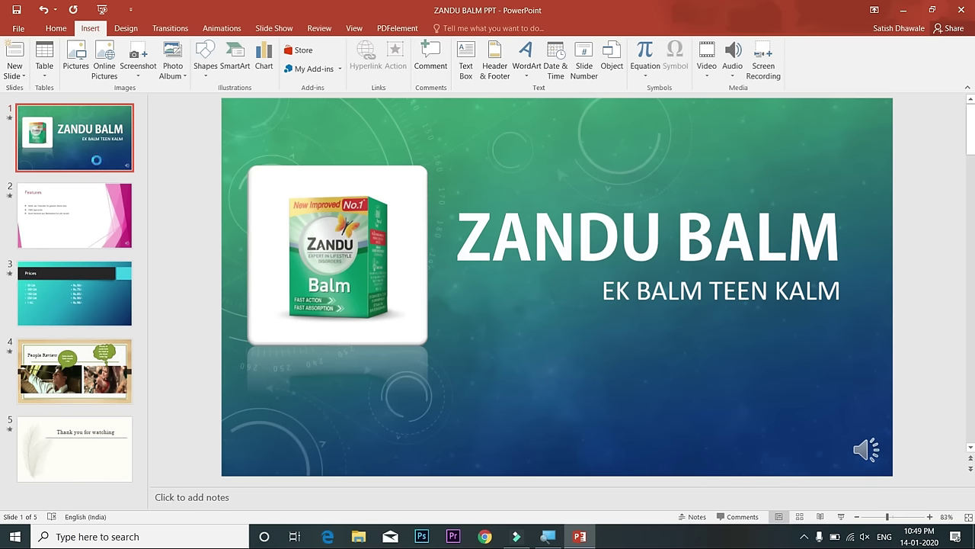
{"action": "key", "text": "ctrl+w"}
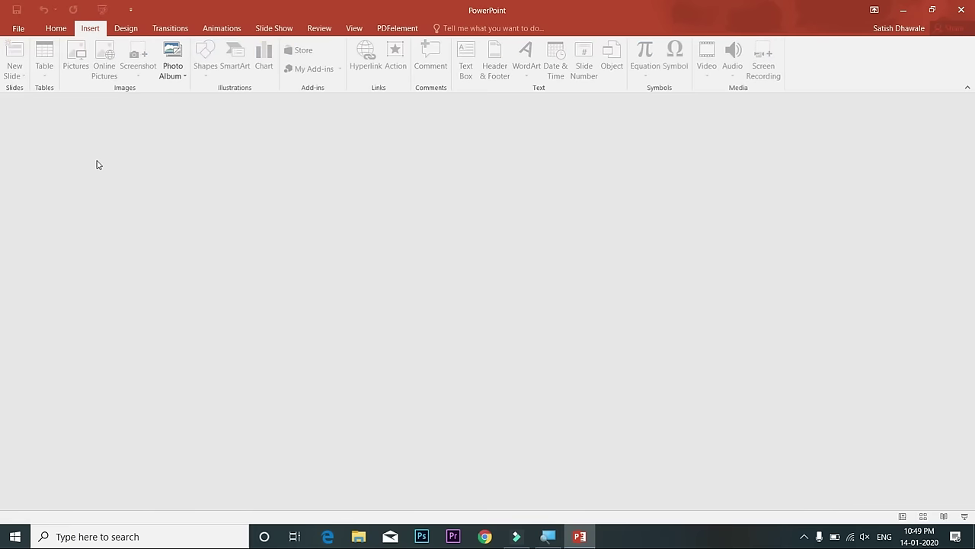
{"action": "key", "text": "ctrl+n"}
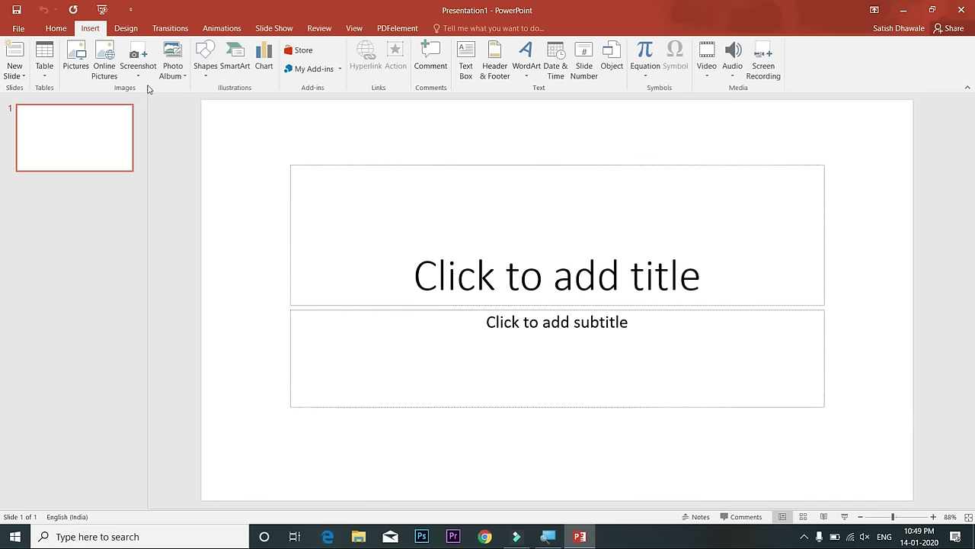
{"action": "left_click", "coordinate": [183, 77]}
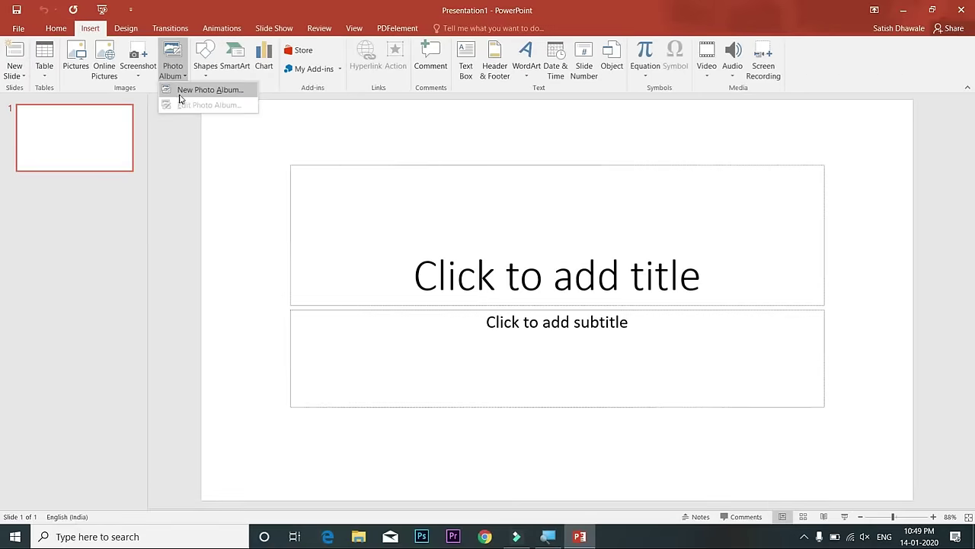
Add the ten thumbnails, from COMPUTER TIPS IN HINDI onward, in D:\THUMBNAIL to a new photo album
{"action": "left_click", "coordinate": [181, 98]}
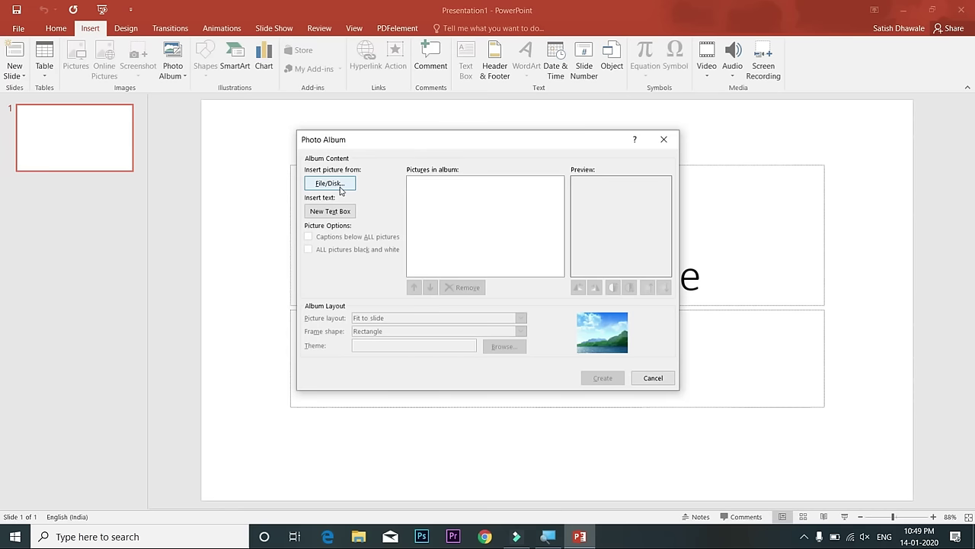
{"action": "left_click", "coordinate": [341, 190]}
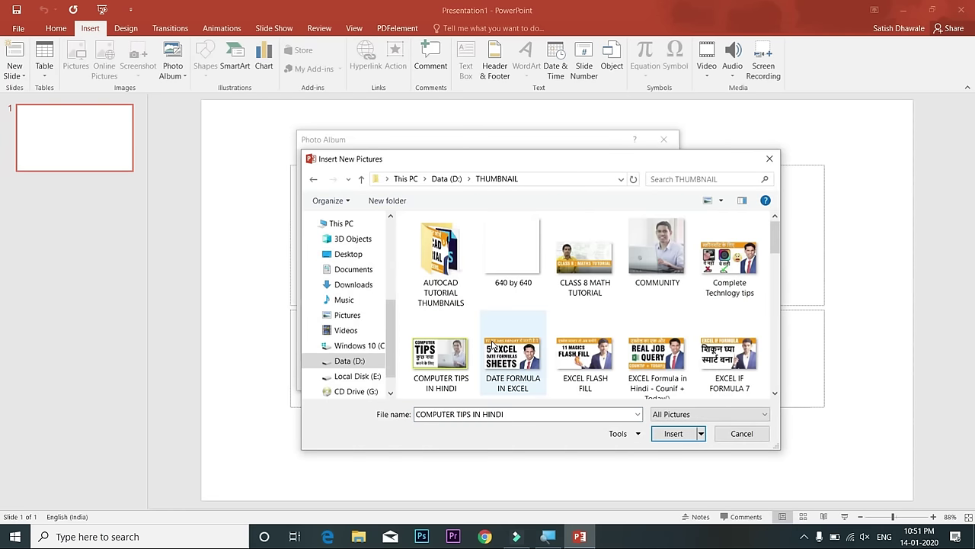
{"action": "scroll", "coordinate": [587, 343], "scroll_direction": "down", "scroll_amount": 1}
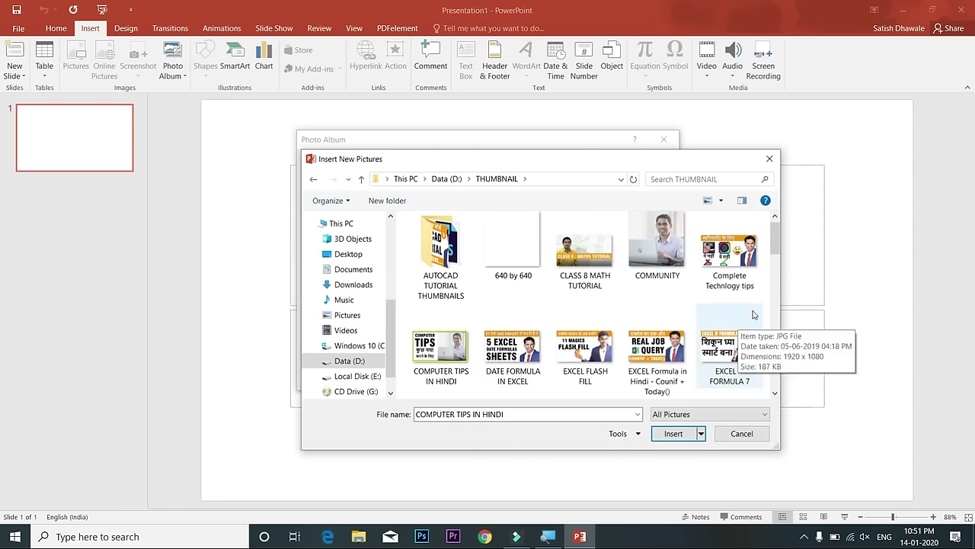
{"action": "mouse_move", "coordinate": [773, 248]}
{"action": "left_mouse_down"}
{"action": "mouse_move", "coordinate": [772, 352]}
{"action": "mouse_move", "coordinate": [771, 251]}
{"action": "mouse_move", "coordinate": [607, 328]}
{"action": "mouse_move", "coordinate": [431, 336]}
{"action": "left_mouse_up"}
{"action": "left_click", "coordinate": [440, 332]}
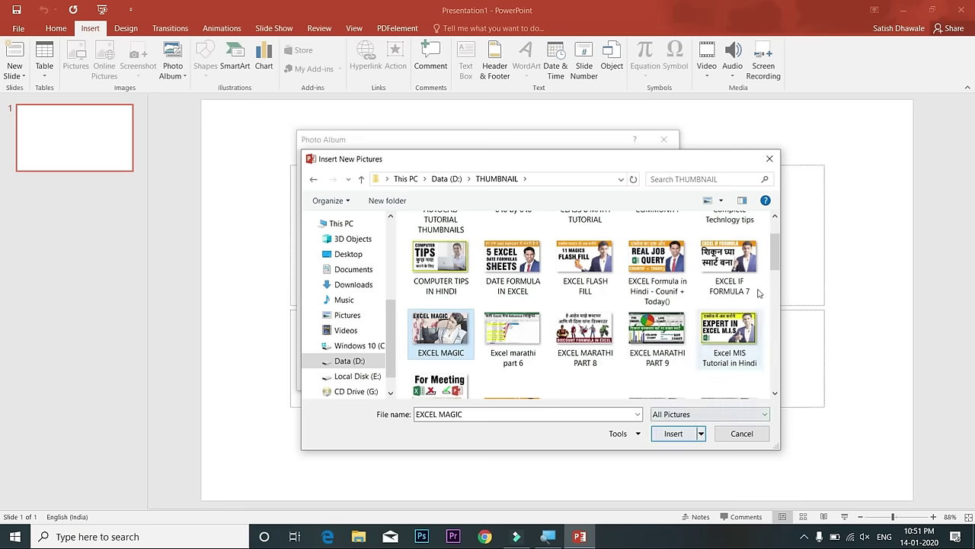
{"action": "left_click_drag", "start_coordinate": [766, 247], "coordinate": [453, 339]}
{"action": "left_click", "coordinate": [453, 336]}
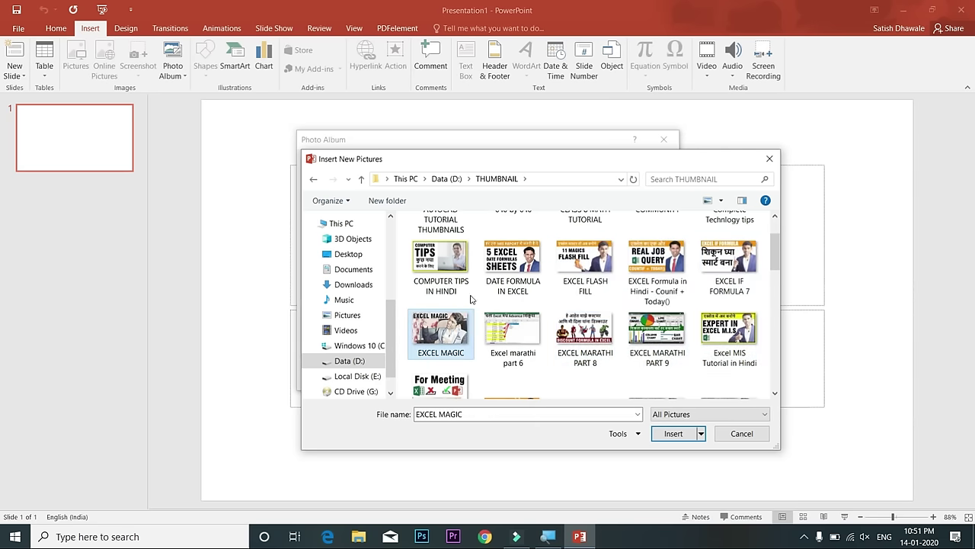
{"action": "mouse_move", "coordinate": [402, 236]}
{"action": "left_mouse_down"}
{"action": "mouse_move", "coordinate": [444, 279]}
{"action": "mouse_move", "coordinate": [762, 359]}
{"action": "left_mouse_up"}
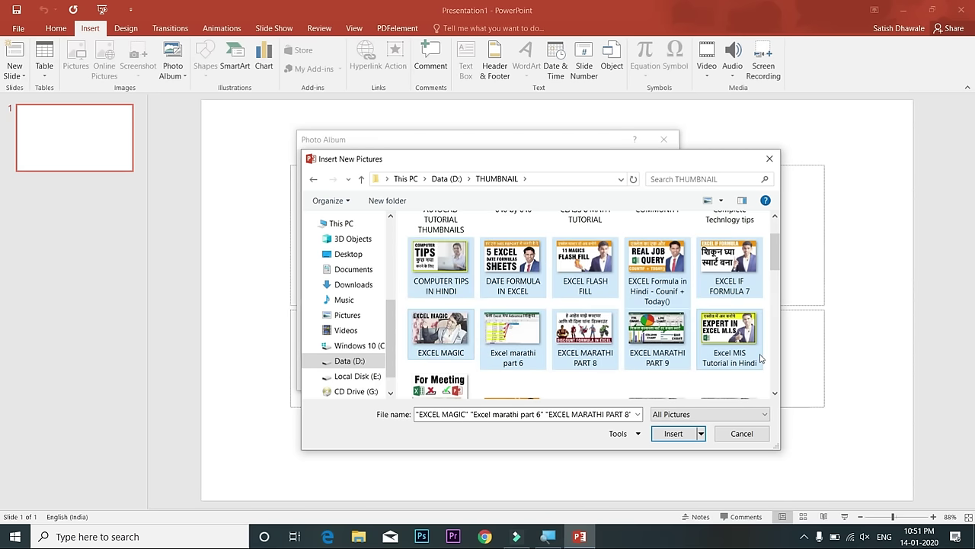
{"action": "left_click", "coordinate": [671, 437]}
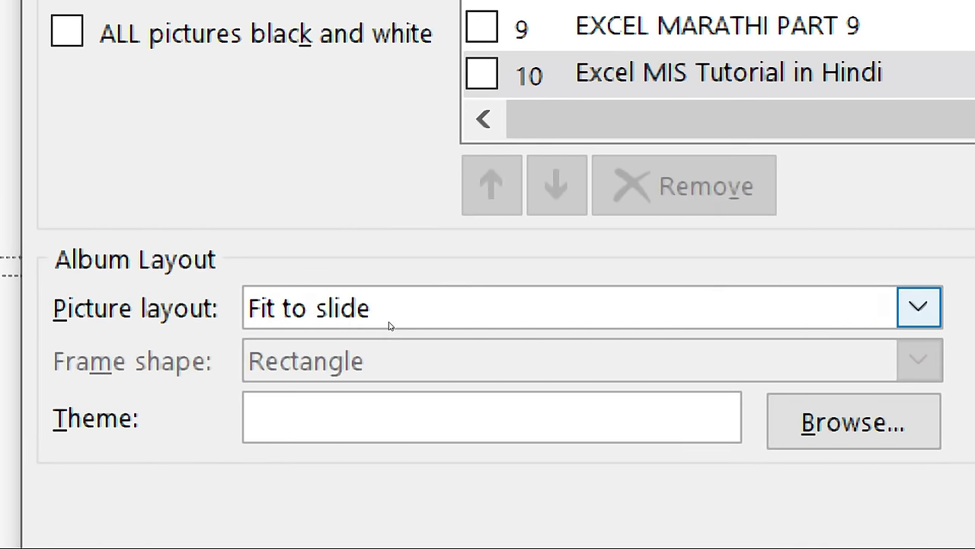
Keep the Fit to slide layout and create the 11-slide album presentation
{"action": "left_click", "coordinate": [388, 326]}
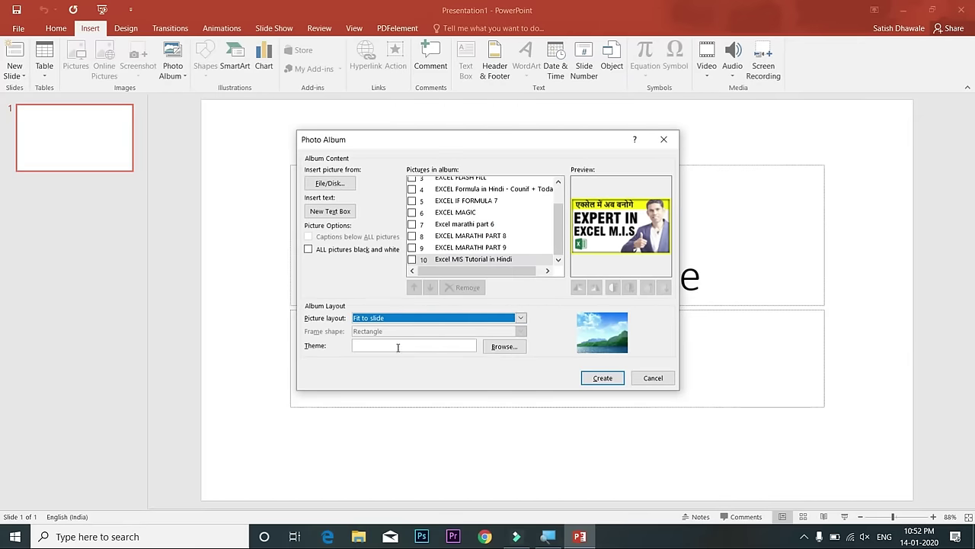
{"action": "left_click", "coordinate": [389, 348]}
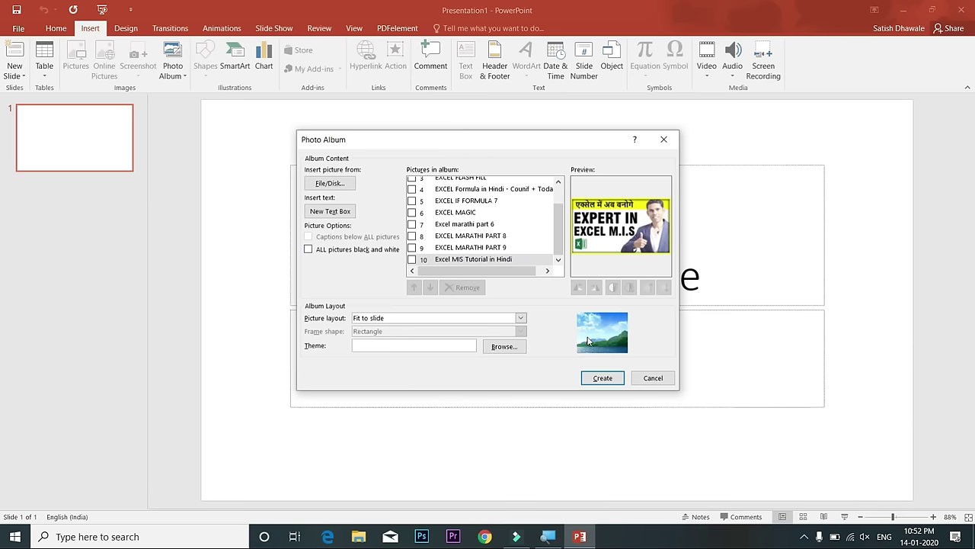
{"action": "left_click", "coordinate": [591, 381]}
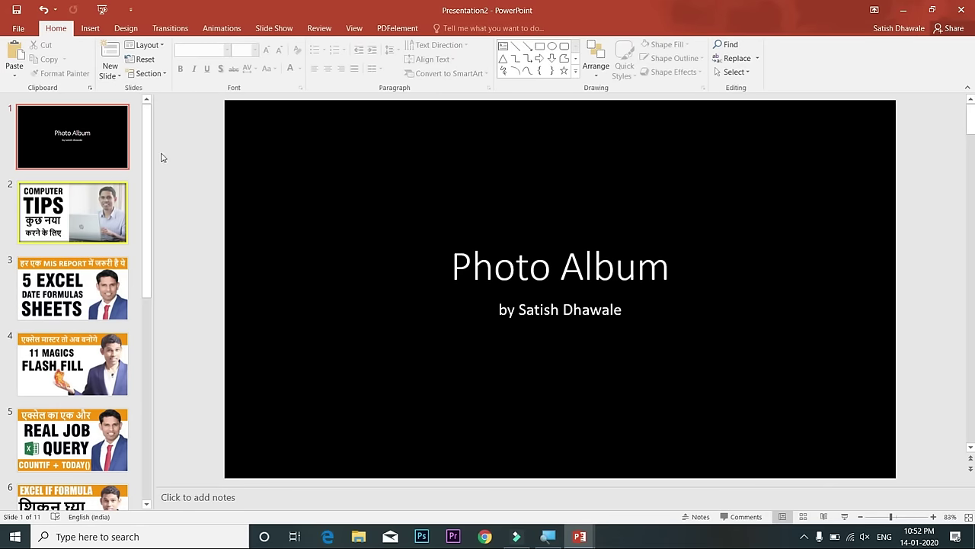
{"action": "left_click", "coordinate": [97, 221]}
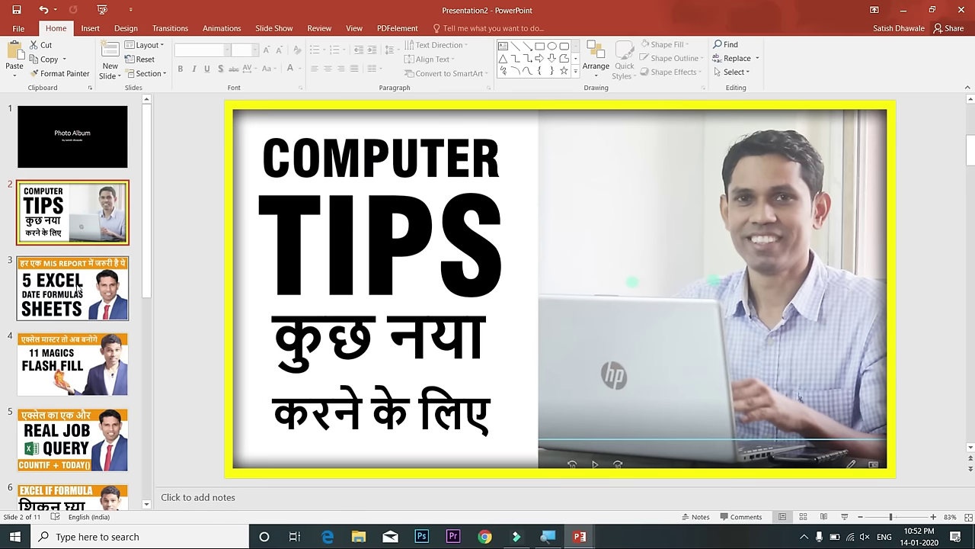
{"action": "left_click", "coordinate": [78, 290]}
{"action": "left_click", "coordinate": [80, 353]}
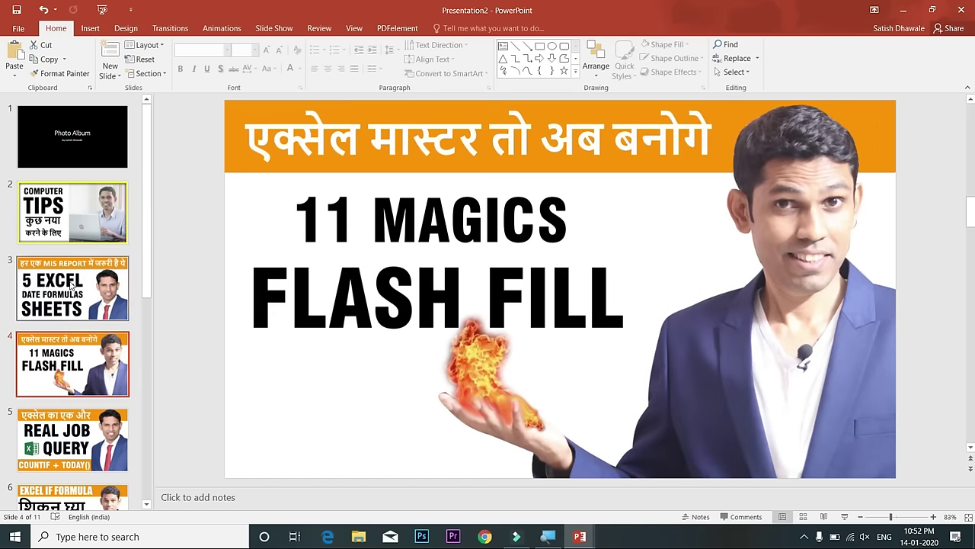
{"action": "key", "text": "F5"}
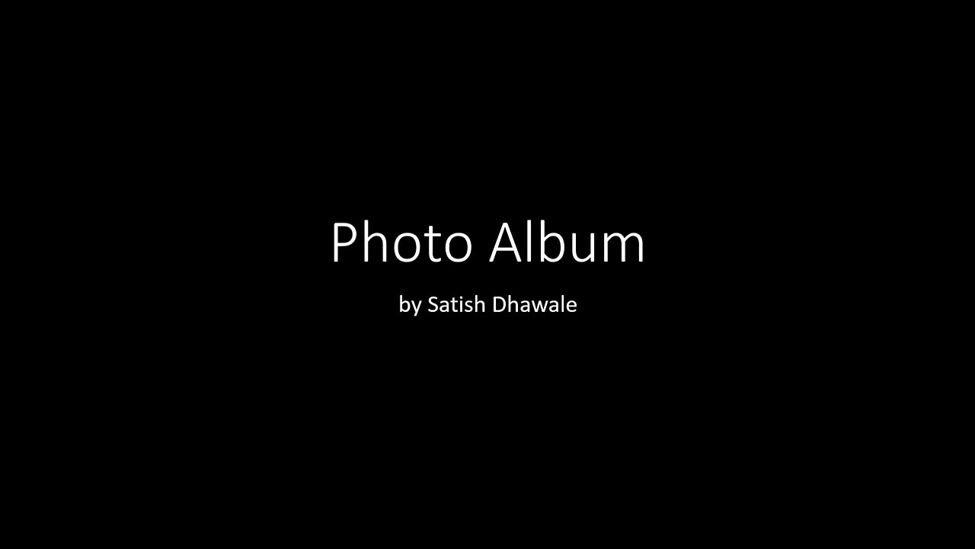
{"action": "key", "text": "Right"}
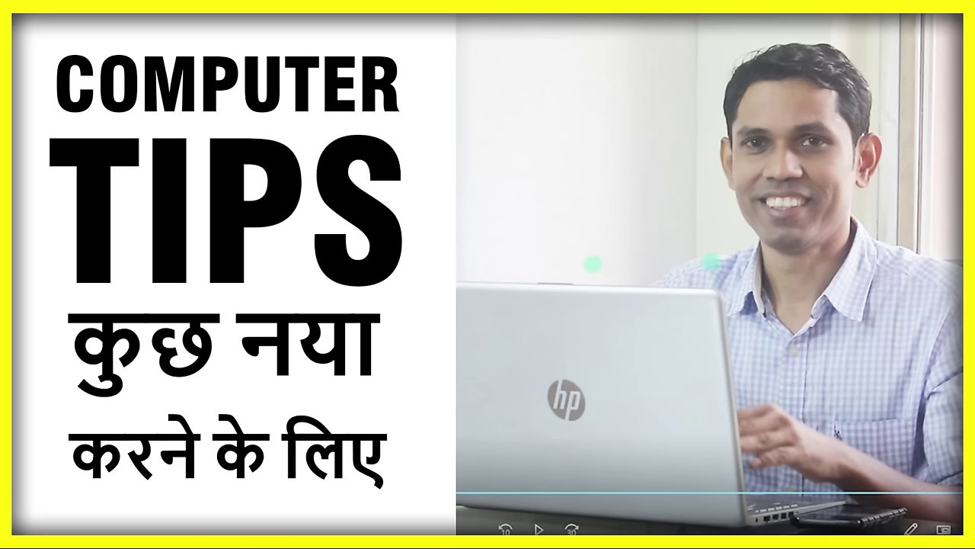
{"action": "key", "text": "Right"}
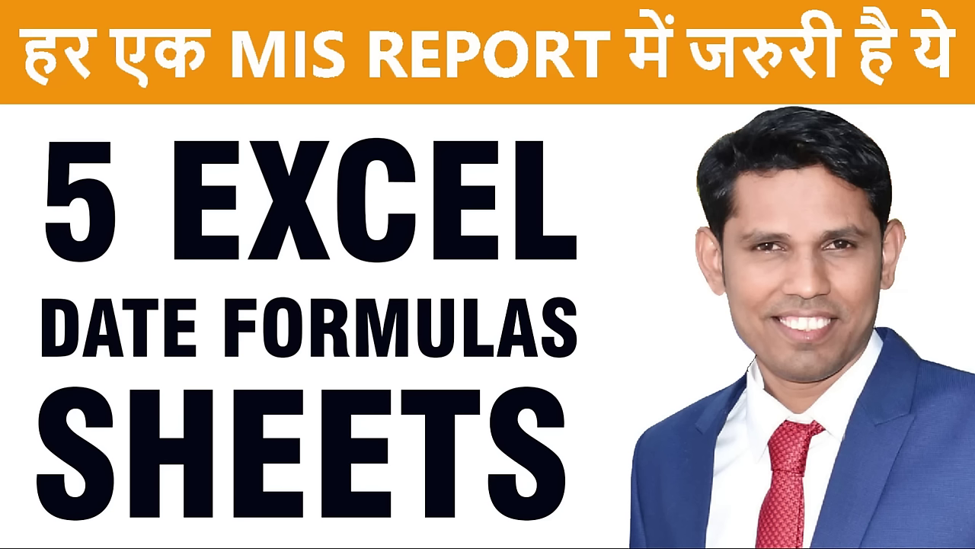
{"action": "key", "text": "Right"}
{"action": "key", "text": "Right"}
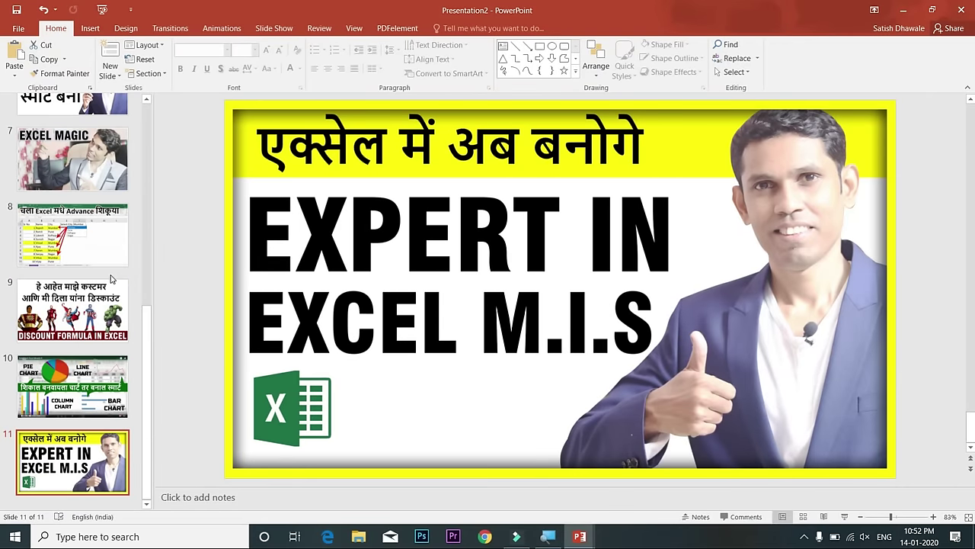
{"action": "scroll", "coordinate": [110, 279], "scroll_direction": "up", "scroll_amount": 5}
{"action": "scroll", "coordinate": [109, 204], "scroll_direction": "up", "scroll_amount": 3}
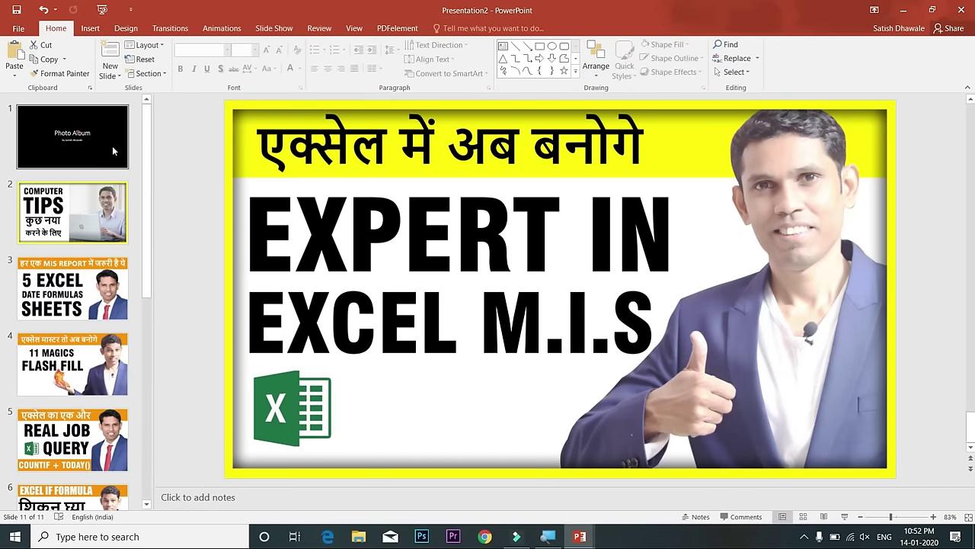
{"action": "scroll", "coordinate": [106, 228], "scroll_direction": "down", "scroll_amount": 6}
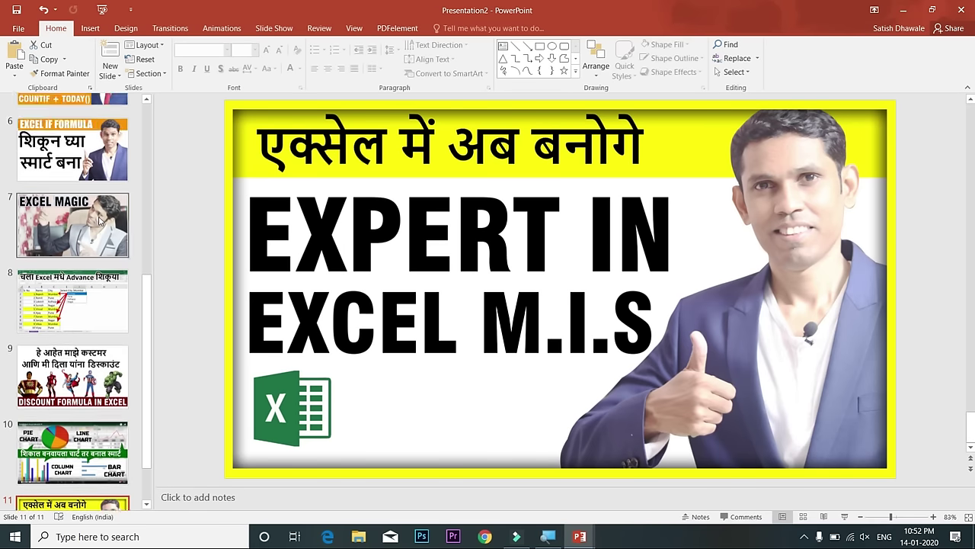
{"action": "scroll", "coordinate": [102, 266], "scroll_direction": "down", "scroll_amount": 2}
{"action": "scroll", "coordinate": [99, 295], "scroll_direction": "up", "scroll_amount": 5}
{"action": "scroll", "coordinate": [99, 295], "scroll_direction": "up", "scroll_amount": 3}
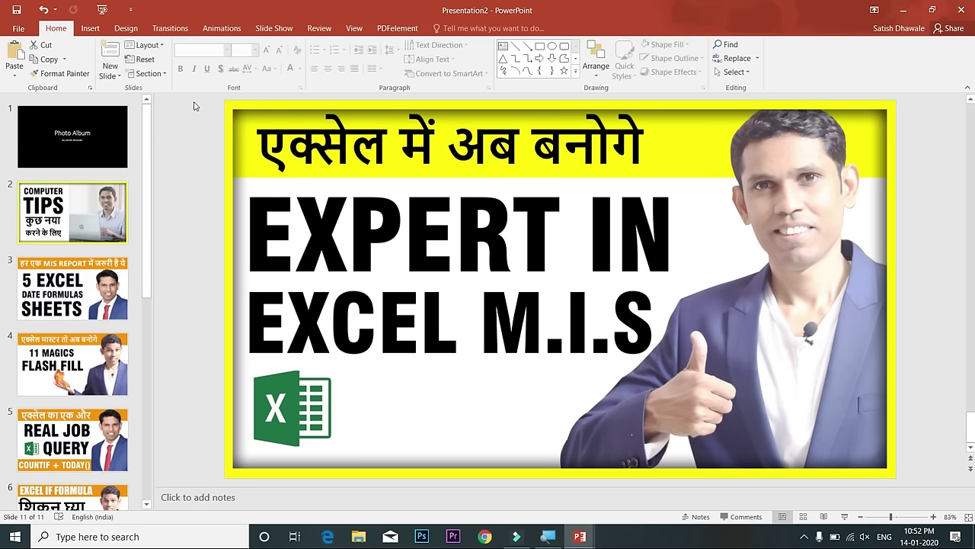
Reopen Edit Photo Album and set 4 pictures per slide with Compound Frame, Black
{"action": "left_click", "coordinate": [91, 30]}
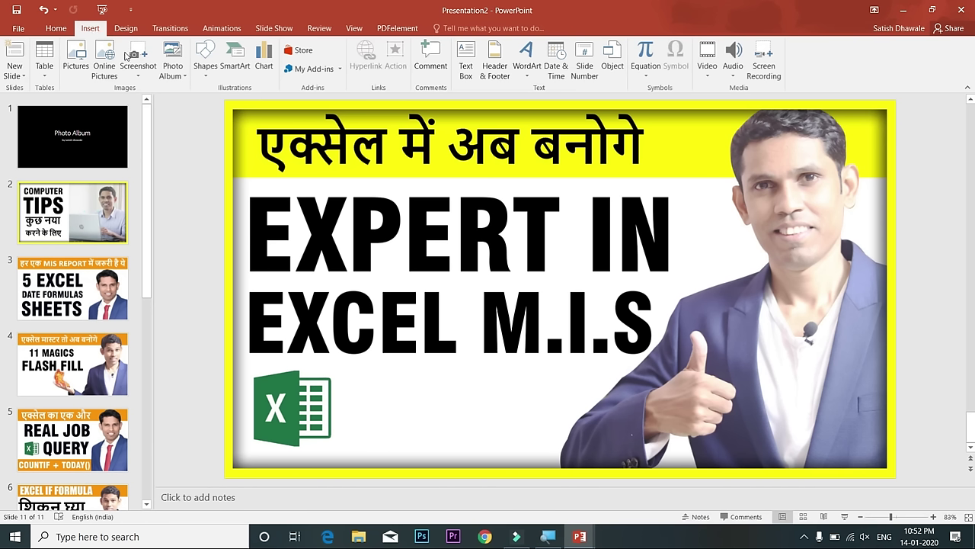
{"action": "left_click", "coordinate": [182, 80]}
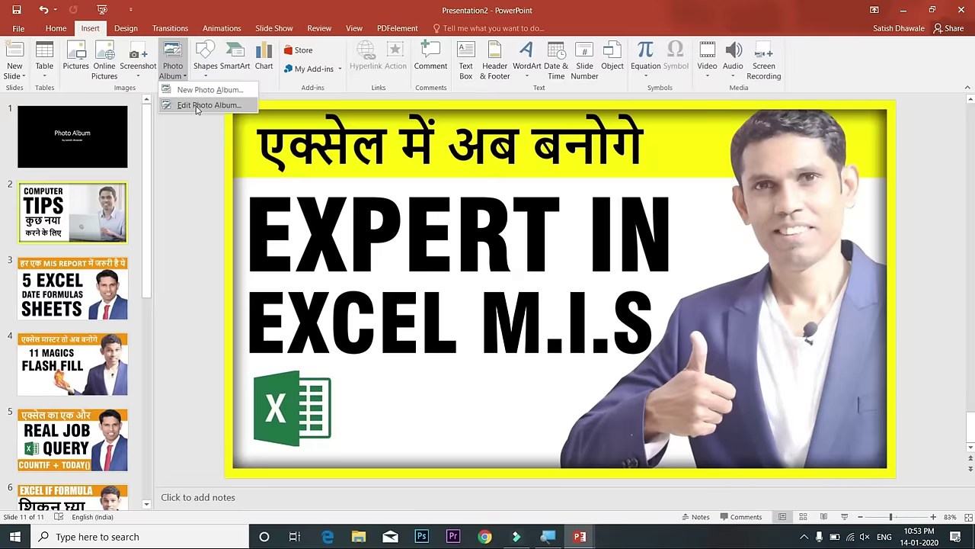
{"action": "left_click", "coordinate": [197, 106]}
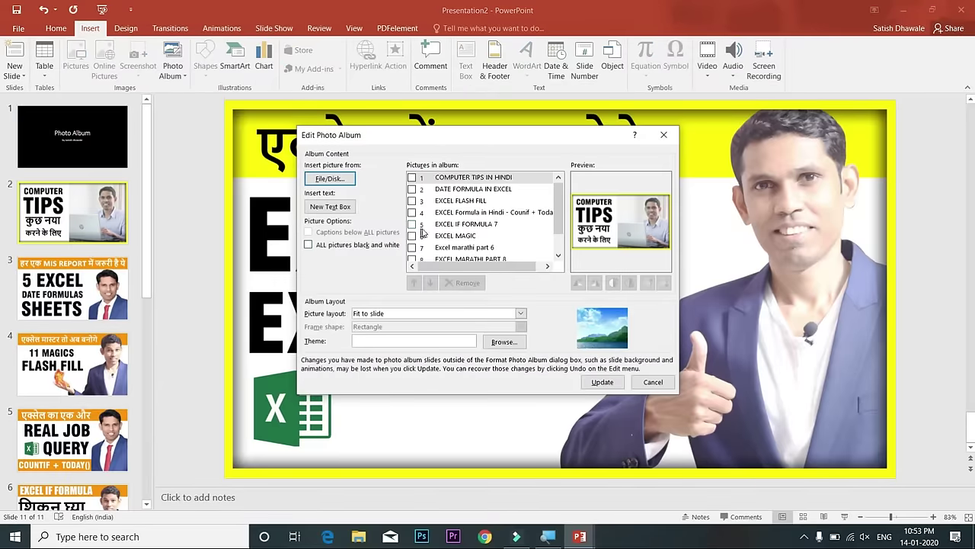
{"action": "left_click", "coordinate": [465, 313]}
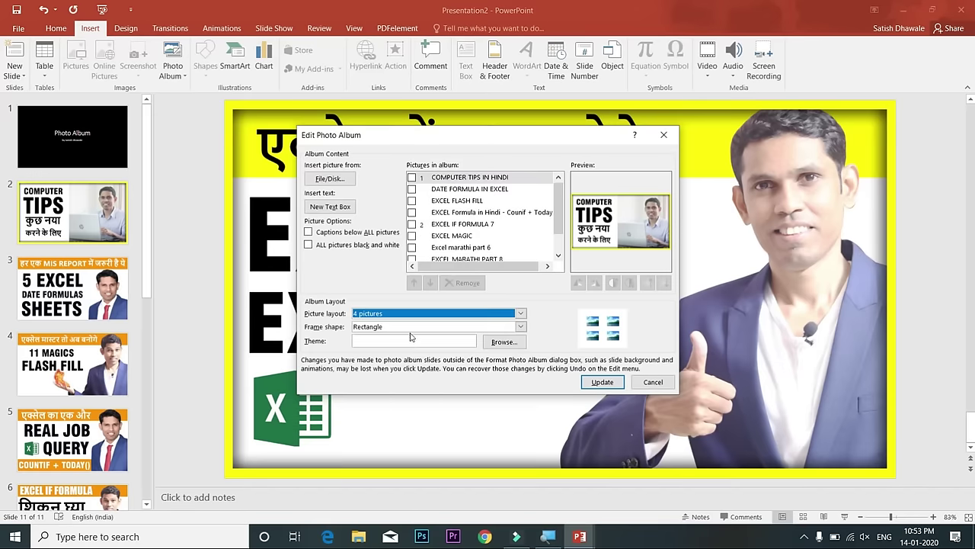
{"action": "left_click", "coordinate": [411, 329]}
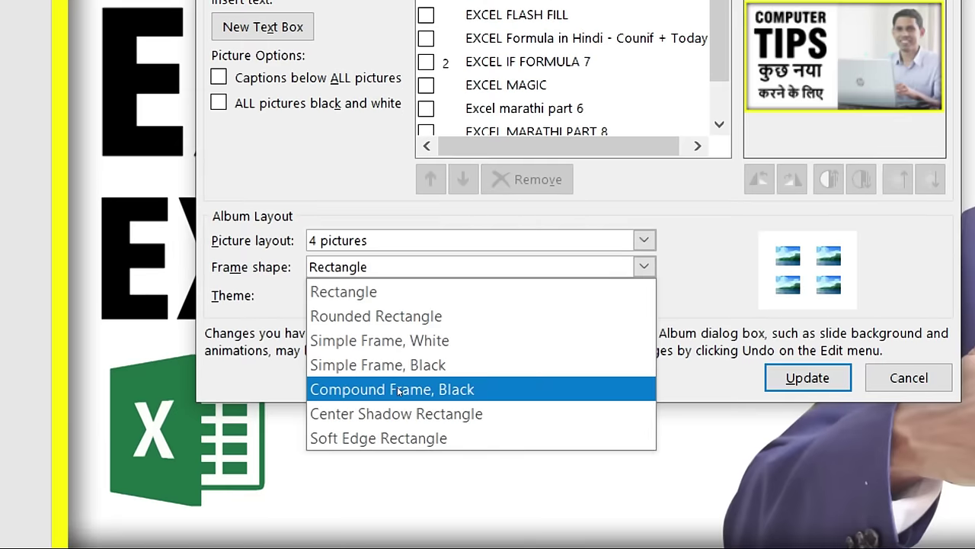
{"action": "left_click", "coordinate": [398, 390]}
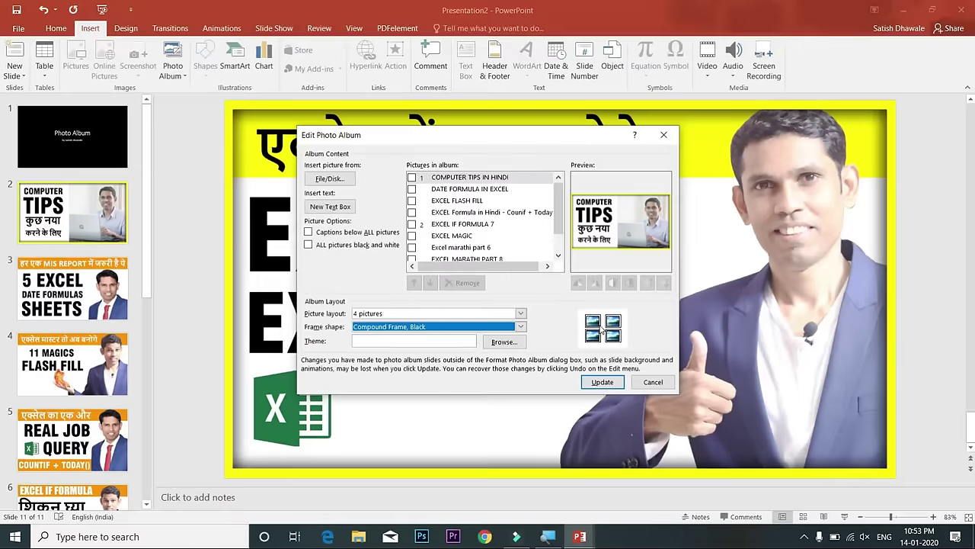
Choose the Organic theme for the album and update it
{"action": "left_click", "coordinate": [391, 340]}
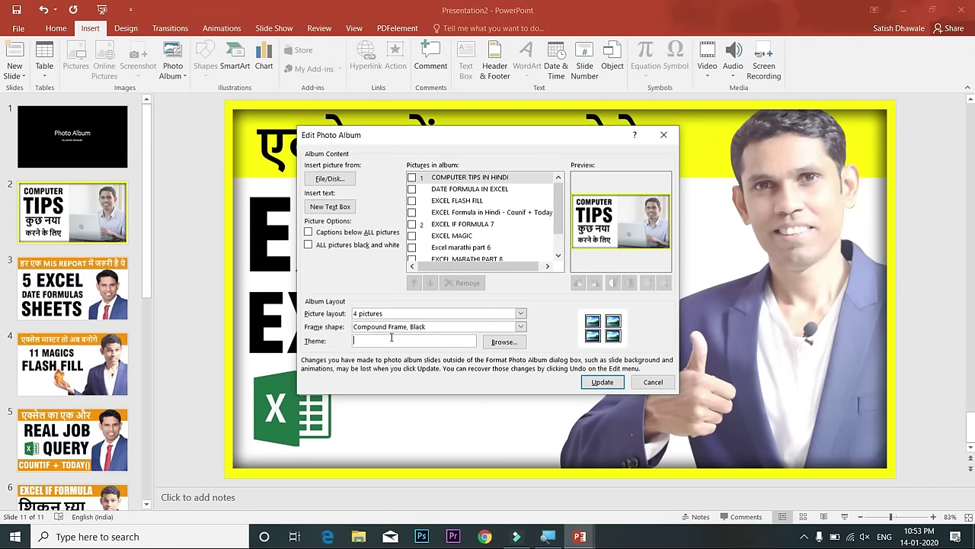
{"action": "left_click", "coordinate": [502, 342]}
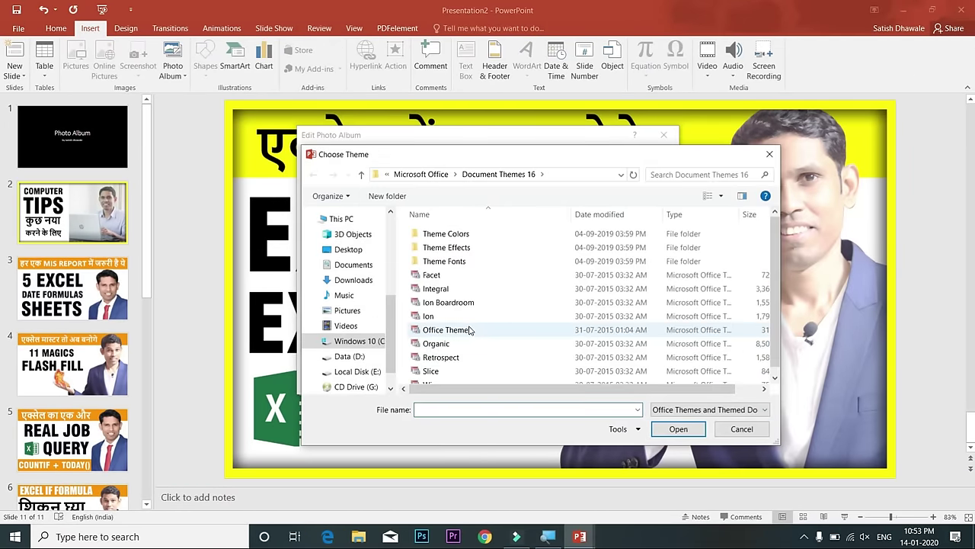
{"action": "double_click", "coordinate": [460, 335]}
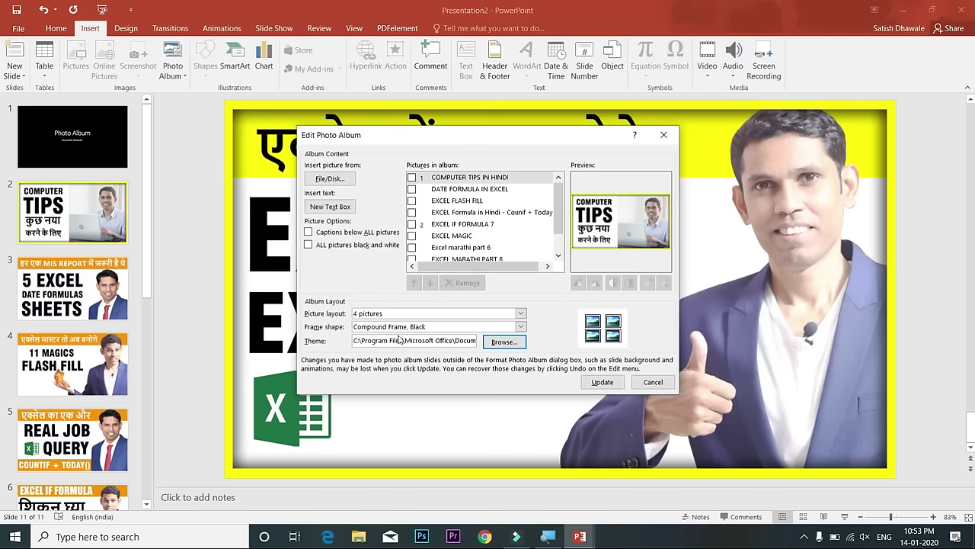
{"action": "left_click", "coordinate": [512, 344]}
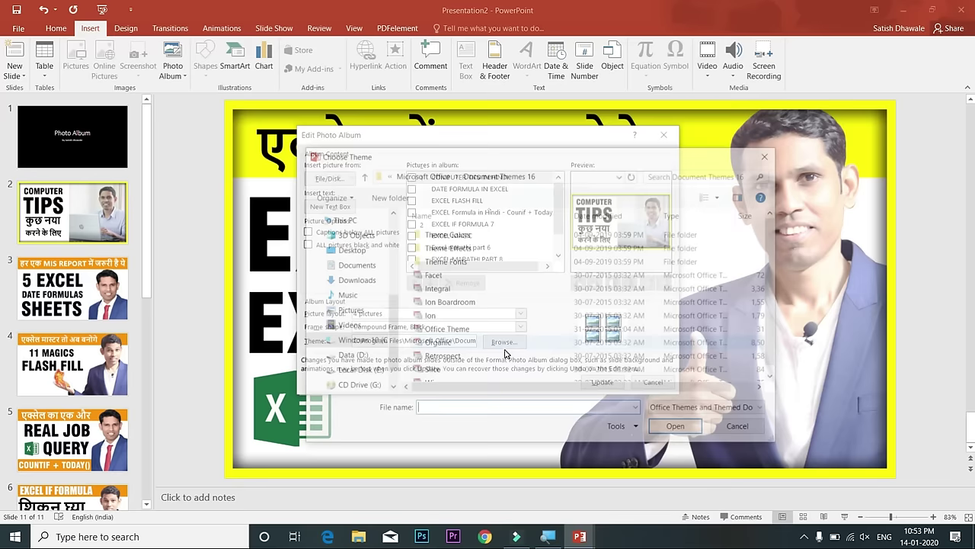
{"action": "left_click", "coordinate": [438, 344]}
{"action": "left_click", "coordinate": [656, 430]}
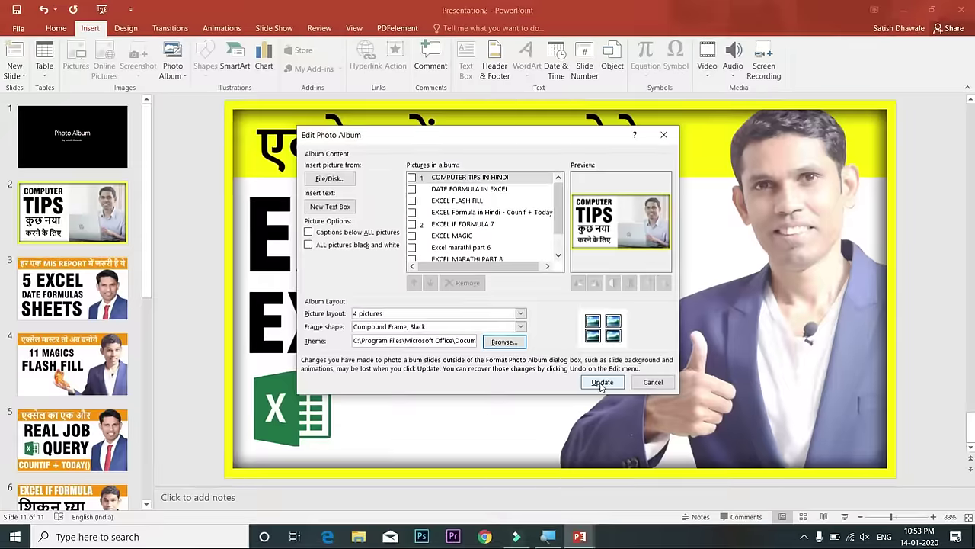
{"action": "left_click", "coordinate": [601, 383]}
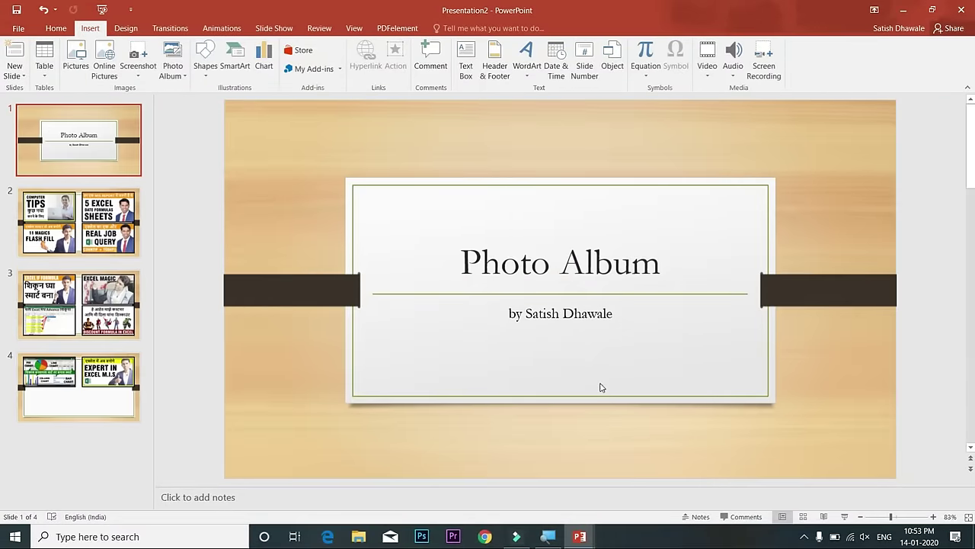
{"action": "left_click", "coordinate": [94, 233]}
{"action": "left_click", "coordinate": [90, 307]}
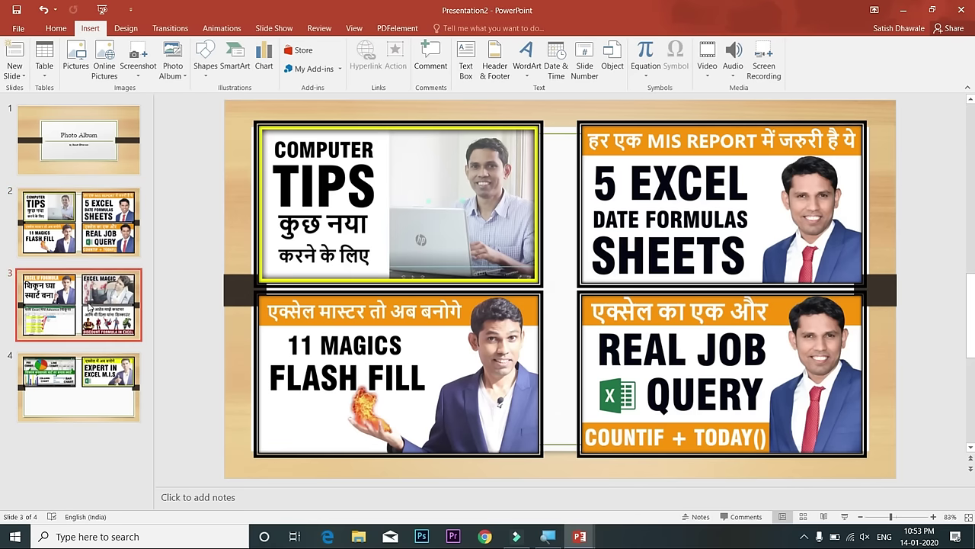
{"action": "left_click", "coordinate": [91, 373]}
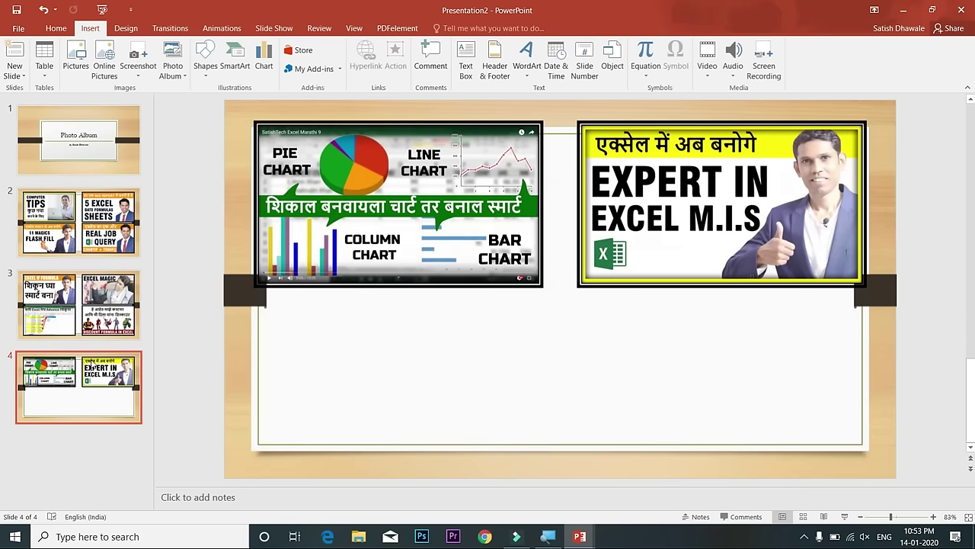
{"action": "left_click", "coordinate": [71, 235]}
{"action": "key", "text": "F5"}
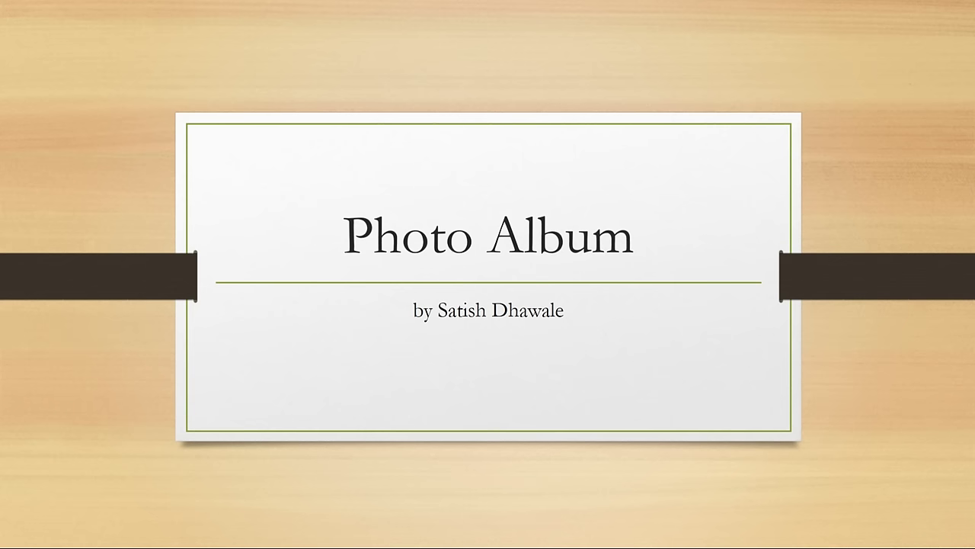
{"action": "key", "text": "Right"}
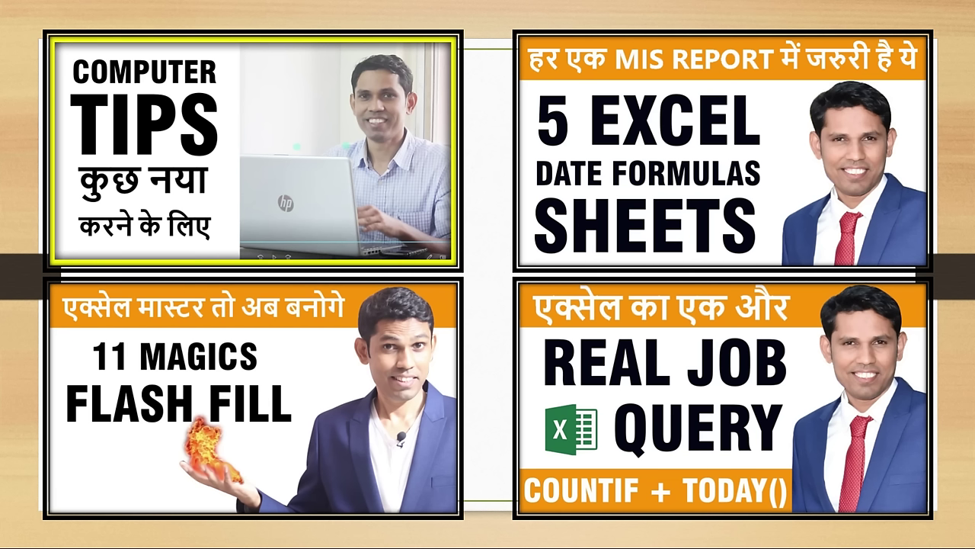
{"action": "key", "text": "Right"}
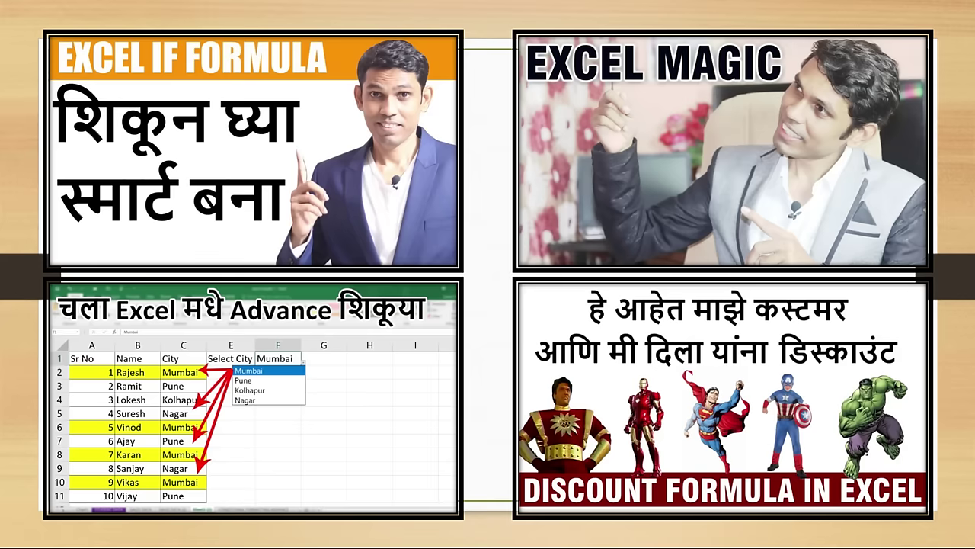
{"action": "key", "text": "Right"}
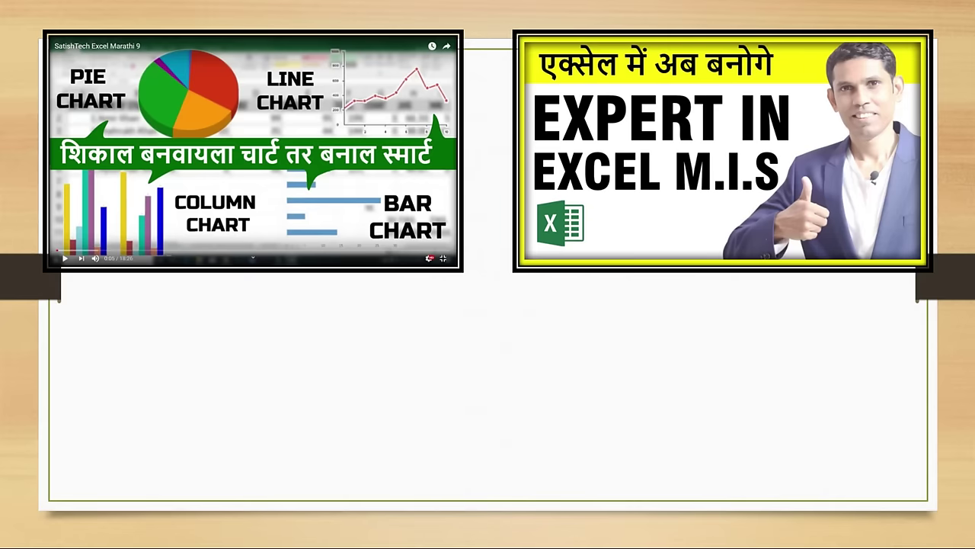
{"action": "key", "text": "Escape"}
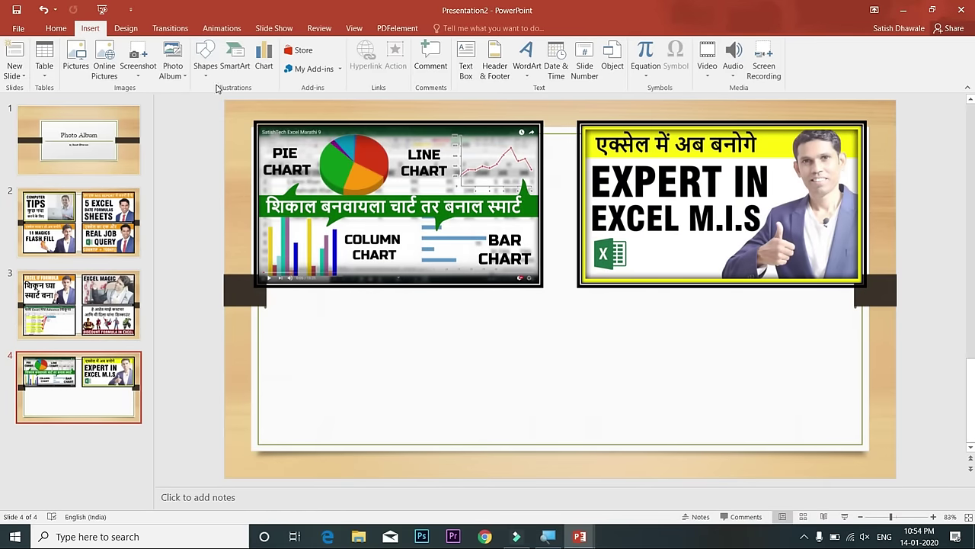
Switch the album's picture layout to 2 pictures per slide and update it to seven slides
{"action": "left_click", "coordinate": [179, 78]}
{"action": "left_click", "coordinate": [189, 101]}
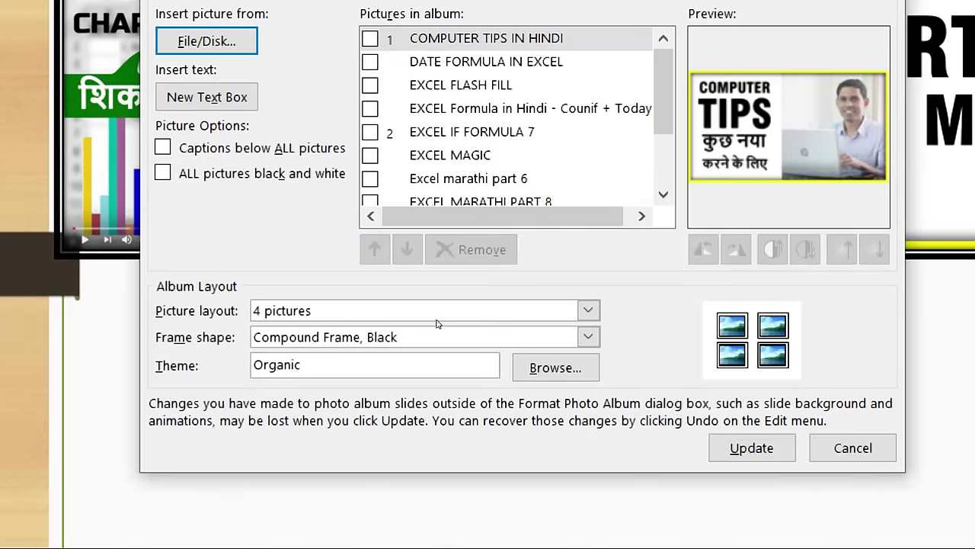
{"action": "left_click", "coordinate": [436, 321]}
{"action": "left_click", "coordinate": [415, 383]}
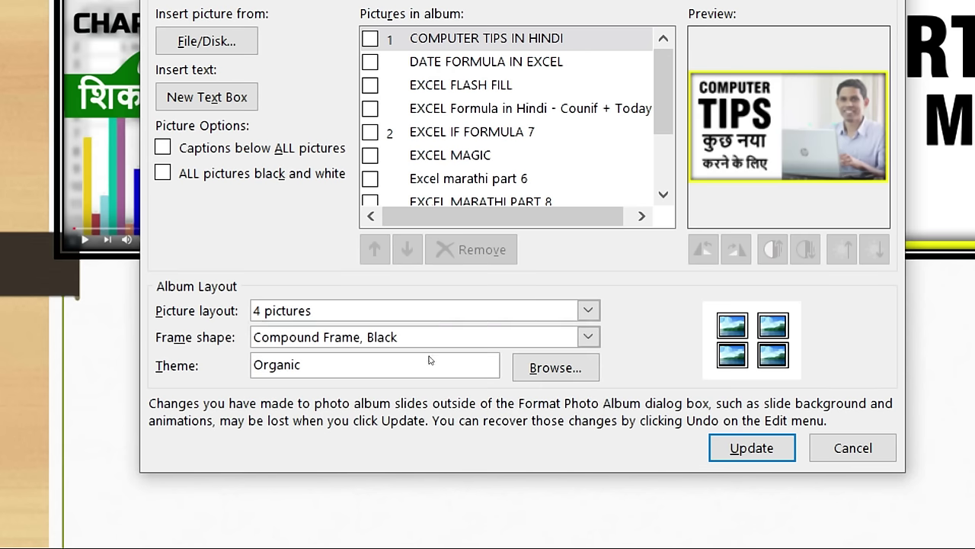
{"action": "key", "text": "Return"}
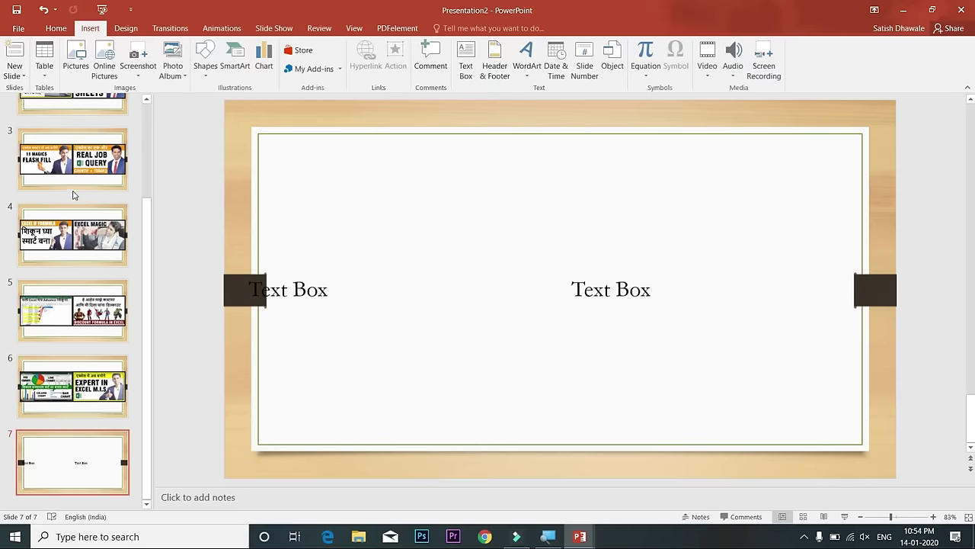
Review the first album slides and apply the teal Ion theme from the Design tab
{"action": "scroll", "coordinate": [72, 193], "scroll_direction": "up", "scroll_amount": 5}
{"action": "left_click", "coordinate": [69, 165]}
{"action": "left_click", "coordinate": [71, 186]}
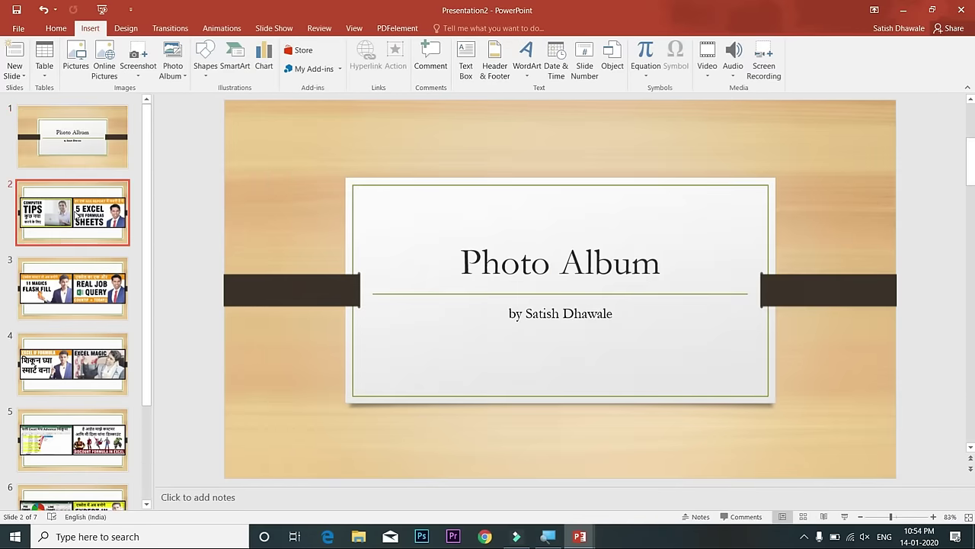
{"action": "left_click", "coordinate": [74, 299]}
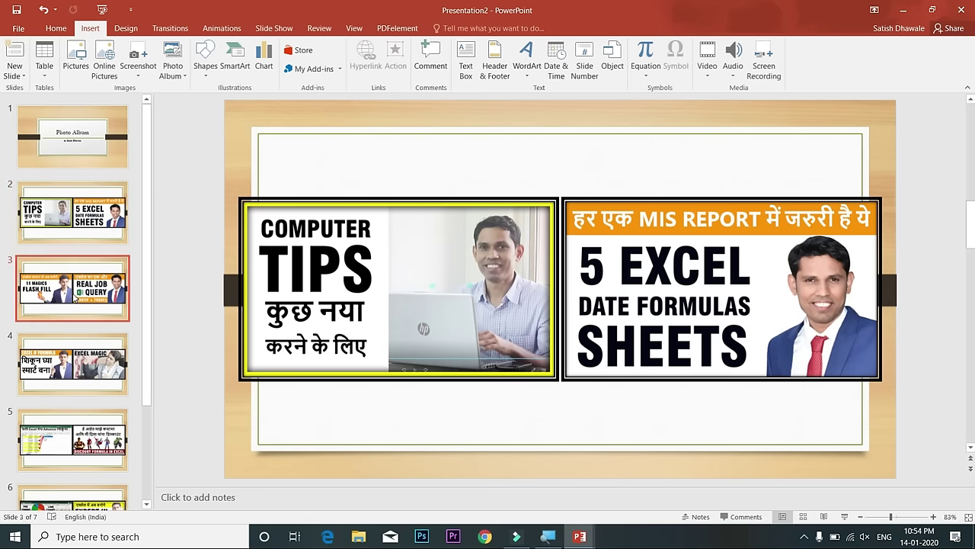
{"action": "left_click", "coordinate": [77, 128]}
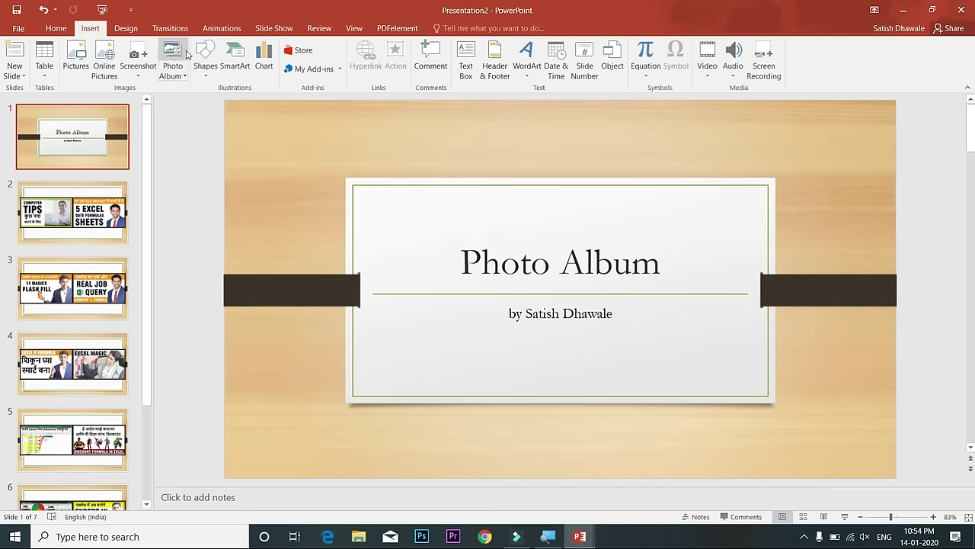
{"action": "left_click", "coordinate": [141, 31]}
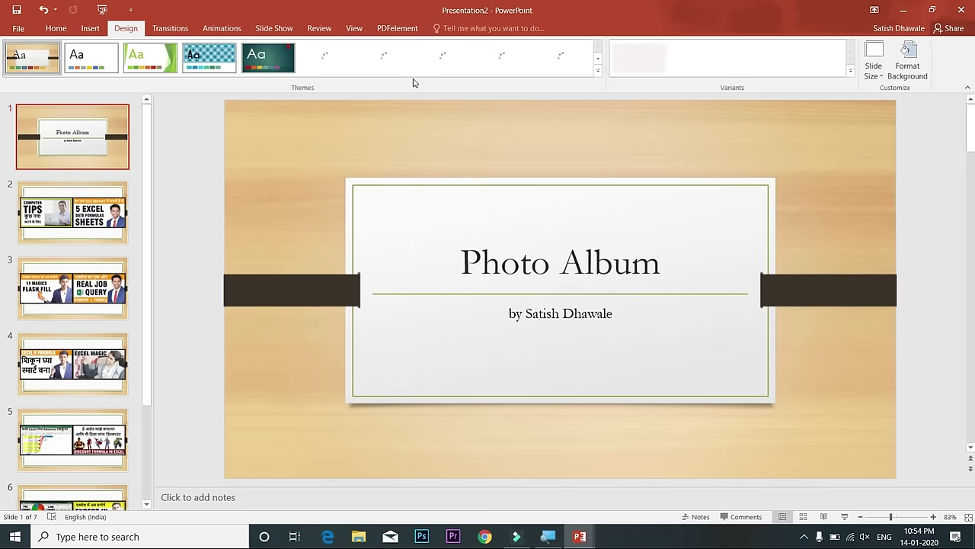
{"action": "left_click", "coordinate": [267, 58]}
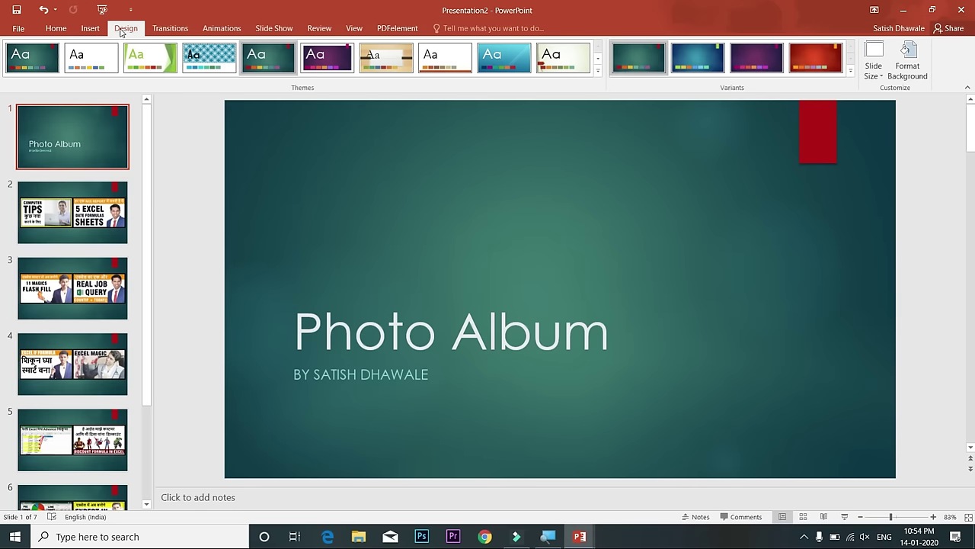
Preview the themed album as a slide show, then return to the title slide
{"action": "left_click", "coordinate": [92, 29]}
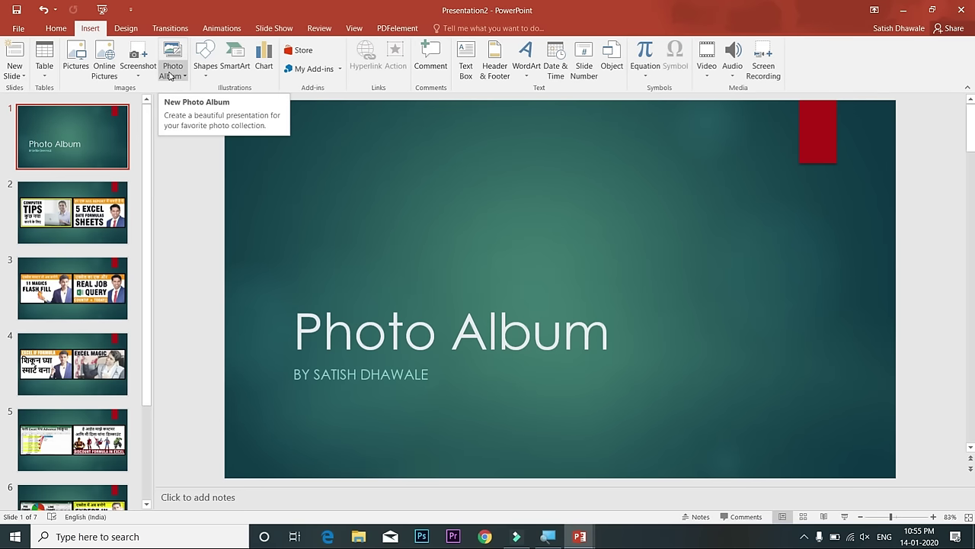
{"action": "key", "text": "F5"}
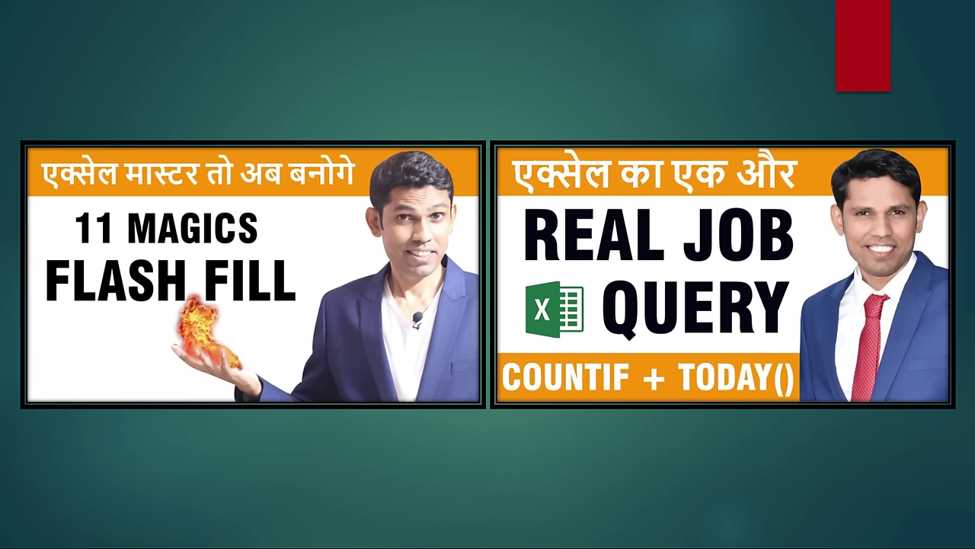
{"action": "key", "text": "Escape"}
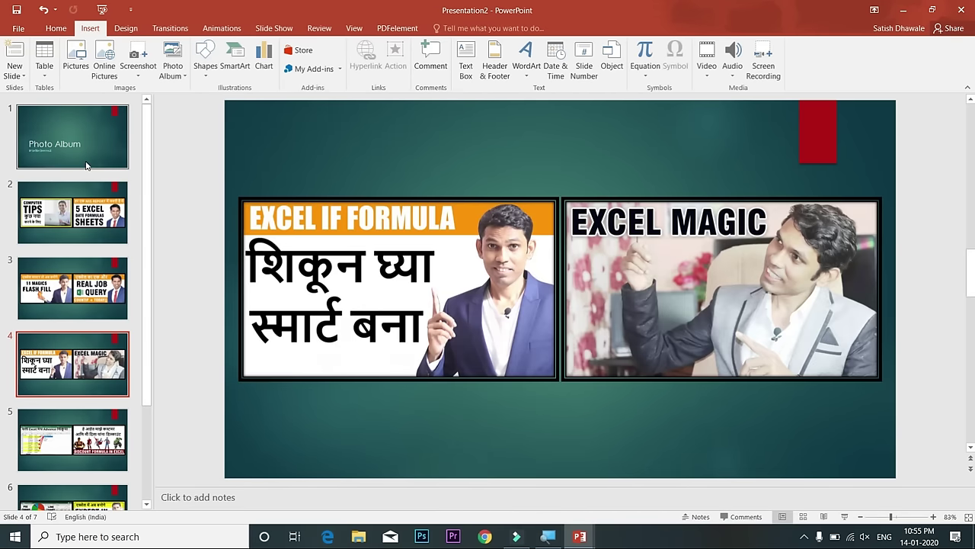
{"action": "left_click", "coordinate": [86, 165]}
Apply the Gallery transition to all slides, auto-advancing after 1 second, and preview it
{"action": "left_click", "coordinate": [186, 31]}
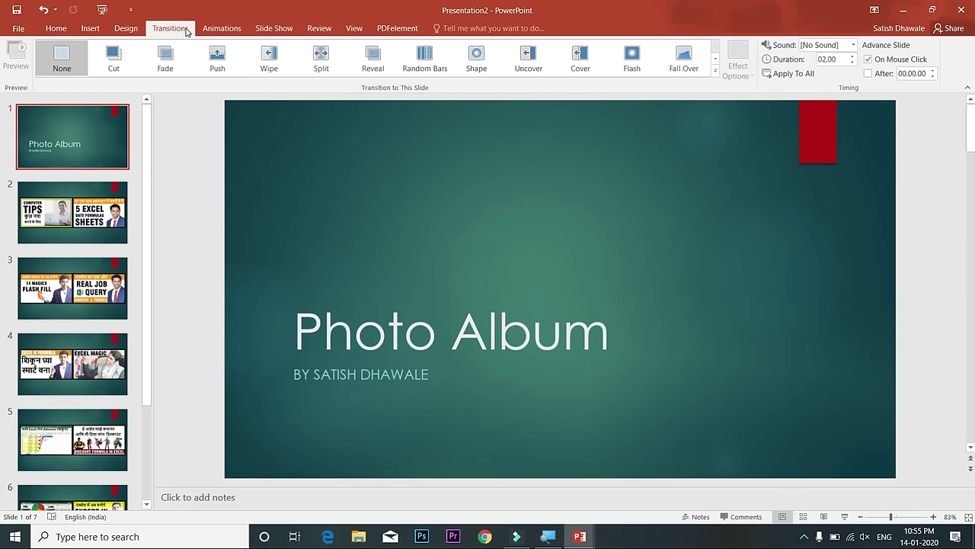
{"action": "left_click", "coordinate": [487, 70]}
{"action": "left_click", "coordinate": [484, 66]}
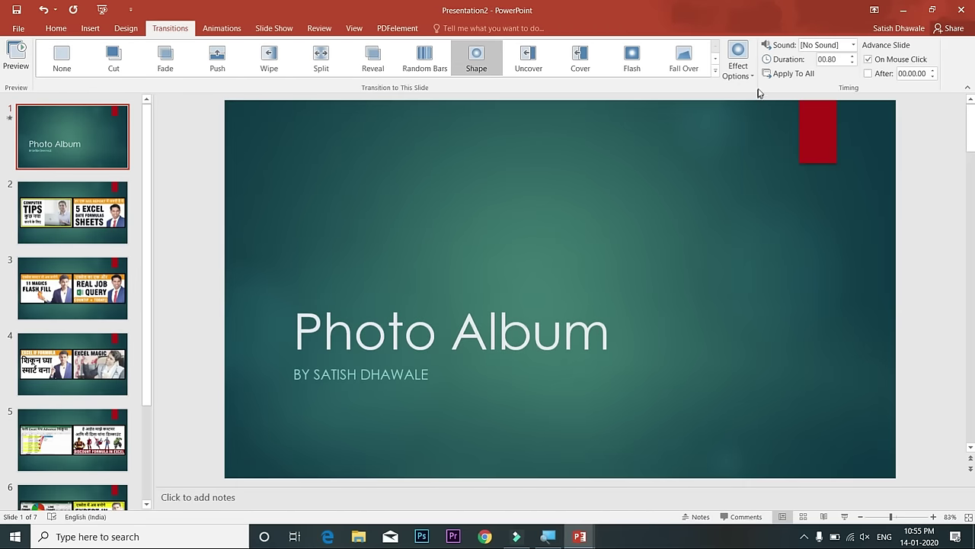
{"action": "left_click", "coordinate": [716, 73]}
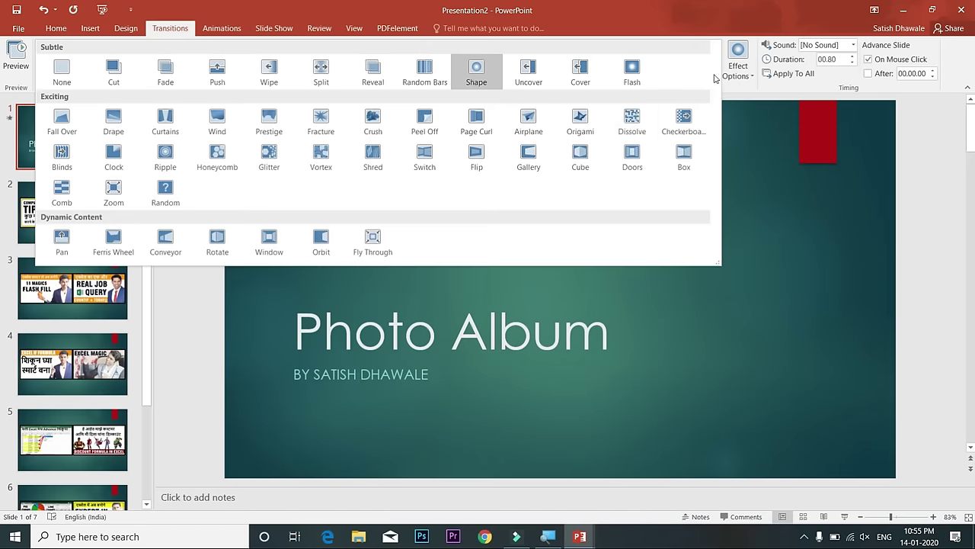
{"action": "left_click", "coordinate": [524, 159]}
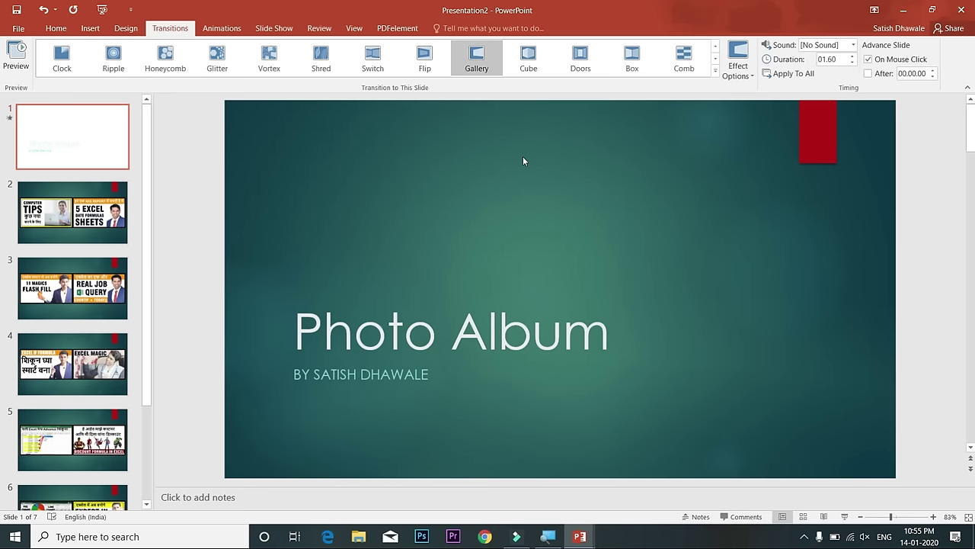
{"action": "left_click", "coordinate": [768, 74]}
{"action": "left_click", "coordinate": [933, 76]}
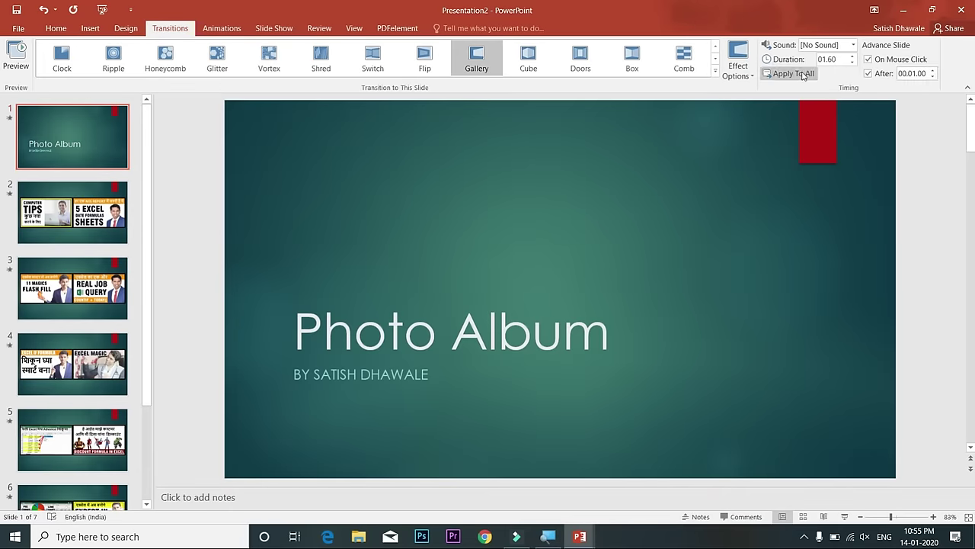
{"action": "left_click", "coordinate": [790, 75]}
{"action": "left_click", "coordinate": [501, 65]}
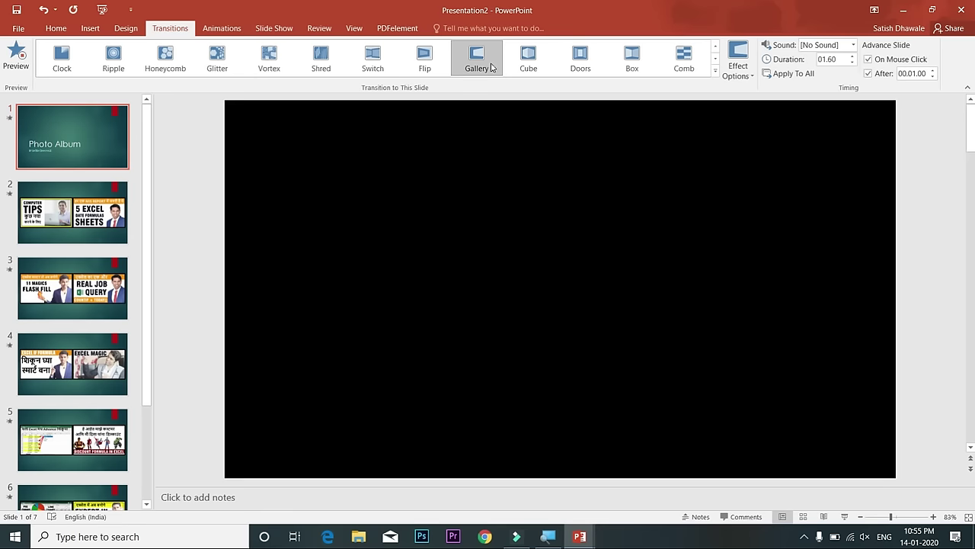
Run the slide show through several slides, end it, and return to the title slide
{"action": "key", "text": "F5"}
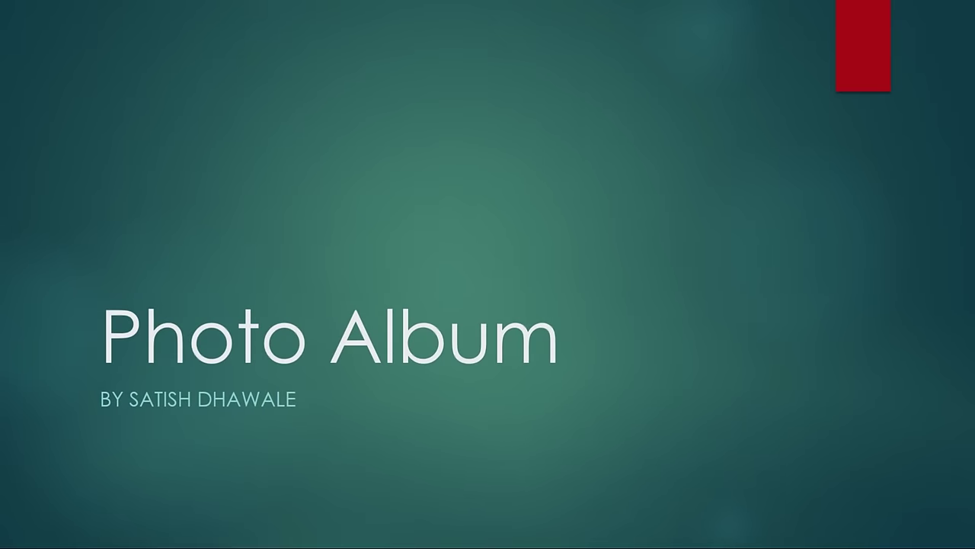
{"action": "key", "text": "Right"}
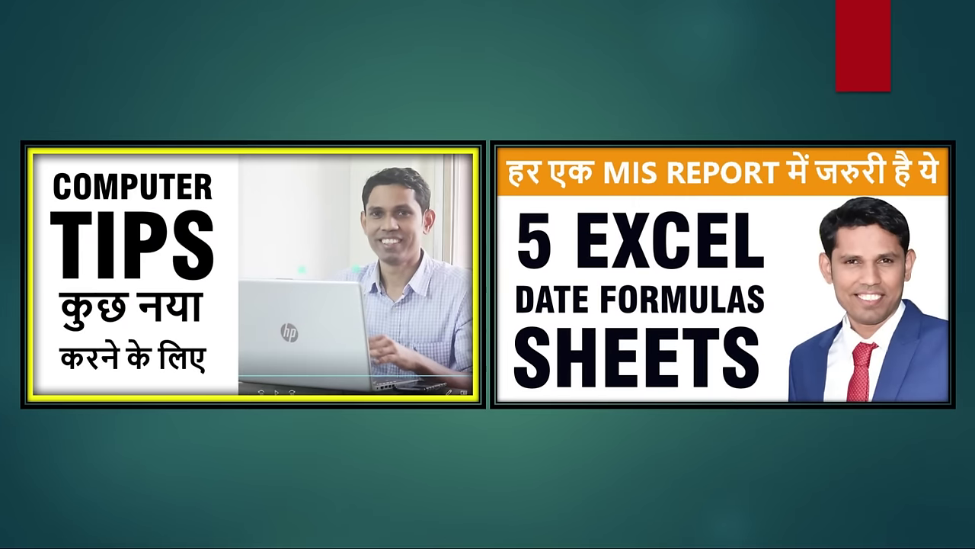
{"action": "key", "text": "Right"}
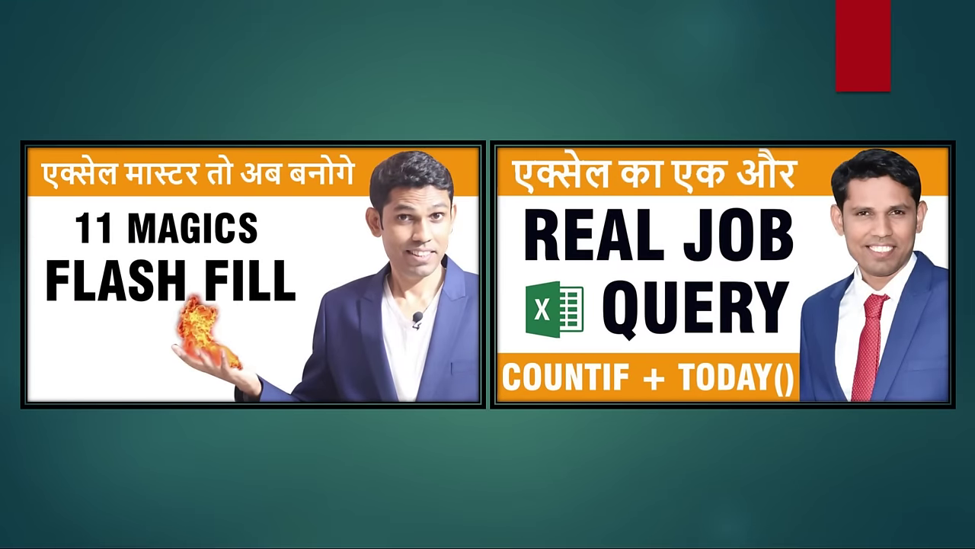
{"action": "key", "text": "Right"}
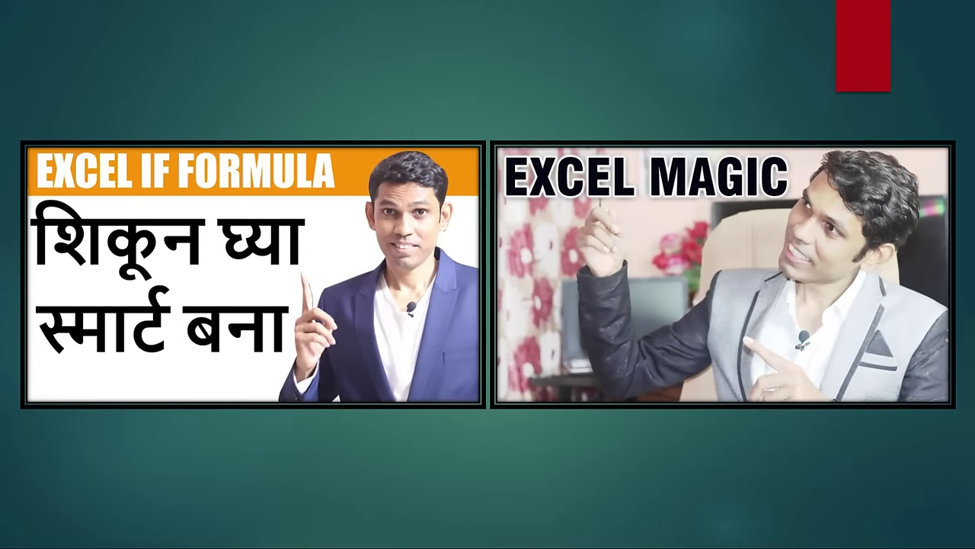
{"action": "key", "text": "Escape"}
{"action": "left_click", "coordinate": [61, 144]}
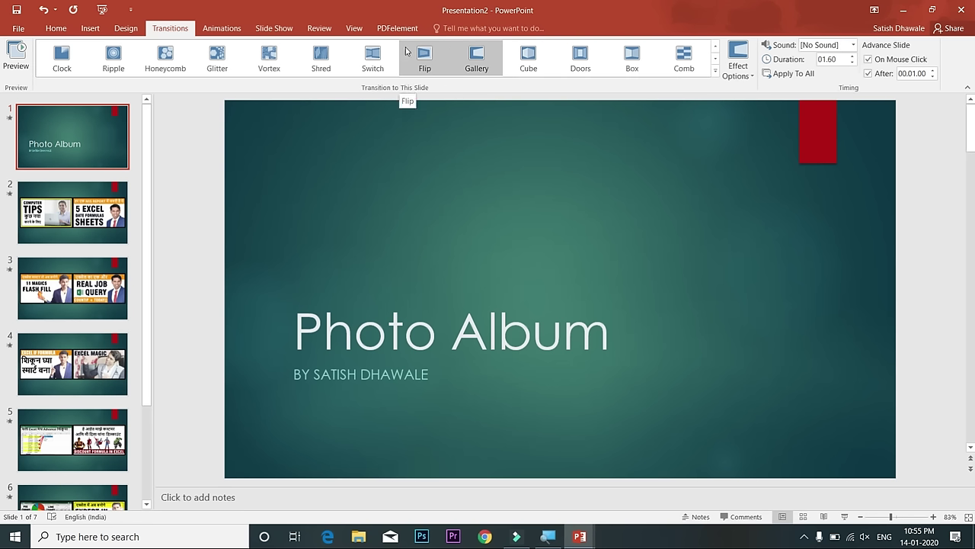
Insert the Happytoseeyou audio file from Downloads onto the Photo Album title slide
{"action": "left_click", "coordinate": [91, 28]}
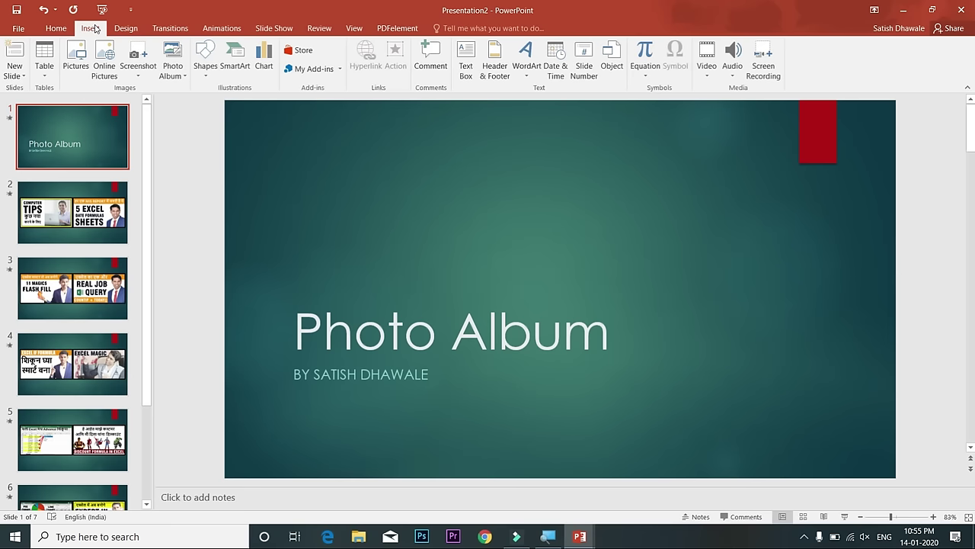
{"action": "left_click", "coordinate": [733, 76]}
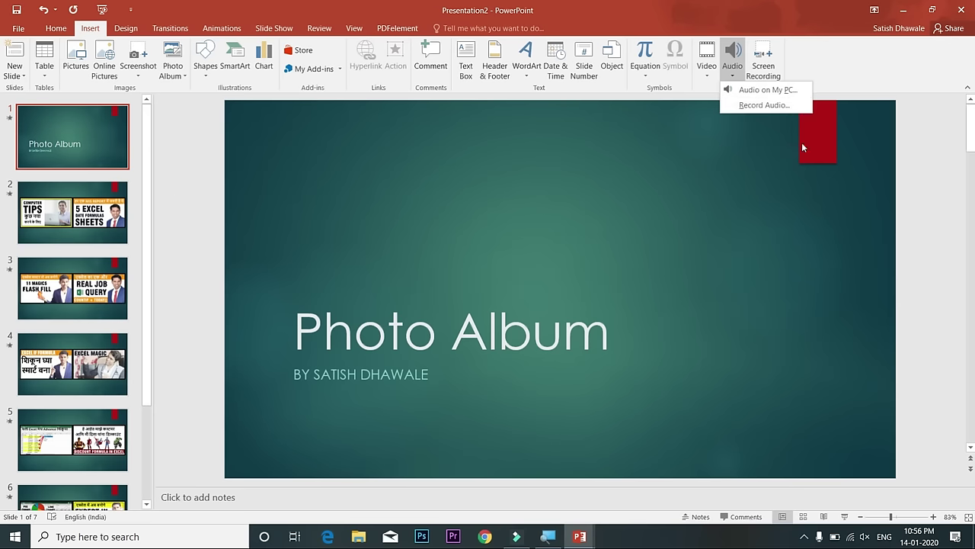
{"action": "left_click", "coordinate": [771, 90]}
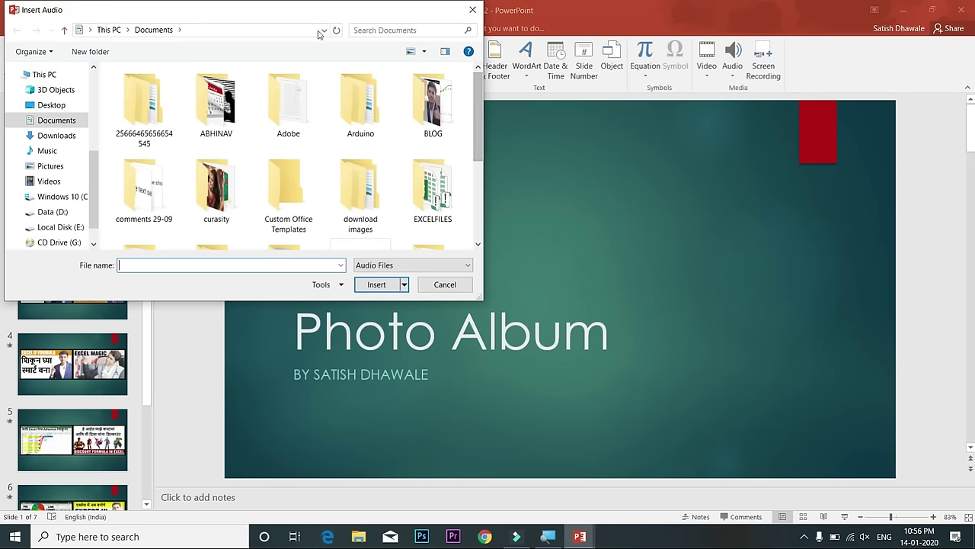
{"action": "left_click_drag", "start_coordinate": [224, 15], "coordinate": [542, 96]}
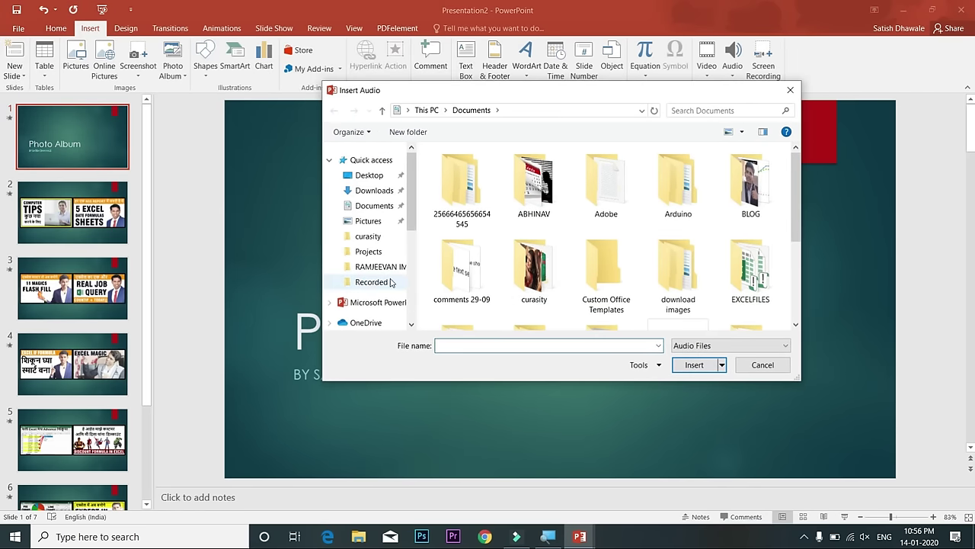
{"action": "left_click_drag", "start_coordinate": [411, 216], "coordinate": [411, 266]}
{"action": "left_click", "coordinate": [374, 236]}
{"action": "left_click", "coordinate": [537, 236]}
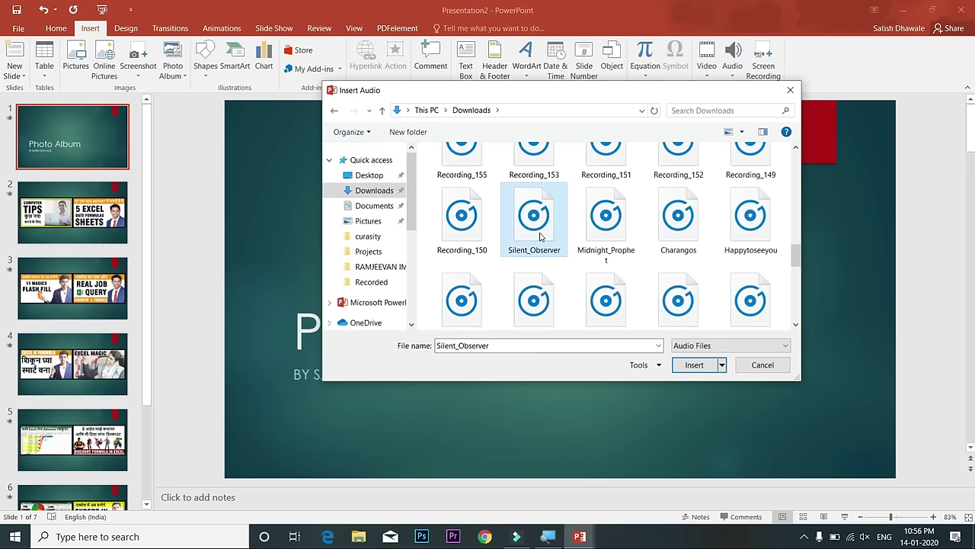
{"action": "left_click", "coordinate": [749, 241]}
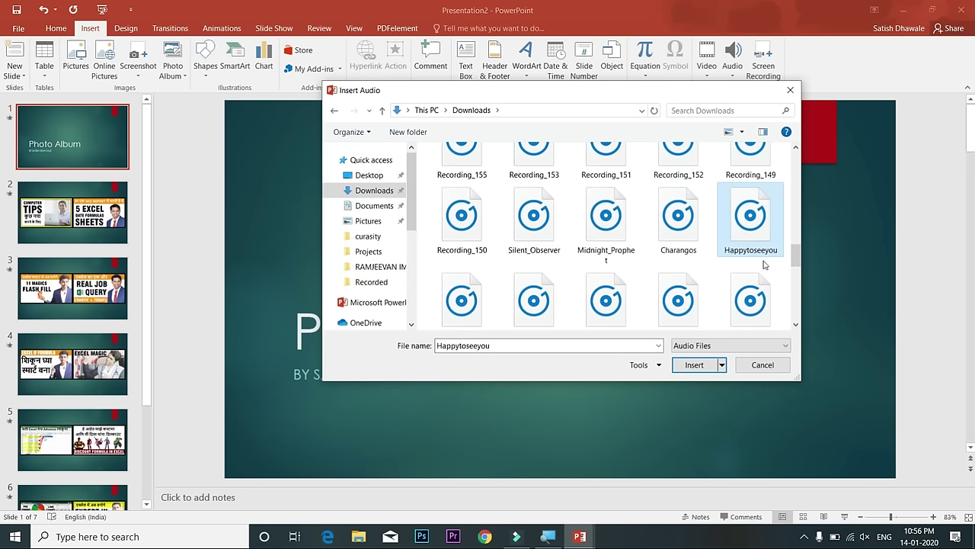
{"action": "left_click", "coordinate": [697, 363]}
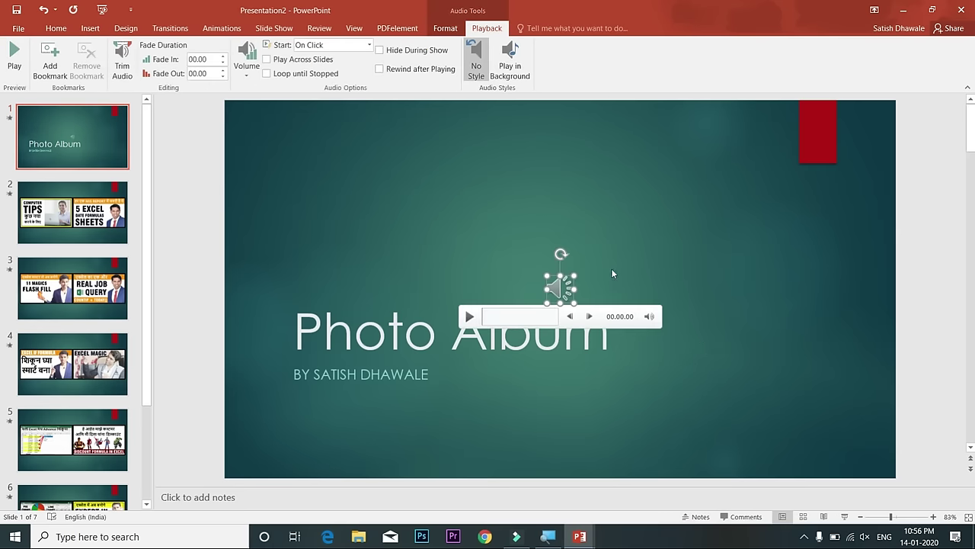
Move the music icon higher on the title slide and preview the track
{"action": "left_click_drag", "start_coordinate": [561, 292], "coordinate": [570, 198]}
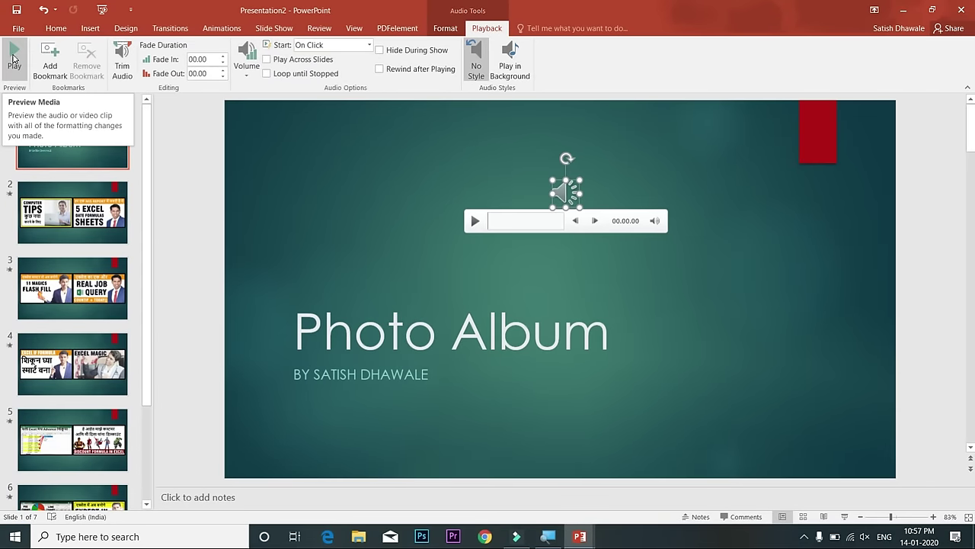
{"action": "key", "text": "XF86AudioRaiseVolume"}
{"action": "left_click", "coordinate": [13, 59]}
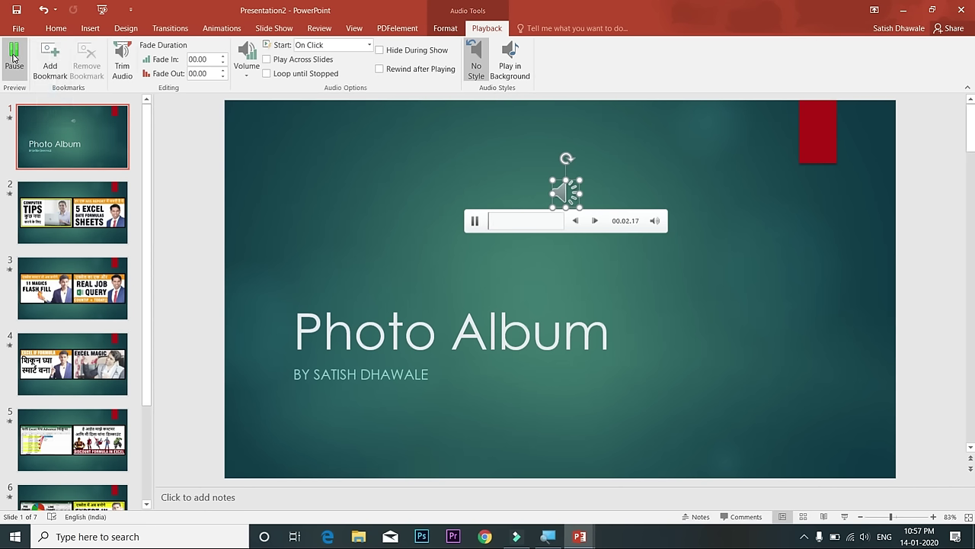
{"action": "left_click", "coordinate": [14, 61]}
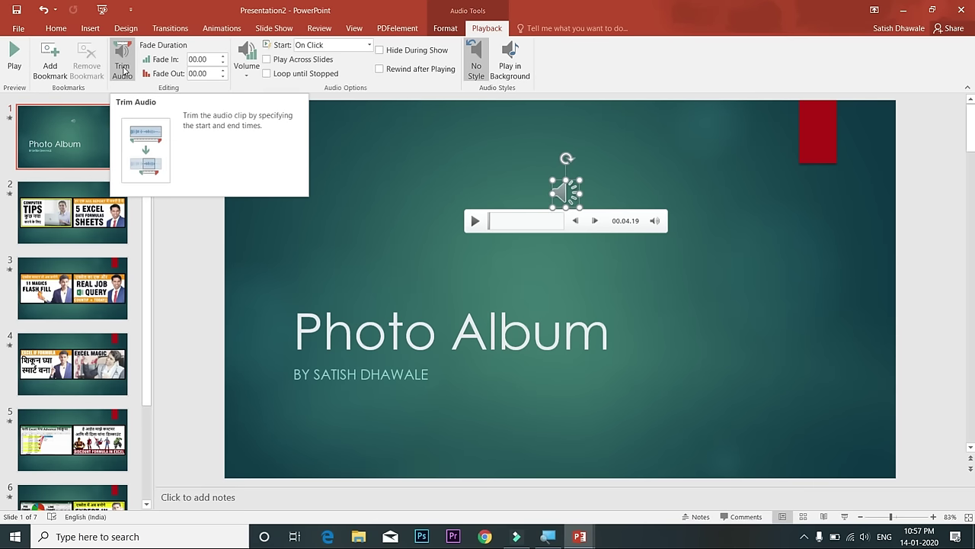
Give the music a 00.50 fade-in and a 01.25 fade-out
{"action": "left_click", "coordinate": [224, 57]}
{"action": "left_click", "coordinate": [224, 57]}
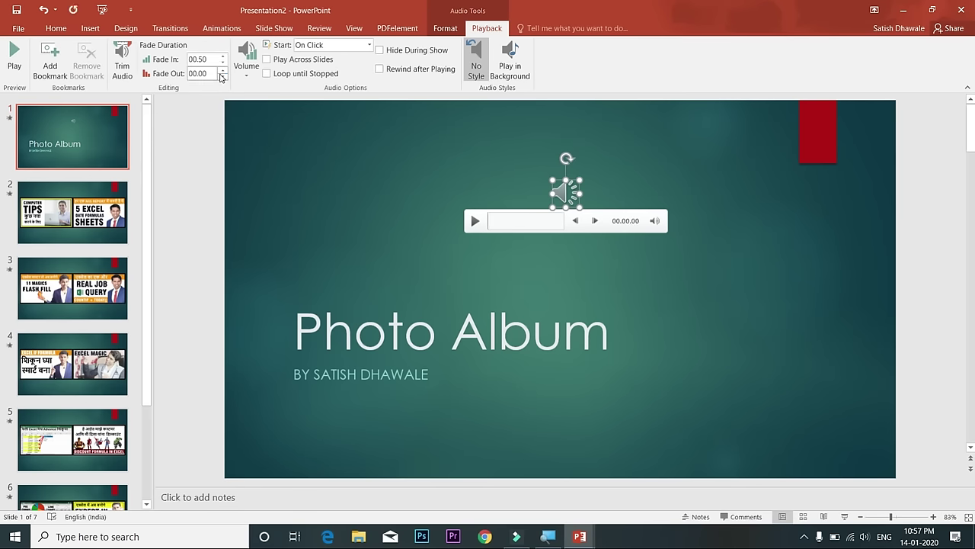
{"action": "left_click", "coordinate": [223, 70]}
{"action": "left_click", "coordinate": [222, 70]}
{"action": "left_click", "coordinate": [223, 70]}
{"action": "left_click", "coordinate": [223, 70]}
{"action": "left_click", "coordinate": [222, 70]}
Set the audio to start Automatically, Play Across Slides and Hide During Show
{"action": "left_click", "coordinate": [368, 45]}
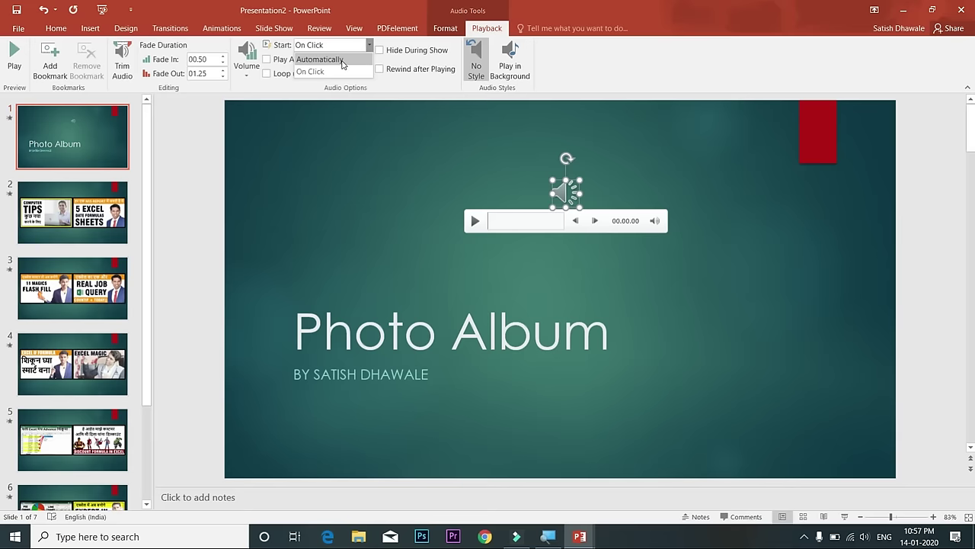
{"action": "left_click", "coordinate": [343, 64]}
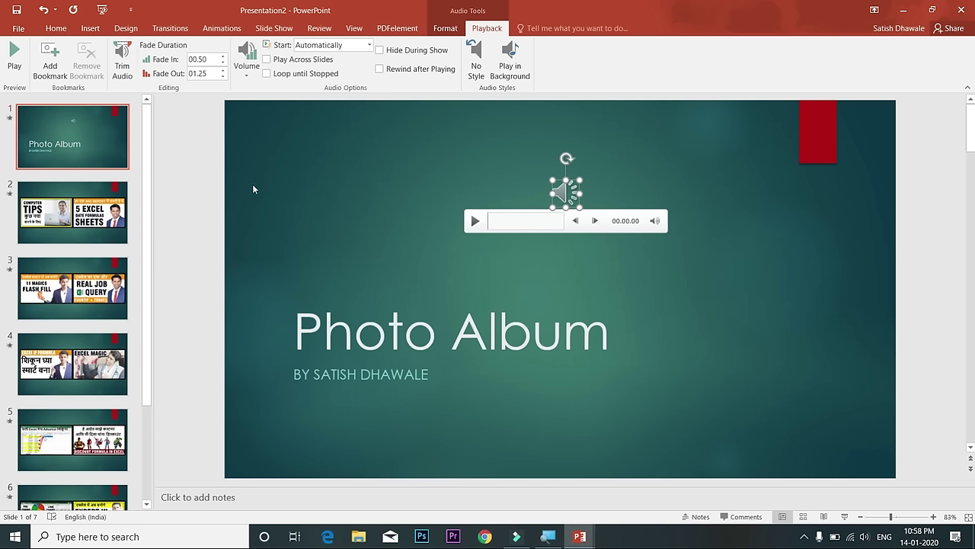
{"action": "left_click", "coordinate": [267, 61]}
{"action": "left_click", "coordinate": [380, 50]}
Play the seven-slide show through to its end and exit back to editing
{"action": "key", "text": "F5"}
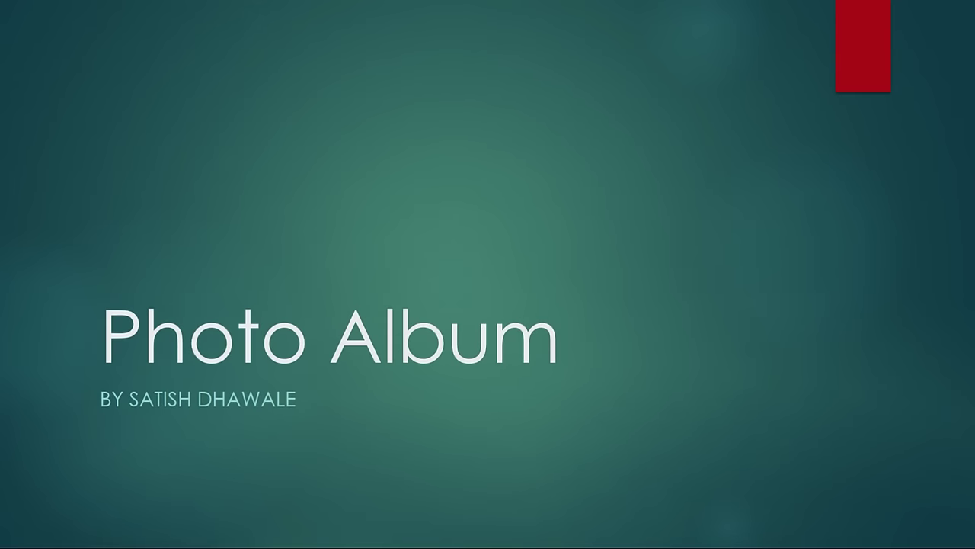
{"action": "key", "text": "Right"}
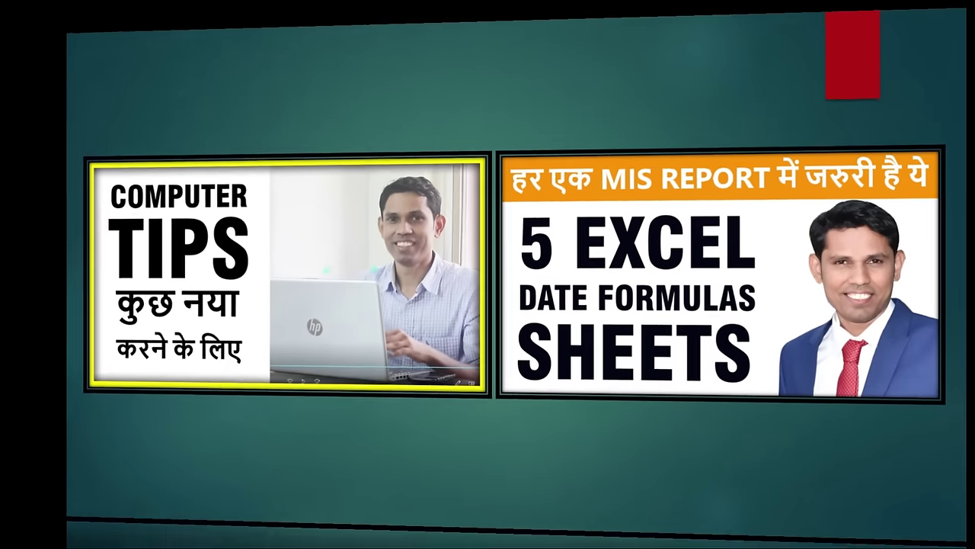
{"action": "key", "text": "Right"}
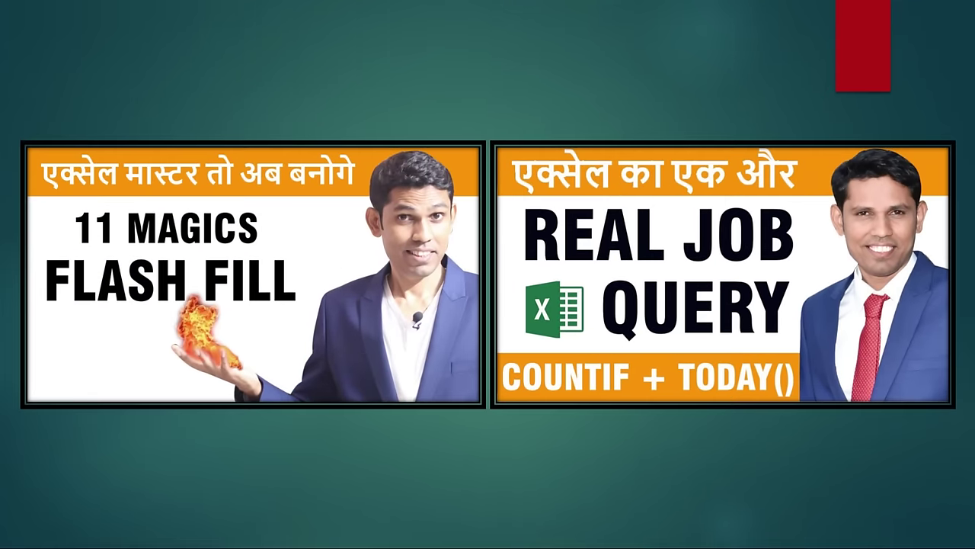
{"action": "key", "text": "Right"}
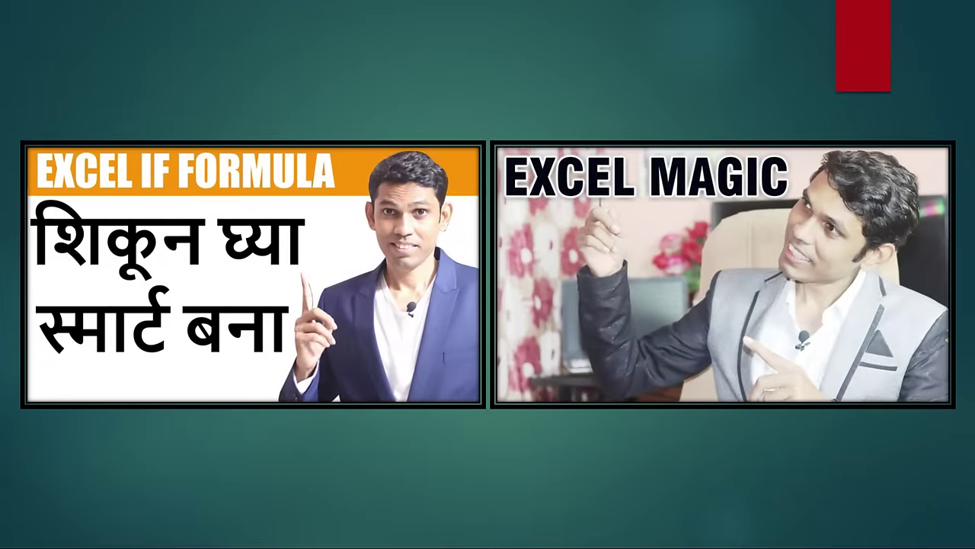
{"action": "key", "text": "Right"}
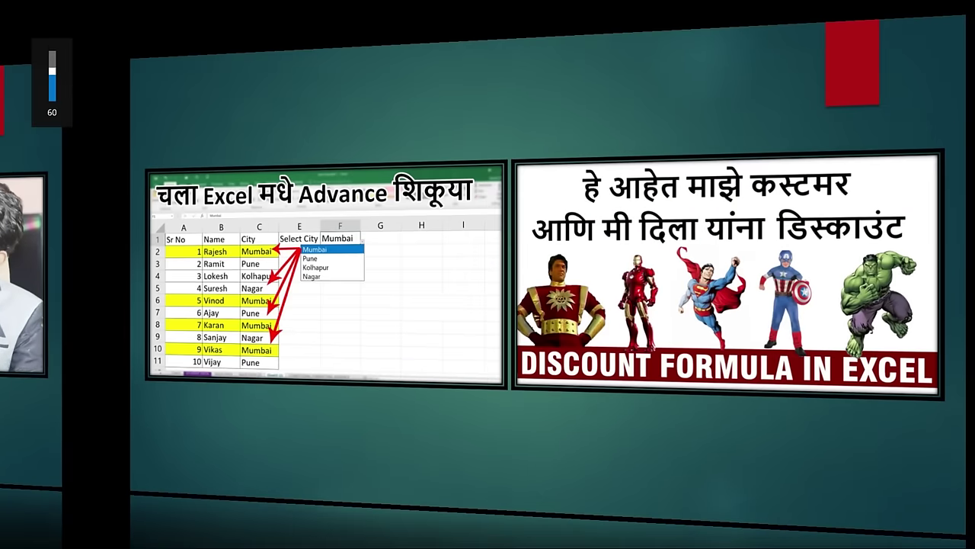
{"action": "key", "text": "XF86AudioRaiseVolume"}
{"action": "key", "text": "XF86AudioRaiseVolume"}
{"action": "key", "text": "XF86AudioRaiseVolume"}
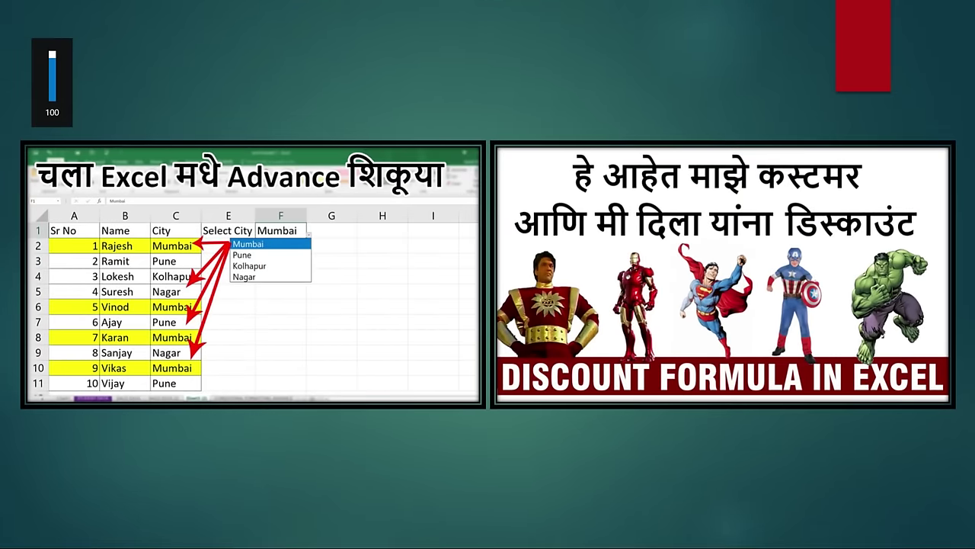
{"action": "key", "text": "Right"}
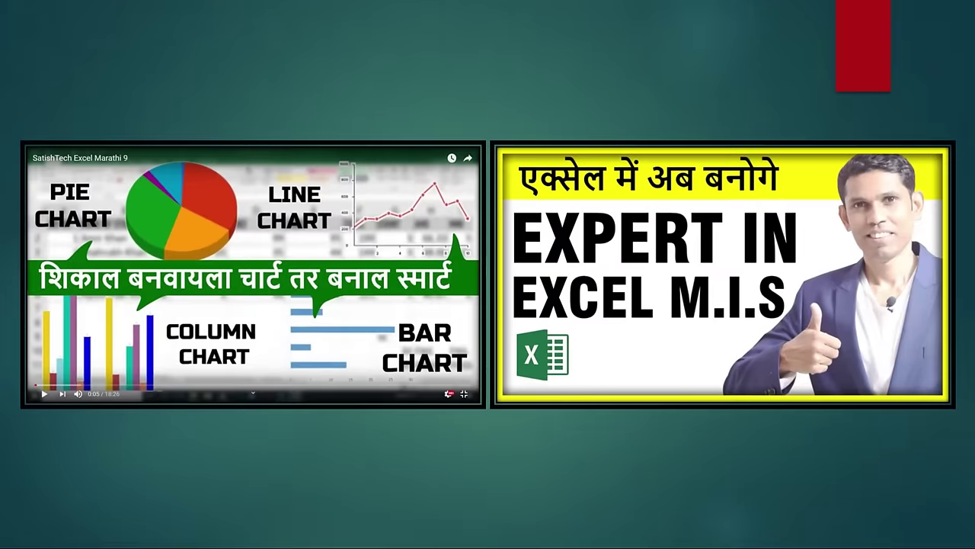
{"action": "key", "text": "XF86AudioLowerVolume"}
{"action": "key", "text": "XF86AudioLowerVolume"}
{"action": "key", "text": "XF86AudioLowerVolume"}
{"action": "key", "text": "Right"}
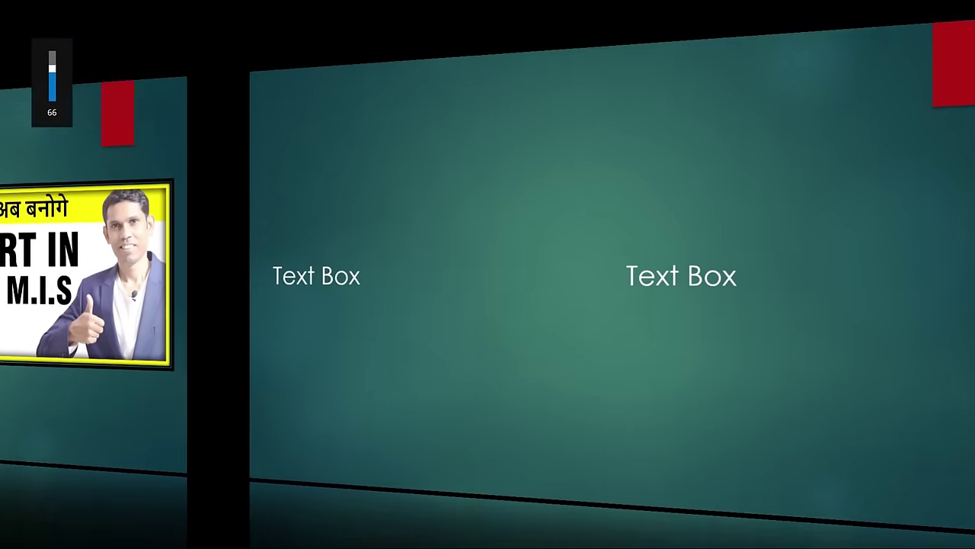
{"action": "key", "text": "Right"}
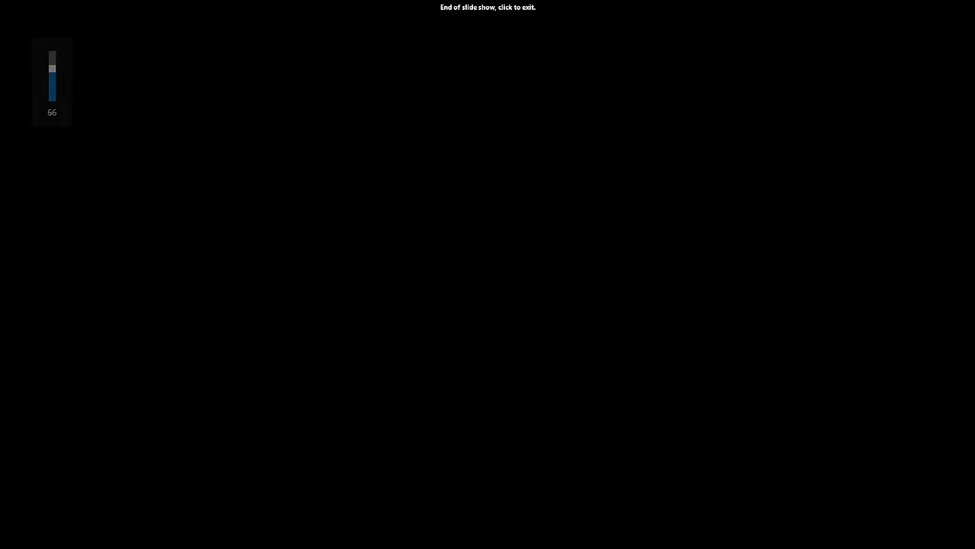
{"action": "left_click", "coordinate": [465, 192]}
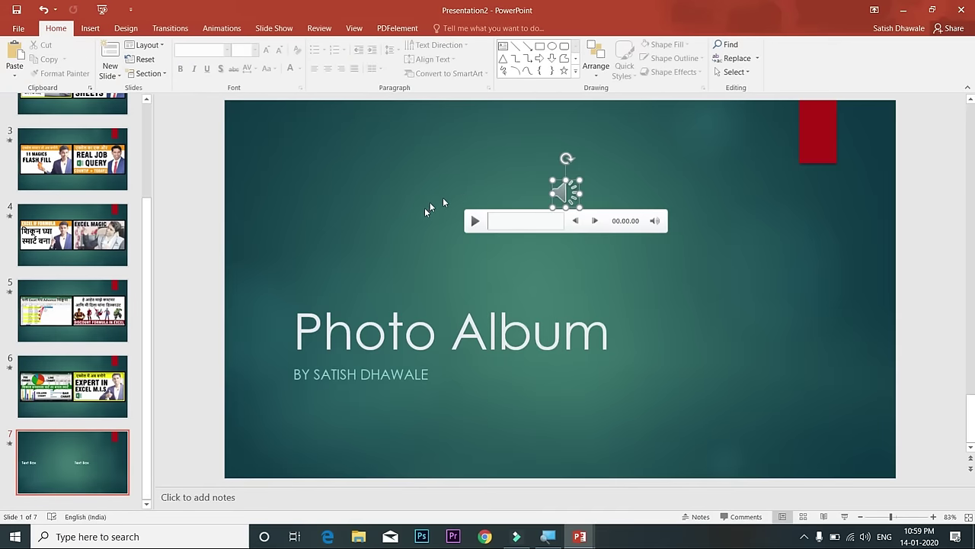
Return to the title slide and check the music clip's volume, keeping it at High
{"action": "scroll", "coordinate": [72, 127], "scroll_direction": "up", "scroll_amount": 3}
{"action": "left_click", "coordinate": [73, 131]}
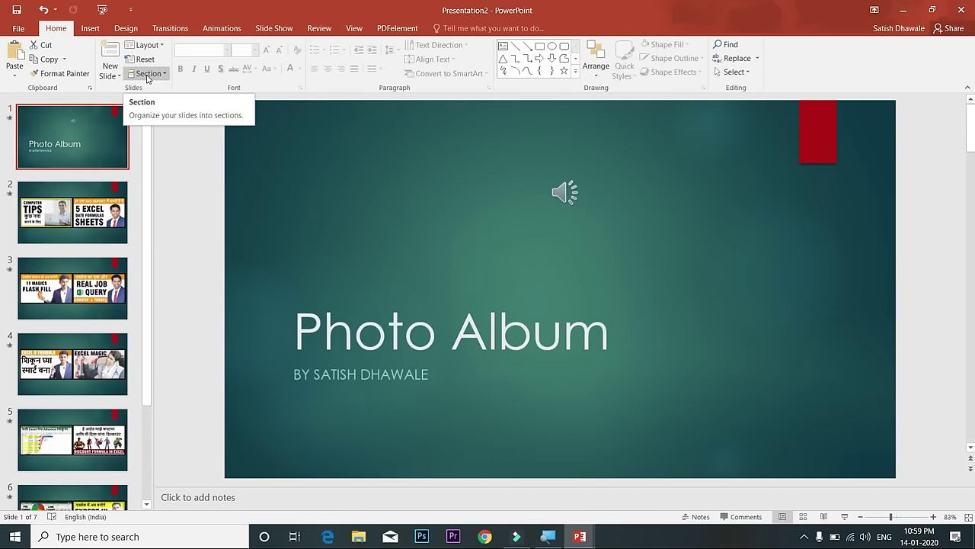
{"action": "left_click", "coordinate": [103, 29]}
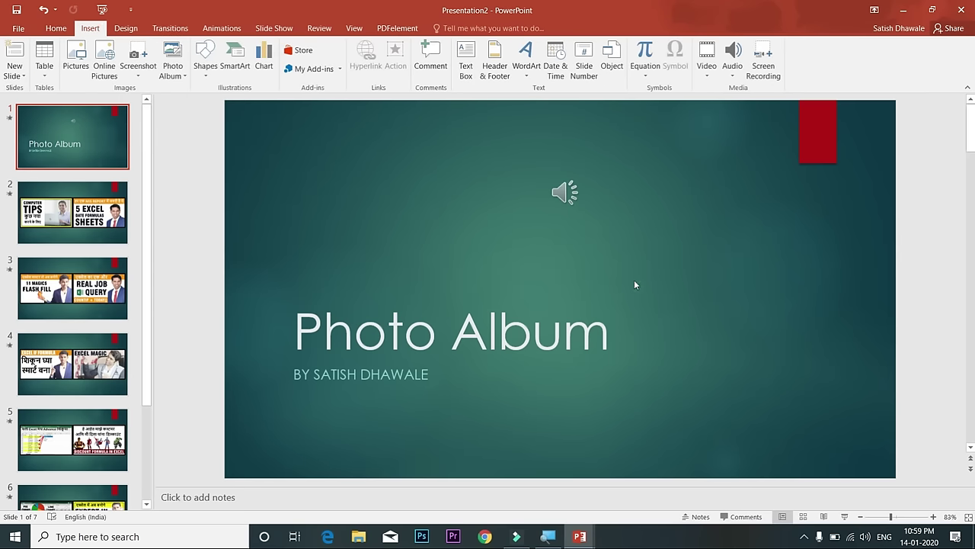
{"action": "left_click", "coordinate": [567, 197]}
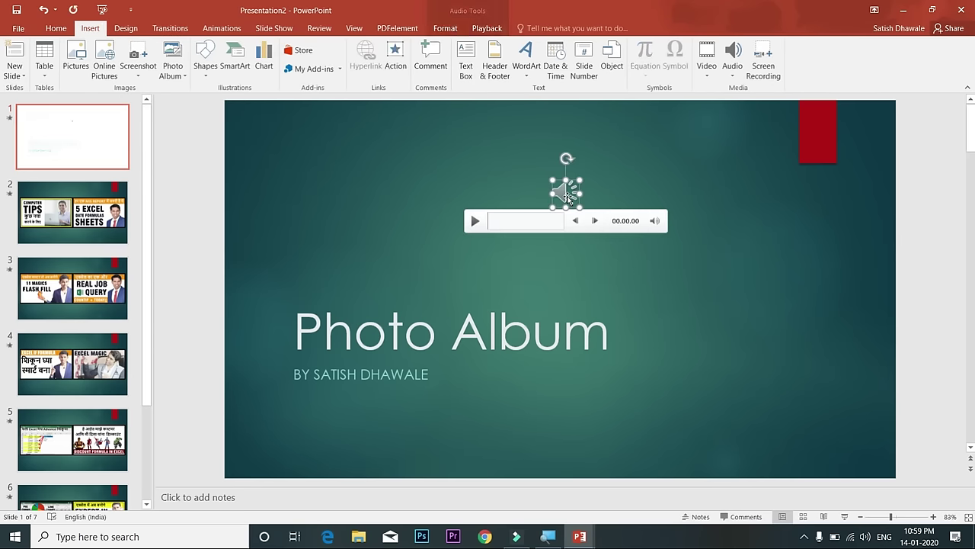
{"action": "left_click", "coordinate": [487, 28]}
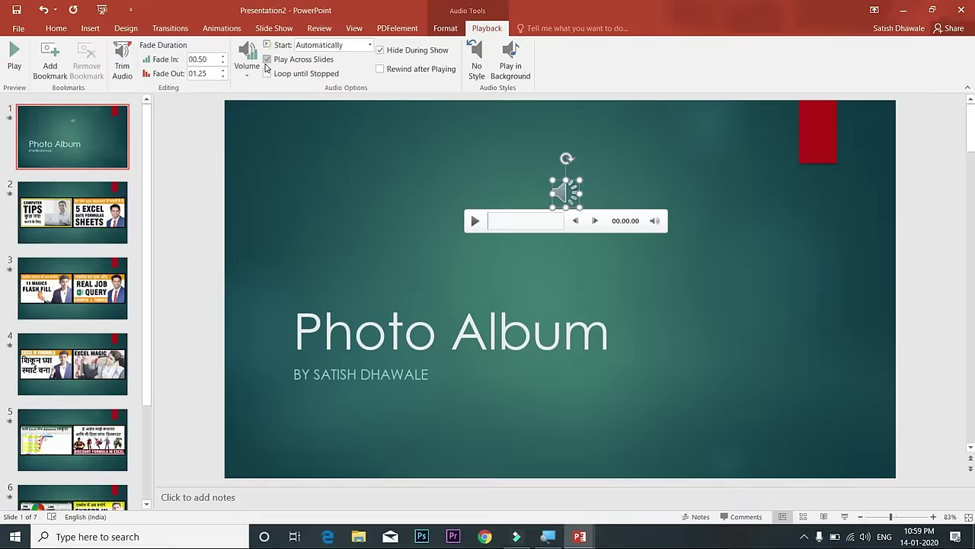
{"action": "left_click", "coordinate": [247, 74]}
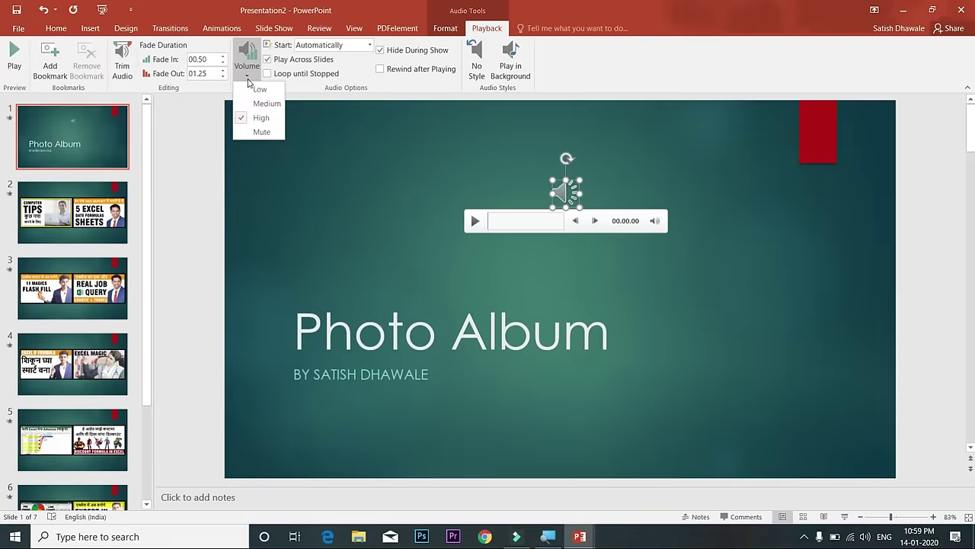
{"action": "left_click", "coordinate": [319, 166]}
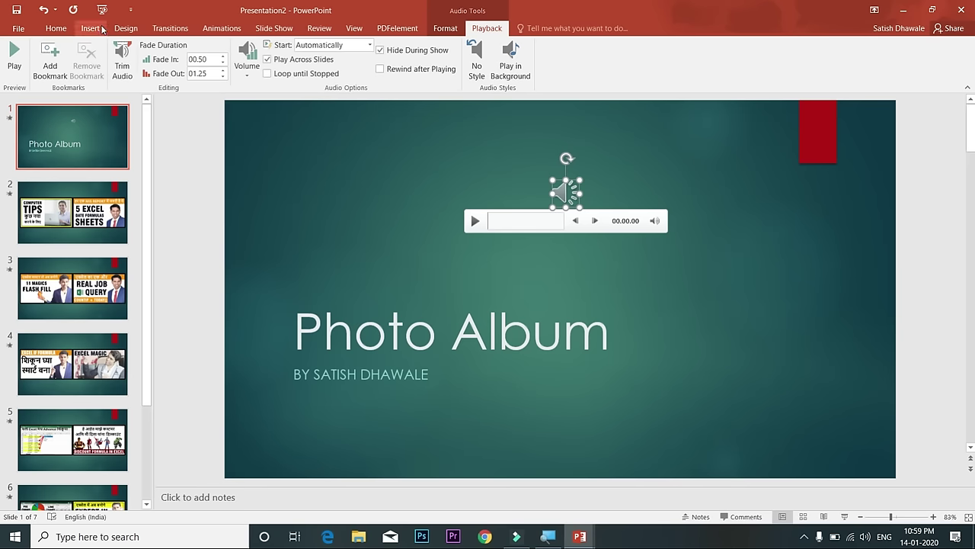
{"action": "left_click", "coordinate": [99, 29]}
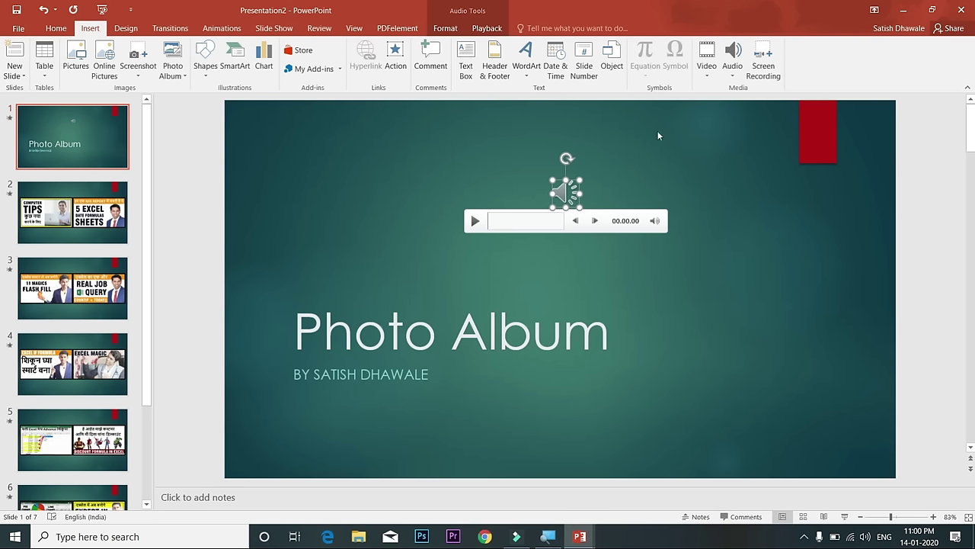
Insert the BELIEVE IN YOURSELF video from Documents > Wondershare Filmora 9 > Output
{"action": "left_click", "coordinate": [706, 82]}
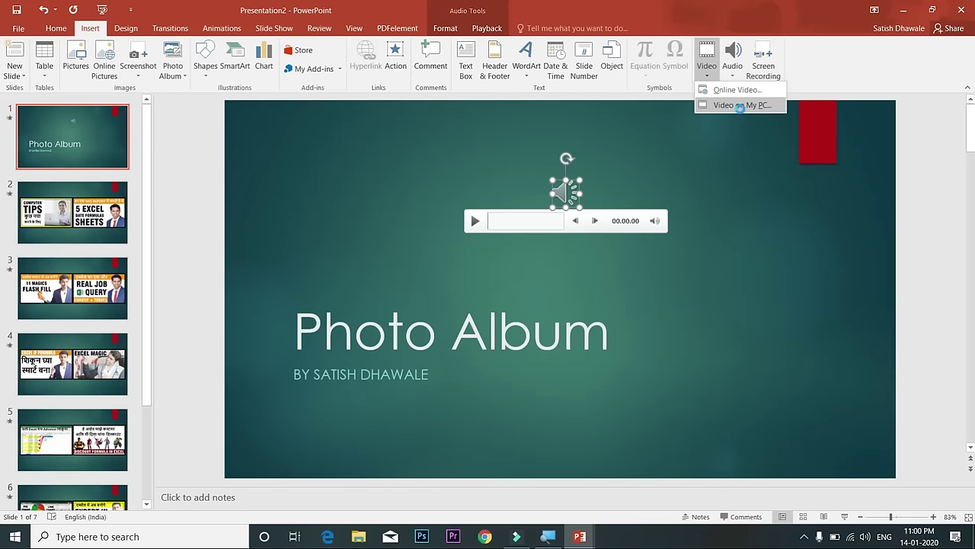
{"action": "left_click", "coordinate": [740, 111]}
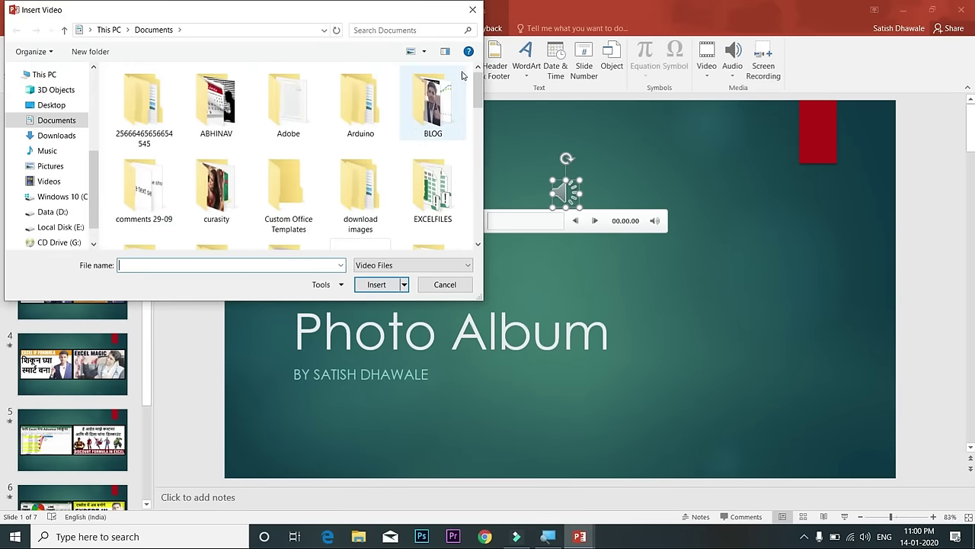
{"action": "left_click", "coordinate": [64, 126]}
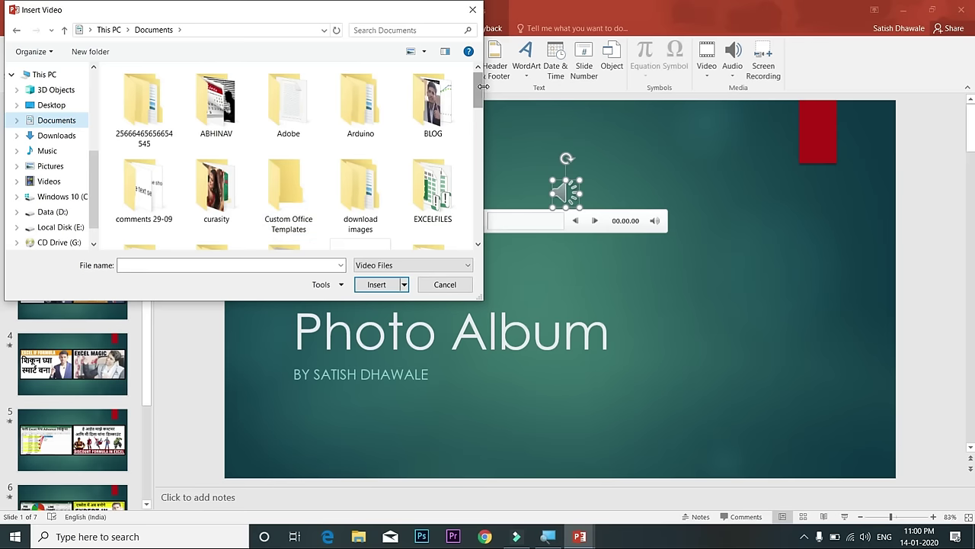
{"action": "scroll", "coordinate": [479, 92], "scroll_direction": "down", "scroll_amount": 5}
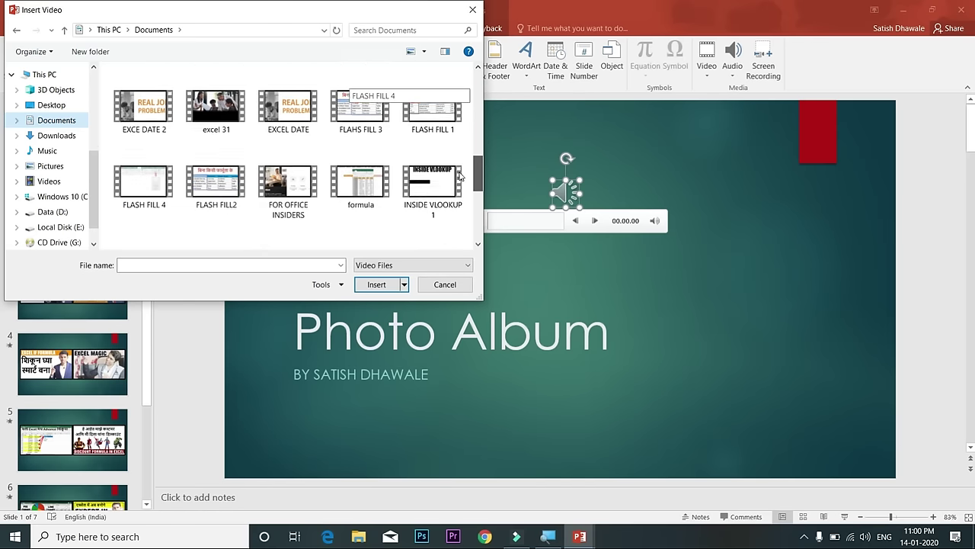
{"action": "scroll", "coordinate": [450, 98], "scroll_direction": "up", "scroll_amount": 5}
{"action": "scroll", "coordinate": [453, 93], "scroll_direction": "up", "scroll_amount": 3}
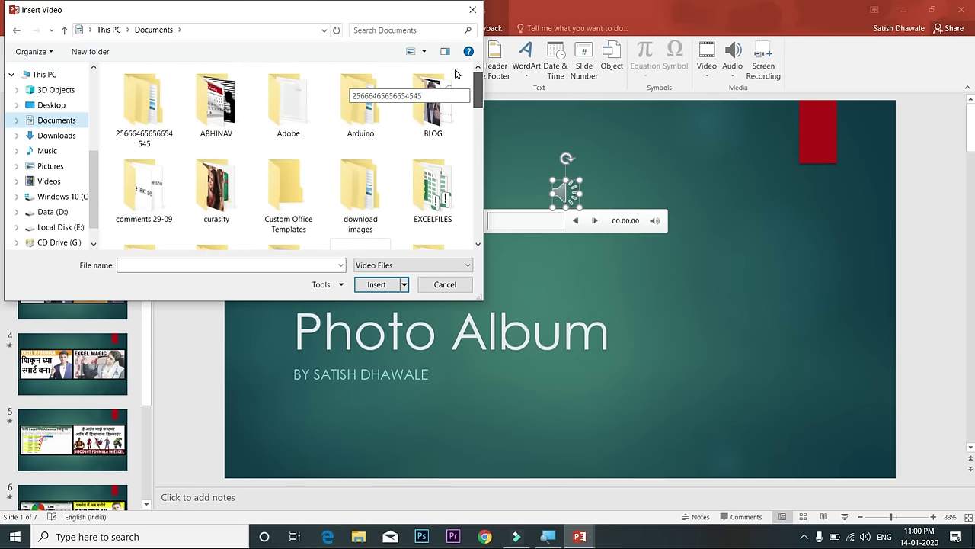
{"action": "double_click", "coordinate": [412, 138]}
{"action": "left_click", "coordinate": [433, 114]}
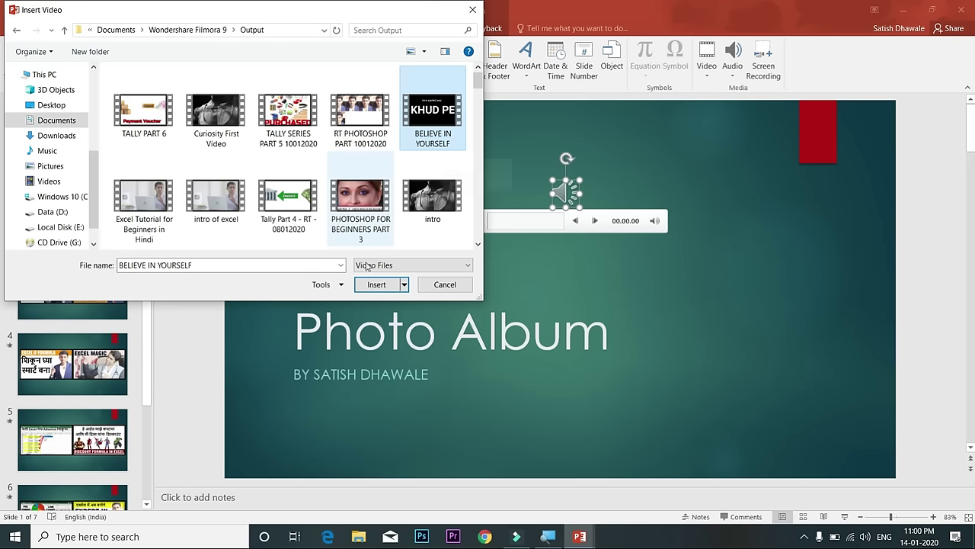
{"action": "left_click", "coordinate": [372, 289]}
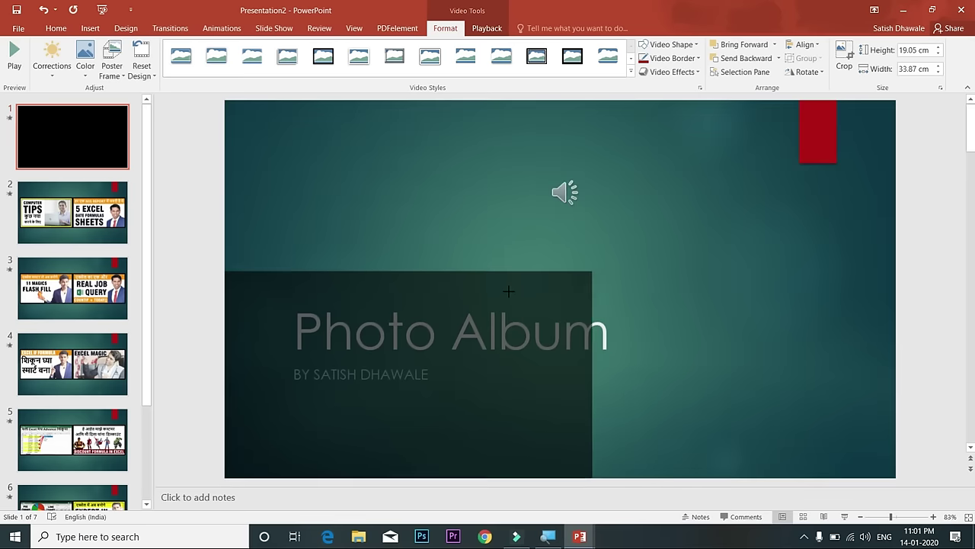
Shrink the video and centre it above the title, undoing an accidental speaker-icon move
{"action": "left_click_drag", "start_coordinate": [401, 381], "coordinate": [774, 204]}
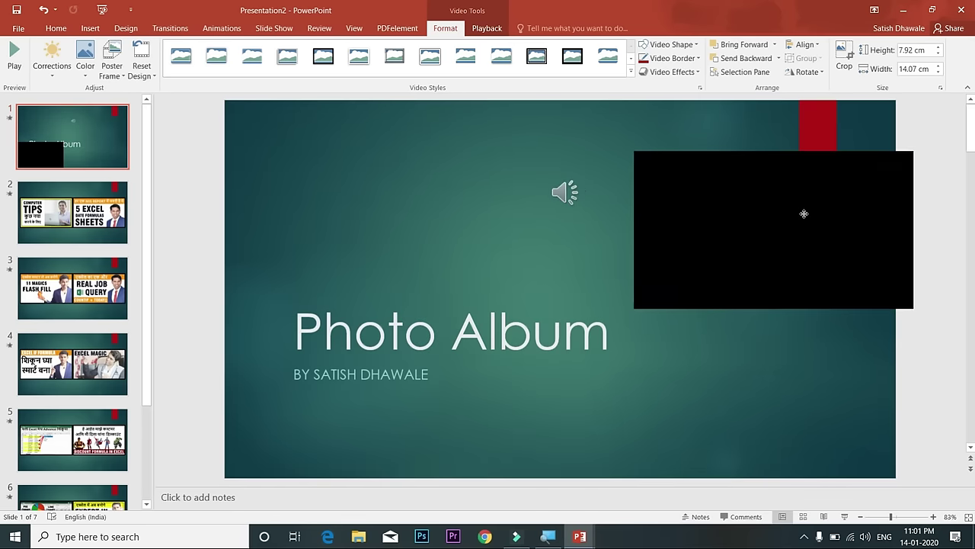
{"action": "left_click", "coordinate": [561, 192]}
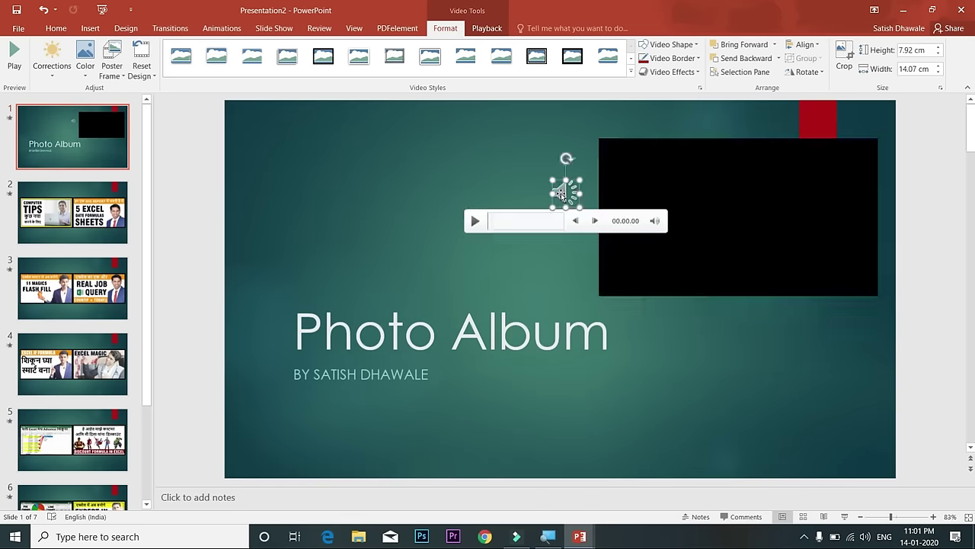
{"action": "left_click_drag", "start_coordinate": [553, 192], "coordinate": [425, 197]}
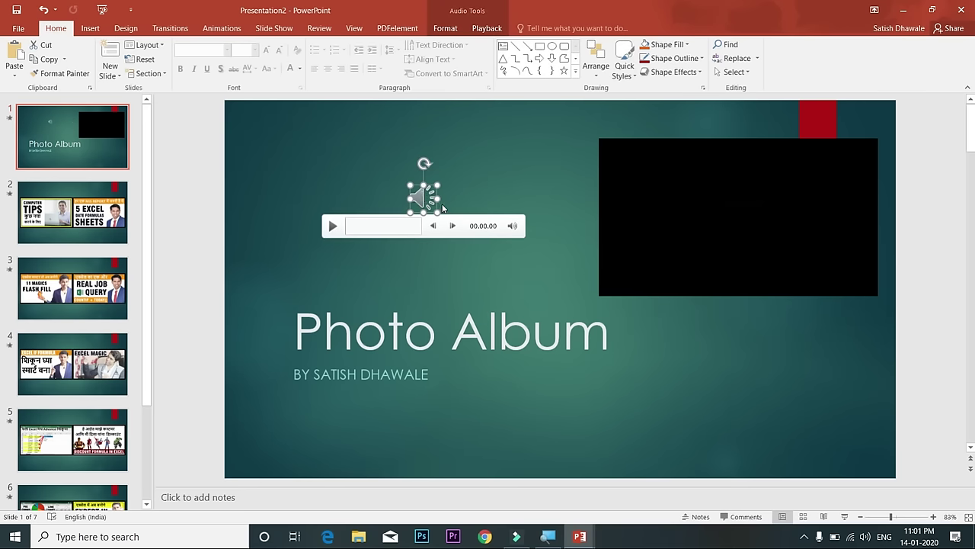
{"action": "key", "text": "ctrl+z"}
{"action": "left_click", "coordinate": [760, 191]}
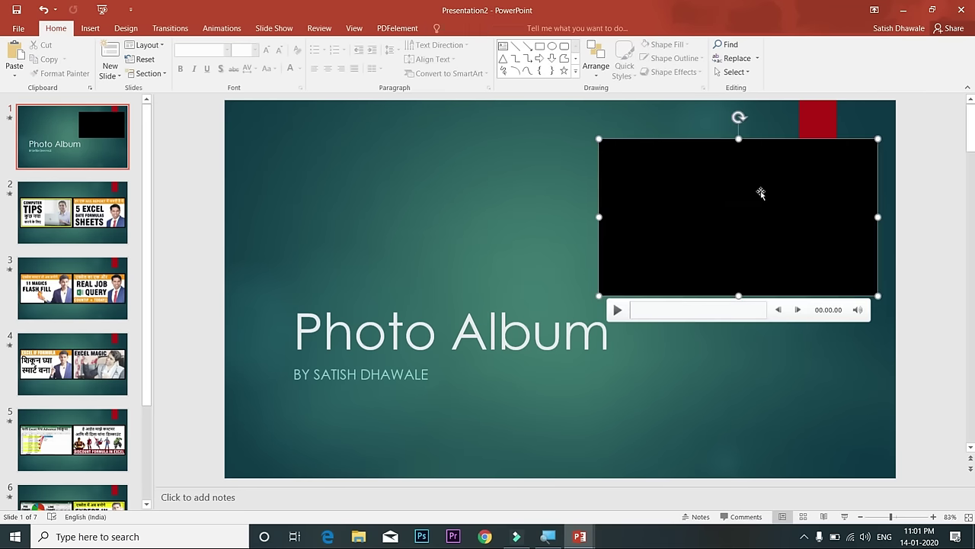
{"action": "left_click_drag", "start_coordinate": [772, 196], "coordinate": [551, 198]}
{"action": "left_click", "coordinate": [487, 29]}
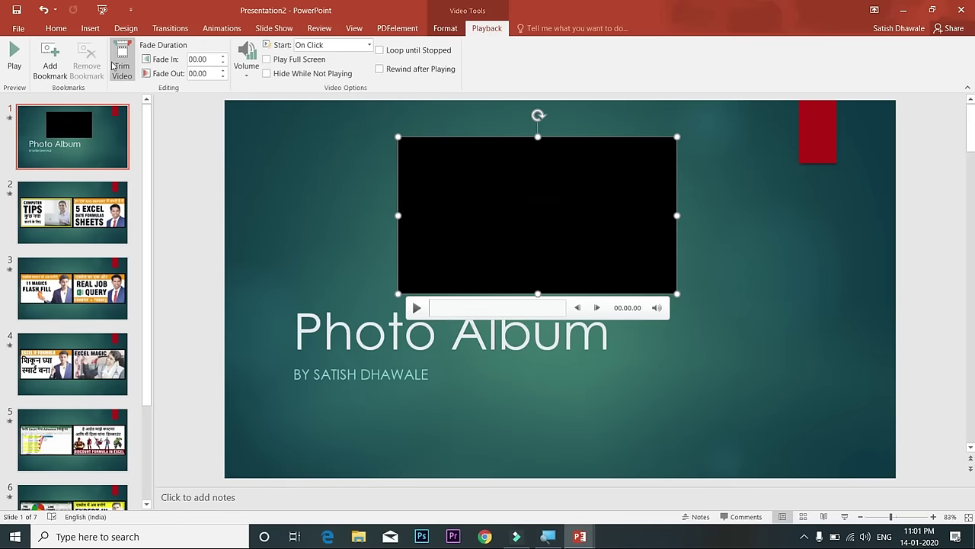
{"action": "left_click", "coordinate": [121, 67]}
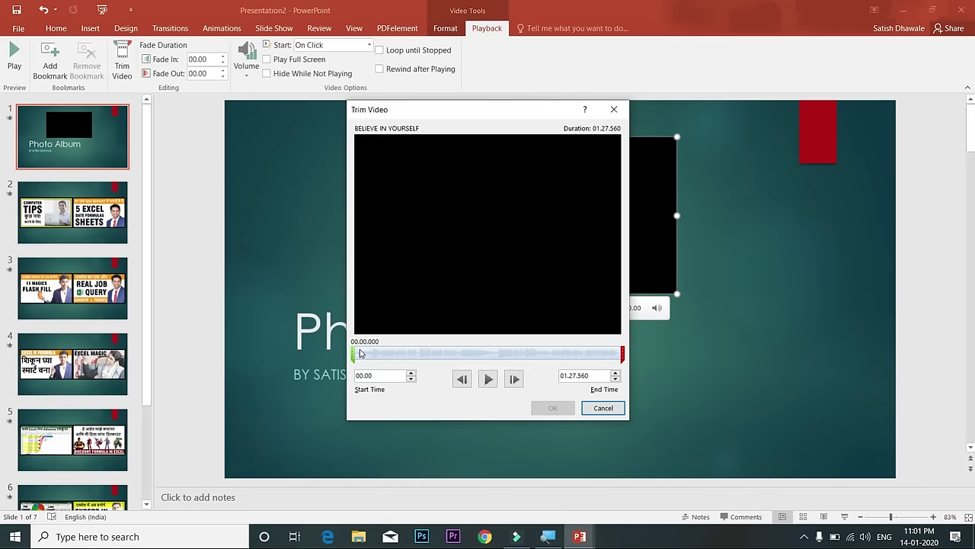
{"action": "left_click_drag", "start_coordinate": [385, 353], "coordinate": [410, 358]}
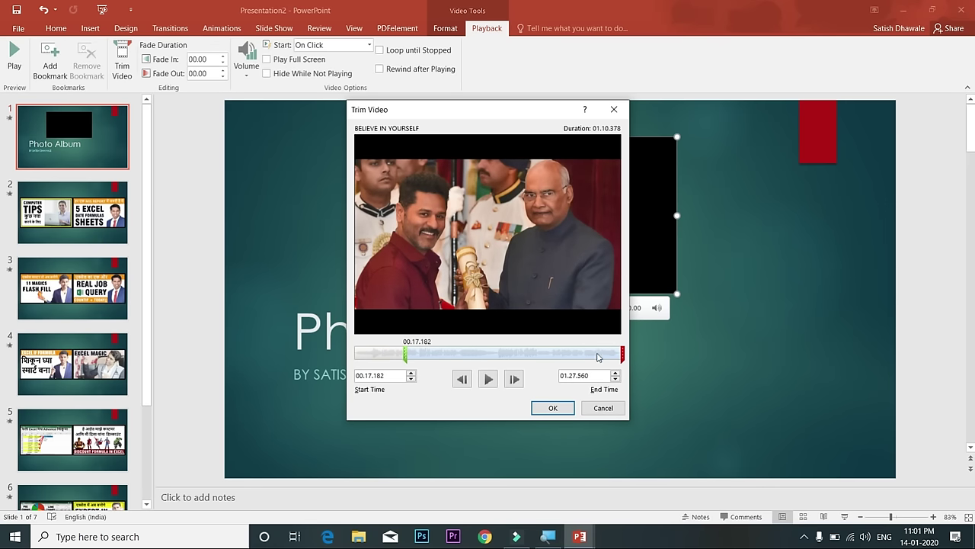
{"action": "left_click_drag", "start_coordinate": [625, 355], "coordinate": [622, 355]}
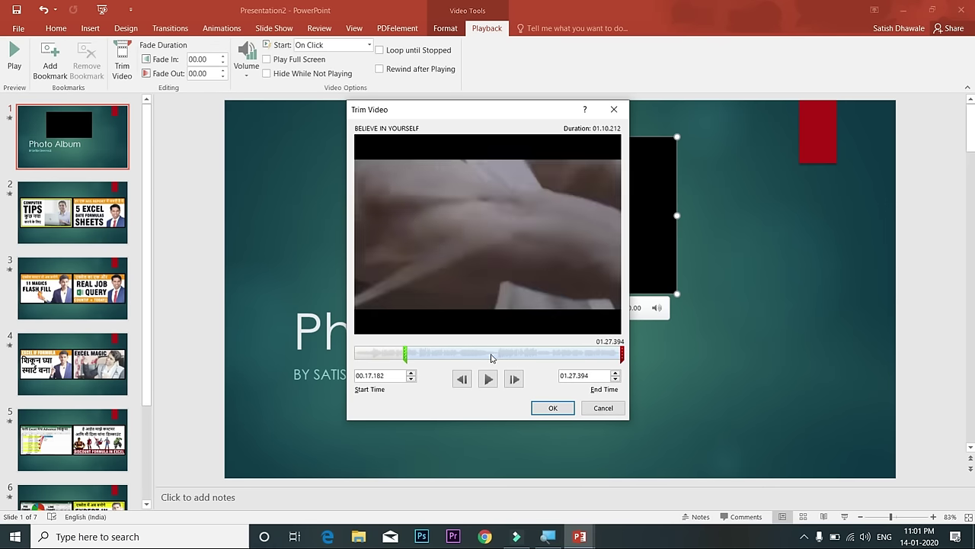
{"action": "left_click_drag", "start_coordinate": [492, 358], "coordinate": [468, 350]}
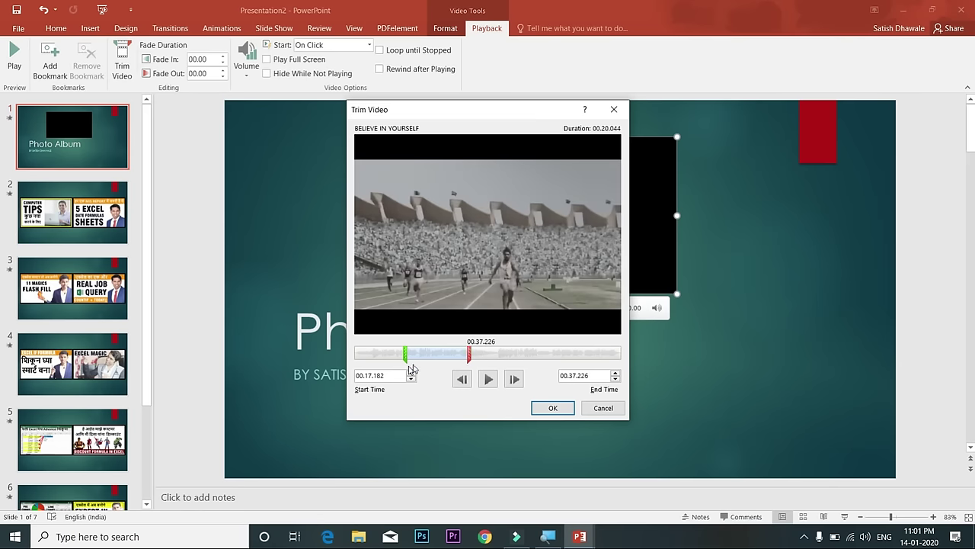
{"action": "left_click", "coordinate": [487, 378]}
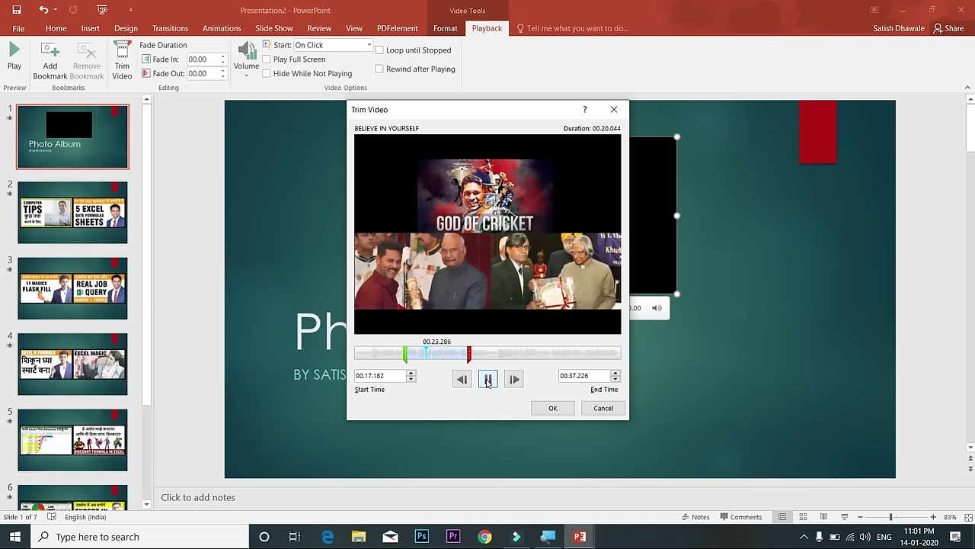
{"action": "left_click", "coordinate": [488, 379]}
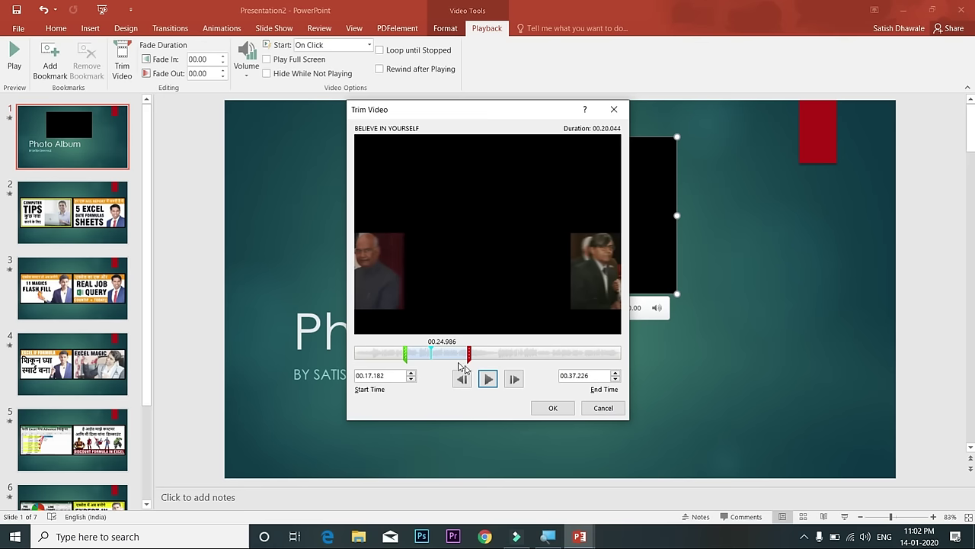
{"action": "left_click", "coordinate": [600, 410]}
{"action": "left_click", "coordinate": [598, 411]}
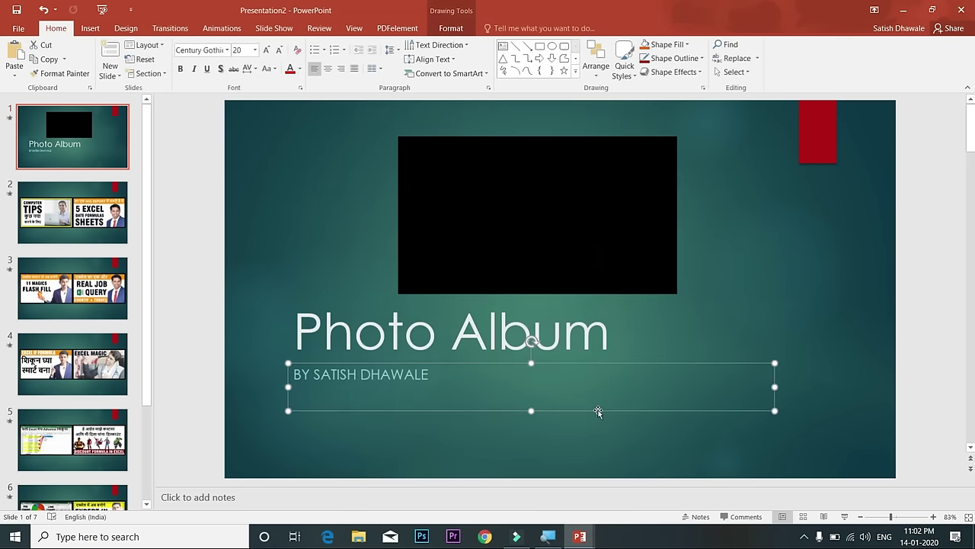
Give the video a 00.00 fade-out, automatic start and full-screen playback
{"action": "left_click", "coordinate": [560, 276]}
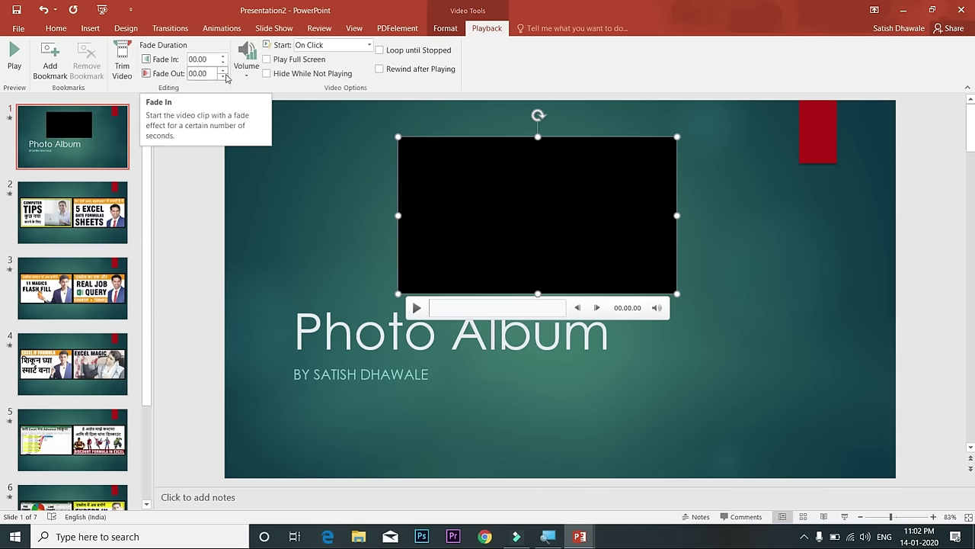
{"action": "left_click", "coordinate": [223, 76]}
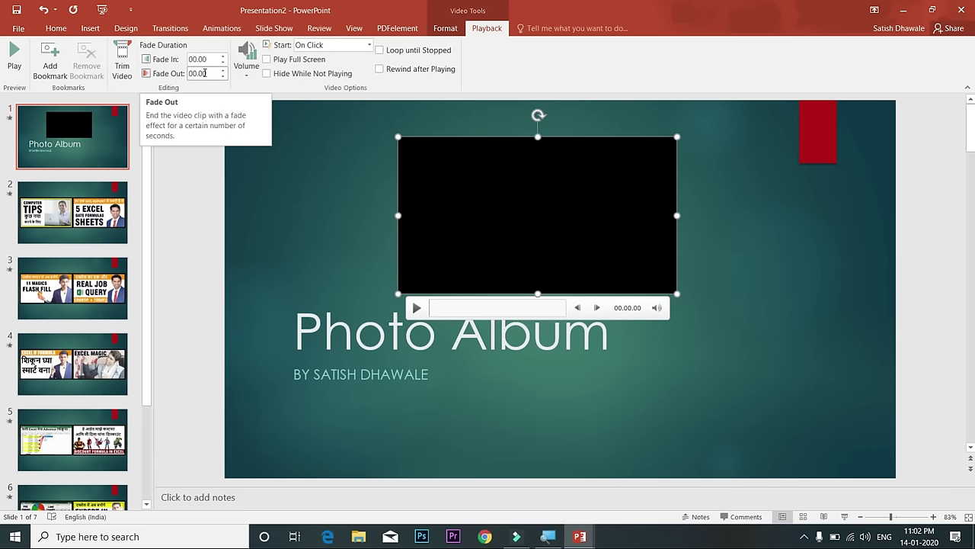
{"action": "left_click", "coordinate": [371, 46]}
{"action": "left_click", "coordinate": [329, 58]}
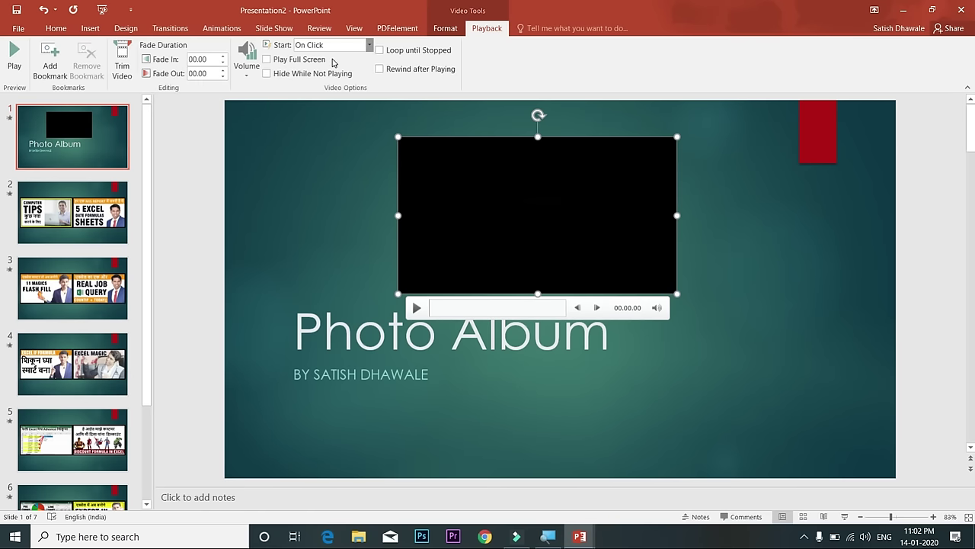
{"action": "left_click", "coordinate": [268, 61]}
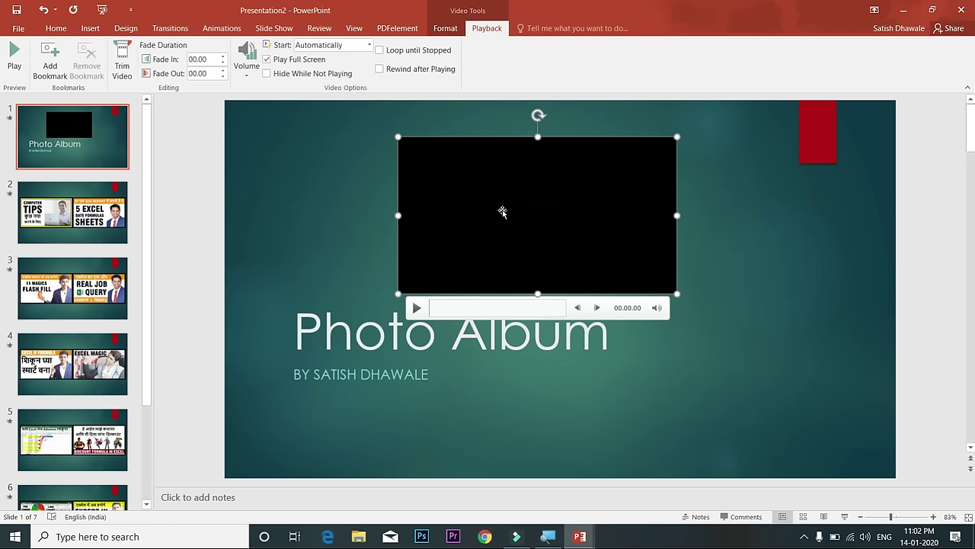
Move the video to the top-left, hide it while not playing, and run the slide show
{"action": "left_click_drag", "start_coordinate": [523, 216], "coordinate": [342, 181]}
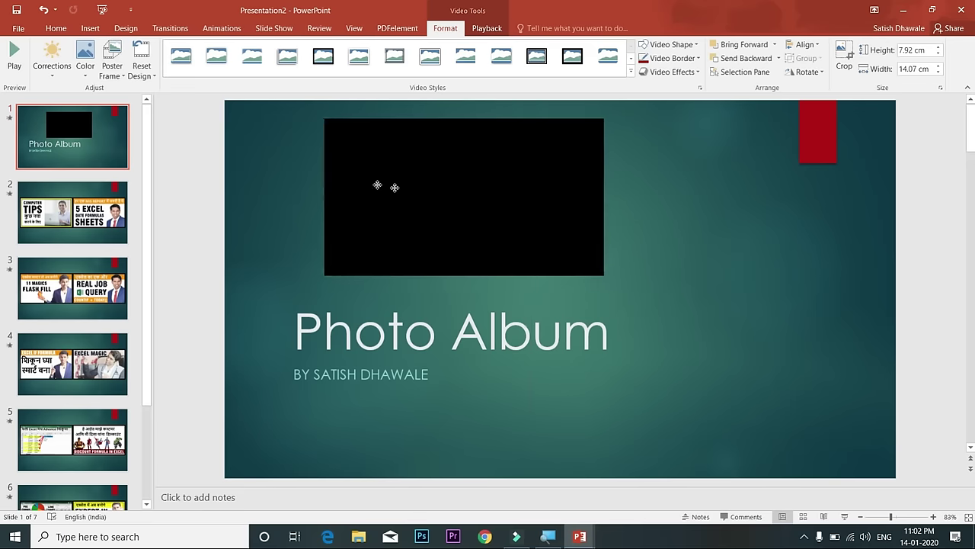
{"action": "left_click", "coordinate": [487, 28]}
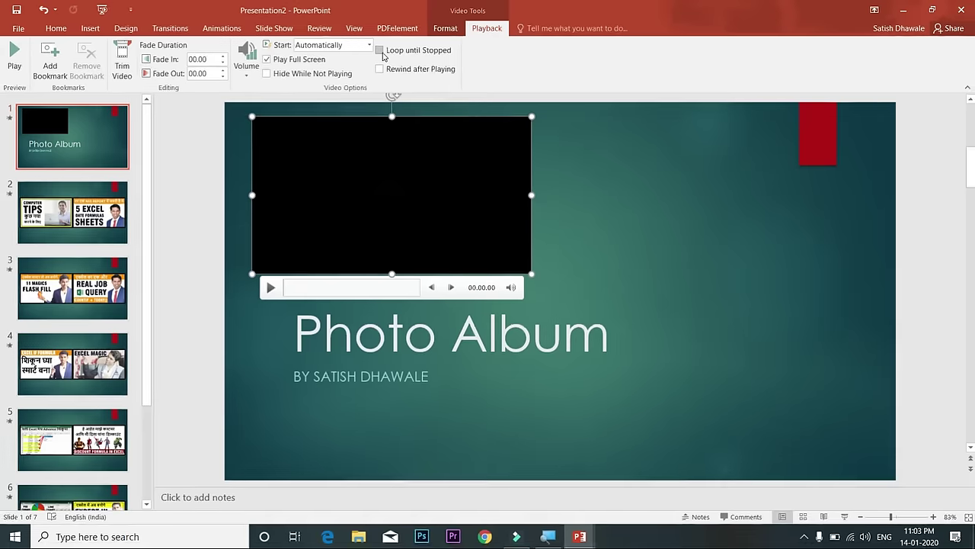
{"action": "left_click", "coordinate": [287, 77]}
{"action": "key", "text": "F5"}
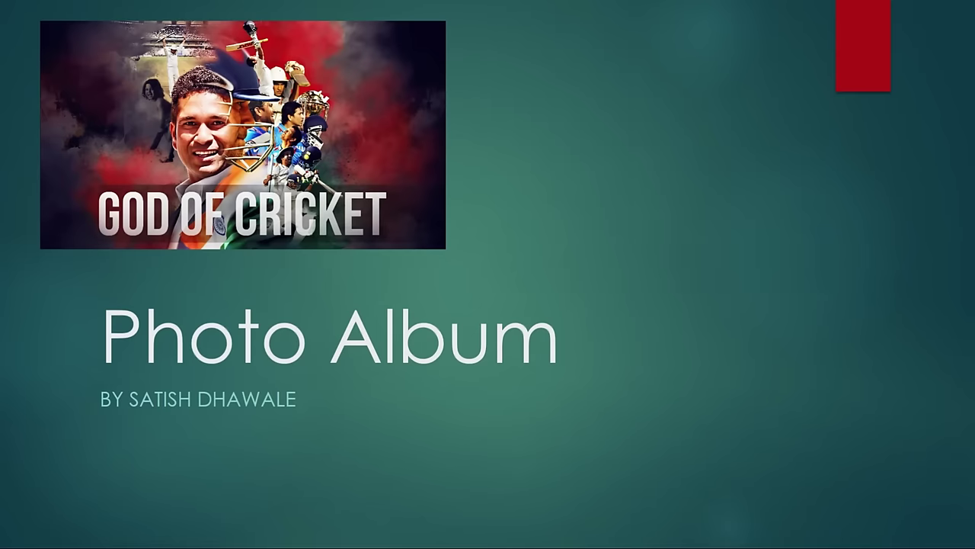
Exit the slide show, nudge the video above the title, then delete it
{"action": "key", "text": "Escape"}
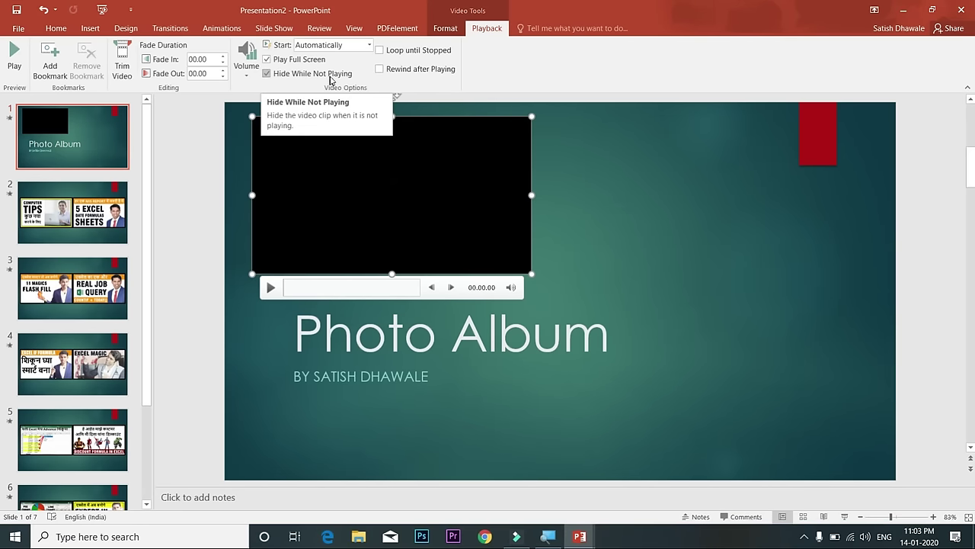
{"action": "left_click_drag", "start_coordinate": [494, 229], "coordinate": [623, 243]}
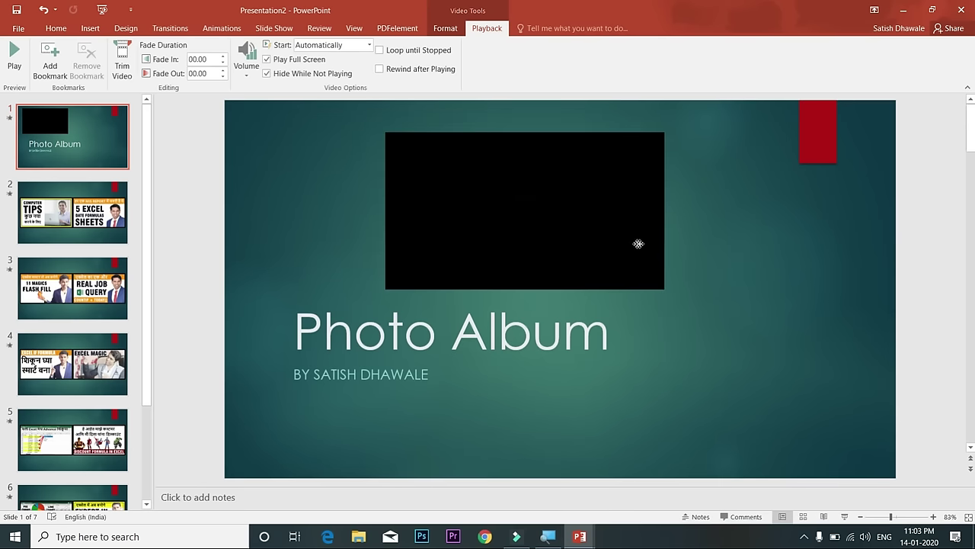
{"action": "left_click_drag", "start_coordinate": [623, 243], "coordinate": [643, 244]}
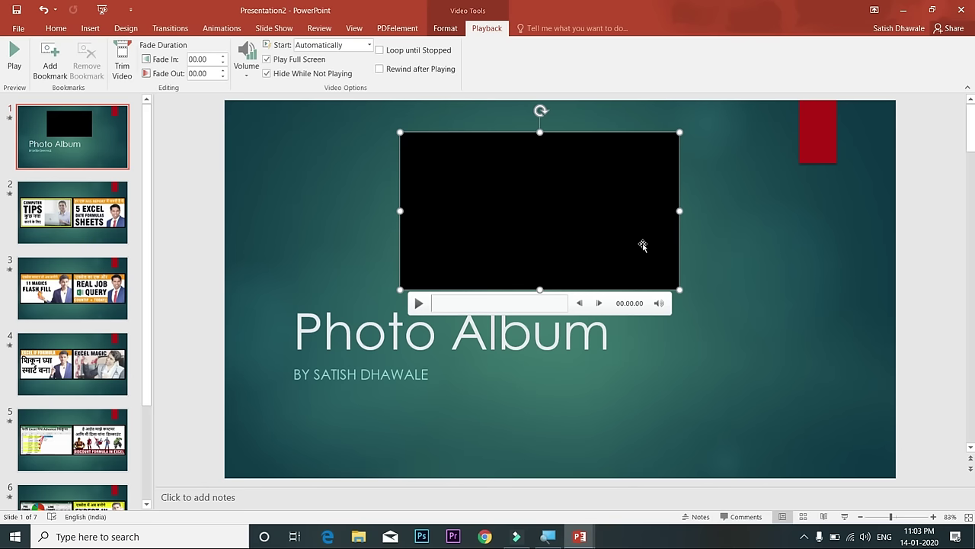
{"action": "left_click_drag", "start_coordinate": [643, 244], "coordinate": [643, 234]}
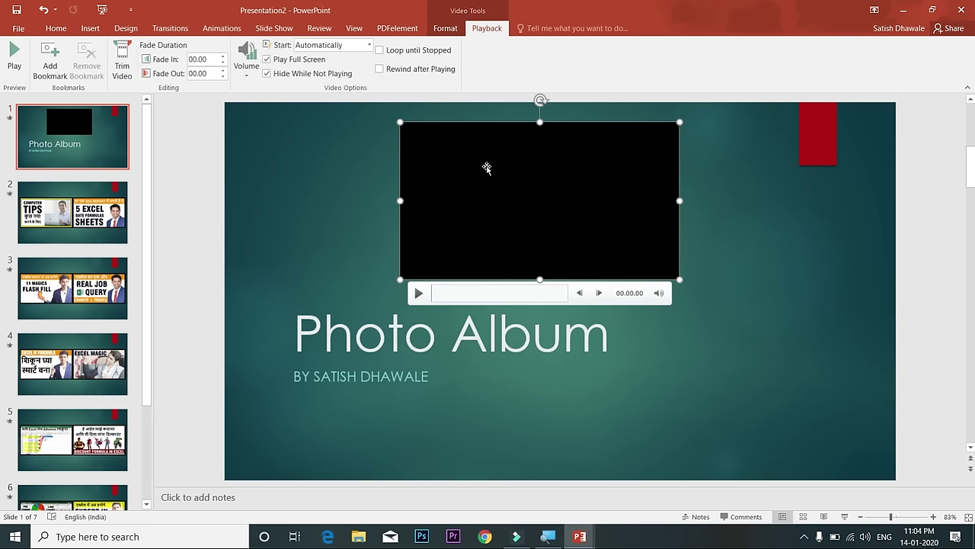
{"action": "key", "text": "Delete"}
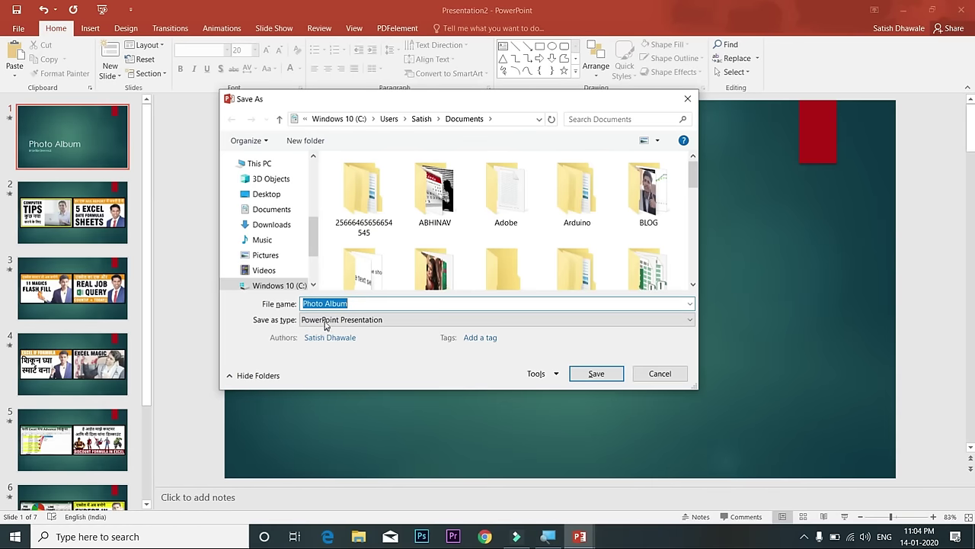
Save the presentation as Photo Album on the Desktop and delete the title-slide video
{"action": "left_click", "coordinate": [267, 194]}
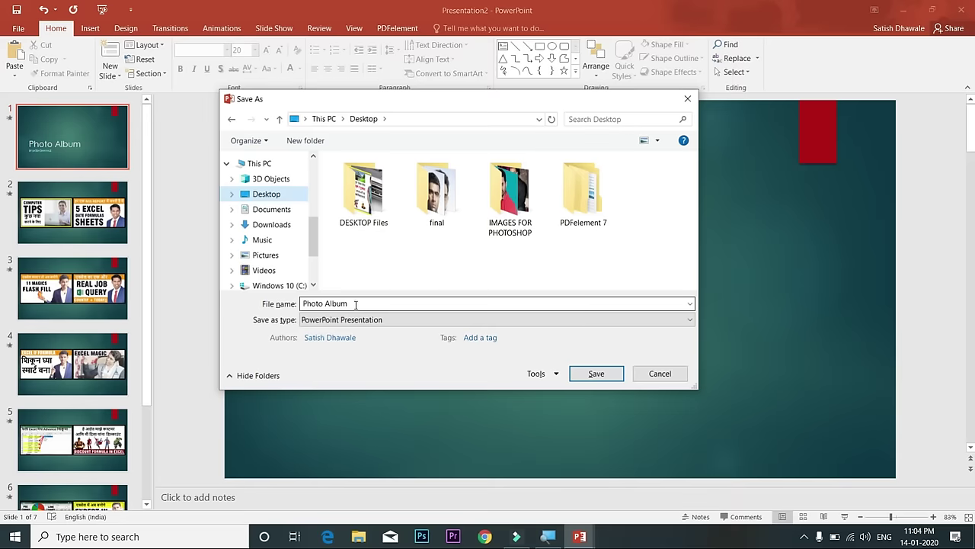
{"action": "left_click", "coordinate": [597, 374]}
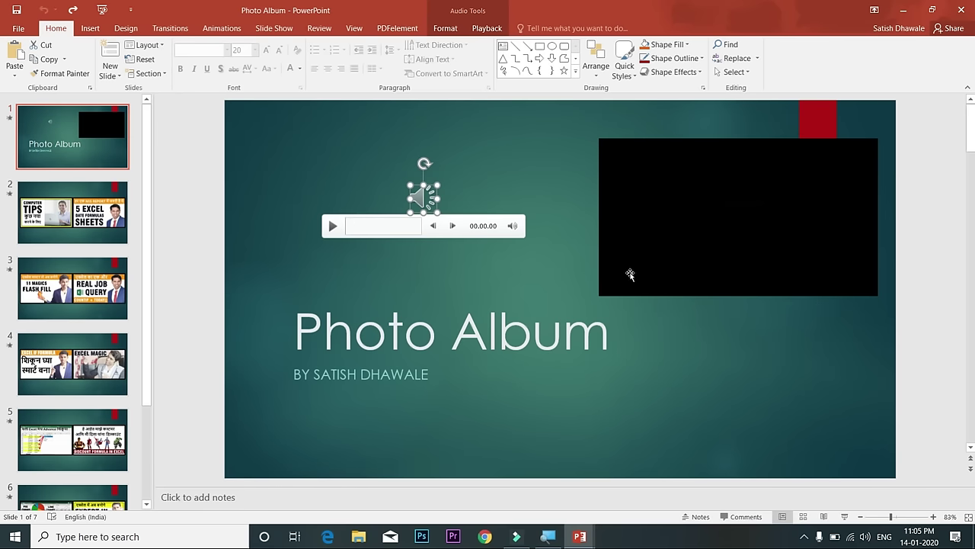
{"action": "left_click", "coordinate": [662, 296]}
{"action": "key", "text": "Delete"}
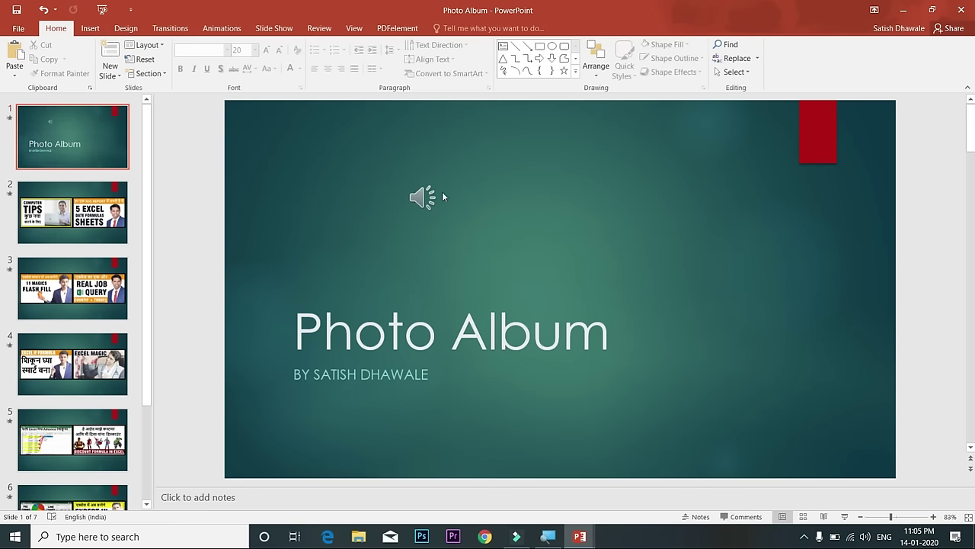
Shift the sound icon right and down, save, and close both presentations
{"action": "left_click", "coordinate": [419, 198]}
{"action": "left_click_drag", "start_coordinate": [418, 198], "coordinate": [519, 228]}
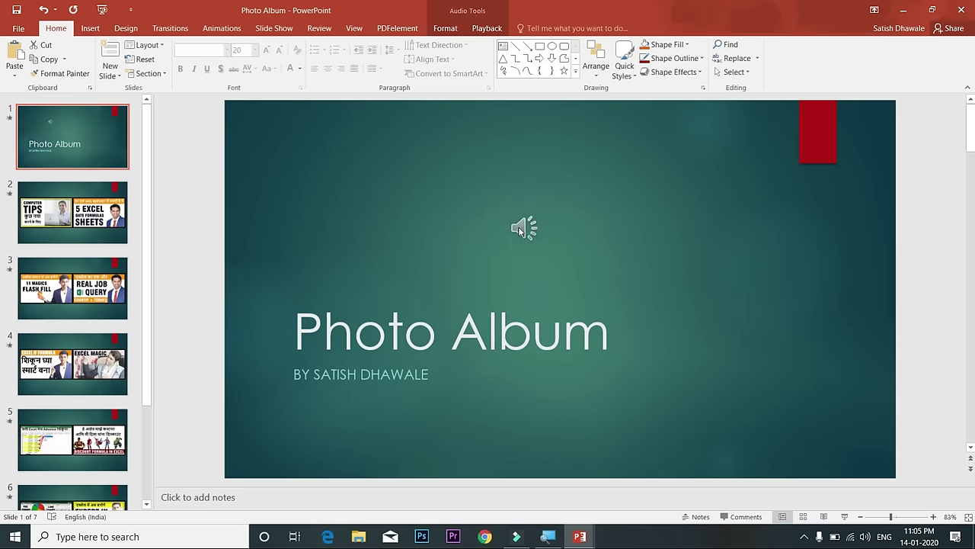
{"action": "left_click", "coordinate": [692, 283]}
{"action": "key", "text": "ctrl+s"}
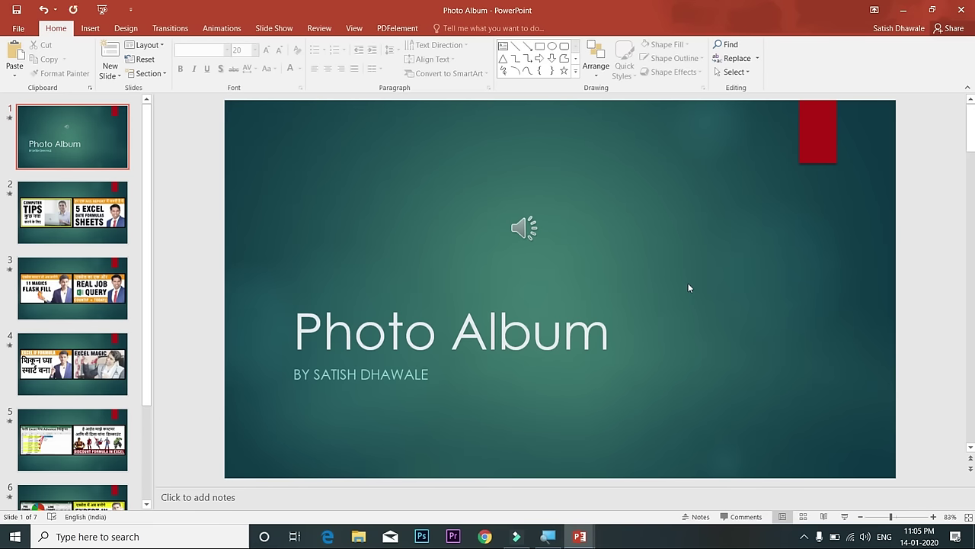
{"action": "left_click", "coordinate": [961, 14]}
{"action": "left_click", "coordinate": [960, 12]}
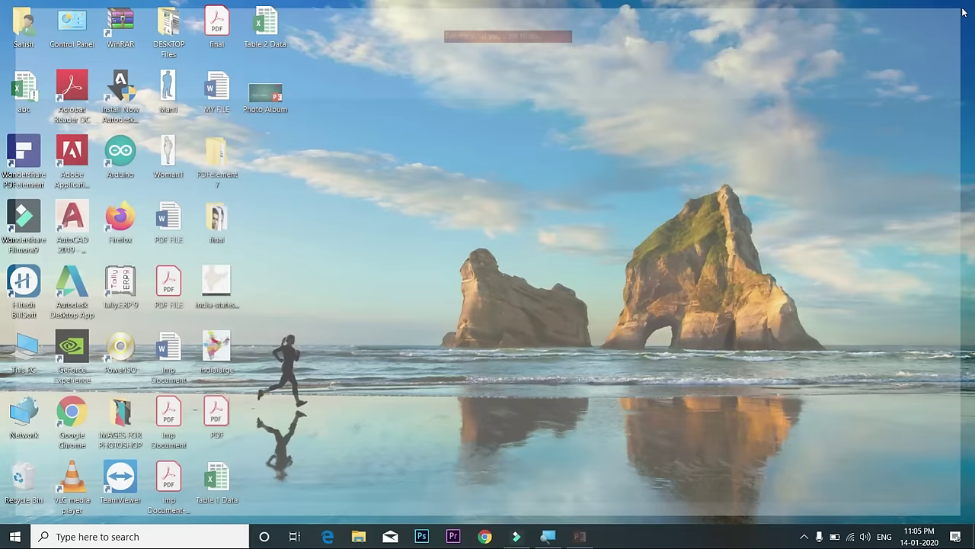
Reopen Photo Album, save a PowerPoint Show copy named Photo Album ABC, and close PowerPoint
{"action": "double_click", "coordinate": [266, 96]}
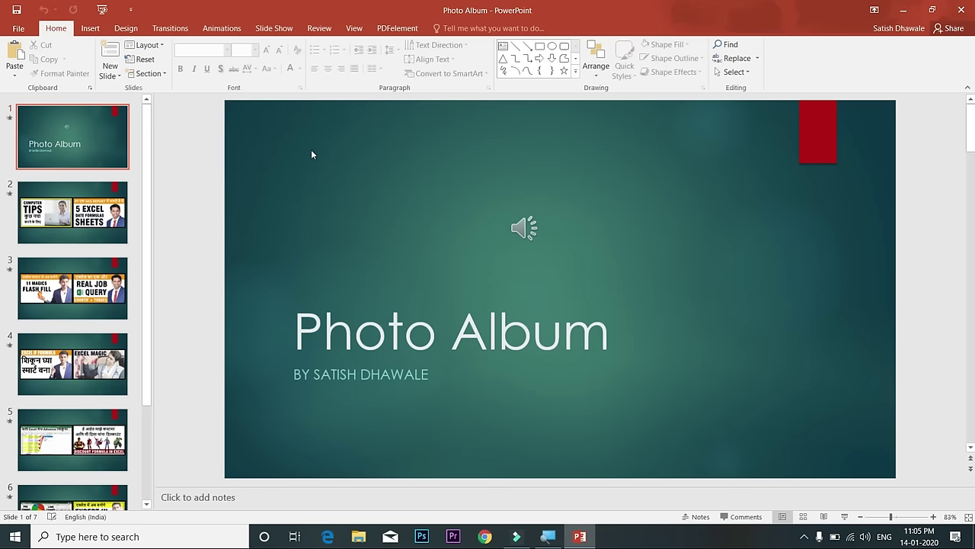
{"action": "key", "text": "F12"}
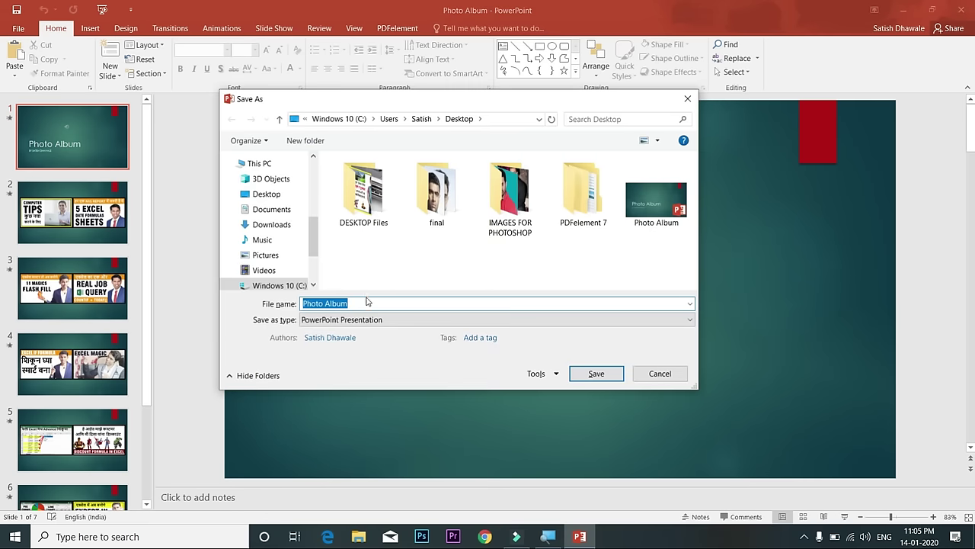
{"action": "left_click", "coordinate": [368, 320]}
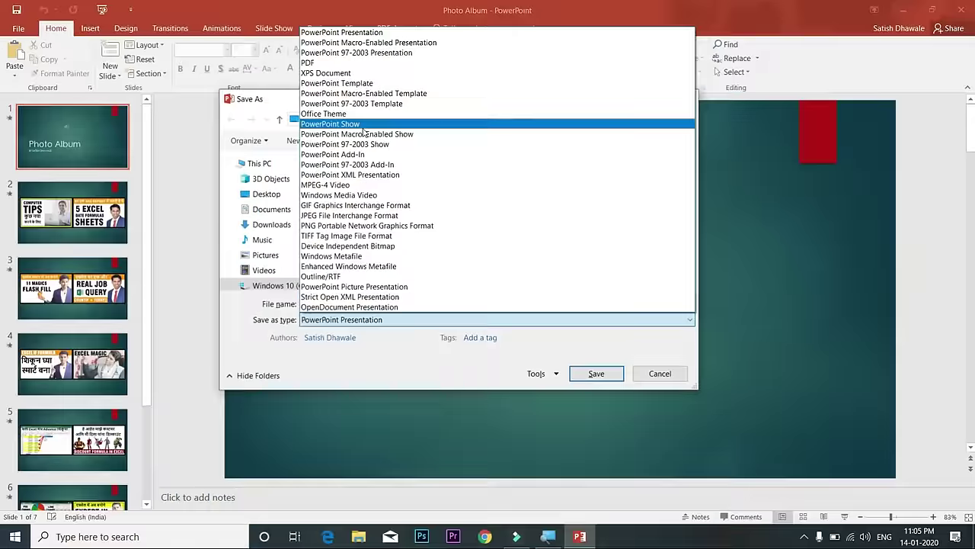
{"action": "left_click", "coordinate": [363, 124]}
{"action": "double_click", "coordinate": [349, 303]}
{"action": "left_click", "coordinate": [351, 304]}
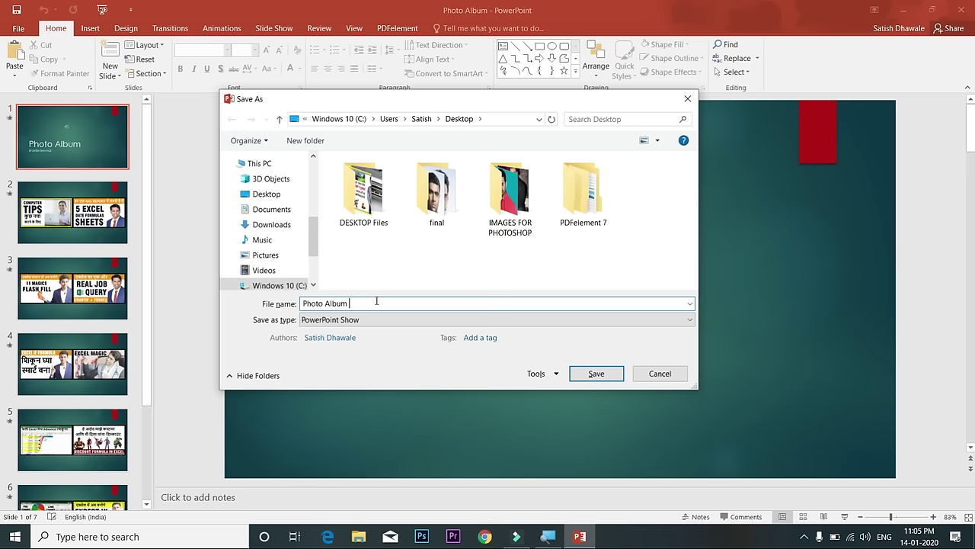
{"action": "type", "text": "ABC"}
{"action": "key", "text": "Return"}
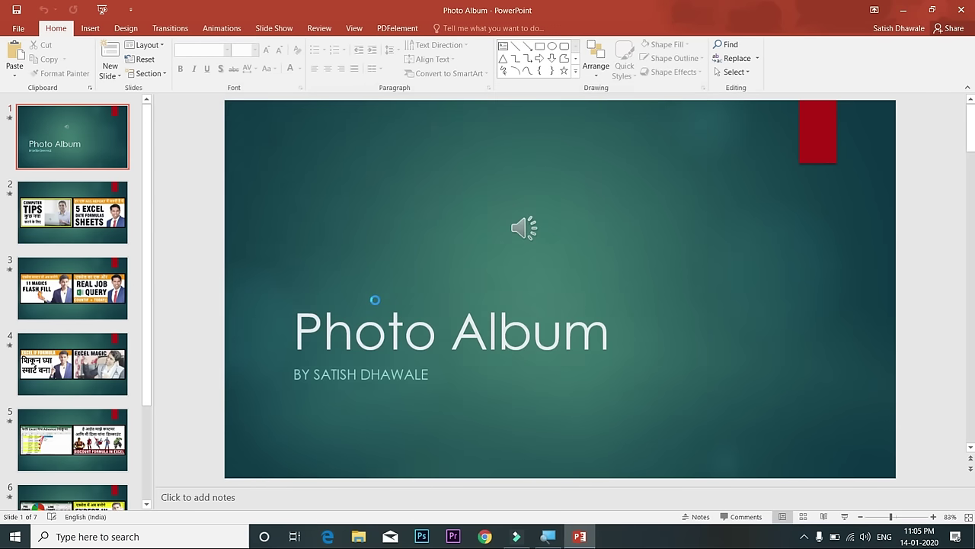
{"action": "left_click", "coordinate": [969, 5]}
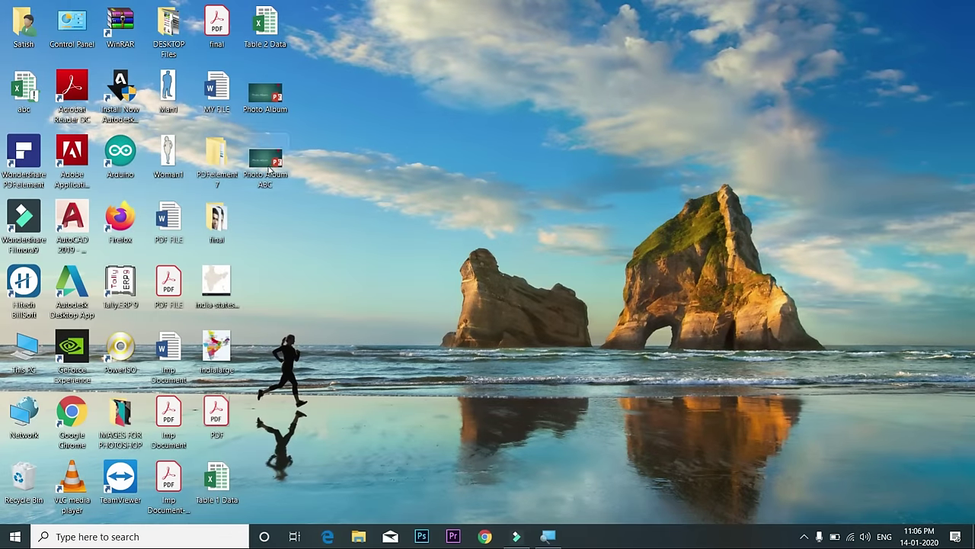
Play the Photo Album ABC show, end it, and reopen the Photo Album presentation
{"action": "double_click", "coordinate": [263, 162]}
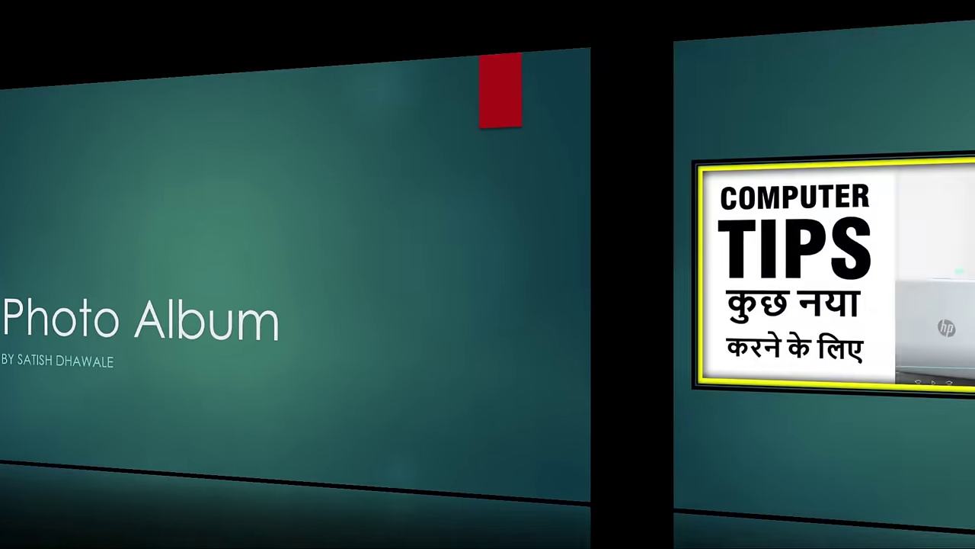
{"action": "key", "text": "Escape"}
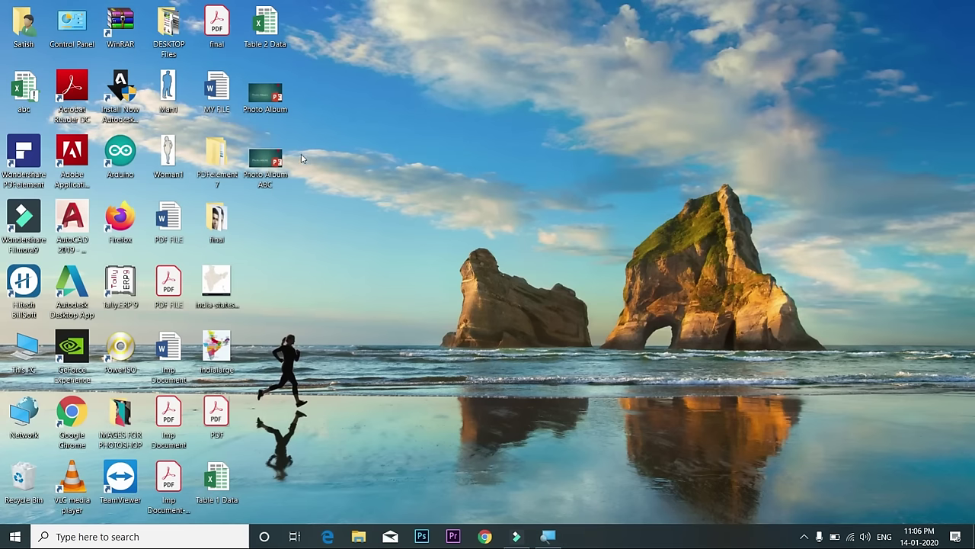
{"action": "double_click", "coordinate": [273, 97]}
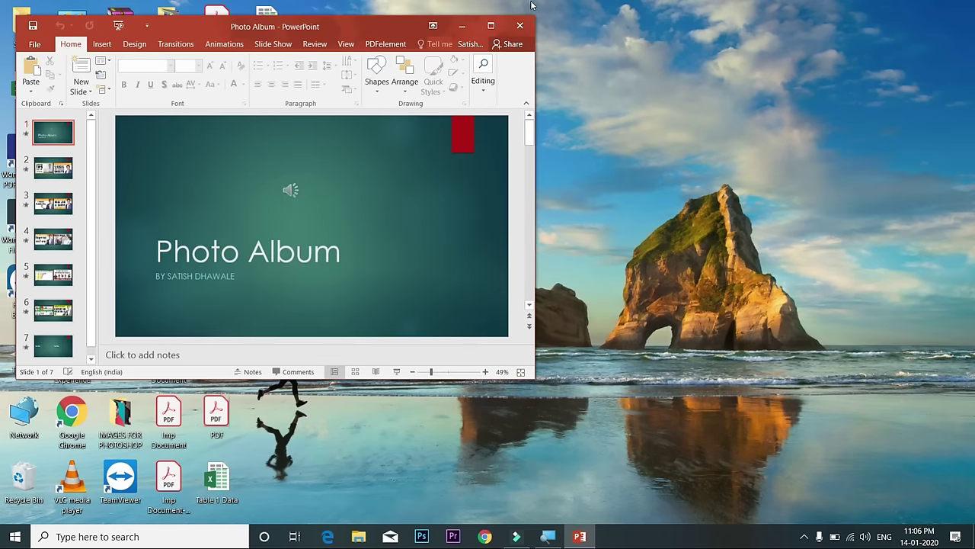
Maximize the window, pick MPEG-4 Video in Save As but cancel, then go to File > Info
{"action": "left_click", "coordinate": [491, 25]}
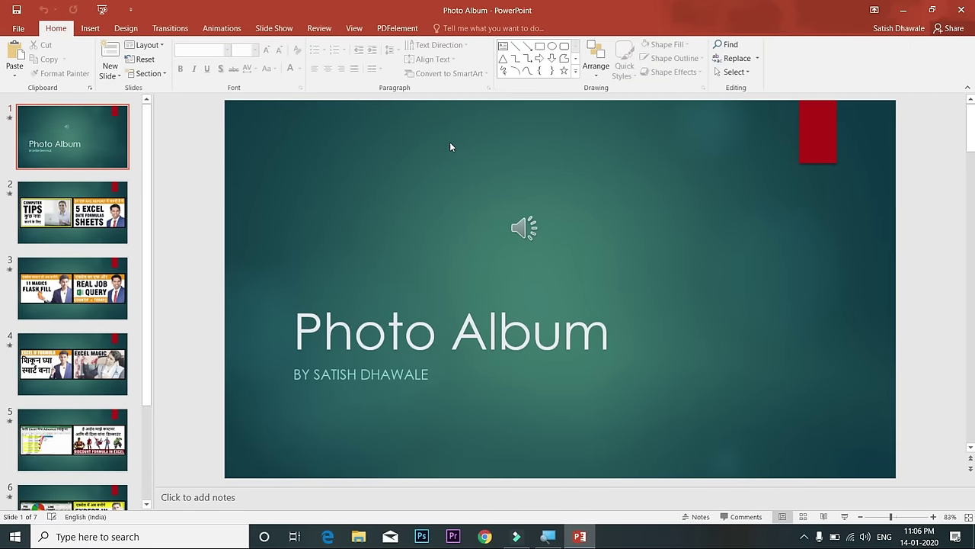
{"action": "key", "text": "F12"}
{"action": "left_click", "coordinate": [385, 319]}
{"action": "left_click", "coordinate": [385, 319]}
{"action": "left_click", "coordinate": [386, 320]}
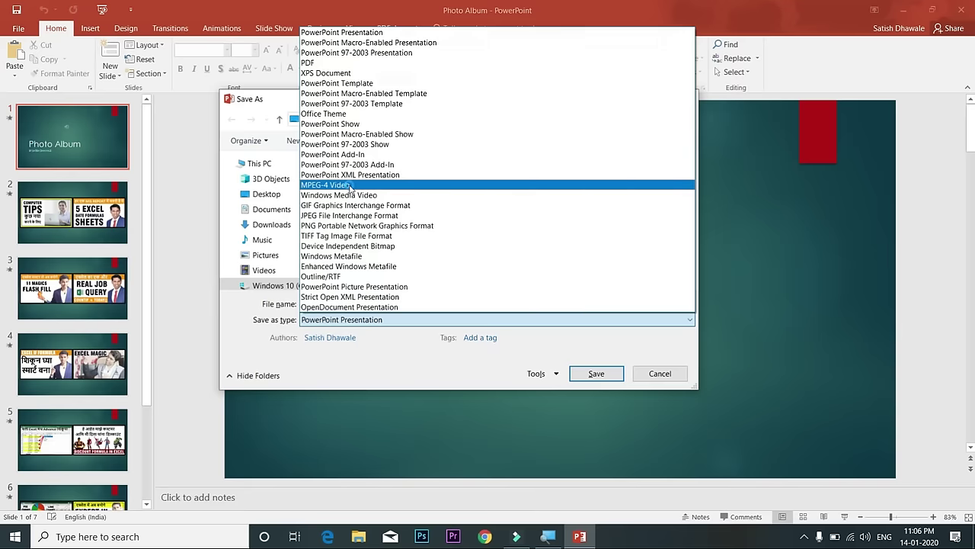
{"action": "left_click", "coordinate": [349, 184]}
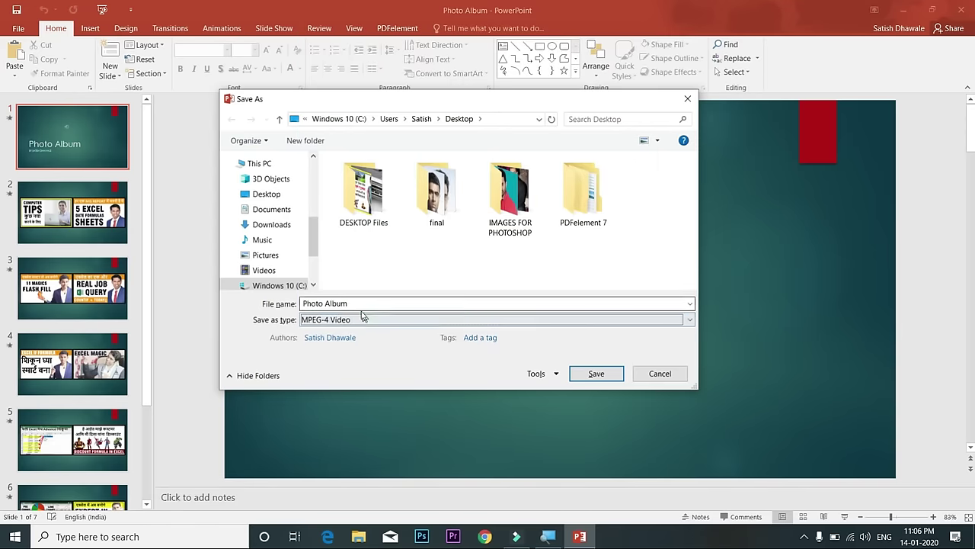
{"action": "left_click", "coordinate": [657, 375]}
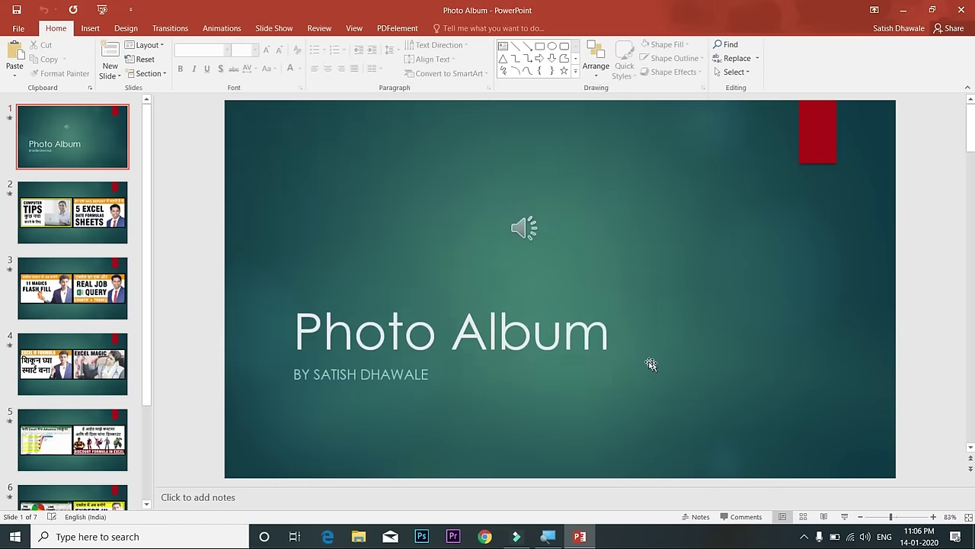
{"action": "key", "text": "alt+f"}
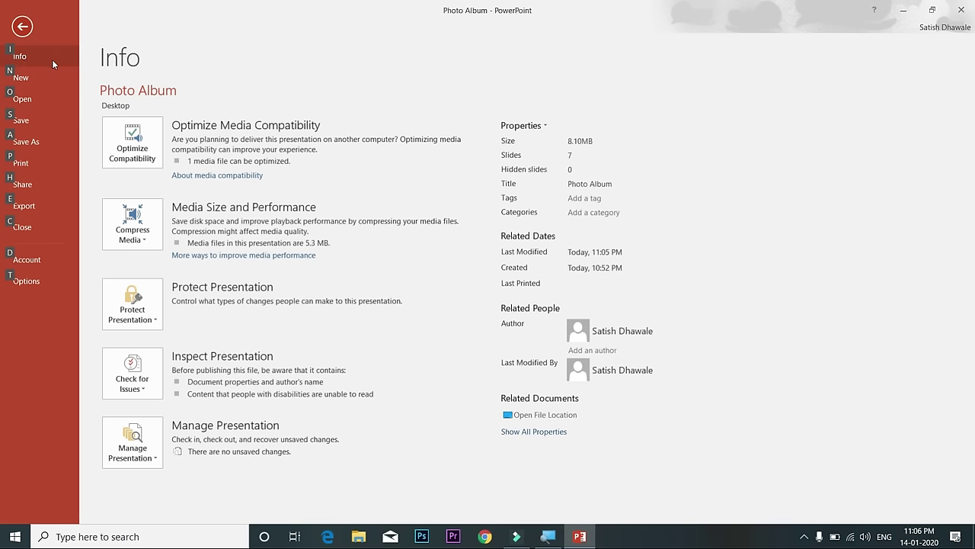
Export a Presentation Quality MPEG-4 video named Photo Album to the Desktop
{"action": "left_click", "coordinate": [32, 208]}
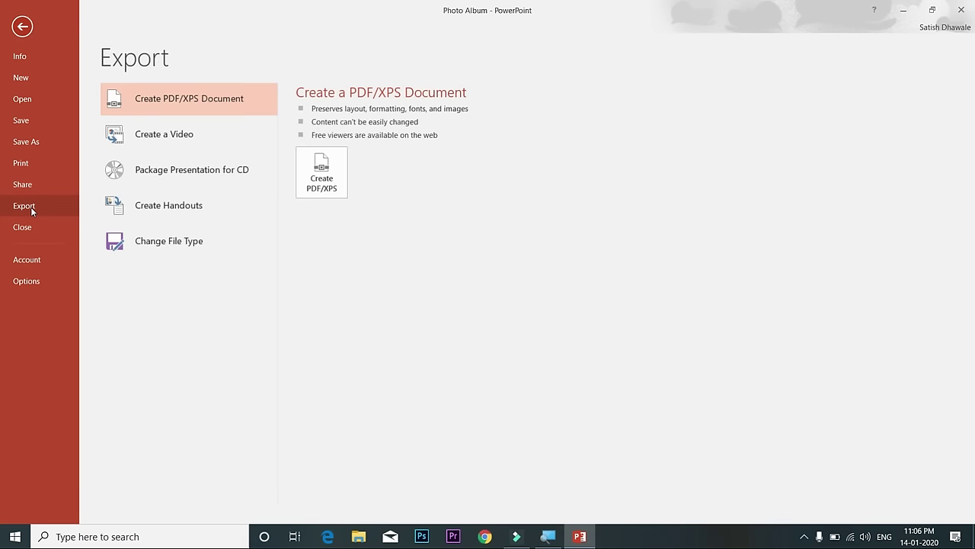
{"action": "left_click", "coordinate": [173, 136]}
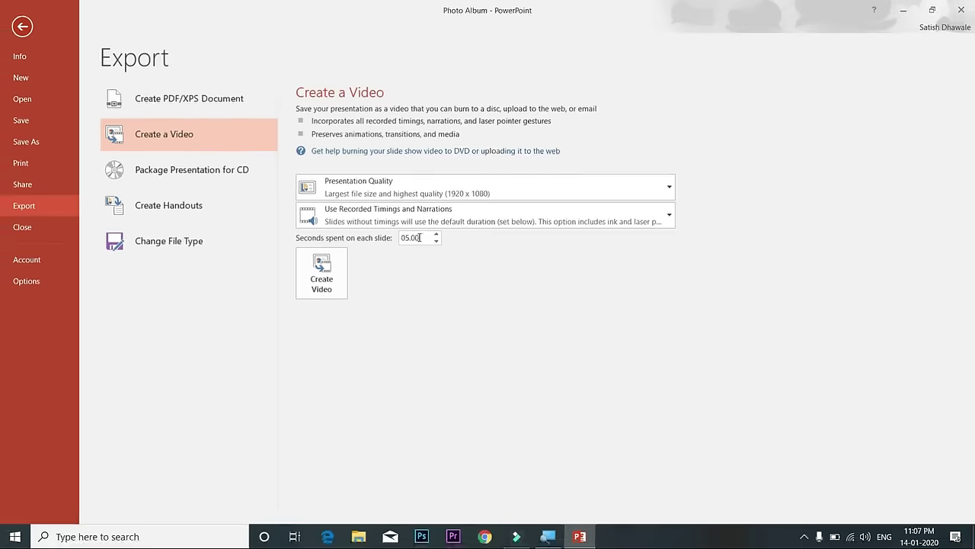
{"action": "left_click", "coordinate": [316, 285]}
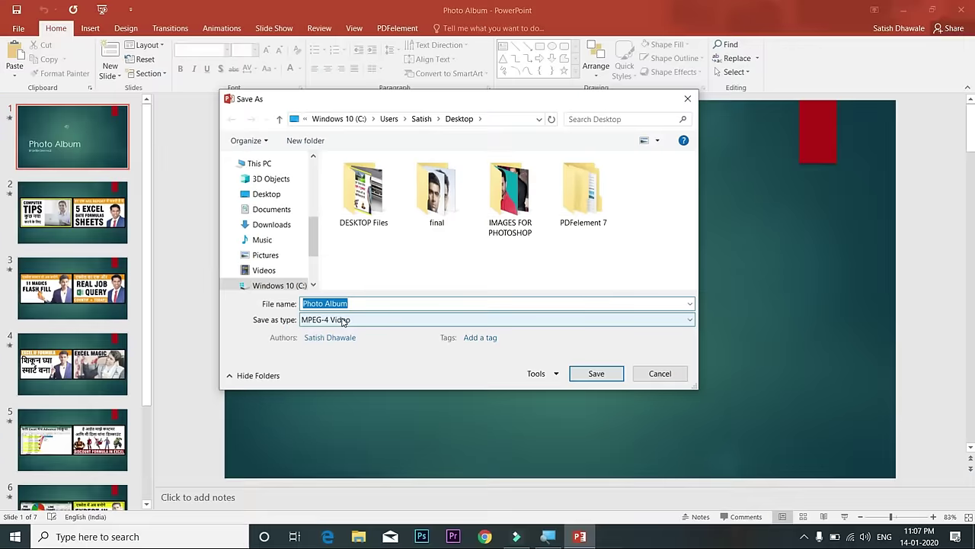
{"action": "left_click", "coordinate": [255, 194]}
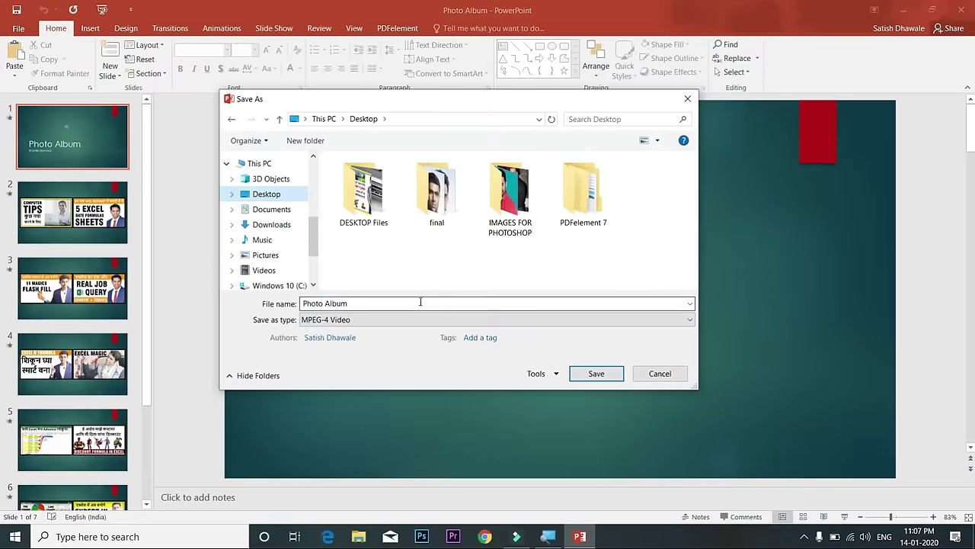
{"action": "left_click", "coordinate": [359, 305]}
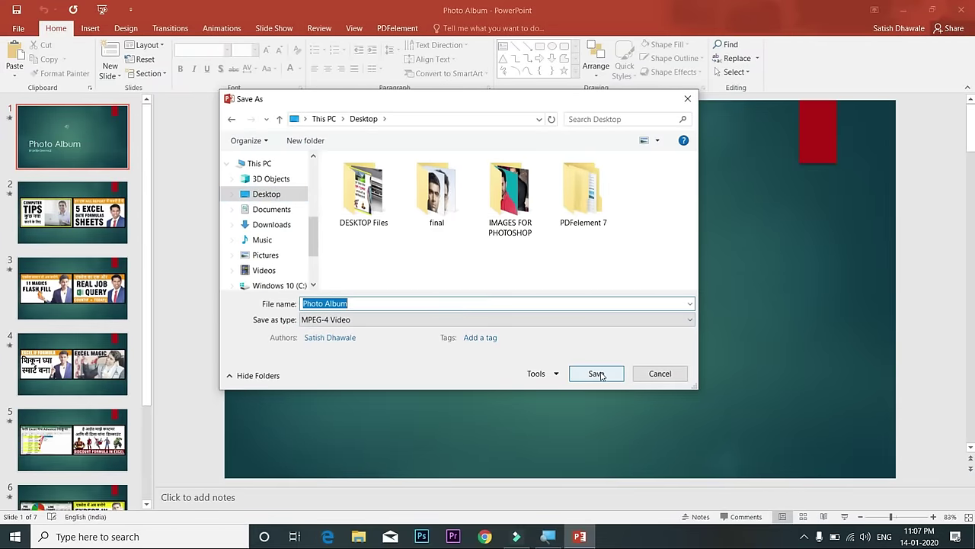
{"action": "left_click", "coordinate": [596, 373]}
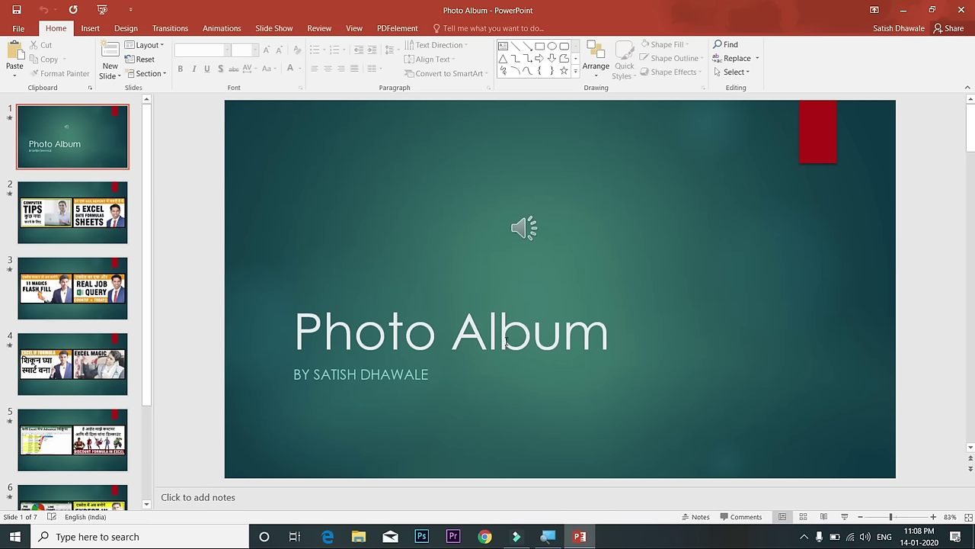
{"action": "key", "text": "super+d"}
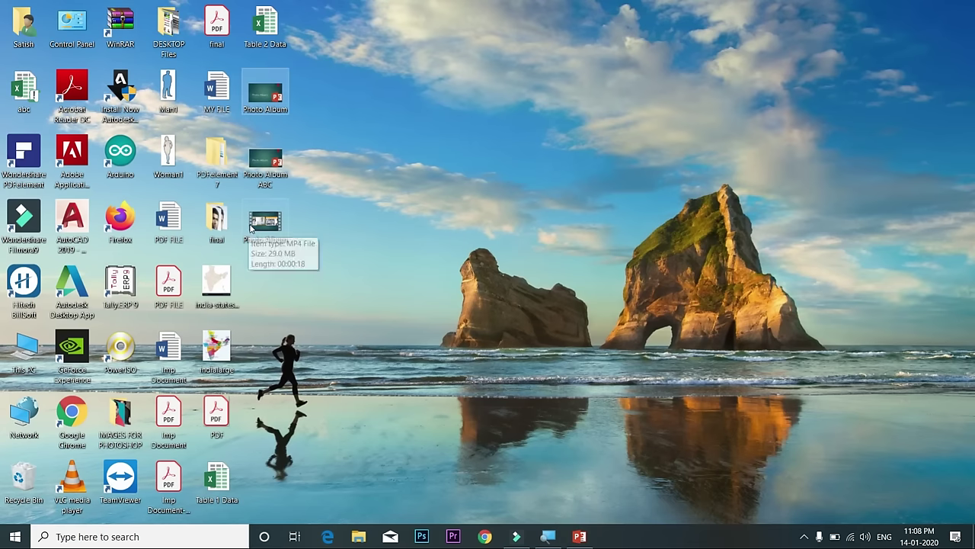
{"action": "left_click", "coordinate": [265, 225]}
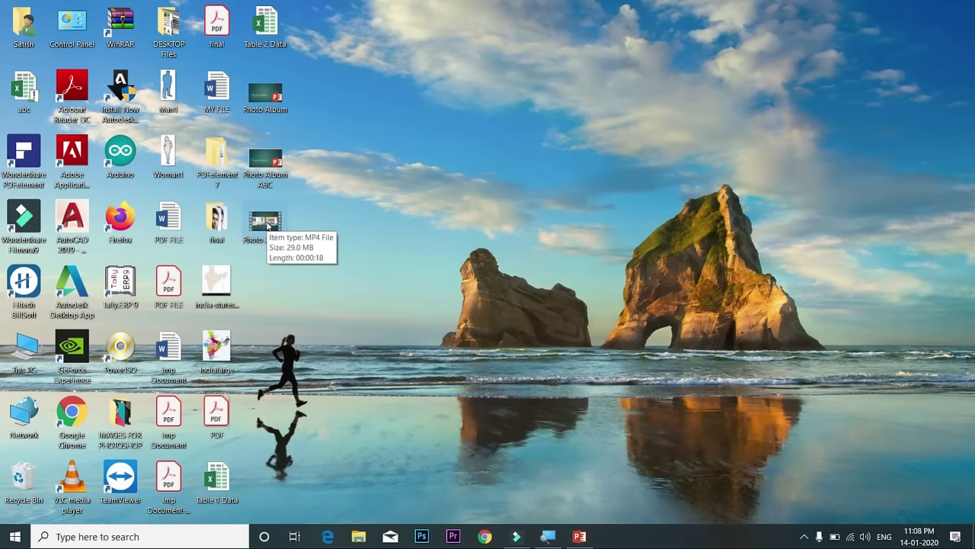
{"action": "left_click", "coordinate": [267, 224]}
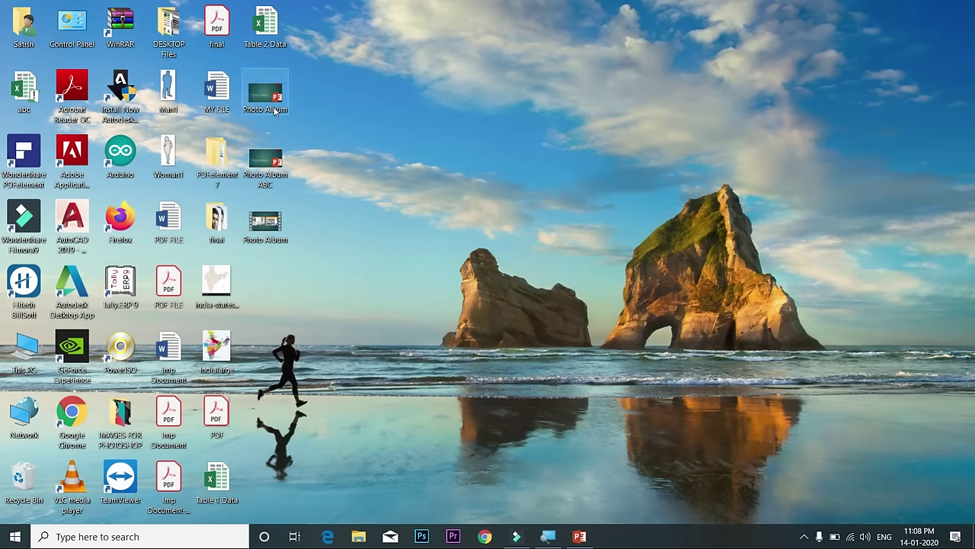
{"action": "left_click", "coordinate": [582, 537]}
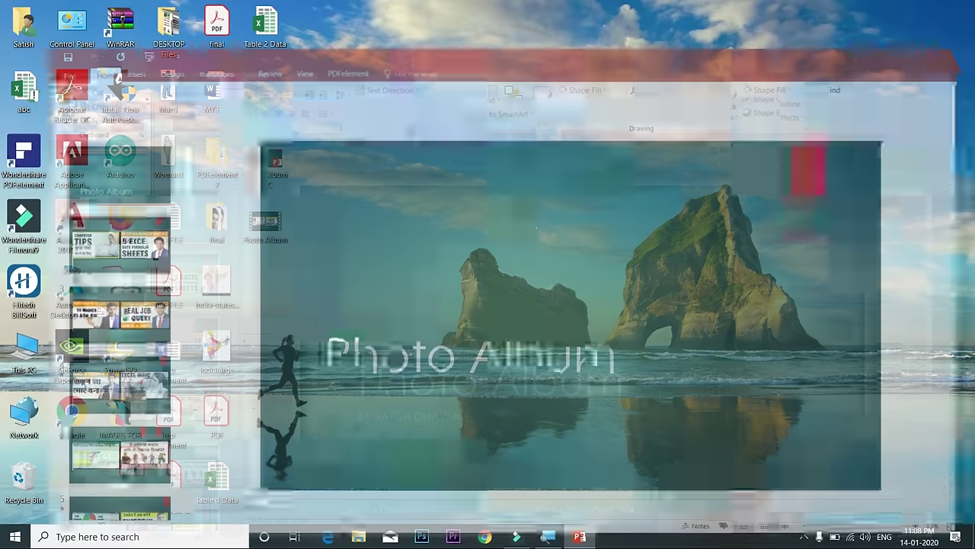